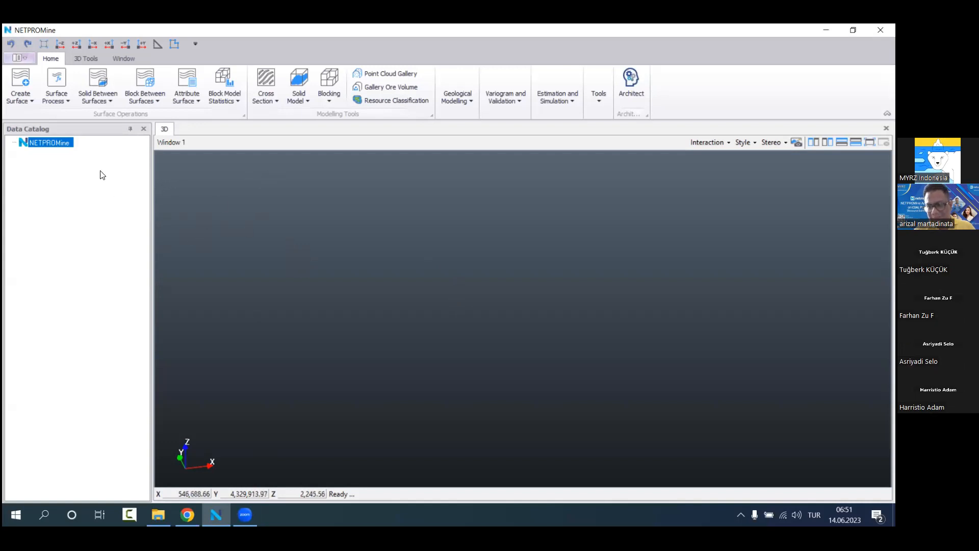
Step: Start a new project from the Empty Project template and open the selection of its project file location
right_click(89, 153)
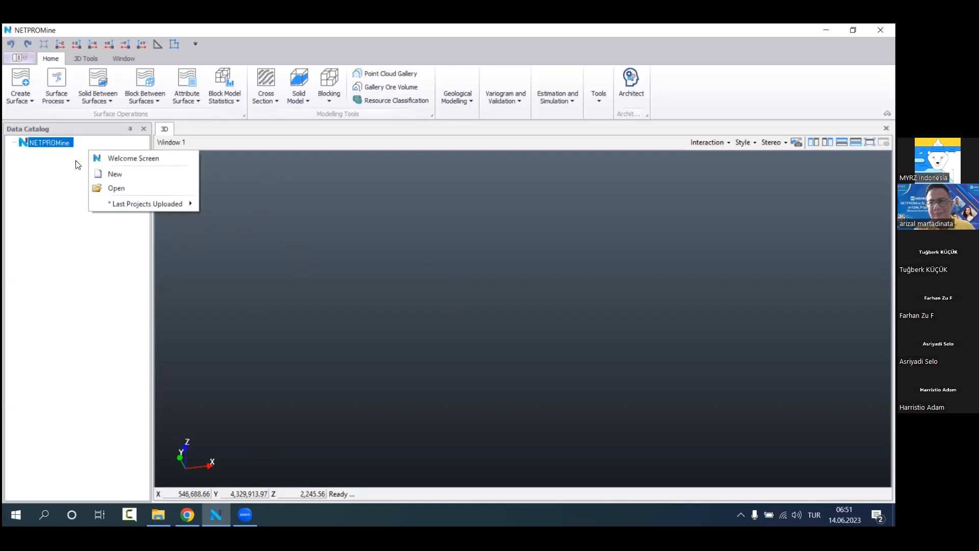
left_click(127, 173)
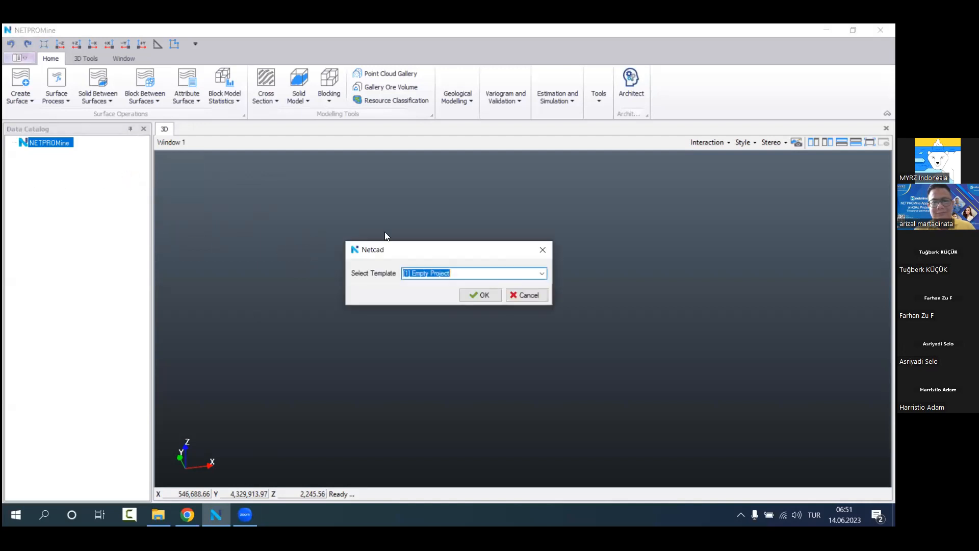
key("Return")
left_click(551, 149)
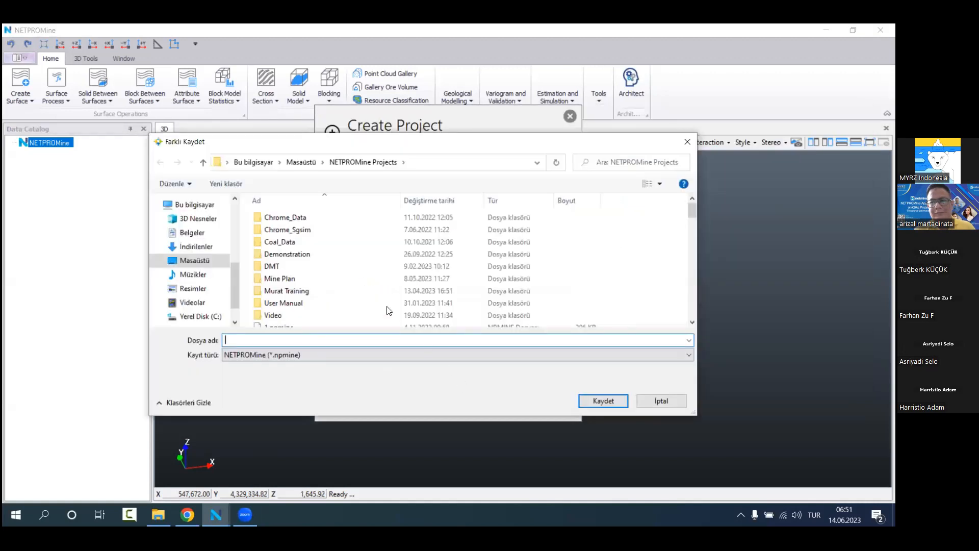
Step: Create a folder named Webinar_Coal inside the NETPROMine Projects folder
right_click(631, 252)
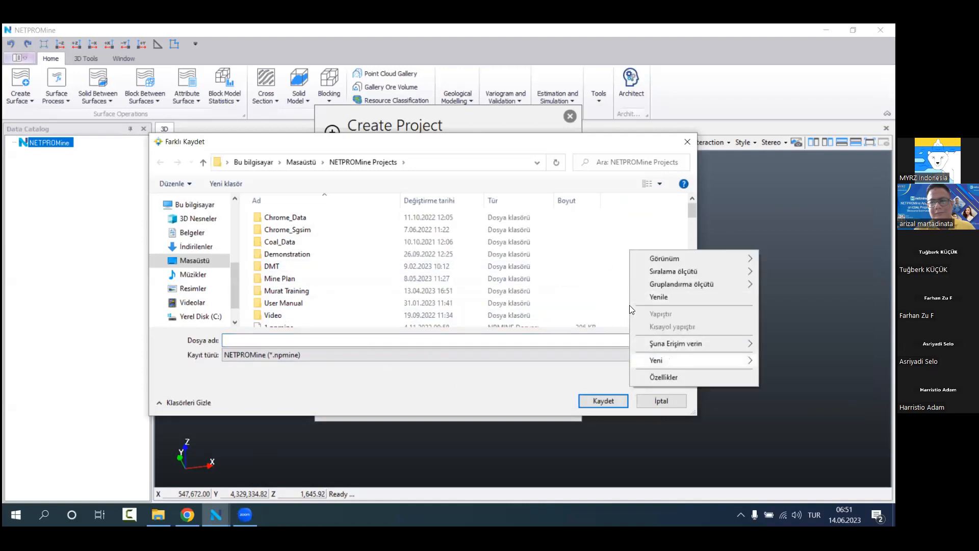
mouse_move(671, 361)
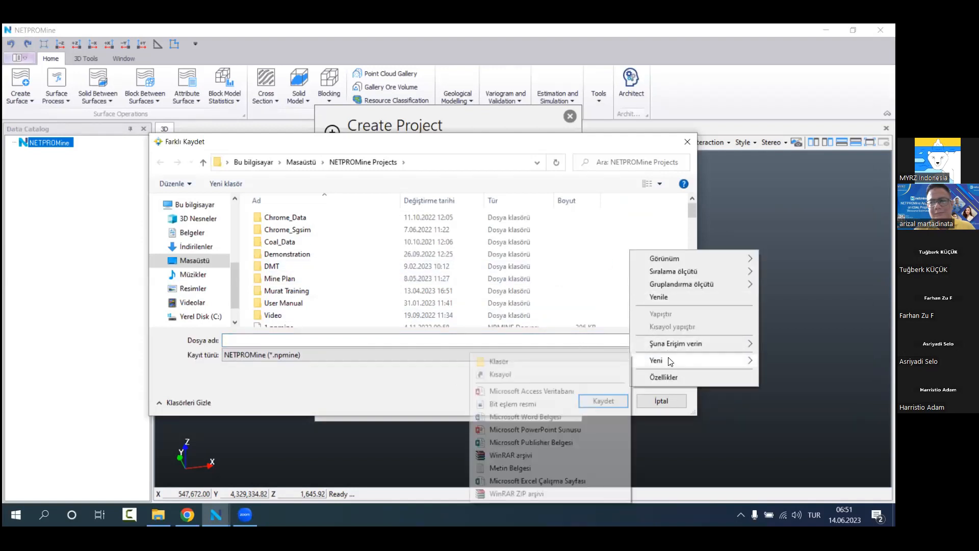
type("Webinar")
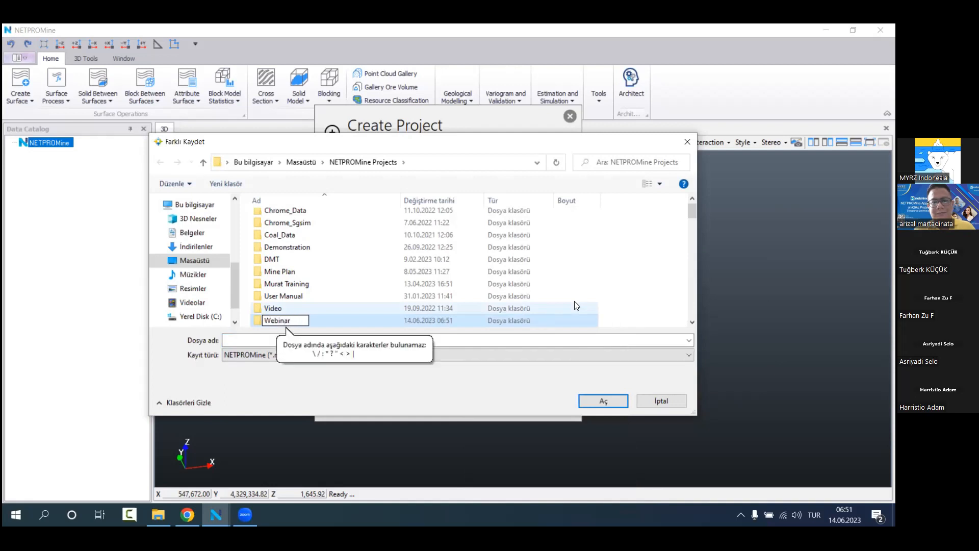
type("_Coal")
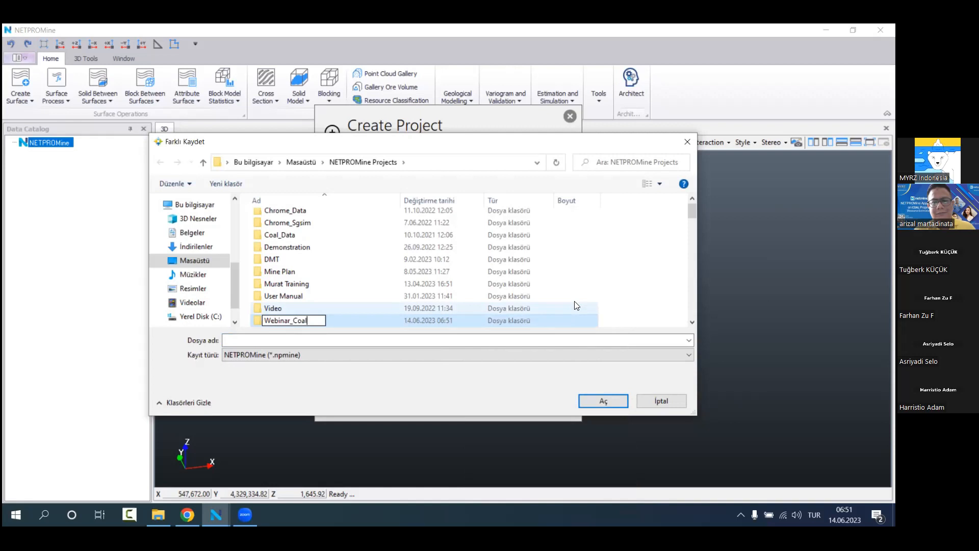
key("Return")
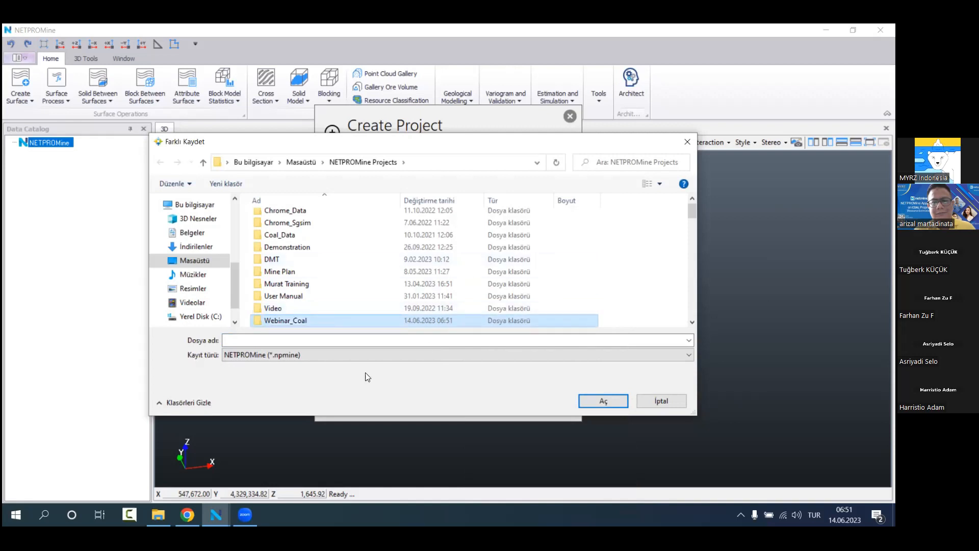
Step: Save the new project file as Coal in the Webinar_Coal folder
double_click(333, 318)
left_click(331, 340)
type("Ca")
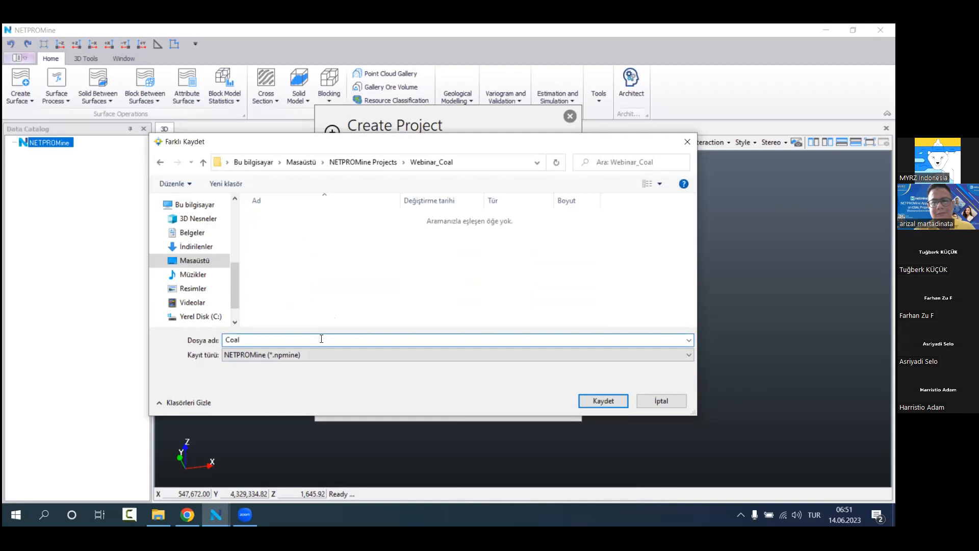
left_click(589, 401)
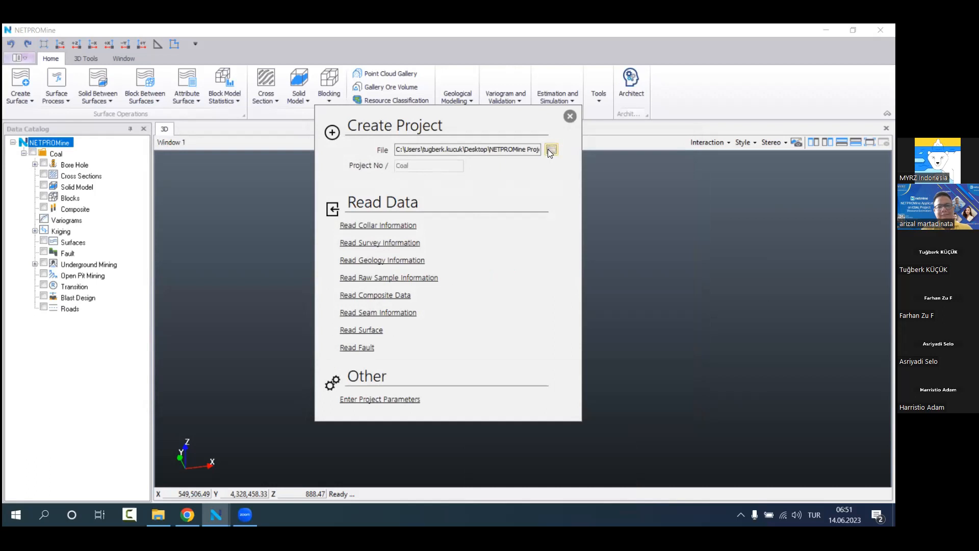
mouse_move(57, 154)
left_mouse_down()
mouse_move(86, 325)
mouse_move(122, 316)
mouse_move(69, 165)
left_mouse_up()
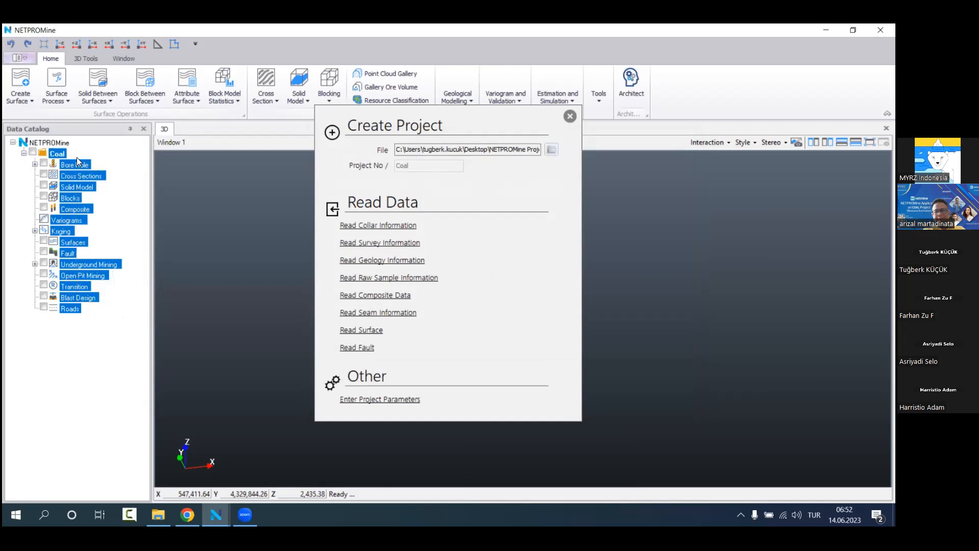
left_click(97, 154)
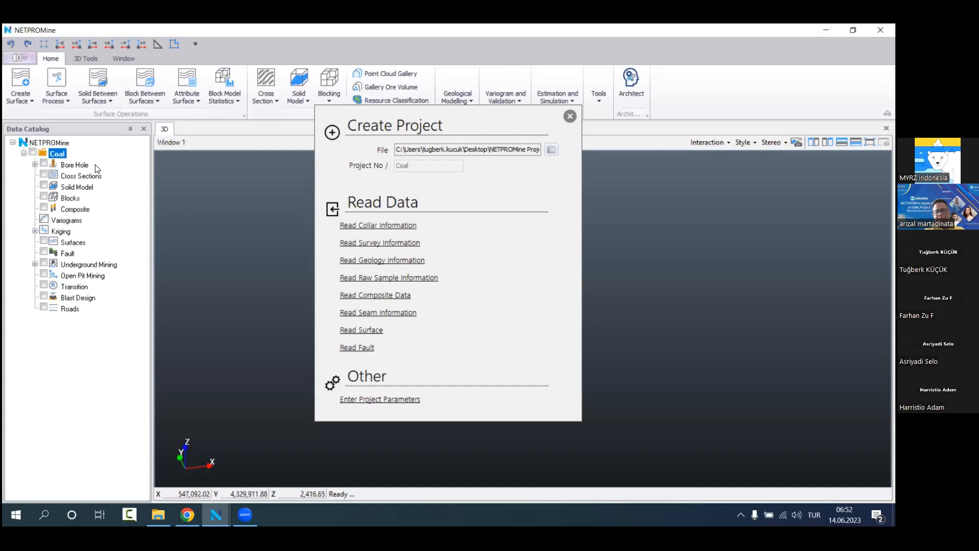
left_click(82, 167)
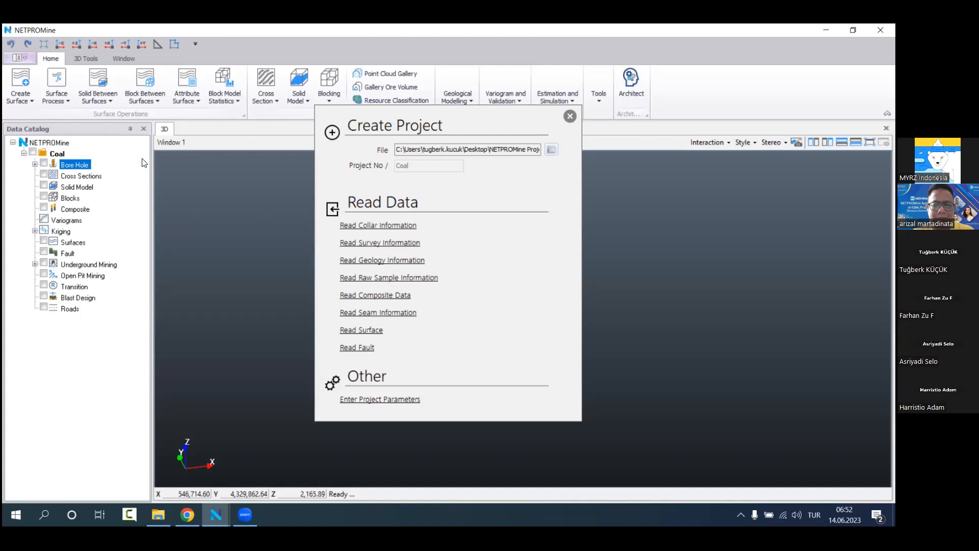
Step: Start reading collar information and browse to the Coal folder within Veriseti for the source file
left_click(380, 225)
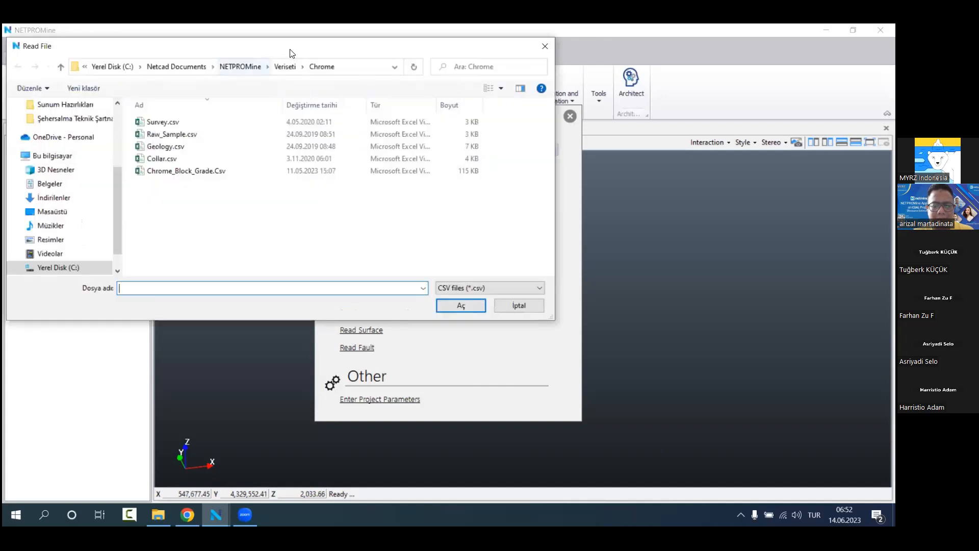
key("alt+Up")
double_click(242, 217)
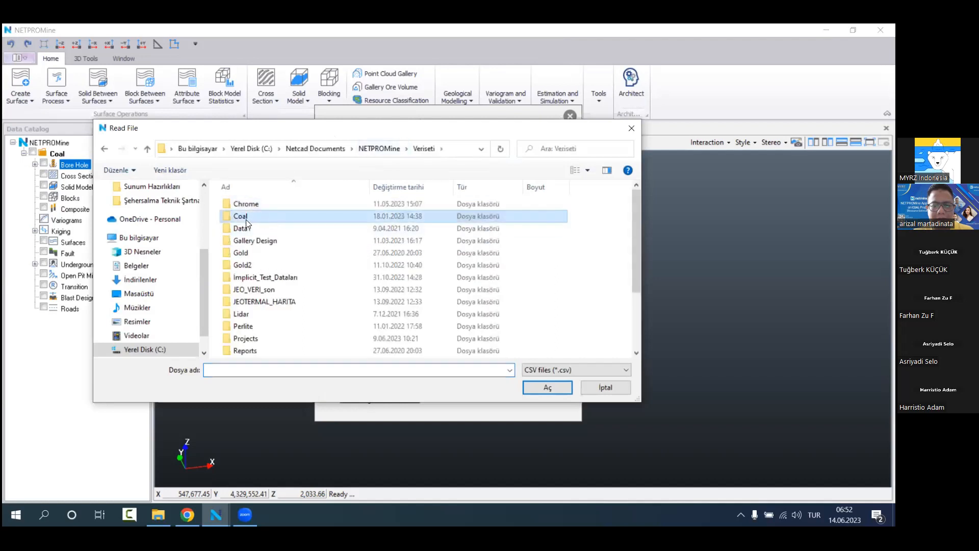
left_click(427, 149)
left_click(366, 153)
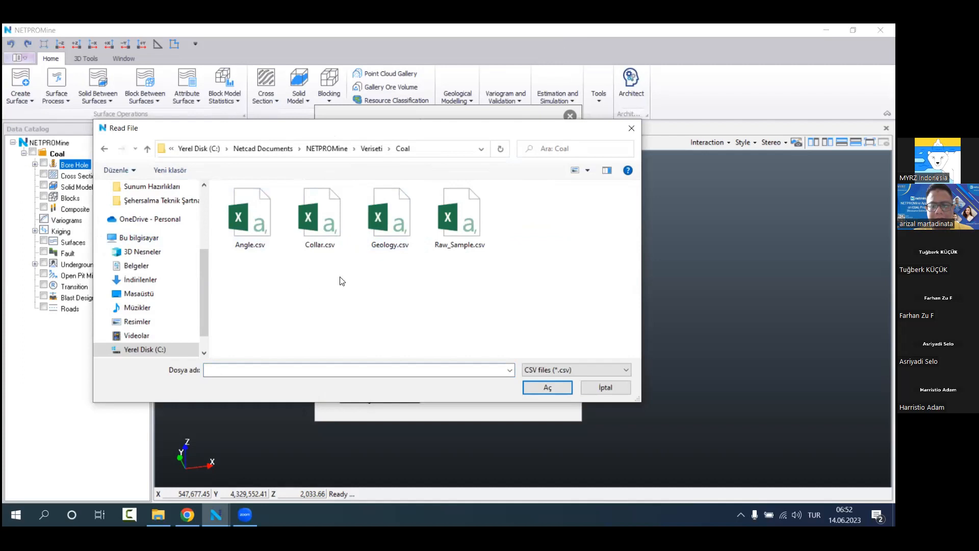
Step: Open Collar.csv in Excel and widen the first column to fit its Bore Hole No heading
left_click(318, 237)
right_click(329, 231)
left_click(348, 247)
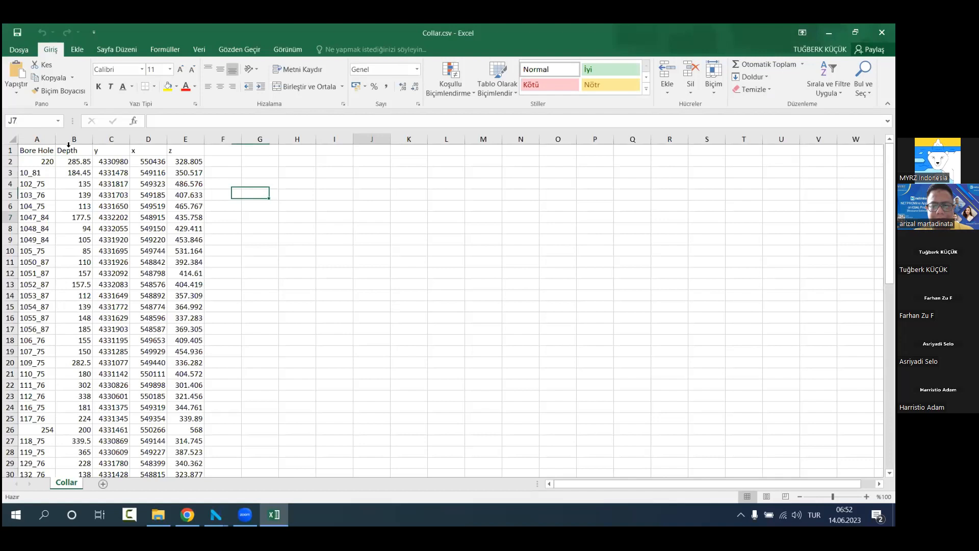
double_click(55, 139)
key("Left")
key("Left")
Step: Examine the Bore Hole No, Depth, y, x and z columns of the collar table, and close Excel without saving
left_click(44, 139)
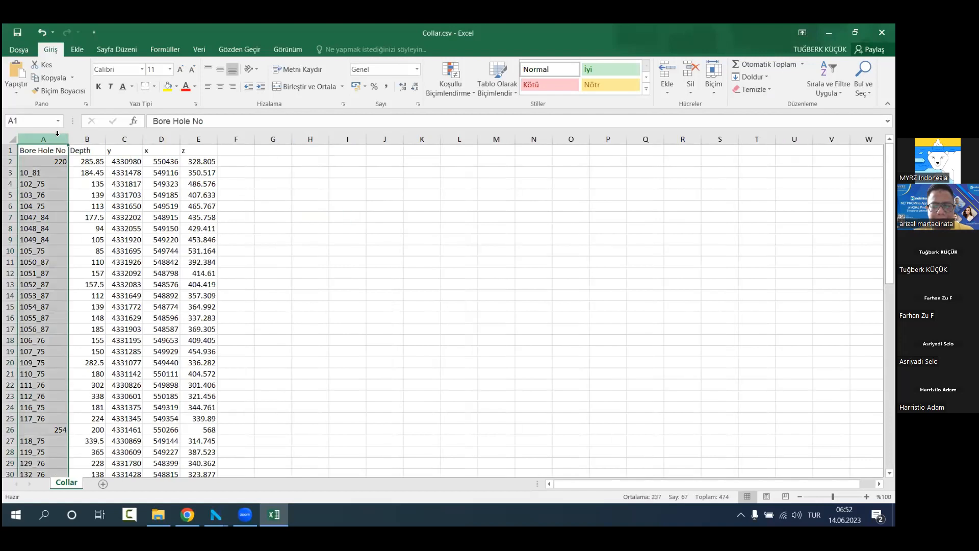
left_click(100, 133)
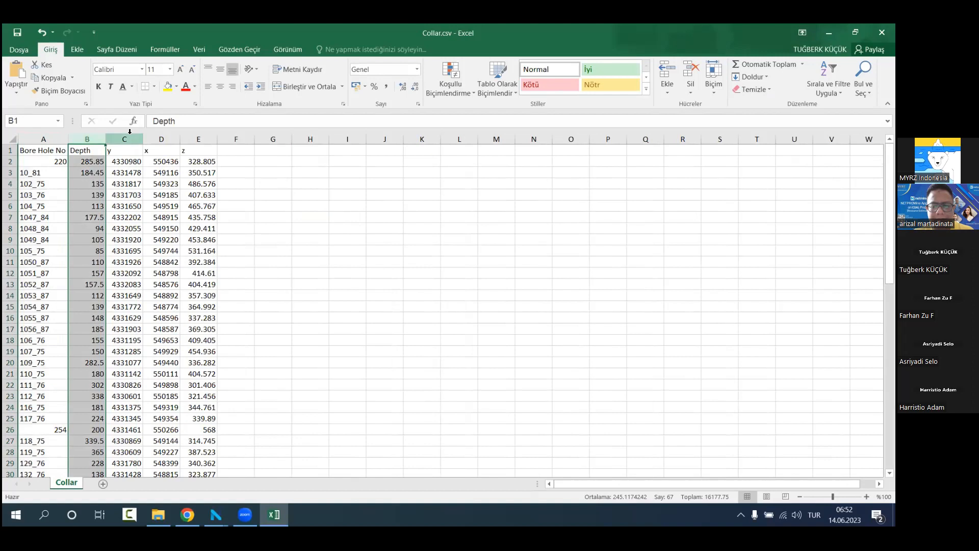
left_click(130, 137)
left_click(156, 137)
left_click(197, 137)
left_click(311, 207)
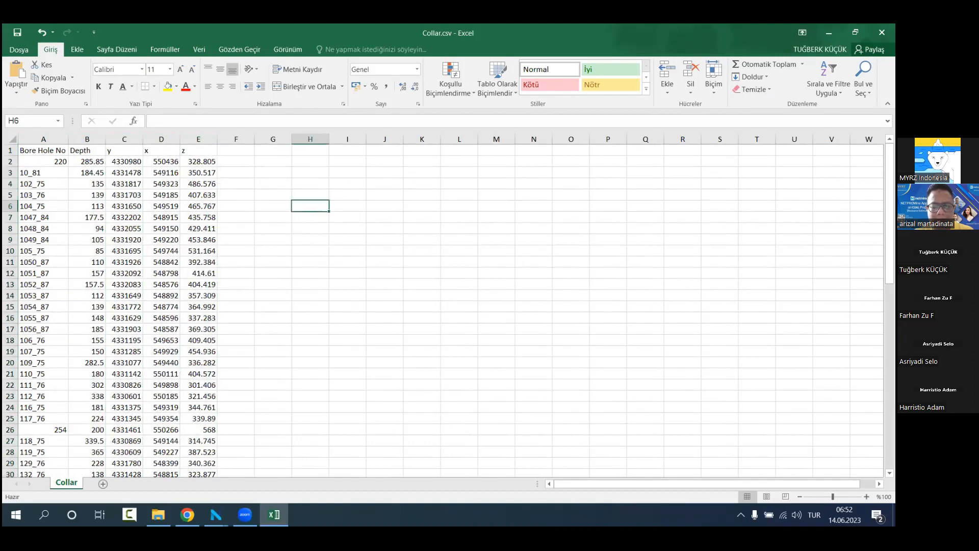
left_click(882, 33)
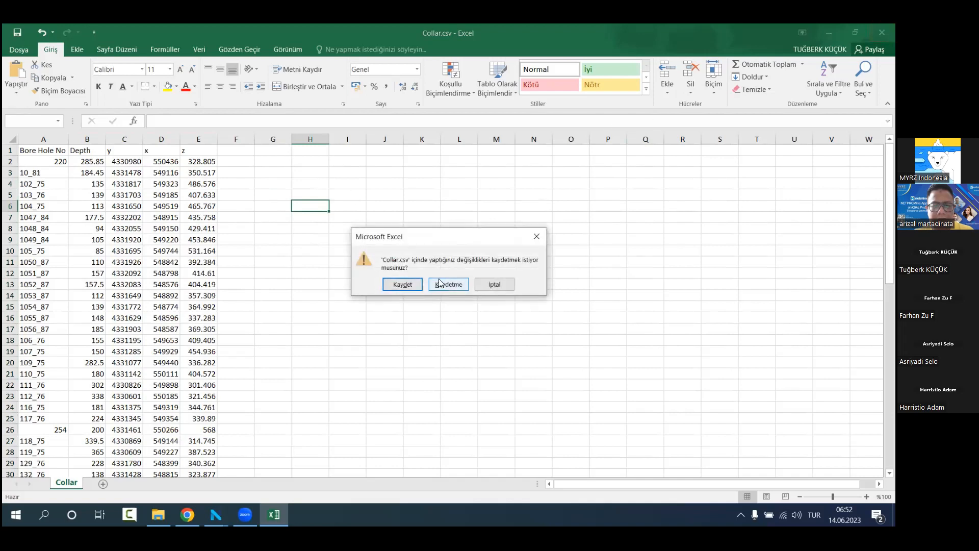
left_click(450, 284)
Step: Load Collar.csv into the collar import and check the column matching, with file column z matched to Z
double_click(317, 231)
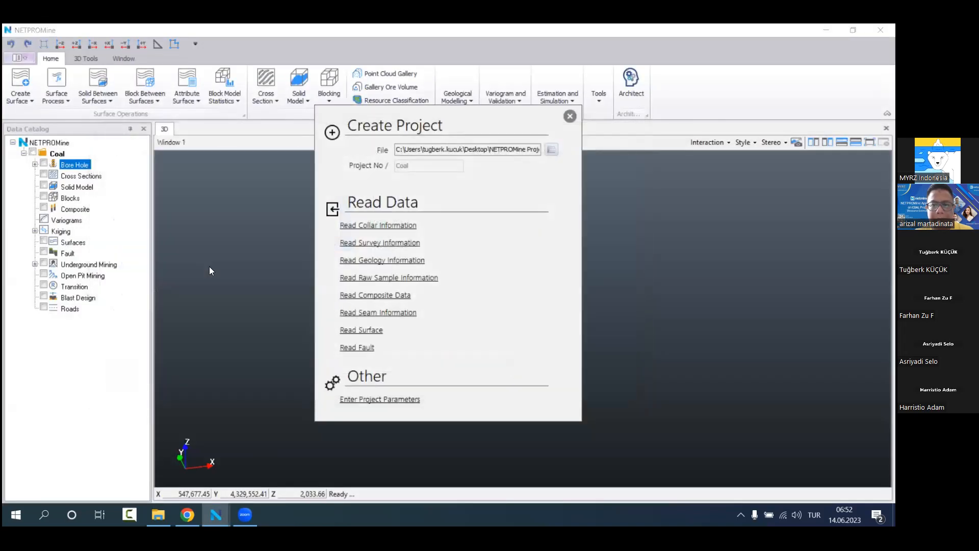
left_click(440, 282)
left_click(390, 292)
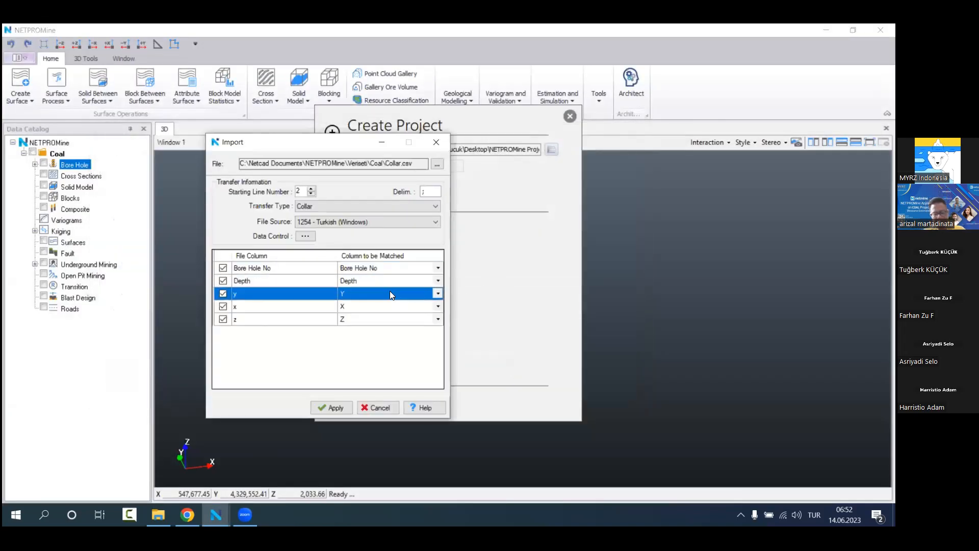
left_click(399, 307)
left_click(405, 318)
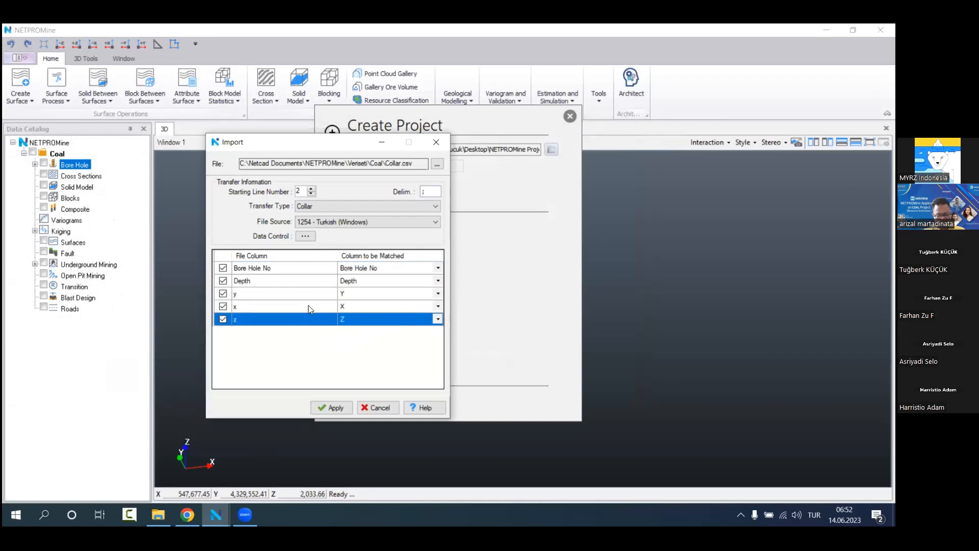
left_click(439, 320)
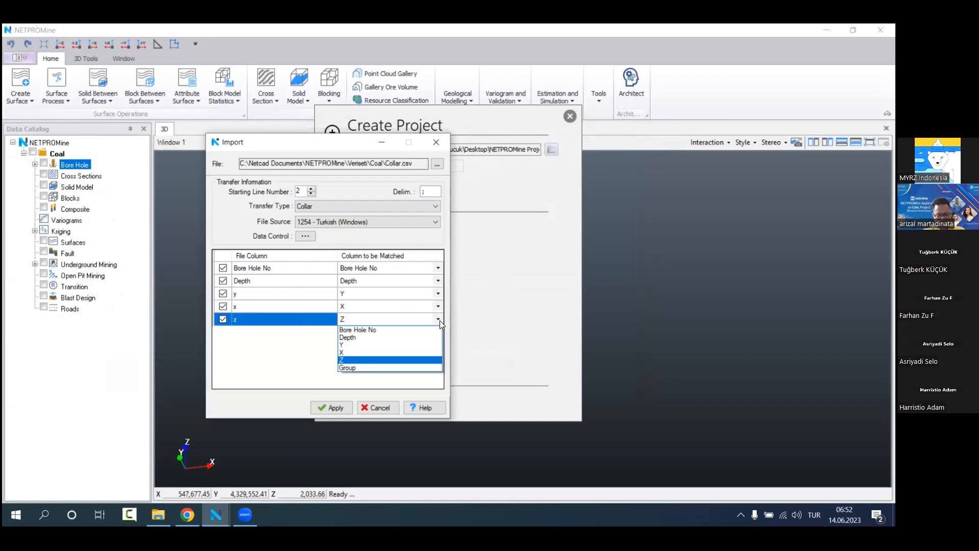
left_click(384, 360)
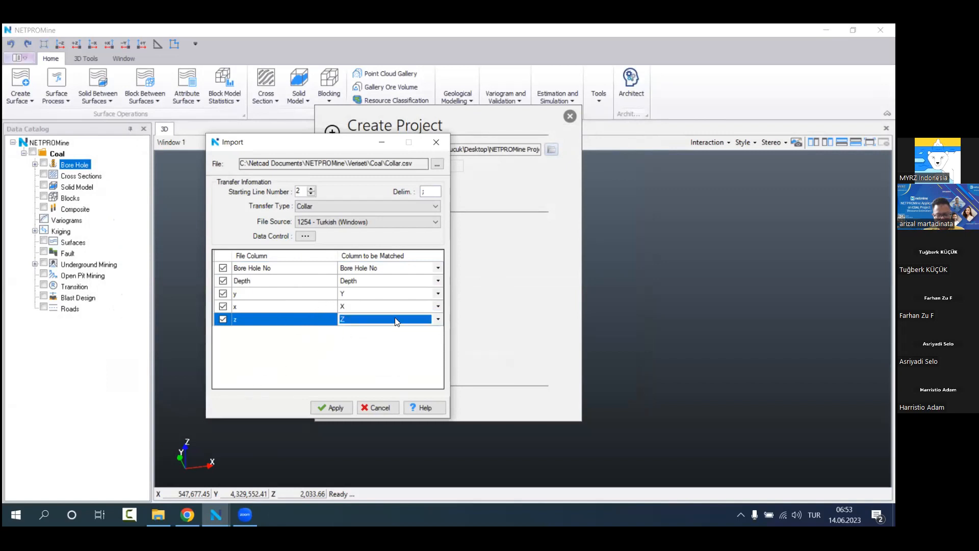
Step: Apply the collar import to the Coal project and close the import dialog
left_click(347, 409)
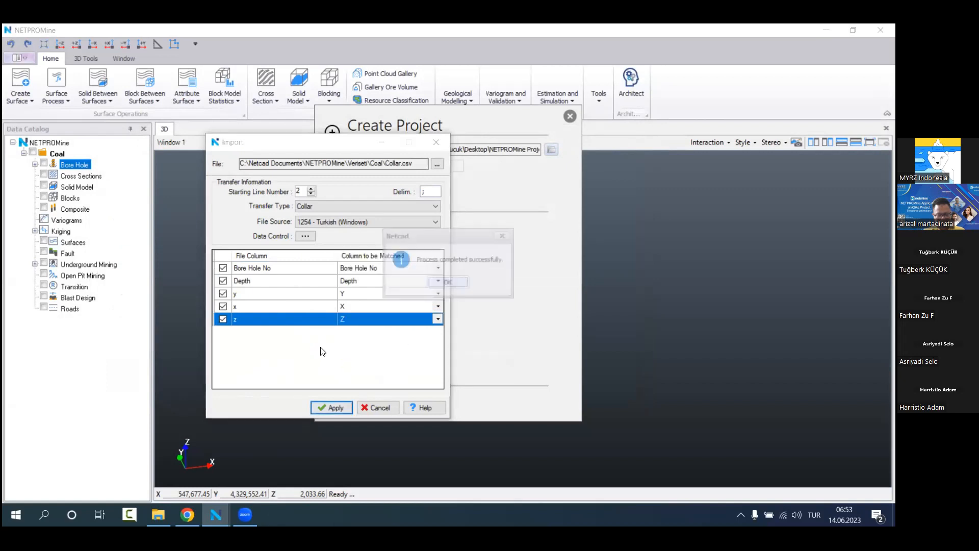
left_click(447, 283)
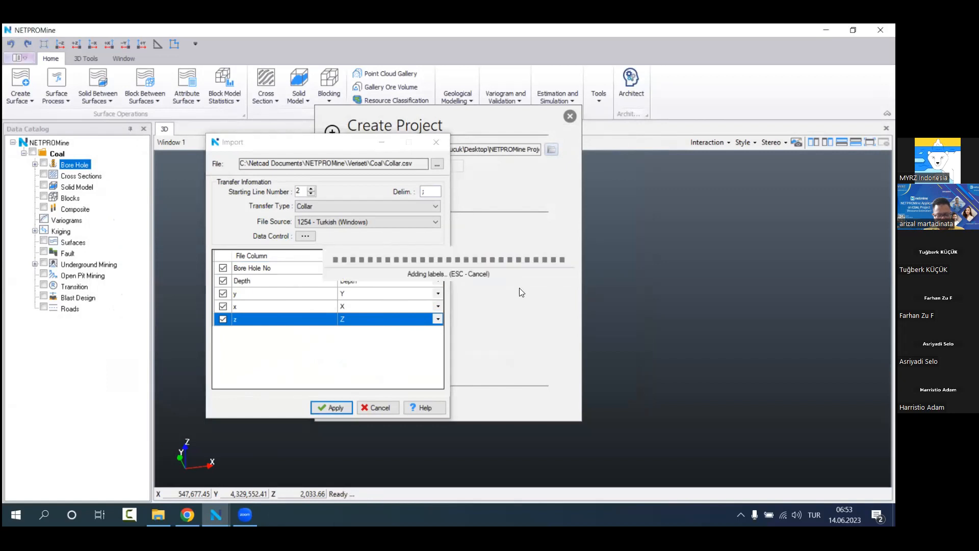
left_click(436, 142)
left_click_drag(623, 264, 673, 275)
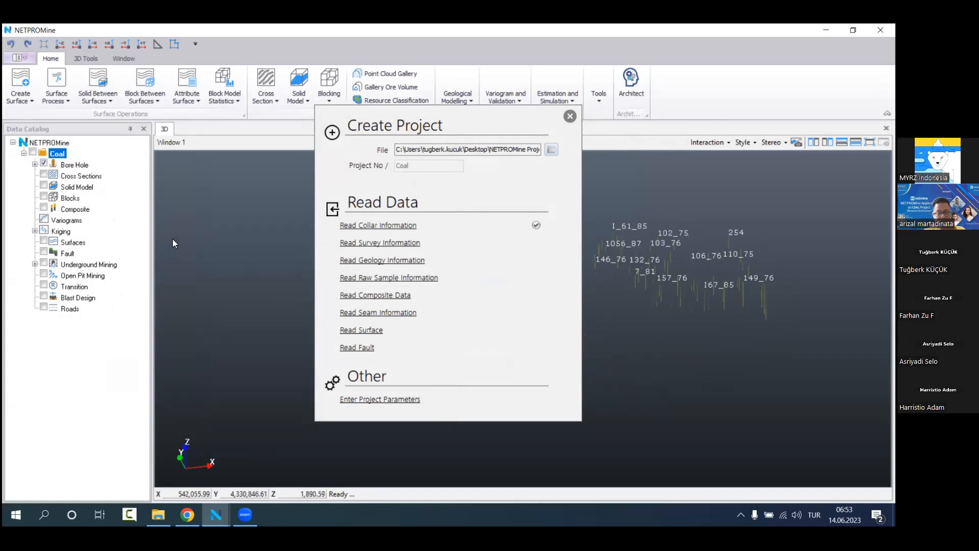
Step: Open bore hole 220 from the ungrouped bore holes, review its information, lithology, angle and raw sample records, and close it
left_click(34, 164)
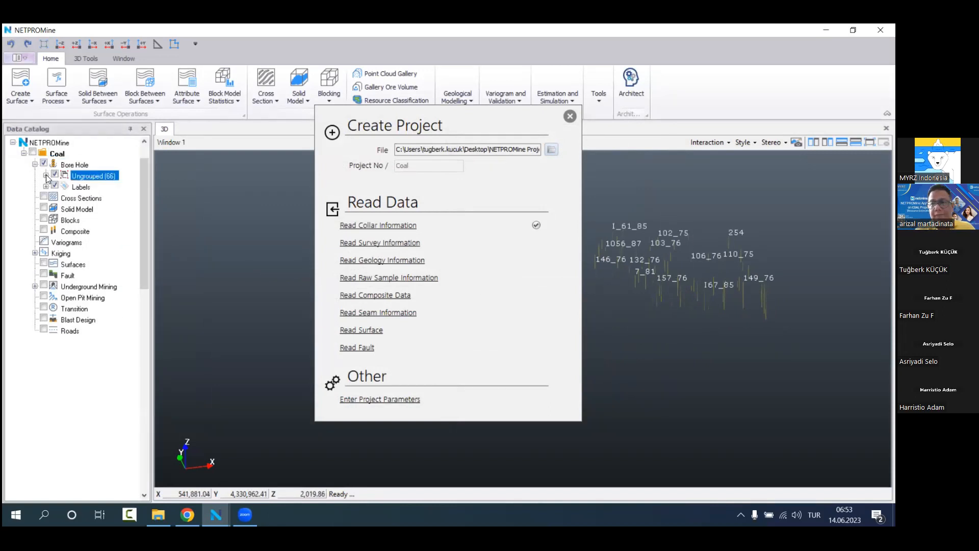
left_click(46, 175)
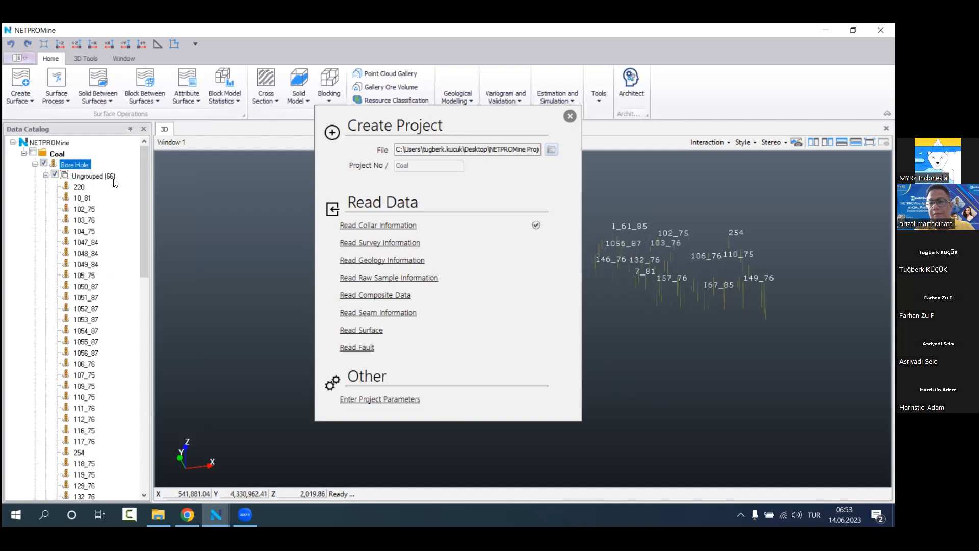
left_click(111, 187)
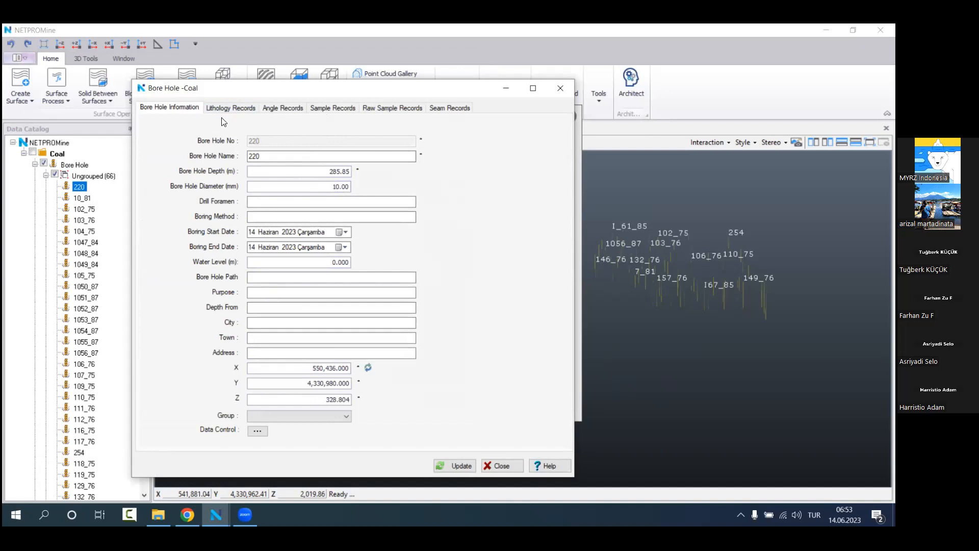
left_click(233, 109)
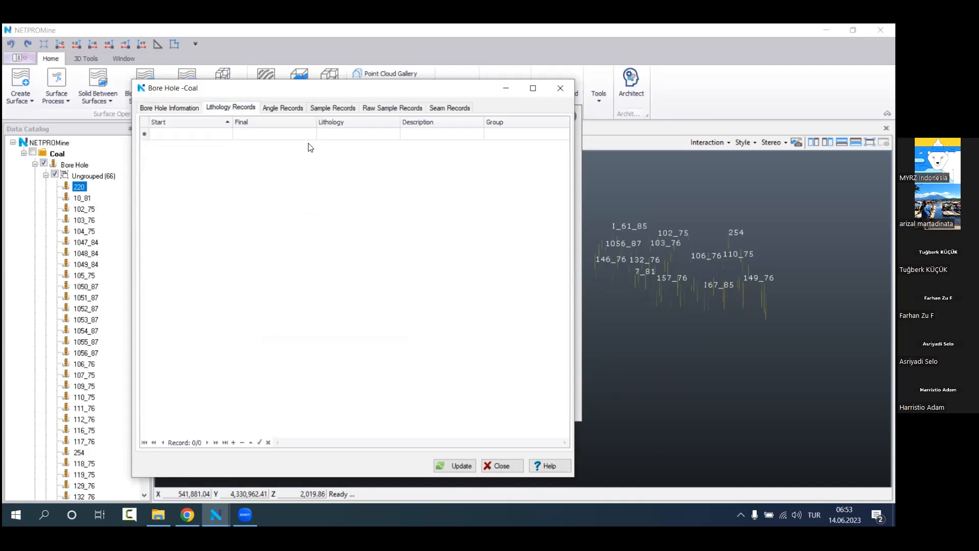
left_click(288, 111)
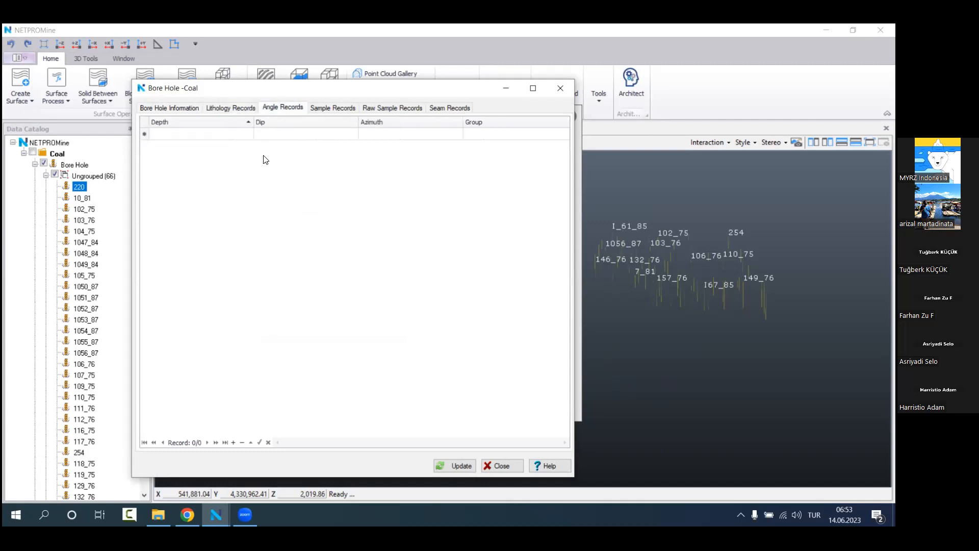
left_click(363, 109)
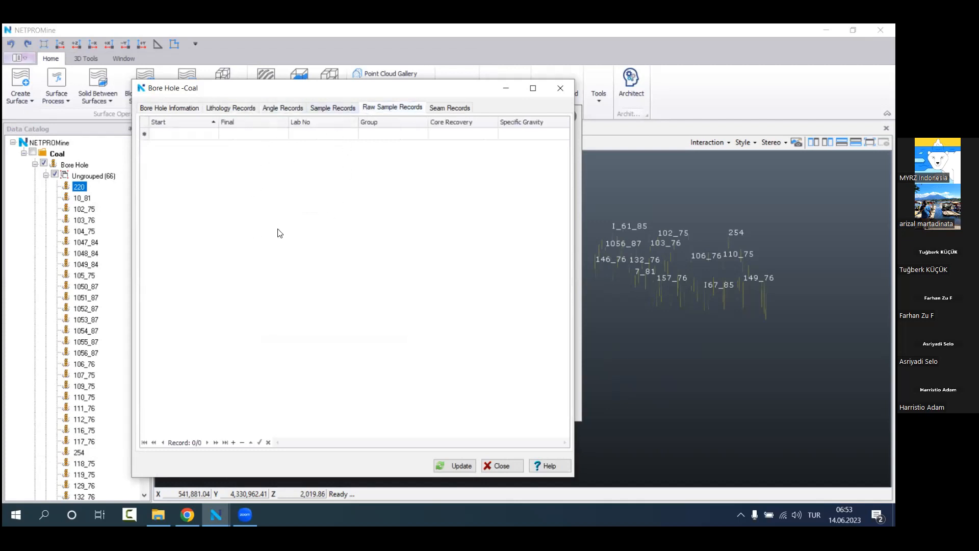
left_click(560, 89)
left_click(45, 175)
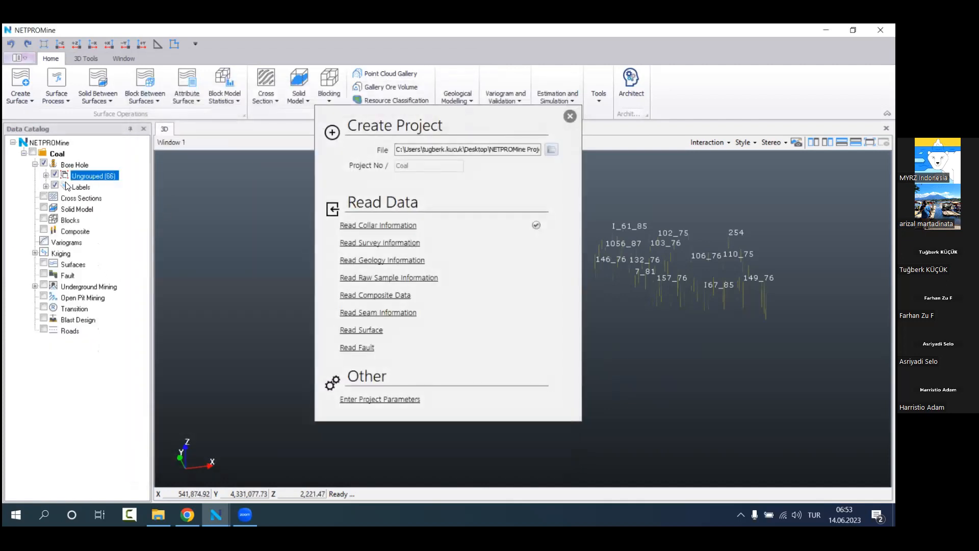
Step: Start the survey information import, open Angle.csv in Excel from the file chooser, and widen the first column to fit Bore Hole No
left_click(398, 244)
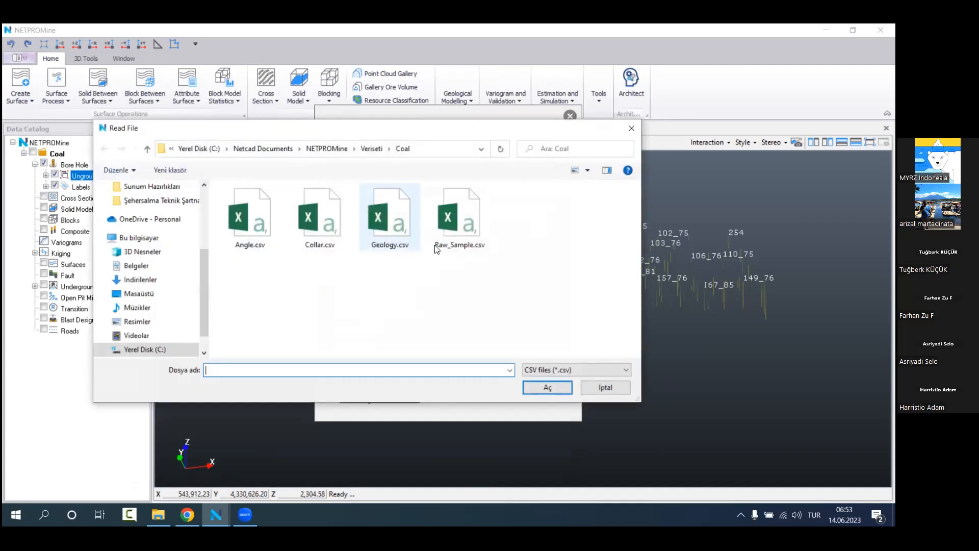
right_click(254, 235)
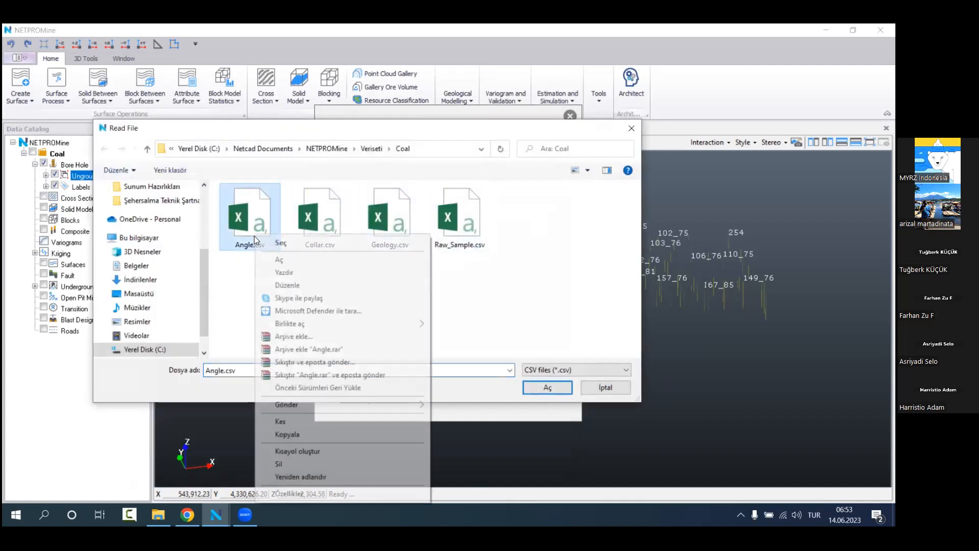
left_click(298, 261)
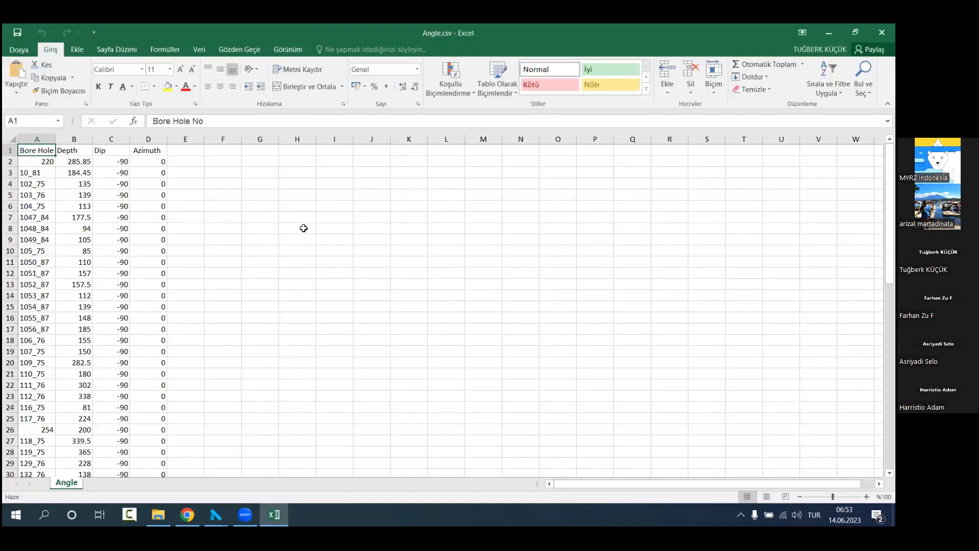
left_click(303, 228)
left_click_drag(67, 147, 69, 147)
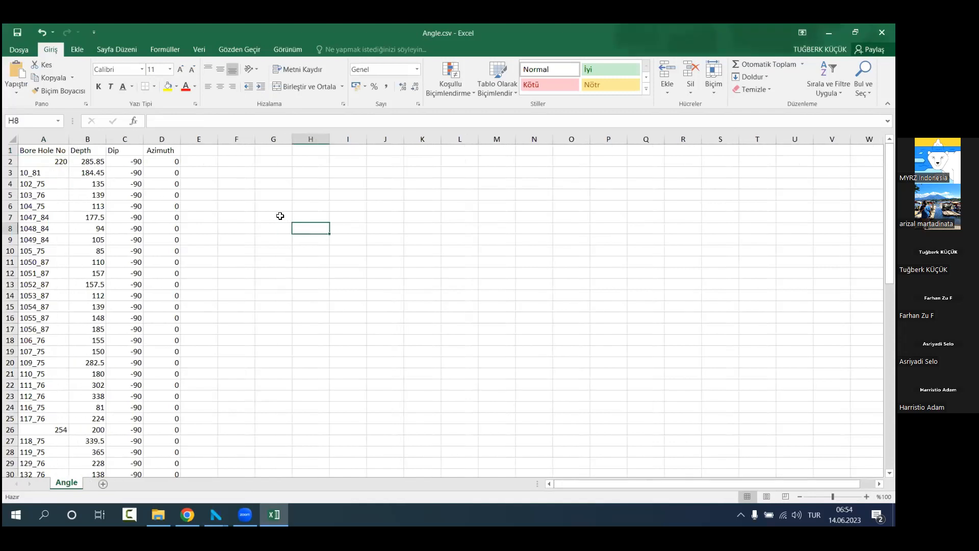
Step: Examine the Bore Hole No, Depth, Dip and Azimuth columns of the survey table, and close Excel without saving
left_click(64, 139)
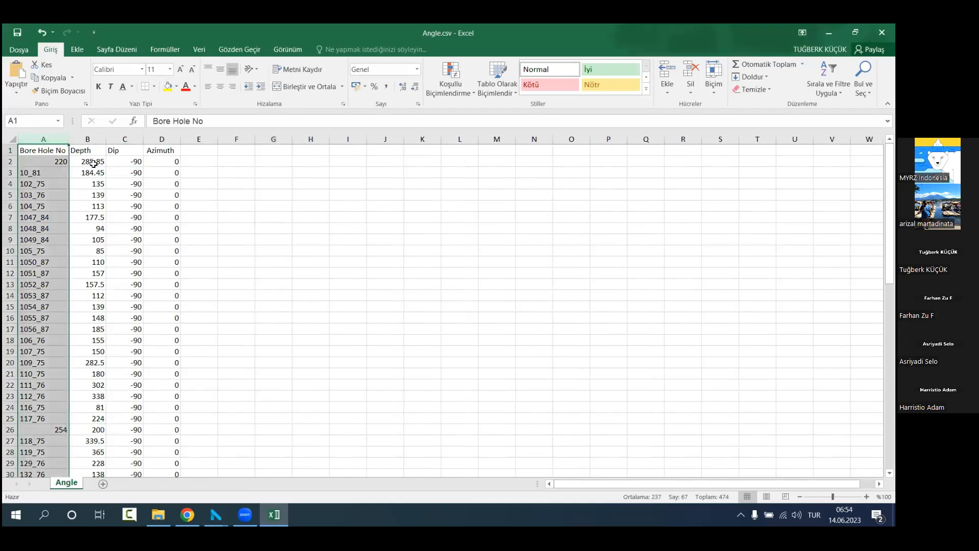
left_click(92, 161)
left_click(127, 161)
left_click(163, 162)
left_click(280, 206)
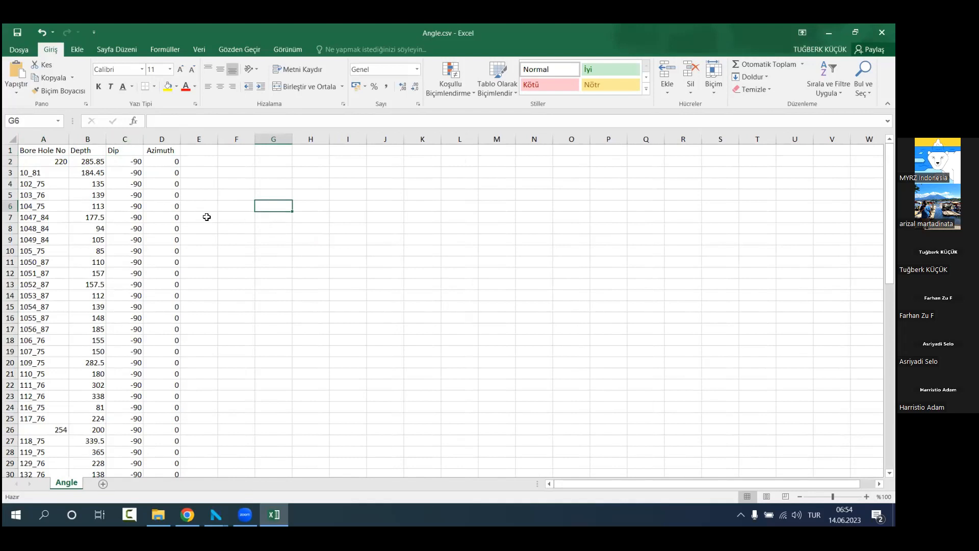
scroll(208, 220, "down", 9)
scroll(208, 220, "up", 9)
left_click(126, 139)
left_click(162, 140)
left_click(285, 194)
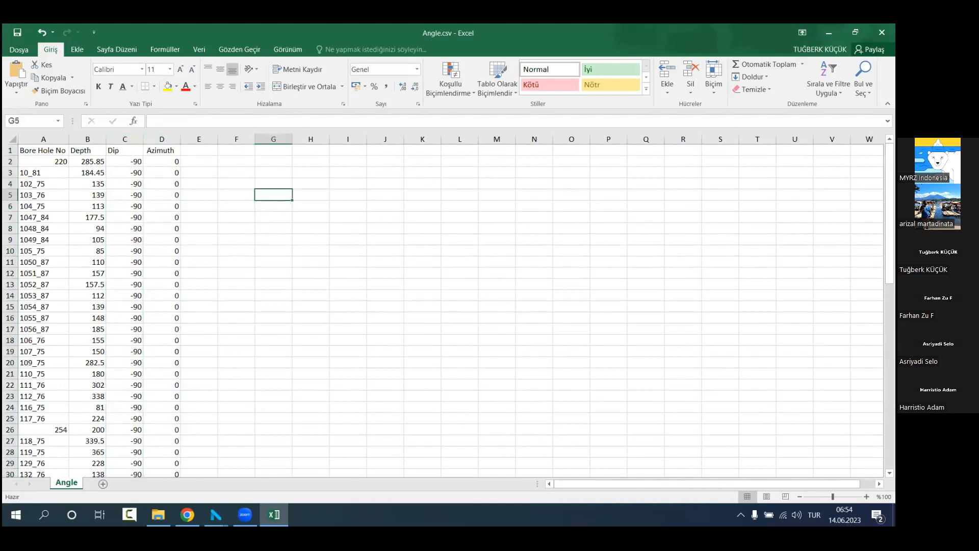
key("alt+F4")
left_click(449, 285)
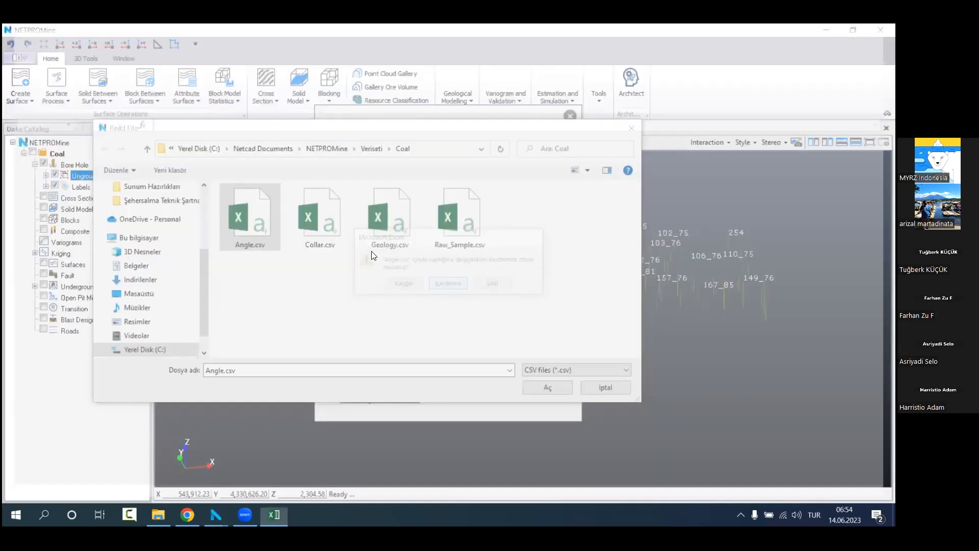
Step: Load Angle.csv into the survey import and match file column Depth to Depth and file column Azimuth to Azimuth
double_click(249, 228)
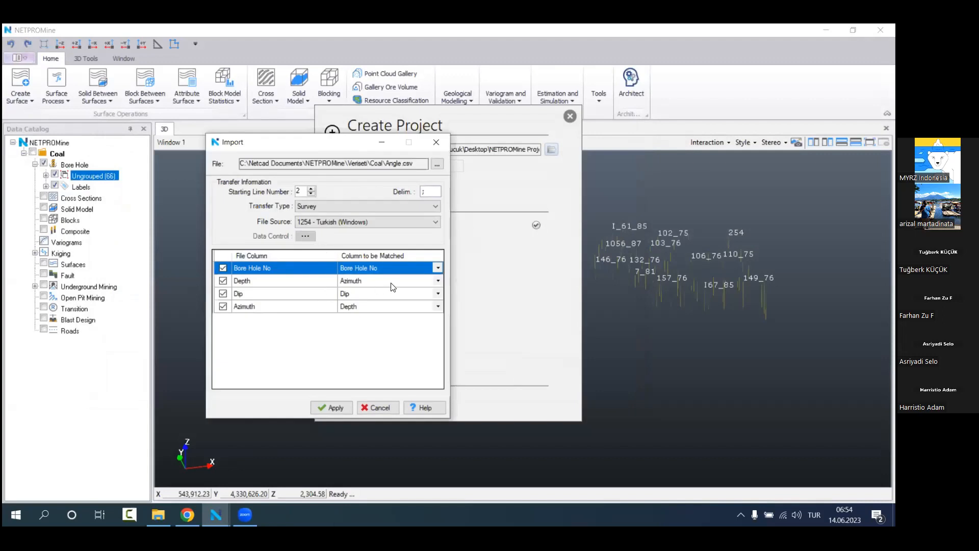
left_click(391, 282)
left_click(438, 280)
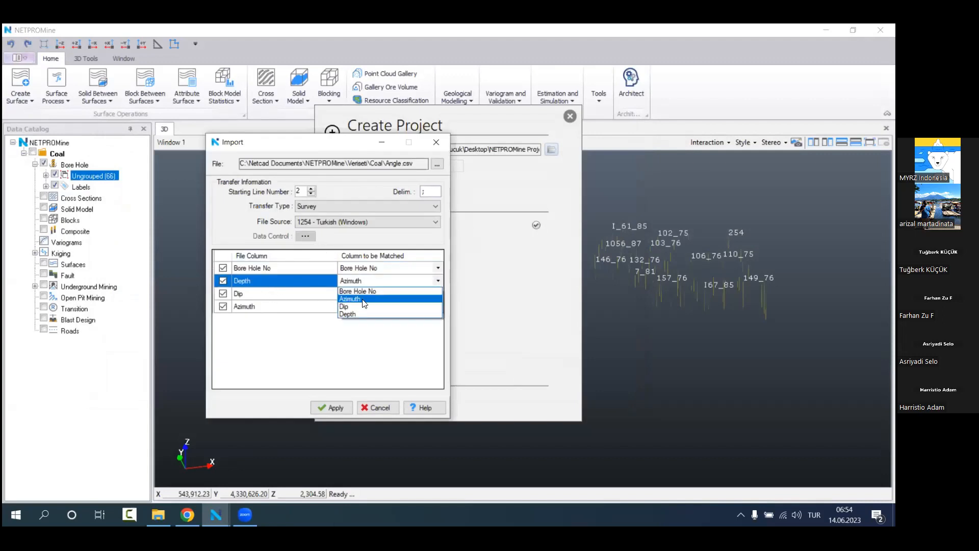
left_click(370, 313)
left_click(398, 306)
left_click(397, 305)
left_click(439, 306)
left_click(366, 327)
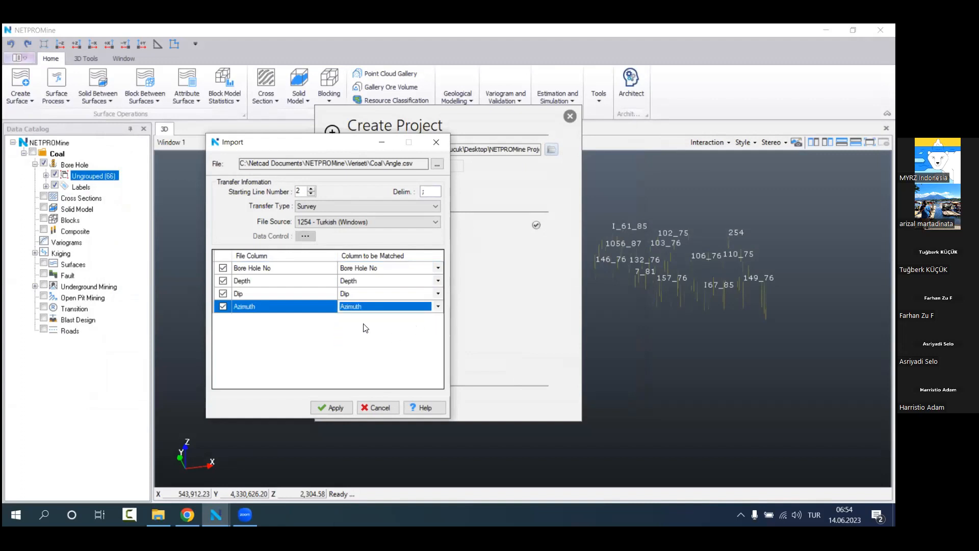
Step: Apply the survey import to the Coal project and close the import dialog
left_click(337, 410)
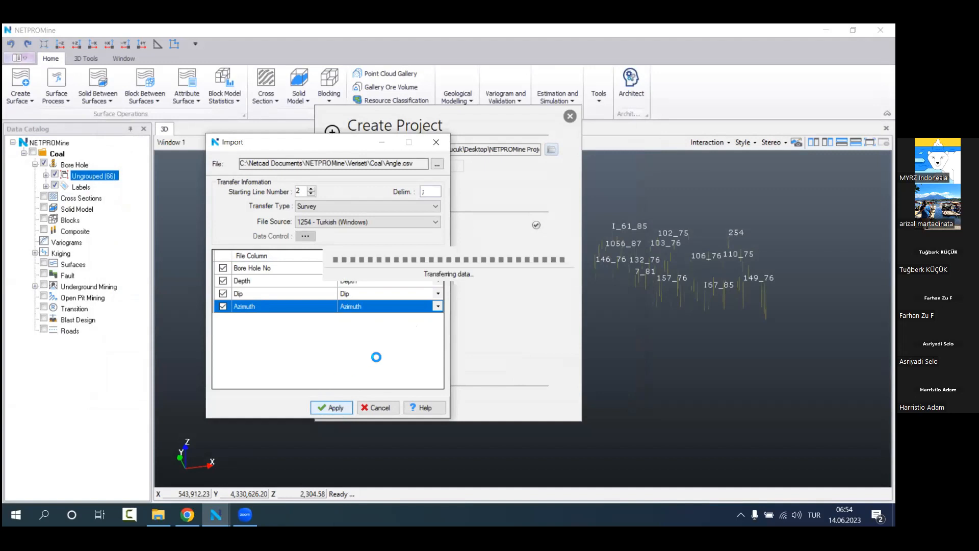
left_click(444, 281)
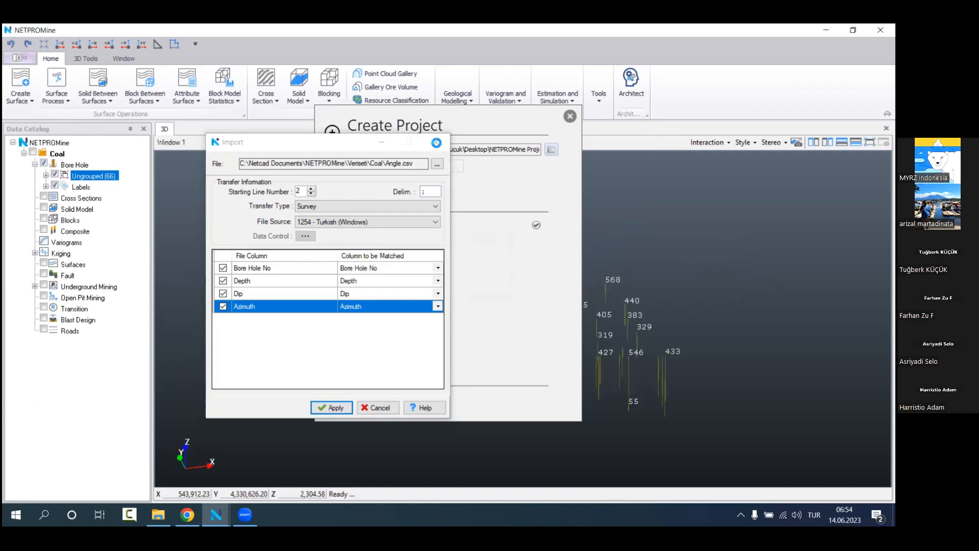
left_click(436, 143)
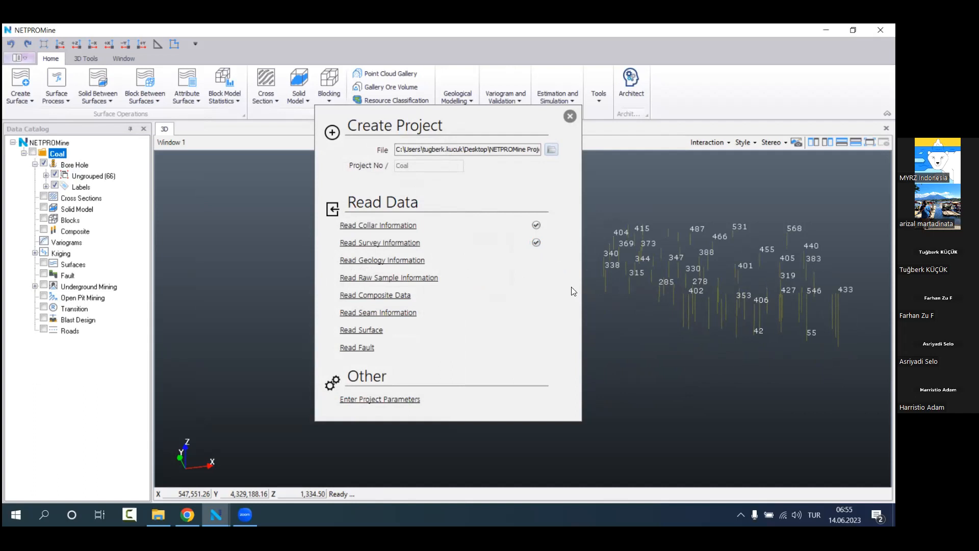
Step: Start the geology information import, open Geology.csv in Excel from the file chooser, and widen the first column to fit Bore Hole No
left_click(401, 261)
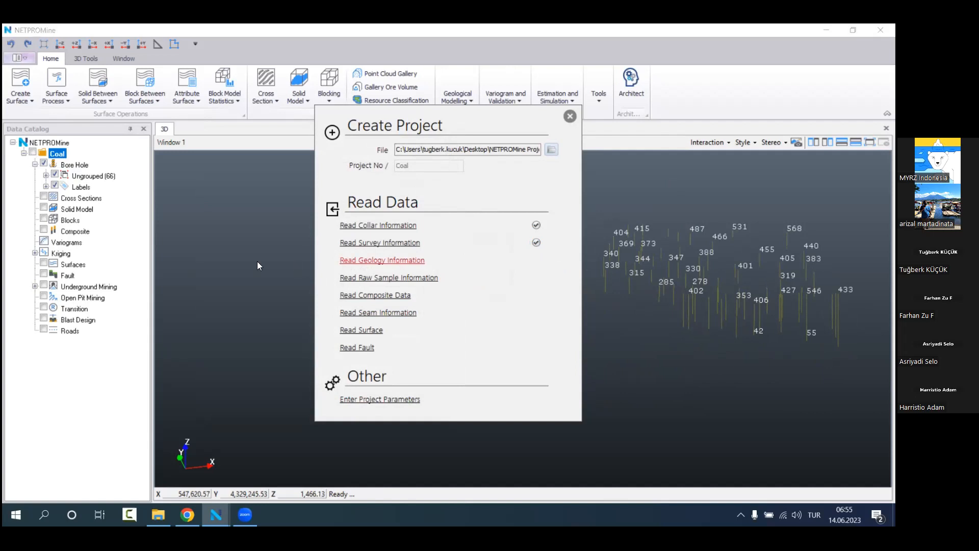
left_click(397, 227)
right_click(397, 227)
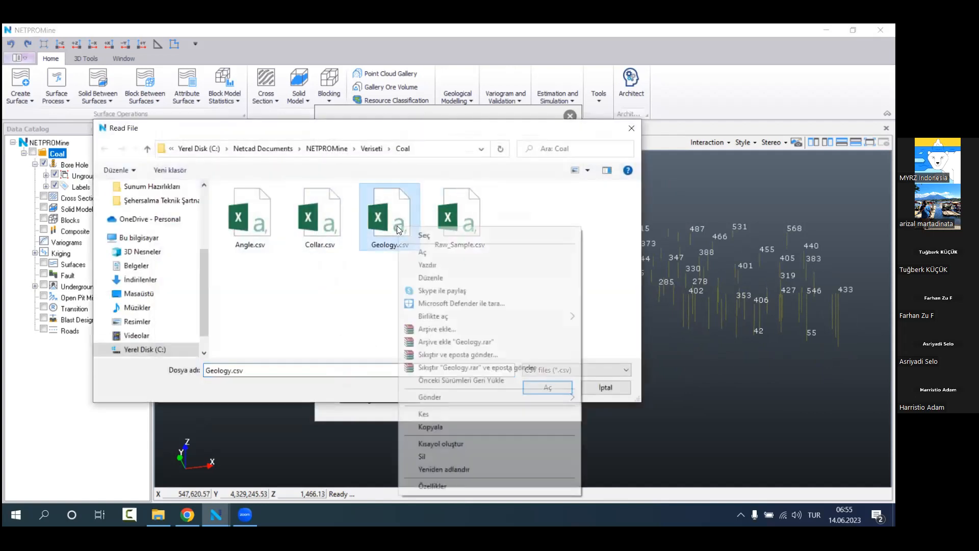
left_click(423, 252)
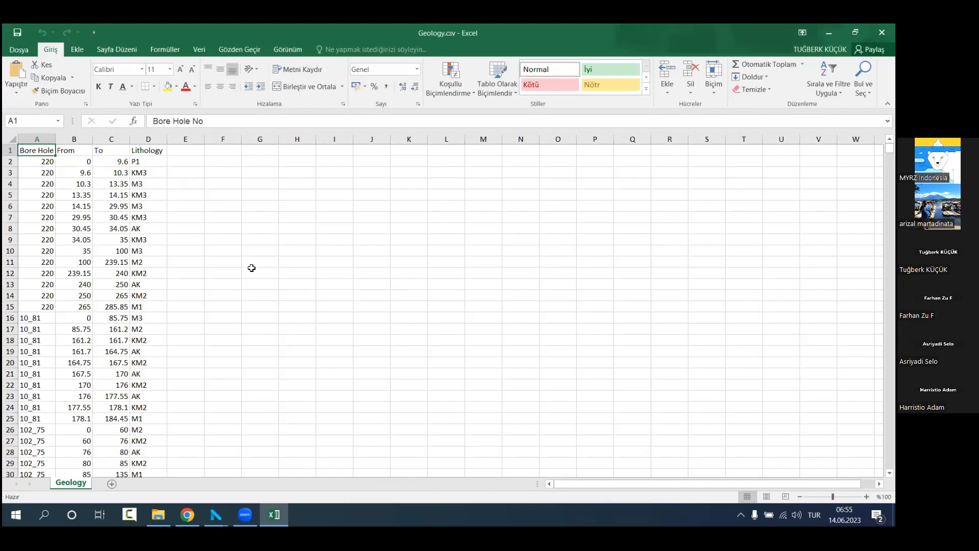
left_click(422, 295)
left_click_drag(56, 138, 171, 306)
Step: Examine the rows of bore hole 220 in the geology table, reading From, To and Lithology for its first two intervals
left_click(229, 206)
left_click(255, 241)
left_click_drag(46, 161, 56, 307)
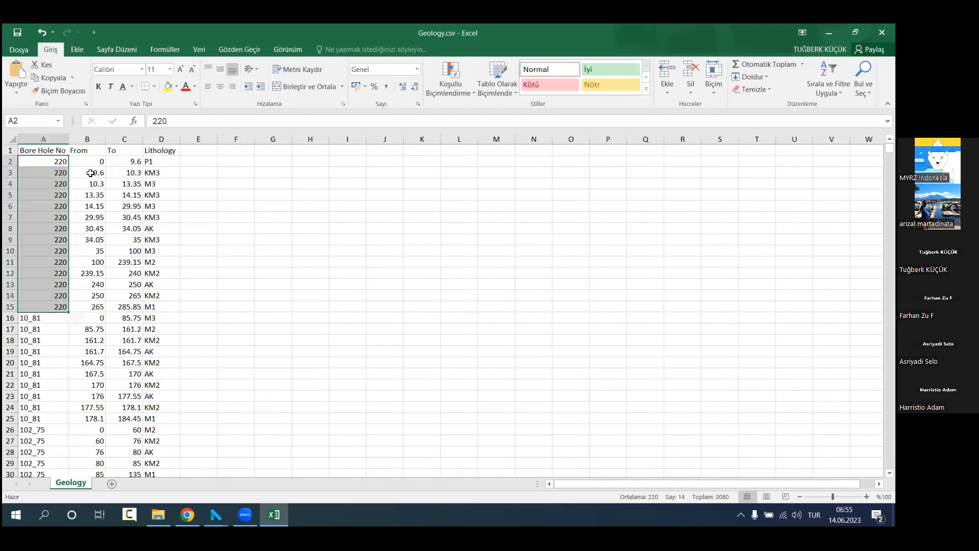
left_click_drag(95, 162, 117, 162)
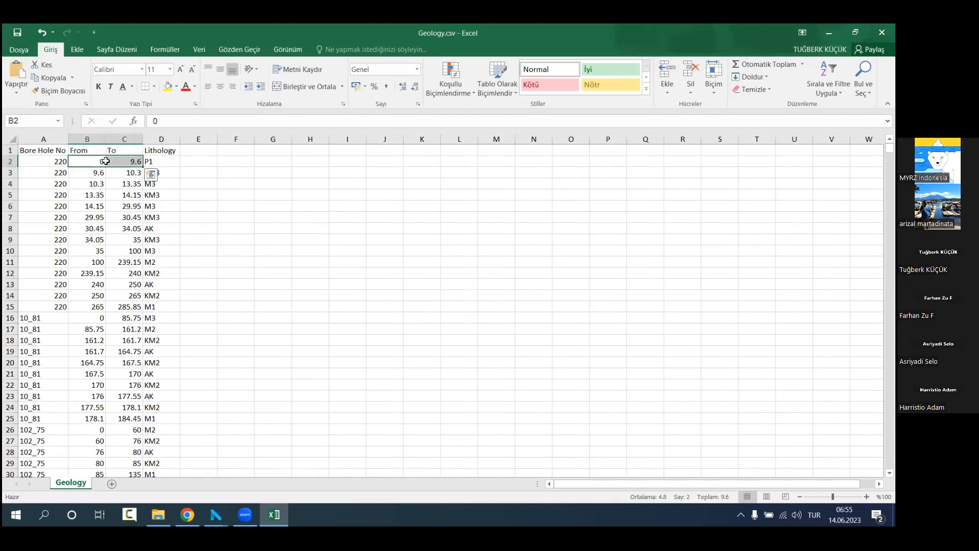
left_click(168, 160)
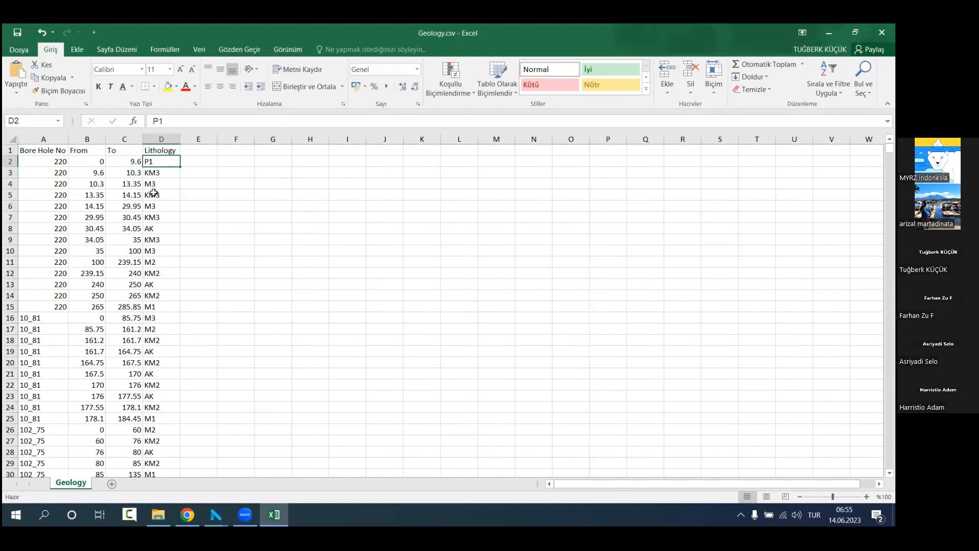
left_click(95, 161)
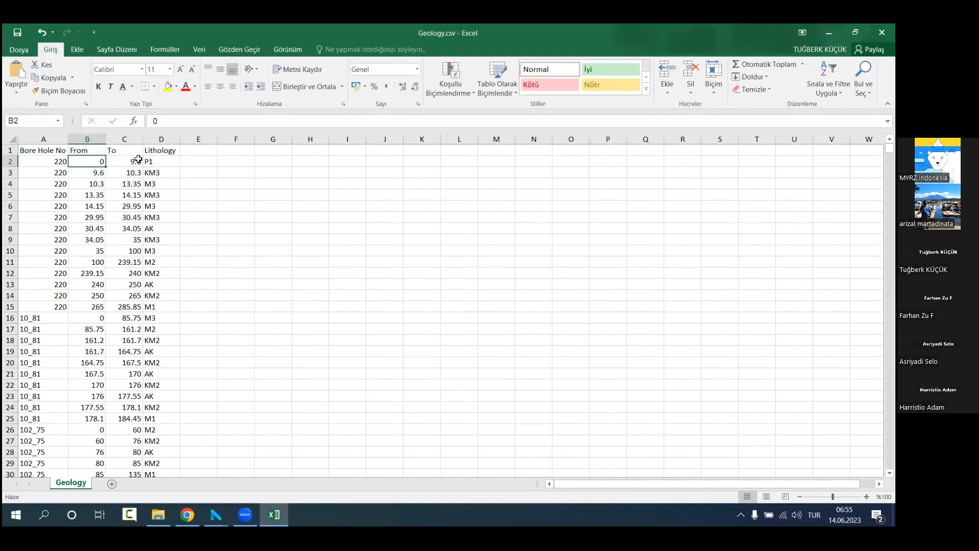
left_click(121, 162)
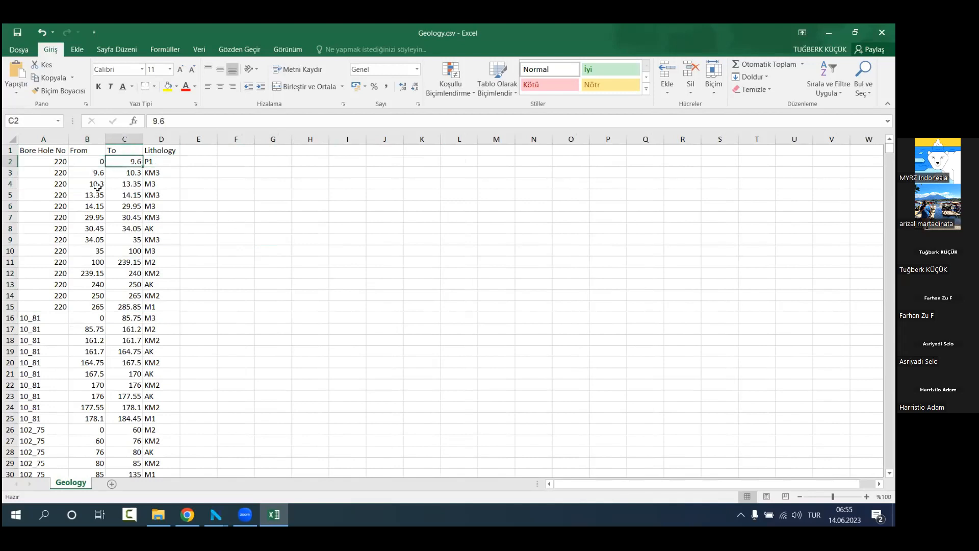
left_click(173, 163)
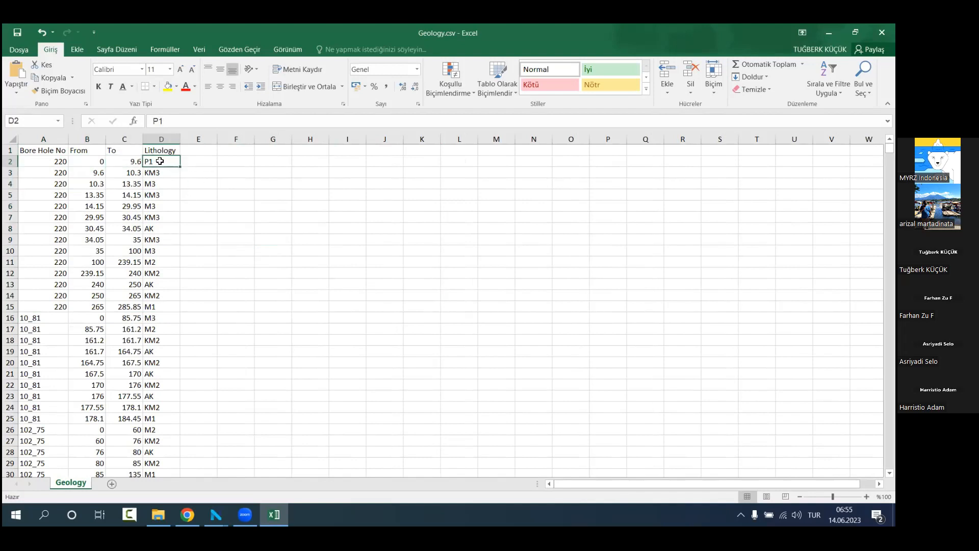
left_click(92, 176)
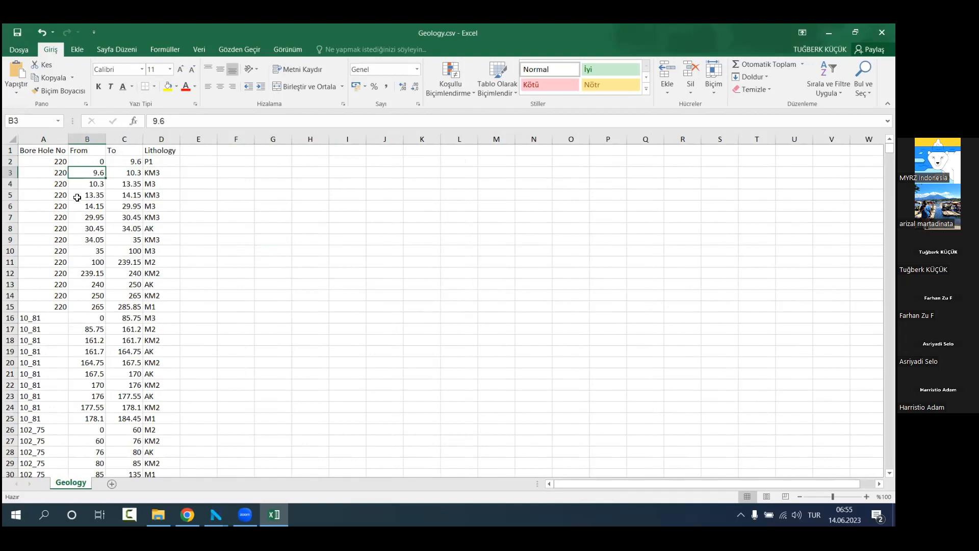
left_click(119, 173)
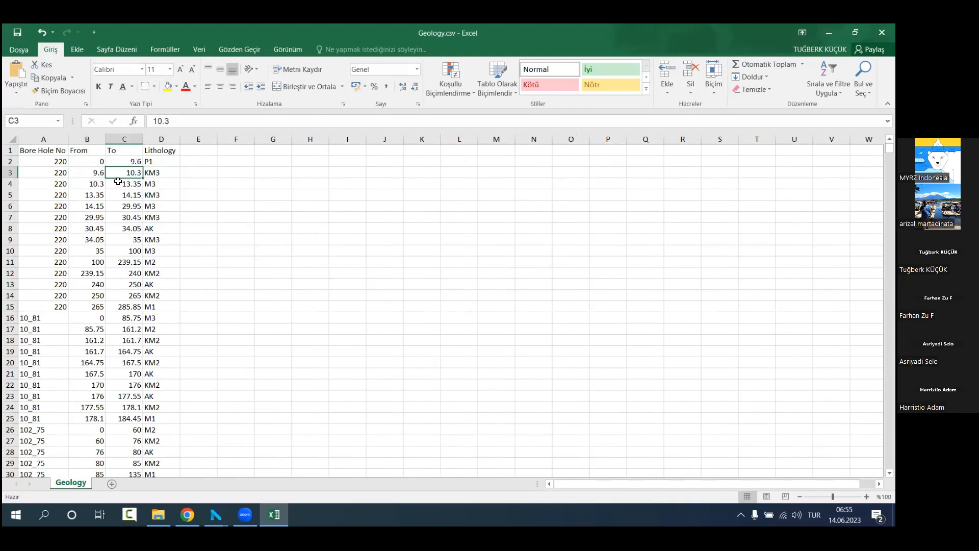
left_click(156, 173)
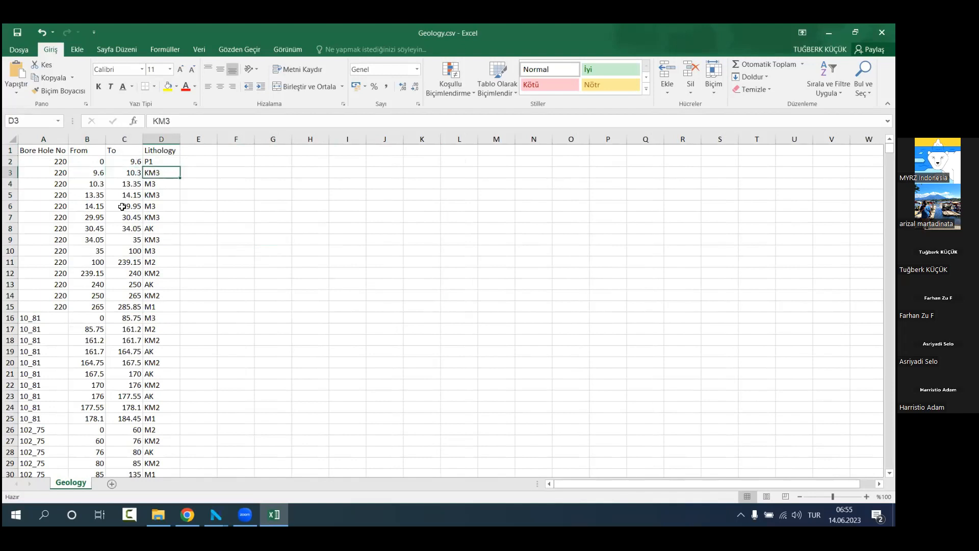
Step: Check the full From–To range of bore hole 220 in the geology table, from its first interval to its last
left_click(295, 213)
left_click_drag(106, 163, 130, 308)
left_click(194, 307)
left_click(136, 307)
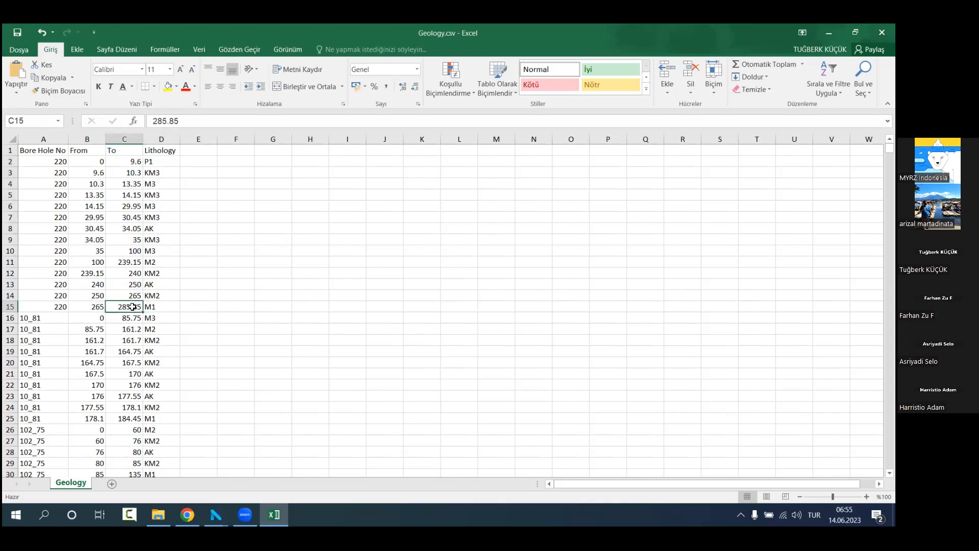
left_click_drag(93, 161, 135, 309)
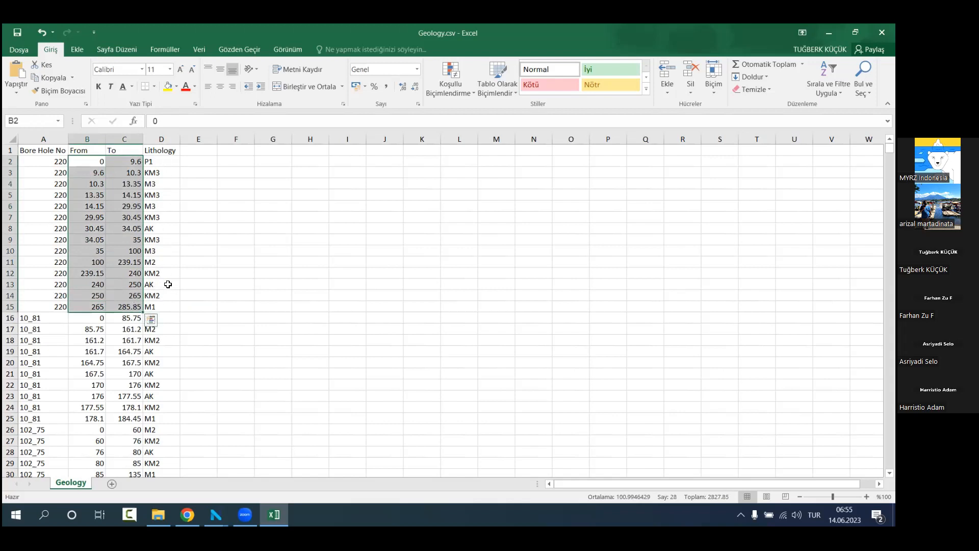
Step: Close Geology.csv in Excel without saving and load that file into the geology import
left_click(397, 286)
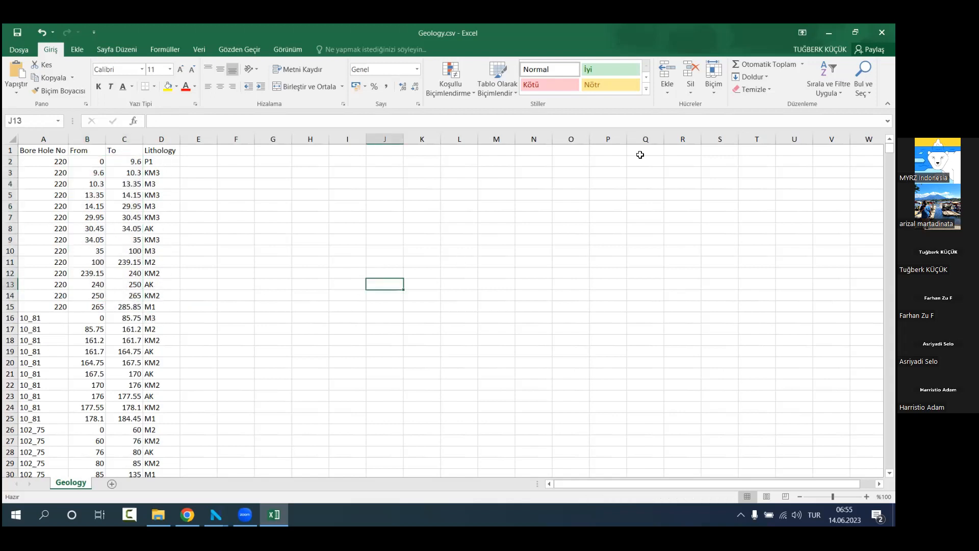
left_click(882, 32)
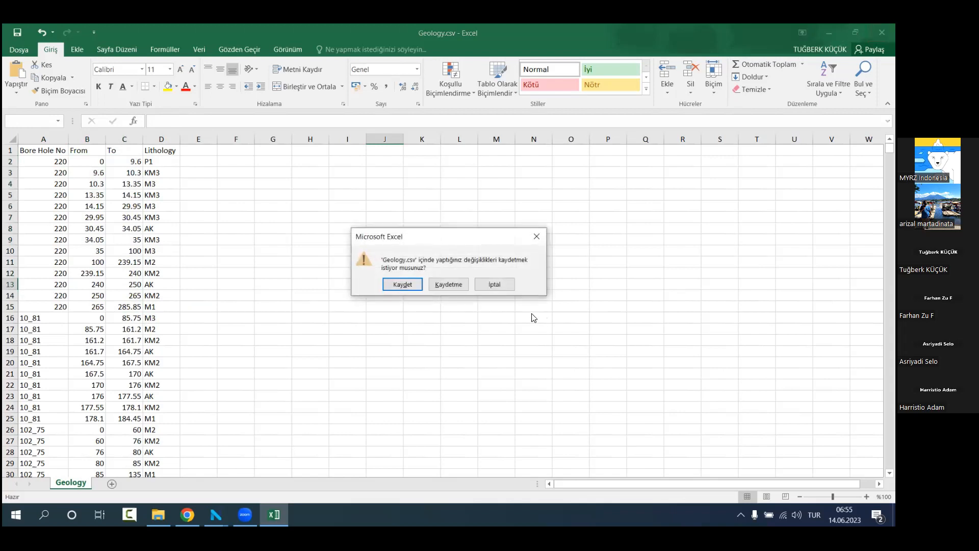
left_click(449, 283)
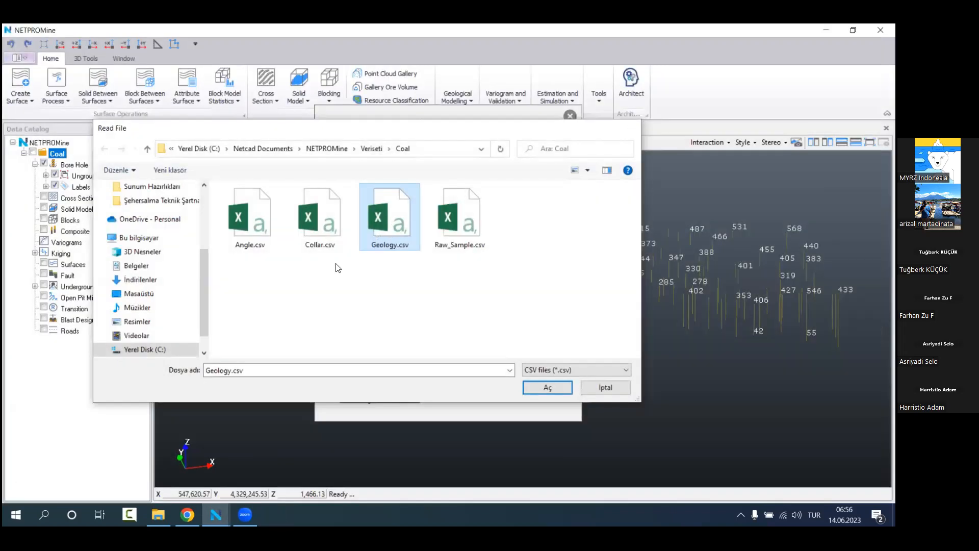
double_click(378, 234)
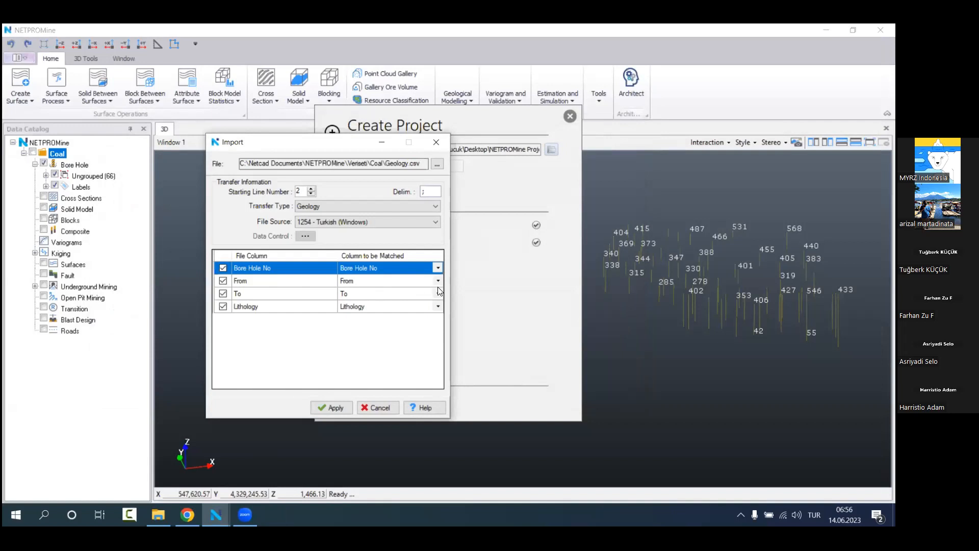
Step: Check the From, To and Lithology column matches, apply the geology import to the Coal project, and close the import dialog
left_click(300, 283)
left_click(307, 296)
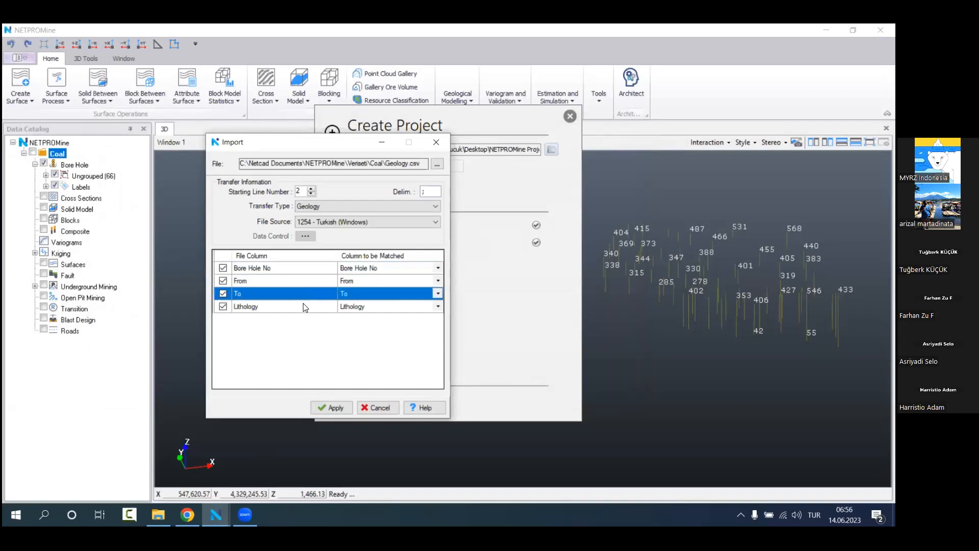
left_click(286, 308)
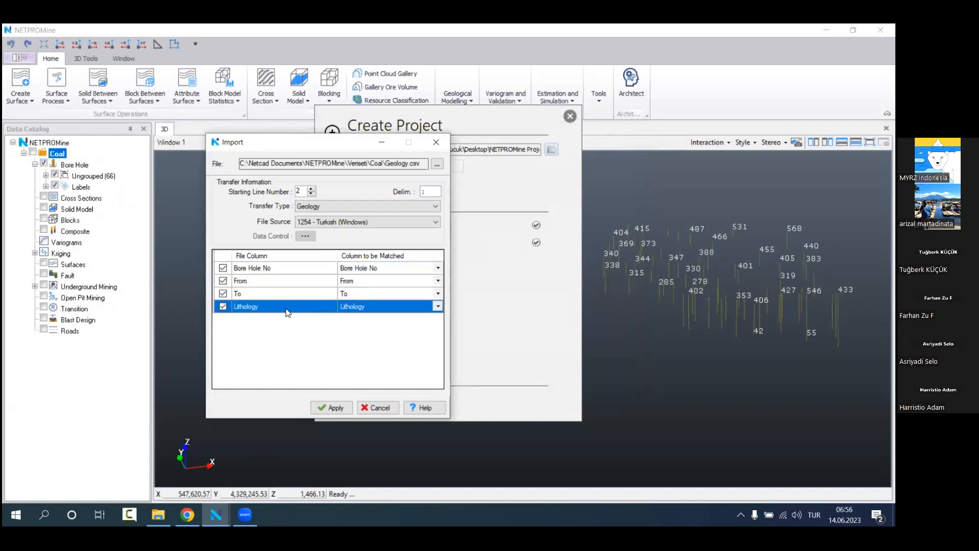
left_click(328, 406)
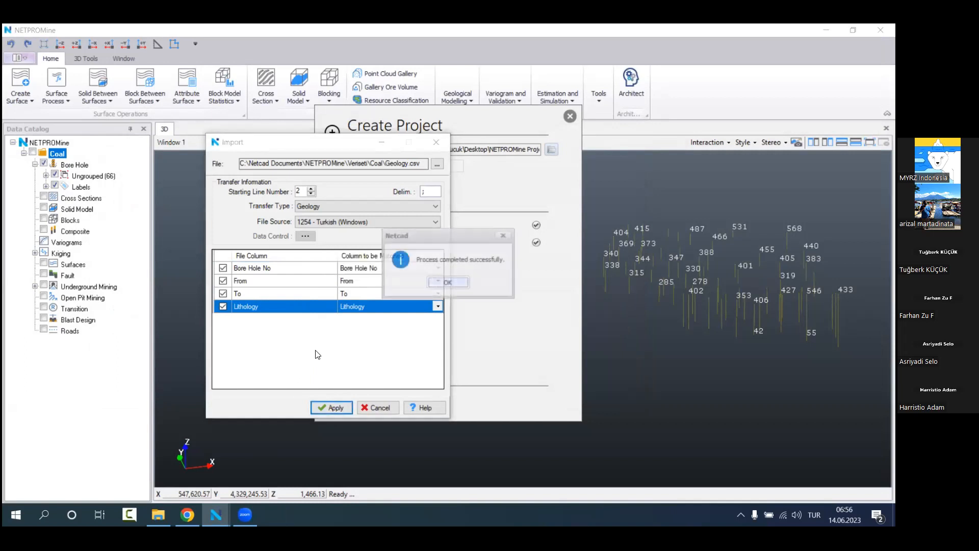
left_click(454, 284)
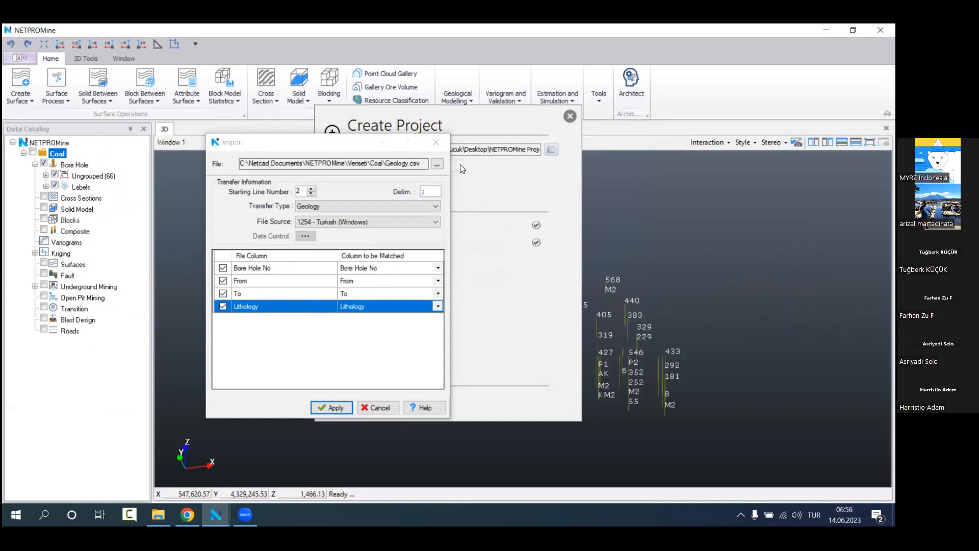
left_click(436, 141)
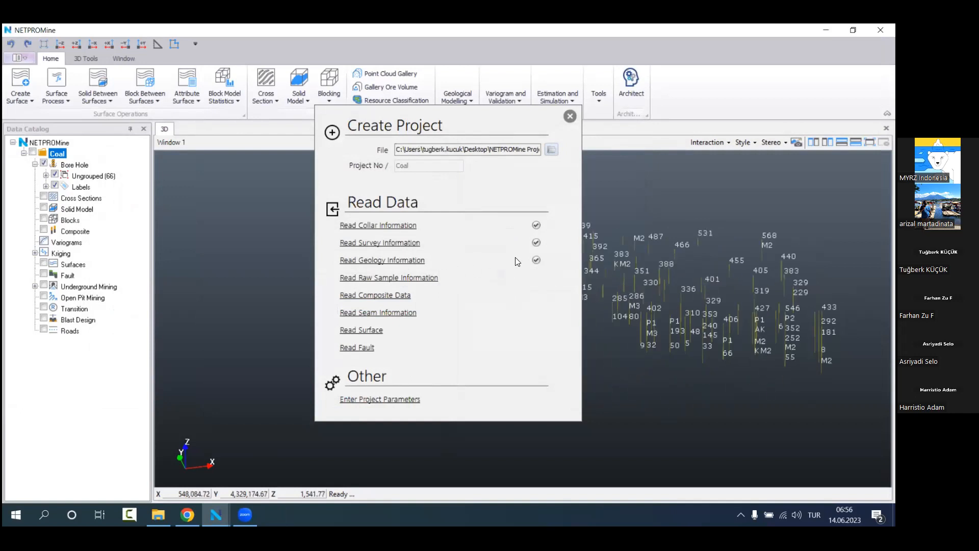
Step: Try to read the raw sample information, dismiss the notice, and open the attribute table in the Coal project's parameters for a first entry
left_click(405, 278)
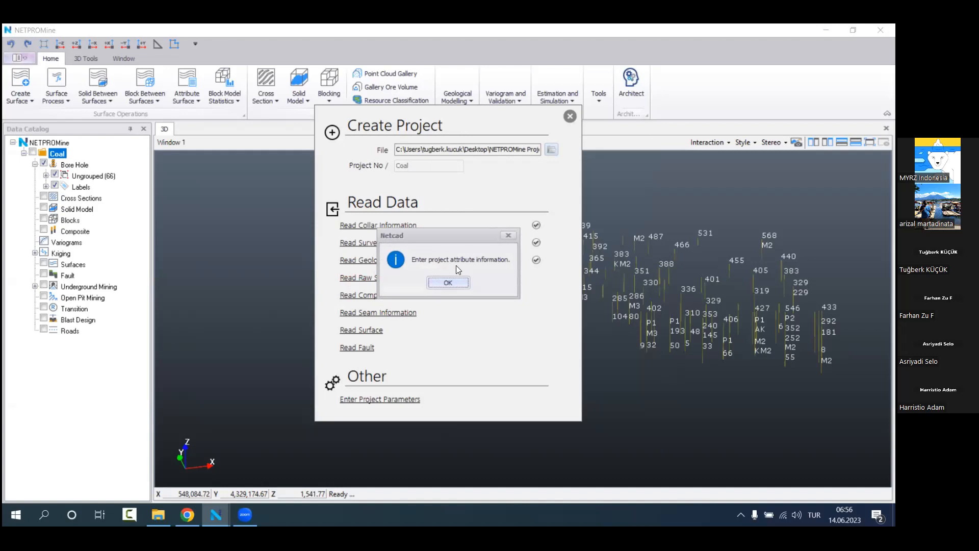
left_click(449, 283)
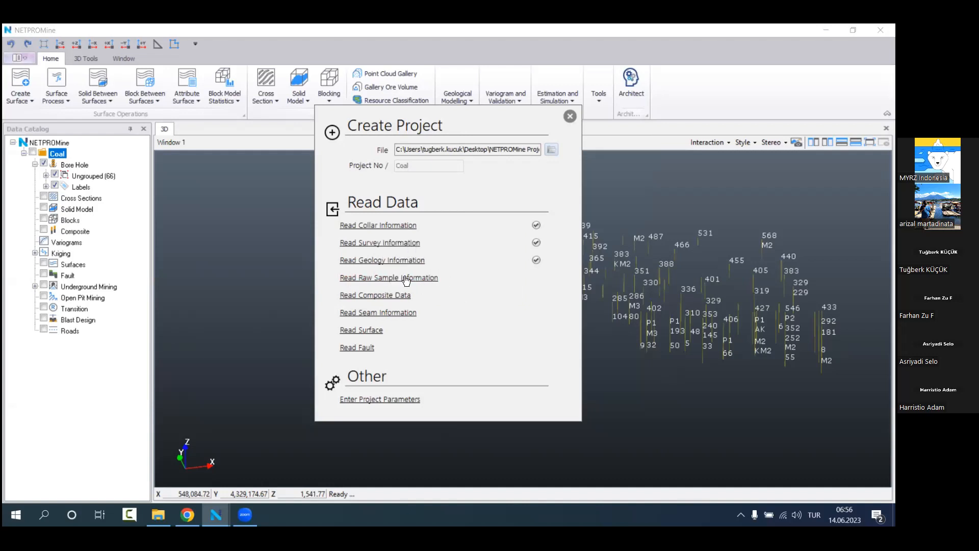
left_click(378, 402)
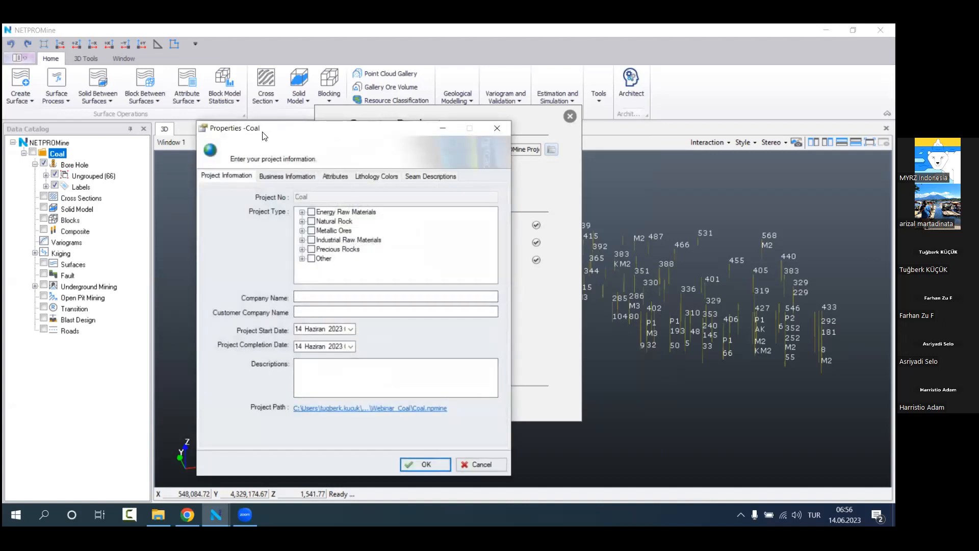
left_click_drag(261, 136, 235, 132)
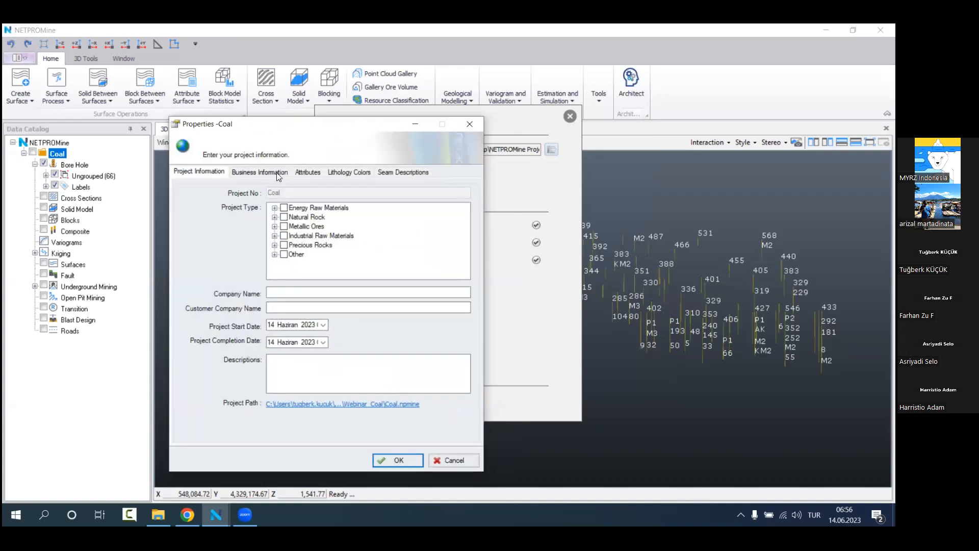
left_click(301, 172)
left_click(266, 199)
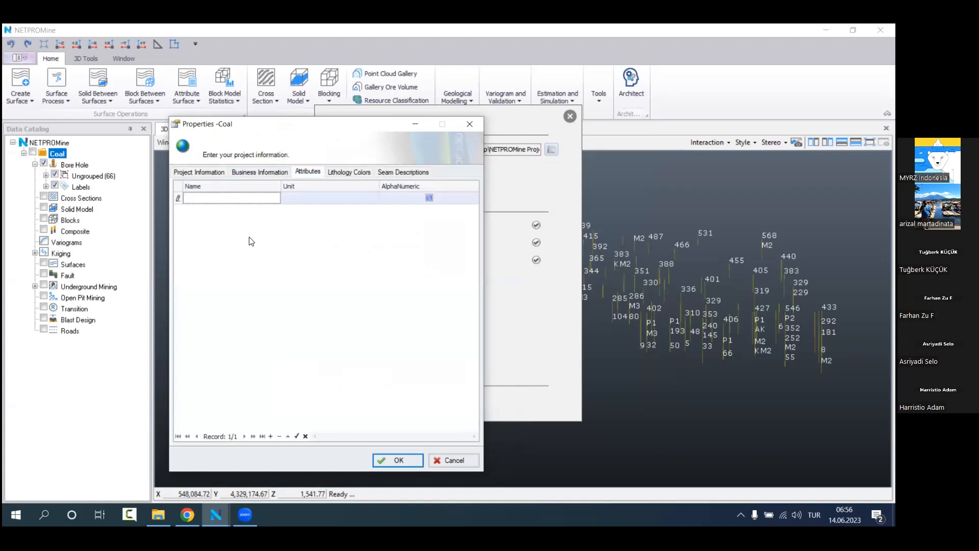
Step: Switch to File Explorer, go to the Coal folder inside Veriseti, and open Raw_Sample.csv in Excel
key("alt+Tab")
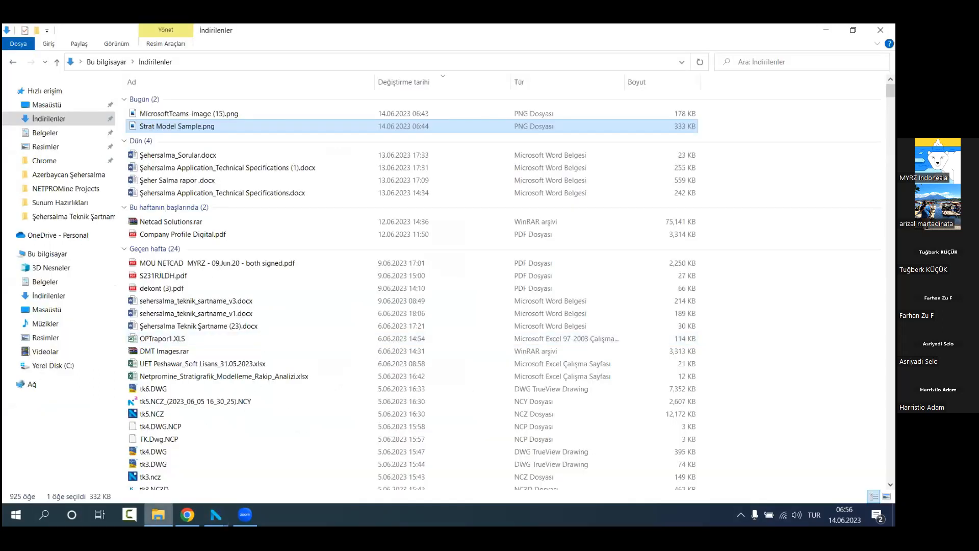
key("alt+Tab")
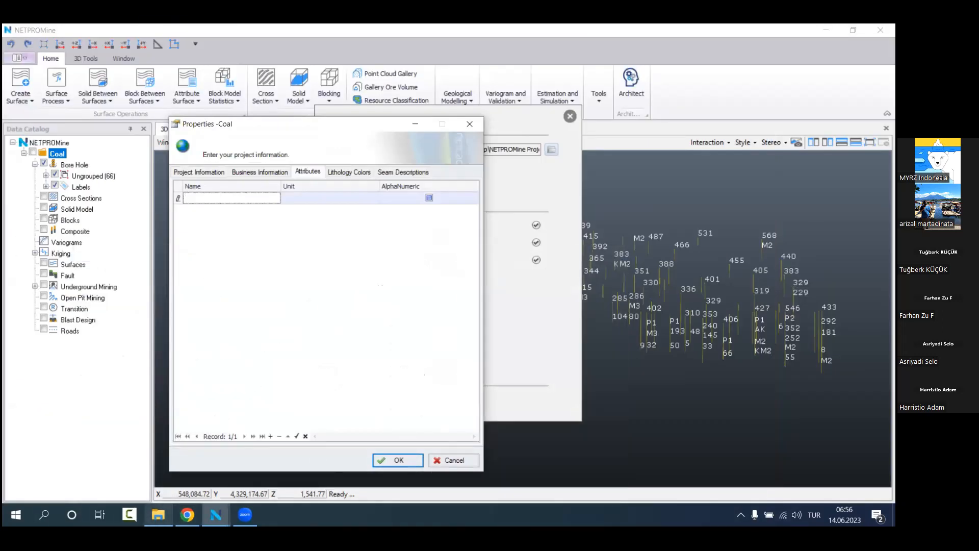
key("alt+Tab")
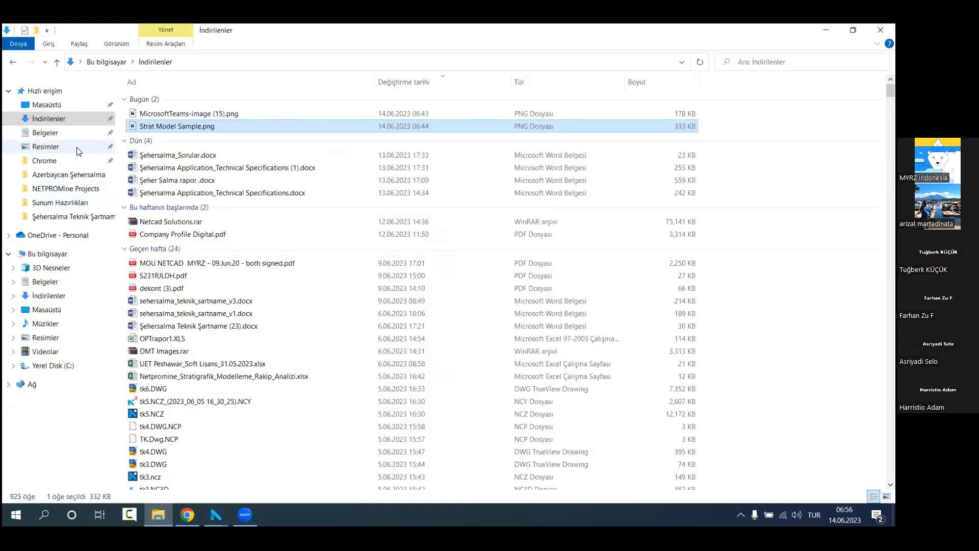
left_click(99, 160)
left_click(329, 62)
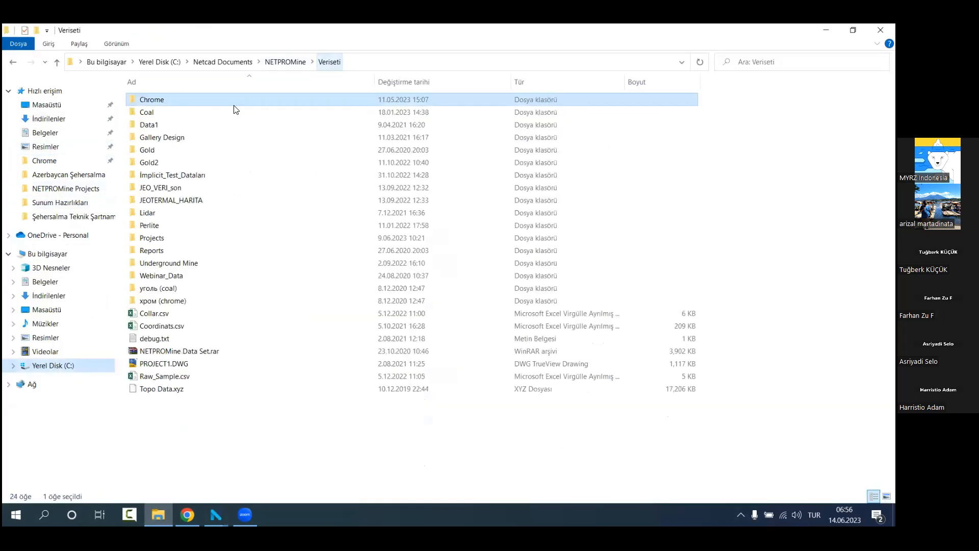
double_click(232, 108)
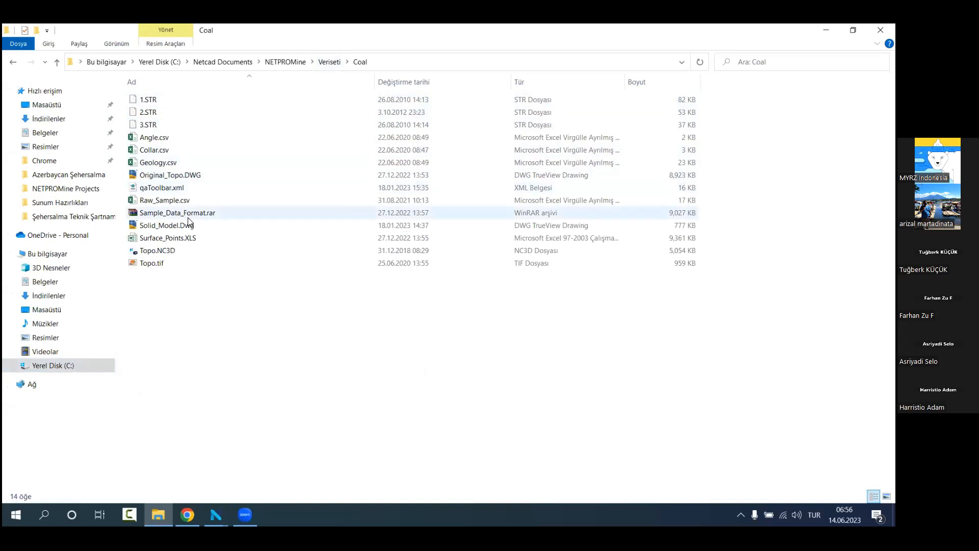
left_click(186, 201)
right_click(186, 202)
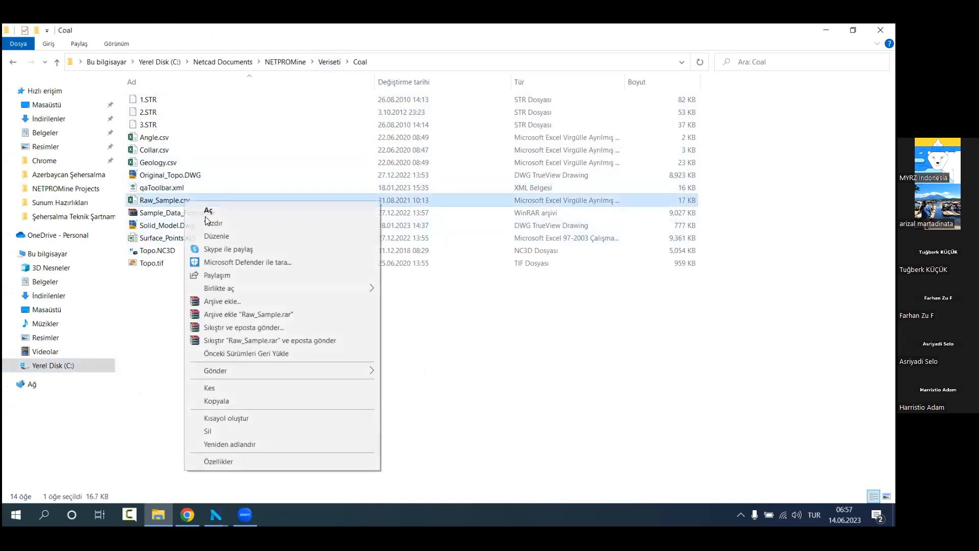
left_click(212, 207)
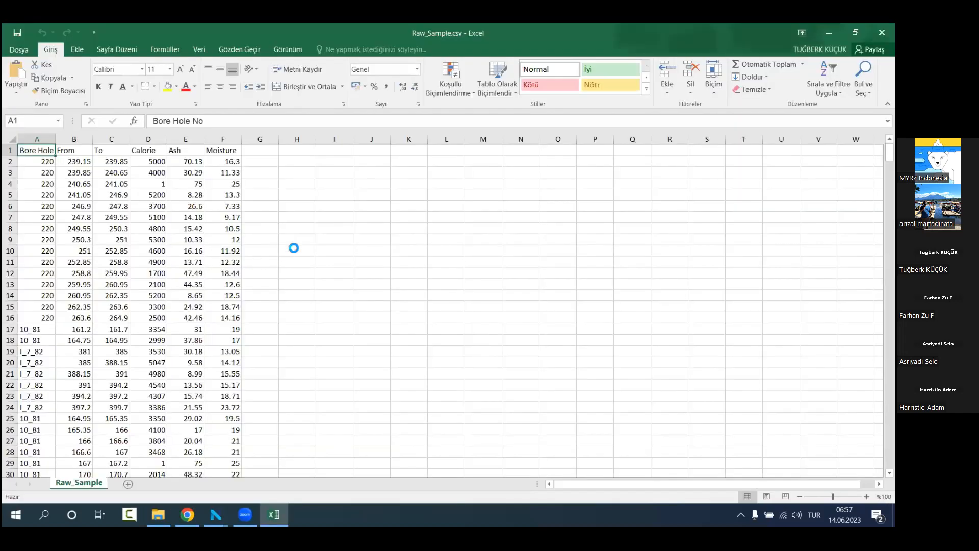
Step: Widen the Bore Hole No and From columns of the raw sample table
left_click(294, 249)
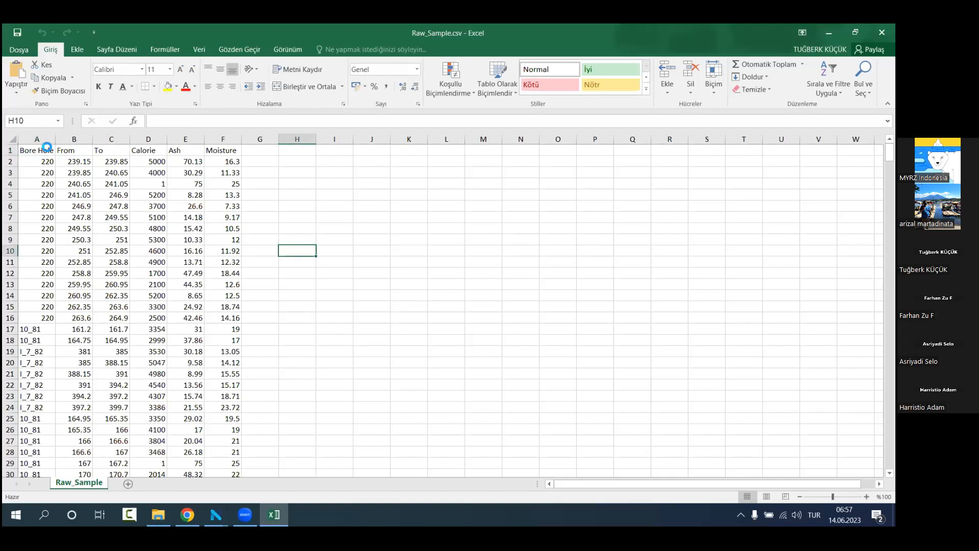
left_click_drag(55, 140, 69, 139)
left_click(336, 218)
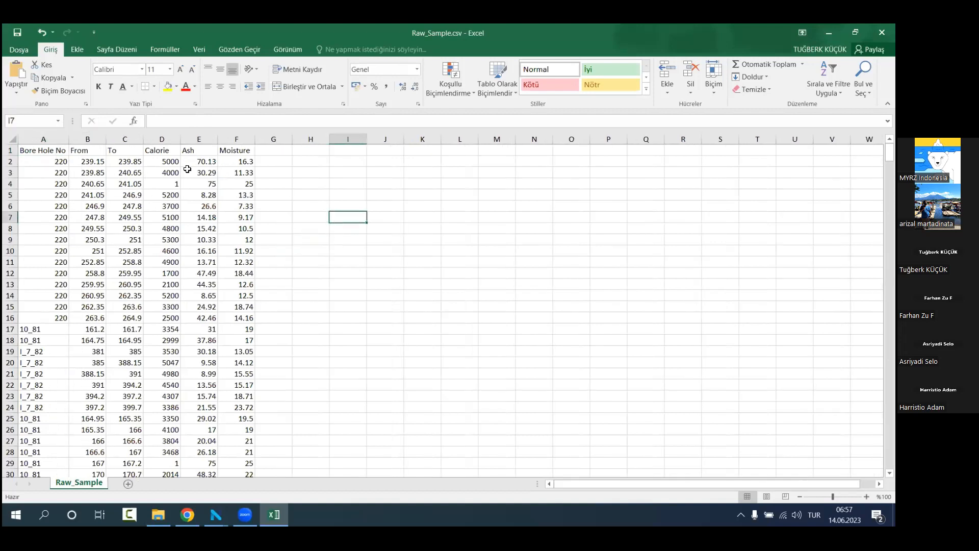
left_click_drag(106, 139, 115, 162)
left_click(101, 161)
left_click(291, 219)
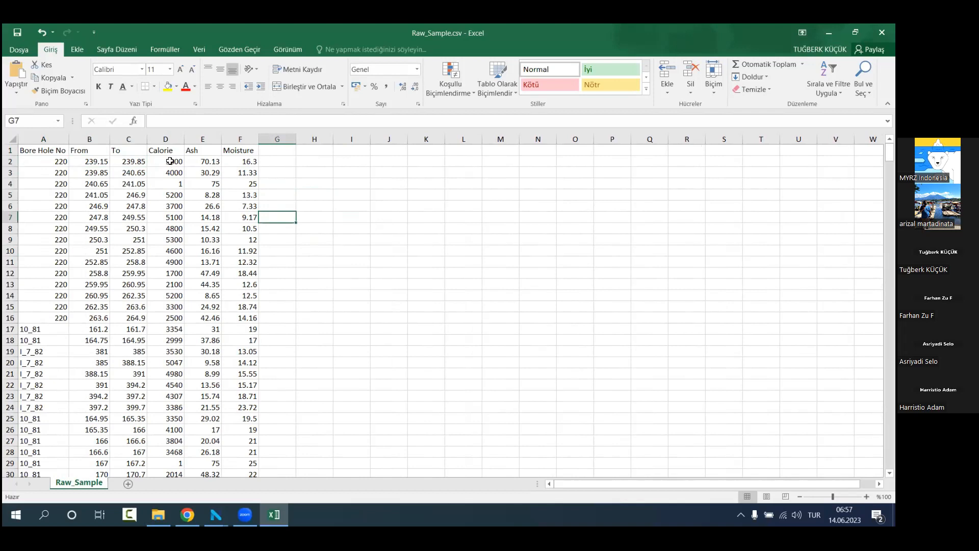
Step: Examine the Calorie, Ash and Moisture columns of the raw sample table to identify the attribute names
left_click(170, 162)
left_click(210, 163)
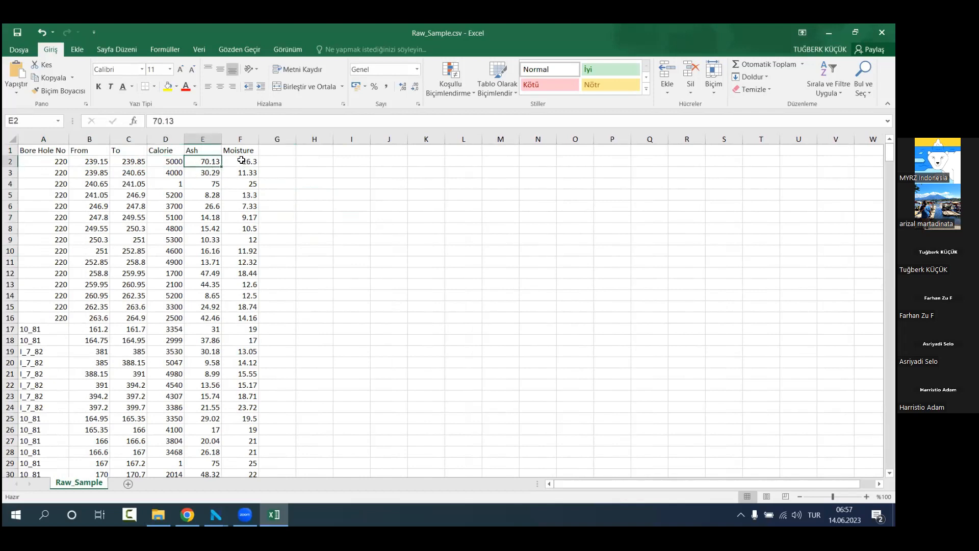
left_click_drag(165, 139, 243, 140)
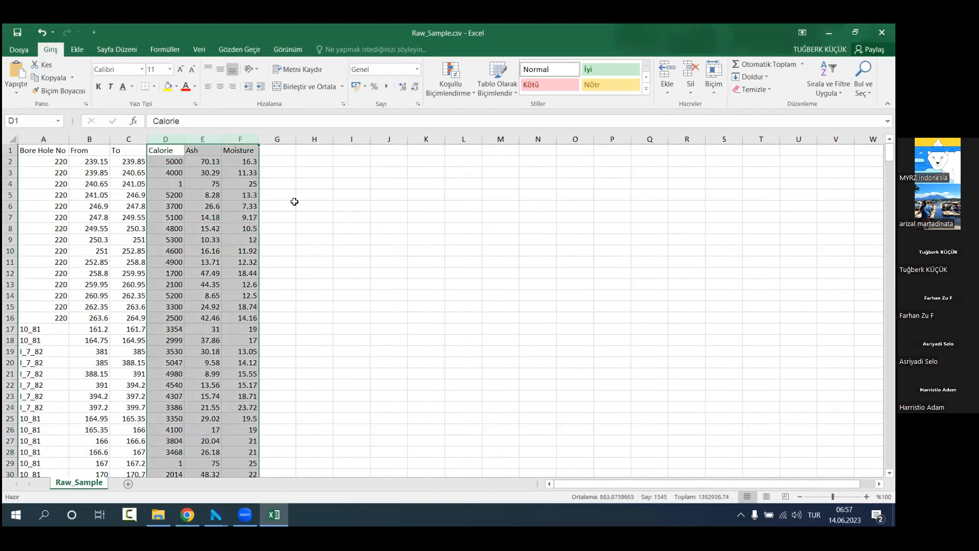
left_click(294, 202)
left_click_drag(165, 139, 240, 139)
left_click(352, 262)
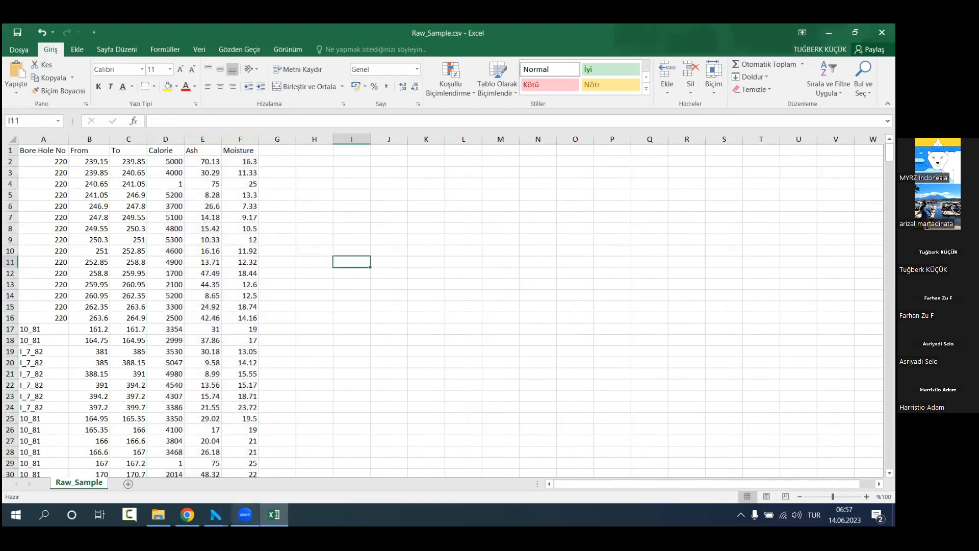
Step: Minimize Excel, switch back to NETPROMine, and add the attributes Calorie, Ash and Moisture to the Coal project's properties
left_click(216, 515)
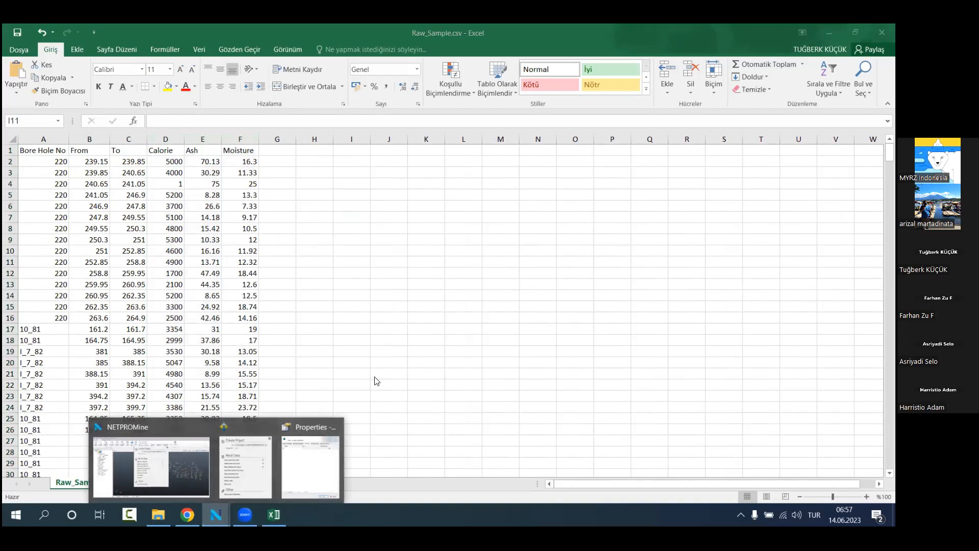
left_click(829, 32)
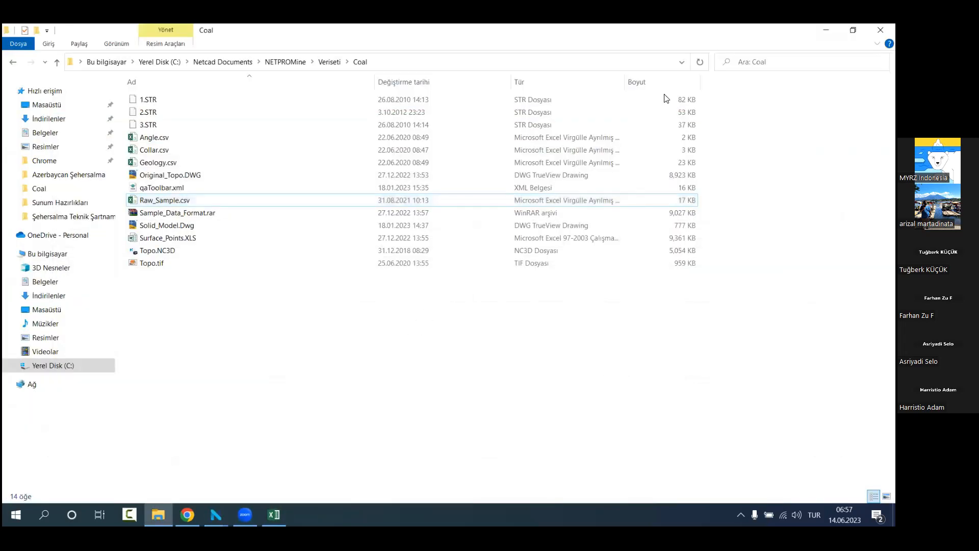
mouse_move(216, 514)
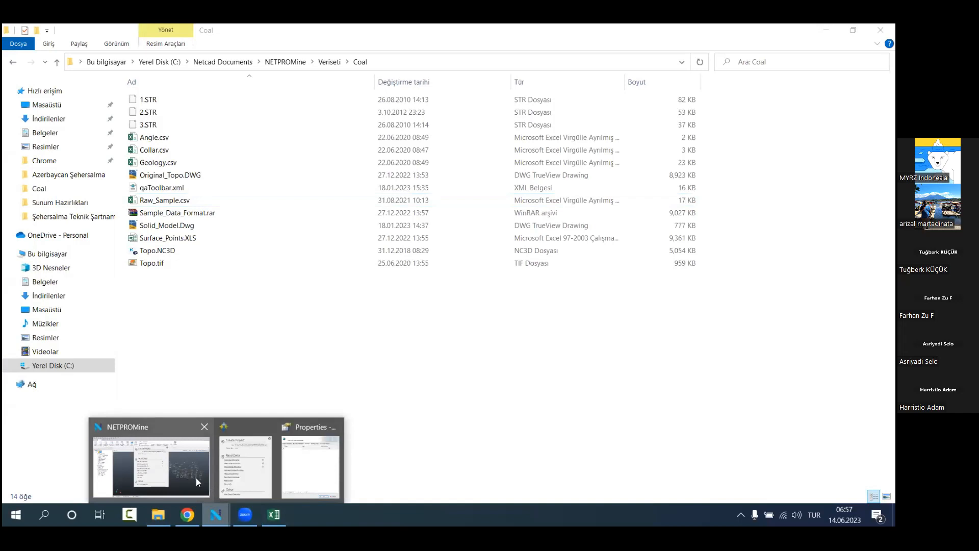
left_click(196, 477)
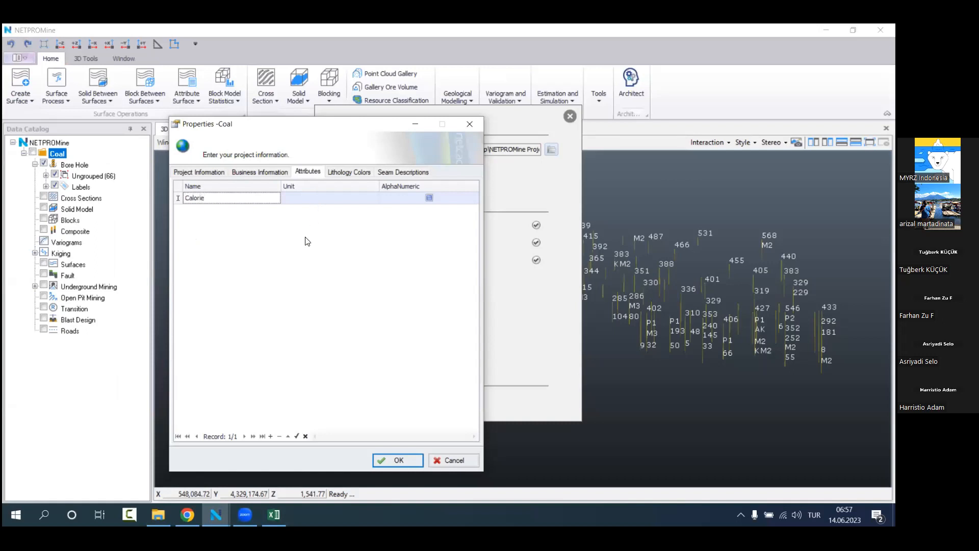
left_click(262, 208)
type("Ash")
key("Return")
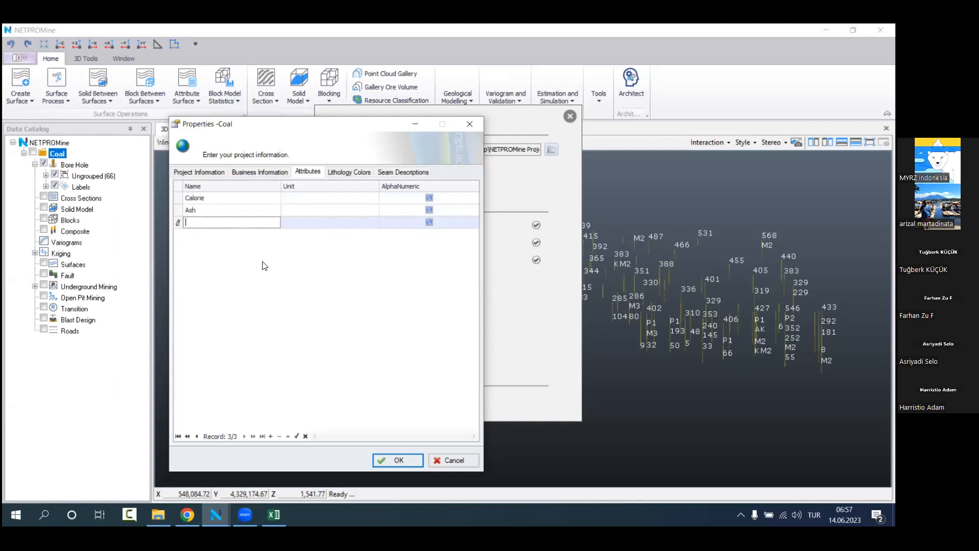
type("Moisture")
key("Return")
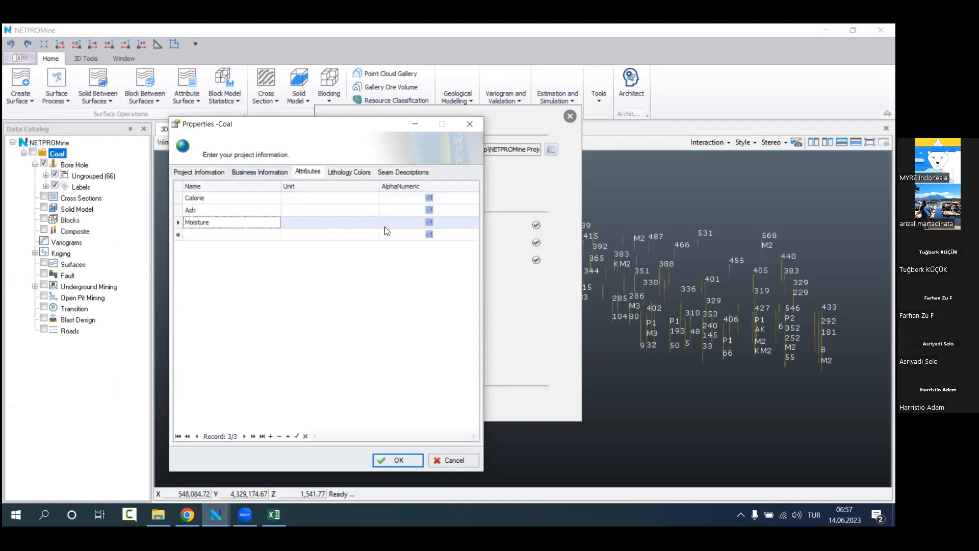
Step: Set the attribute units to Kcal/kg for Calorie and % for both Ash and Moisture, and accept the Coal project properties
left_click(303, 199)
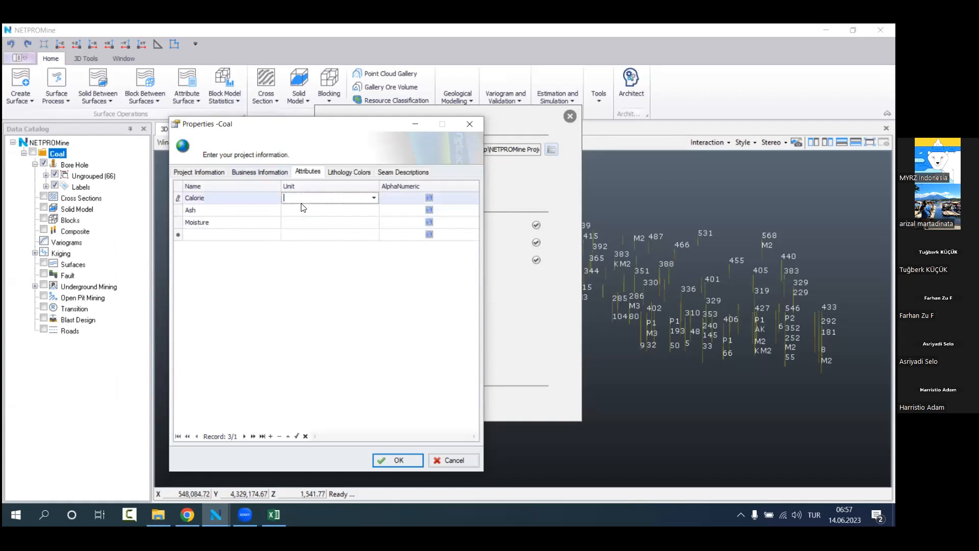
left_click(374, 198)
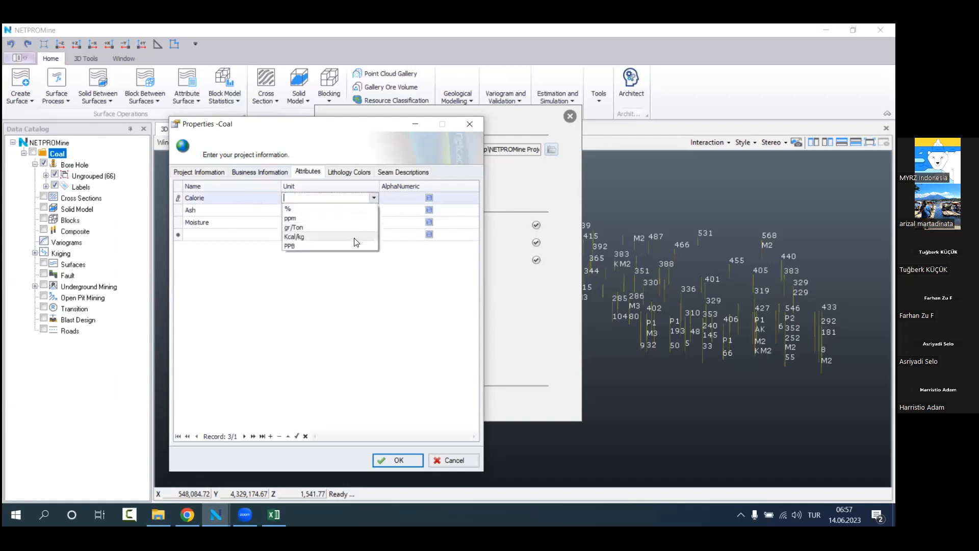
left_click(301, 227)
left_click(320, 266)
left_click(320, 210)
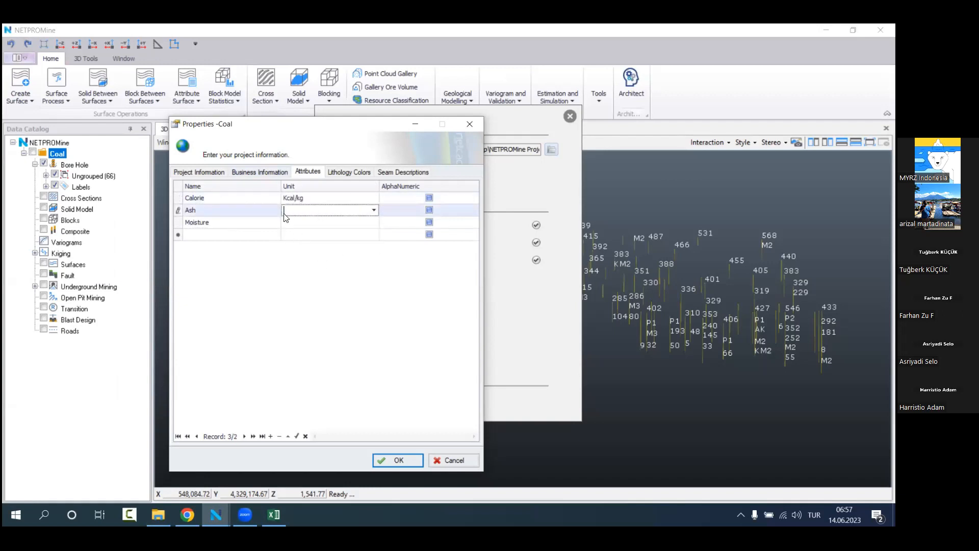
left_click(374, 210)
left_click(306, 221)
left_click(308, 225)
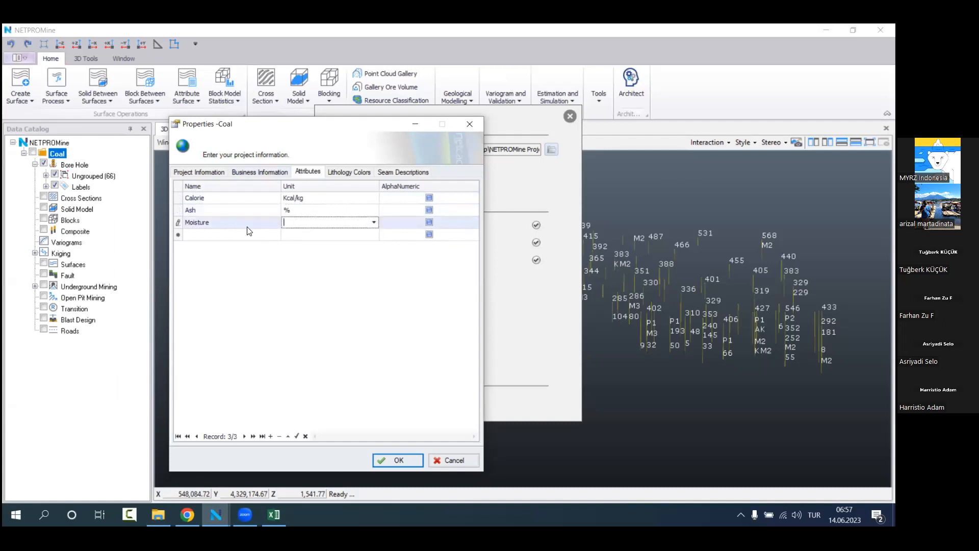
left_click(375, 222)
left_click(306, 235)
left_click(399, 457)
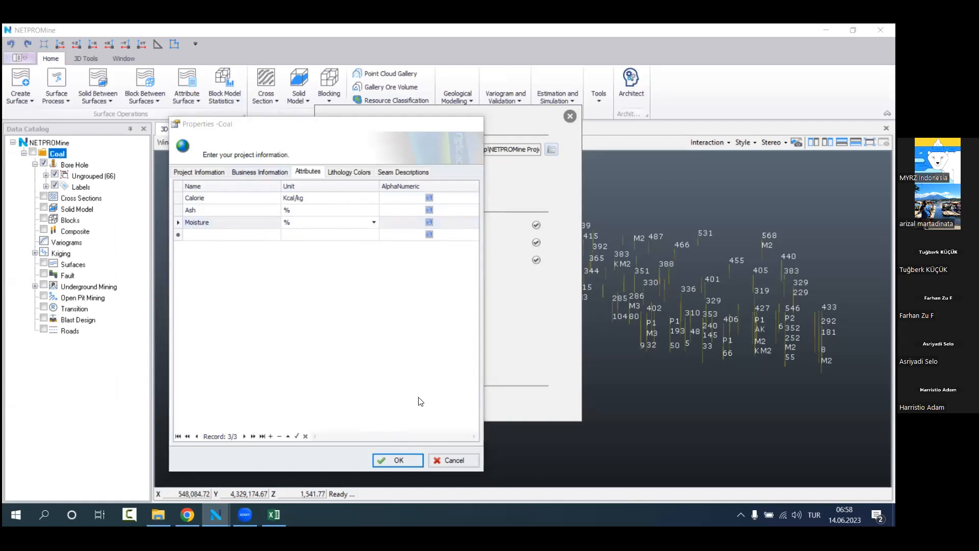
left_click(398, 459)
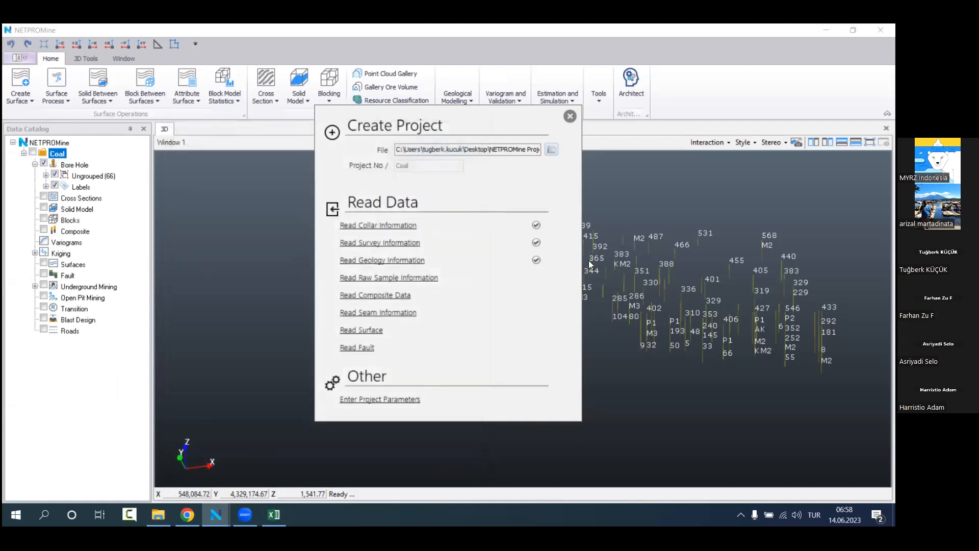
Step: Start reading raw sample information and load Raw_Sample.csv from the Coal folder
left_click(421, 277)
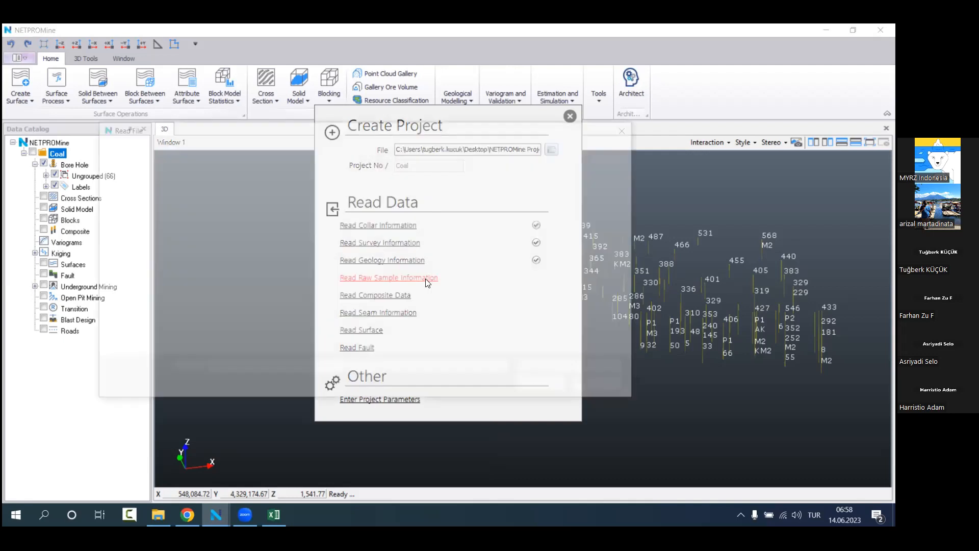
left_click(464, 227)
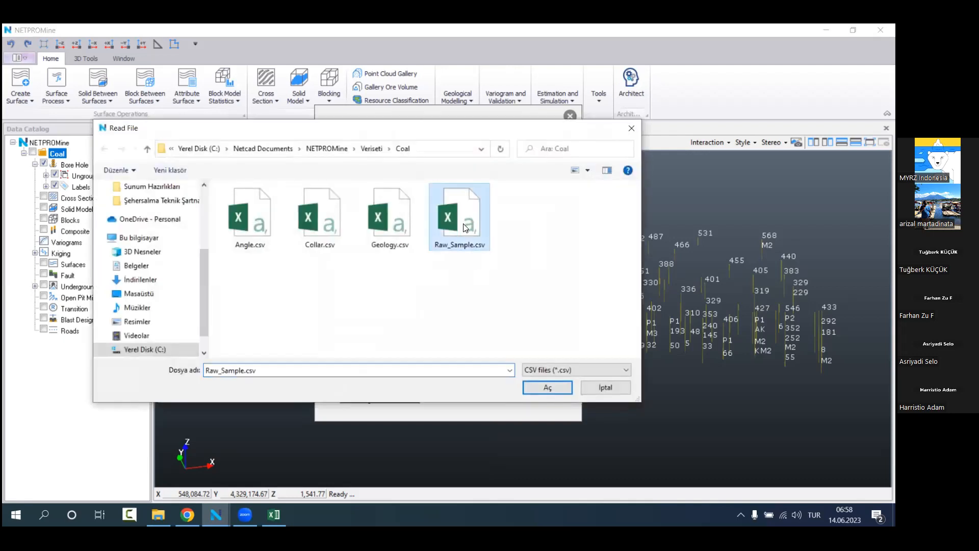
double_click(465, 227)
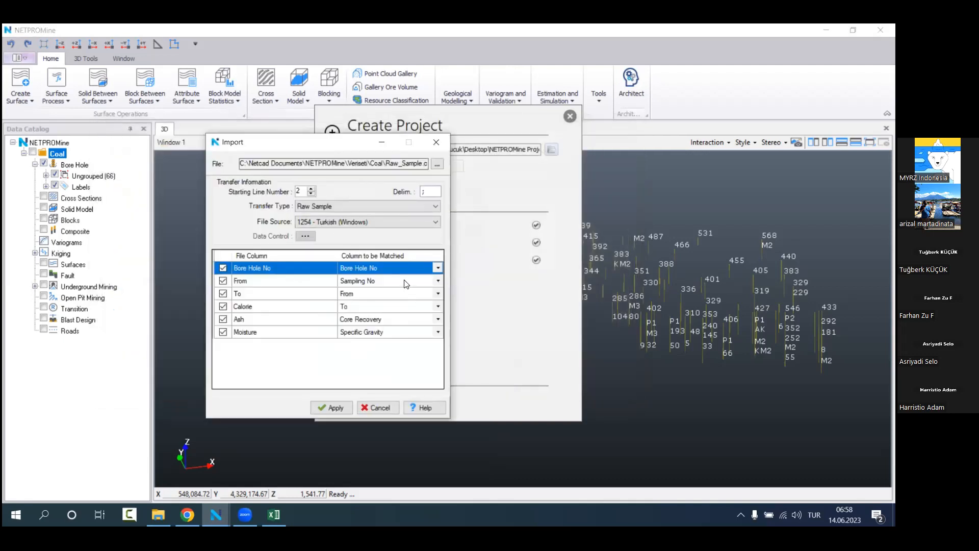
Step: Match the file columns From and To to the project columns From and To
left_click(394, 284)
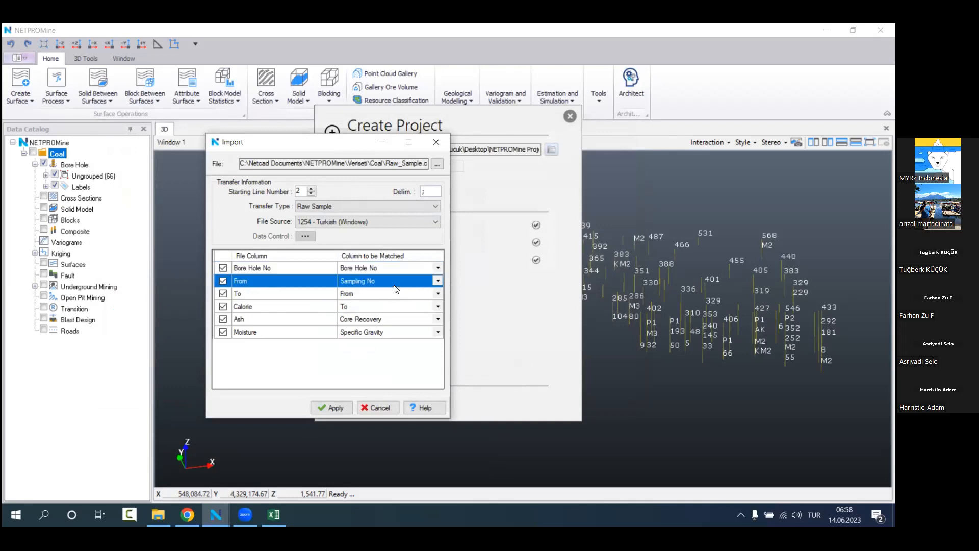
left_click(437, 280)
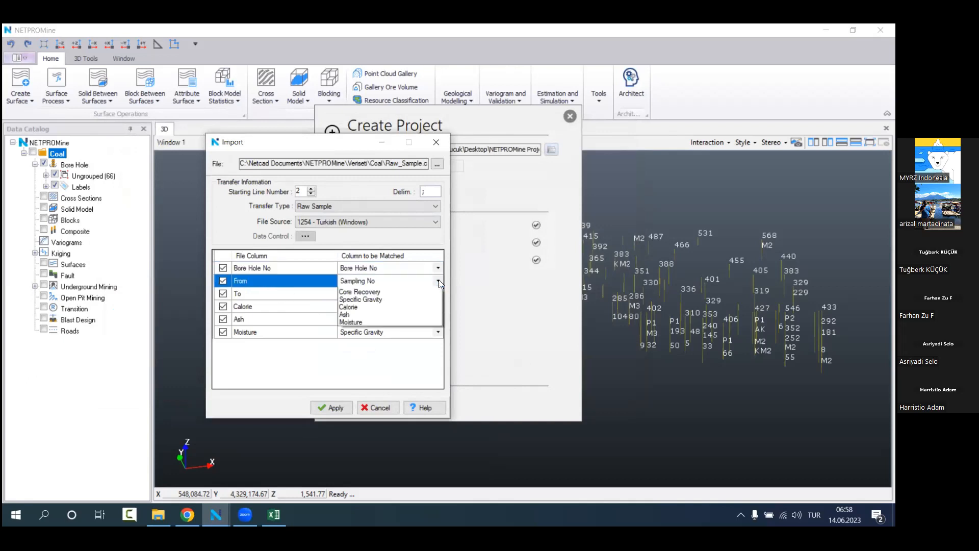
left_click(360, 307)
left_click(392, 294)
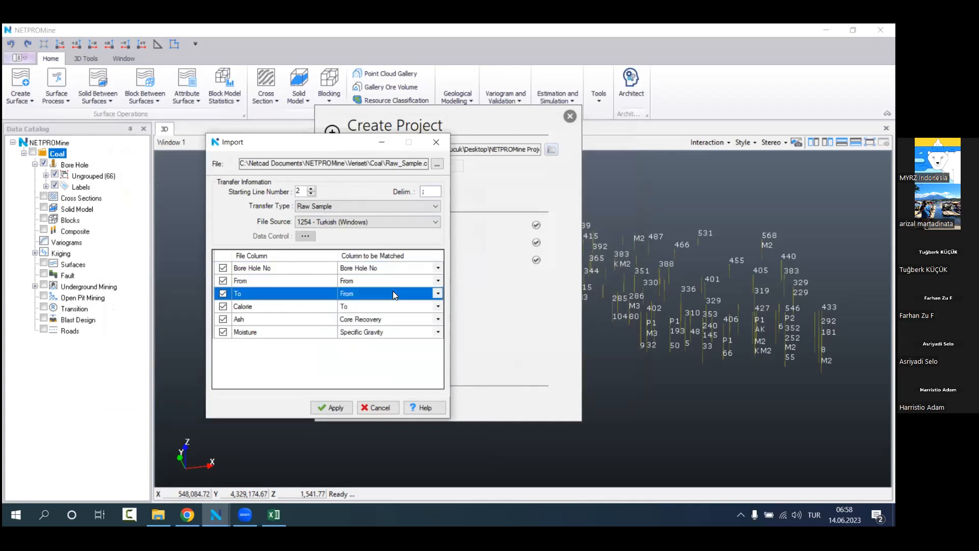
left_click(438, 293)
left_click(357, 319)
Step: Match the file columns Calorie, Ash and Moisture to the project attributes Calorie, Ash and Moisture
left_click(351, 308)
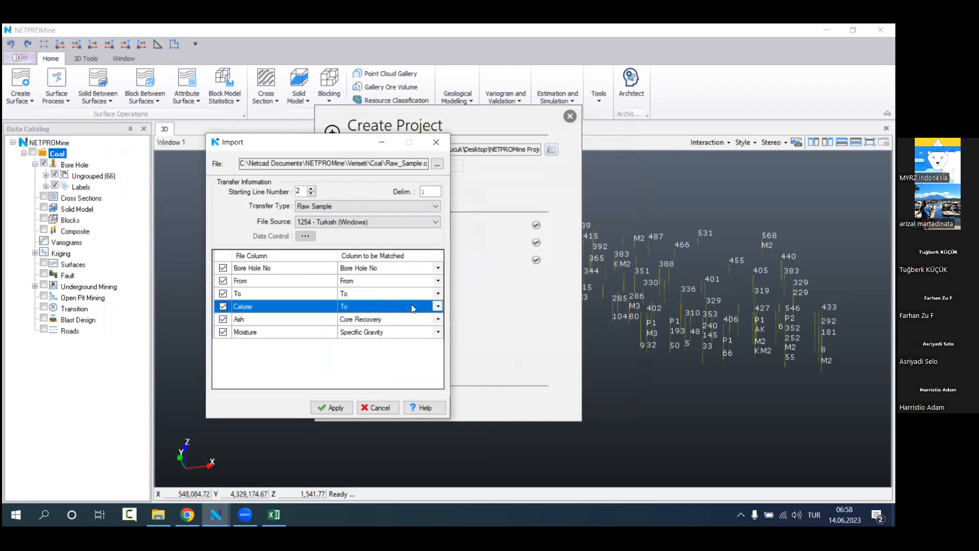
left_click(438, 306)
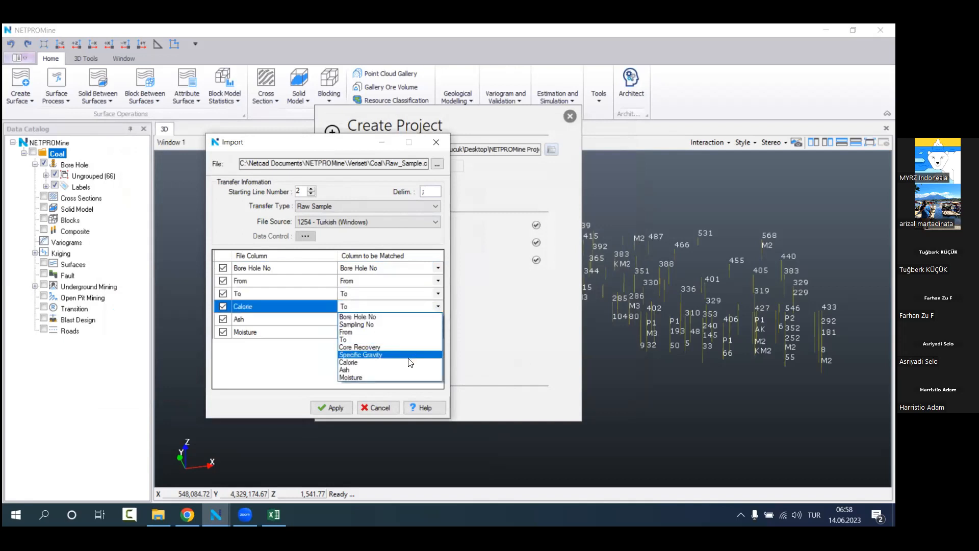
left_click(411, 366)
left_click(414, 320)
left_click(437, 318)
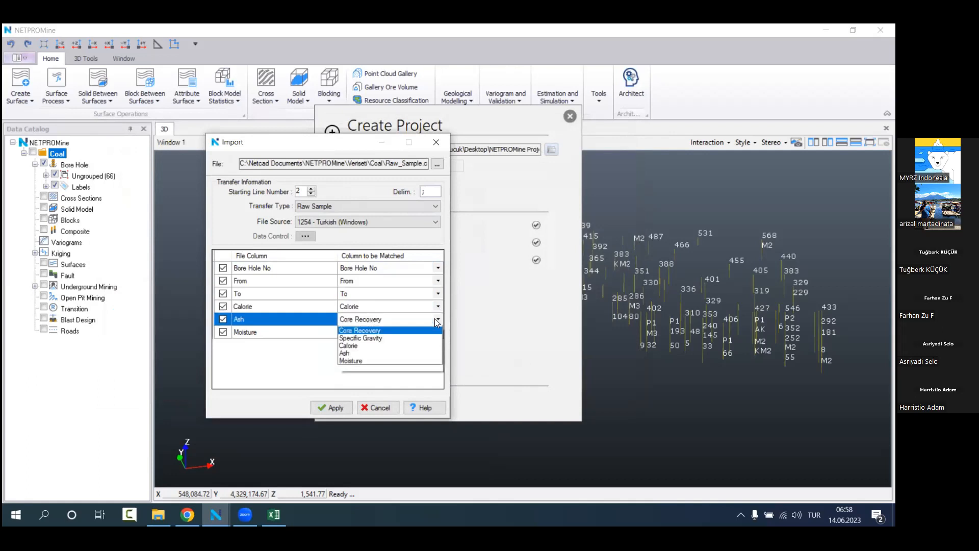
left_click(421, 356)
left_click(430, 335)
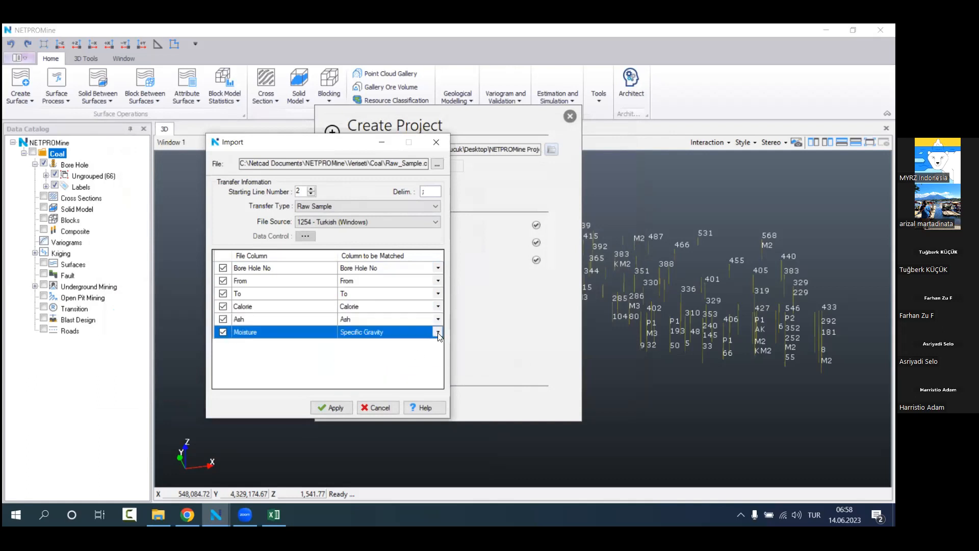
left_click(437, 335)
left_click(358, 401)
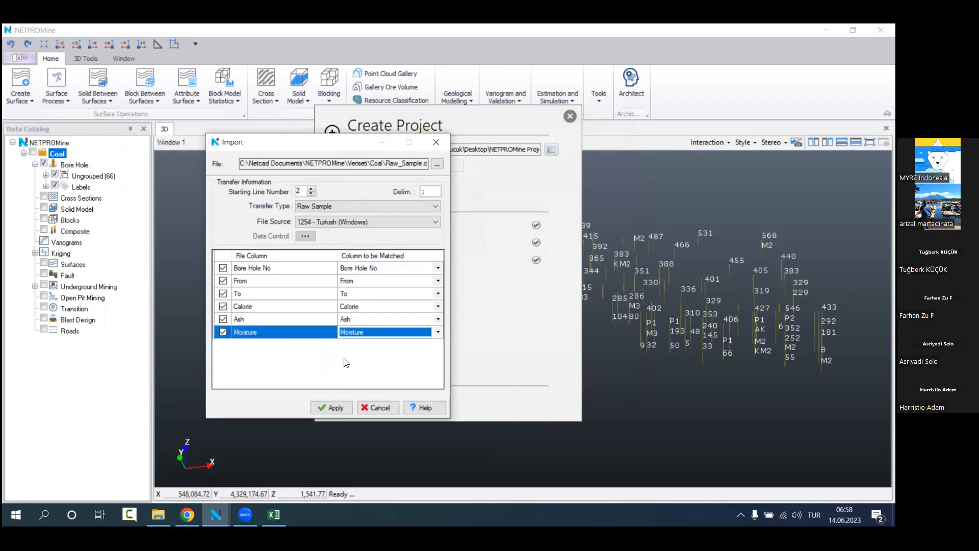
Step: Apply the raw sample import and close the Import dialog
left_click(332, 408)
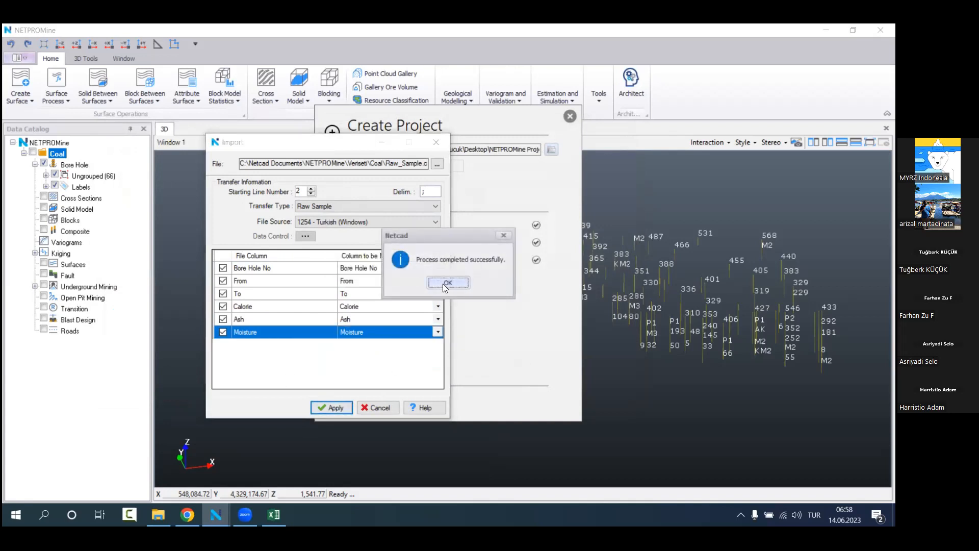
left_click(447, 283)
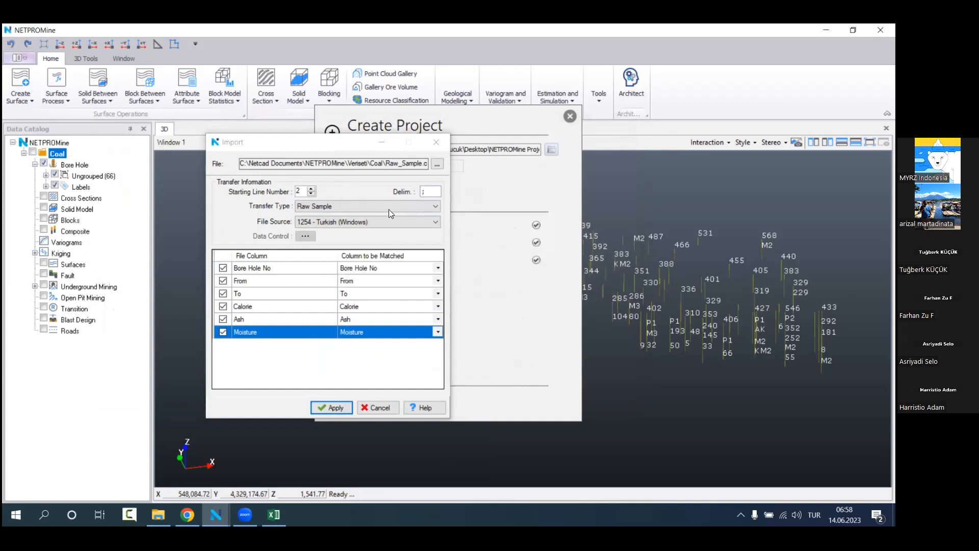
left_click(437, 149)
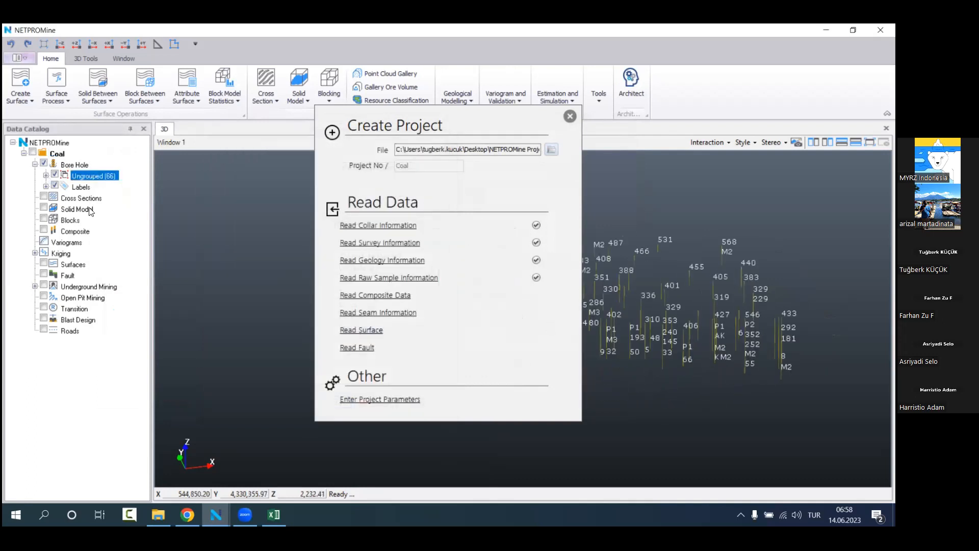
Step: Examine the raw sample, lithology and angle records of bore hole 220, then close its record and collapse the Ungrouped bore holes
double_click(87, 176)
left_click(79, 186)
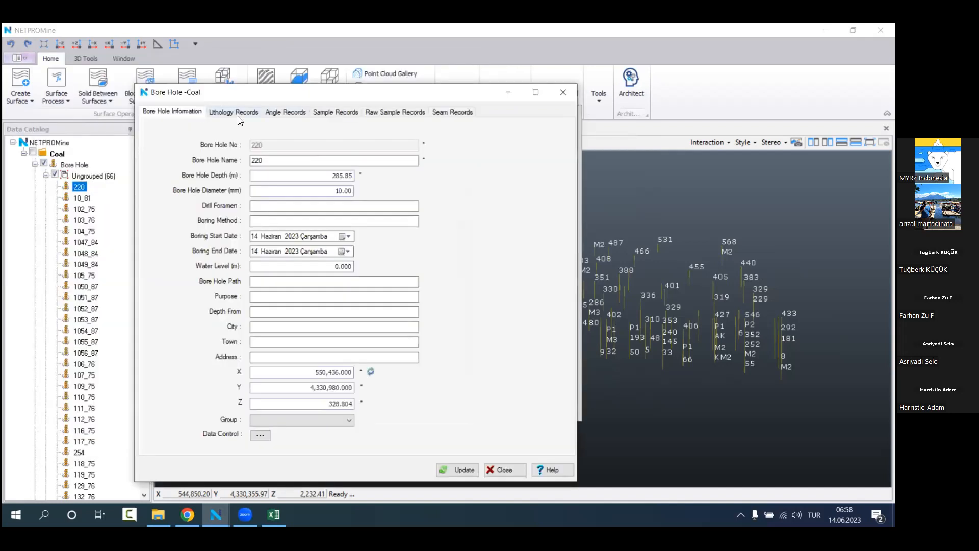
left_click(371, 111)
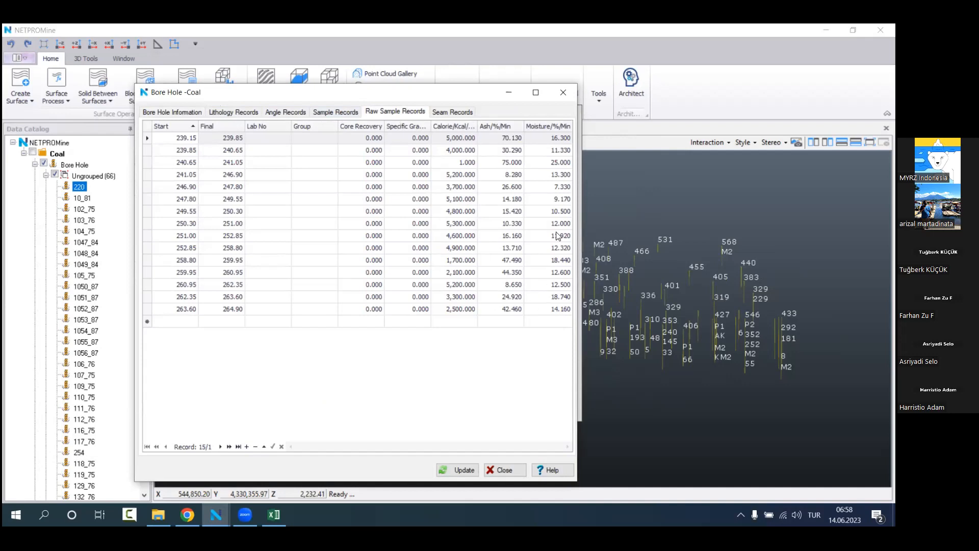
left_click(248, 115)
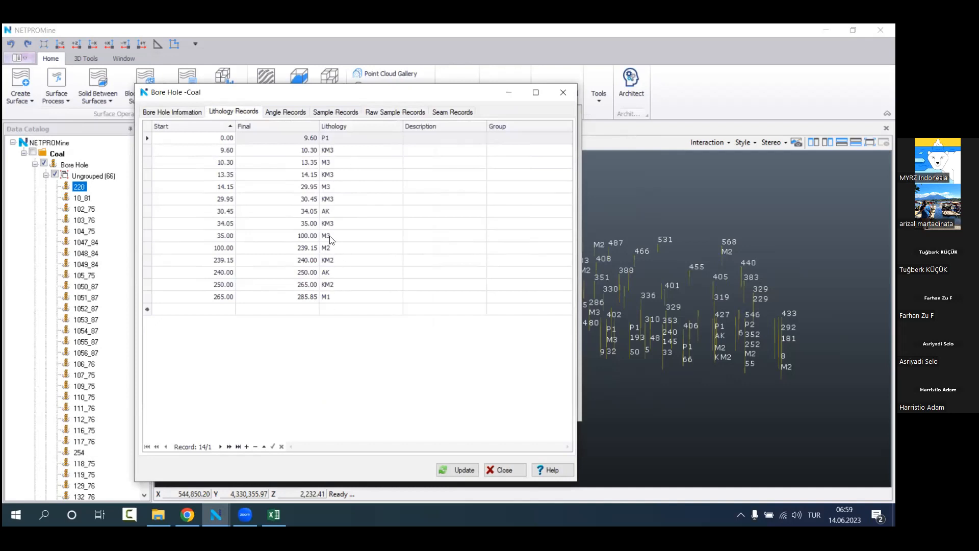
left_click(285, 112)
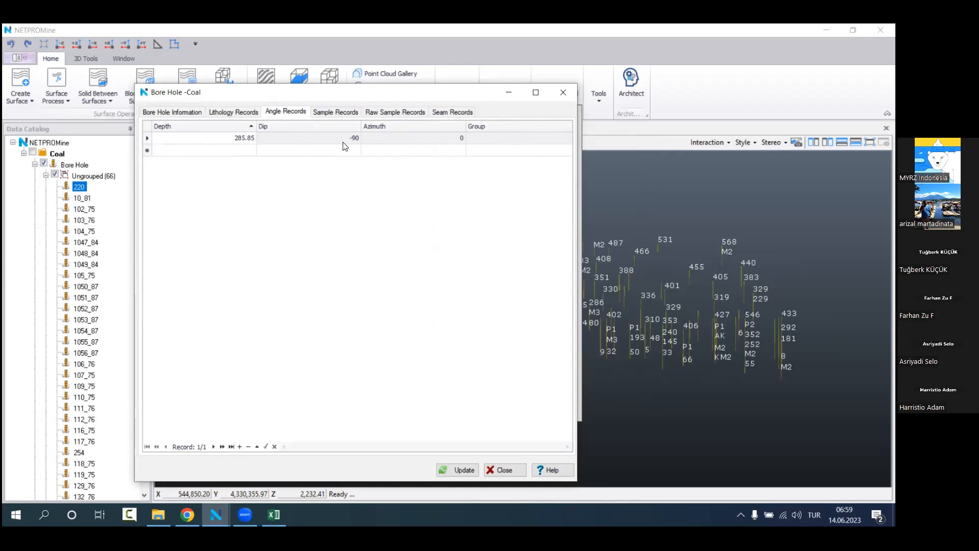
left_click(564, 93)
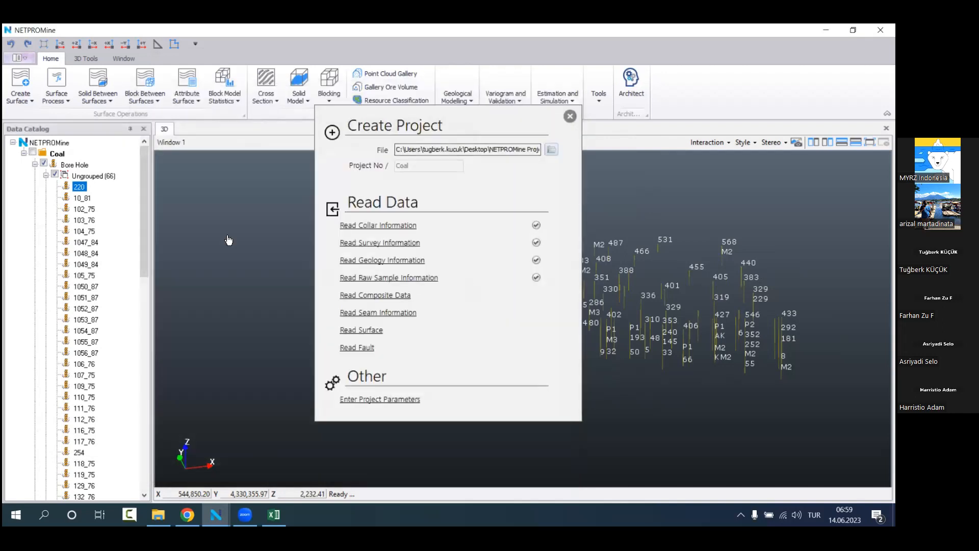
left_click(45, 174)
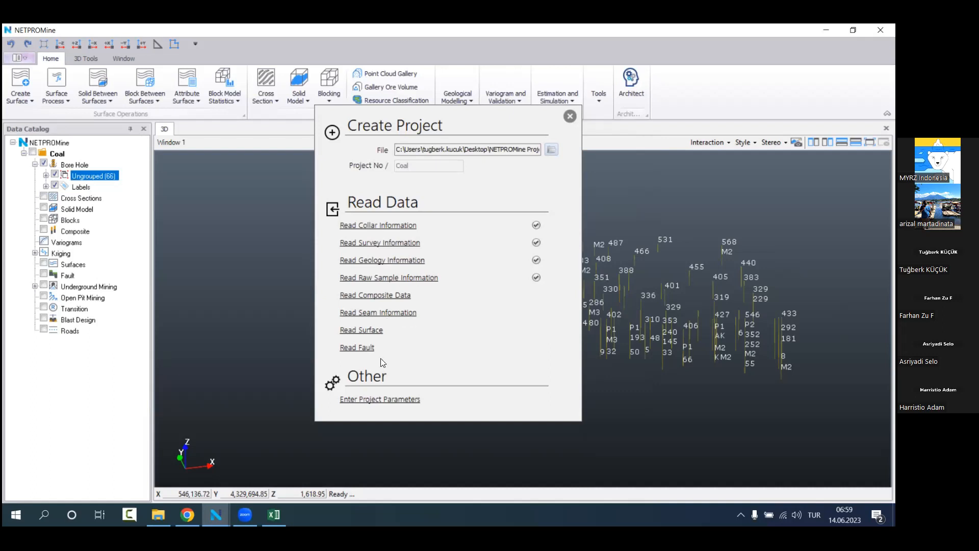
Step: Switch to Excel and close Raw_Sample.csv without saving the changes
left_click(274, 515)
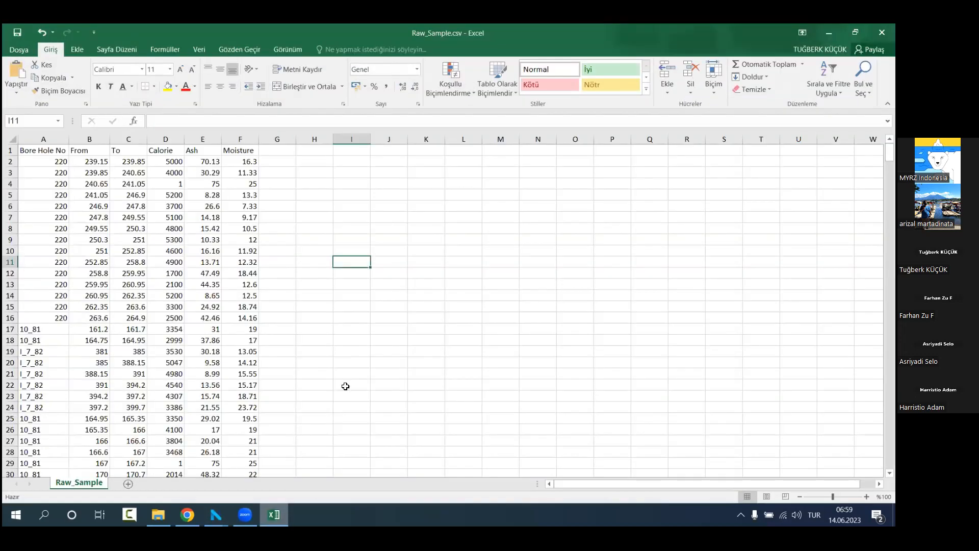
left_click(347, 376)
left_click(882, 32)
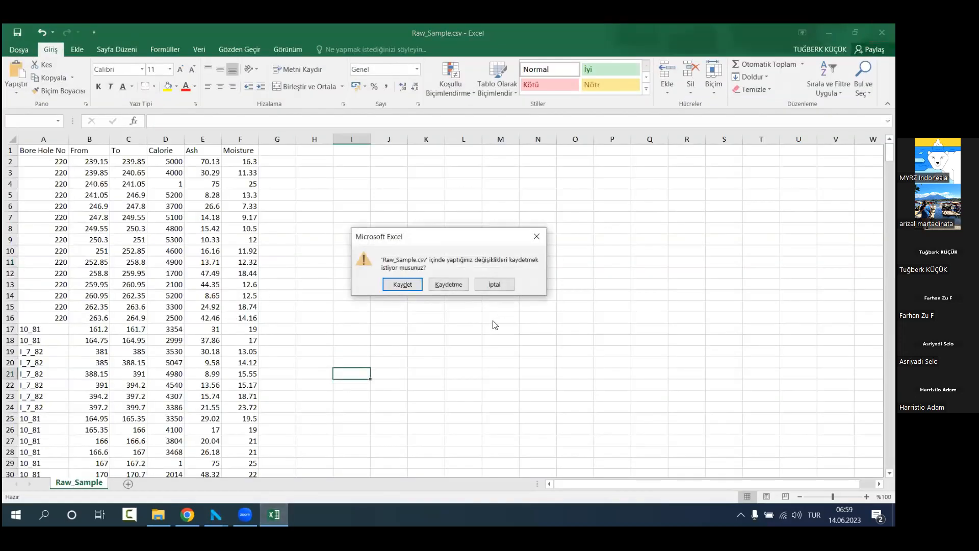
left_click(432, 284)
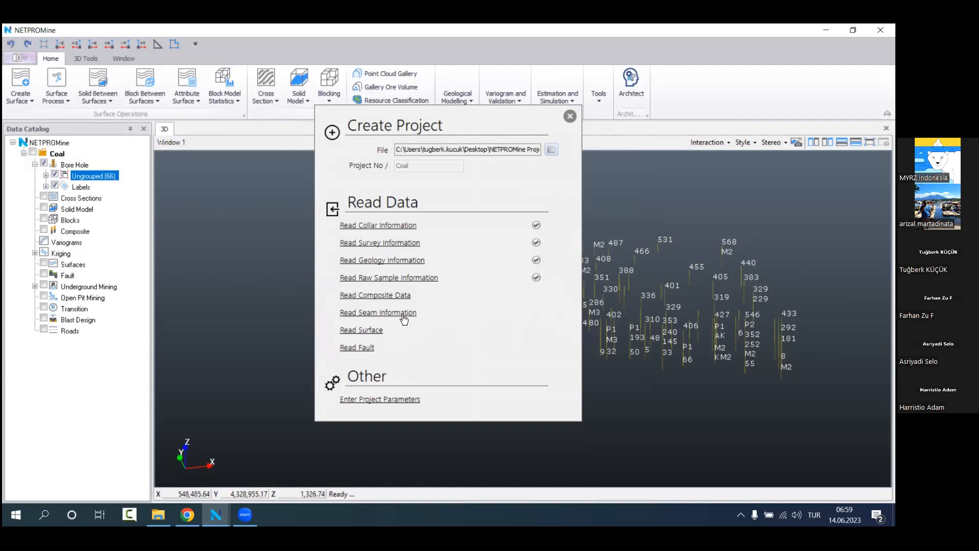
Step: Close the Create Project window and hide the Seam Name, Lithology Elevation Value and Lithology Name labels of the bore holes
left_click(570, 117)
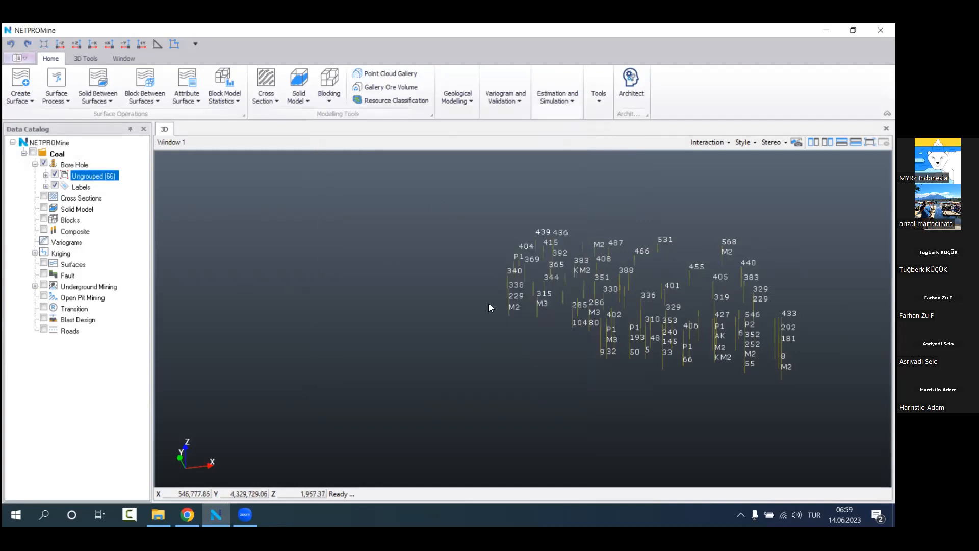
scroll(500, 306, "up", 3)
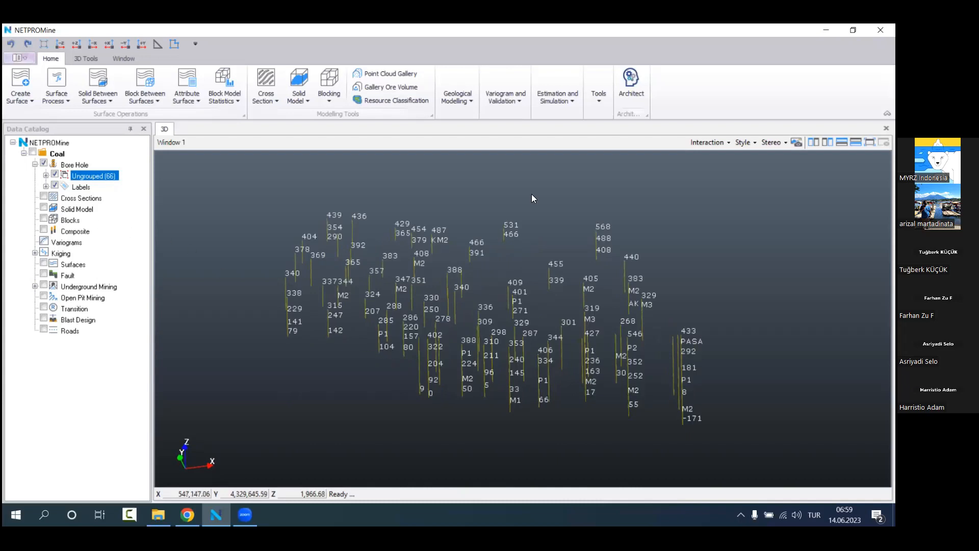
double_click(80, 187)
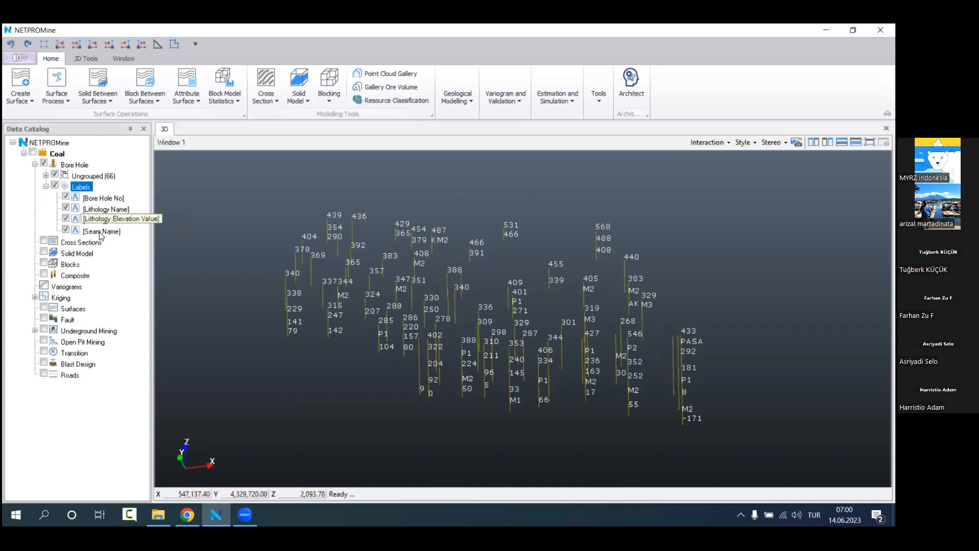
left_click(65, 229)
left_click(66, 219)
left_click(66, 208)
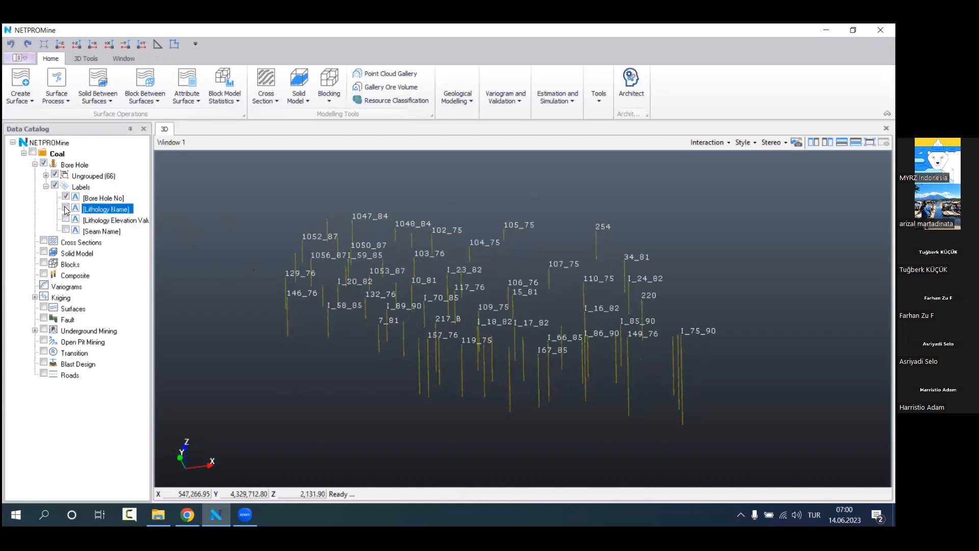
Step: Set the Cylinder Diameter to 15 m in the 3D settings of the program options and apply it
middle_click_drag(460, 308, 461, 300)
left_click(114, 196)
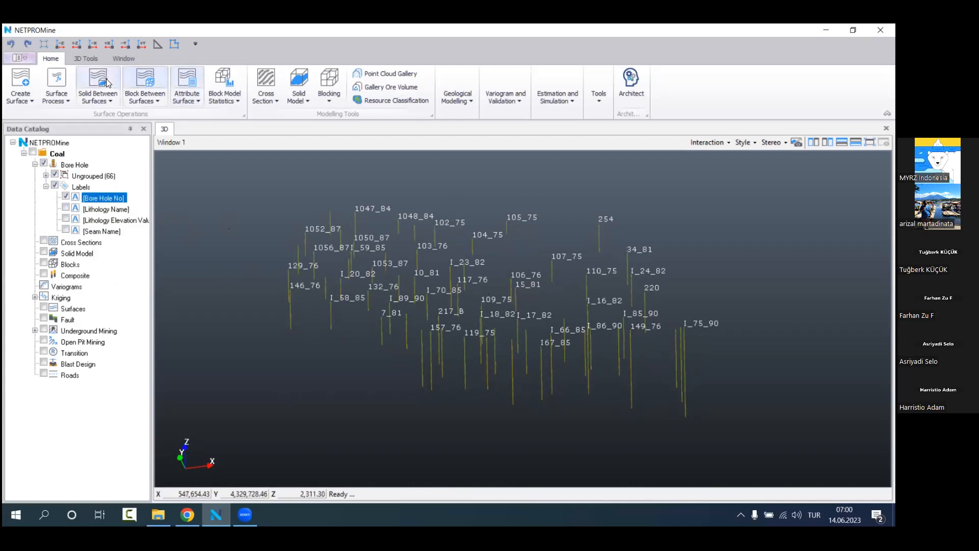
left_click_drag(585, 374, 524, 337)
left_click(20, 58)
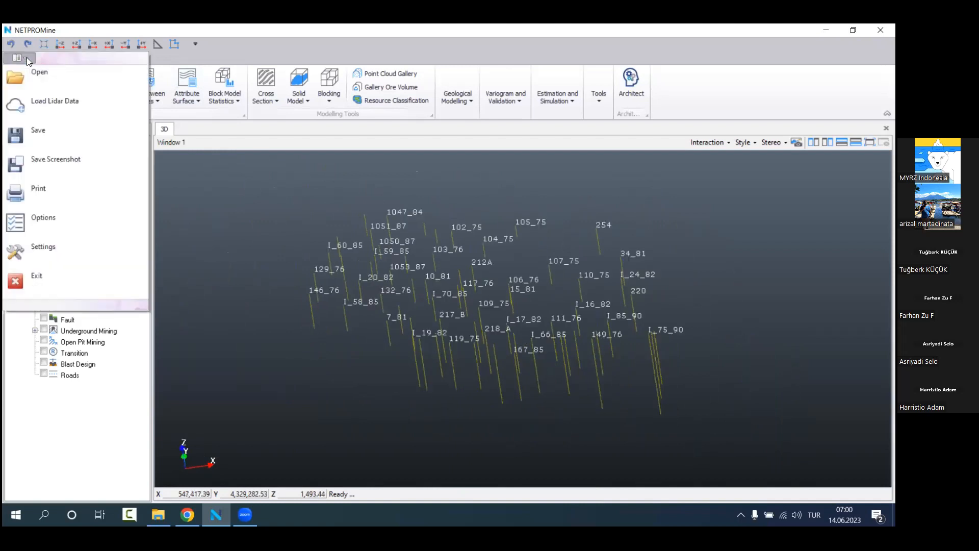
left_click(78, 224)
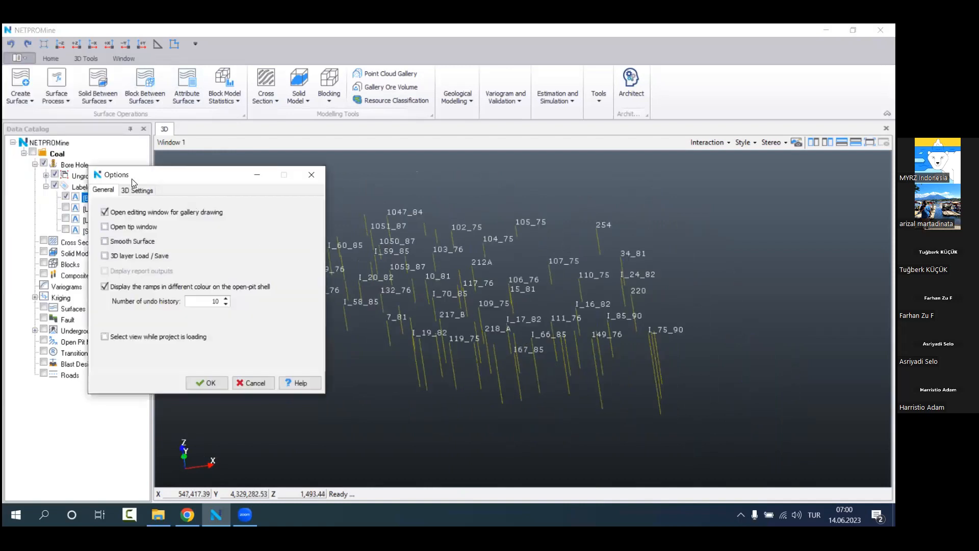
left_click_drag(185, 177, 256, 155)
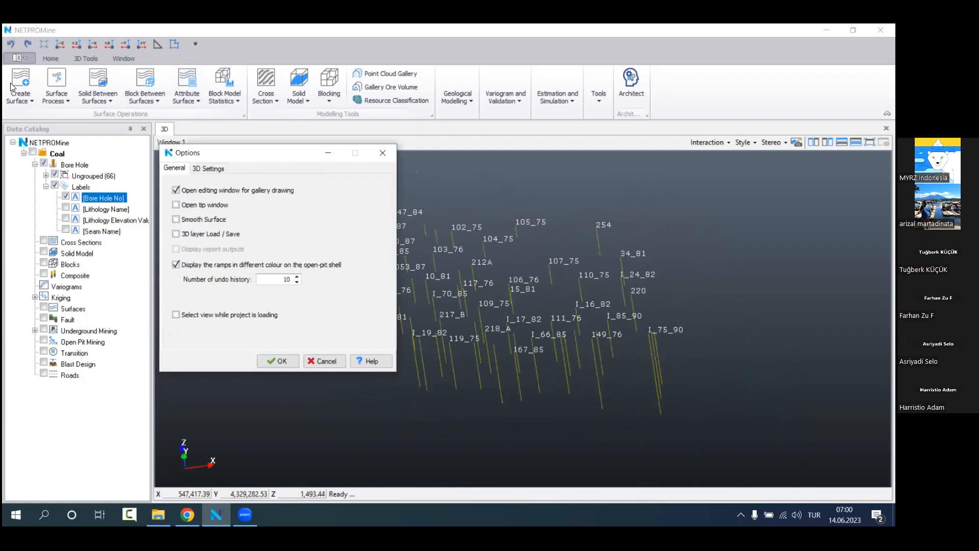
left_click(209, 169)
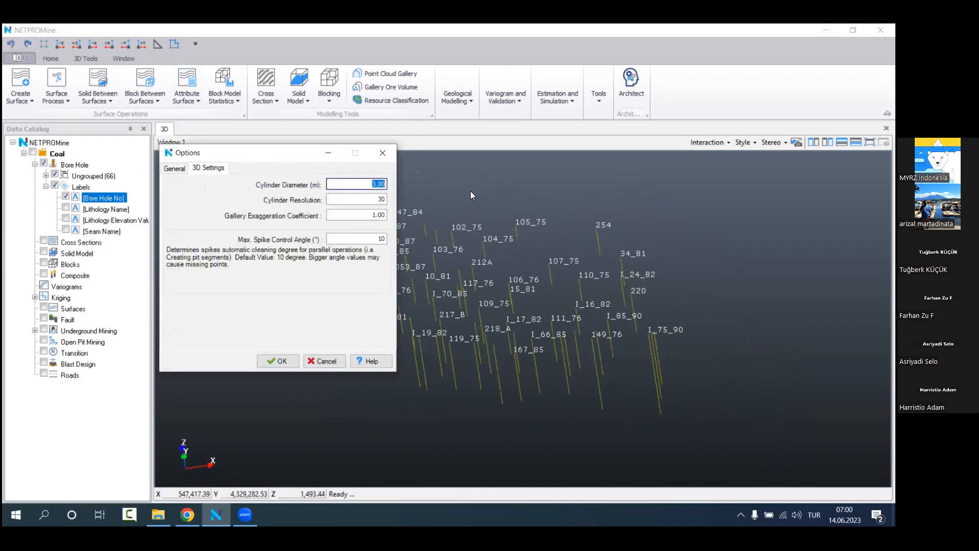
type("15")
left_click(294, 361)
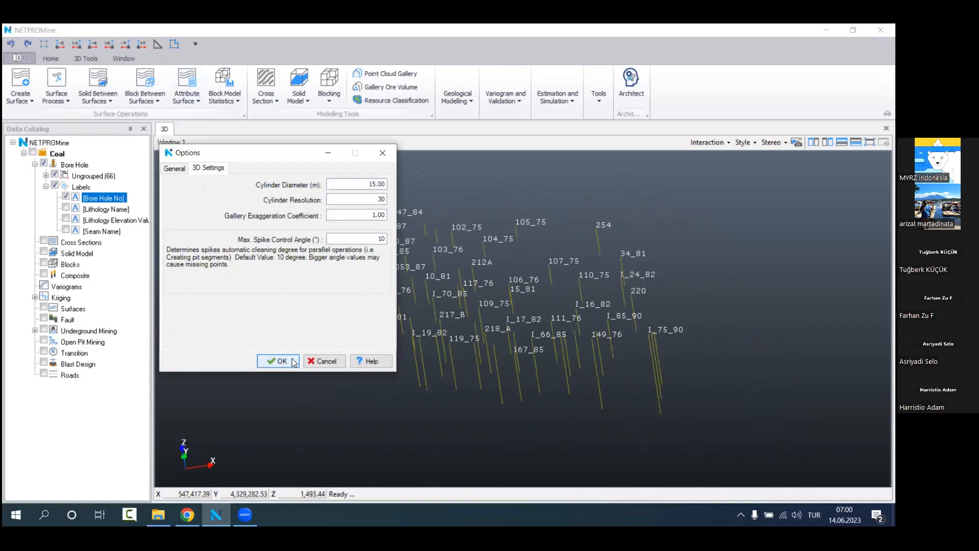
Step: Open the lithology colour list in the Coal project's properties
left_click_drag(489, 283, 504, 303)
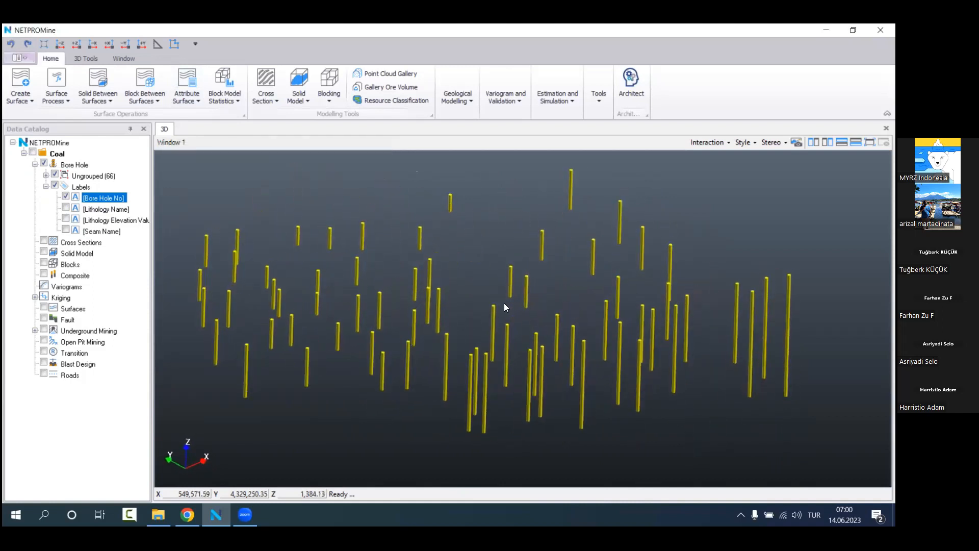
scroll(549, 323, "up", 2)
middle_click_drag(547, 274, 555, 212)
scroll(498, 303, "up", 3)
scroll(503, 270, "down", 6)
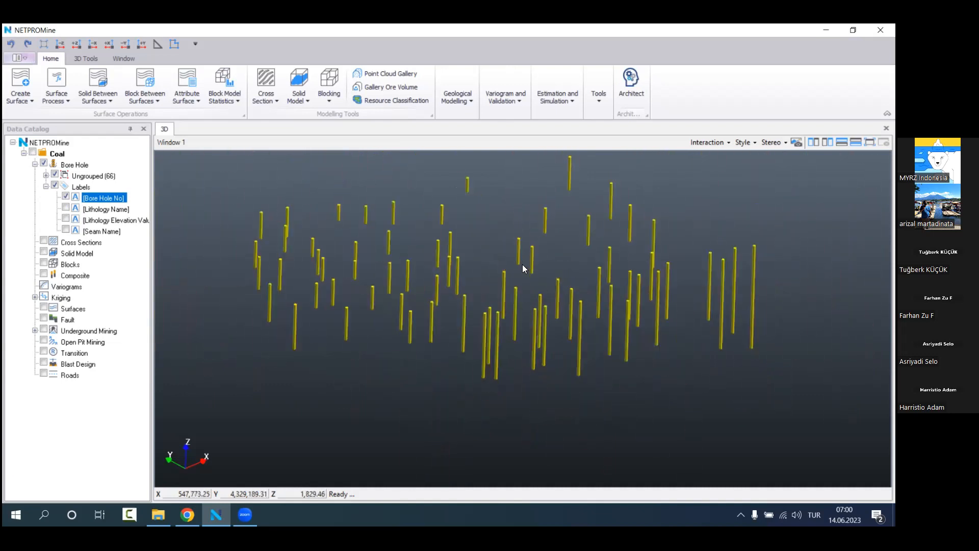
mouse_move(482, 326)
left_mouse_down()
mouse_move(475, 309)
mouse_move(455, 314)
mouse_move(465, 322)
left_mouse_up()
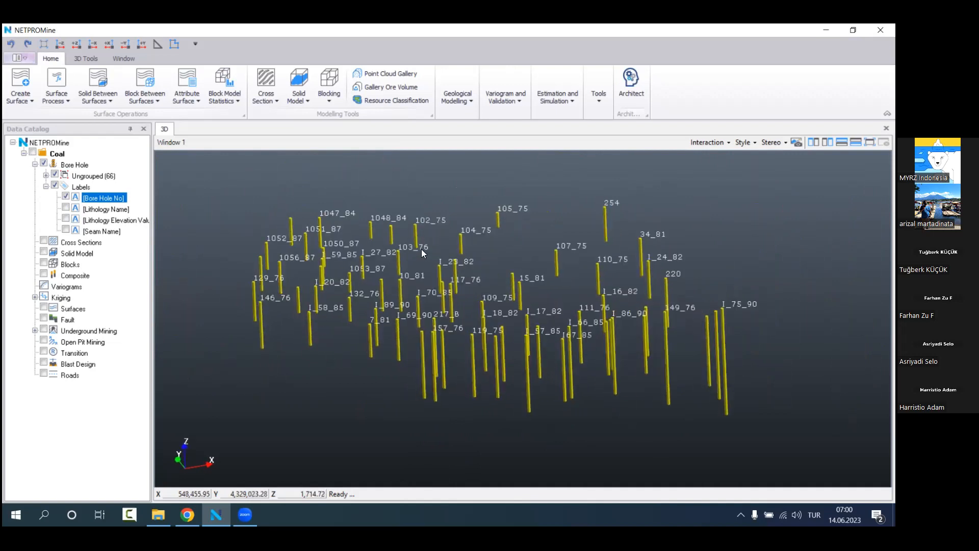
left_click(92, 148)
right_click(99, 155)
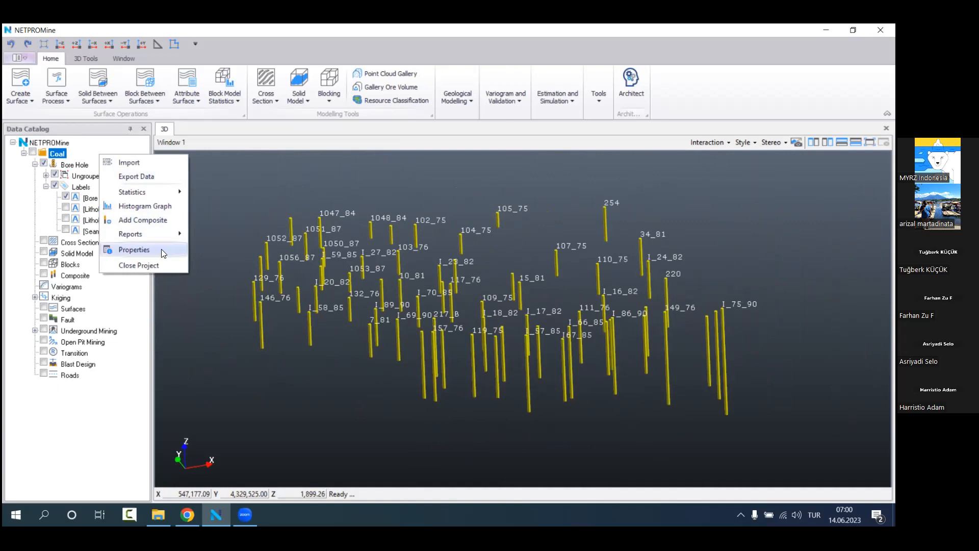
left_click(347, 172)
left_click_drag(321, 132, 309, 141)
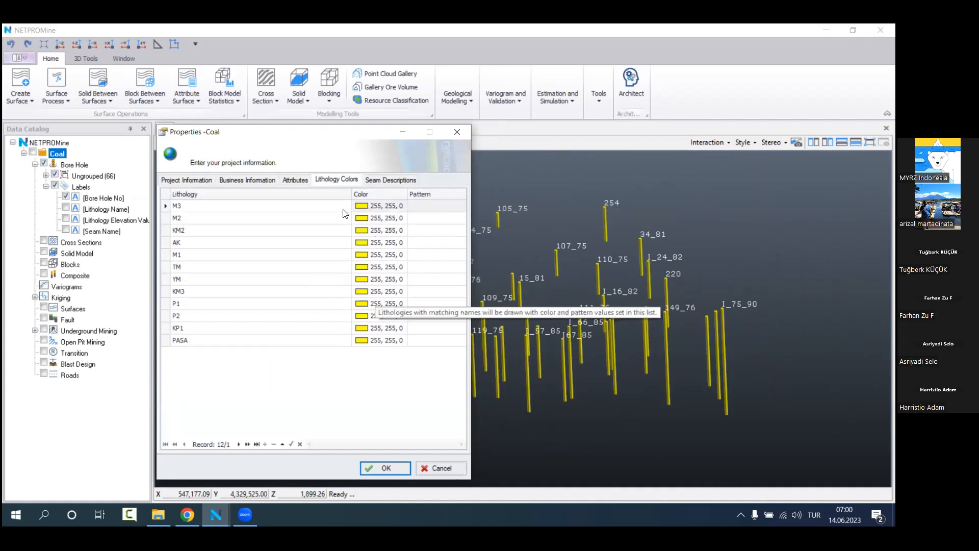
Step: Set the KM2 lithology colour to red (255, 0, 0) and apply the project properties
left_click(374, 210)
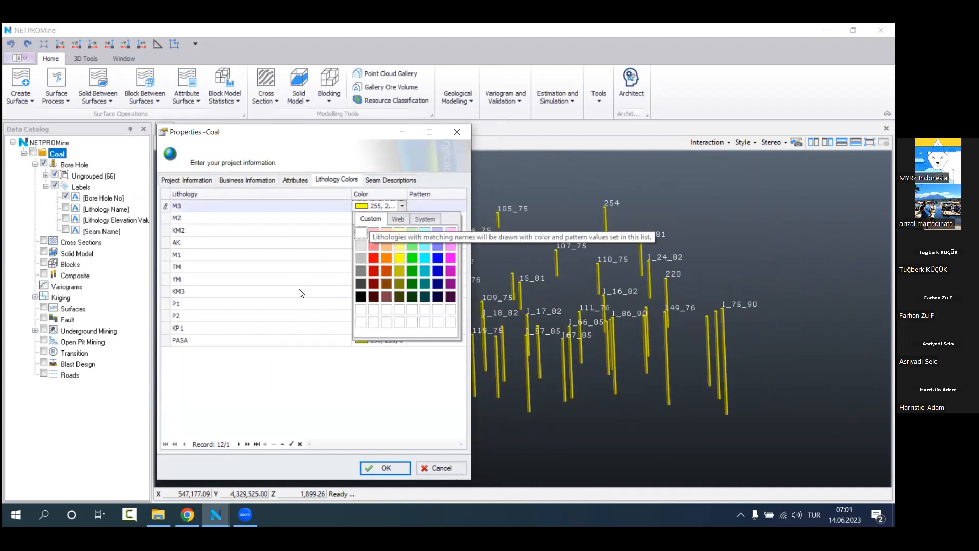
left_click(252, 266)
left_click(274, 232)
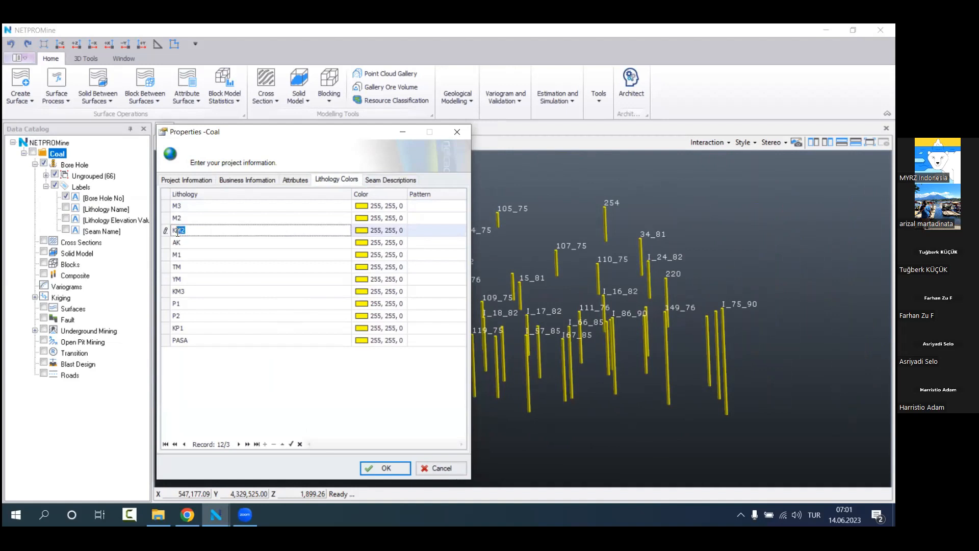
left_click(195, 234)
left_click(195, 235)
left_click(366, 231)
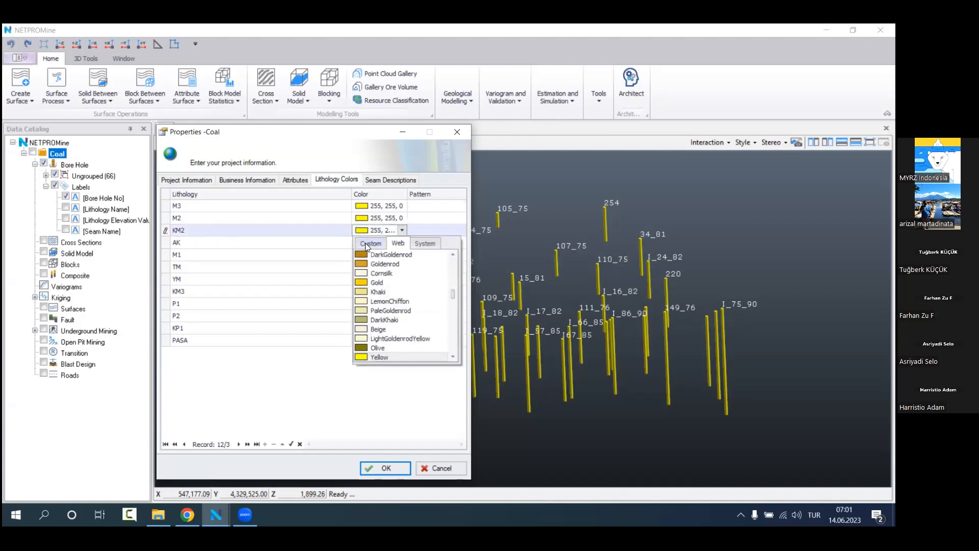
left_click(366, 243)
left_click(374, 283)
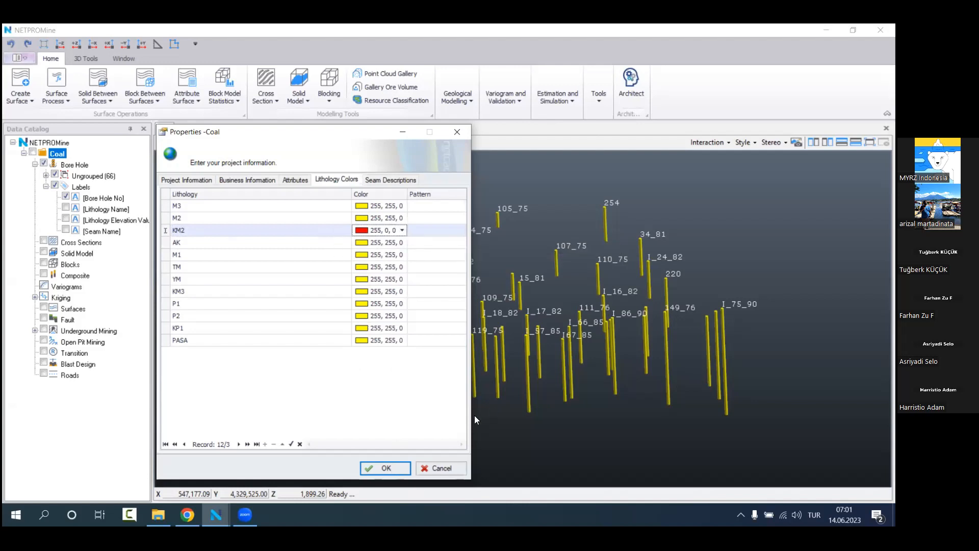
left_click(396, 466)
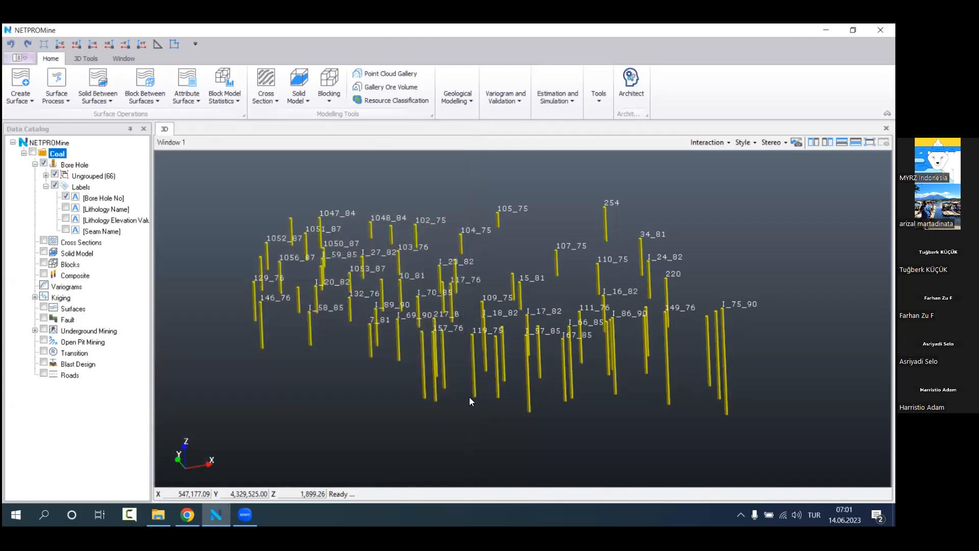
Step: Reopen the Coal project's lithology colours and set M2 to light green and M3 to light yellow
left_click_drag(552, 311, 558, 277)
left_click_drag(448, 296, 540, 357)
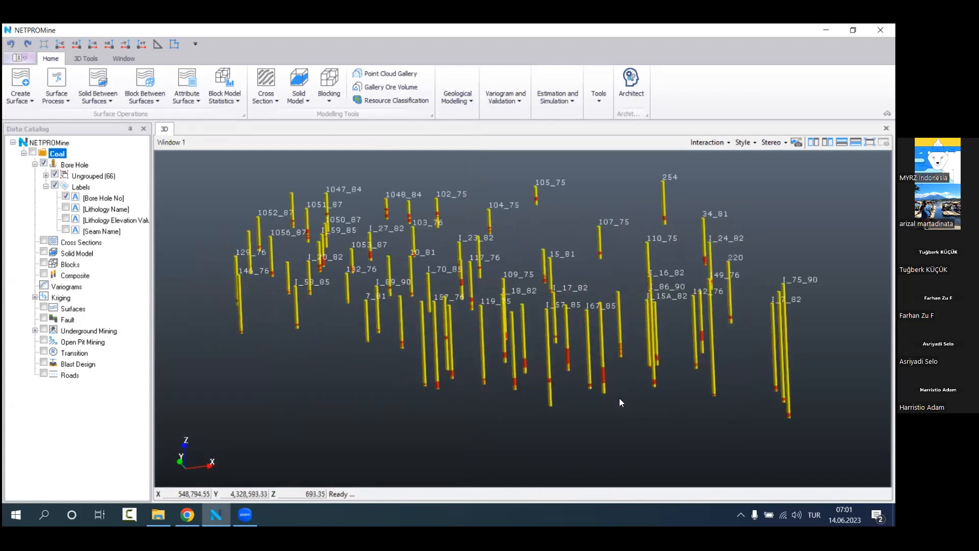
left_click_drag(523, 297, 544, 305)
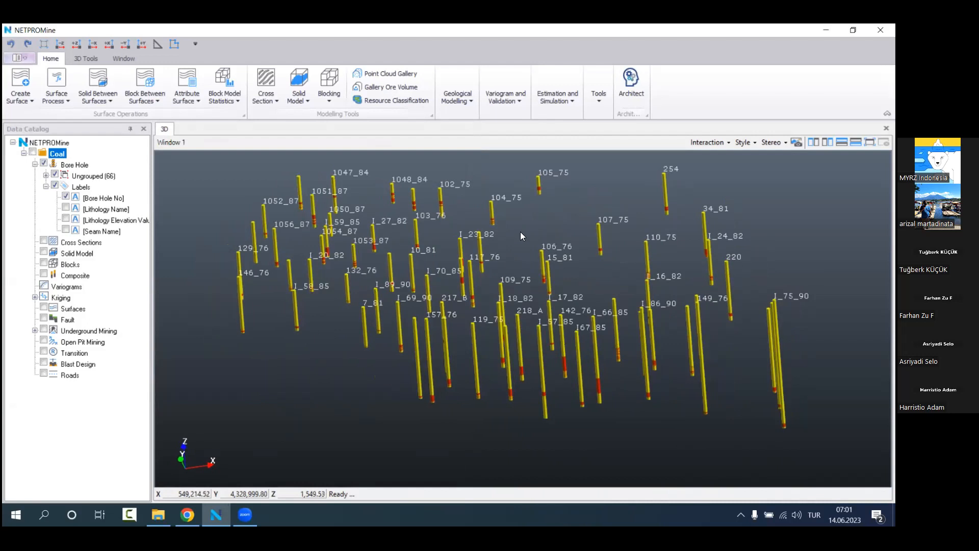
right_click(87, 157)
left_click(137, 252)
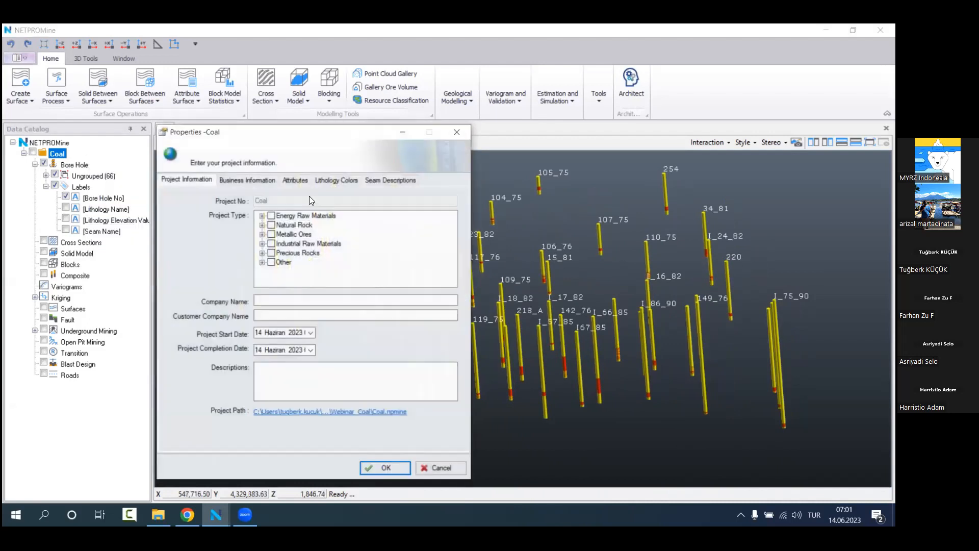
left_click(318, 180)
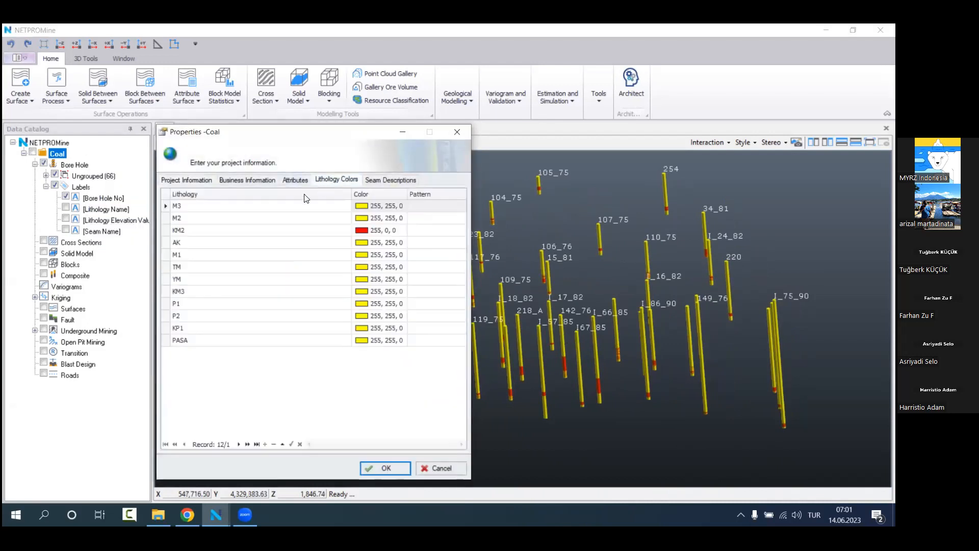
left_click(383, 218)
left_click(372, 231)
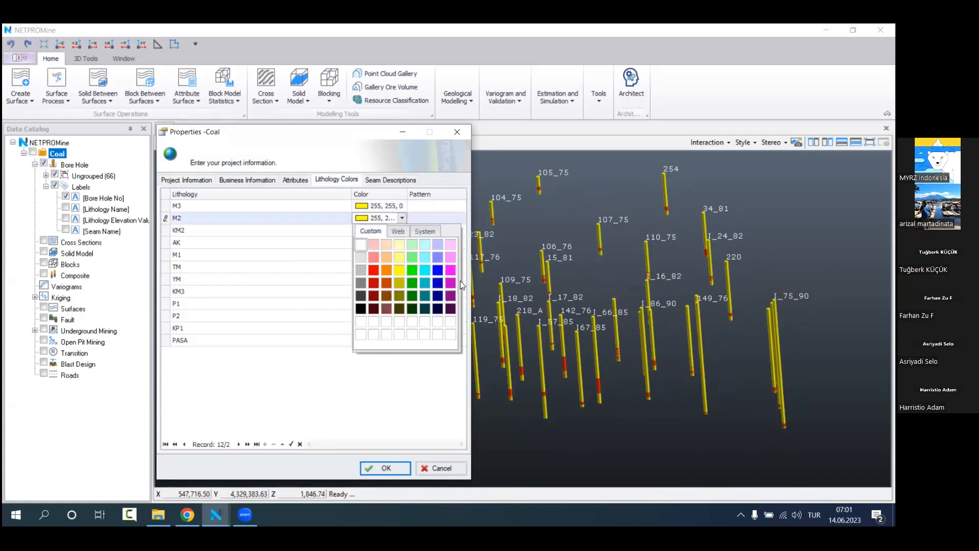
left_click(412, 244)
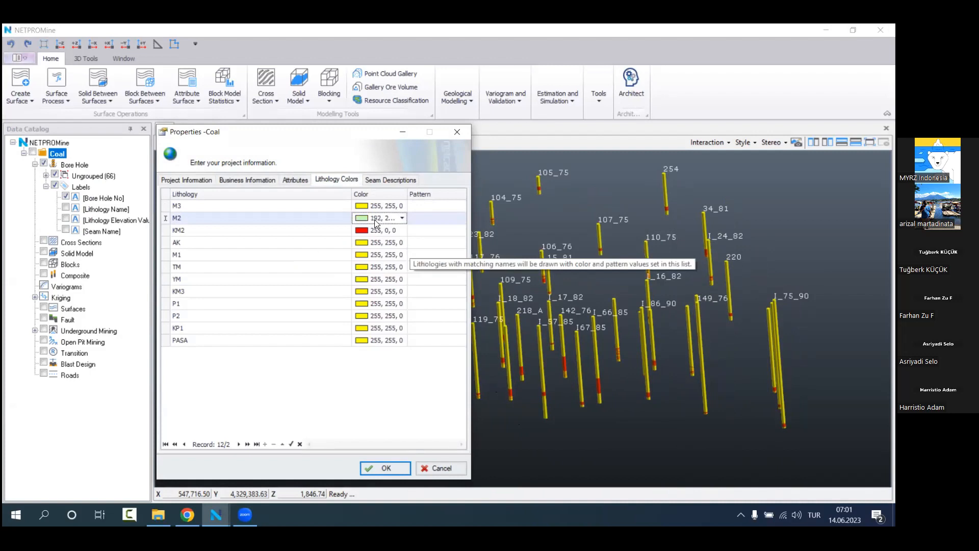
left_click(374, 206)
left_click(371, 219)
left_click(399, 233)
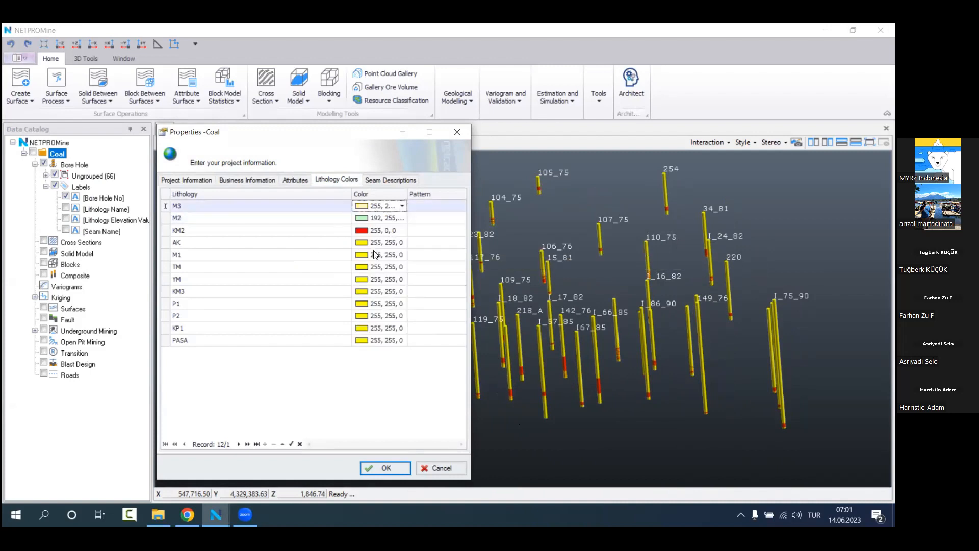
Step: Set the AK lithology colour to light cyan and the M1 lithology colour to light violet
left_click(378, 243)
left_click(371, 255)
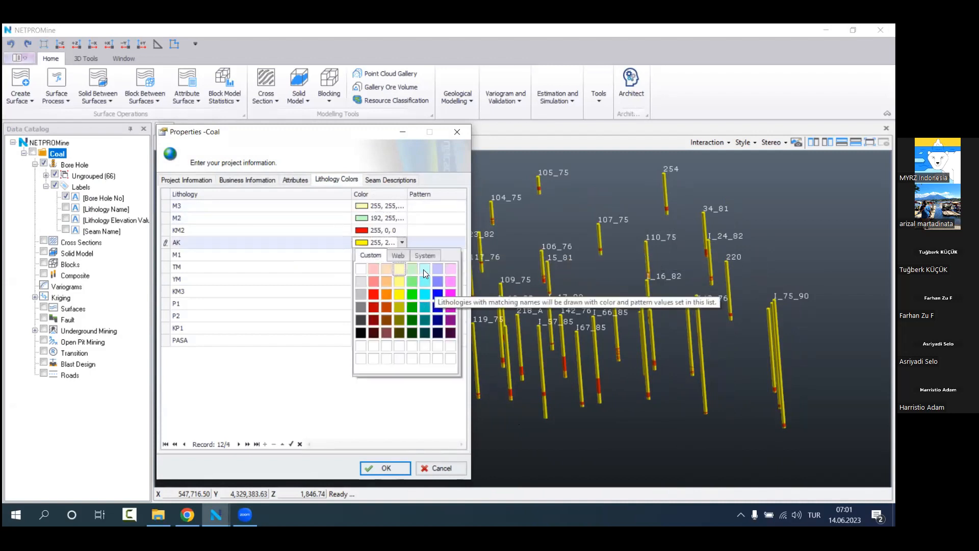
left_click(424, 269)
left_click(379, 255)
left_click(371, 267)
left_click(438, 282)
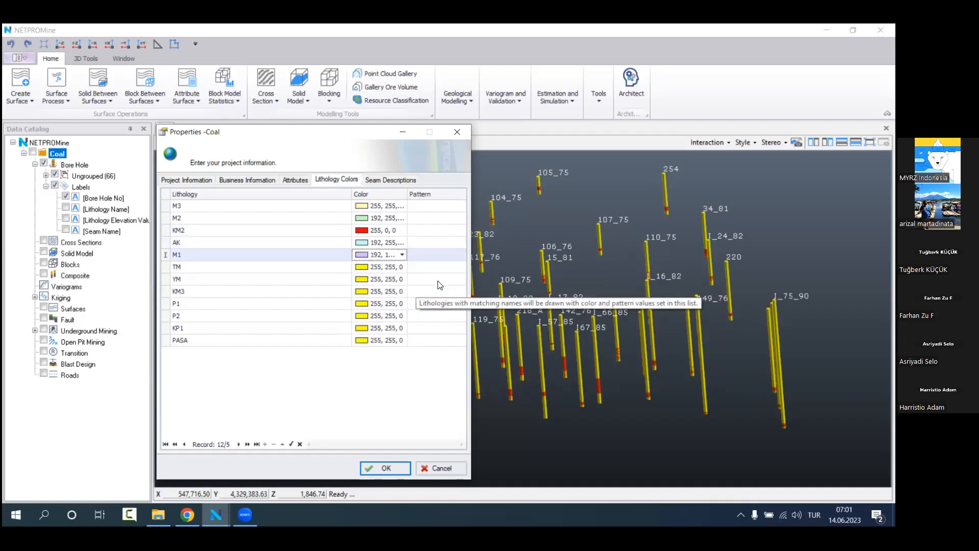
Step: Set the TM lithology colour to light pink and the YM lithology colour to light red
left_click(379, 267)
left_click(371, 279)
left_click(450, 294)
left_click(390, 279)
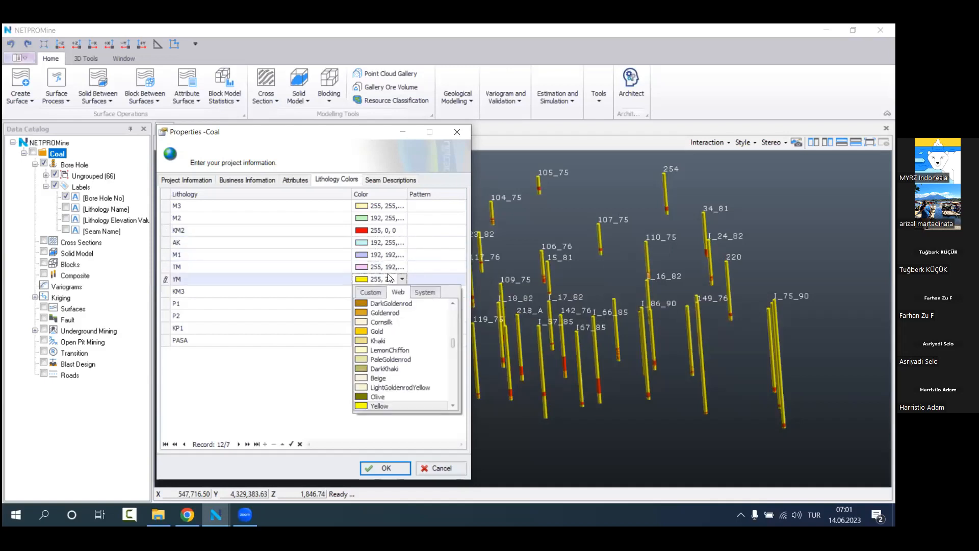
left_click(371, 292)
left_click(370, 318)
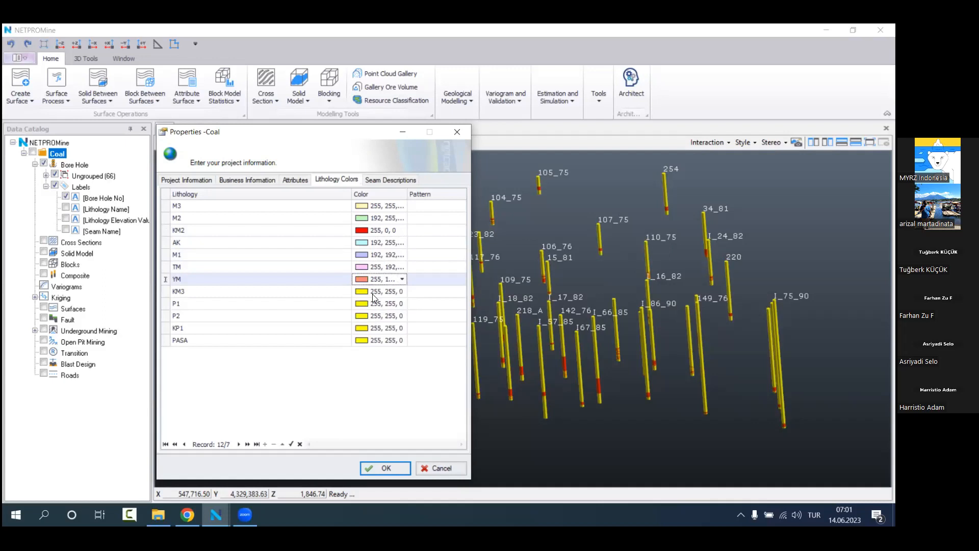
Step: Set the KM3 lithology colour to light orange and the P1 lithology colour to green (0, 255, 0)
left_click(372, 294)
left_click(373, 304)
left_click(389, 329)
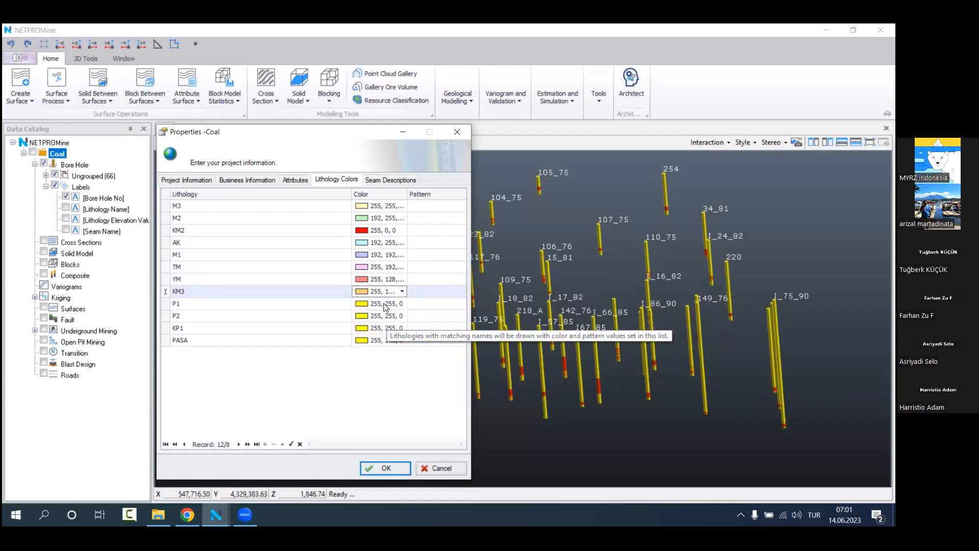
left_click(387, 307)
left_click(388, 314)
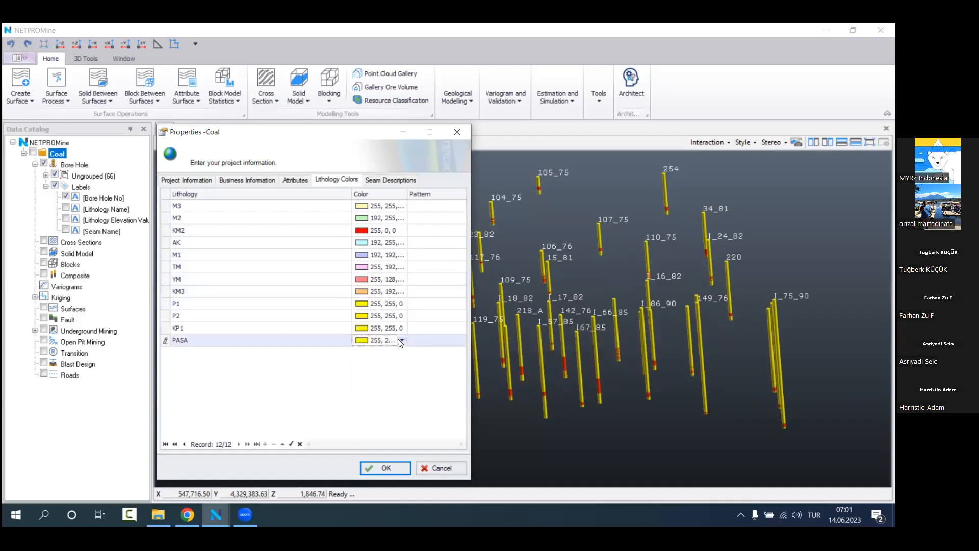
left_click(386, 305)
left_click(370, 317)
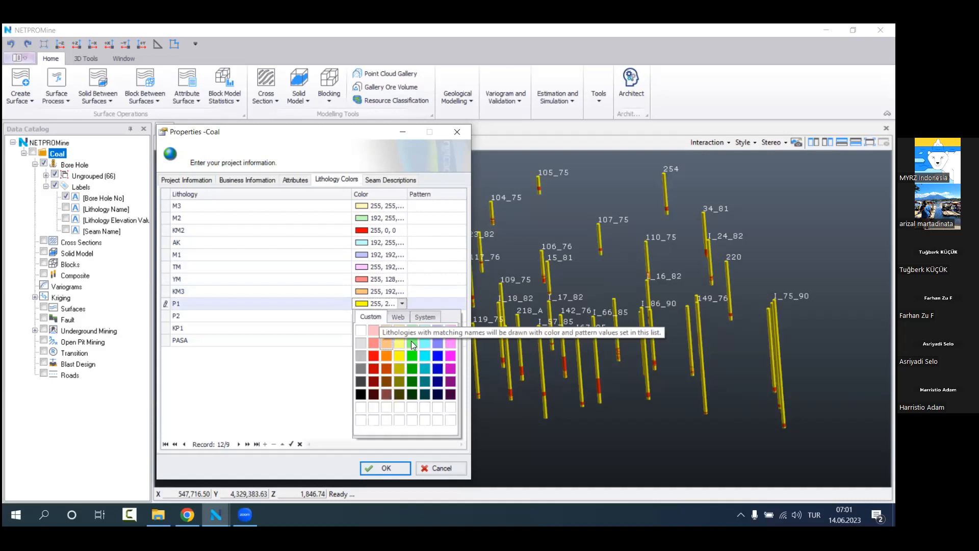
left_click(412, 342)
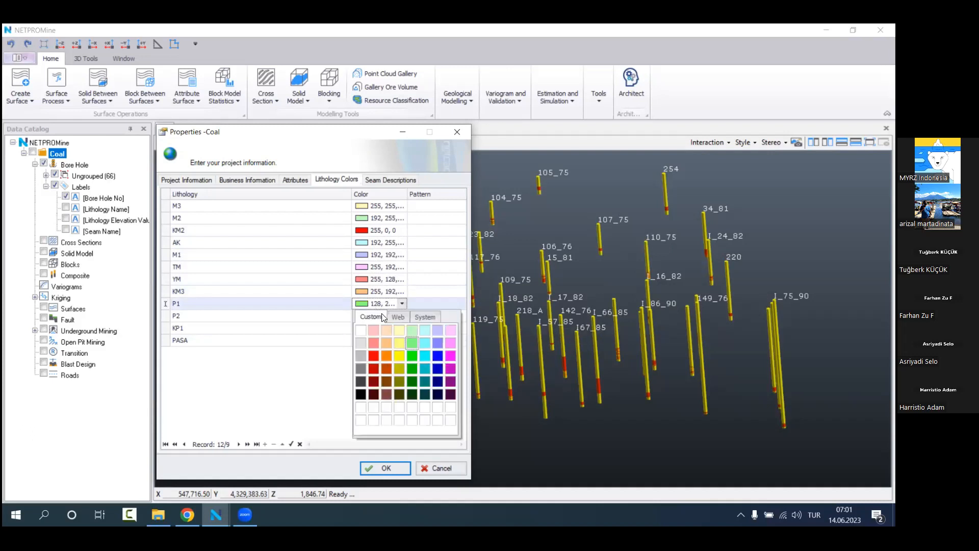
left_click(412, 355)
Step: Set the P2 lithology colour to cyan (0, 255, 255) and the KP1 lithology colour to blue (0, 0, 255)
left_click(380, 316)
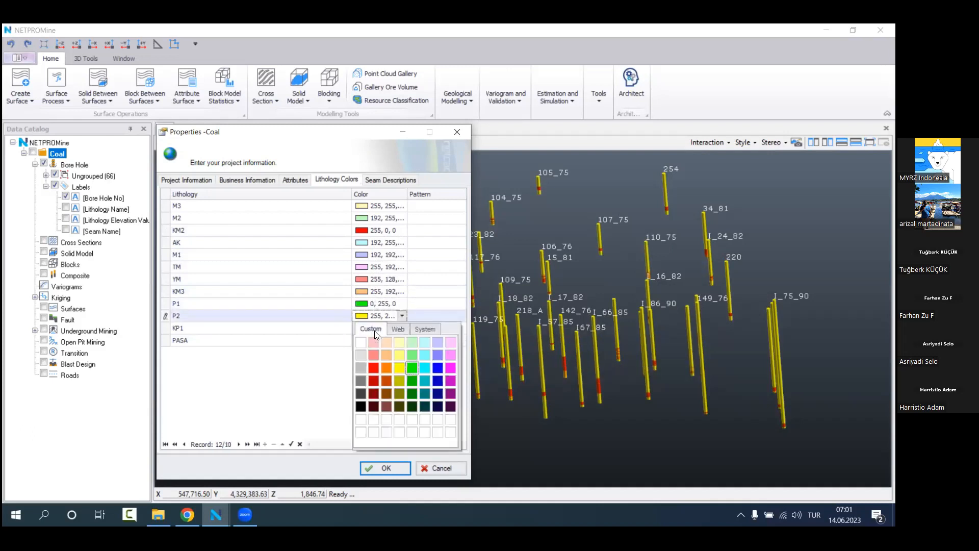
left_click(429, 369)
key("Down")
key("alt+Down")
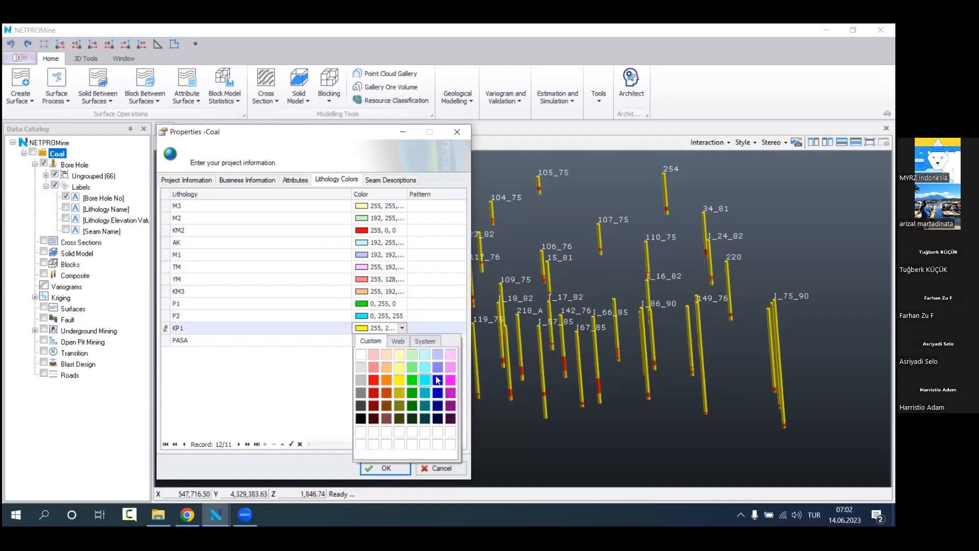
left_click(437, 380)
Step: Set the PASA lithology colour to magenta (255, 0, 255)
key("Down")
key("alt+Down")
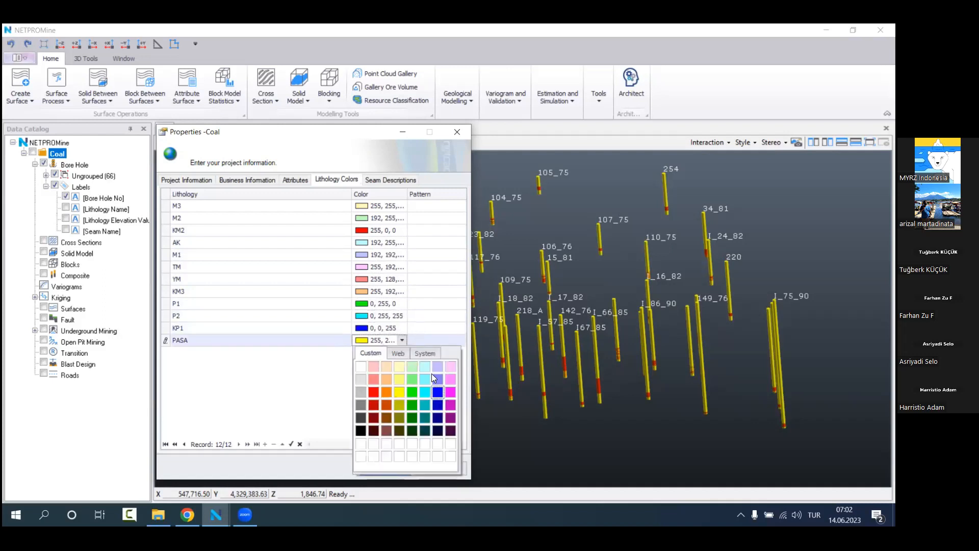
left_click(450, 393)
left_click(293, 232)
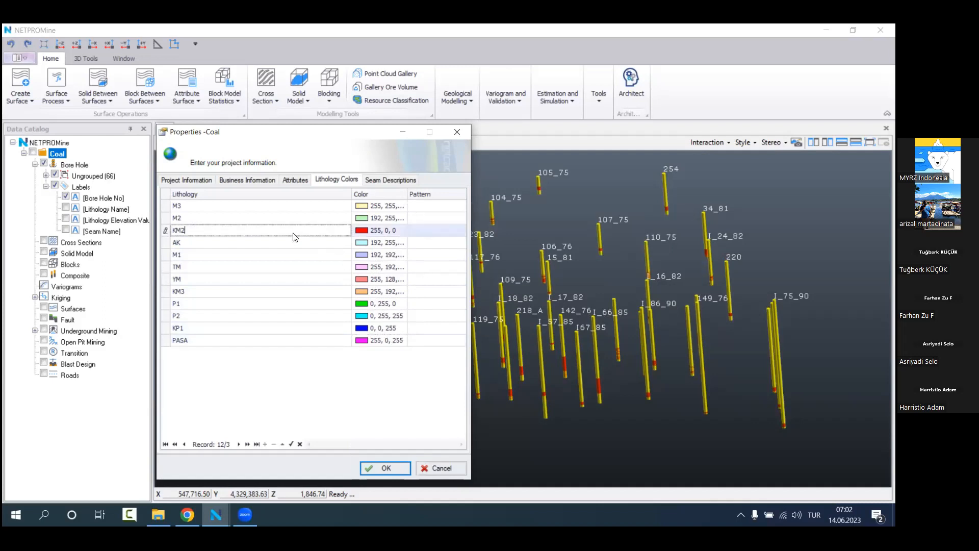
Step: Apply the new lithology colours to the project and review the recoloured bore holes in 3D
left_click(379, 465)
mouse_move(499, 345)
left_mouse_down()
mouse_move(505, 313)
mouse_move(492, 280)
mouse_move(519, 287)
mouse_move(531, 308)
mouse_move(521, 317)
mouse_move(516, 304)
mouse_move(491, 297)
mouse_move(517, 319)
mouse_move(515, 338)
mouse_move(444, 354)
mouse_move(507, 320)
mouse_move(503, 312)
left_mouse_up()
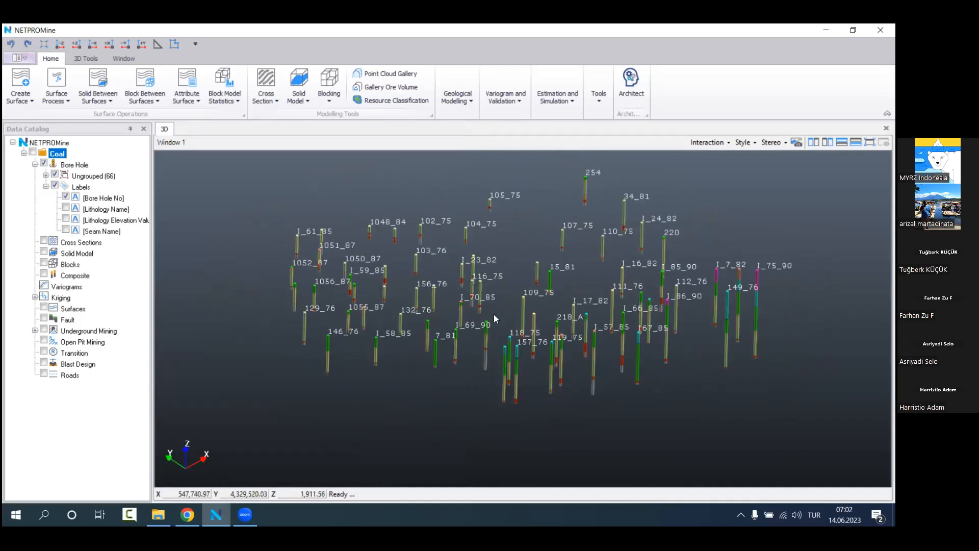
scroll(538, 327, "up", 2)
left_click_drag(542, 335, 543, 357)
left_click_drag(552, 322, 540, 331)
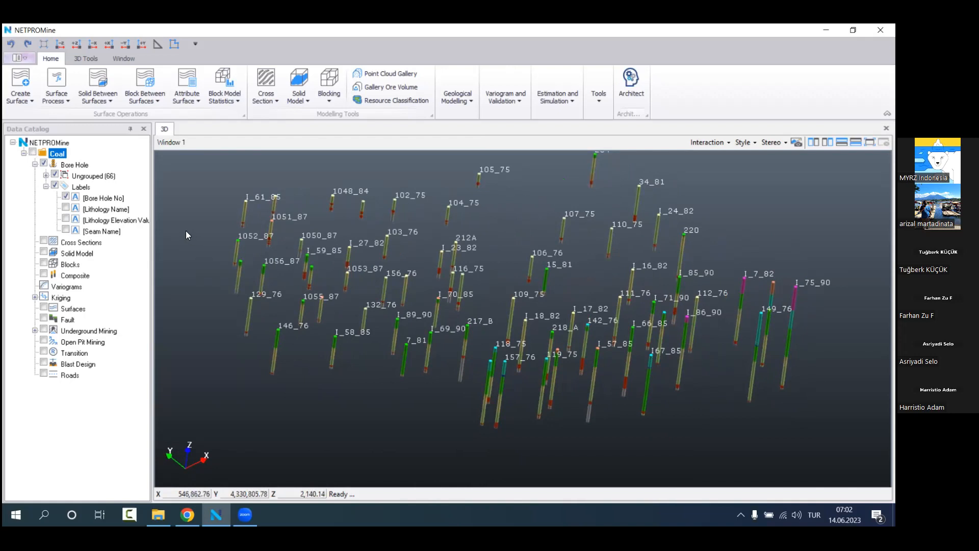
Step: Change the [Bore Hole No] label's font colour to golden yellow and make its text bold
right_click(124, 199)
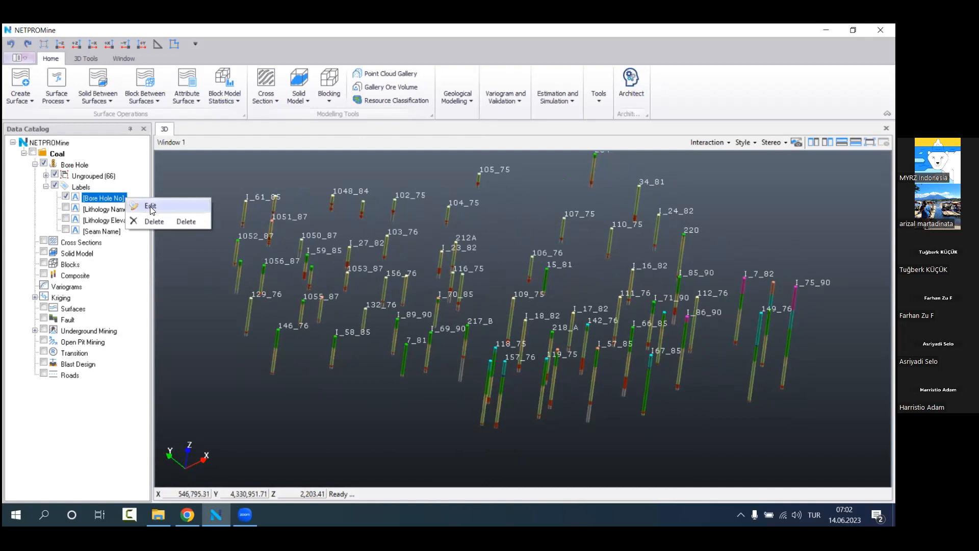
left_click(89, 217)
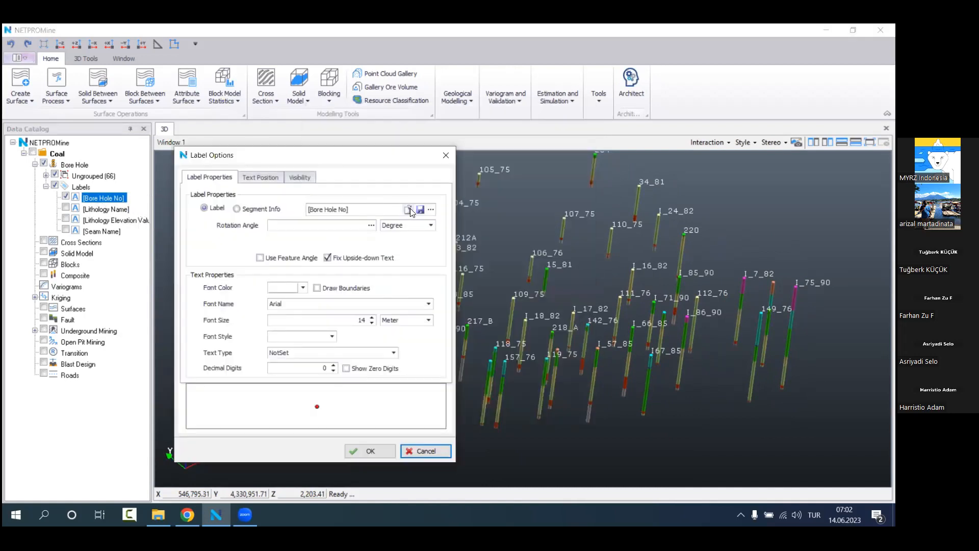
left_click(296, 292)
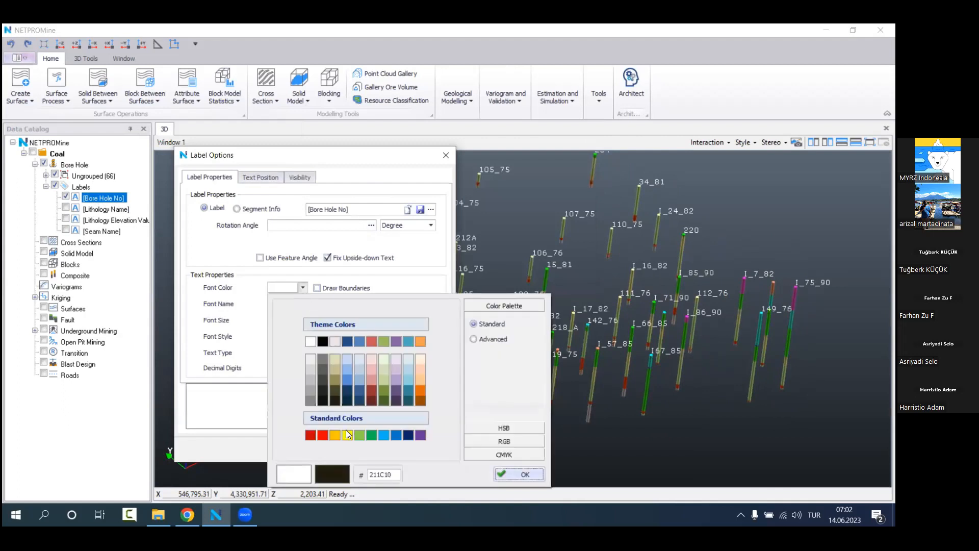
left_click(334, 435)
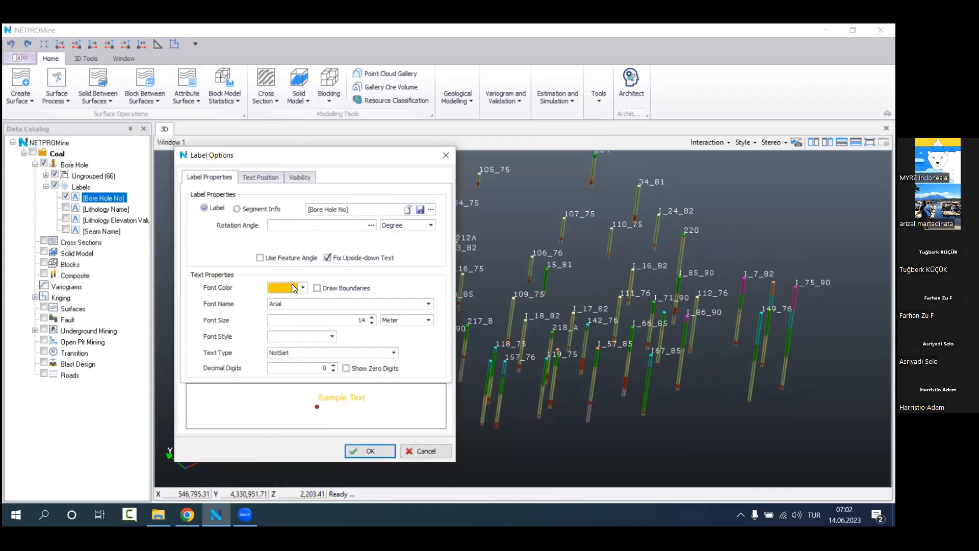
left_click(316, 337)
left_click(408, 419)
left_click(370, 451)
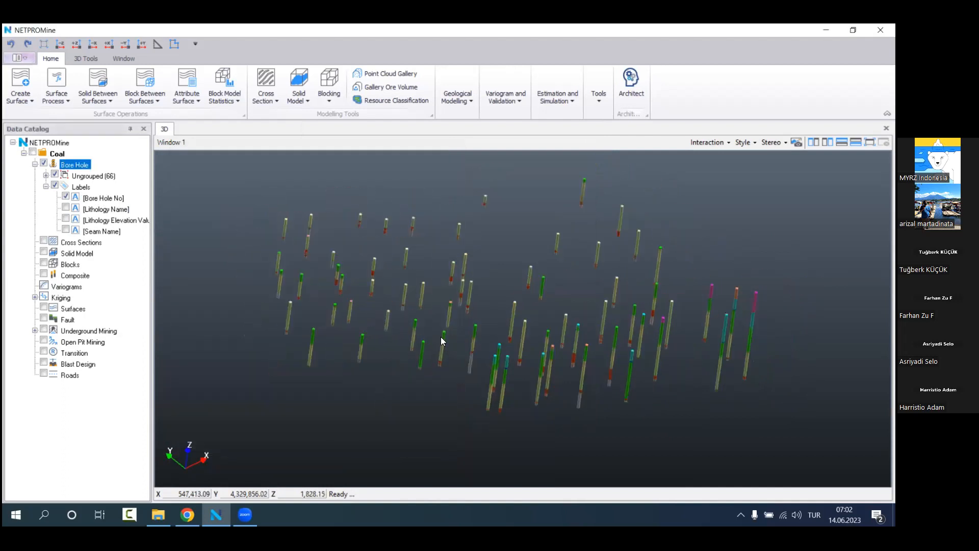
left_click_drag(541, 285, 571, 329)
Step: Start a new bore hole label that uses the numerical [Calorie] value as its text
right_click(105, 164)
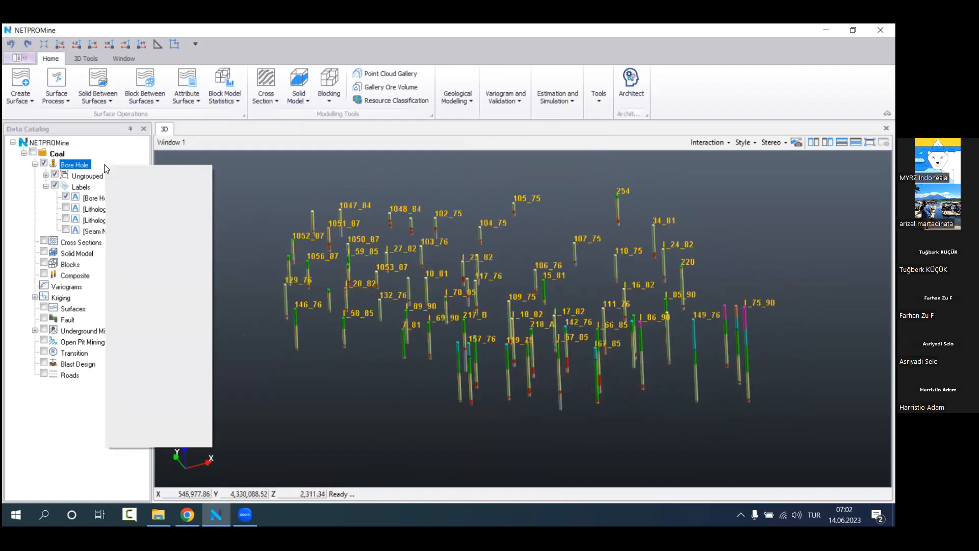
left_click(94, 189)
right_click(93, 189)
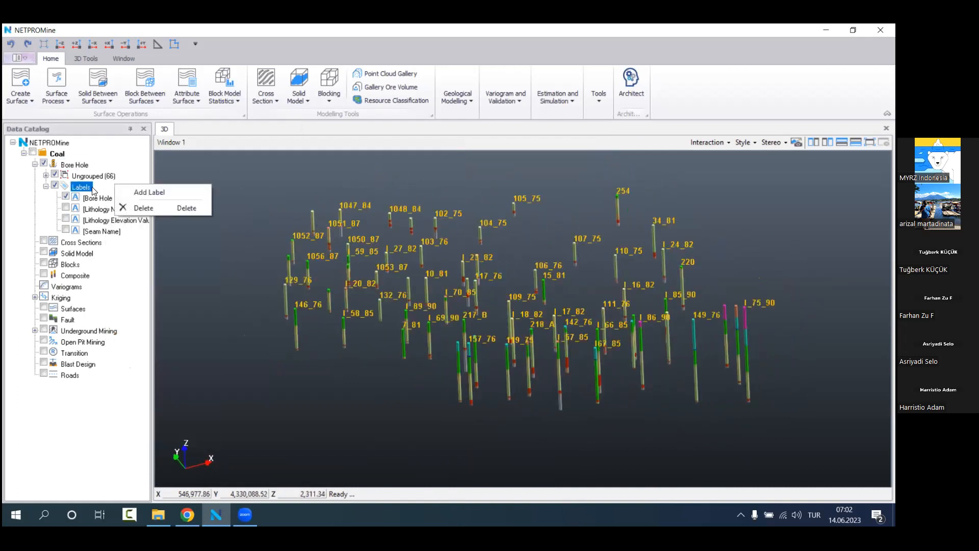
left_click(149, 192)
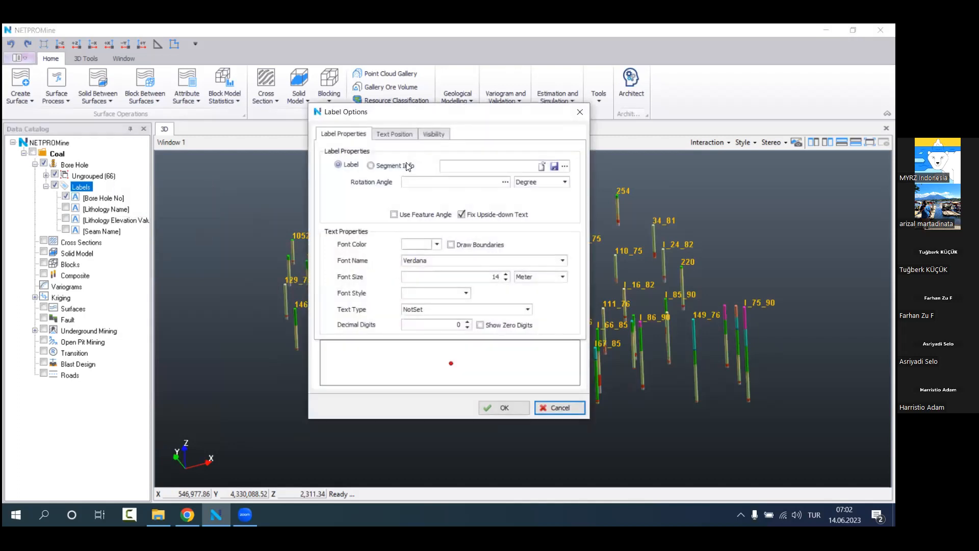
left_click(565, 166)
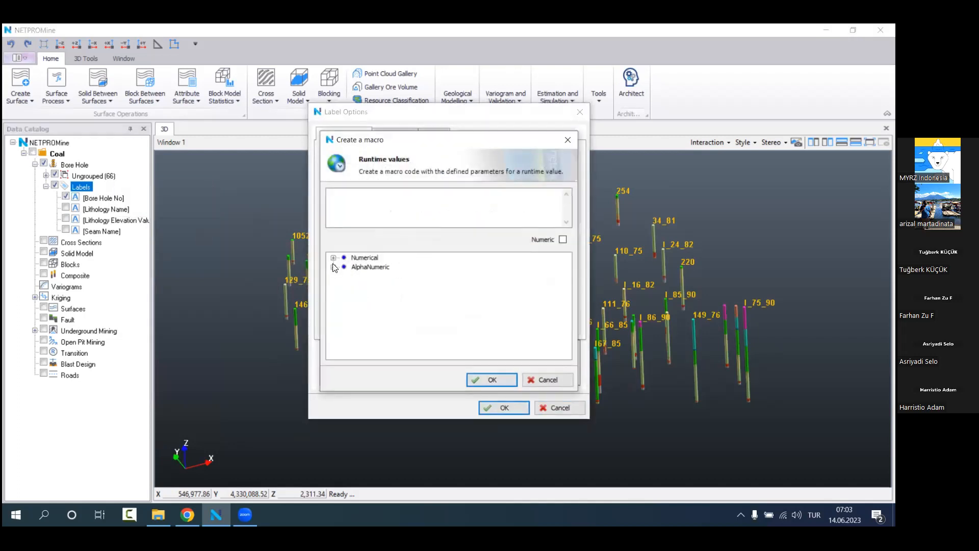
left_click(333, 258)
double_click(386, 287)
left_click(391, 209)
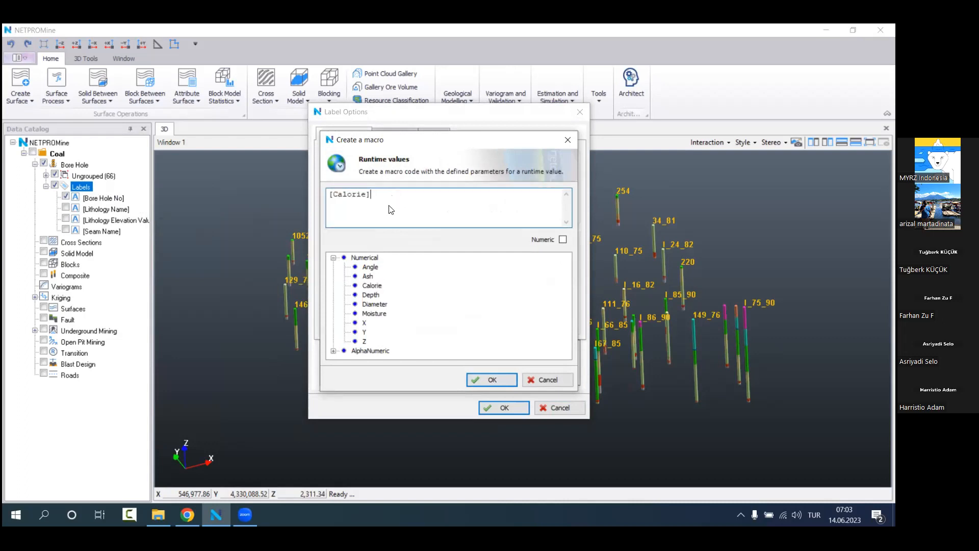
left_click(500, 381)
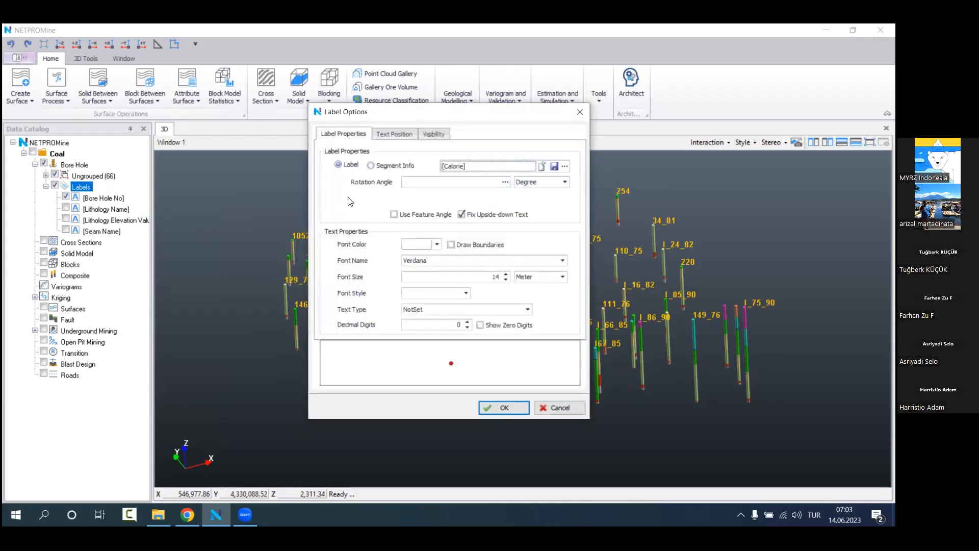
Step: Format the [Calorie] label with a golden yellow font colour and bold style, and add it to the bore holes
left_click(423, 250)
left_click(472, 387)
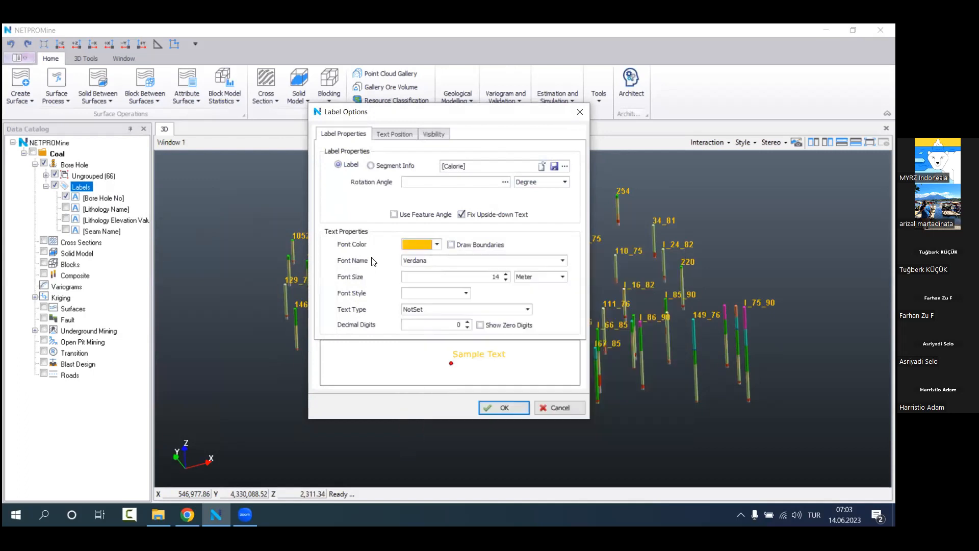
left_click(439, 289)
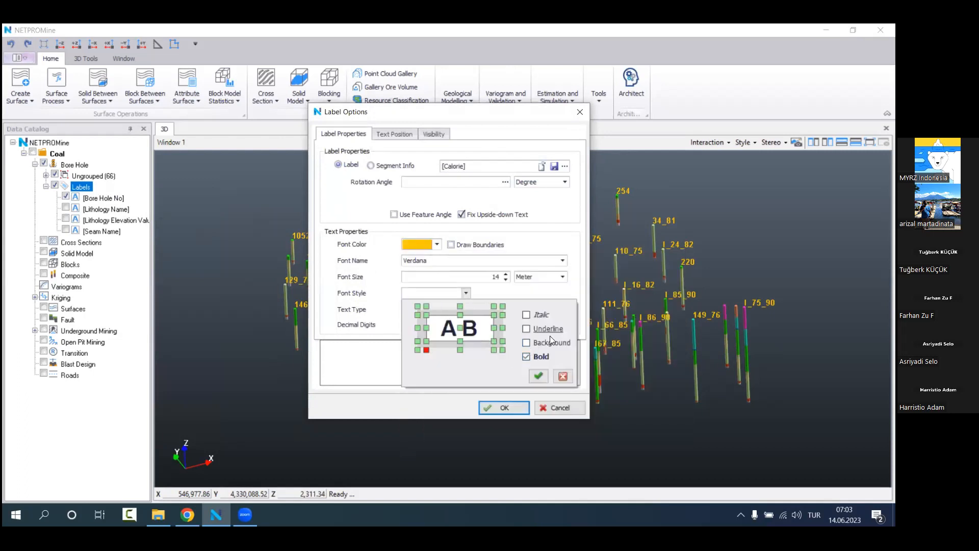
left_click(538, 376)
left_click(503, 407)
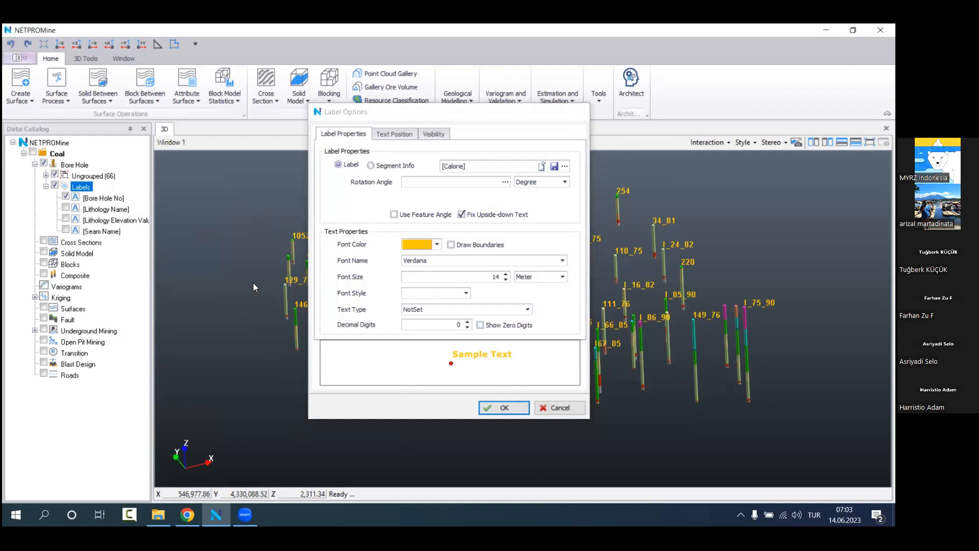
Step: Hide the bore hole number labels and examine the calorie labels on the bore holes close up and from a distance
left_click(66, 198)
scroll(516, 279, "up", 5)
scroll(533, 315, "up", 10)
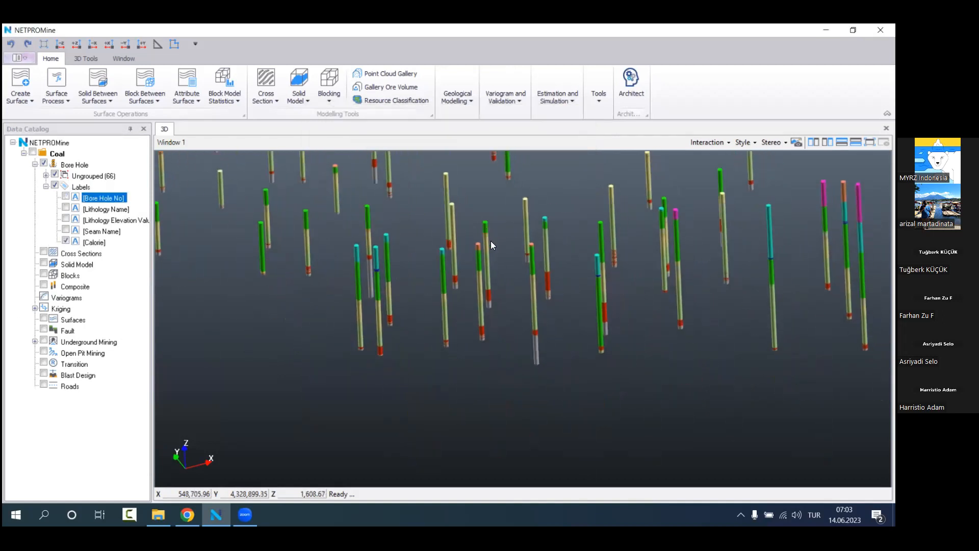
left_click_drag(484, 246, 444, 290)
left_click_drag(581, 319, 509, 279)
middle_click_drag(526, 282, 490, 329)
scroll(538, 291, "up", 6)
middle_click_drag(556, 297, 492, 312)
left_click_drag(605, 282, 633, 282)
scroll(478, 293, "down", 10)
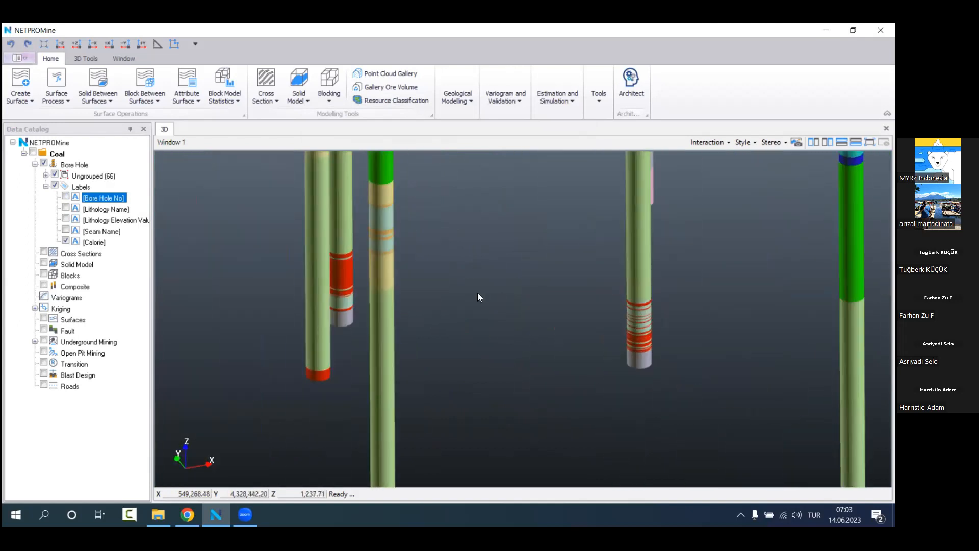
scroll(486, 326, "down", 4)
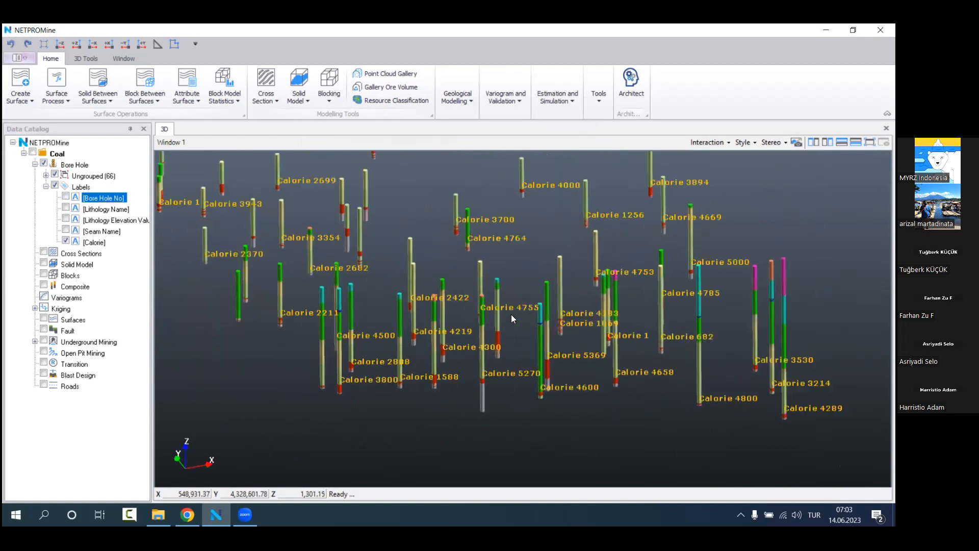
left_click_drag(479, 296, 472, 275)
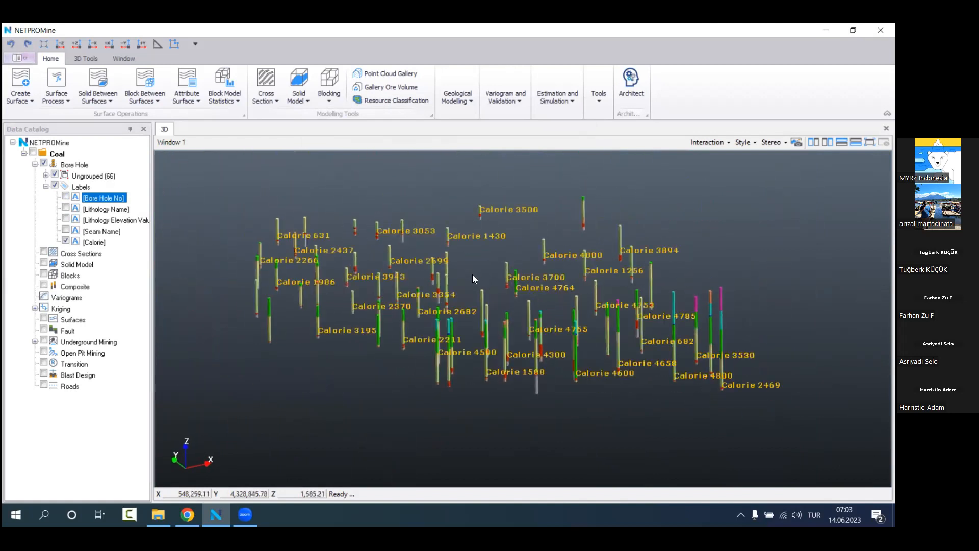
Step: Hide the [Calorie] labels and show the [Bore Hole No] labels again
left_click(67, 241)
left_click(66, 197)
left_click_drag(477, 267, 511, 244)
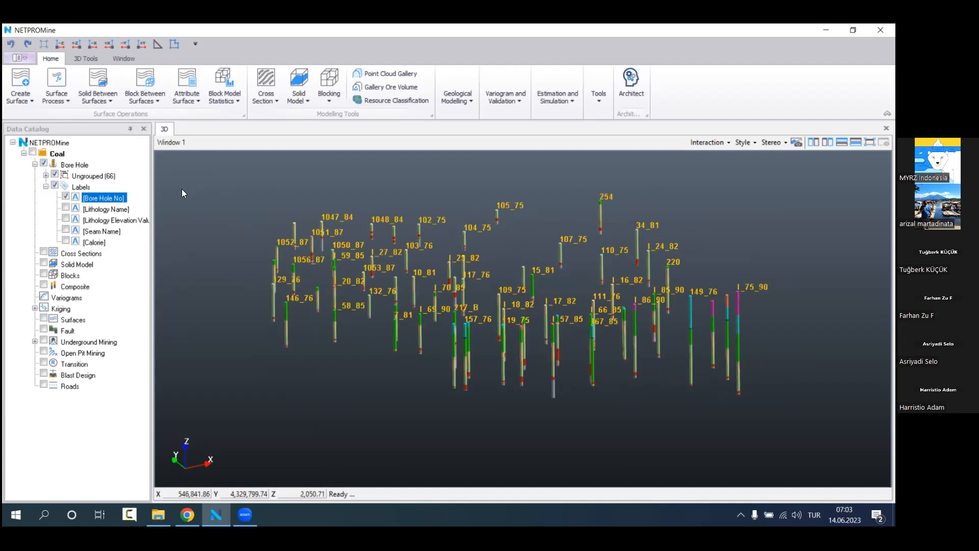
Step: Display the bore holes' raw samples by the Calorie attribute with a display coefficient of 3
right_click(113, 170)
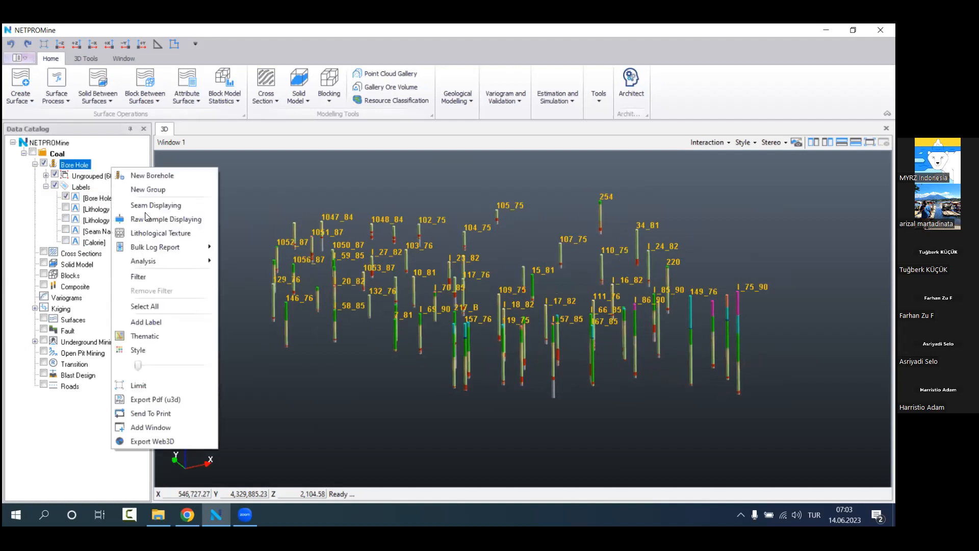
left_click(193, 220)
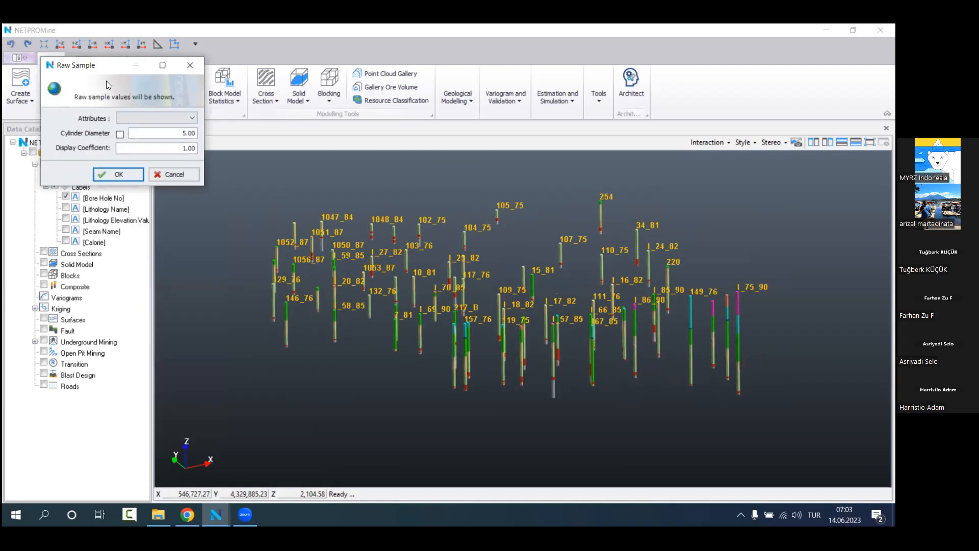
left_click(288, 213)
left_click(289, 223)
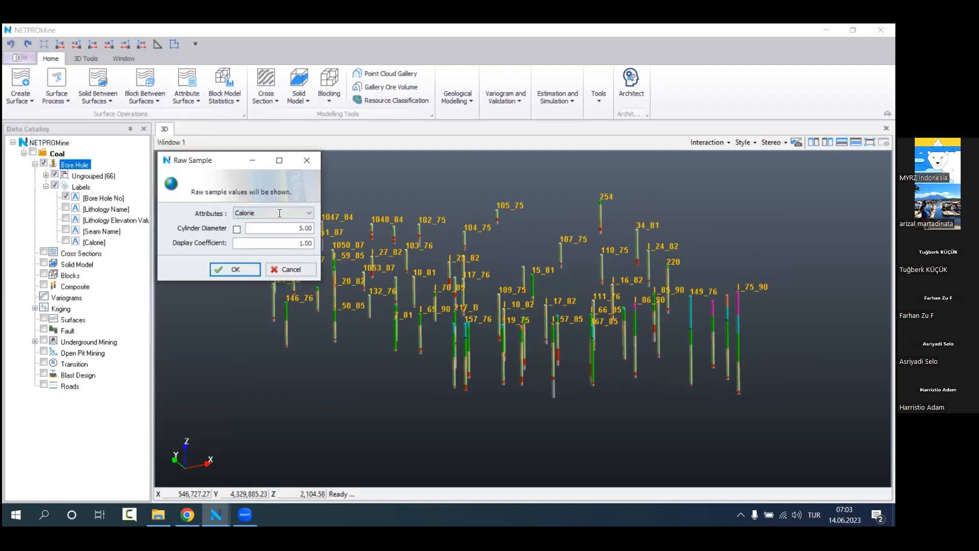
left_click_drag(287, 242, 373, 233)
type("3")
left_click(234, 269)
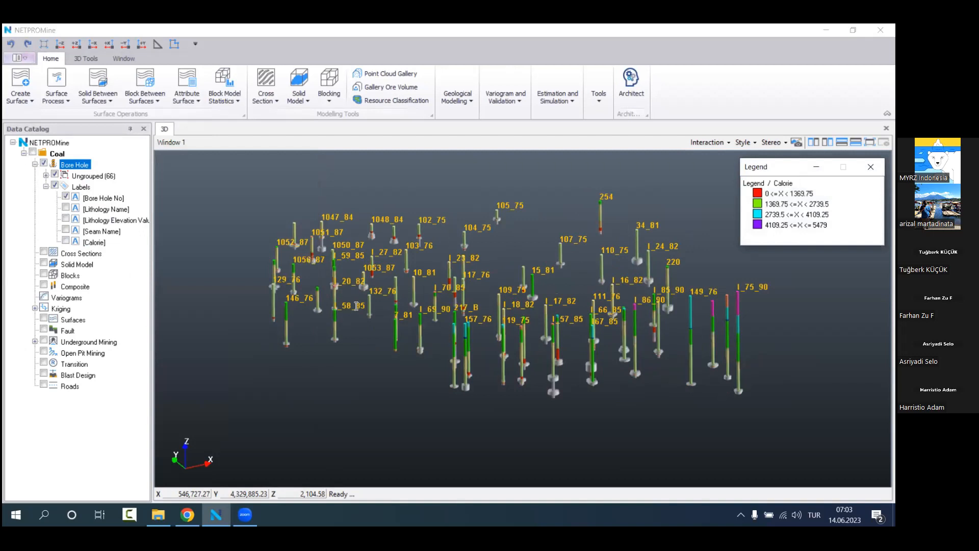
Step: Hide the Bore Hole layer and its Ungrouped bore holes, leaving only the calorie sample cylinders to inspect
scroll(595, 324, "up", 3)
mouse_move(592, 311)
left_mouse_down()
mouse_move(591, 282)
mouse_move(573, 276)
mouse_move(573, 309)
left_mouse_up()
scroll(573, 309, "down", 3)
left_click_drag(792, 192, 798, 227)
left_click(798, 215)
left_click(44, 163)
left_click(55, 173)
left_click_drag(459, 278, 464, 327)
scroll(527, 359, "up", 5)
middle_click_drag(526, 358, 433, 280)
scroll(493, 335, "up", 8)
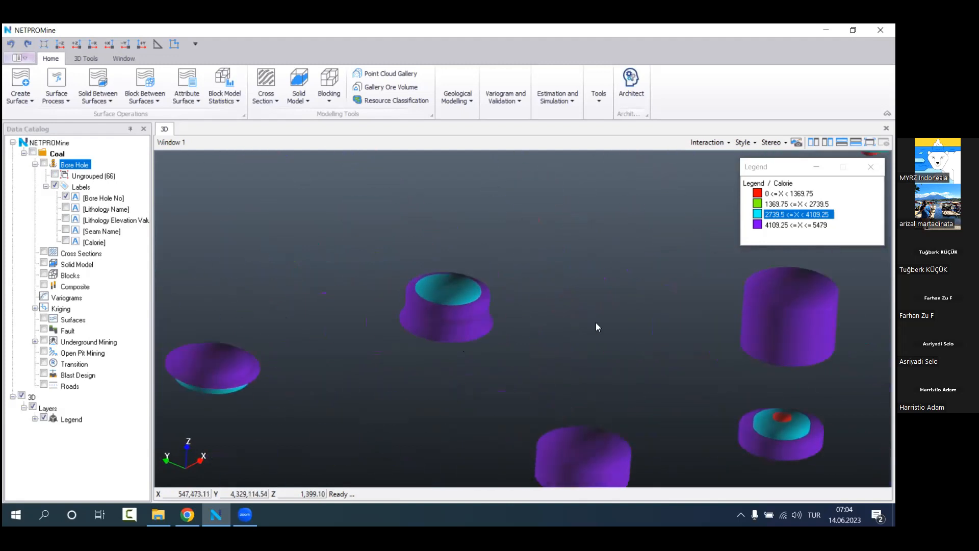
mouse_move(536, 309)
left_mouse_down()
mouse_move(537, 279)
mouse_move(541, 298)
left_mouse_up()
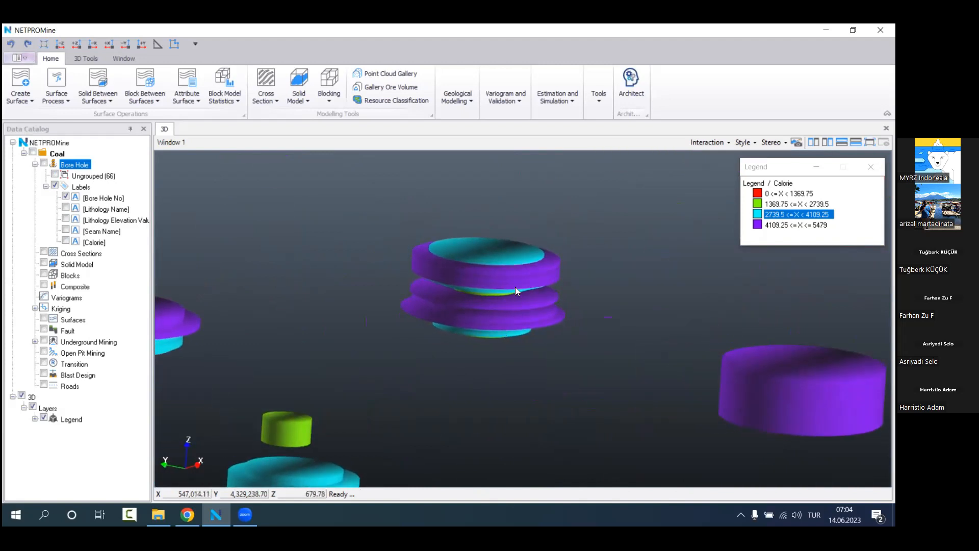
Step: Expand the Legend layer down to its Thematic ranges and compare the calorie range colours with the sample cylinders
left_click(35, 419)
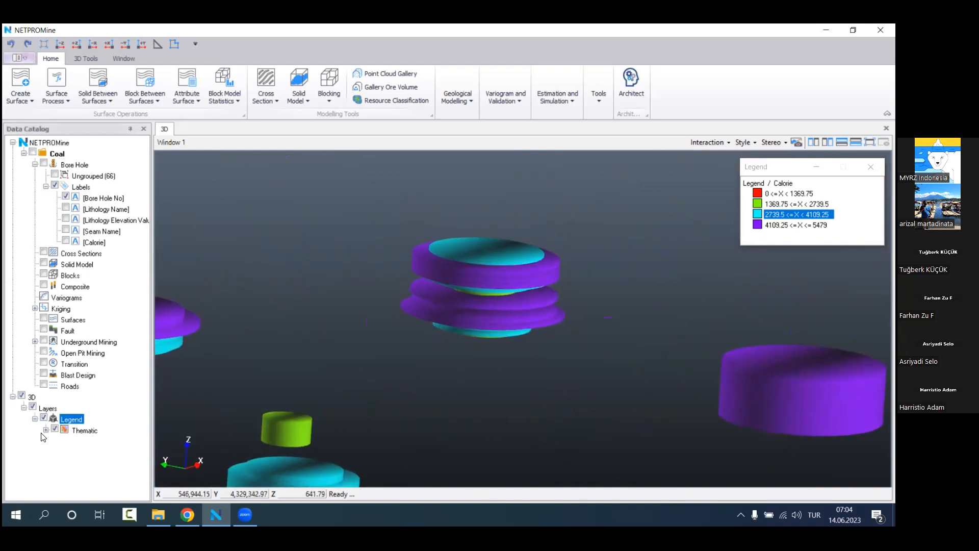
left_click(46, 430)
left_click_drag(785, 195, 797, 225)
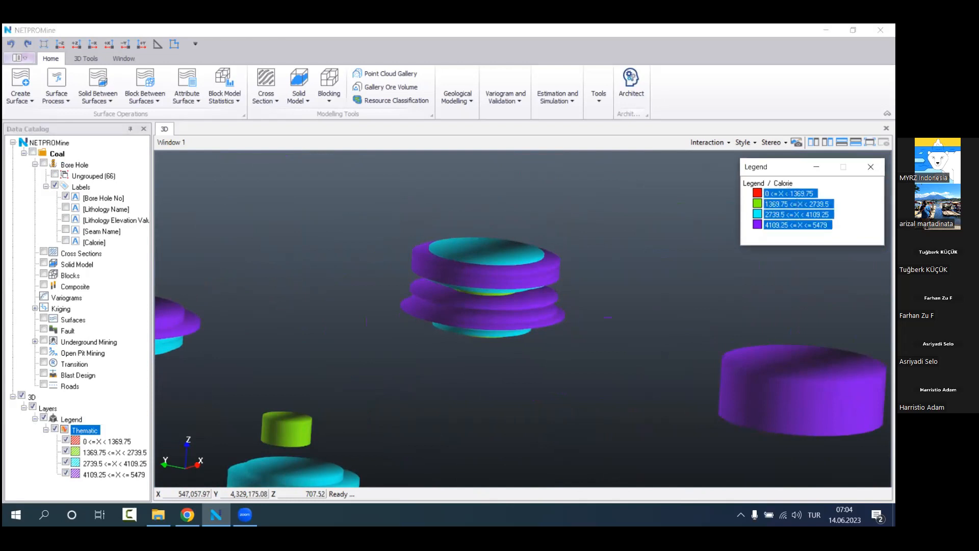
left_click(789, 197)
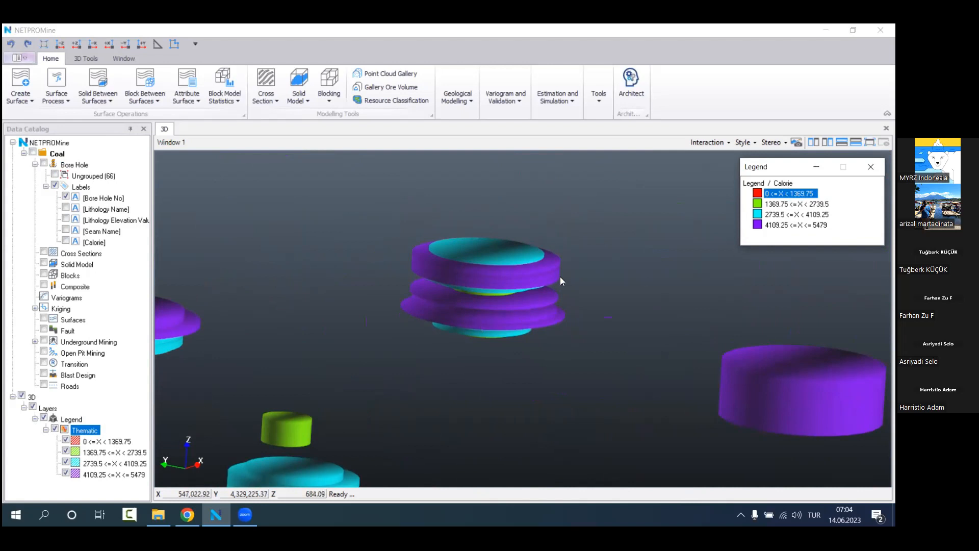
left_click_drag(796, 225, 781, 195)
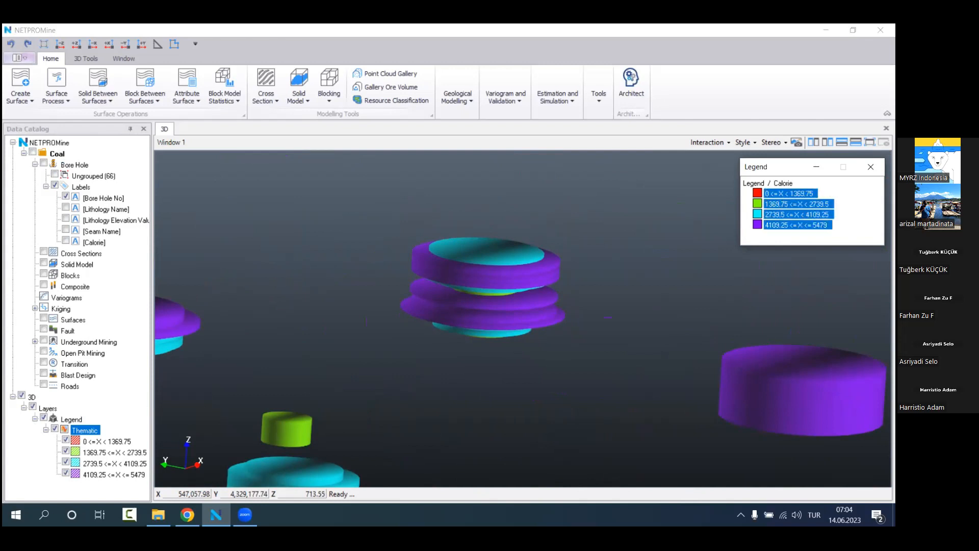
left_click(767, 195)
left_click(796, 225)
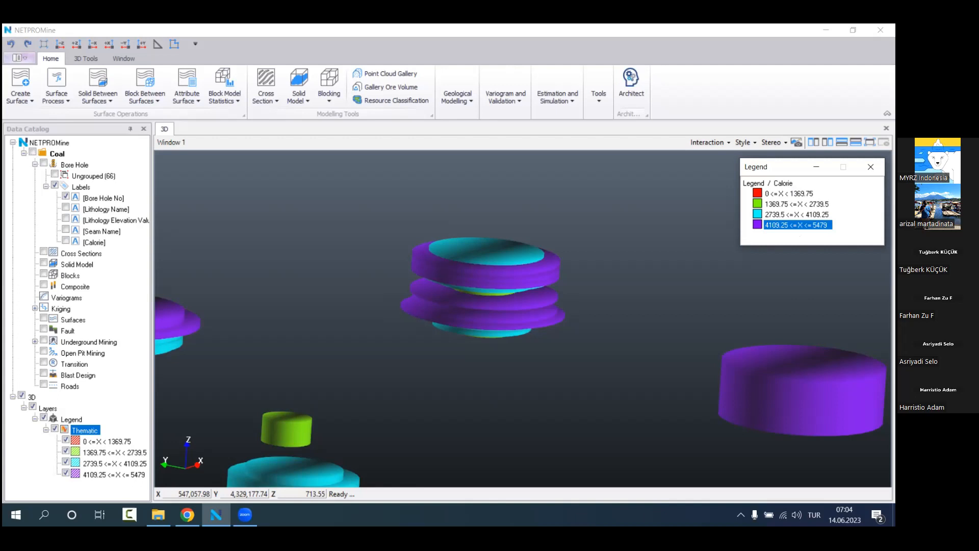
Step: Edit the Legend layer's Thematic map and start a new Numeric Range theme whose slot spaces are user defined
right_click(100, 431)
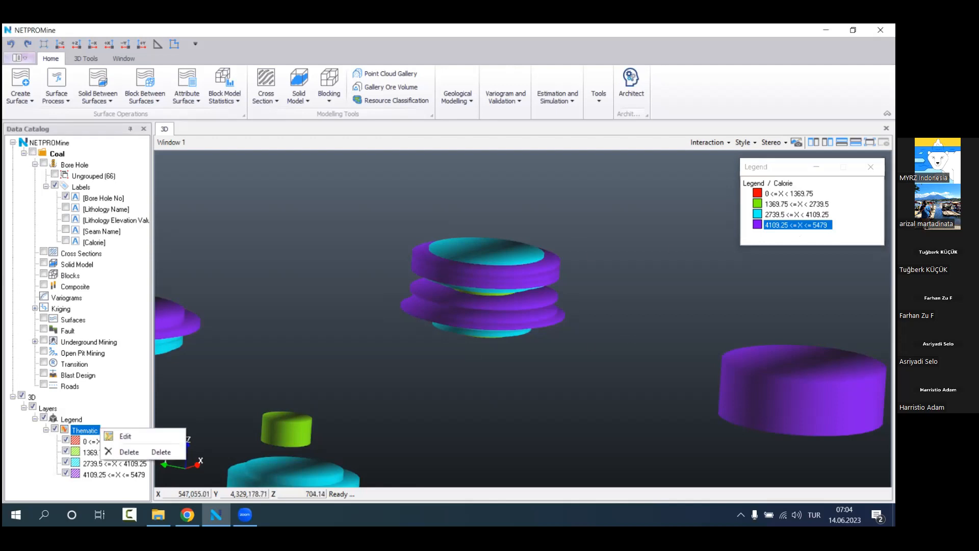
left_click(79, 419)
left_click(114, 433)
right_click(110, 433)
left_click(123, 437)
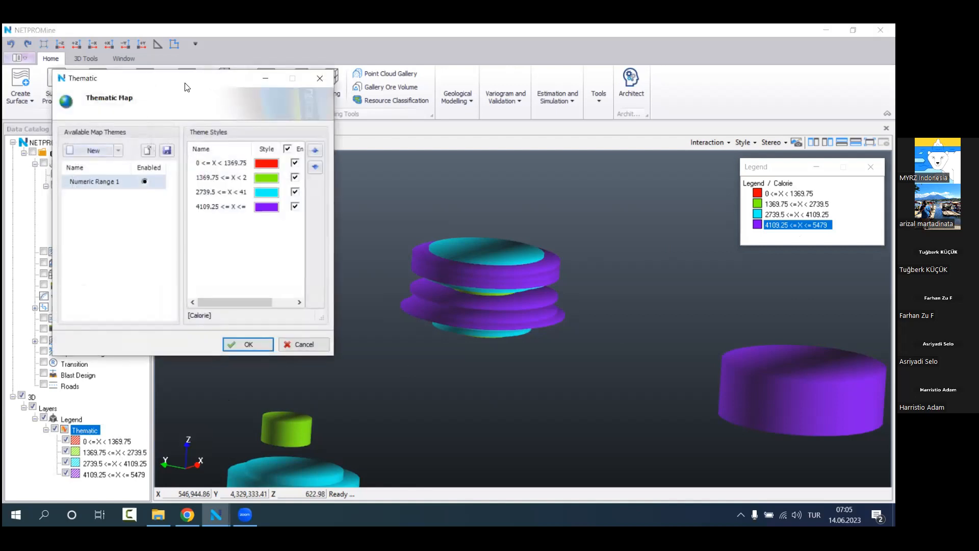
left_click(231, 212)
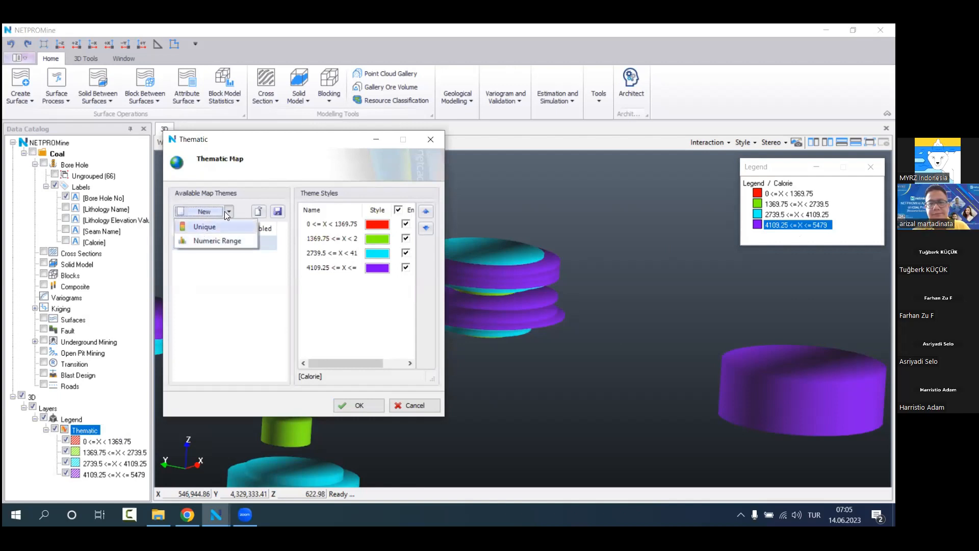
left_click(228, 241)
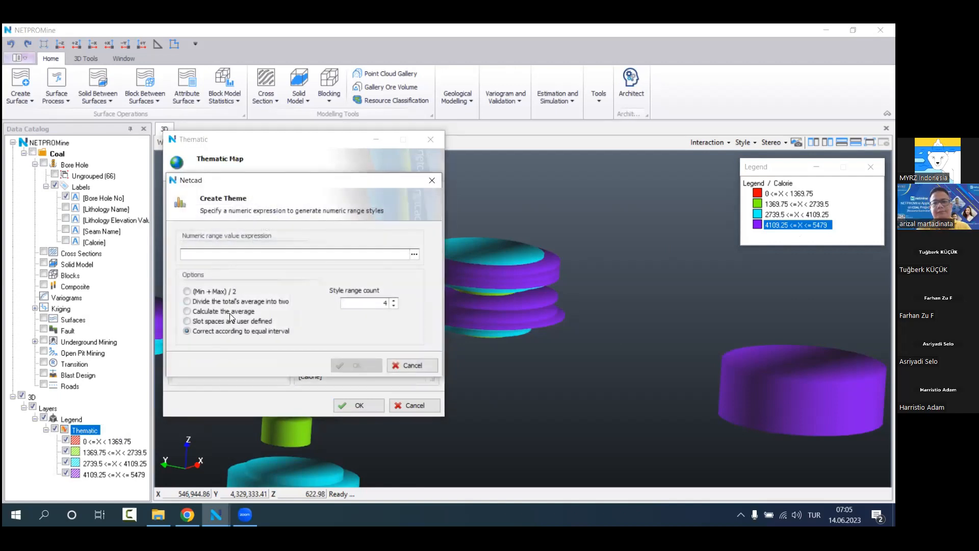
left_click(225, 321)
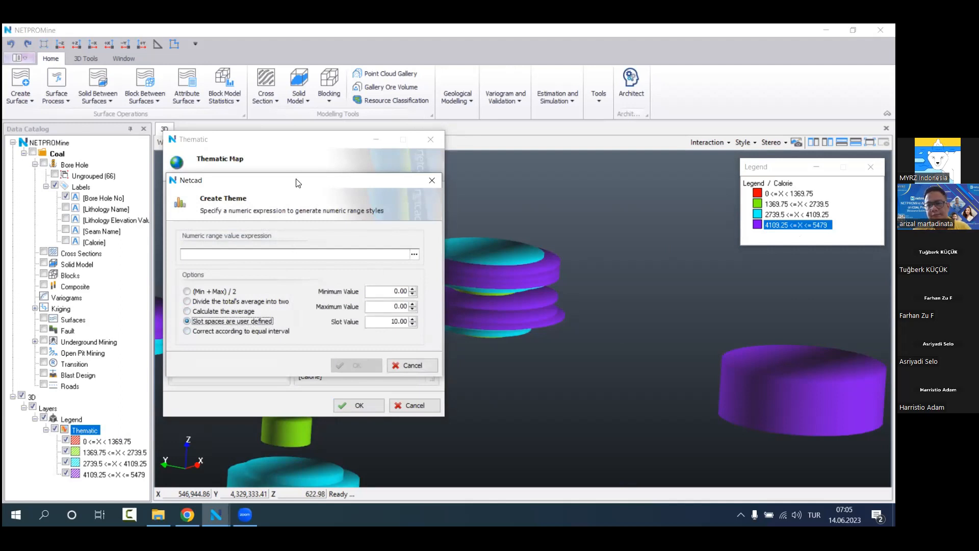
Step: Create the numeric range theme from the [Calorie] expression with a slot value of 500
left_click(494, 254)
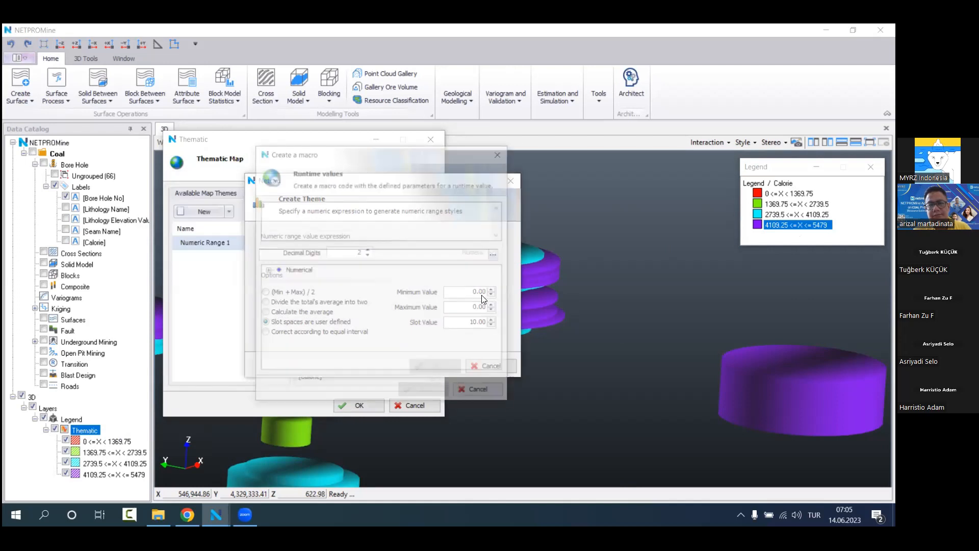
left_click(267, 271)
double_click(305, 289)
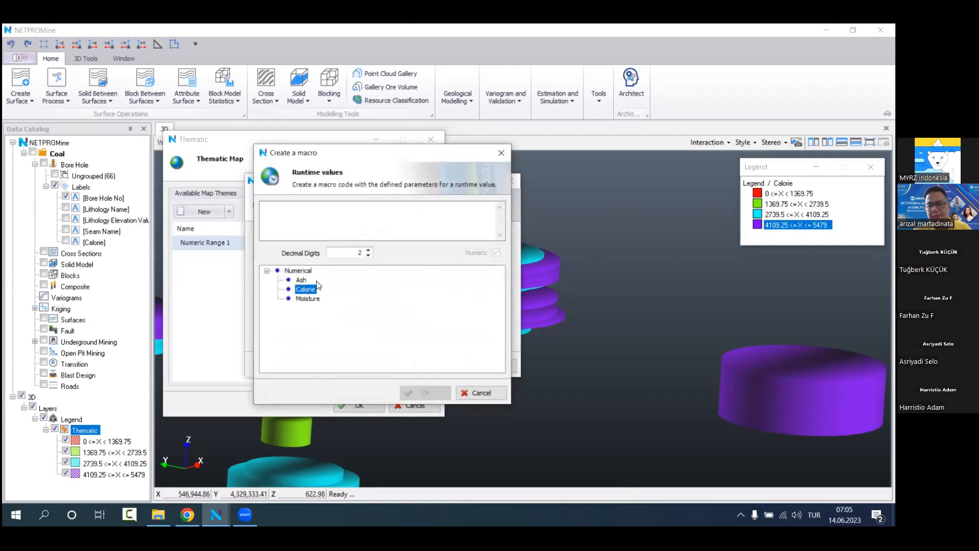
left_click(431, 393)
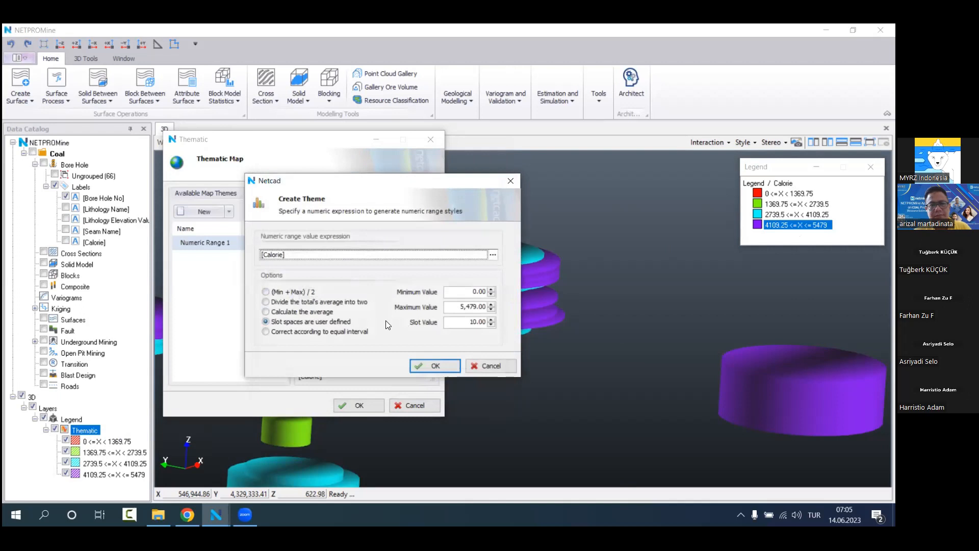
left_click(467, 324)
double_click(467, 324)
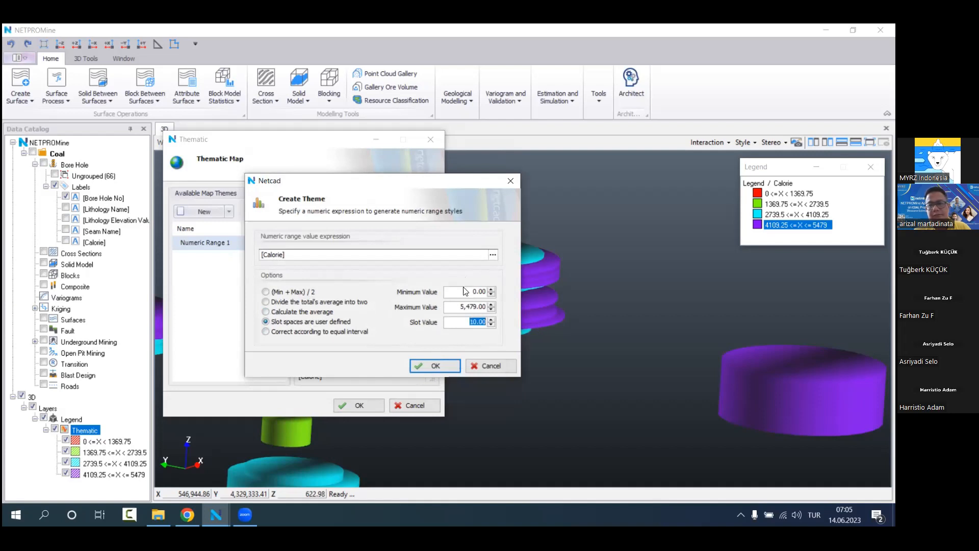
type("500")
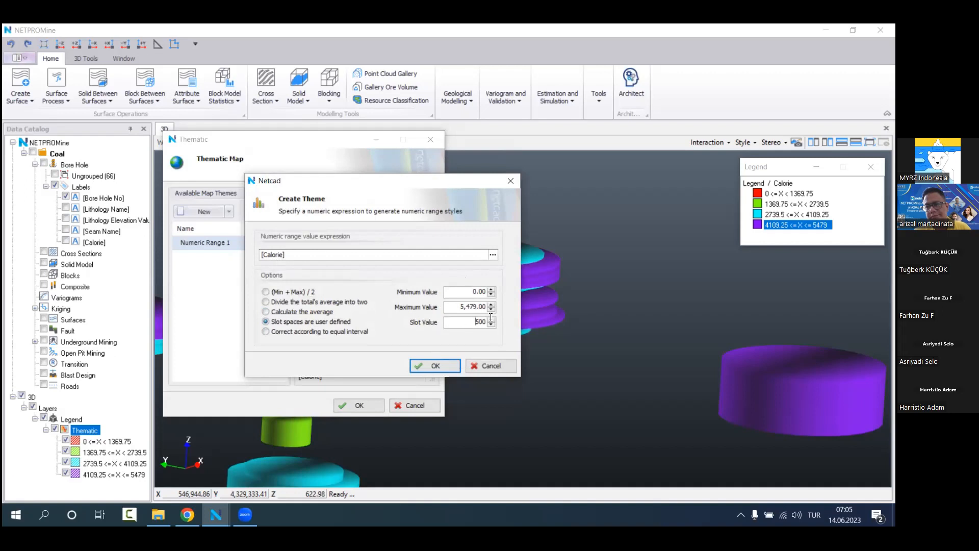
left_click(454, 365)
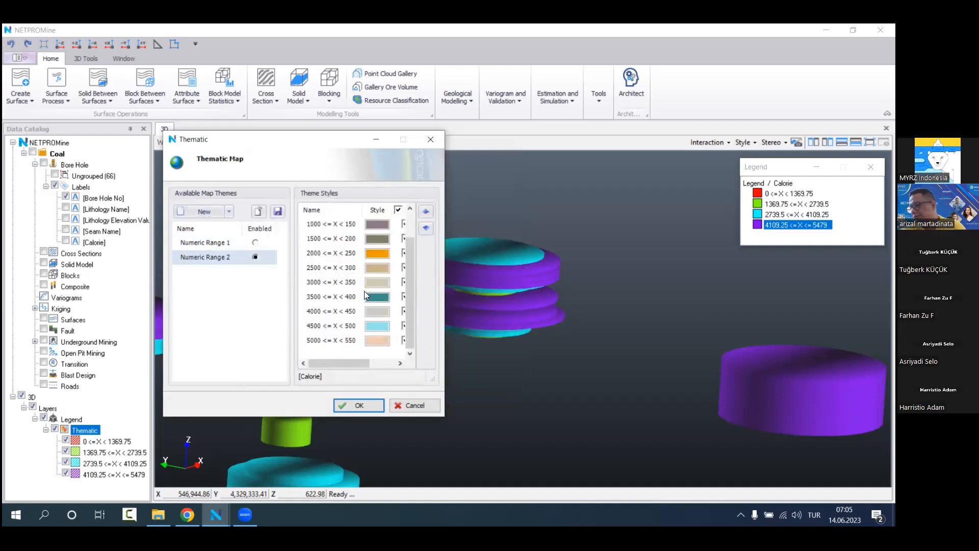
Step: Recolour the new calorie ranges with hue colours and apply the theme to the sample cylinders
right_click(389, 330)
left_click(403, 346)
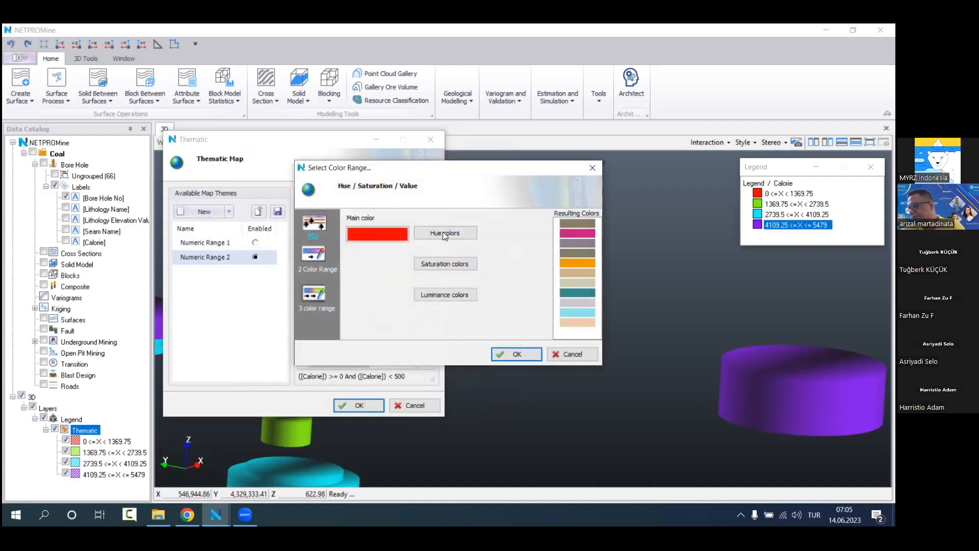
left_click(531, 353)
left_click(357, 404)
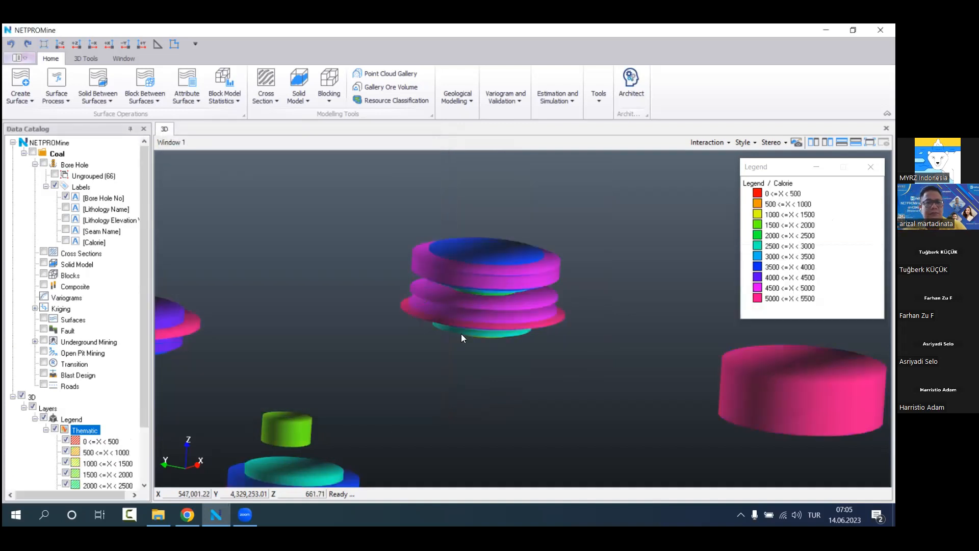
Step: Examine the recoloured sample cylinders across the site against the Thematic calorie ranges, from the low ranges up to 5000–5500
scroll(461, 334, "down", 2)
scroll(461, 333, "down", 5)
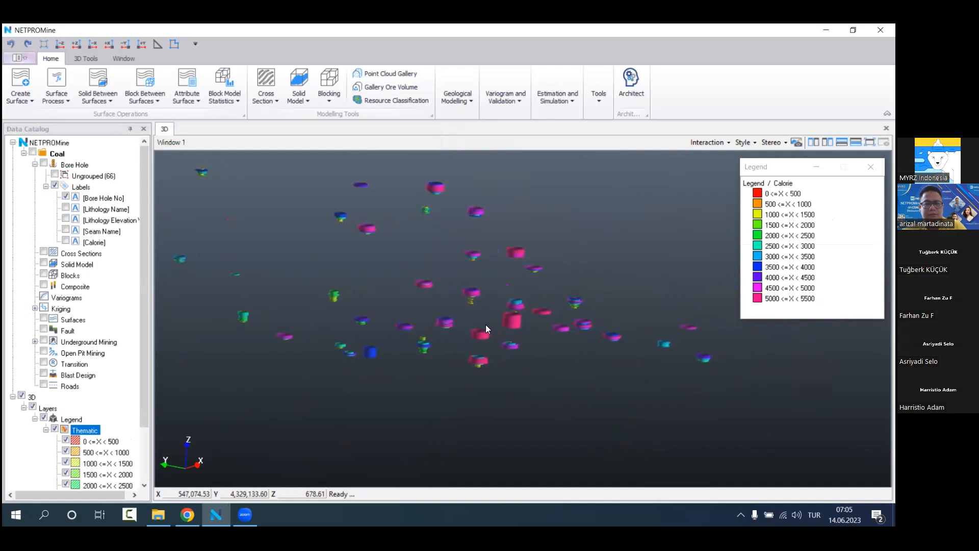
scroll(485, 324, "down", 3)
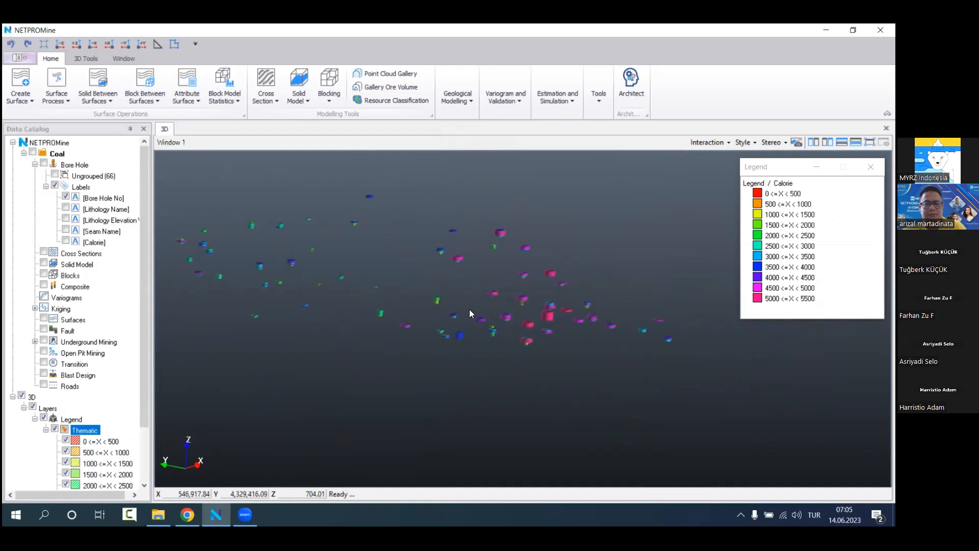
scroll(107, 357, "down", 2)
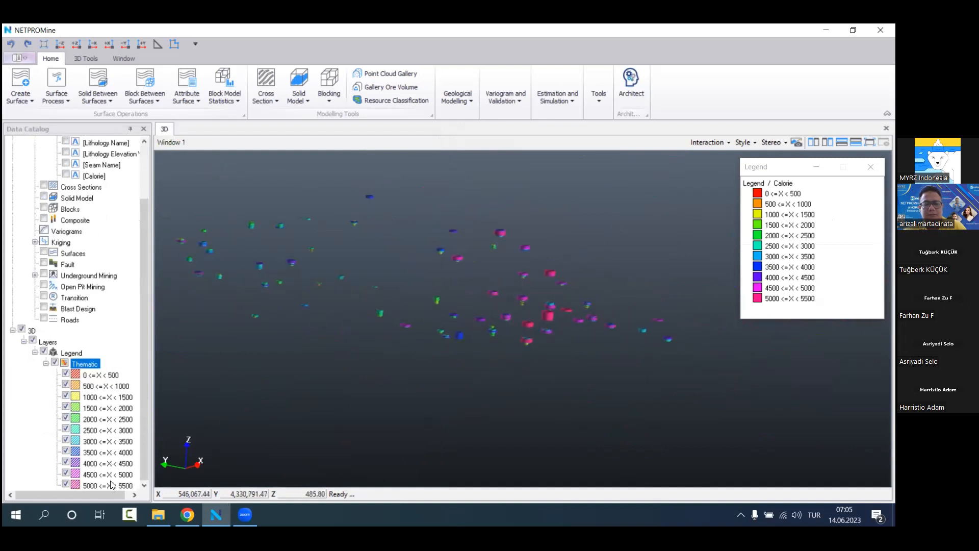
left_click(110, 485)
scroll(498, 326, "up", 6)
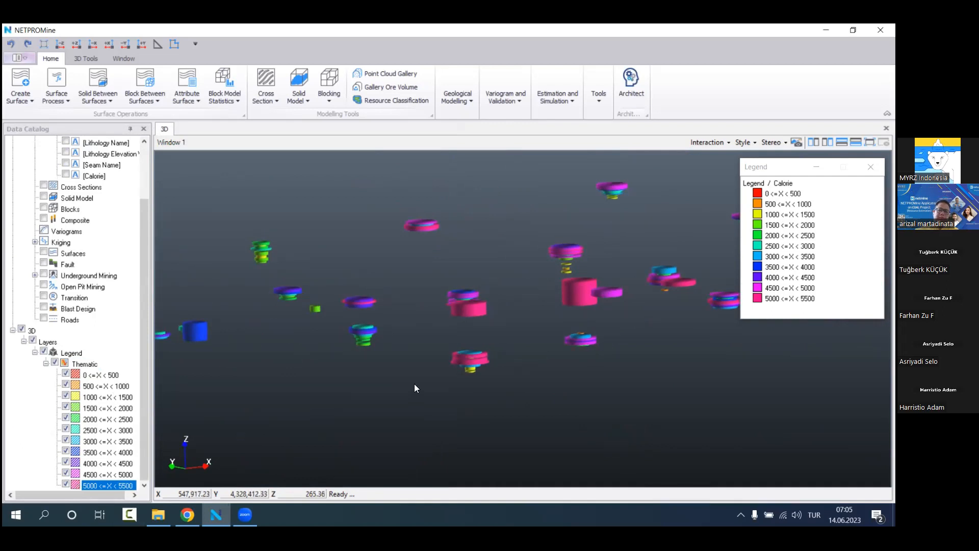
left_click_drag(428, 361, 441, 340)
scroll(444, 340, "down", 5)
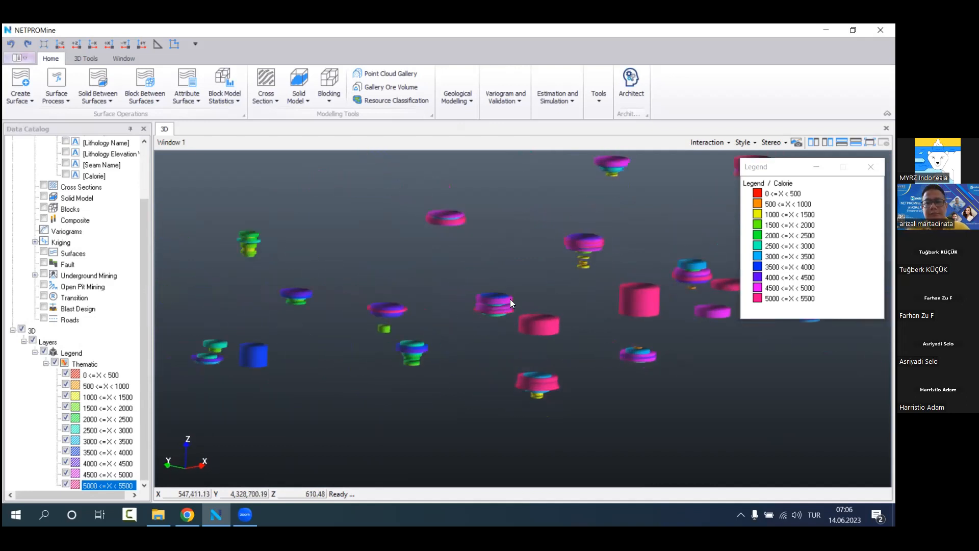
scroll(471, 289, "up", 3)
scroll(472, 303, "down", 6)
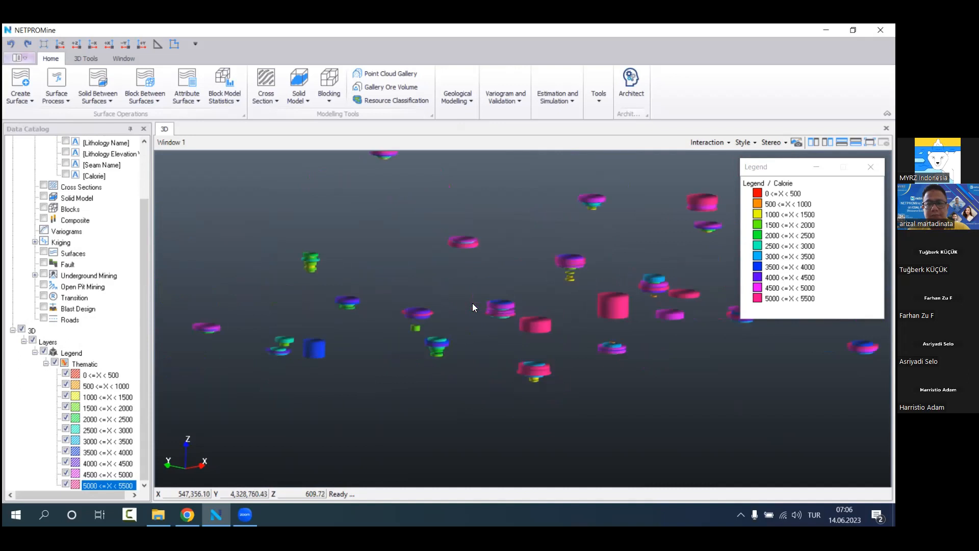
middle_click_drag(473, 303, 509, 347)
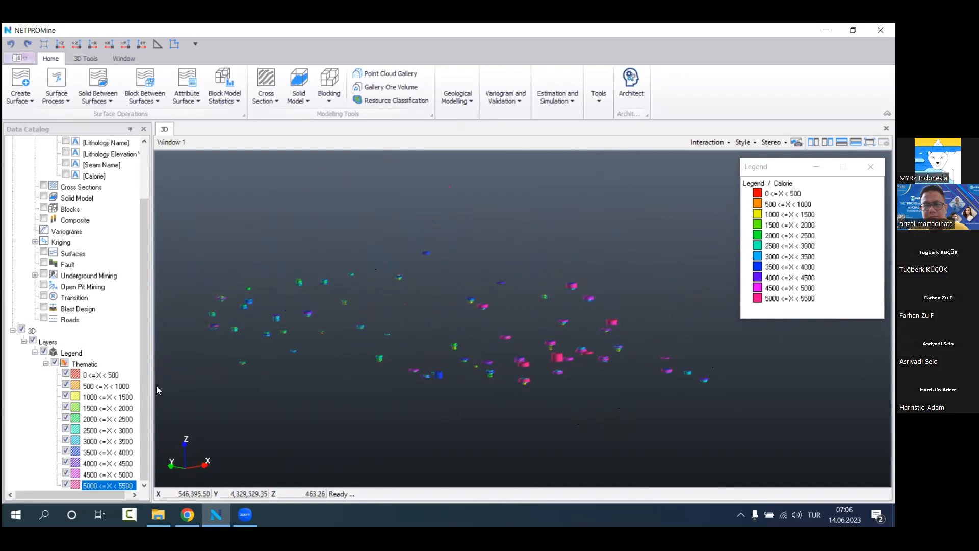
left_click_drag(134, 405, 127, 442)
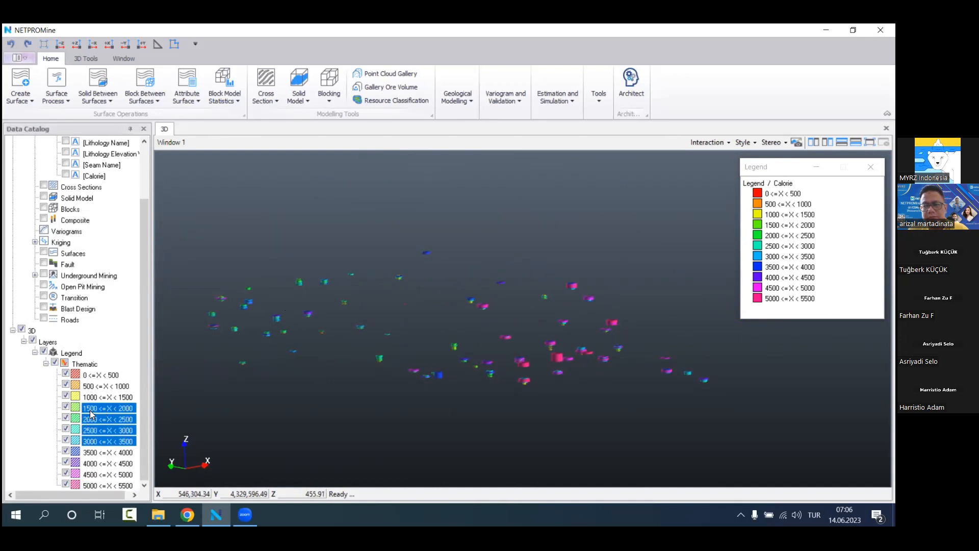
left_click(99, 433)
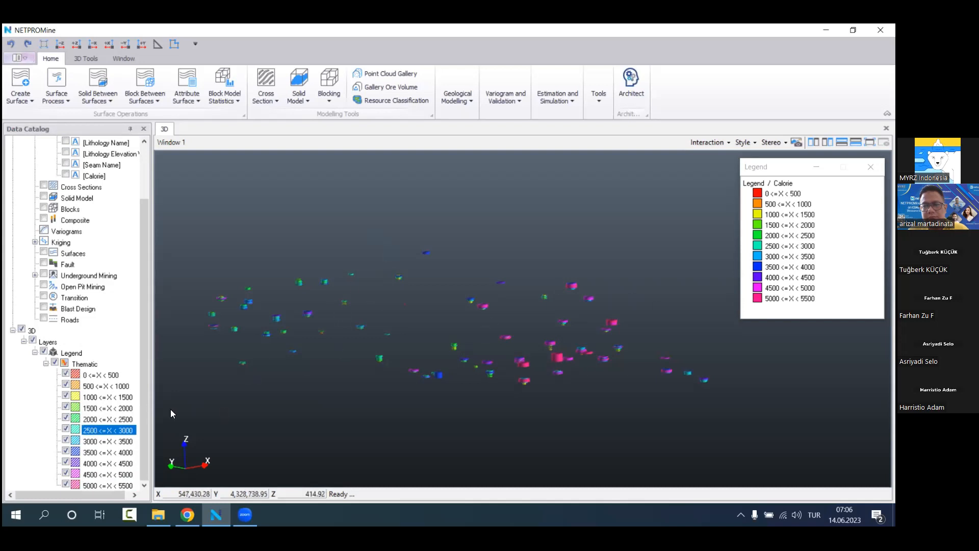
left_click(121, 464)
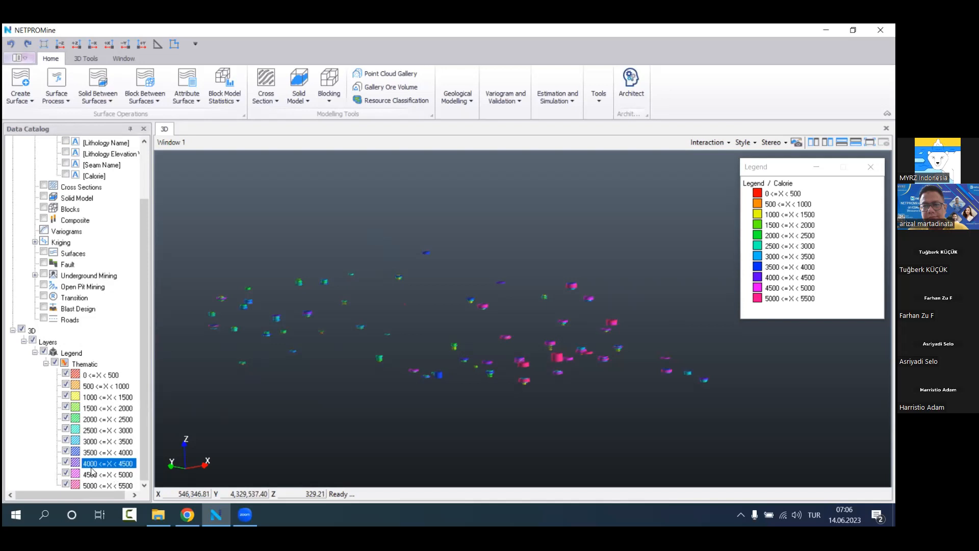
left_click(101, 485)
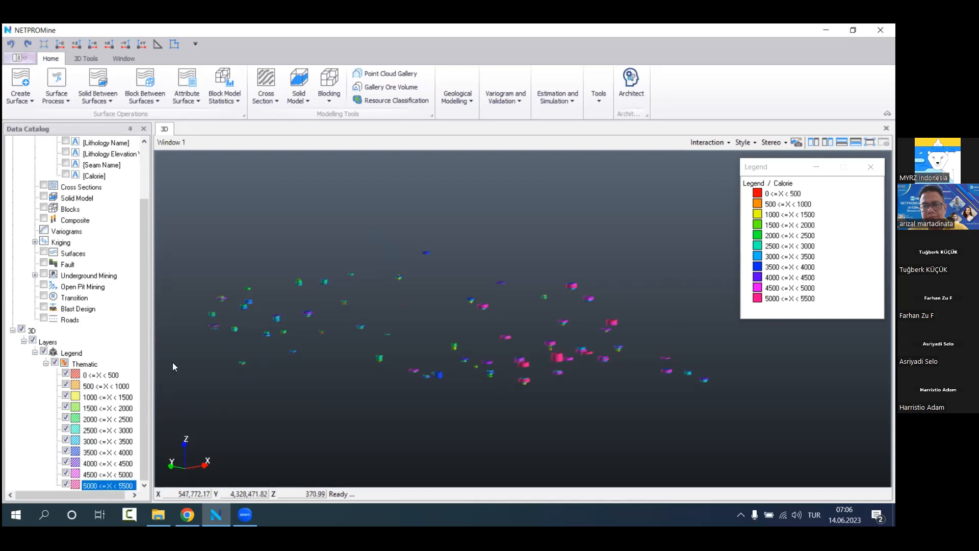
Step: Hide the 3D layers with the calorie samples and show the Ungrouped bore holes again
scroll(77, 294, "up", 1)
scroll(77, 296, "up", 1)
left_click(21, 397)
left_click(54, 174)
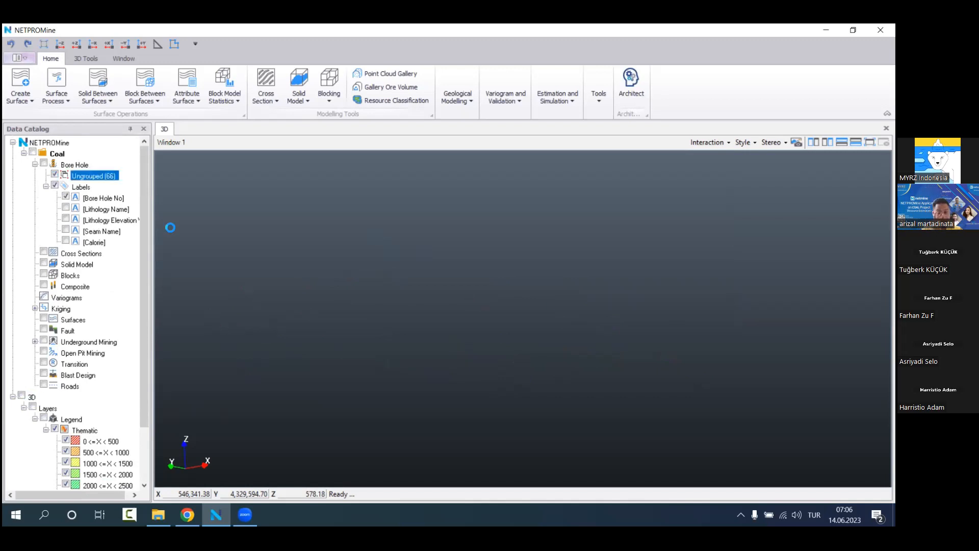
left_click_drag(435, 304, 426, 251)
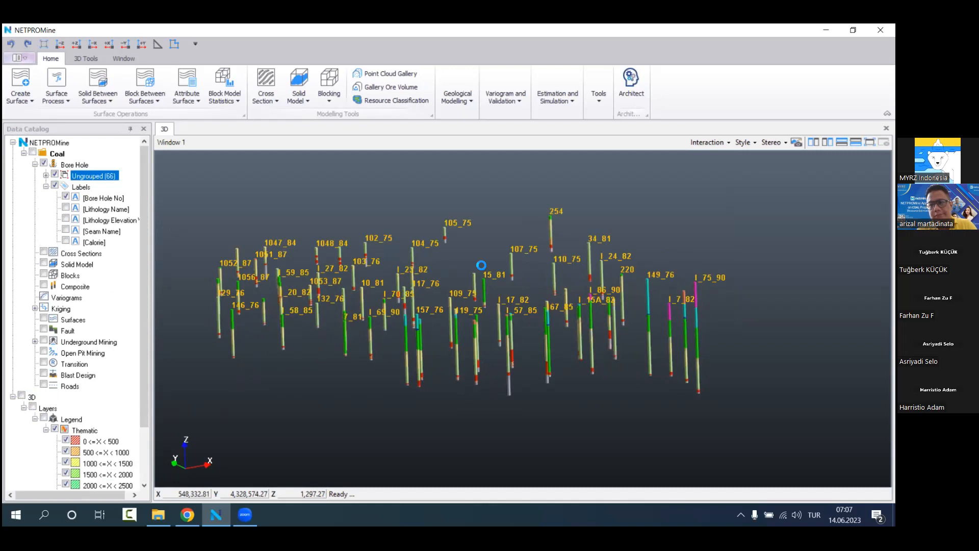
Step: Calculate the Coal project's Length statistics for the Calorie attribute, without filtering by bore hole group or lithology
left_click(109, 151)
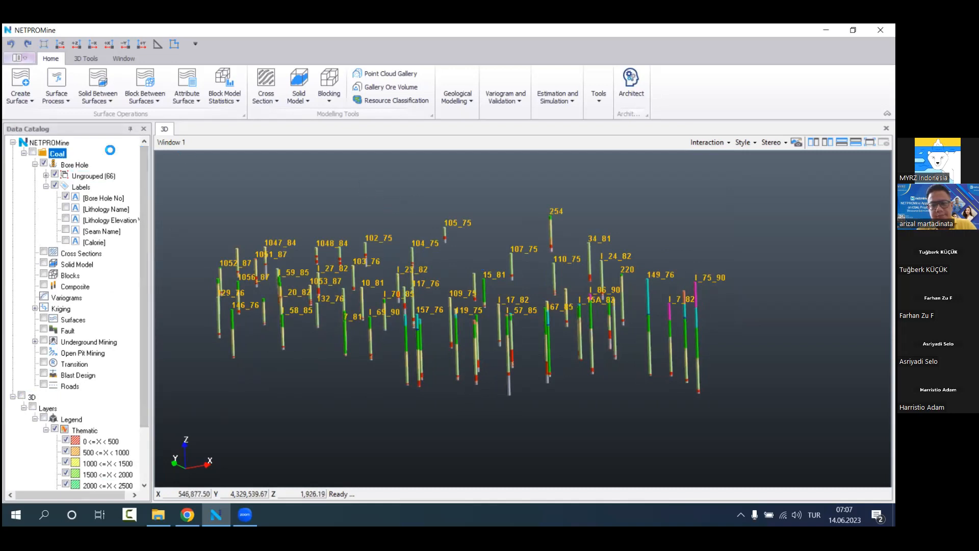
right_click(110, 151)
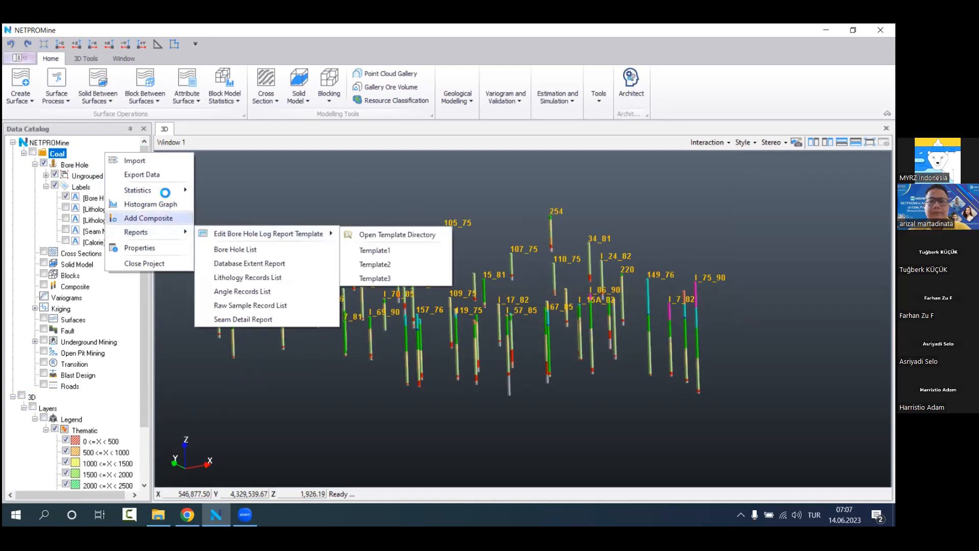
mouse_move(165, 191)
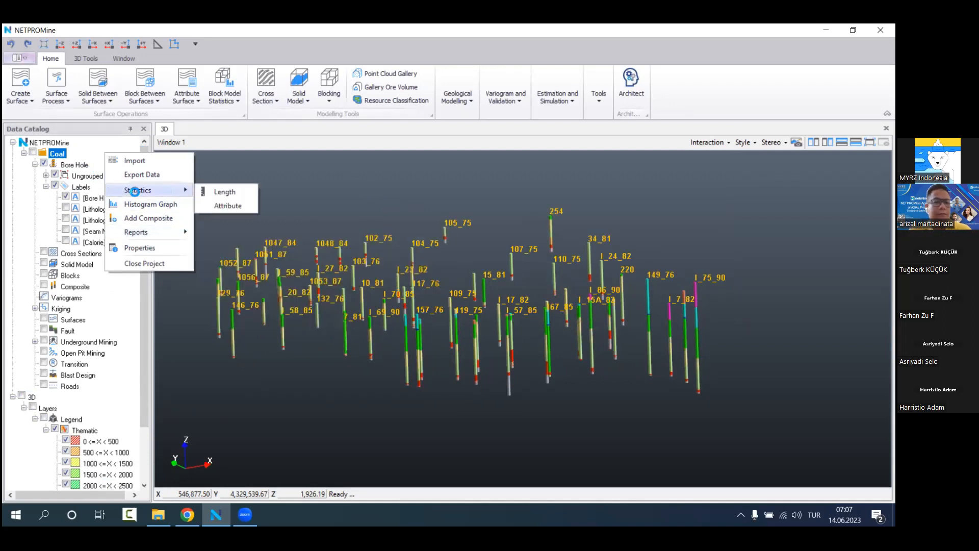
left_click(210, 191)
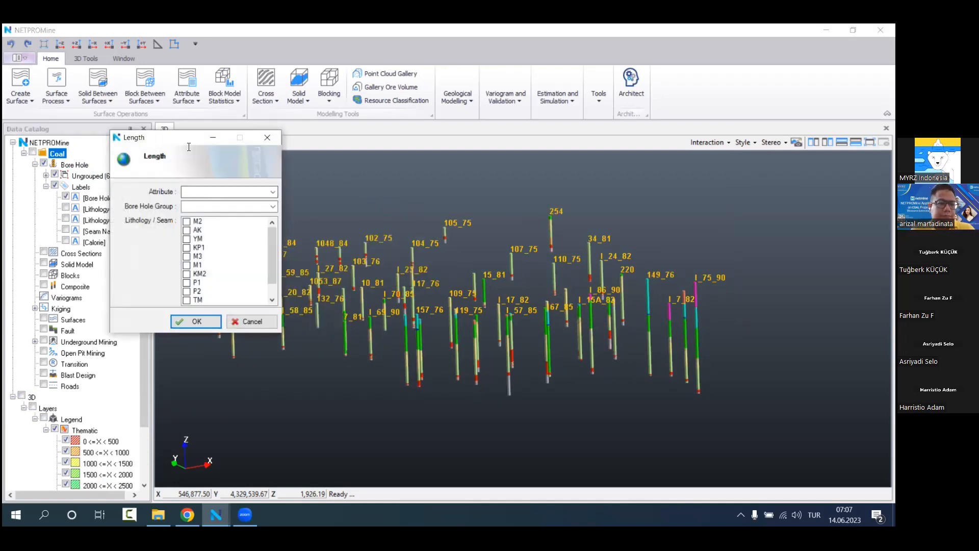
left_click(323, 207)
left_click(313, 218)
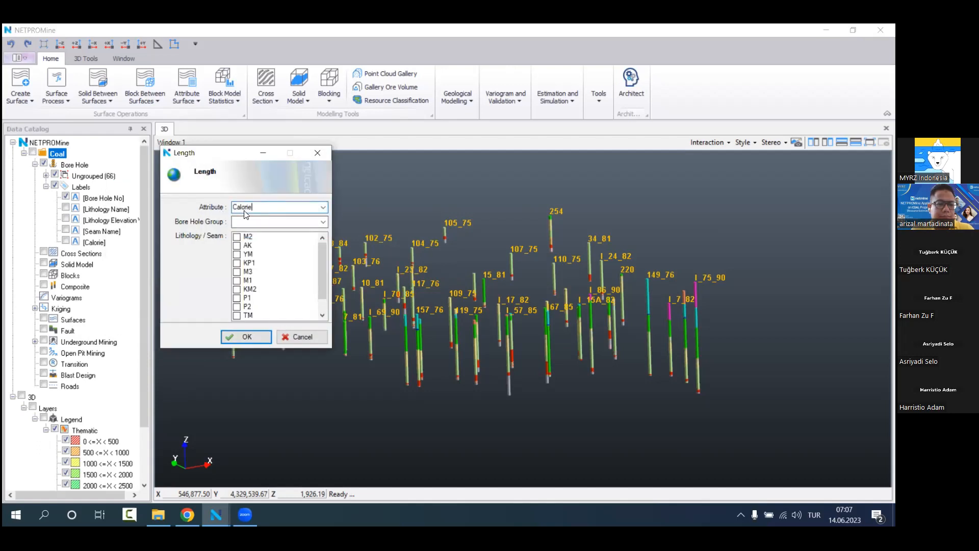
left_click(260, 334)
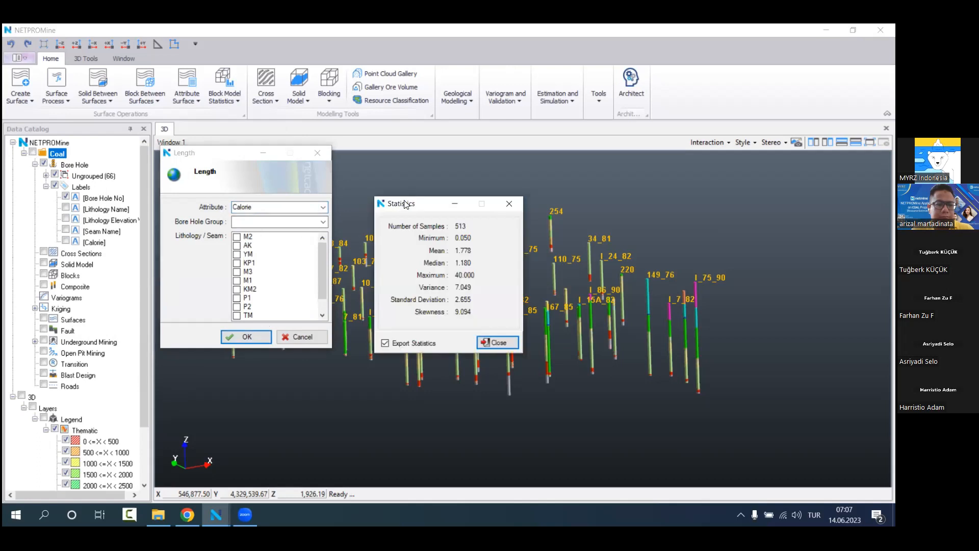
Step: Review the calorie length statistics beside their settings, and close both the results and the Length dialog
left_click_drag(407, 204, 371, 156)
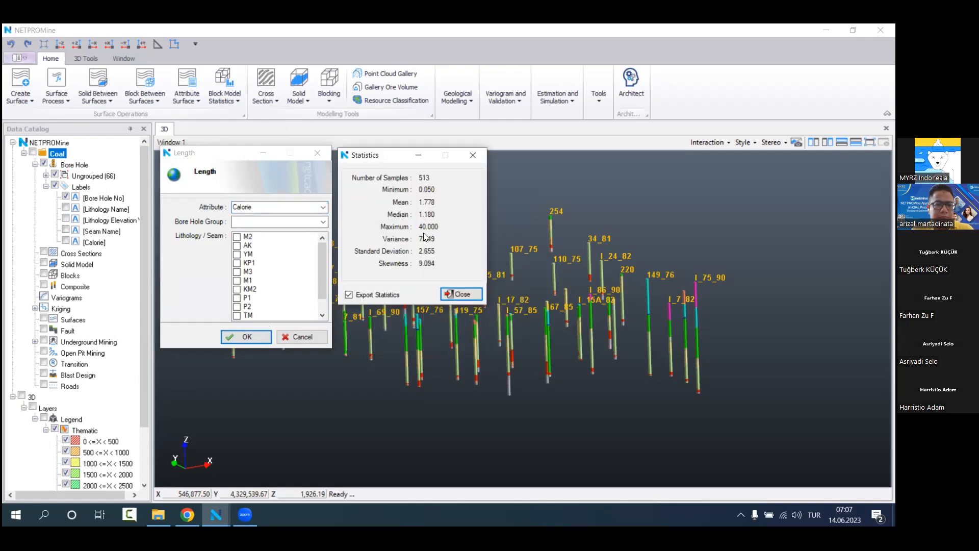
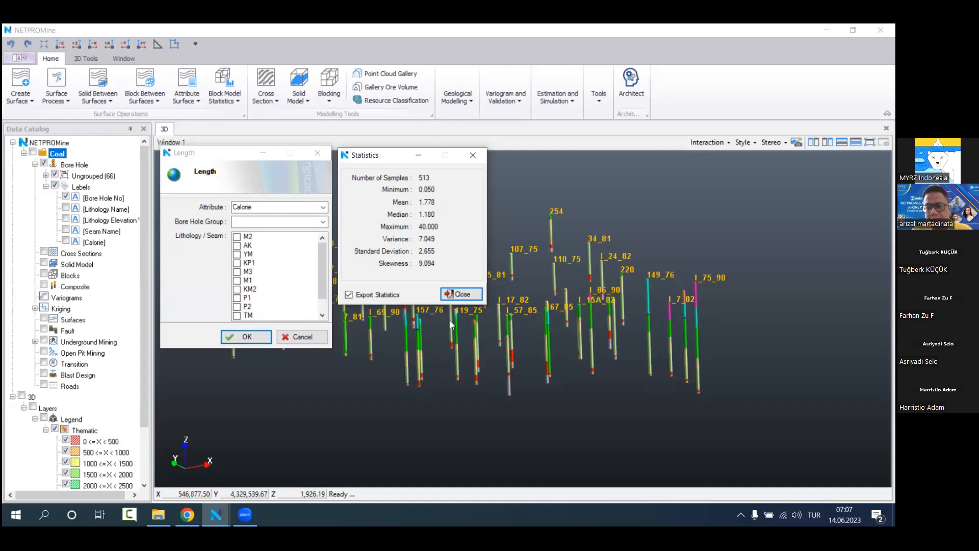
left_click(473, 160)
left_click(318, 154)
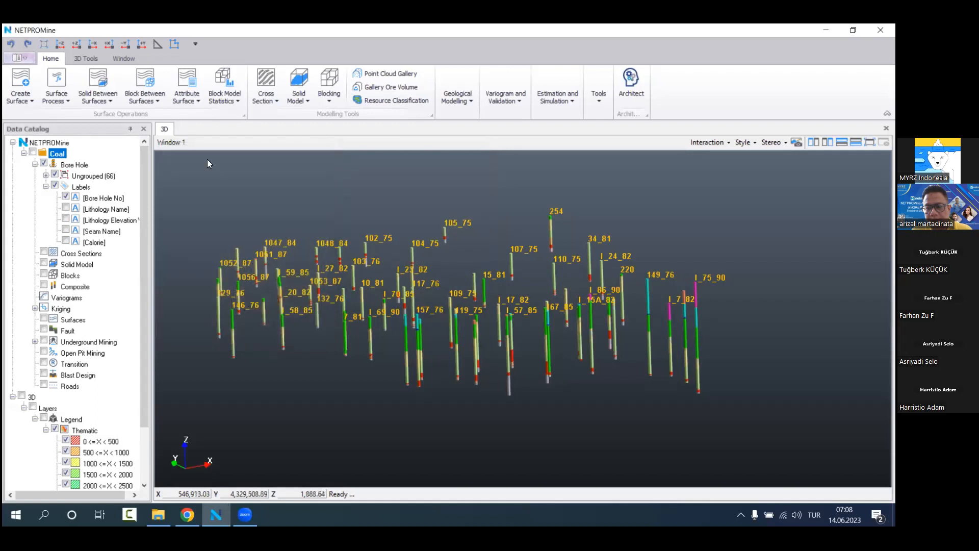
Step: Calculate the Coal project's Attribute statistics for Calorie without bore hole group or lithology filters, review them and close both dialogs
right_click(89, 156)
mouse_move(153, 191)
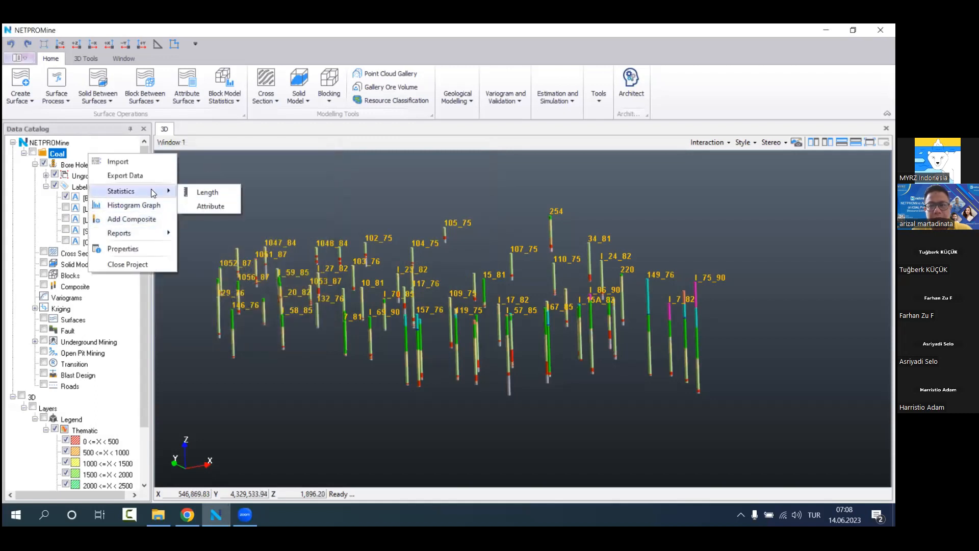
left_click(202, 207)
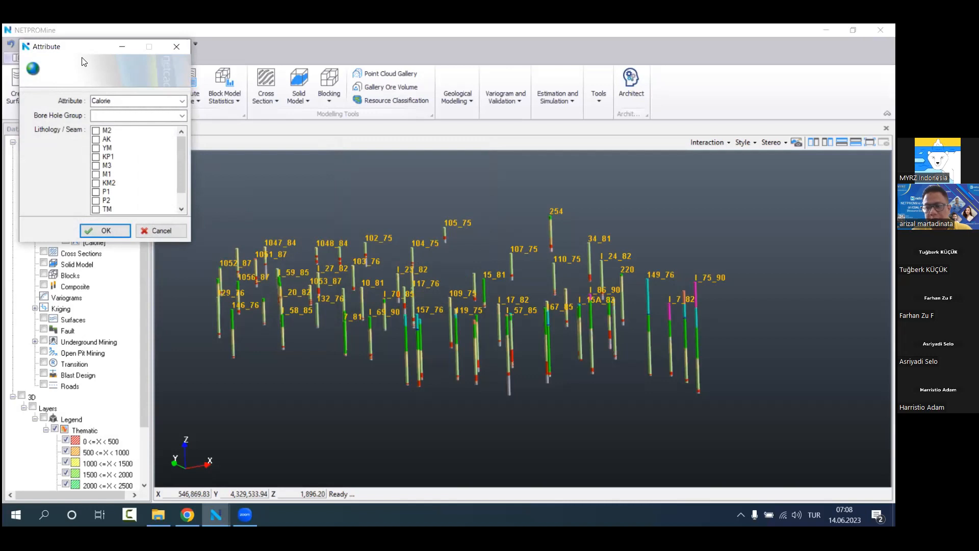
left_click(270, 218)
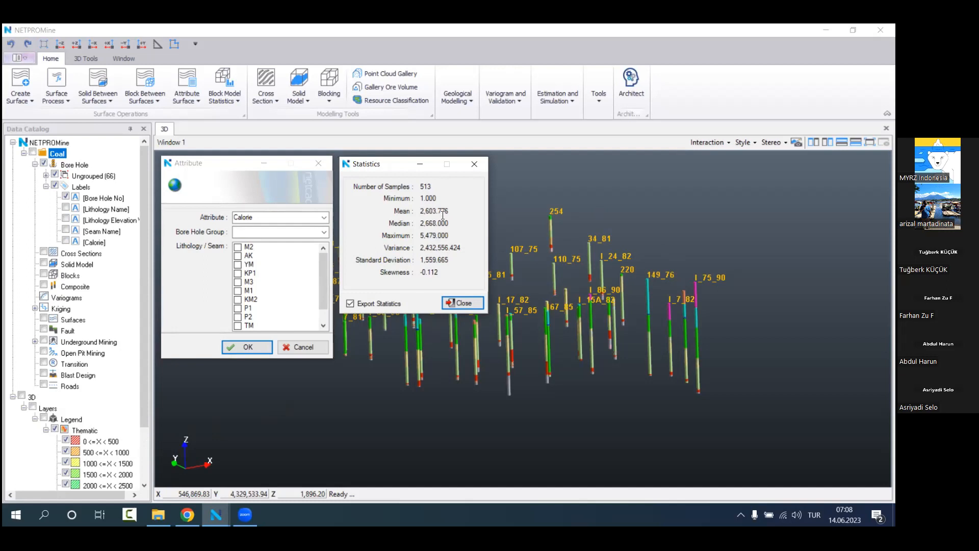
left_click(474, 164)
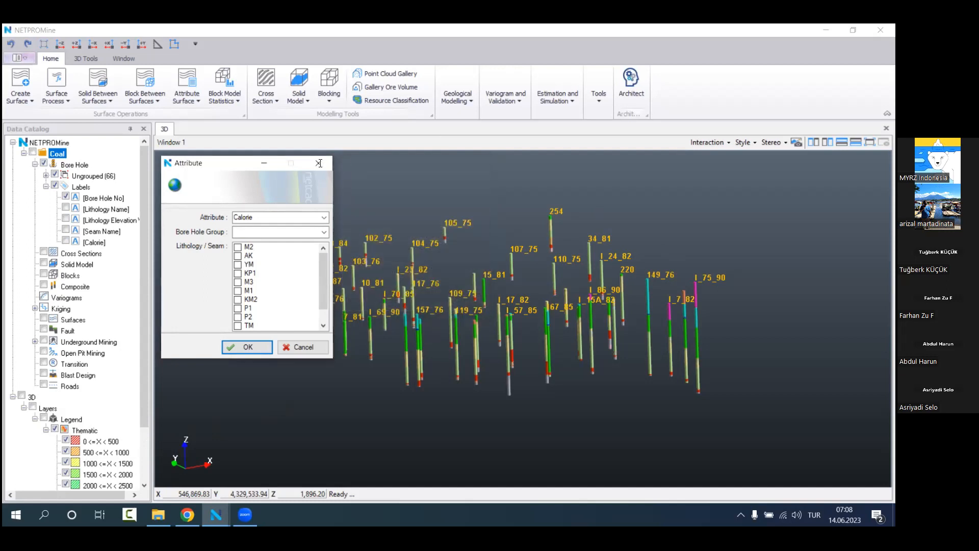
left_click(318, 163)
Step: Create a histogram graph of the Coal project's Calorie attribute for a bore hole group
right_click(80, 153)
mouse_move(162, 191)
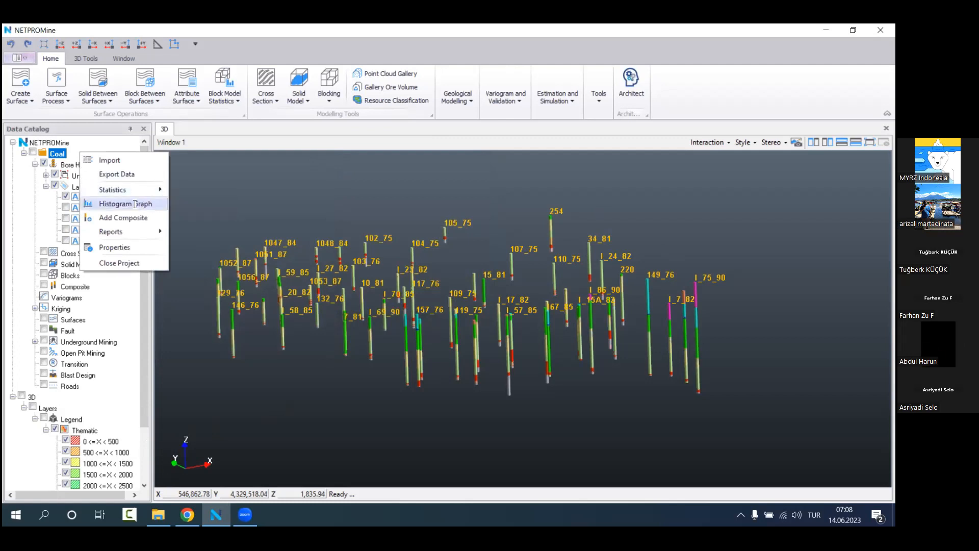
left_click(135, 204)
left_click(527, 276)
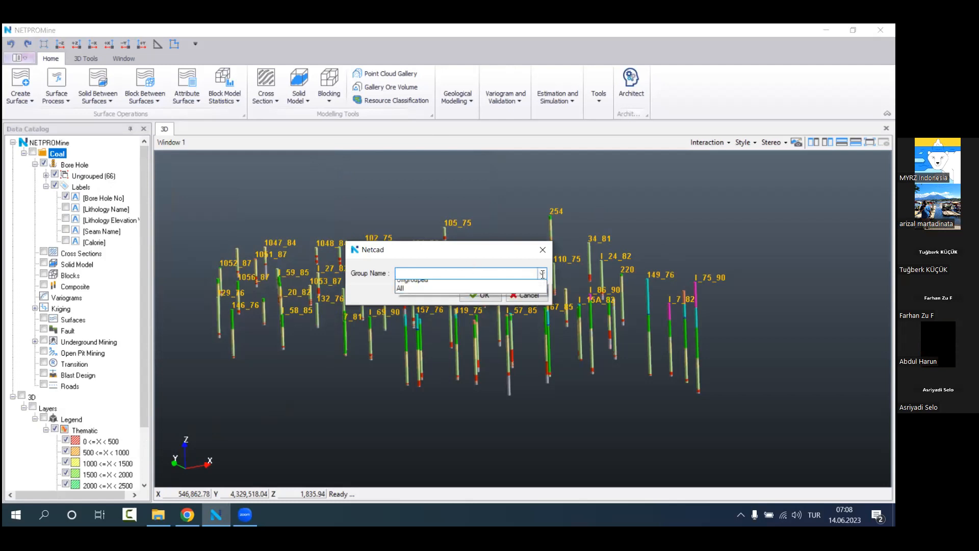
left_click(408, 284)
left_click(480, 294)
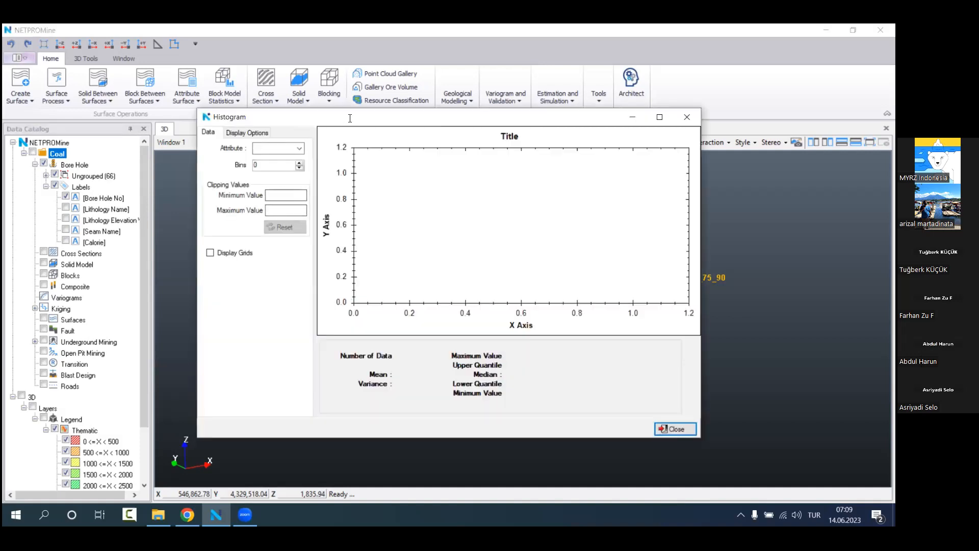
left_click_drag(350, 117, 313, 157)
left_click(261, 188)
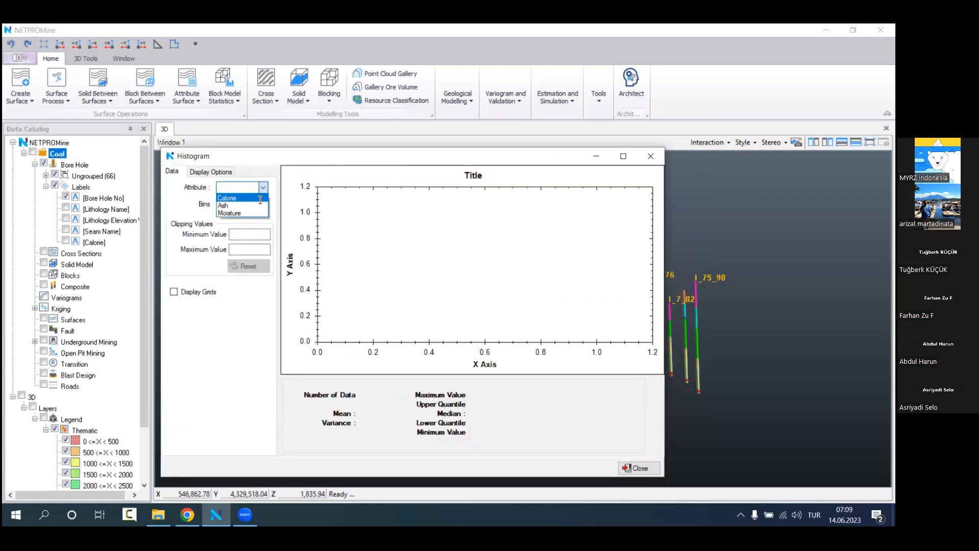
left_click(260, 198)
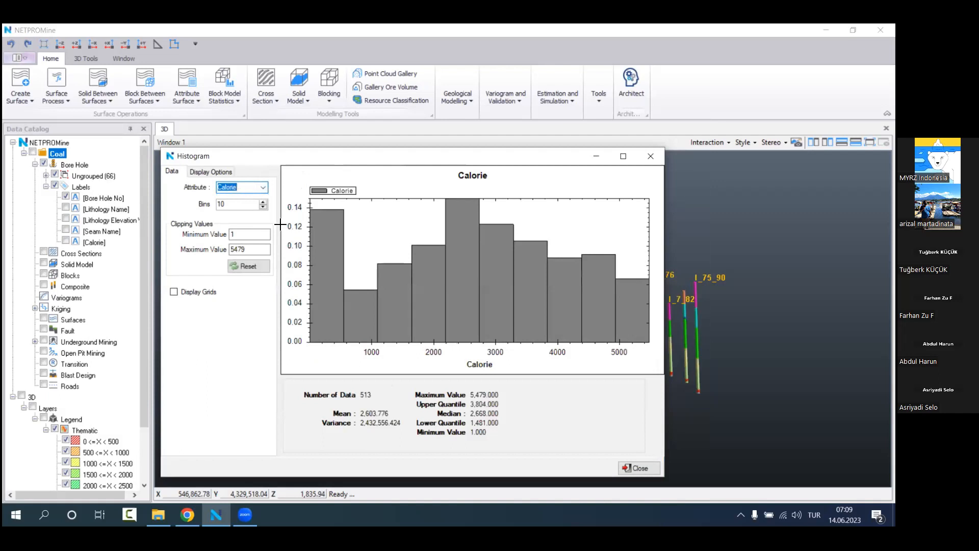
Step: Examine the Calorie histogram's full distribution and its summary statistics, and close the histogram
scroll(404, 250, "down", 2)
middle_click_drag(468, 262, 430, 275)
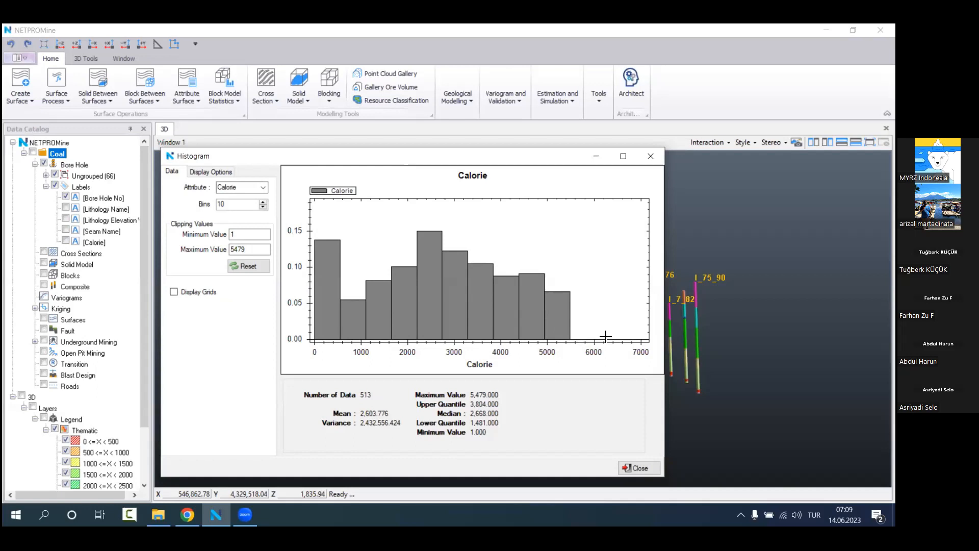
scroll(571, 322, "down", 2)
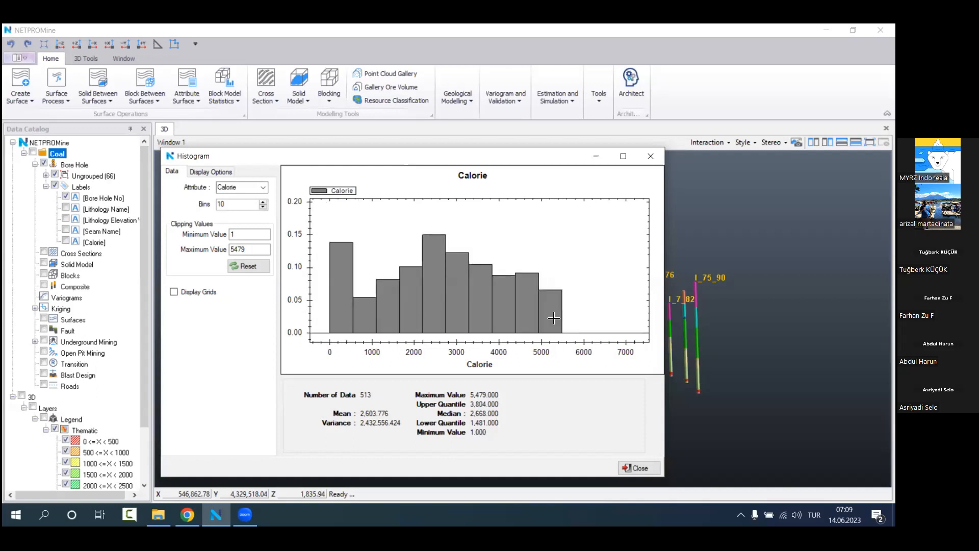
middle_click_drag(498, 298, 452, 320)
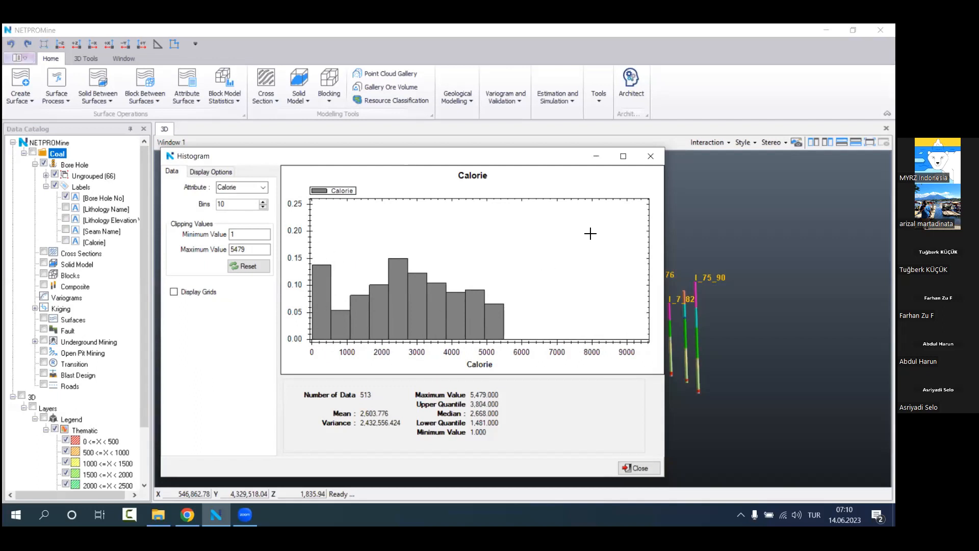
left_click(651, 156)
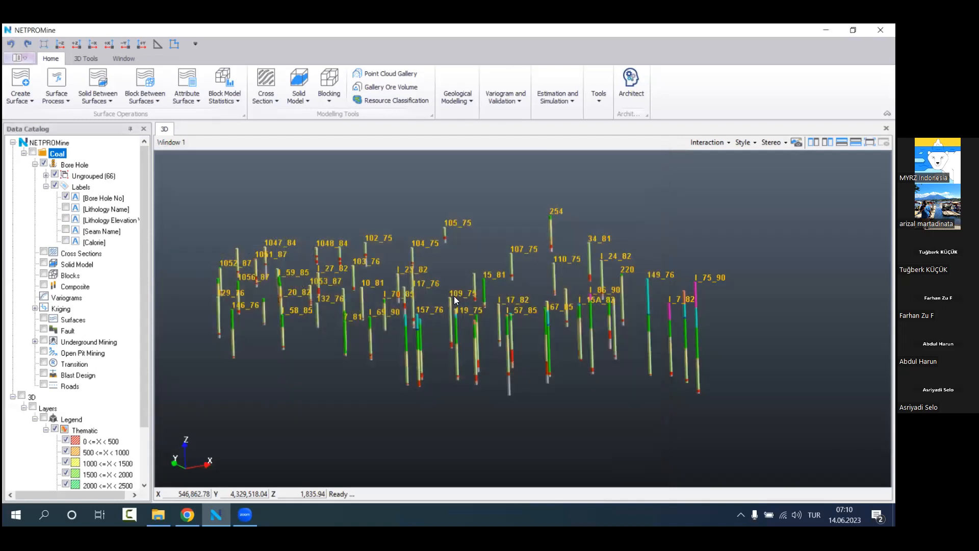
scroll(454, 295, "down", 2)
middle_click_drag(454, 295, 468, 293)
scroll(470, 293, "up", 2)
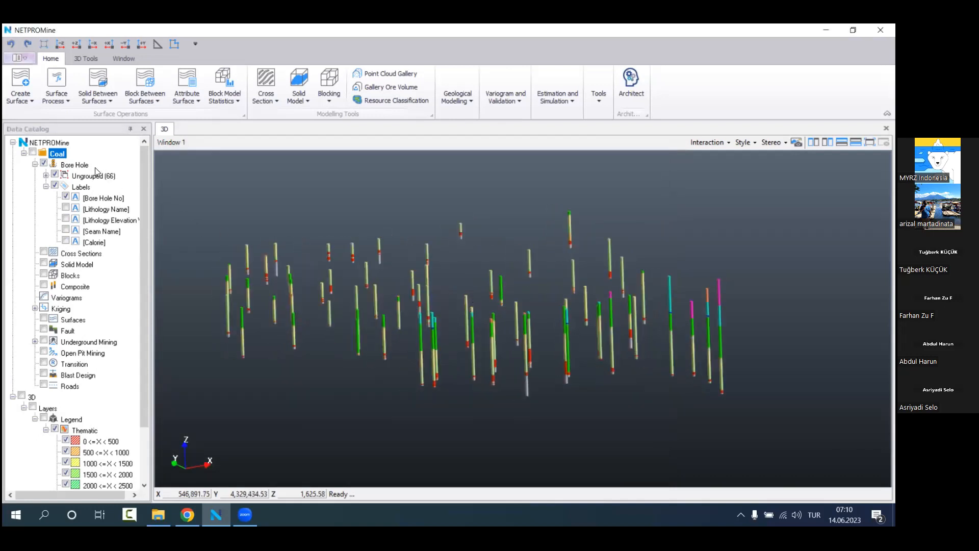
right_click(87, 154)
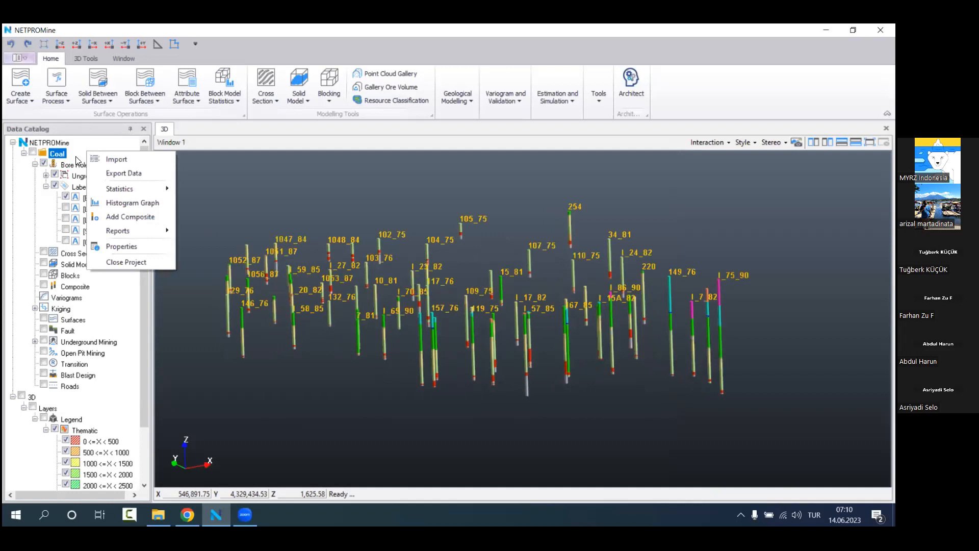
mouse_move(152, 191)
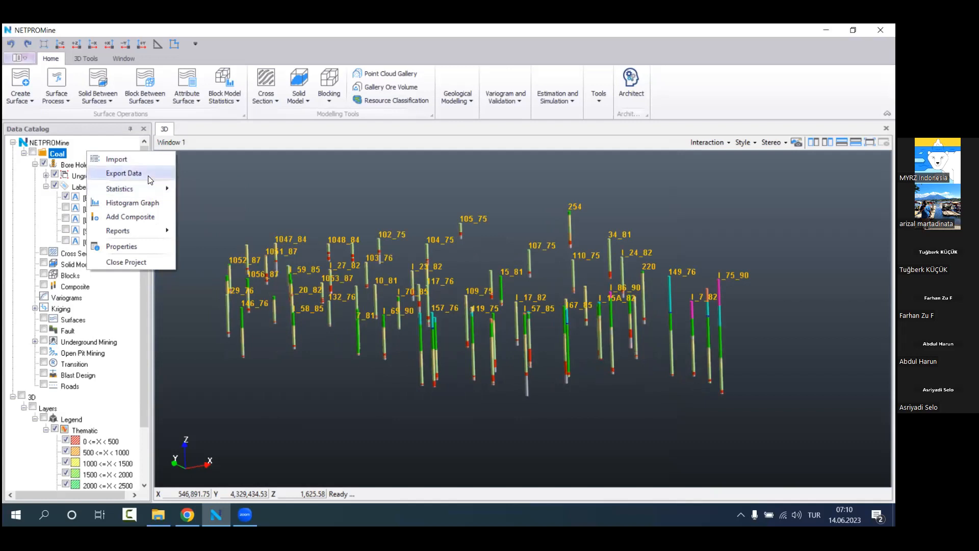
left_click(475, 267)
middle_click_drag(477, 270, 497, 279)
scroll(495, 264, "up", 2)
mouse_move(494, 264)
left_mouse_down()
mouse_move(444, 266)
mouse_move(500, 252)
mouse_move(485, 258)
mouse_move(494, 278)
left_mouse_up()
scroll(484, 283, "down", 2)
scroll(483, 282, "up", 2)
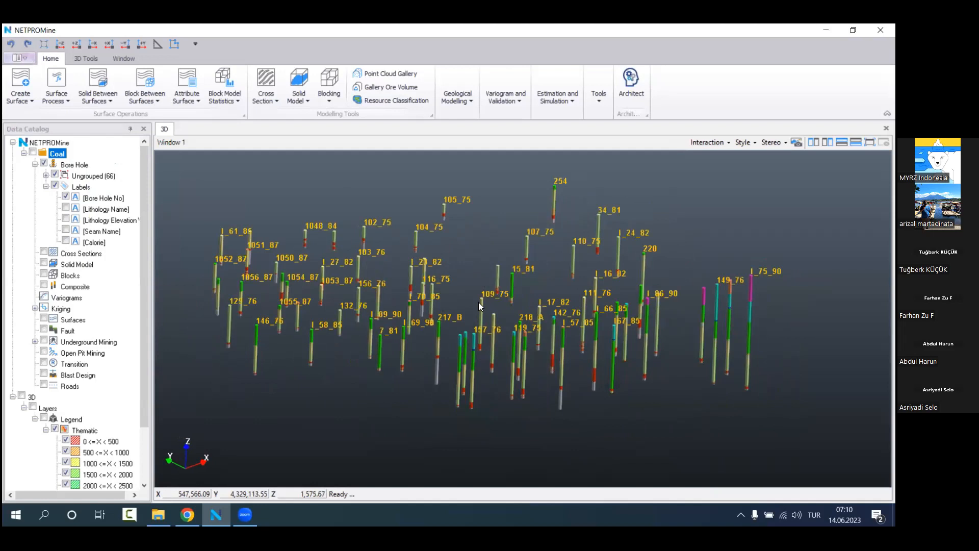
Step: Try selecting Collar, Geology, Survey and Raw Sample Records for the Coal project's data export, and leave without exporting
right_click(89, 154)
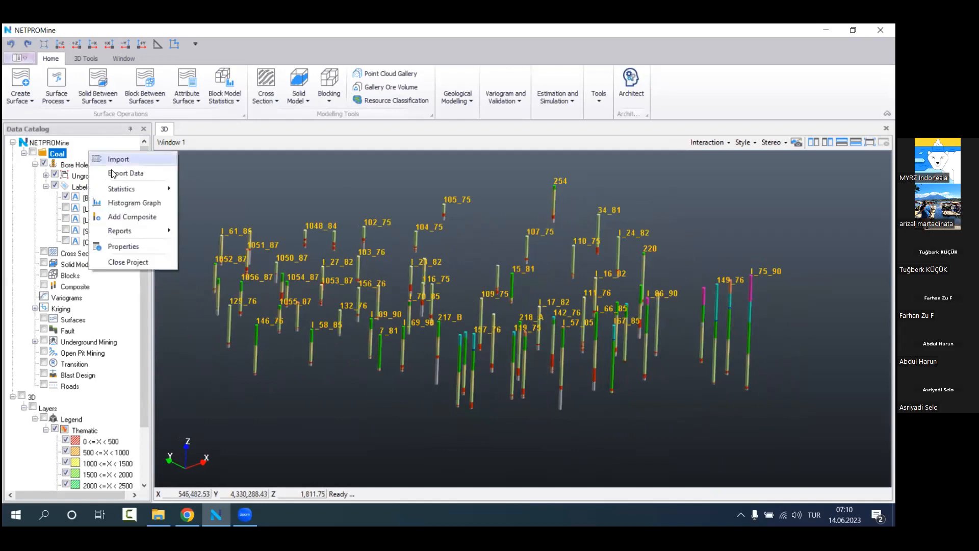
left_click(160, 176)
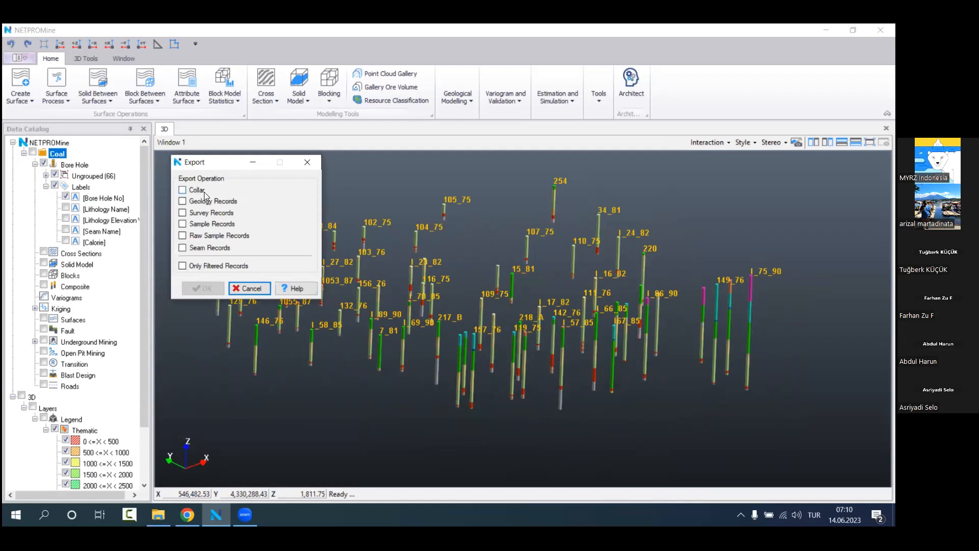
left_click(204, 191)
left_click(212, 202)
left_click(214, 213)
left_click(229, 235)
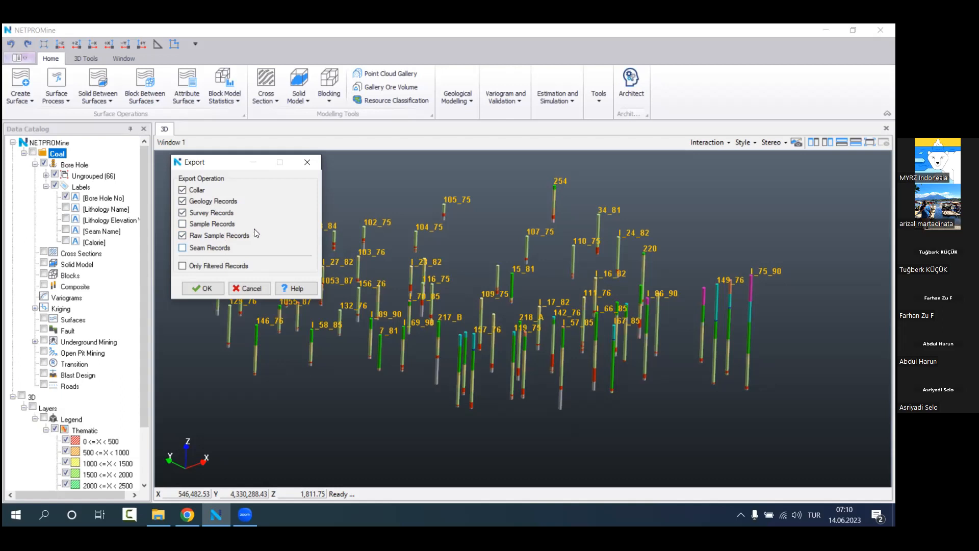
left_click(311, 162)
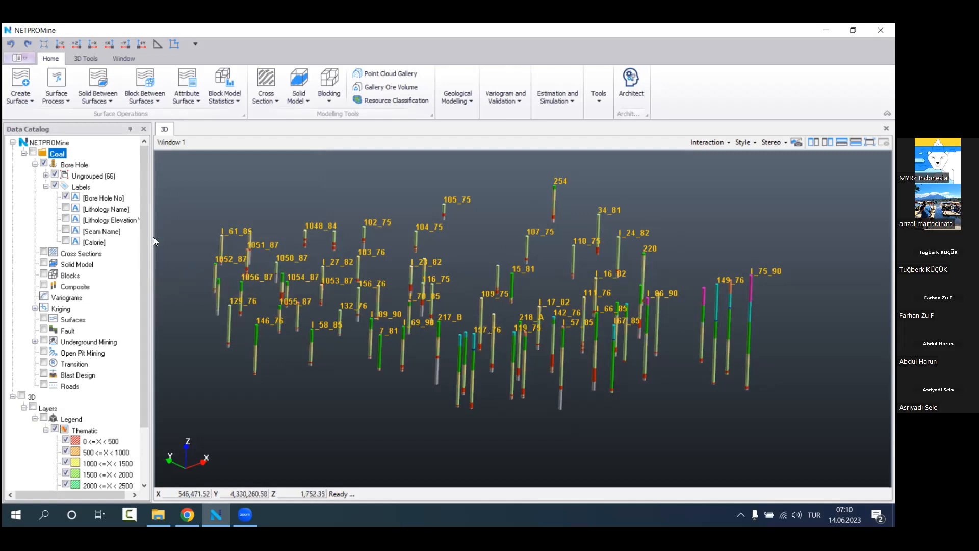
right_click(65, 154)
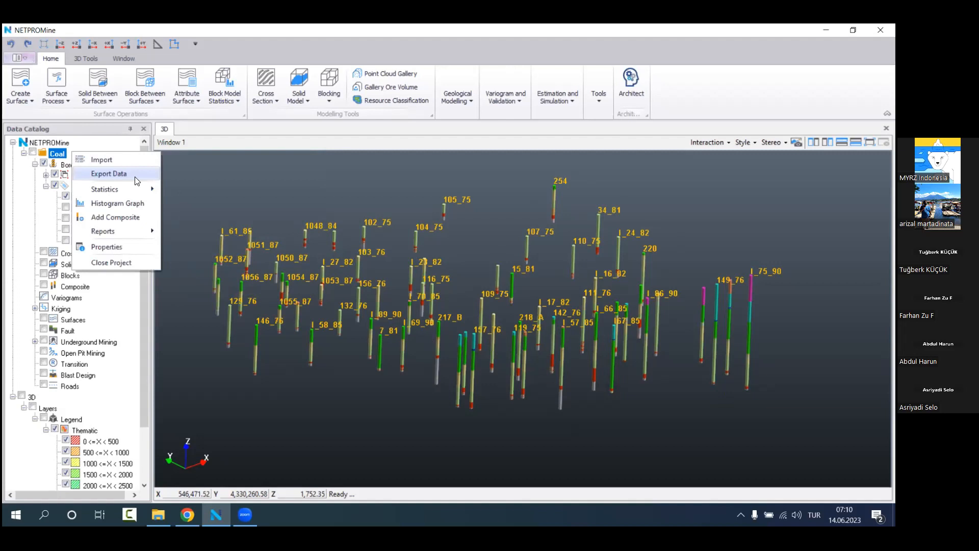
mouse_move(155, 237)
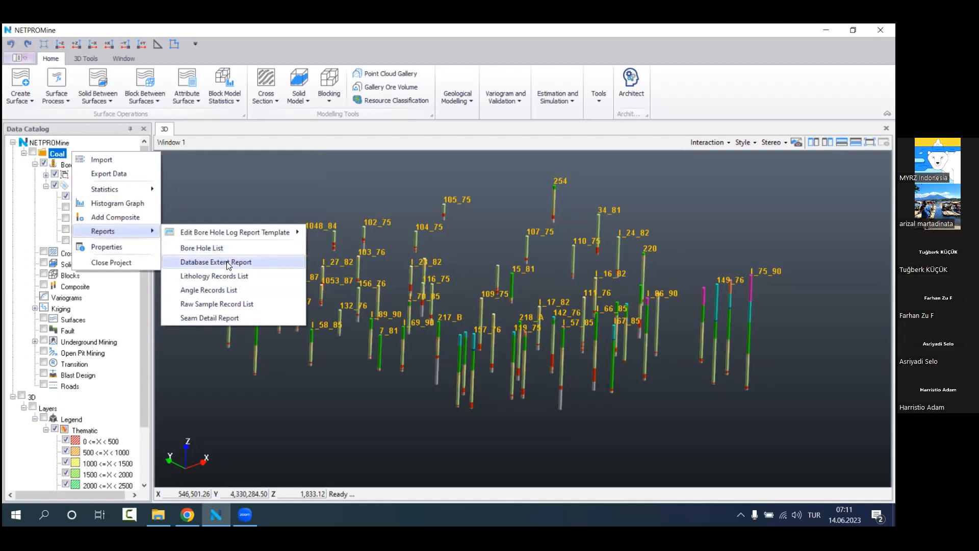
left_click(13, 182)
Step: Open the bore hole filter and include all lithologies, with Show Lithologies turned off
right_click(112, 165)
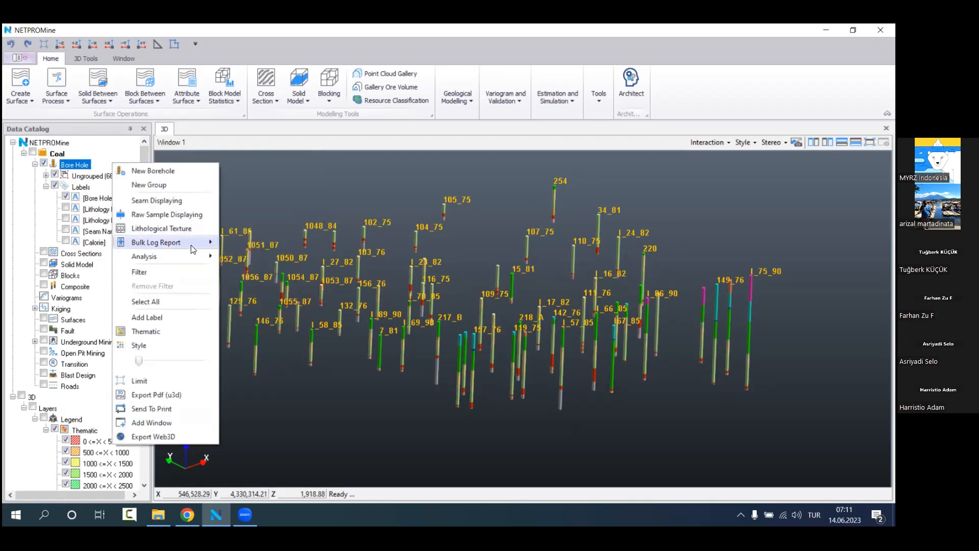
mouse_move(195, 261)
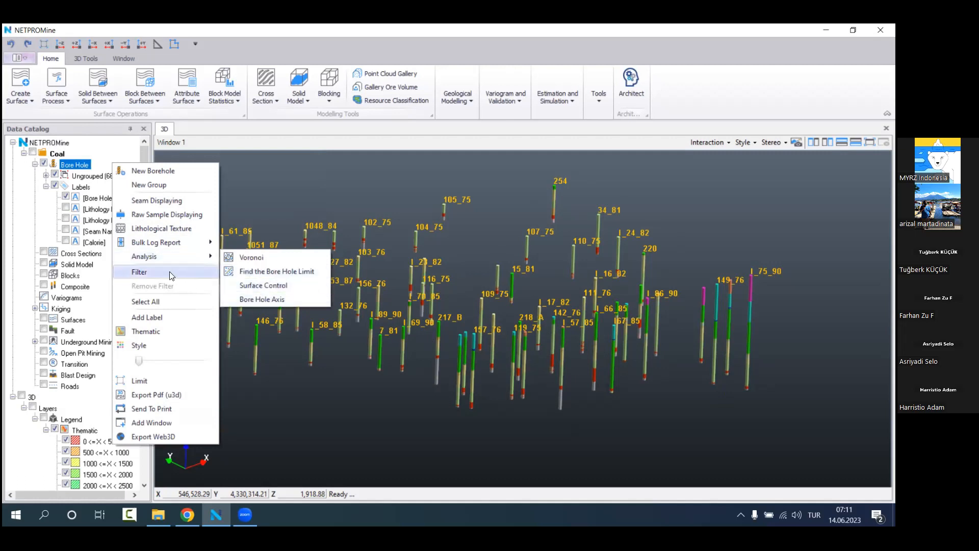
left_click(179, 275)
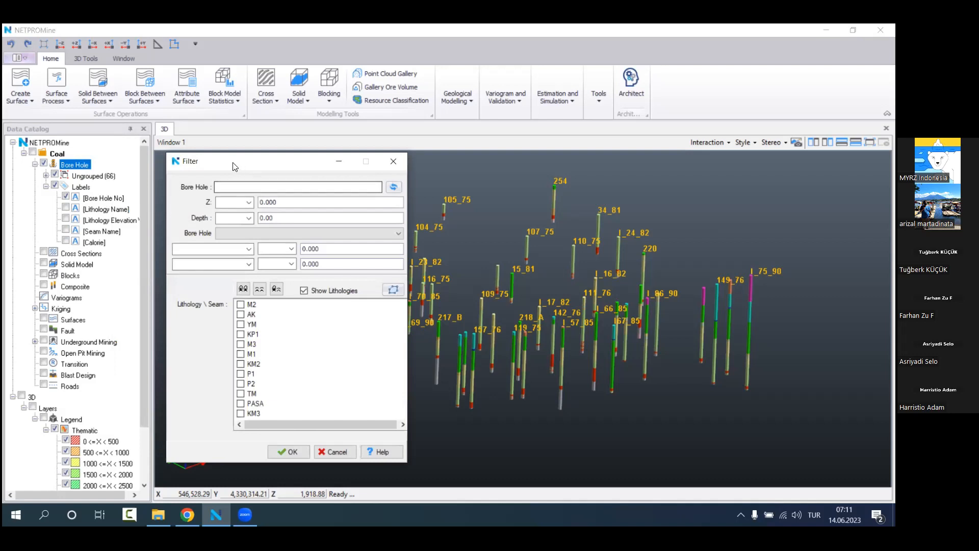
left_click_drag(234, 166, 226, 169)
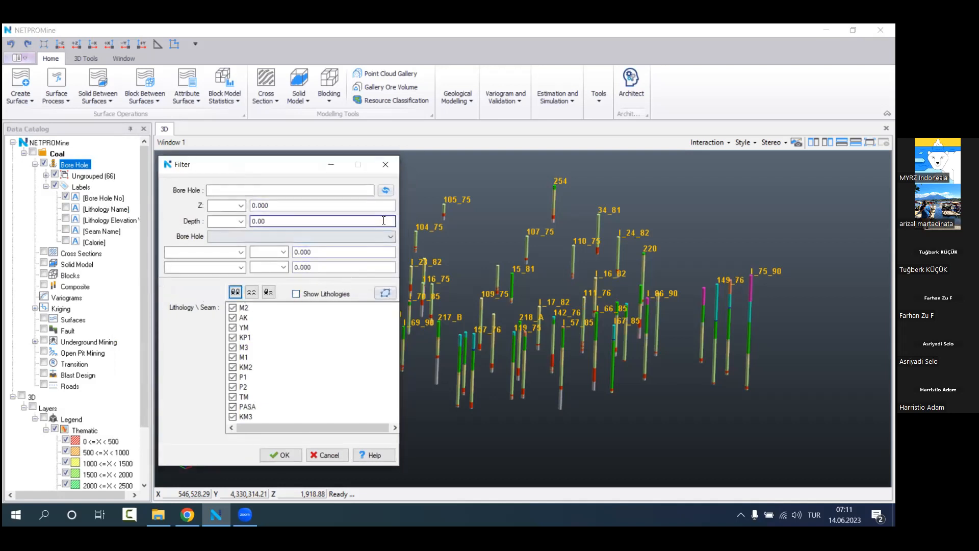
Step: Set both attribute conditions of the filter to Calorie's Weighted Average, using > for the first and < for the second
left_click(241, 252)
left_click(238, 271)
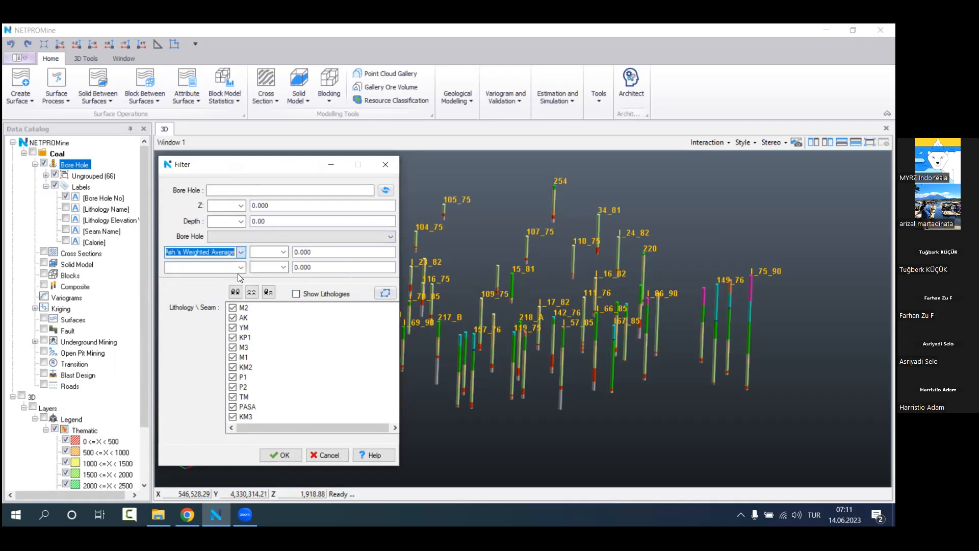
left_click(242, 255)
left_click(242, 254)
left_click(240, 267)
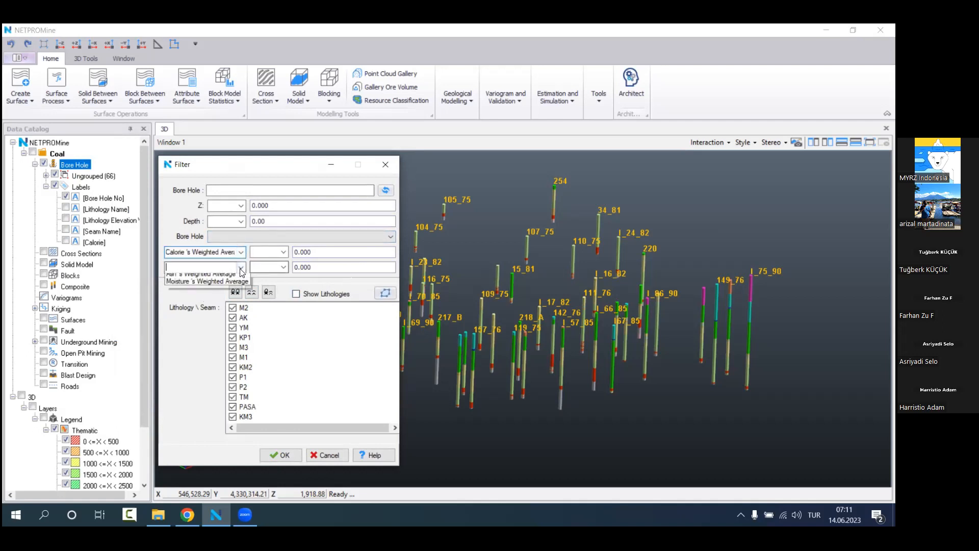
left_click(235, 287)
left_click(284, 252)
left_click(265, 276)
left_click(283, 267)
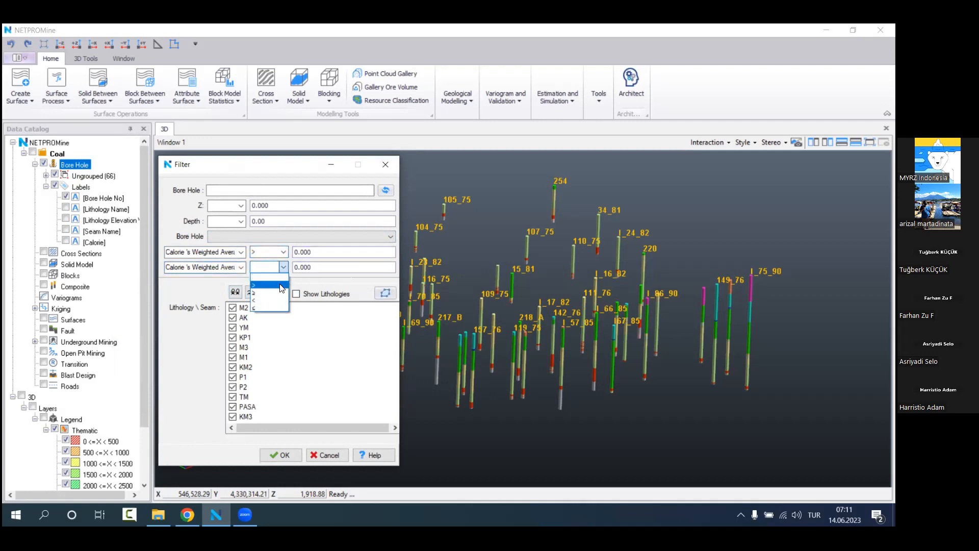
left_click(254, 275)
Step: Set the calorie limits to 2,000 for the lower and 4,000 for the upper condition, and apply the bore hole filter
left_click(318, 251)
left_click_drag(317, 251, 295, 254)
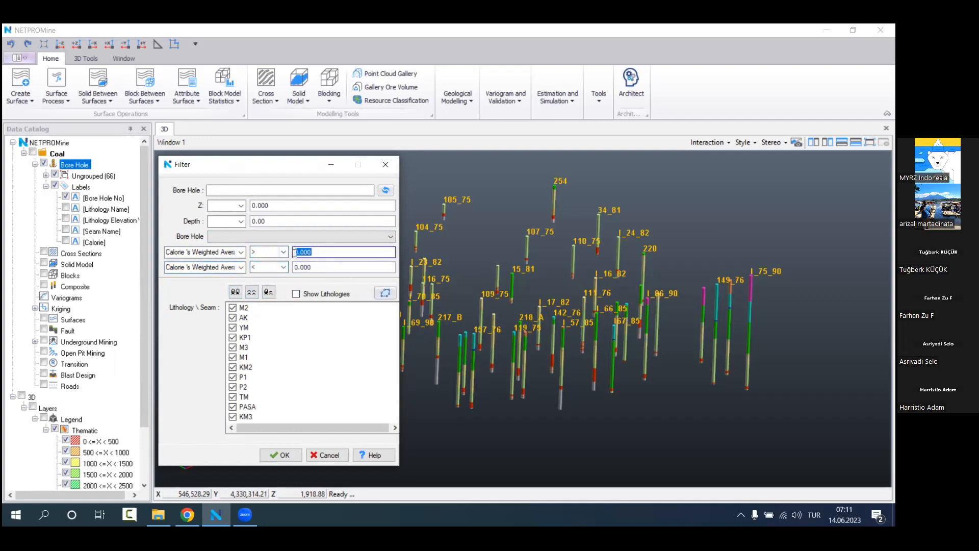
type("2")
left_click(356, 264)
type("4")
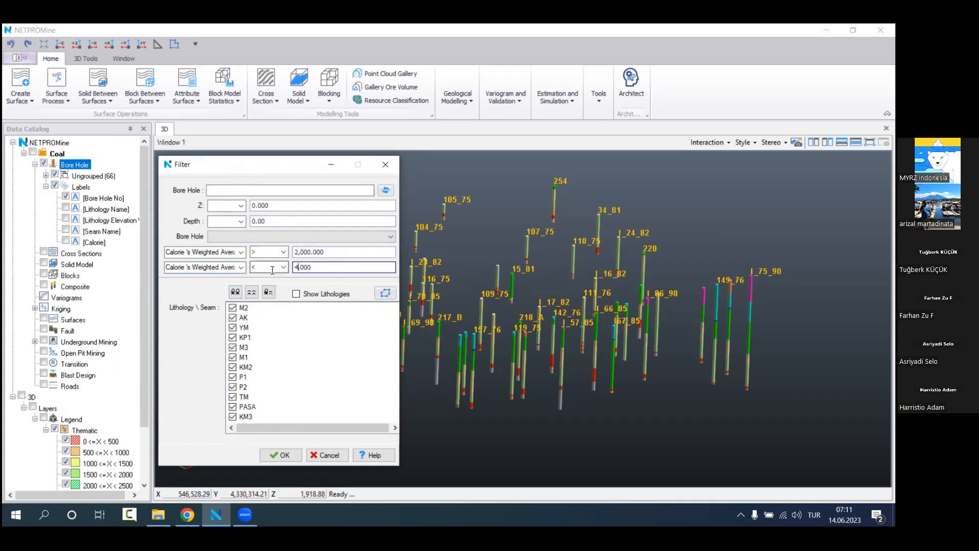
left_click(282, 455)
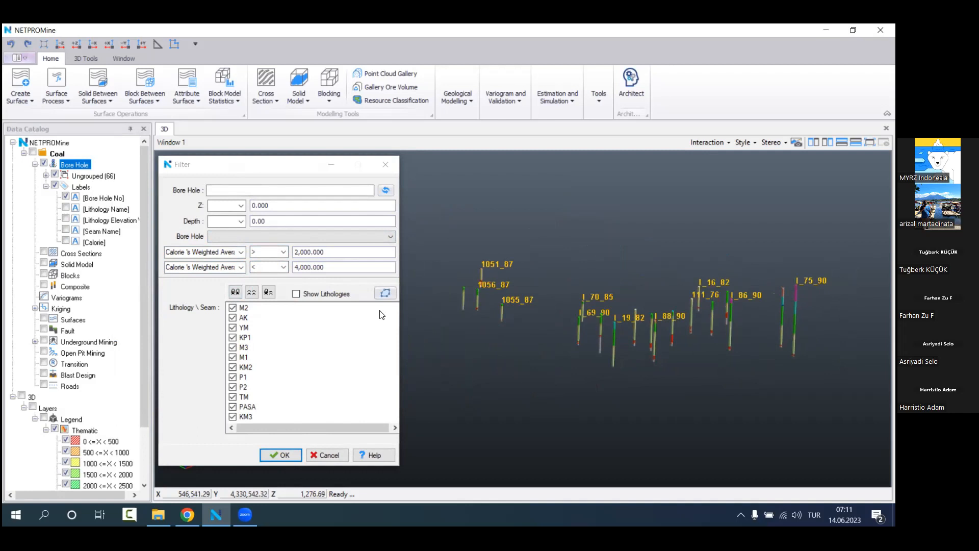
Step: Turn on Show Lithologies, restrict the filter to the KM2 lithology only, apply it and inspect the filtered intervals in 3D
left_click(234, 293)
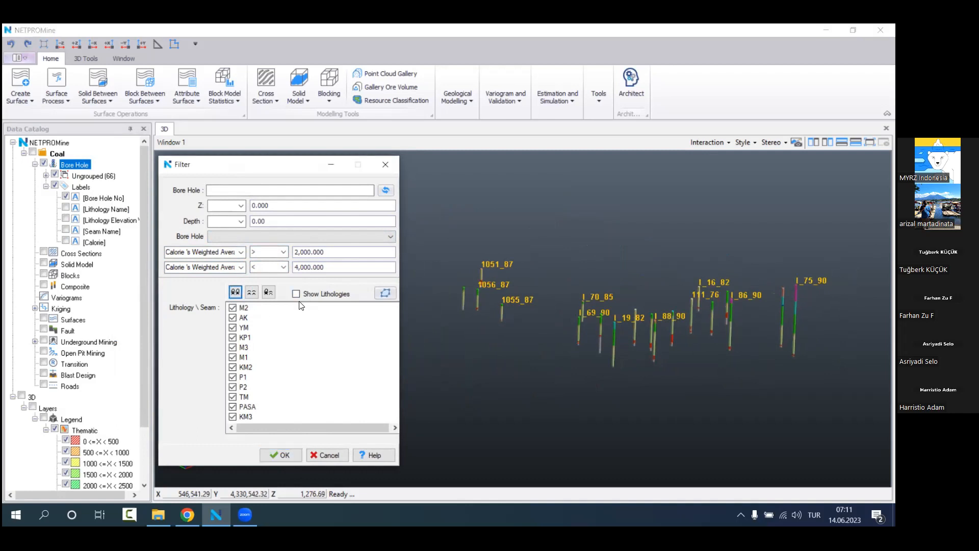
left_click(299, 295)
left_click(255, 293)
left_click_drag(651, 316, 515, 258)
left_click(291, 456)
left_click_drag(416, 333, 597, 308)
left_click_drag(519, 326, 617, 283)
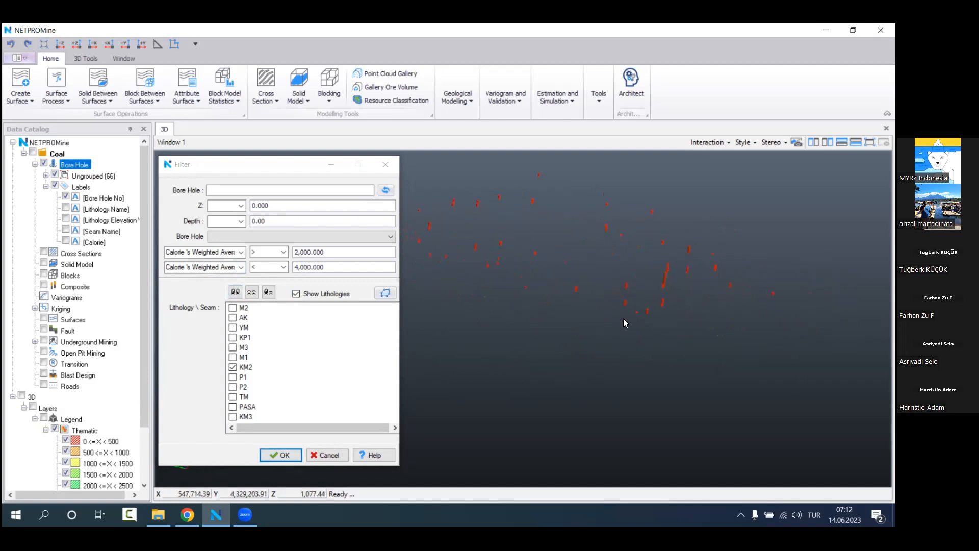
Step: Generate the bore hole axes through the bore hole analysis and display them with the KM2 intervals in 3D
left_click_drag(620, 321, 586, 311)
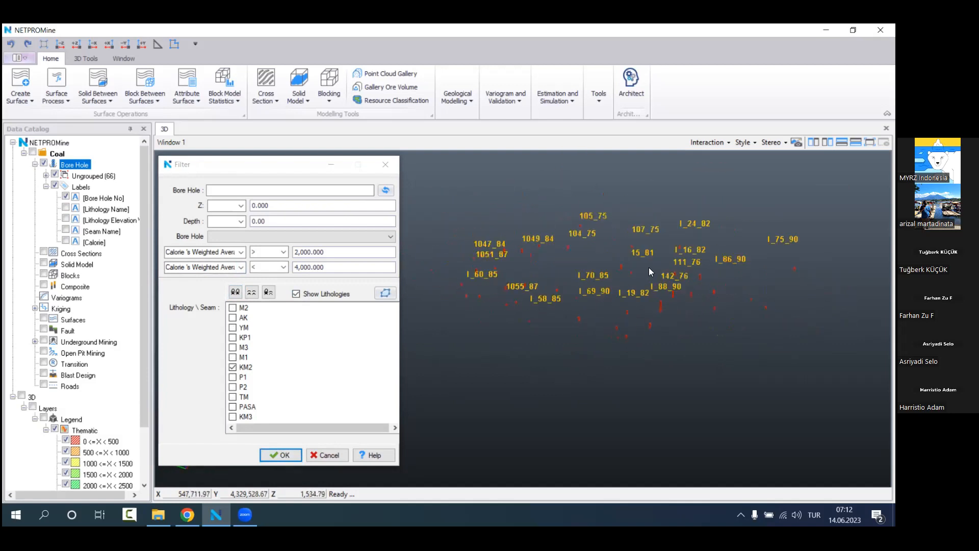
left_click_drag(649, 268, 646, 250)
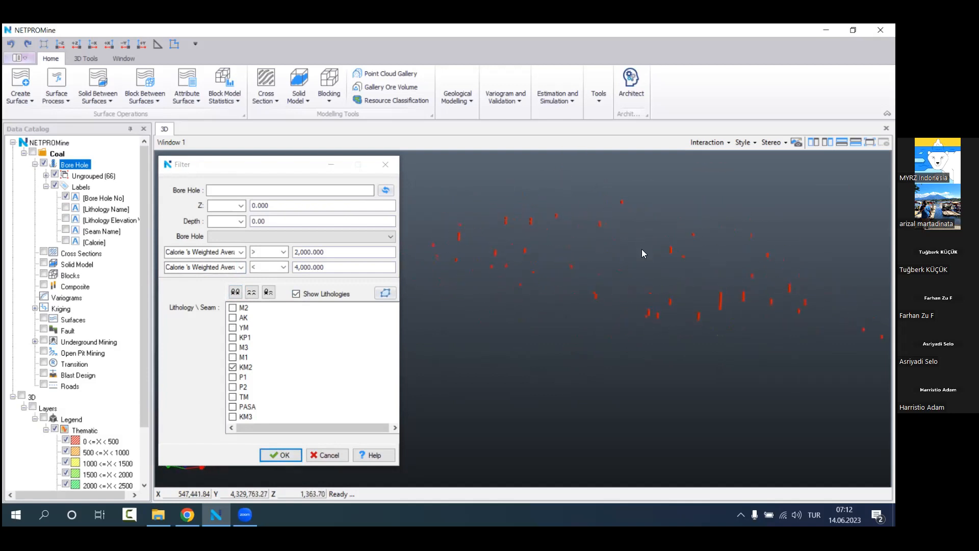
scroll(626, 275, "up", 5)
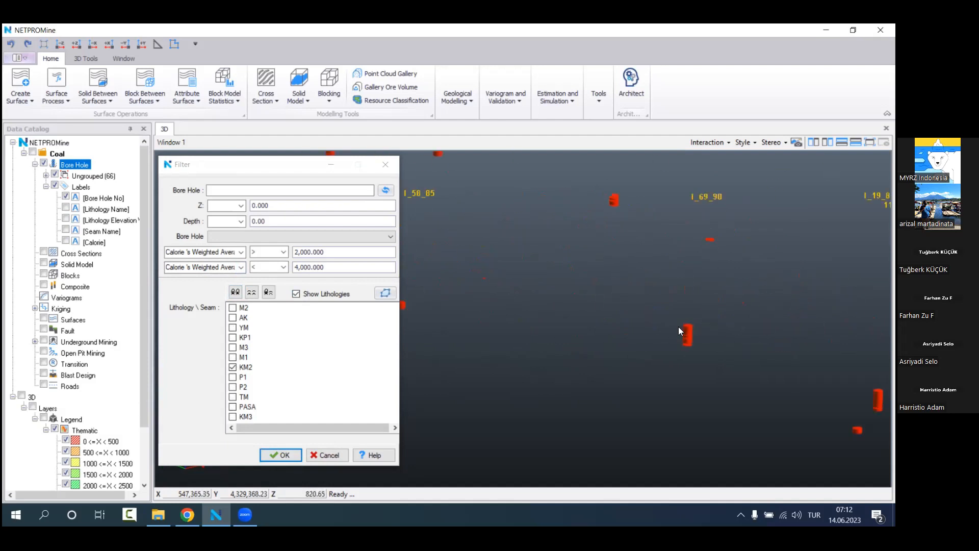
scroll(670, 354, "down", 5)
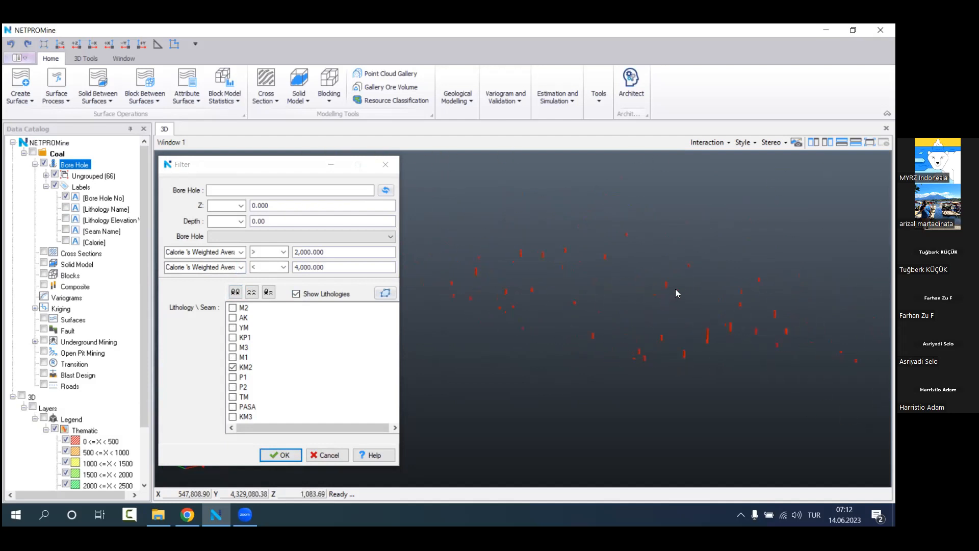
mouse_move(672, 301)
left_mouse_down()
mouse_move(648, 288)
mouse_move(669, 301)
left_mouse_up()
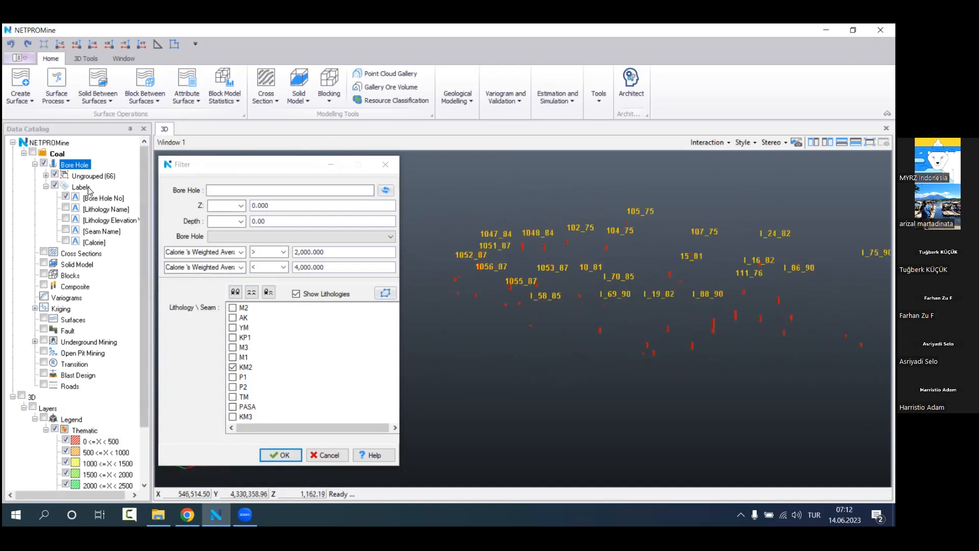
right_click(90, 167)
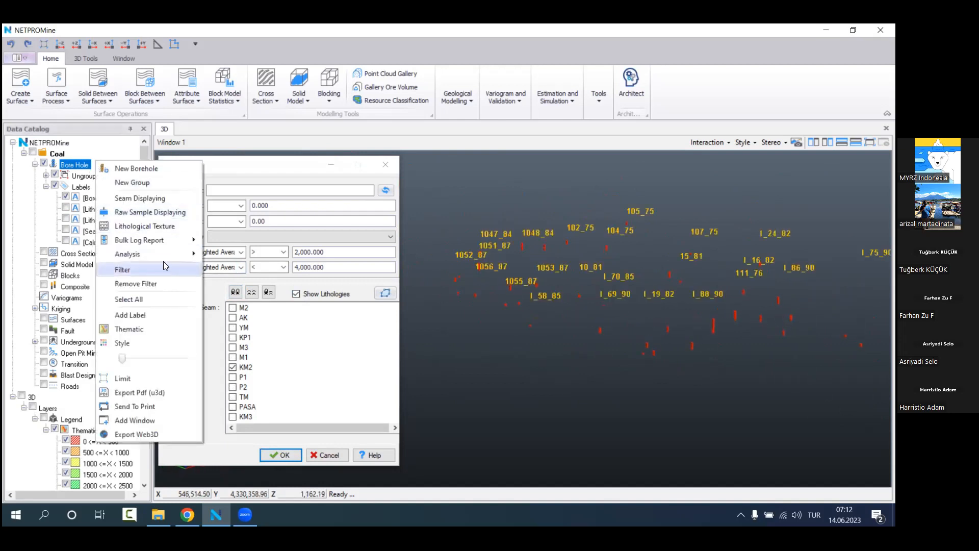
mouse_move(153, 253)
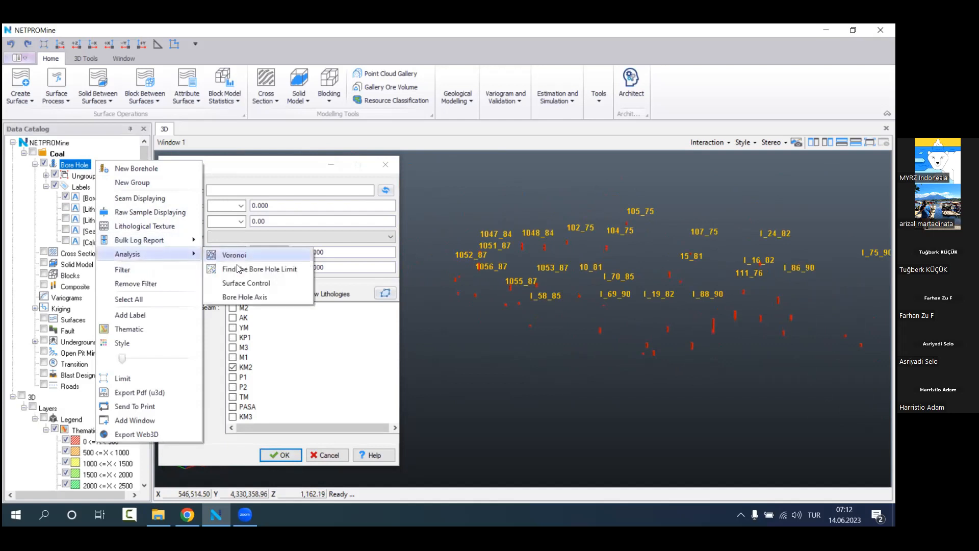
left_click(251, 297)
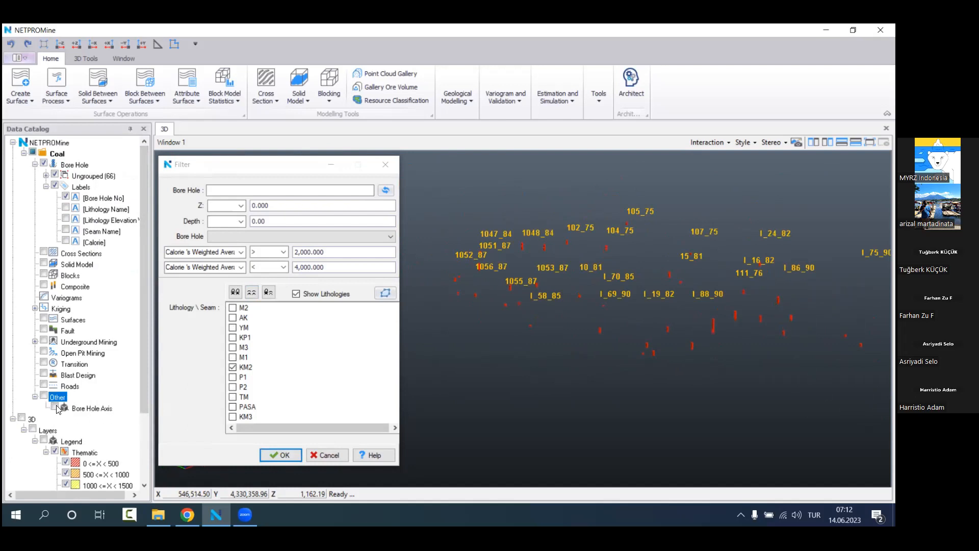
left_click(55, 406)
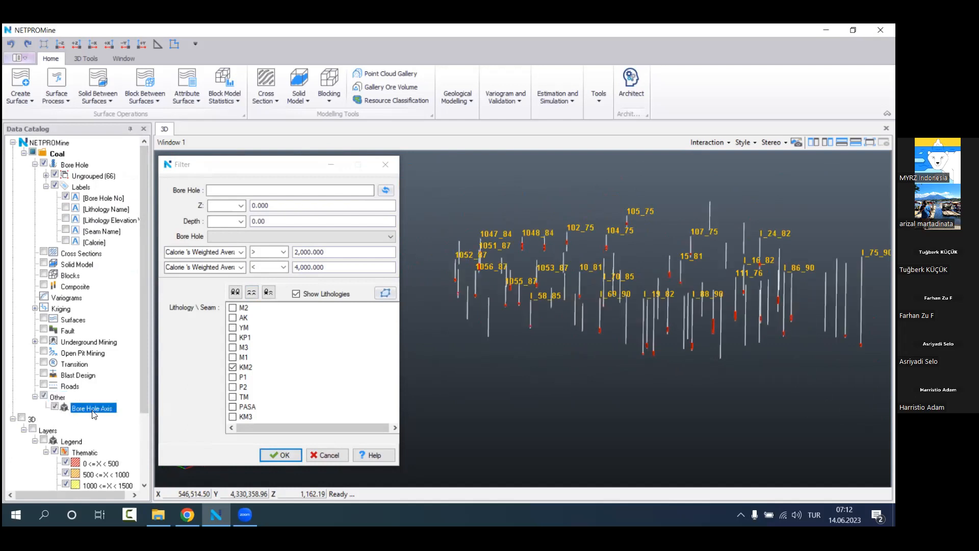
Step: Inspect the bore hole axes against the KM2 intervals and set the axes' transparency to 75
scroll(632, 294, "up", 3)
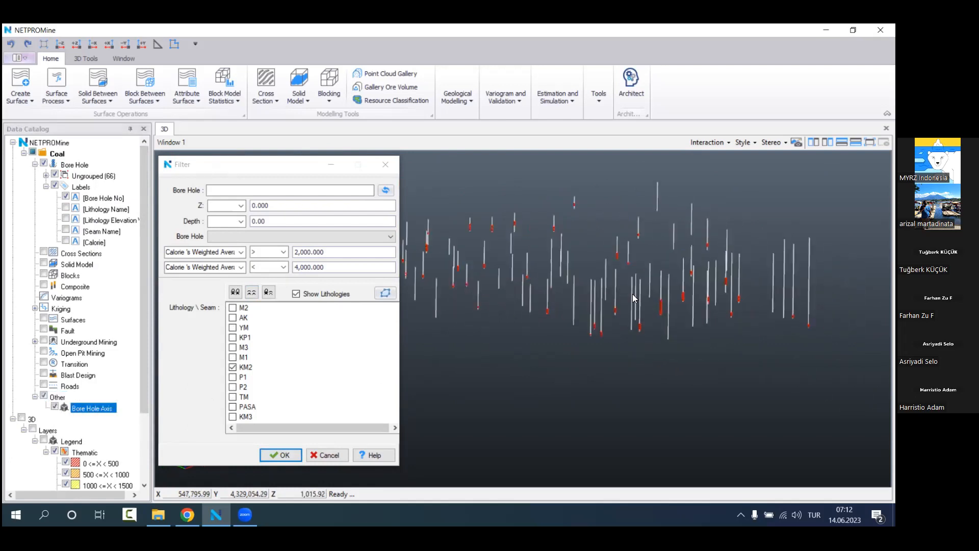
scroll(638, 288, "up", 2)
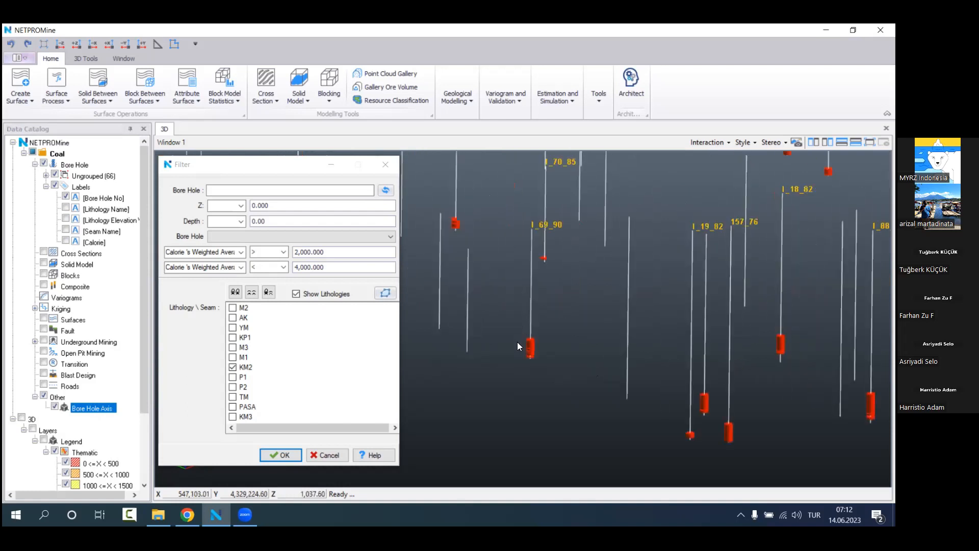
scroll(570, 360, "down", 4)
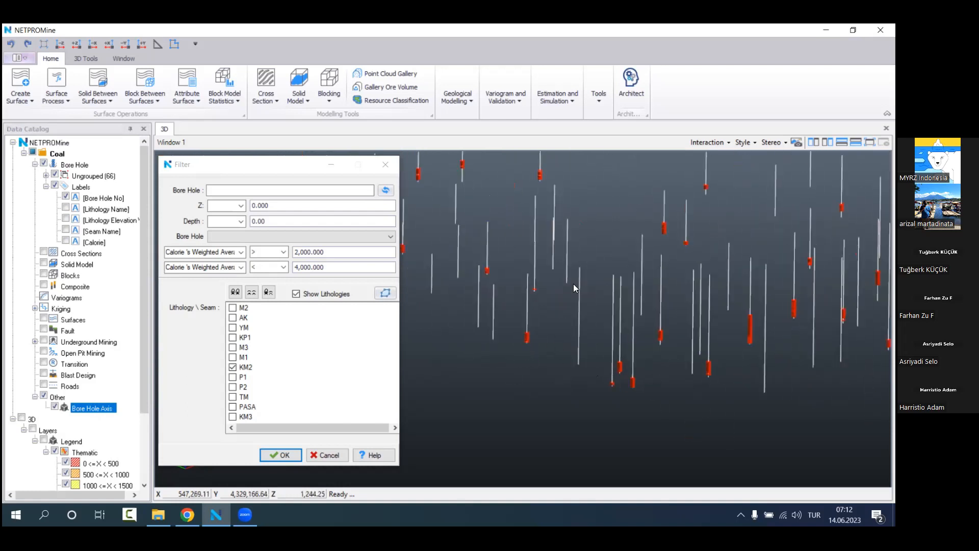
mouse_move(675, 272)
left_mouse_down()
mouse_move(708, 267)
mouse_move(690, 304)
mouse_move(651, 270)
mouse_move(677, 260)
mouse_move(677, 205)
mouse_move(680, 237)
mouse_move(703, 260)
mouse_move(659, 244)
mouse_move(675, 253)
mouse_move(678, 276)
left_mouse_up()
right_click(94, 410)
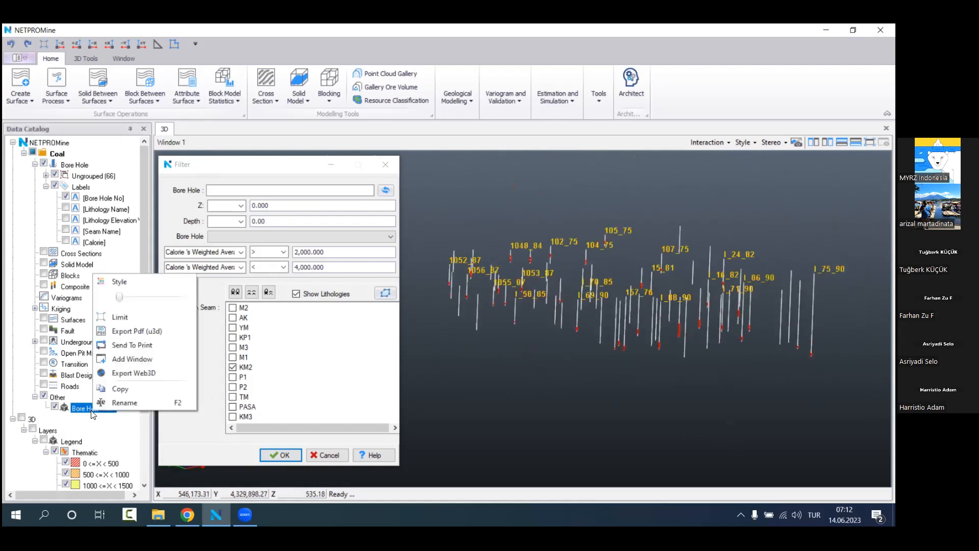
left_click_drag(120, 298, 171, 310)
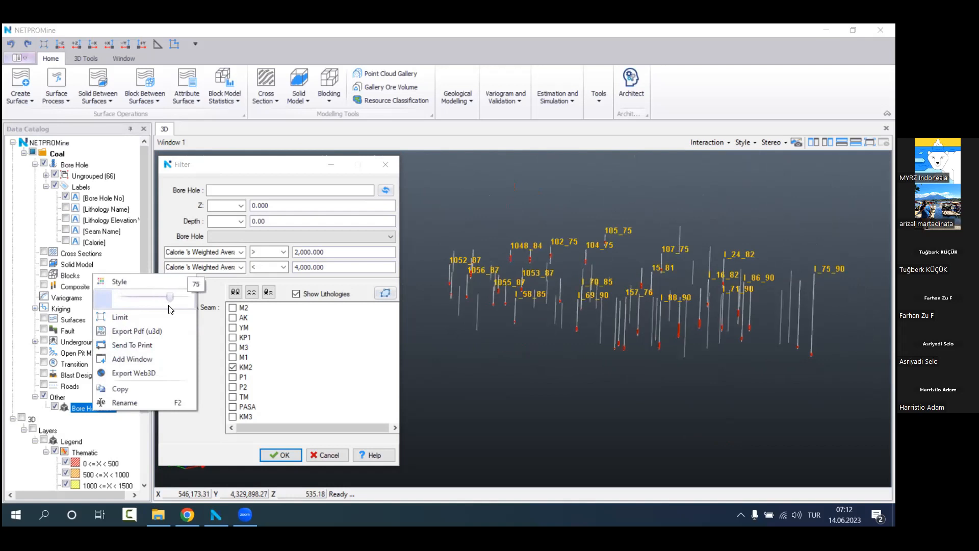
left_click(559, 315)
left_click_drag(596, 297, 550, 396)
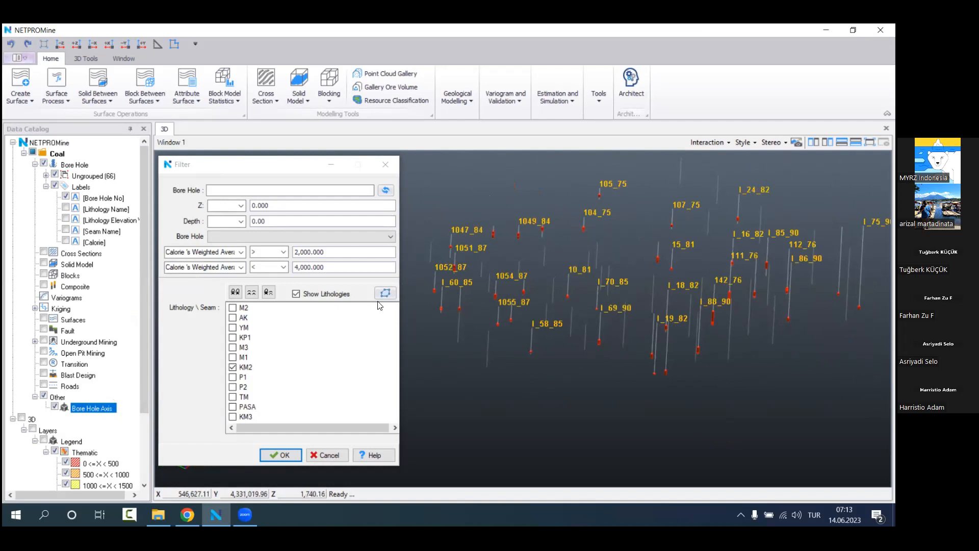
Step: Clear all conditions in the Filter dialog and remove the active filter from the bore holes
left_click(337, 293)
left_click(381, 193)
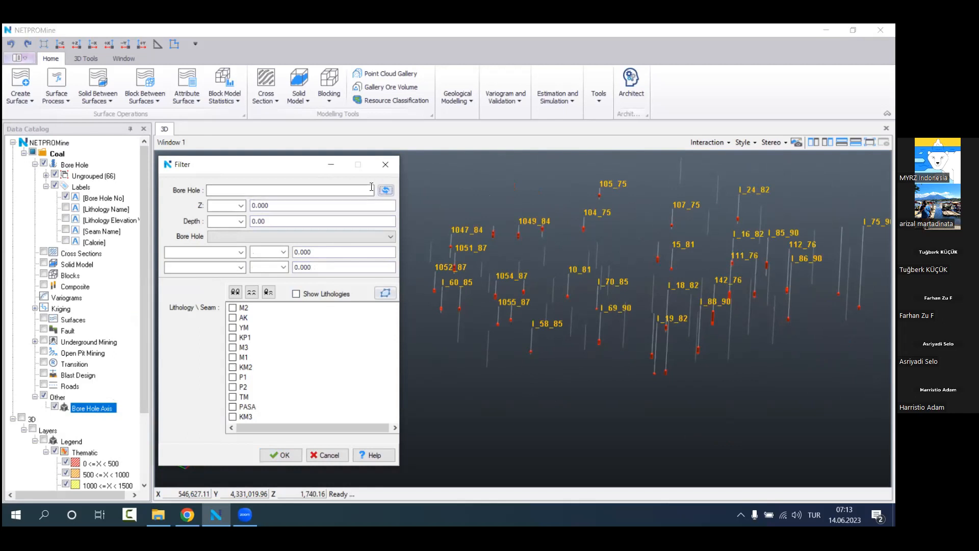
right_click(94, 161)
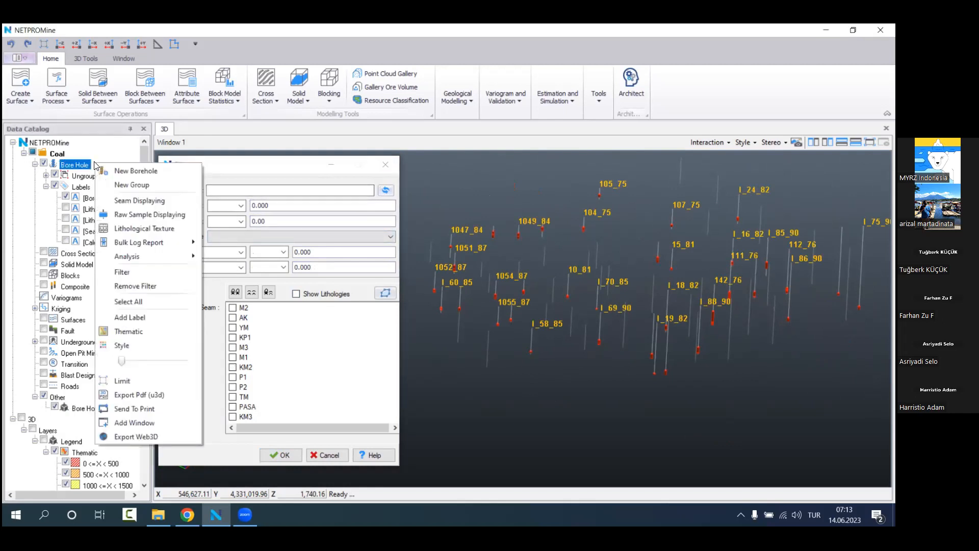
left_click(176, 285)
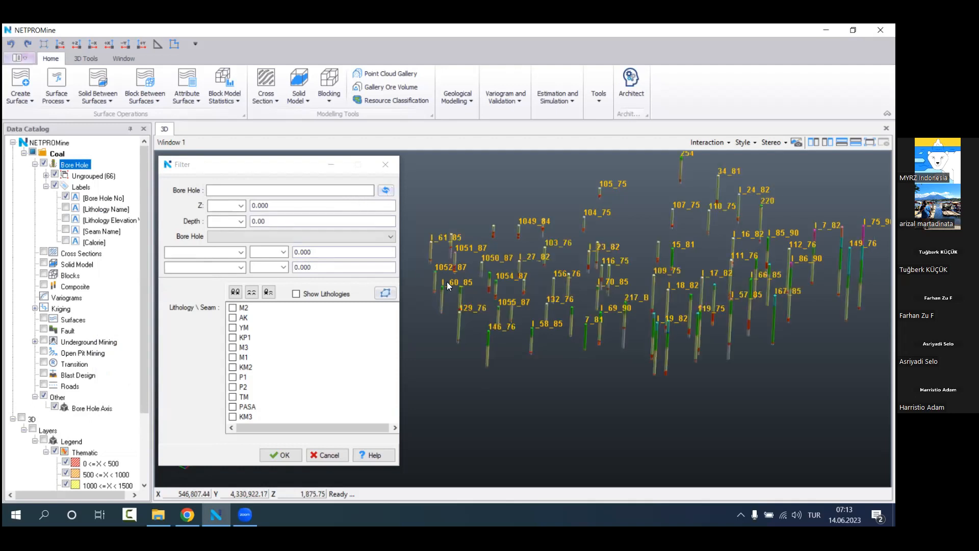
Step: Start an area filter in Draw Area mode and switch the 3D view to the XY plan
left_click(385, 293)
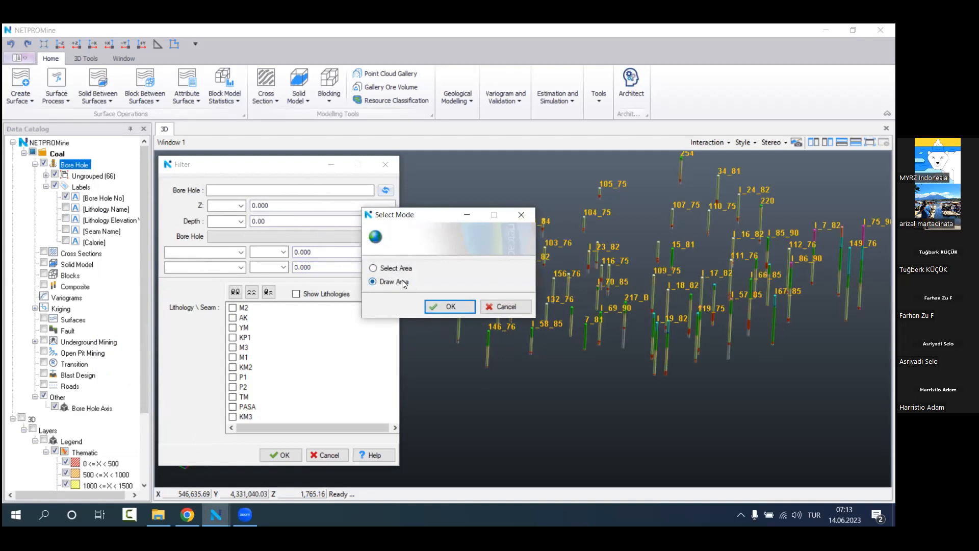
left_click(451, 308)
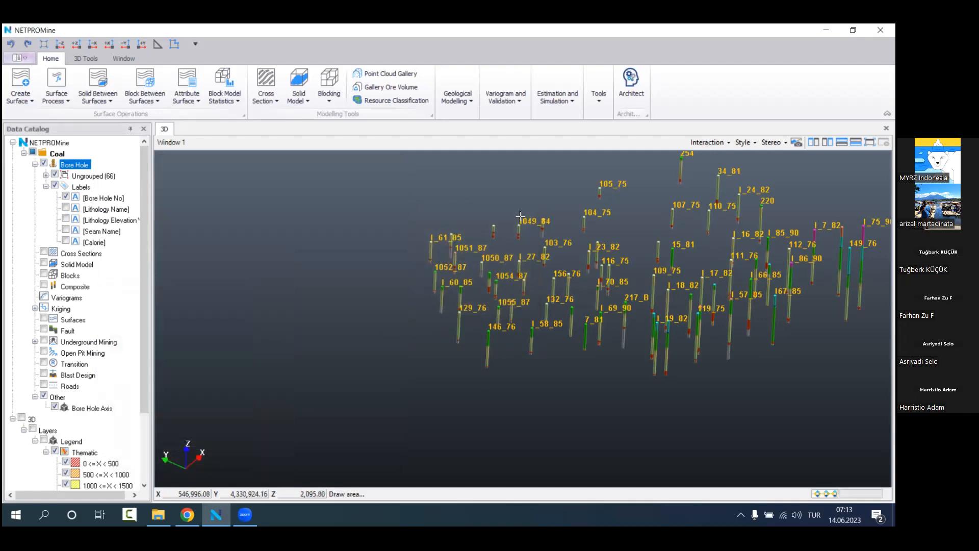
left_click(60, 43)
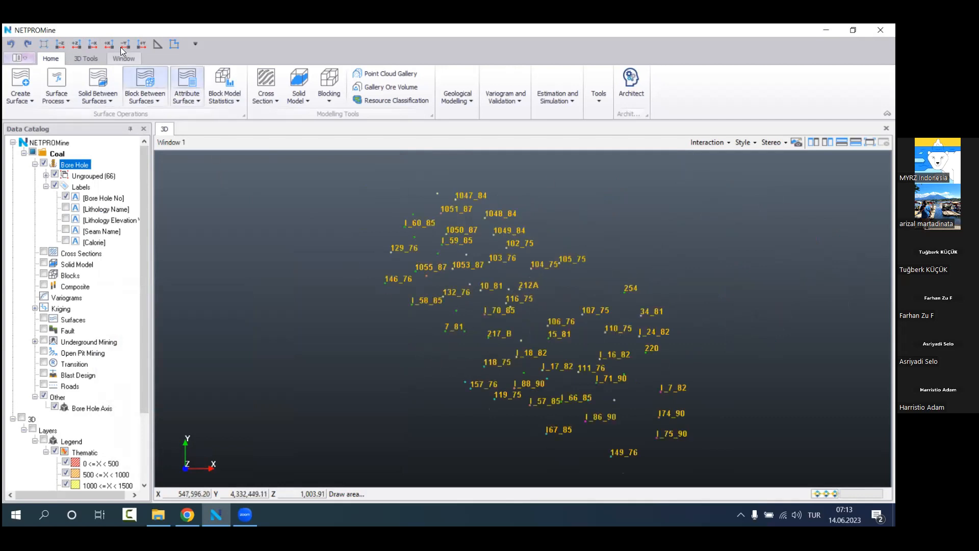
left_click(86, 58)
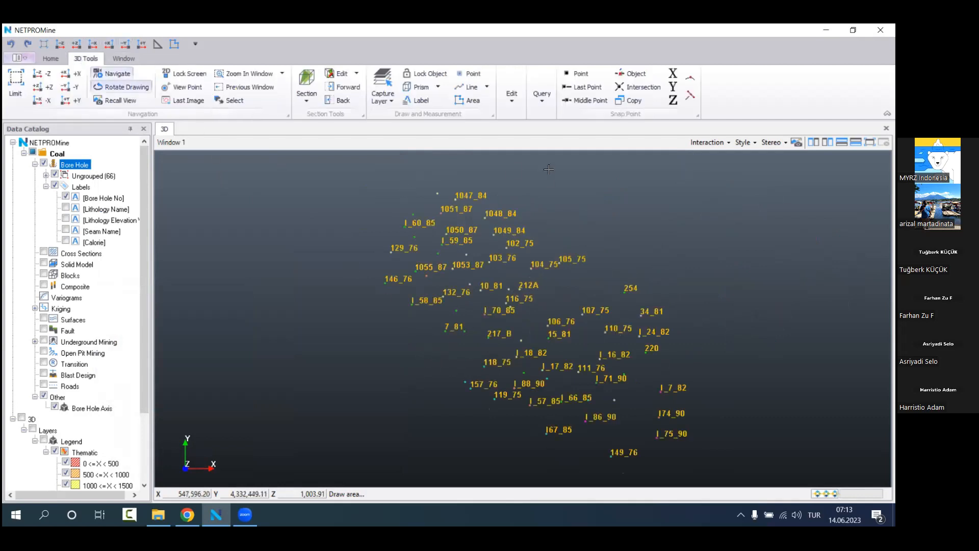
left_click(628, 76)
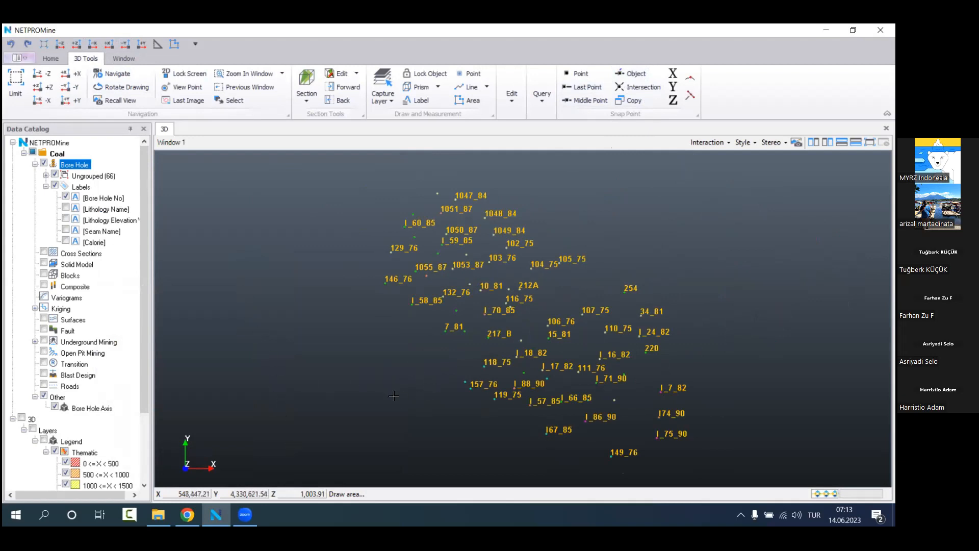
Step: Draw a five-cornered filter area of about 2,270,000 around the northwestern group of bore holes
left_click(634, 258)
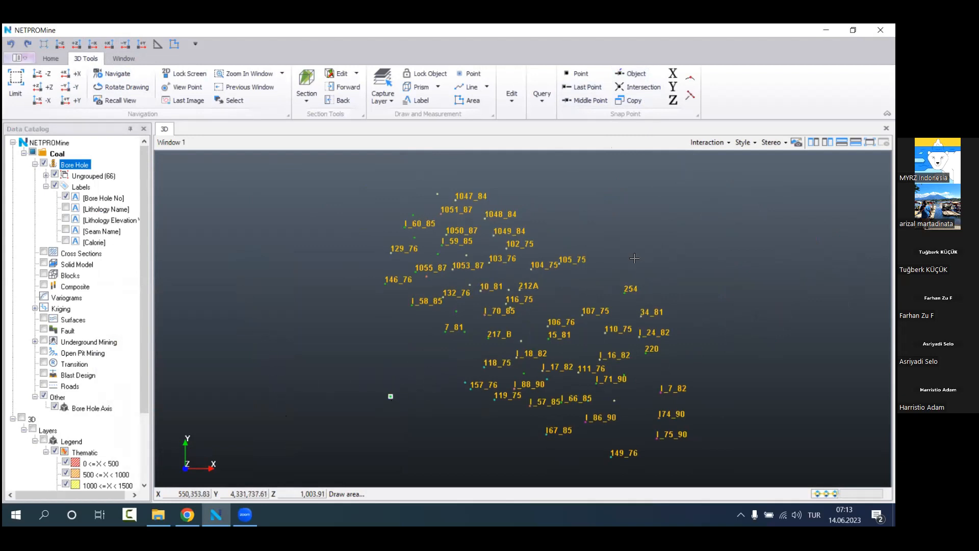
left_click(391, 396)
left_click(512, 172)
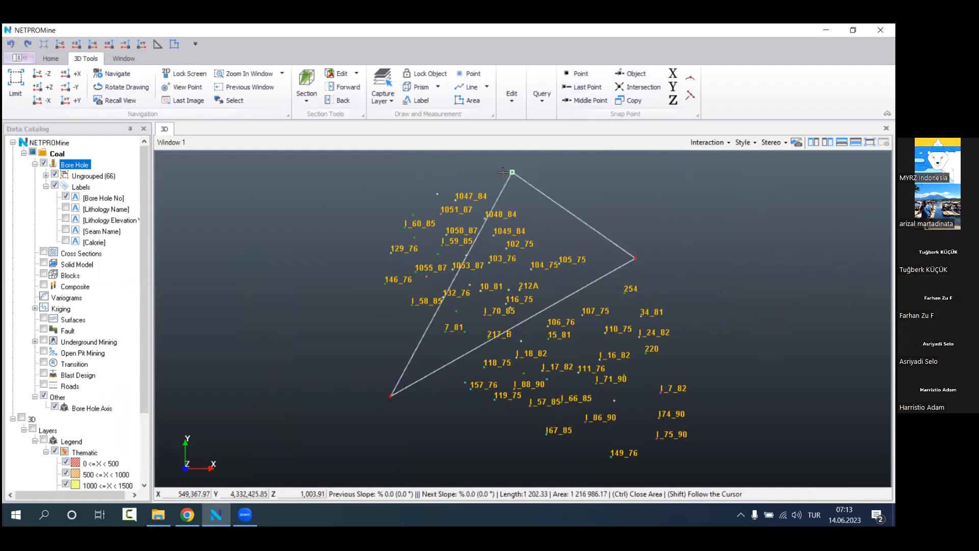
left_click(423, 171)
left_click(358, 223)
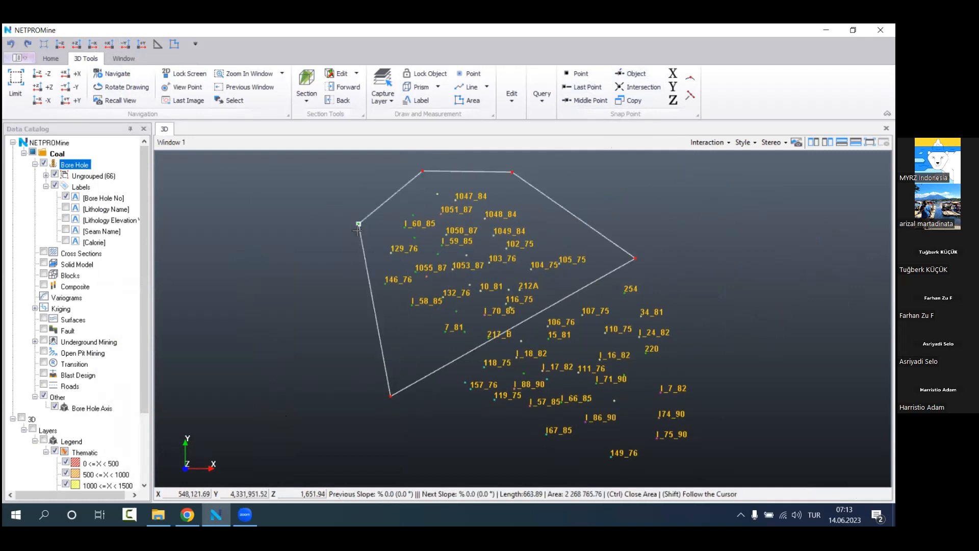
Step: Move the area's eastern and southwestern corners outward, finish the outline and apply the area filter
left_click_drag(633, 262, 648, 267)
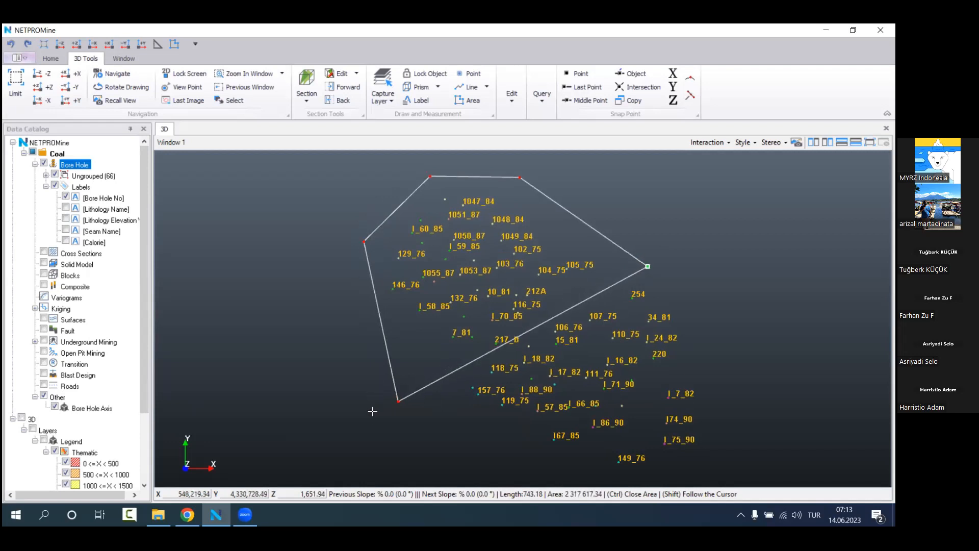
left_click_drag(399, 401, 407, 410)
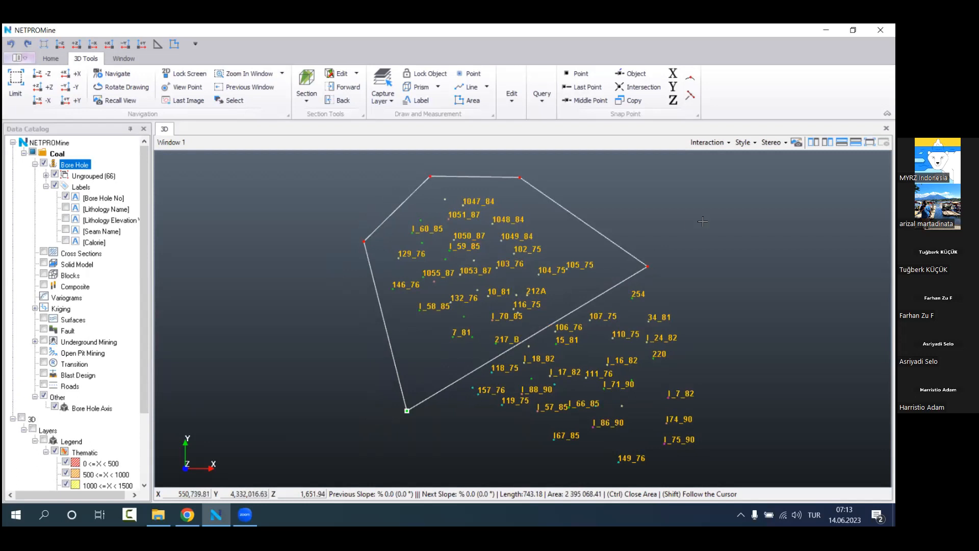
right_click(405, 272)
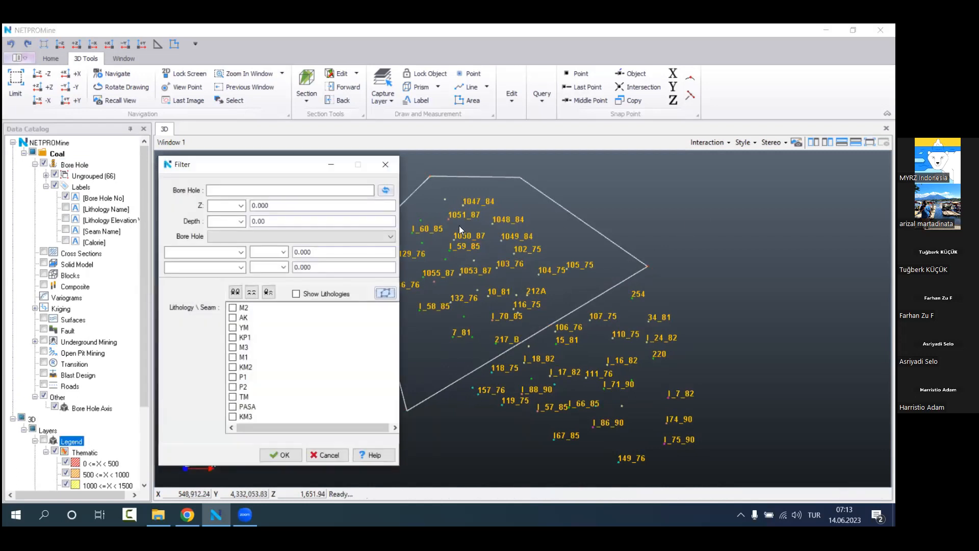
left_click(295, 454)
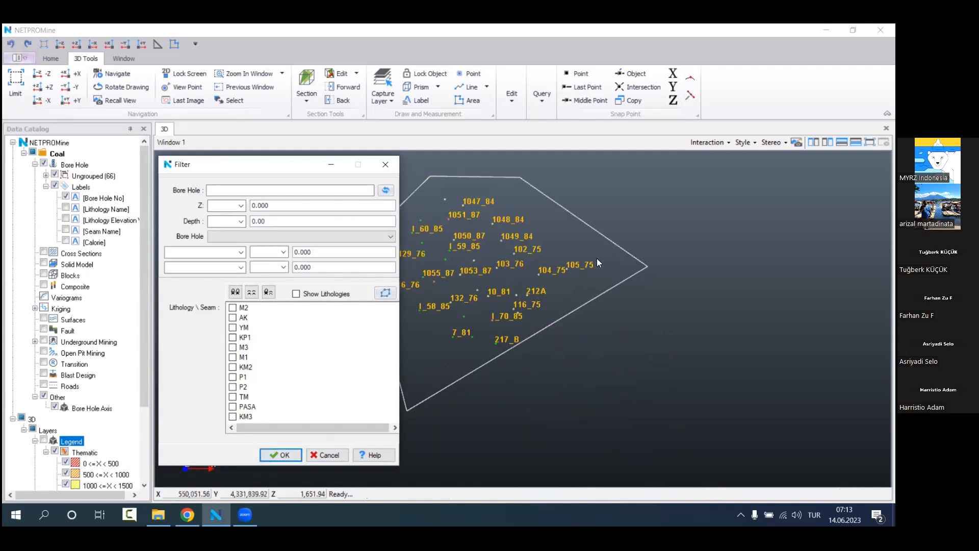
Step: Examine the bore holes kept by the drawn area in 3D and move the Filter dialog aside
middle_click_drag(677, 289, 696, 284)
scroll(634, 276, "up", 2)
left_click_drag(615, 318, 620, 187)
left_click_drag(552, 336, 557, 313)
left_click_drag(296, 170, 309, 169)
Step: Expand the Ungrouped bore hole group and select all bore holes listed in it
left_click(47, 176)
scroll(84, 226, "up", 1)
scroll(86, 229, "down", 15)
left_click(121, 420)
left_click_drag(118, 417, 66, 189)
scroll(76, 215, "up", 4)
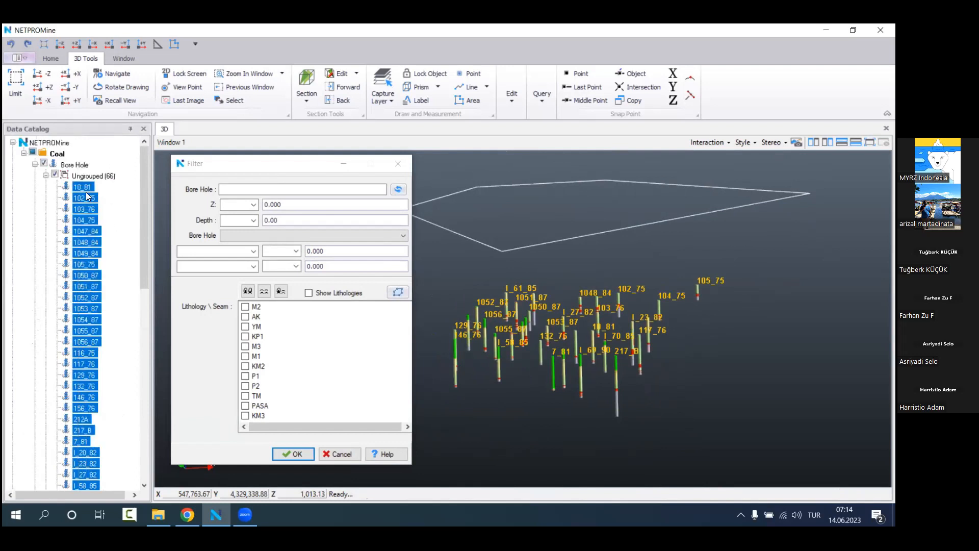
Step: Clear the multiple selection, select bore hole 10_81 and look through the filtered bore hole list
left_click(115, 176)
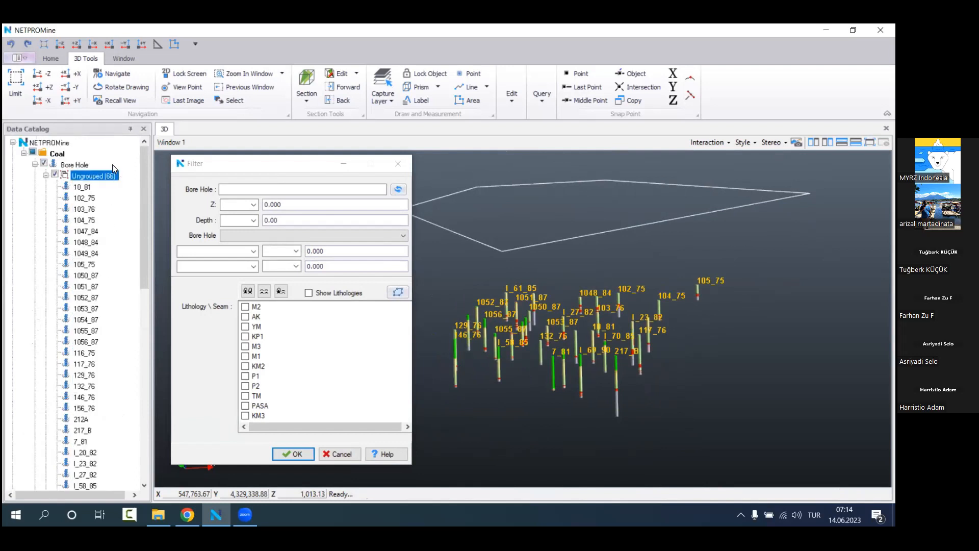
left_click(112, 165)
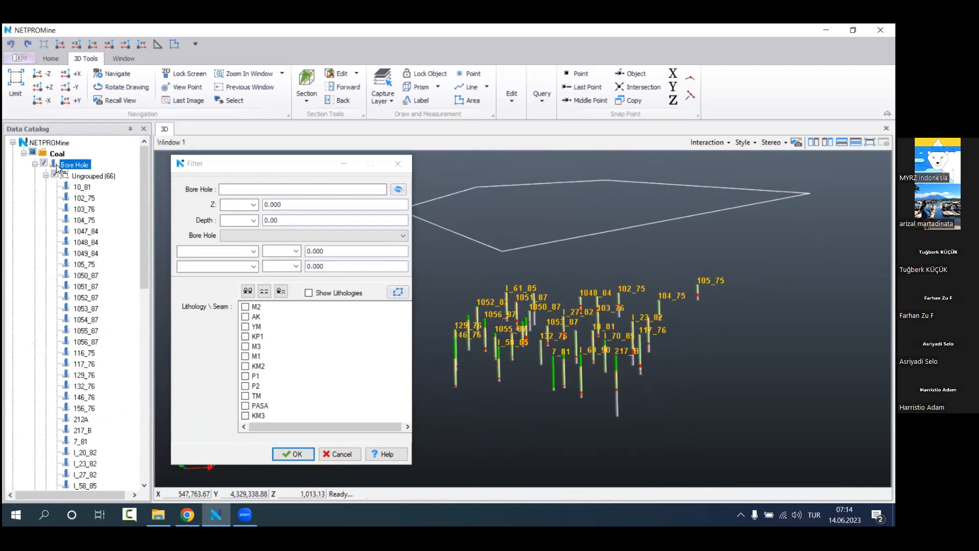
left_click(80, 187)
scroll(90, 224, "down", 6)
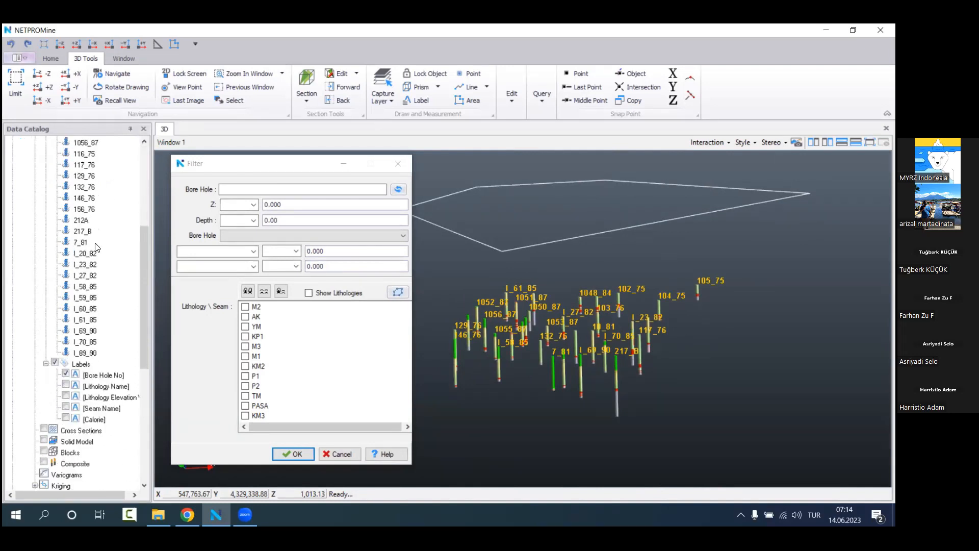
scroll(107, 359, "up", 6)
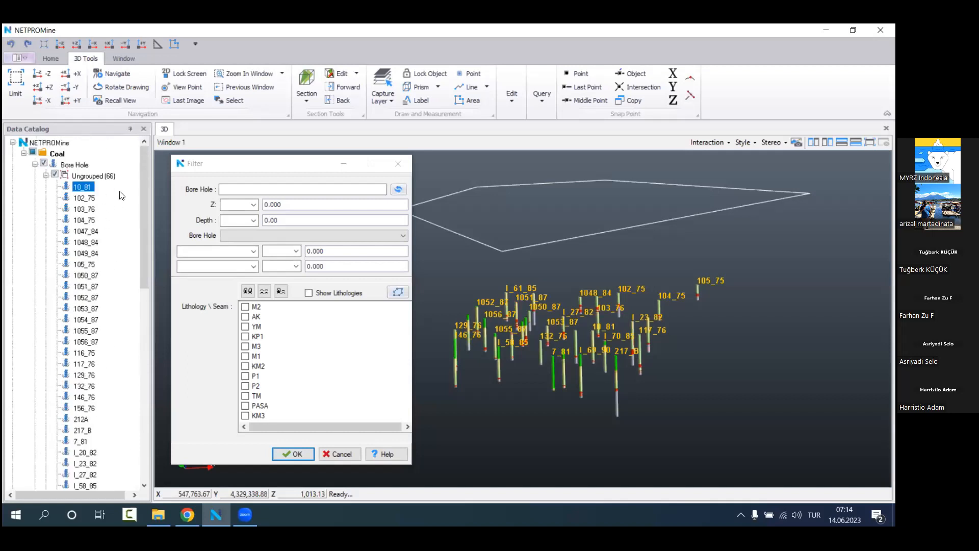
Step: Create a new bore hole group named Zone1 in the coal project
left_click(119, 165)
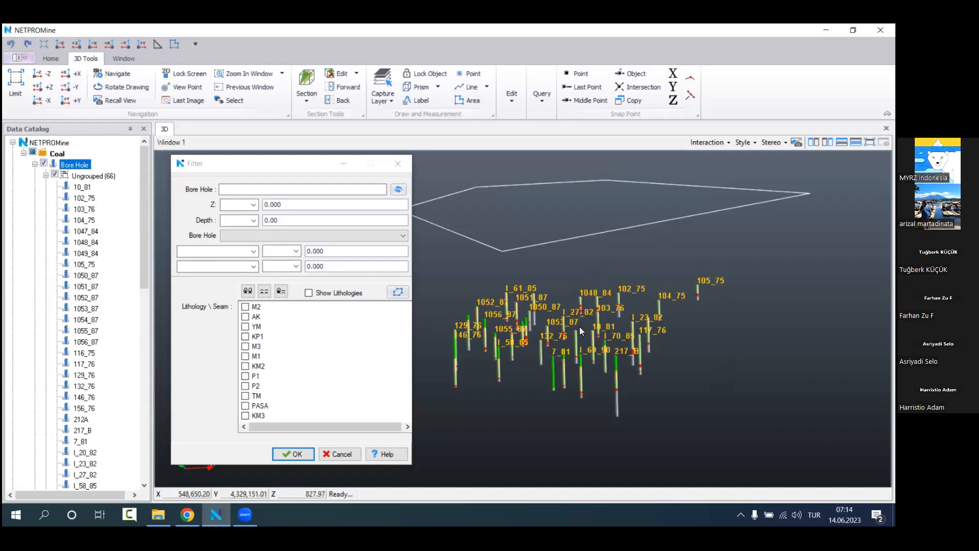
right_click(103, 168)
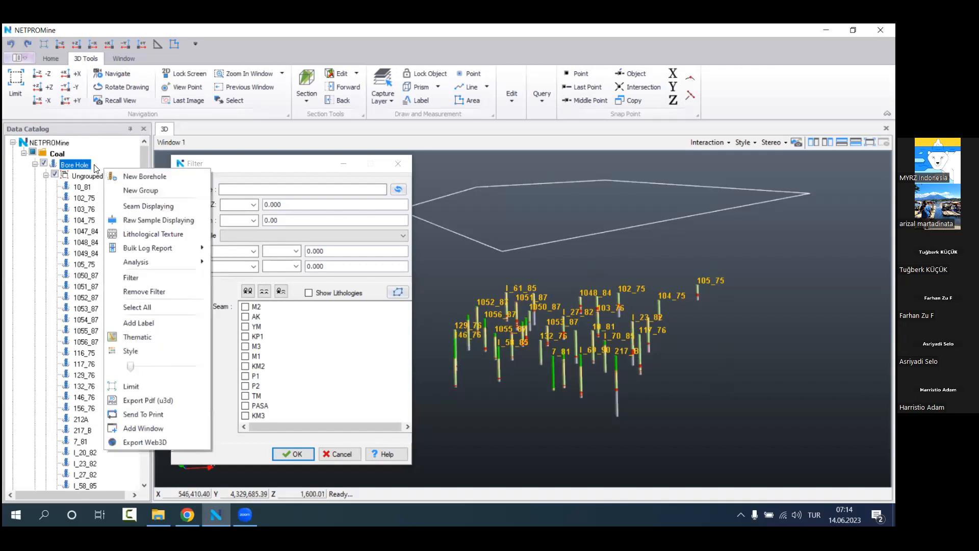
left_click(140, 192)
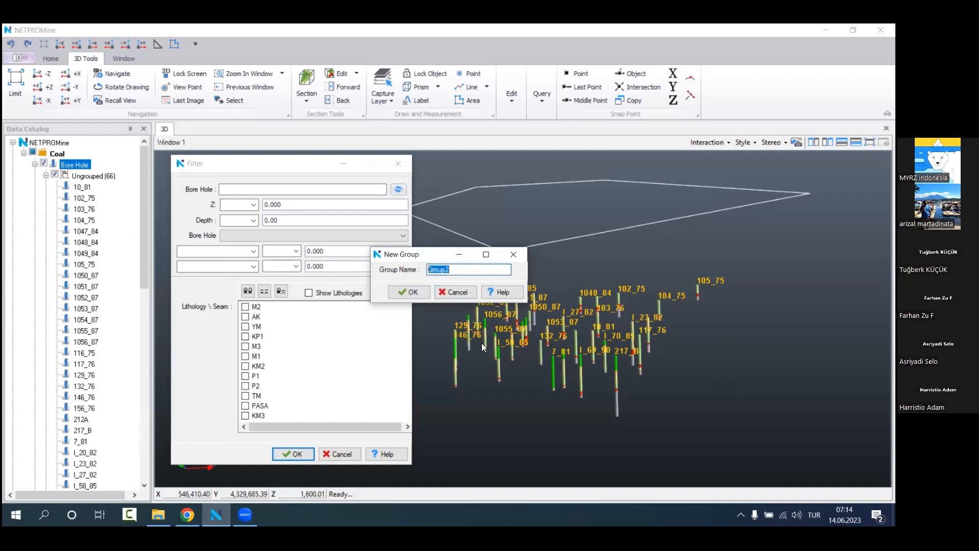
type("Zon")
left_click(418, 292)
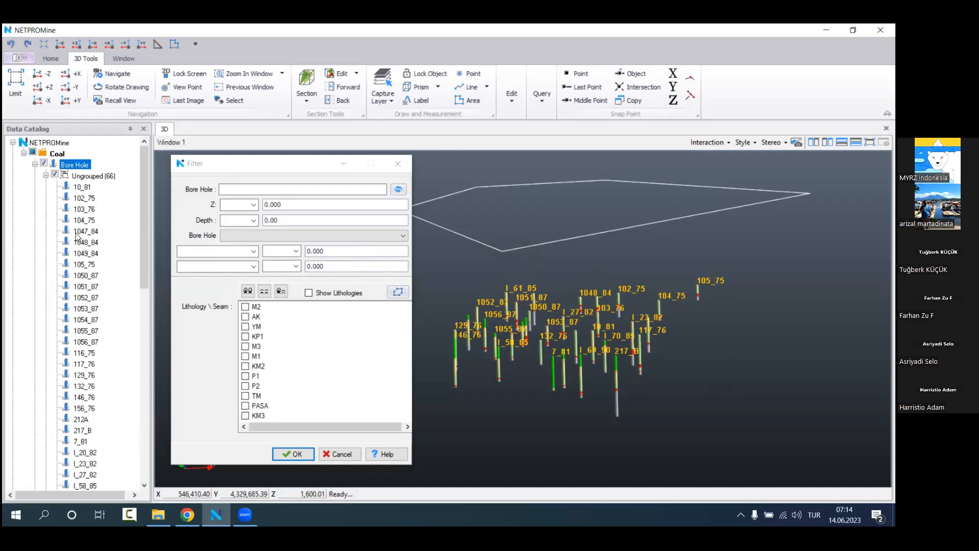
Step: Select all filtered bore holes in the Ungrouped group and assign them to the Zone1 group
scroll(78, 236, "down", 8)
left_click(84, 298)
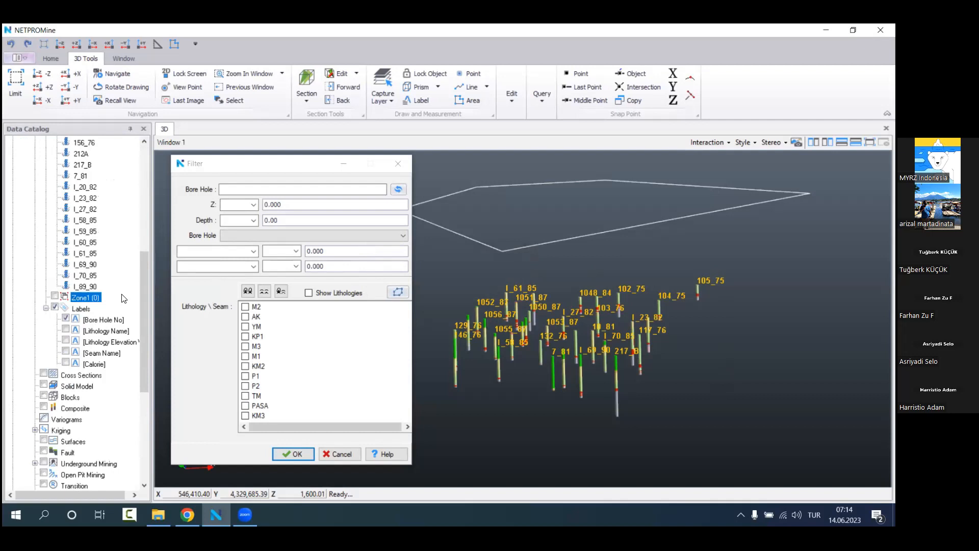
left_click_drag(106, 286, 90, 156)
scroll(101, 376, "down", 3)
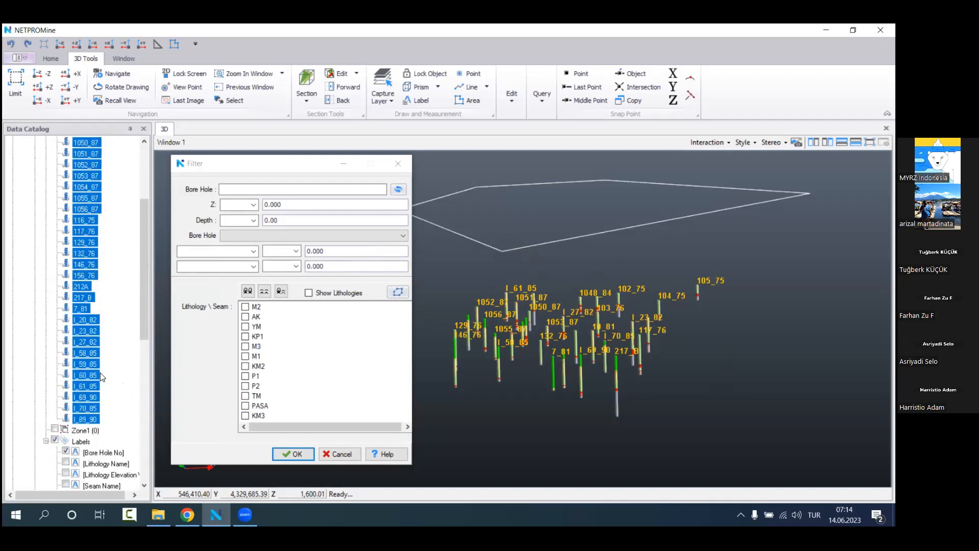
scroll(105, 374, "up", 4)
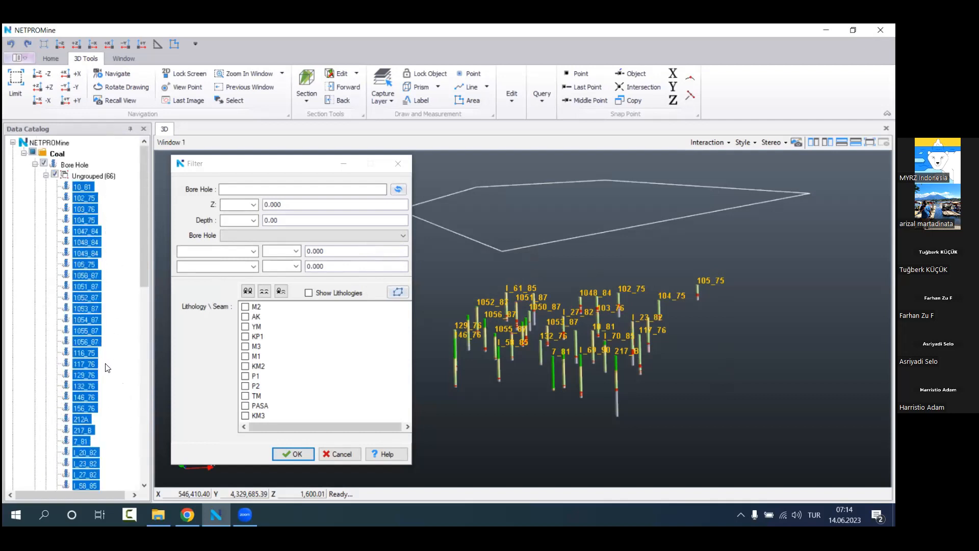
right_click(112, 176)
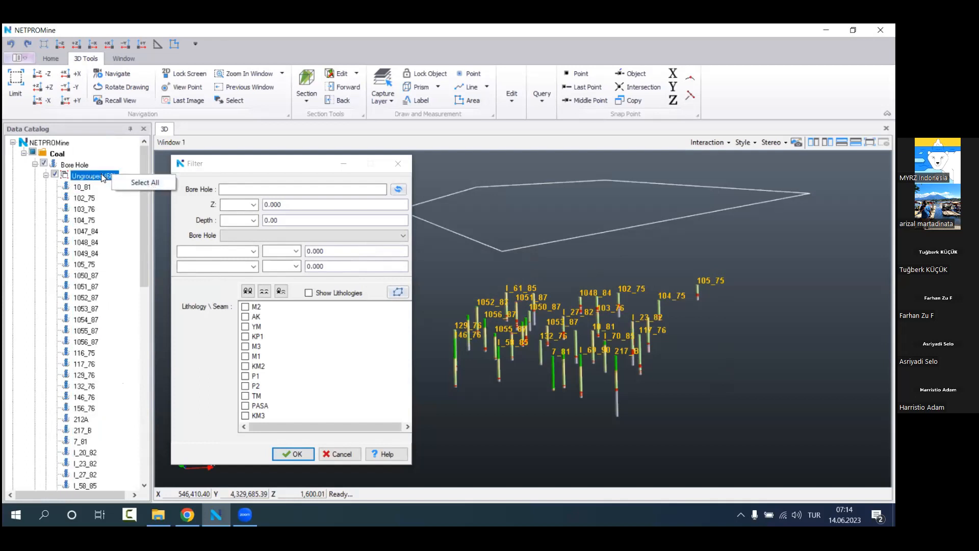
left_click(119, 183)
scroll(115, 223, "down", 3)
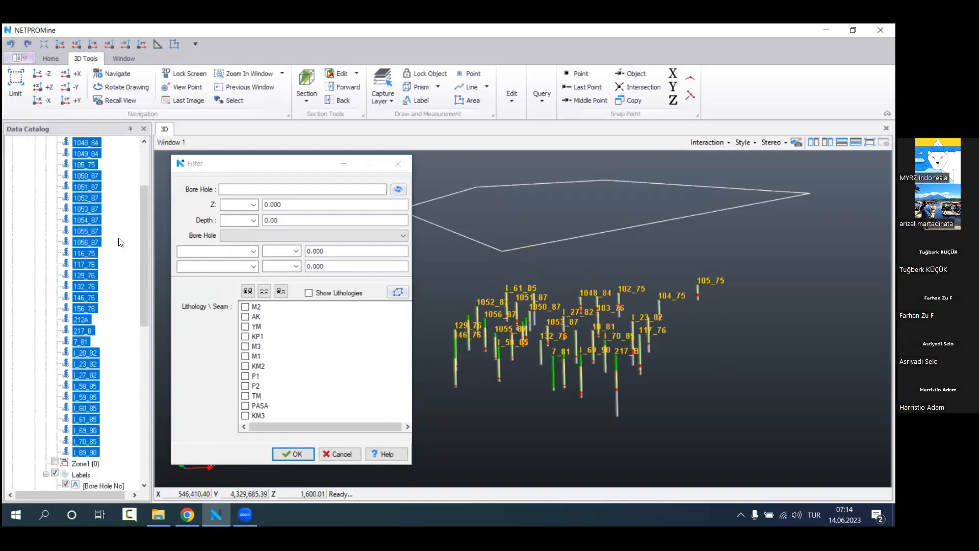
right_click(113, 188)
mouse_move(135, 193)
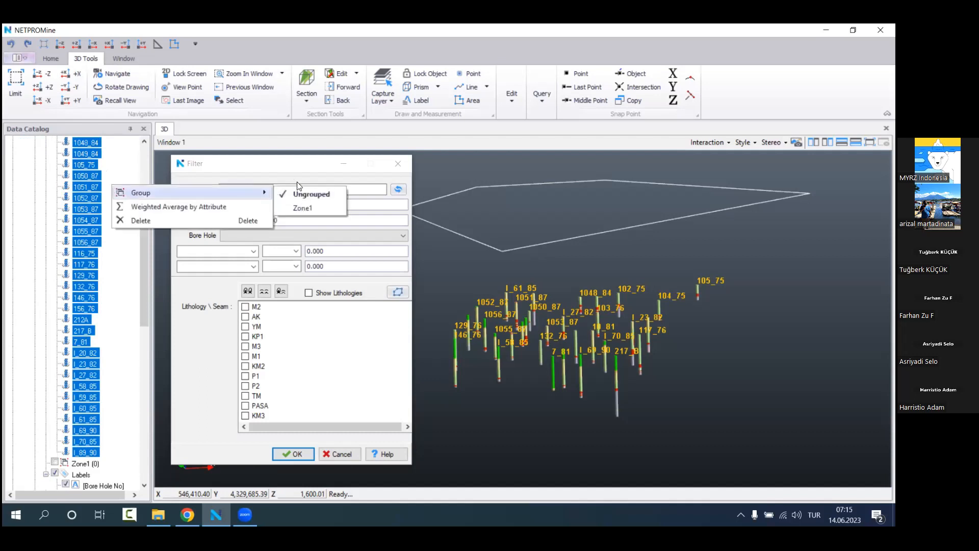
left_click(311, 208)
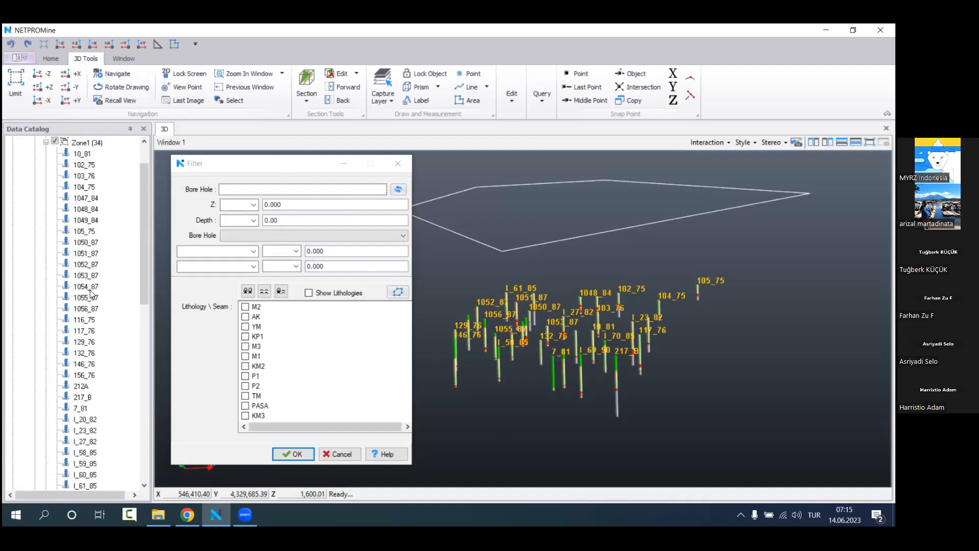
Step: Remove the bore hole filter, close the Filter dialog and collapse the Ungrouped and Zone1 groups
right_click(130, 169)
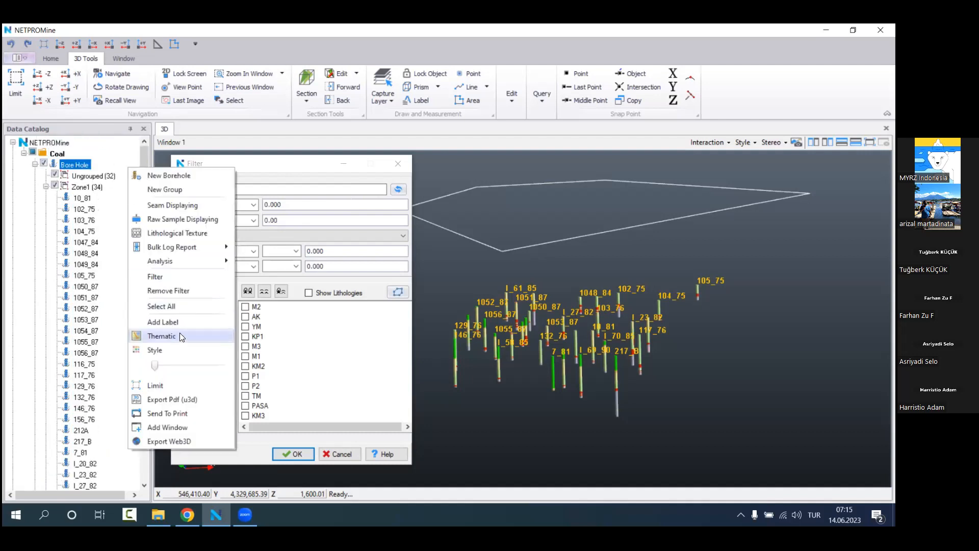
left_click(209, 287)
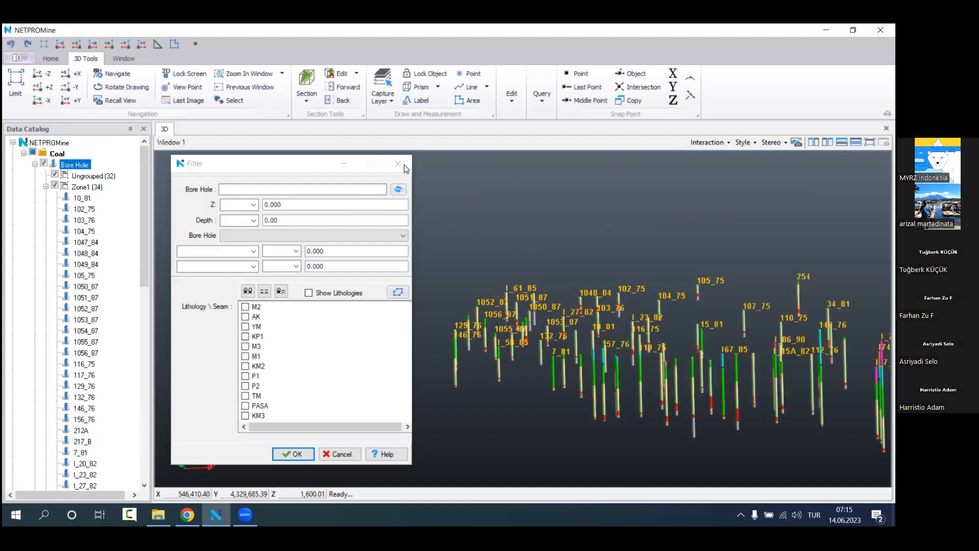
left_click(45, 175)
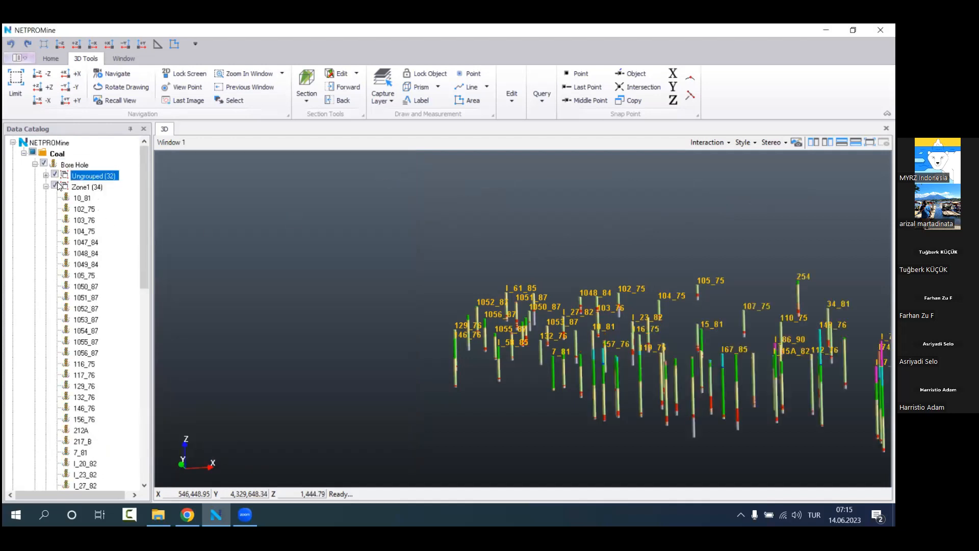
left_click(46, 186)
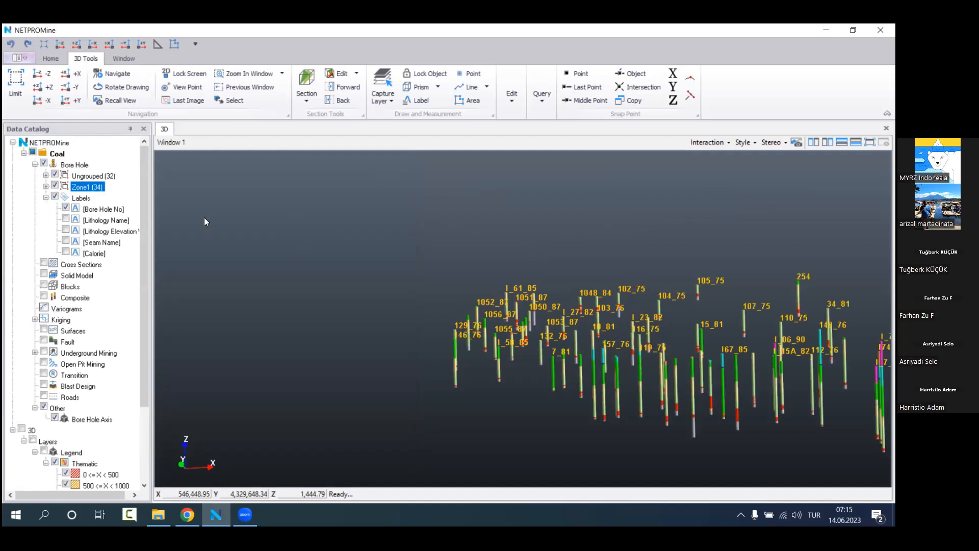
Step: Hide the Ungrouped bore holes so that only the Zone1 group is displayed in 3D
left_click_drag(519, 290, 317, 244)
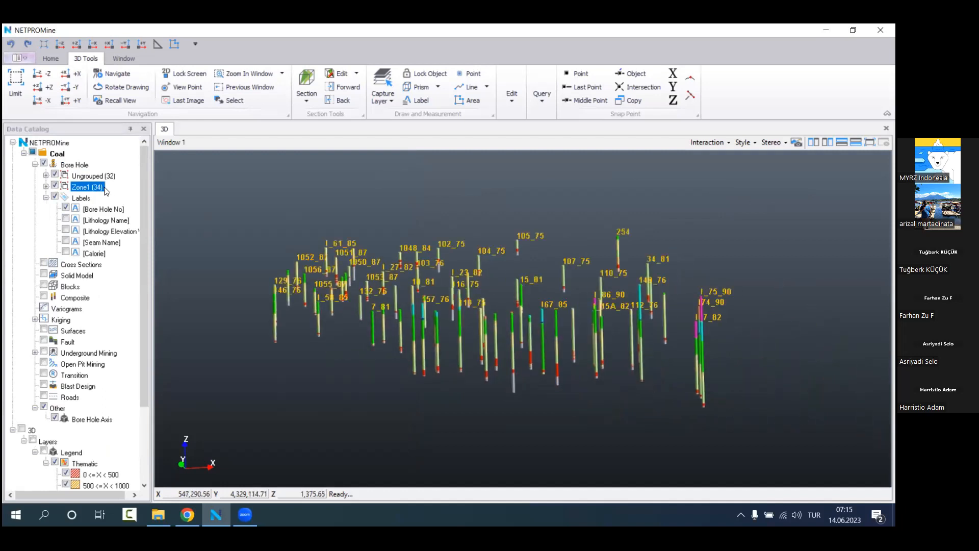
left_click_drag(433, 290, 439, 323)
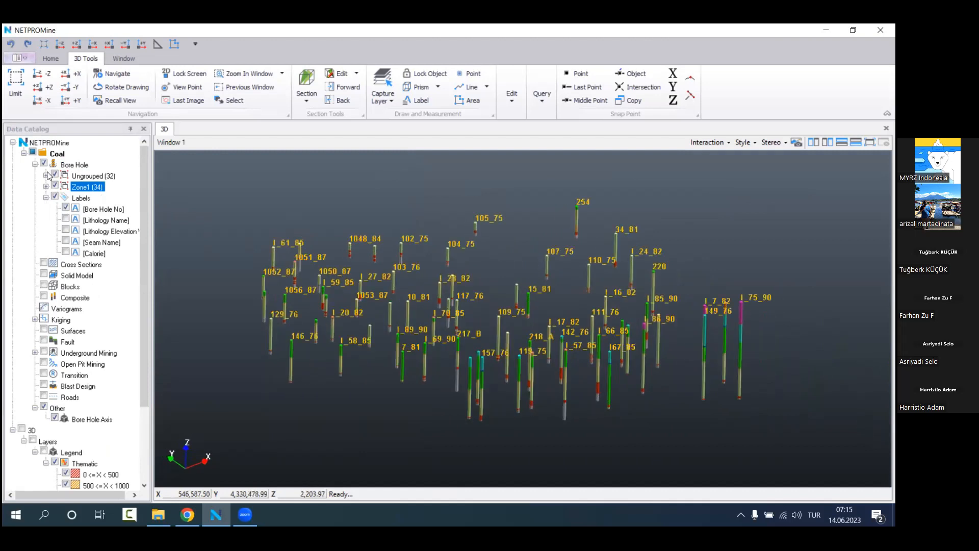
left_click(93, 176)
left_click(55, 176)
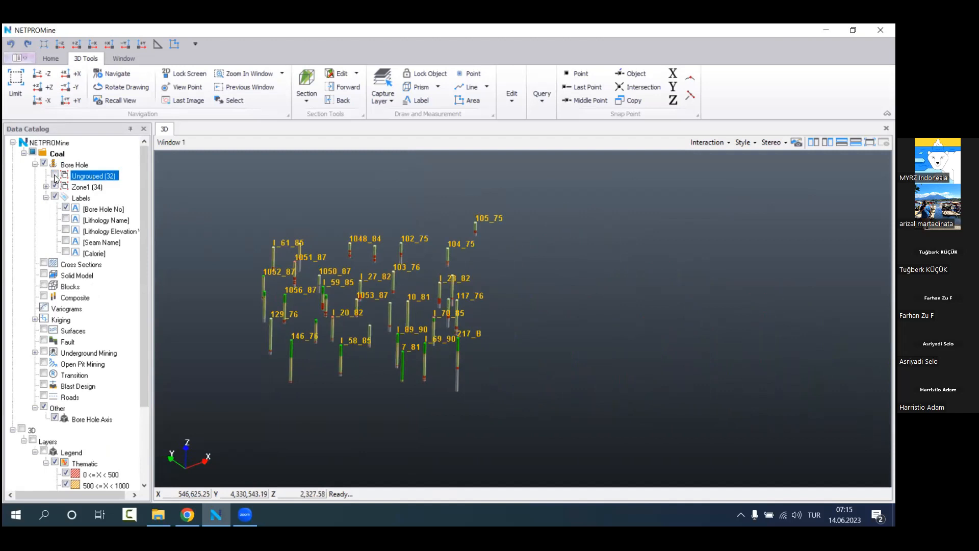
left_click(55, 176)
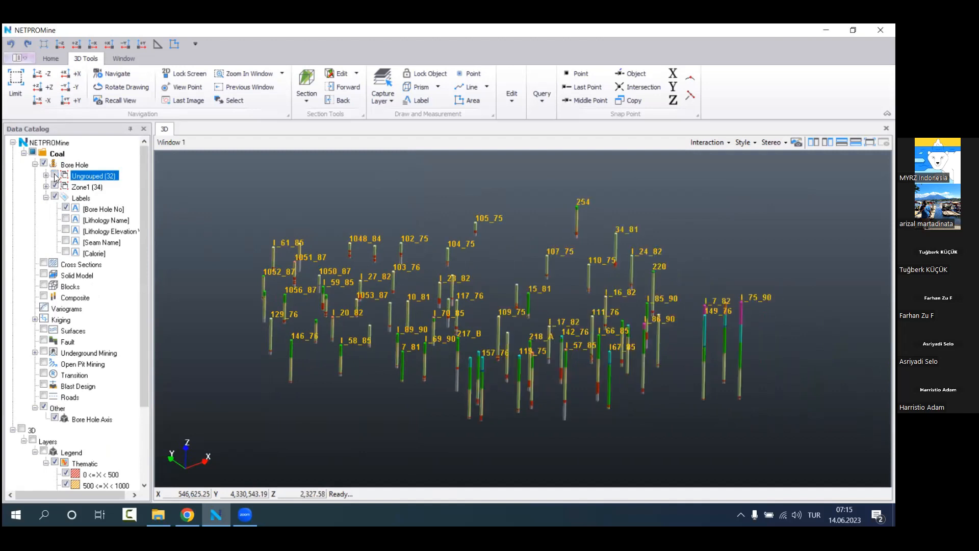
left_click(55, 176)
middle_click_drag(445, 313, 474, 317)
left_click_drag(457, 336, 289, 288)
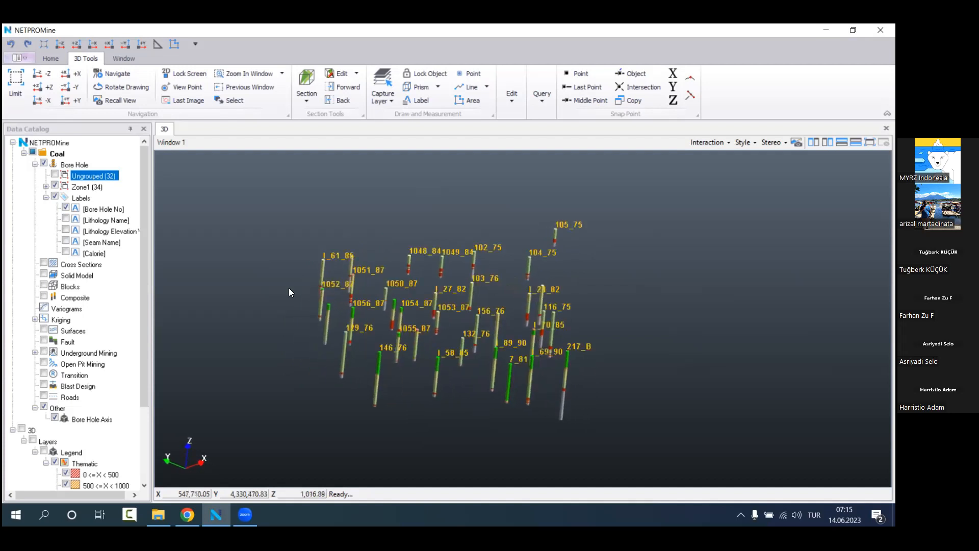
left_click(132, 188)
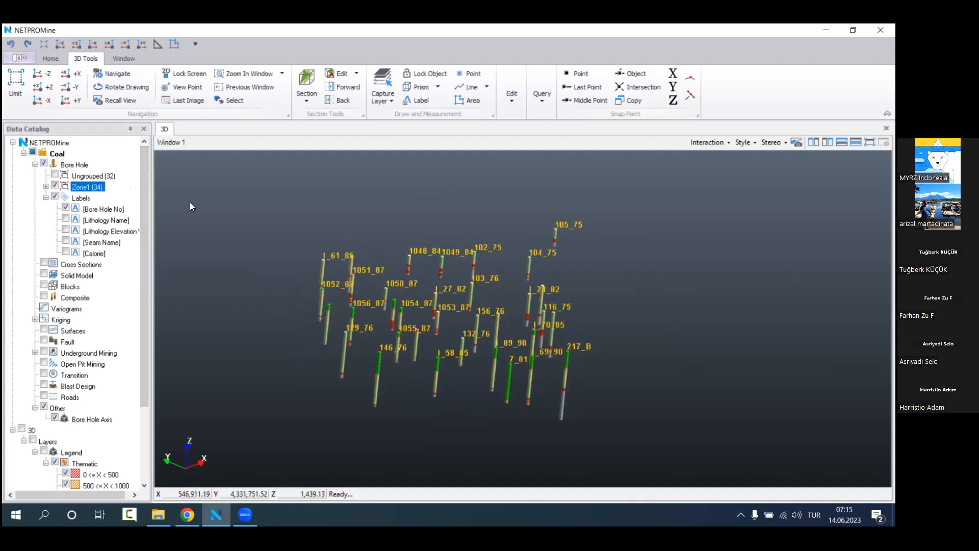
right_click(89, 164)
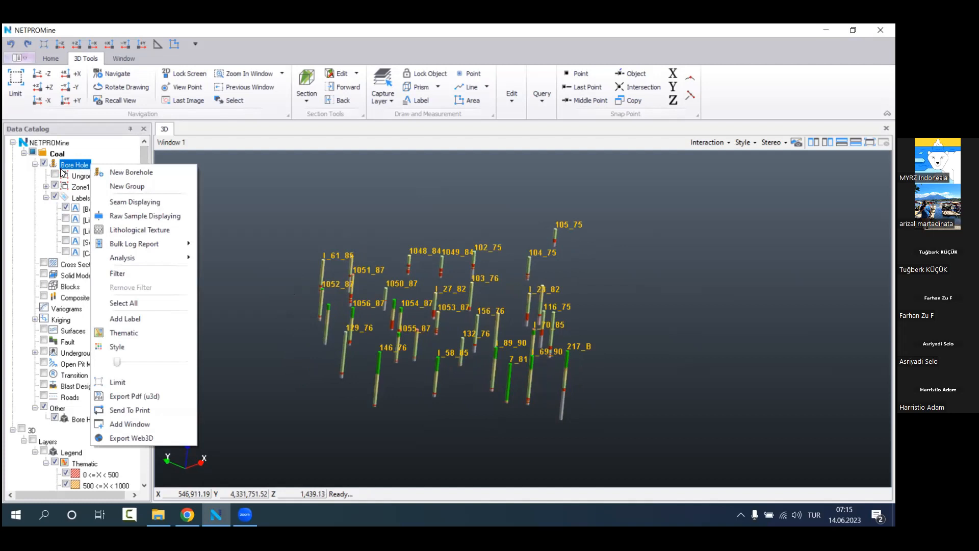
left_click(79, 154)
right_click(79, 154)
mouse_move(121, 229)
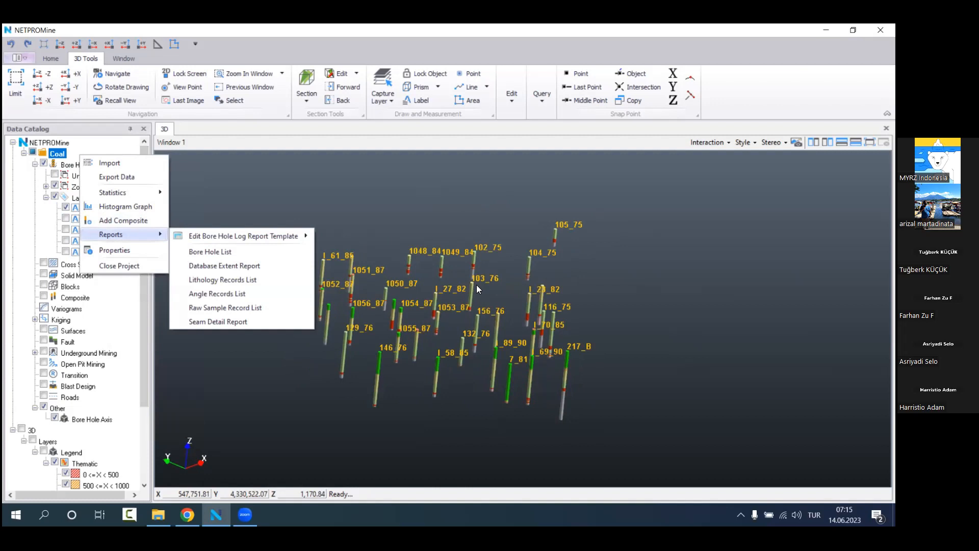
left_click(596, 292)
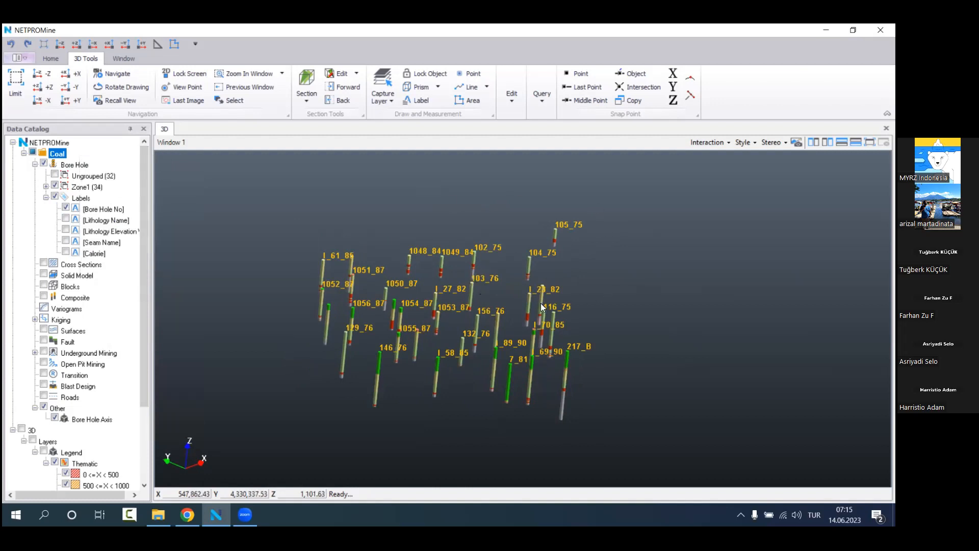
left_click_drag(567, 298, 510, 331)
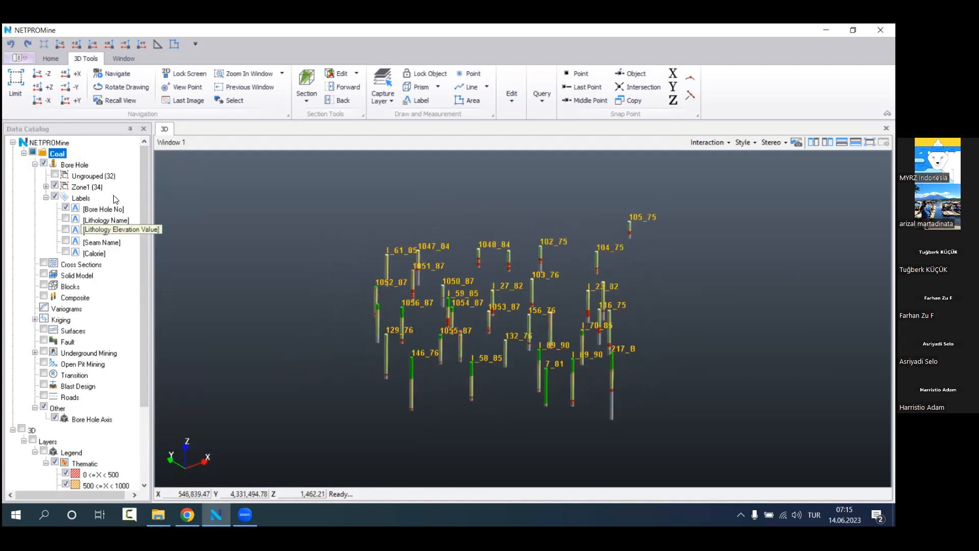
Step: Generate the Bore Hole List report for the Coal project
left_click(101, 188)
right_click(96, 156)
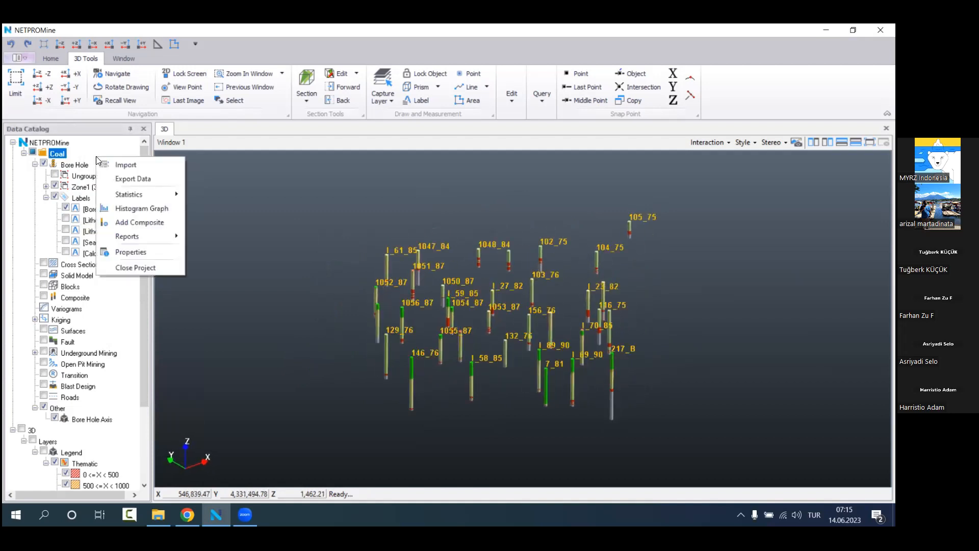
mouse_move(163, 237)
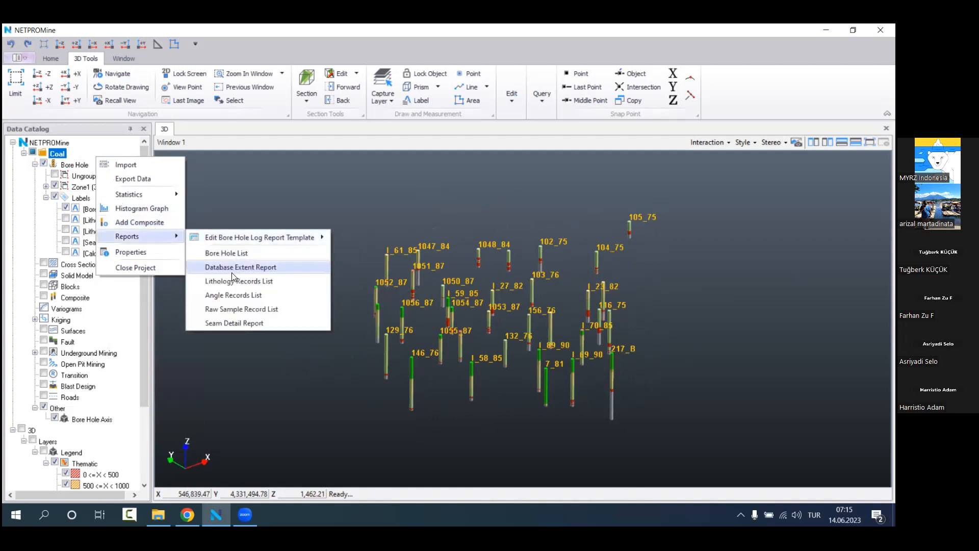
left_click(260, 253)
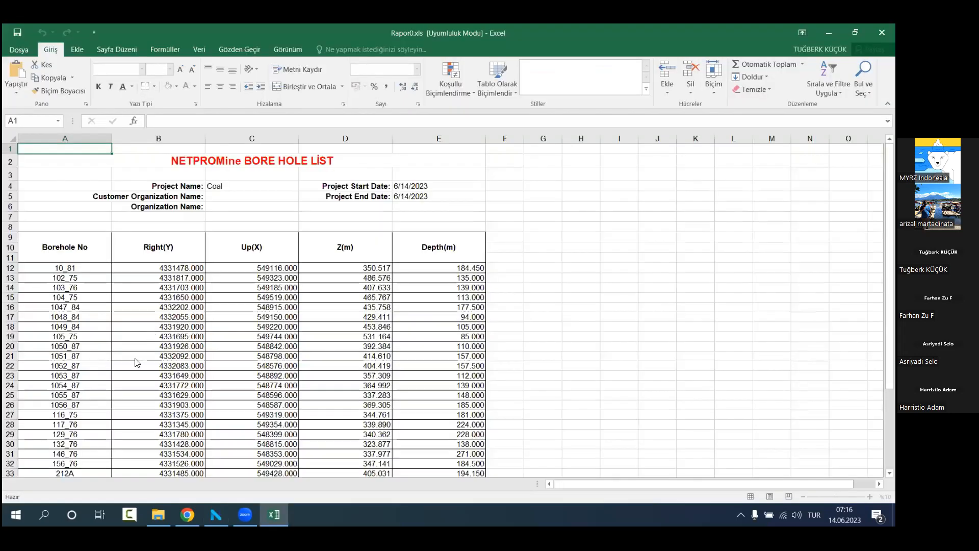
Step: Examine the bore hole numbers, coordinates and depths in the Bore Hole List report and close it
scroll(102, 264, "down", 7)
scroll(88, 179, "up", 4)
left_click_drag(88, 179, 79, 462)
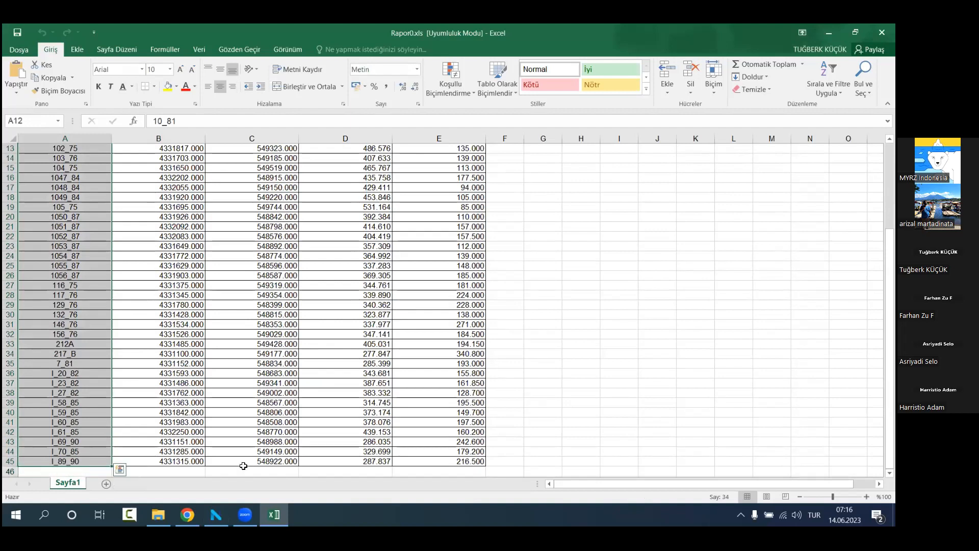
scroll(104, 277, "up", 4)
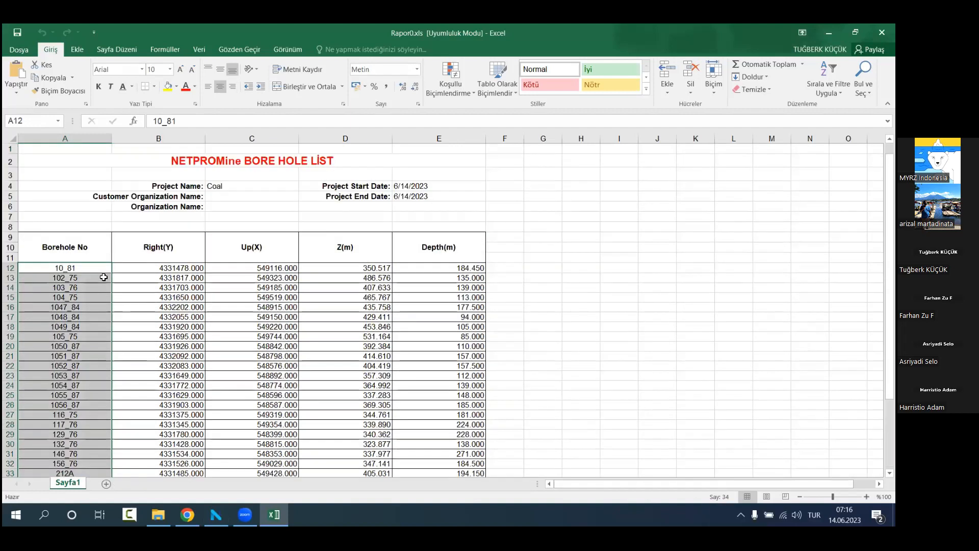
scroll(301, 283, "down", 3)
scroll(302, 282, "down", 1)
scroll(303, 281, "up", 4)
left_click_drag(626, 247, 623, 238)
left_click(882, 33)
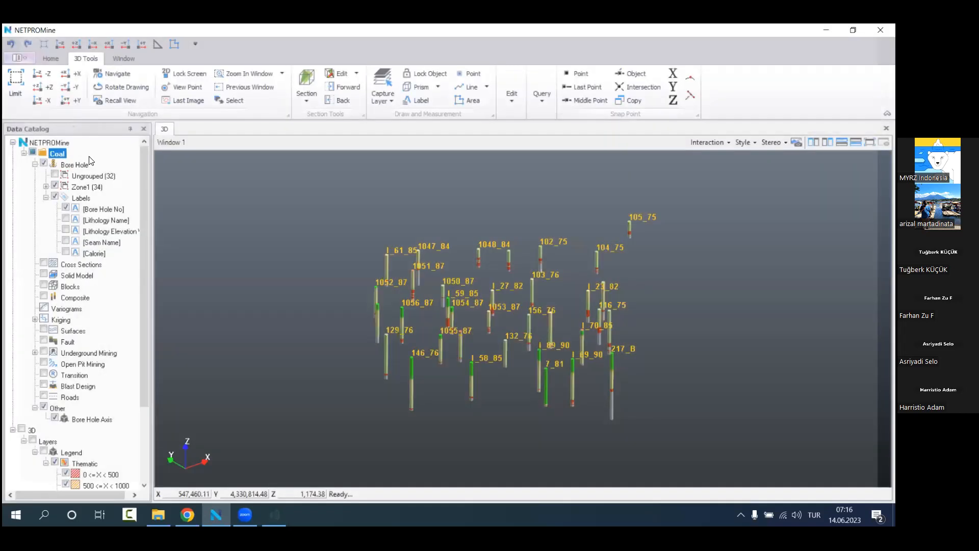
Step: Generate the Raw Sample Record List report for the Coal project
right_click(90, 159)
mouse_move(159, 227)
left_click(275, 307)
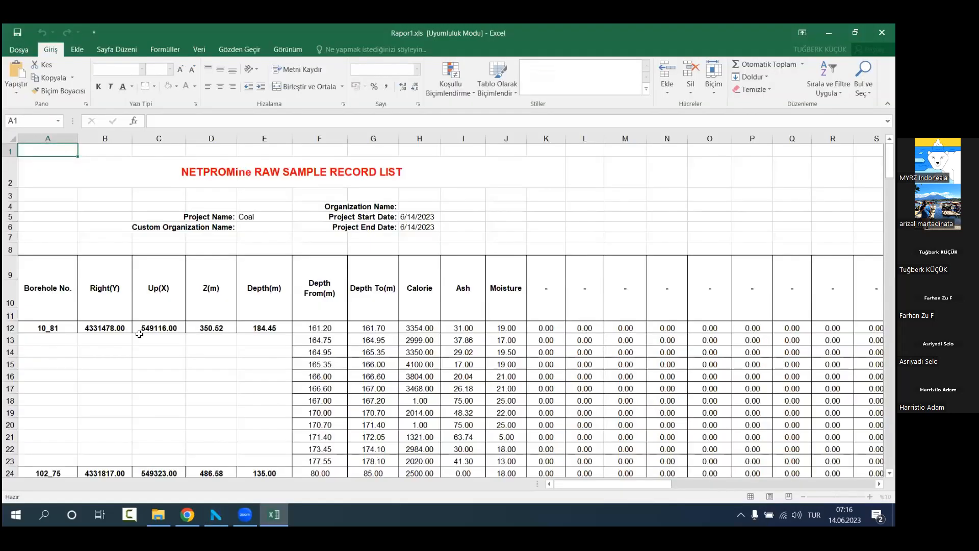
Step: Examine the depth intervals and calorie, ash and moisture values of the bore holes in the raw sample report
left_click(139, 334)
scroll(139, 335, "down", 3)
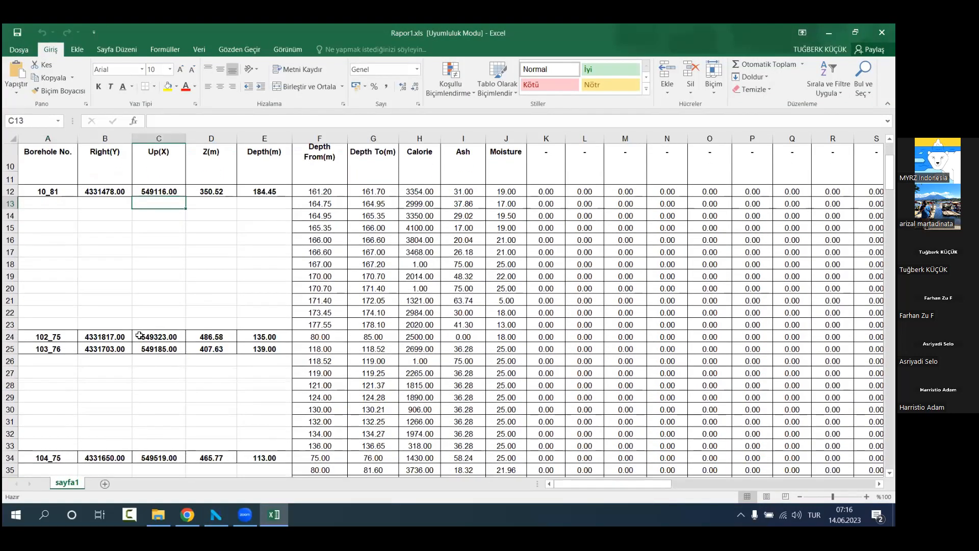
scroll(140, 335, "down", 6)
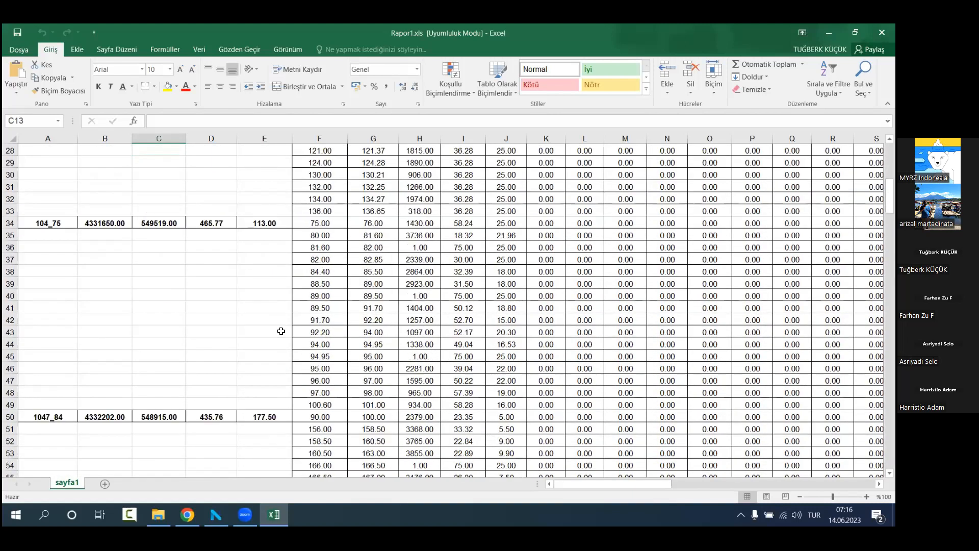
scroll(281, 331, "down", 17)
left_click_drag(324, 297, 791, 295)
left_click(507, 357)
scroll(297, 303, "up", 18)
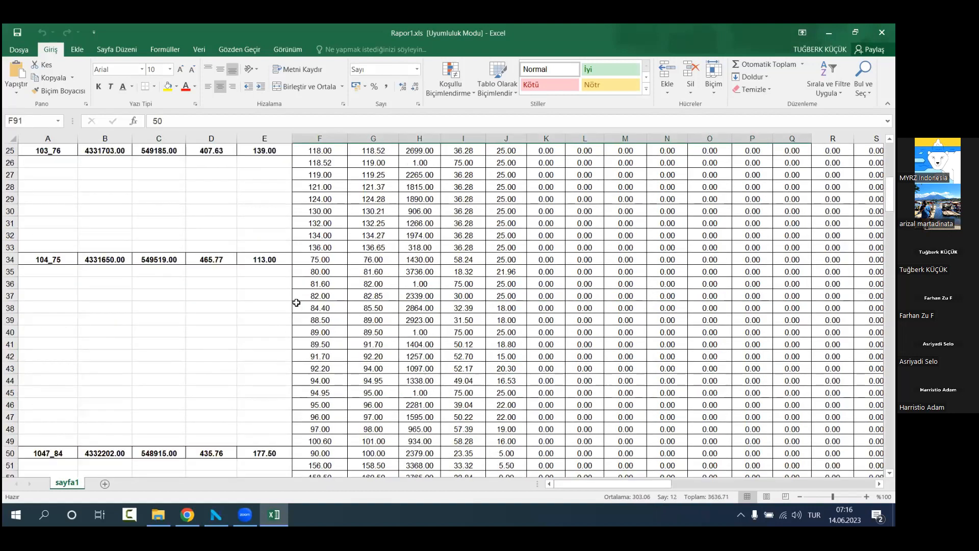
Step: Review the column headings and the first bore hole's sample intervals in the raw sample report, and close the report
scroll(425, 217, "up", 6)
scroll(433, 280, "down", 1)
scroll(310, 252, "up", 2)
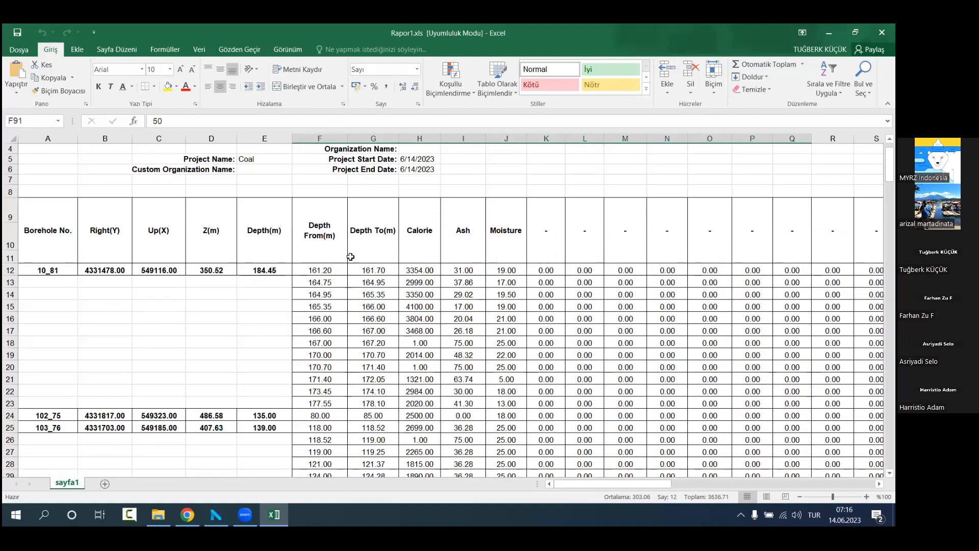
left_click_drag(315, 271, 419, 404)
left_click(428, 267)
left_click(104, 378)
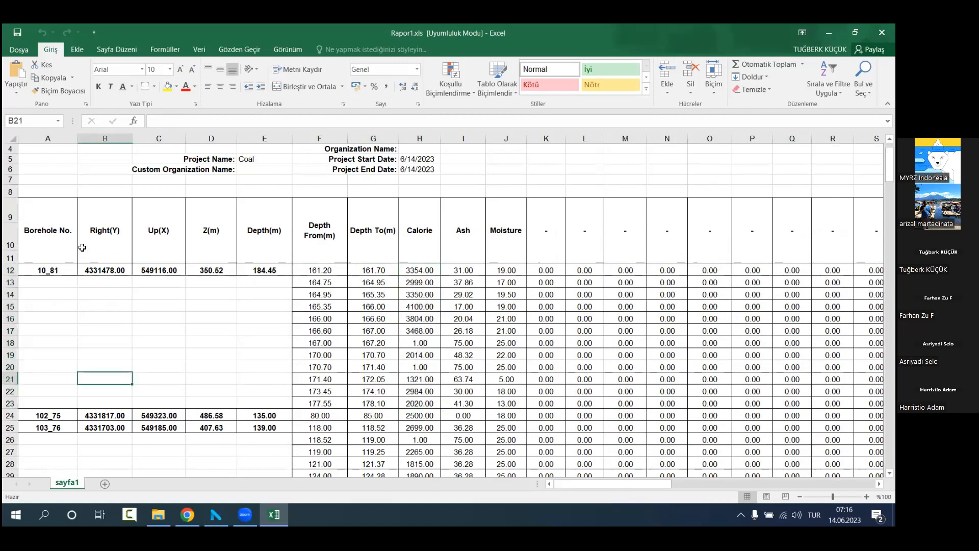
mouse_move(889, 164)
left_mouse_down()
mouse_move(890, 451)
mouse_move(890, 160)
left_mouse_up()
left_click(882, 32)
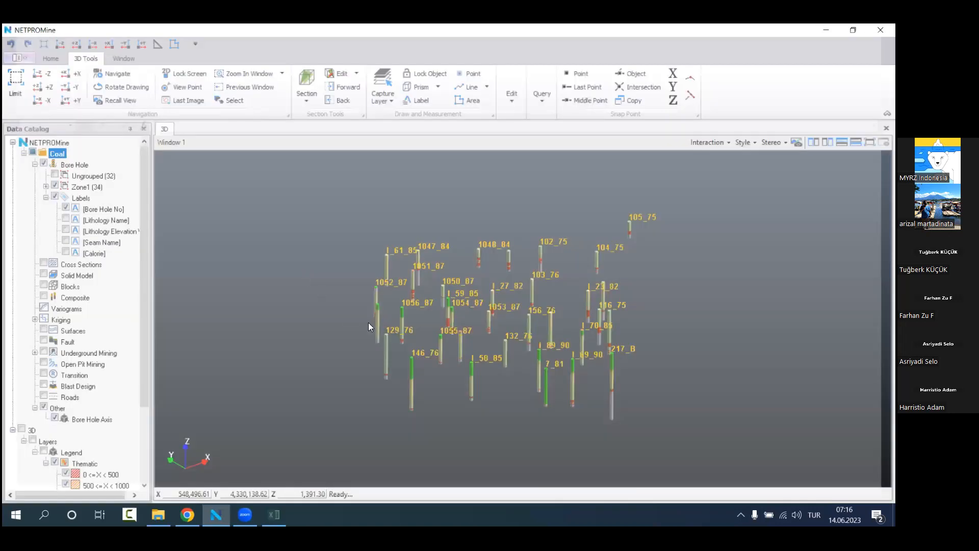
Step: Display the Ungrouped bore holes in the 3D view together with the Zone1 group
left_click(54, 176)
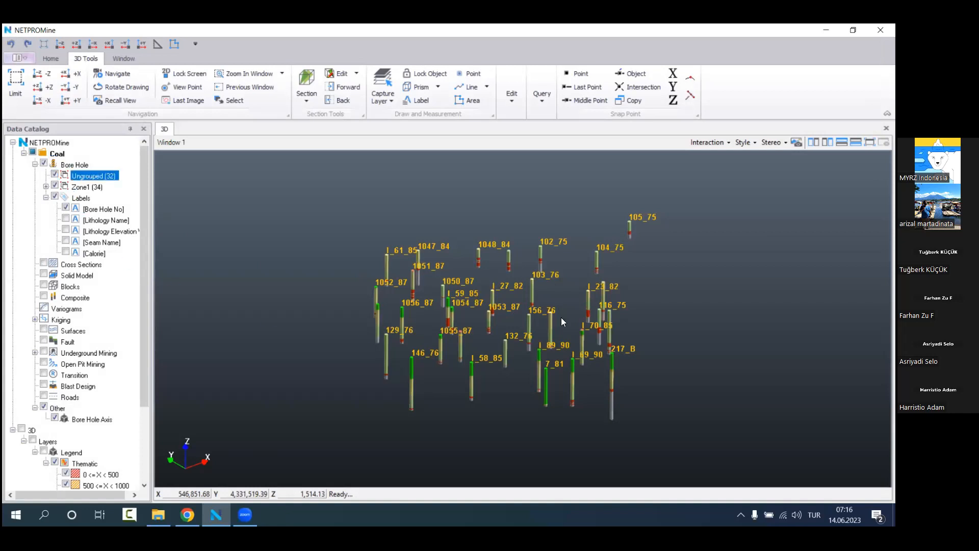
middle_click_drag(521, 300, 392, 278)
scroll(481, 328, "down", 2)
mouse_move(475, 316)
left_mouse_down()
mouse_move(459, 286)
mouse_move(480, 308)
left_mouse_up()
Step: Delete the Zone1 group from the Coal project's bore holes and select the Ungrouped group
left_click(77, 187)
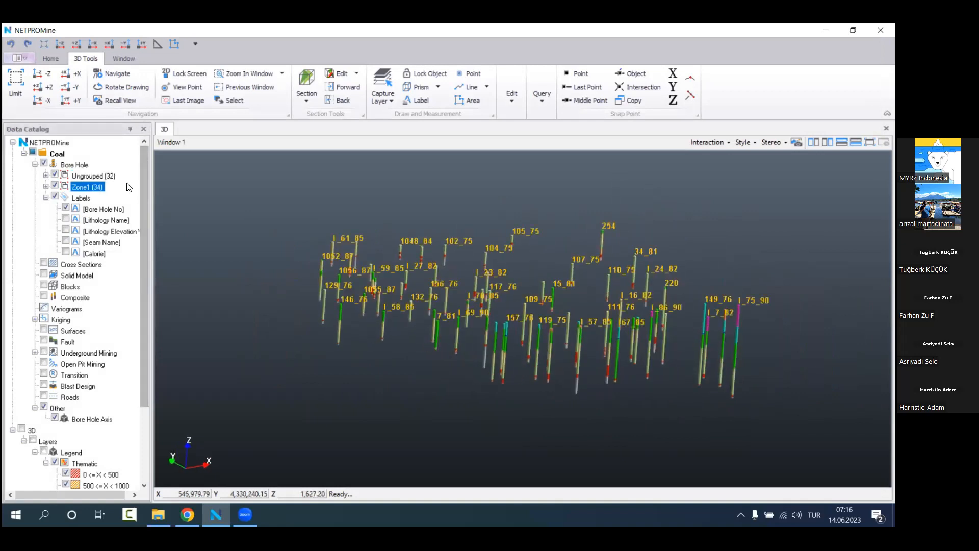
right_click(112, 187)
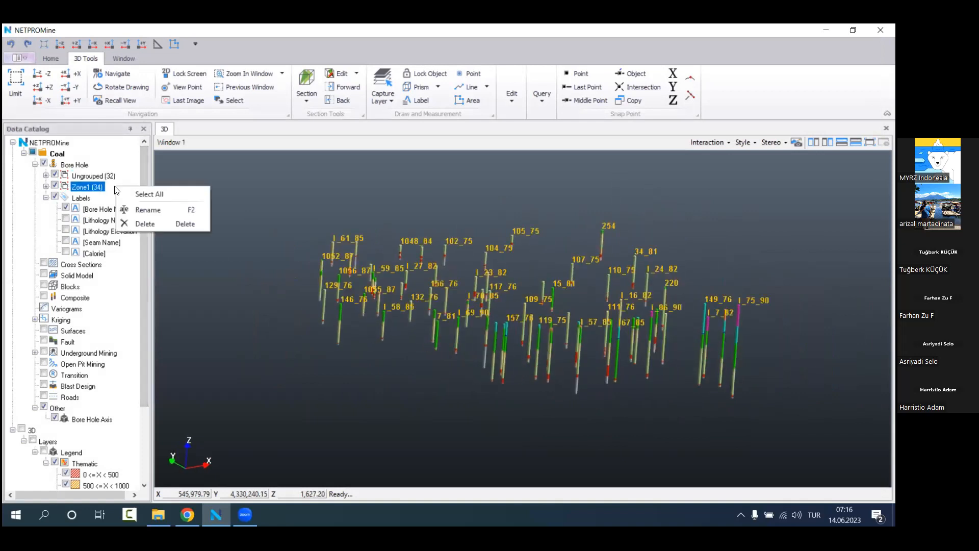
left_click(153, 223)
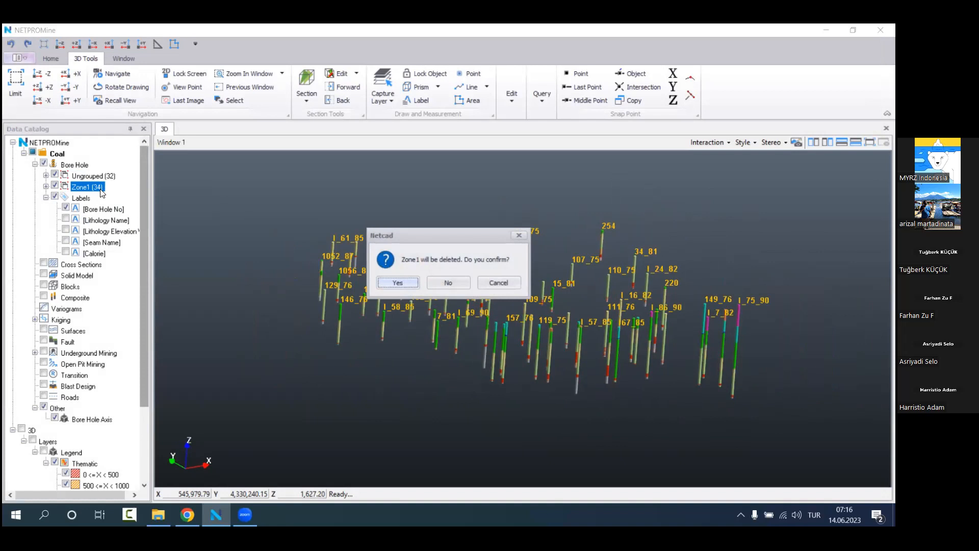
left_click(402, 284)
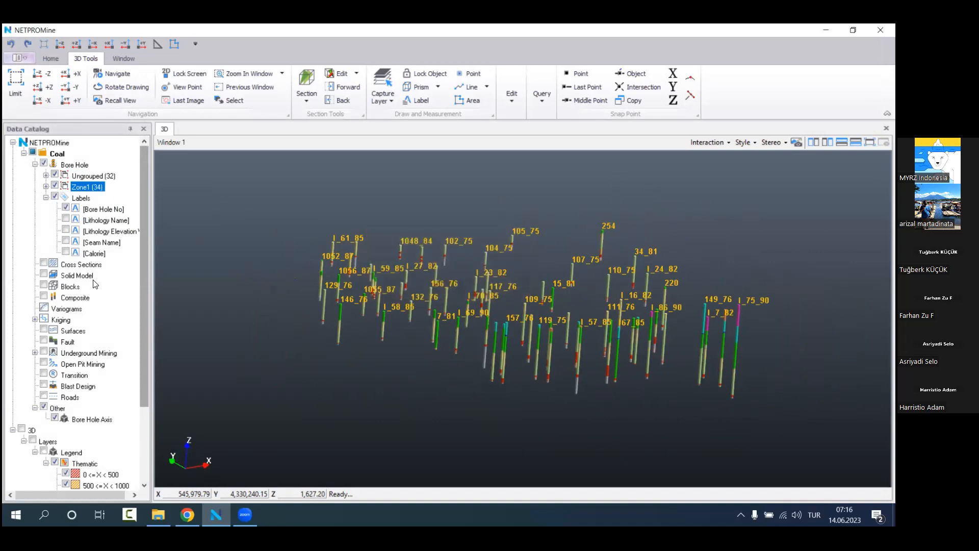
left_click(113, 176)
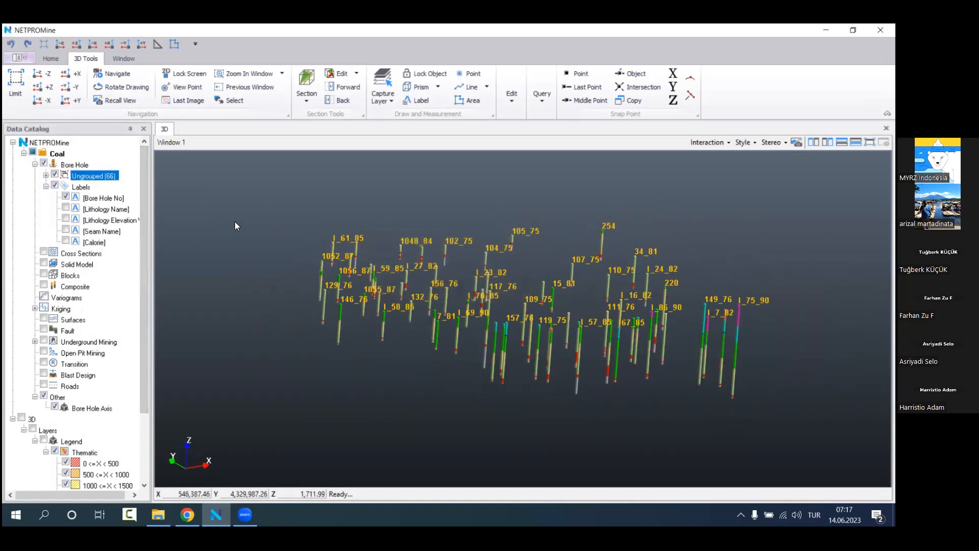
middle_click_drag(455, 286, 418, 298)
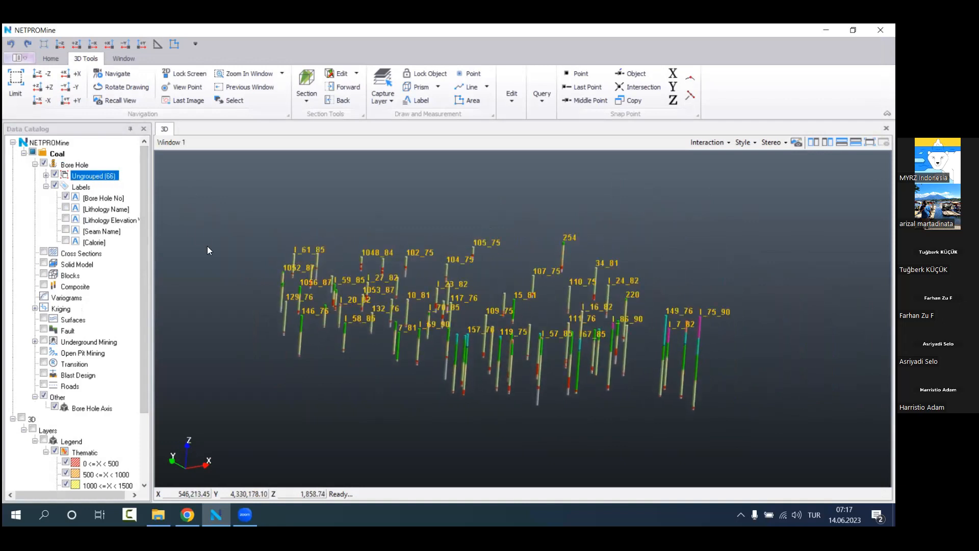
middle_click_drag(488, 290, 502, 292)
mouse_move(500, 307)
left_mouse_down()
mouse_move(470, 284)
mouse_move(489, 280)
mouse_move(491, 301)
mouse_move(514, 315)
mouse_move(492, 302)
left_mouse_up()
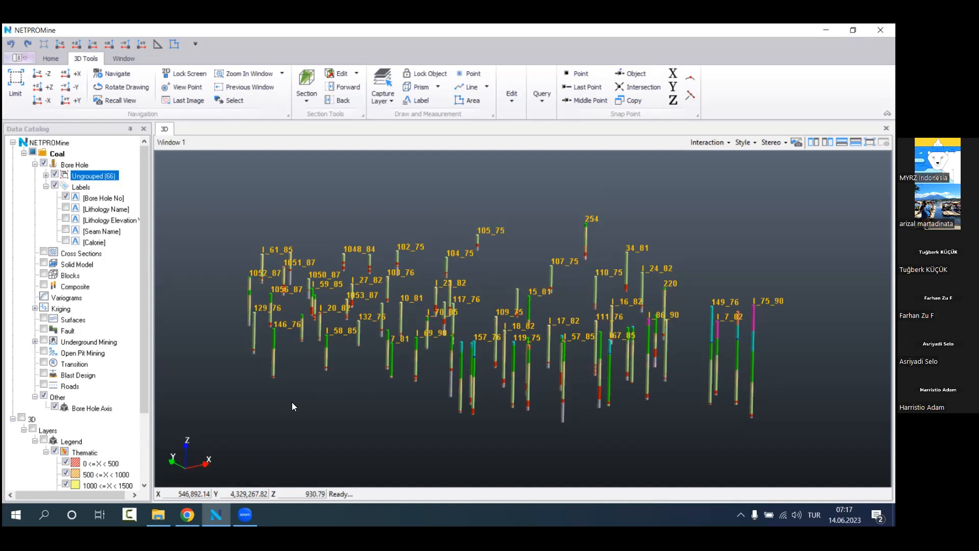
Step: Open the analysis options for the Coal project's bore holes
left_click(49, 59)
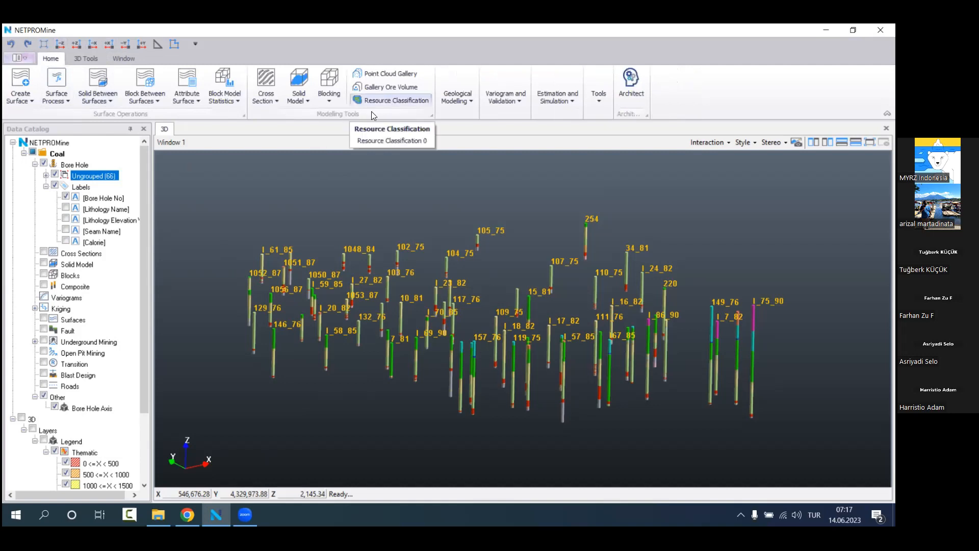
right_click(89, 166)
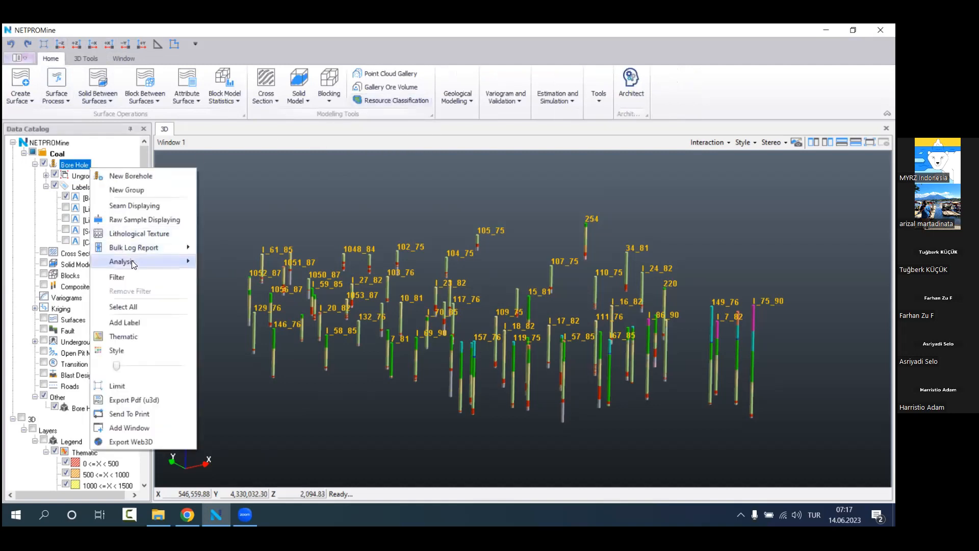
mouse_move(132, 261)
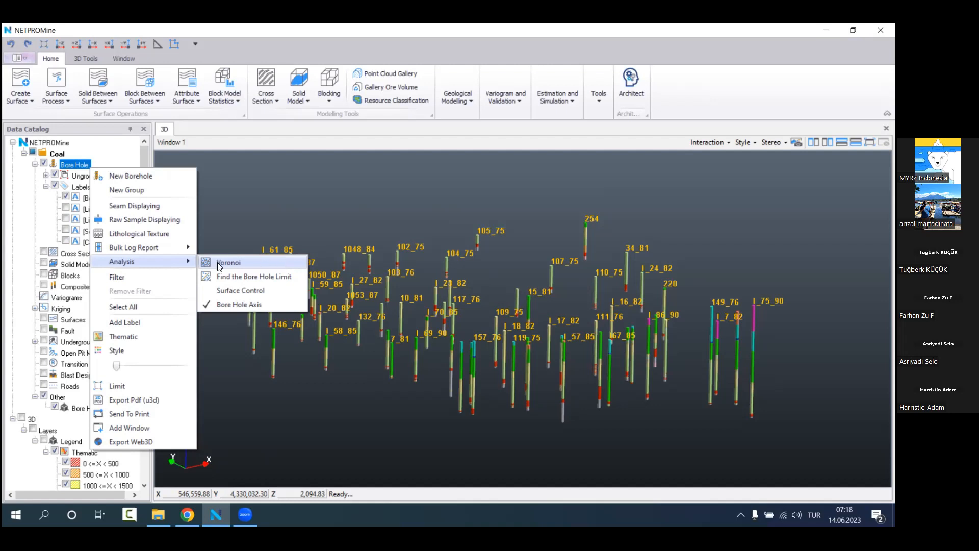
Step: Look at the boreholes in plan view and start an area drawing on a new layer named Area
left_click(62, 47)
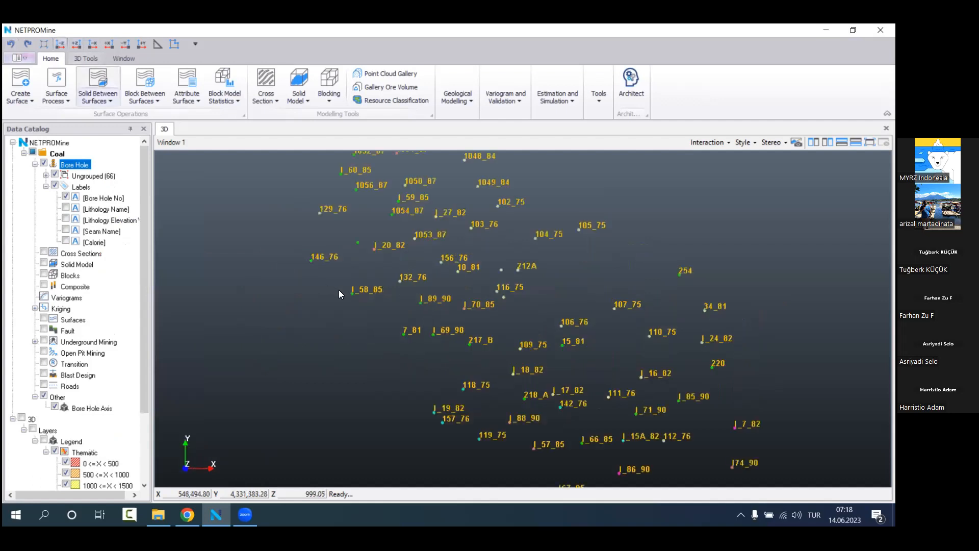
right_click(254, 310)
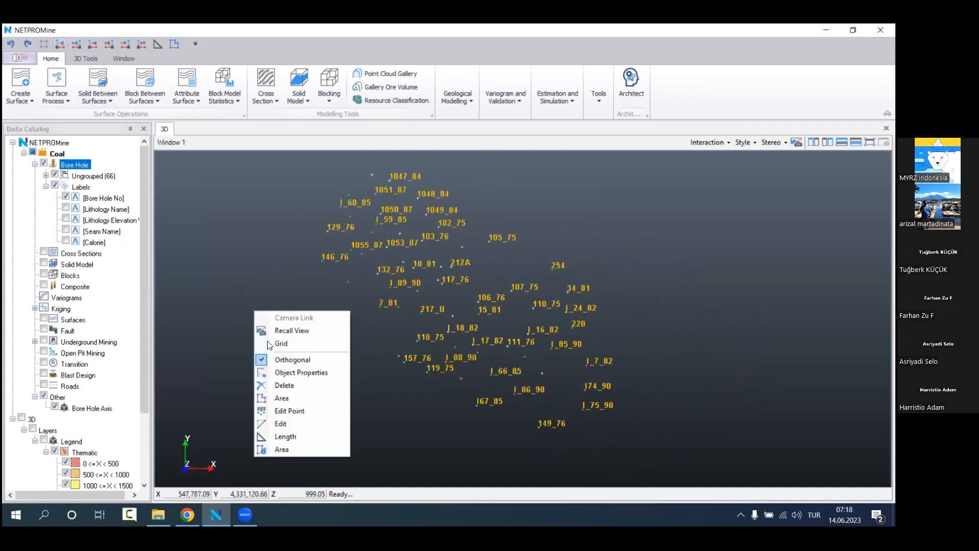
left_click(302, 397)
left_click_drag(154, 182, 84, 184)
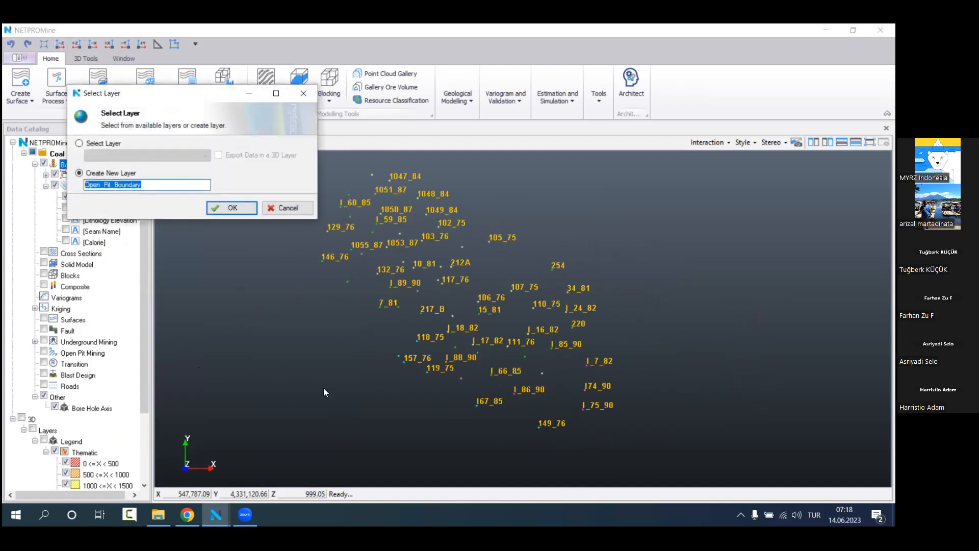
type("Area")
left_click(232, 207)
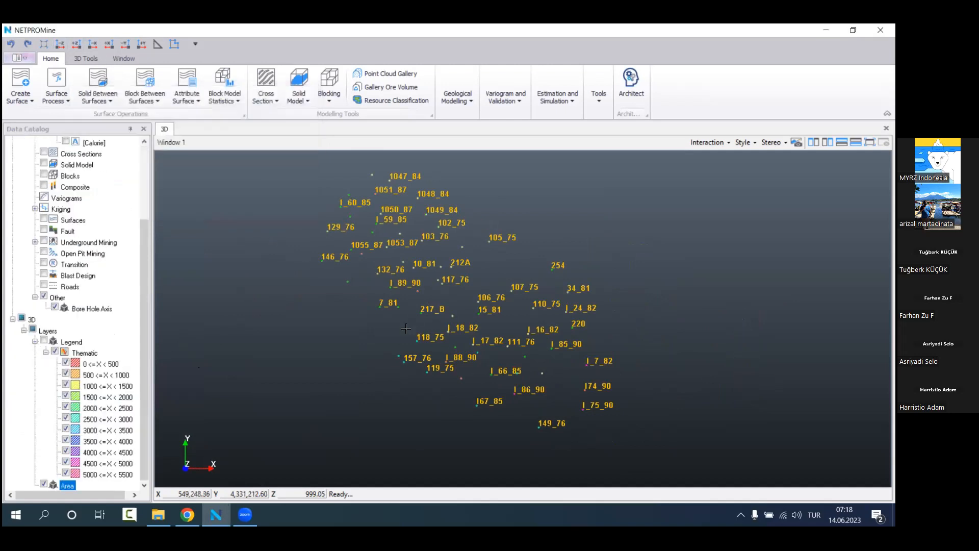
Step: Draw a four-cornered area around the southeastern group of boreholes, from west of 157_76 to northeast of 254 and south of 149_76
left_click(367, 356)
left_click(563, 231)
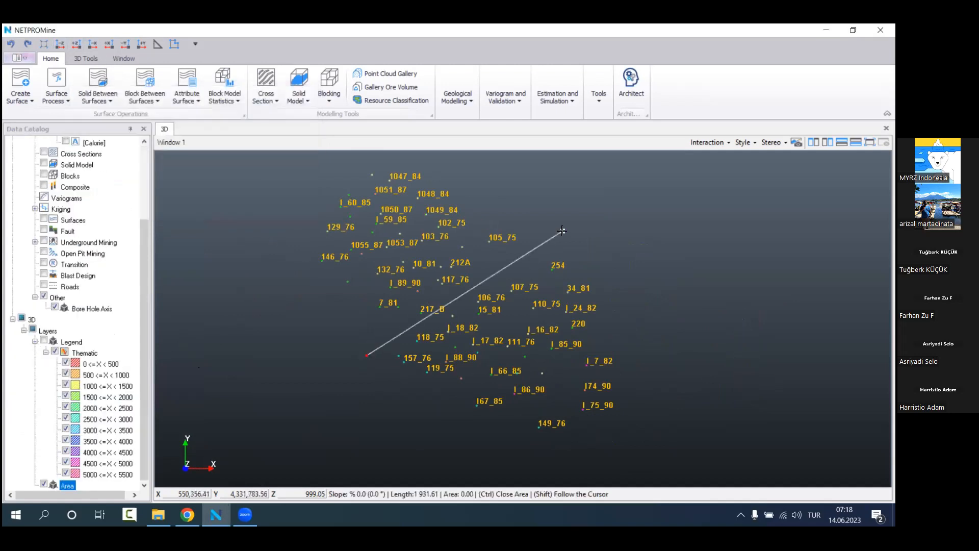
left_click_drag(366, 364, 371, 366)
left_click(655, 452)
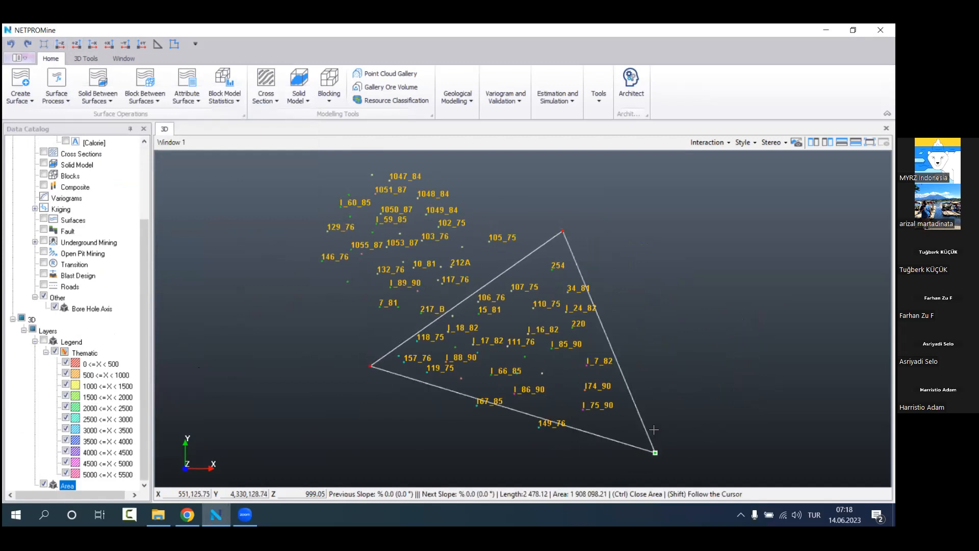
left_click(597, 474)
left_click(675, 426)
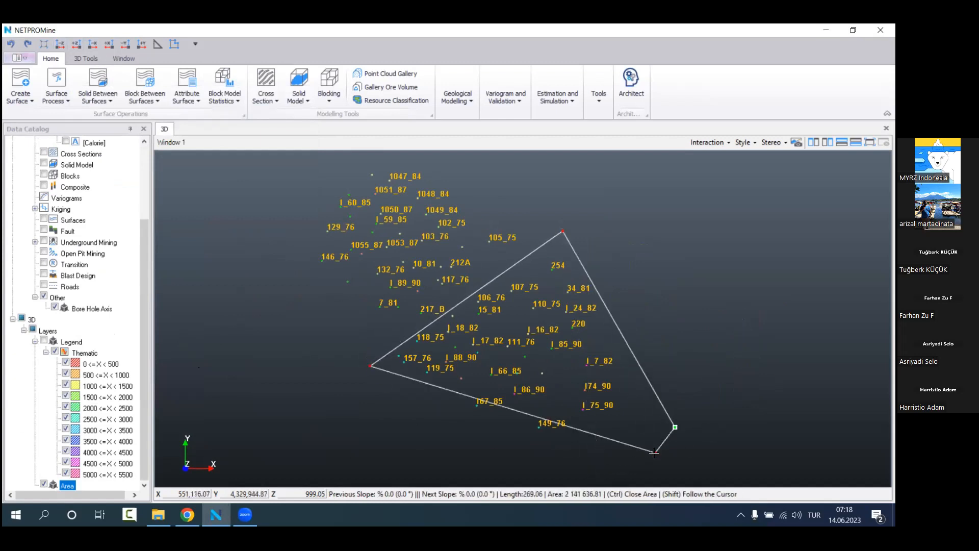
left_click(568, 462)
Step: Adjust the eastern, western and northern corners of the polygon to an area of about 2,327,000, and finish the drawing
left_click_drag(674, 428, 660, 396)
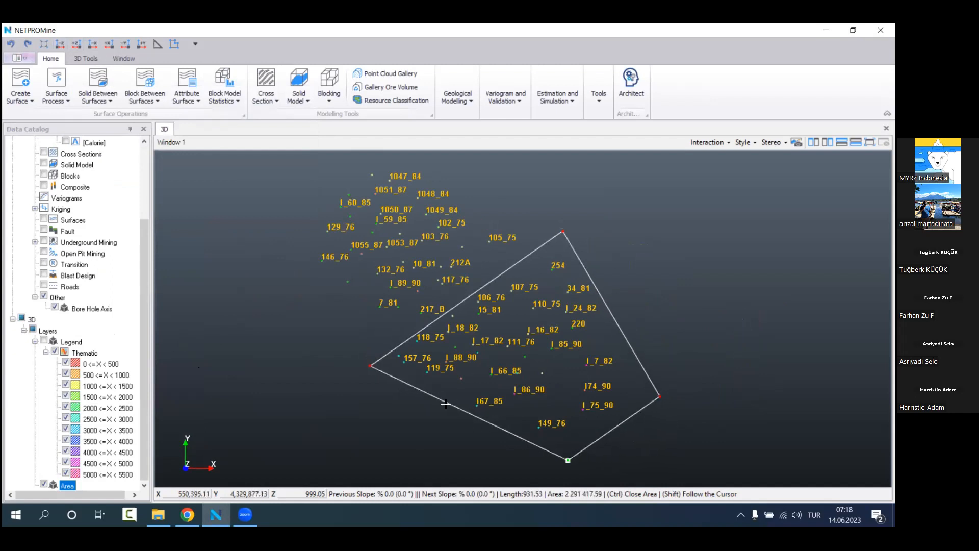
left_click_drag(371, 365, 365, 365)
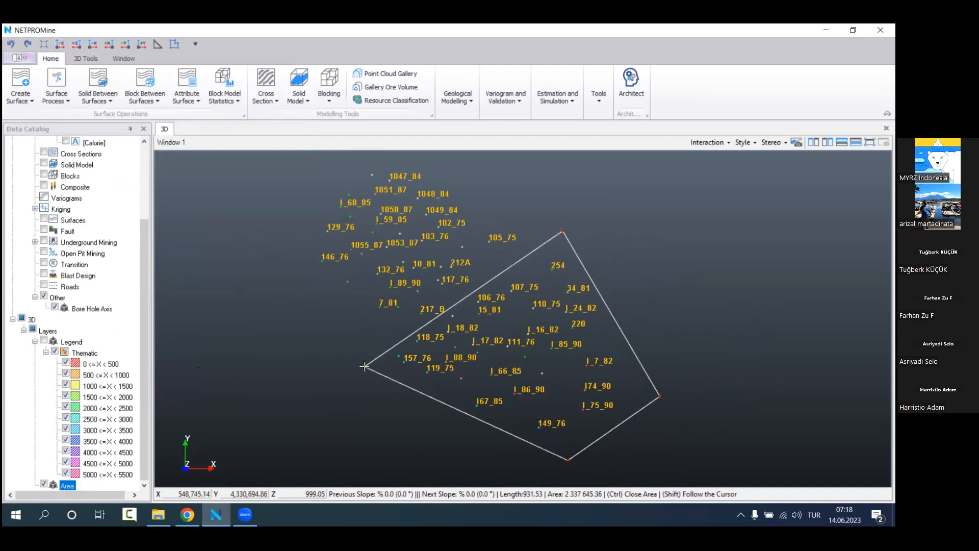
left_click_drag(562, 232, 564, 232)
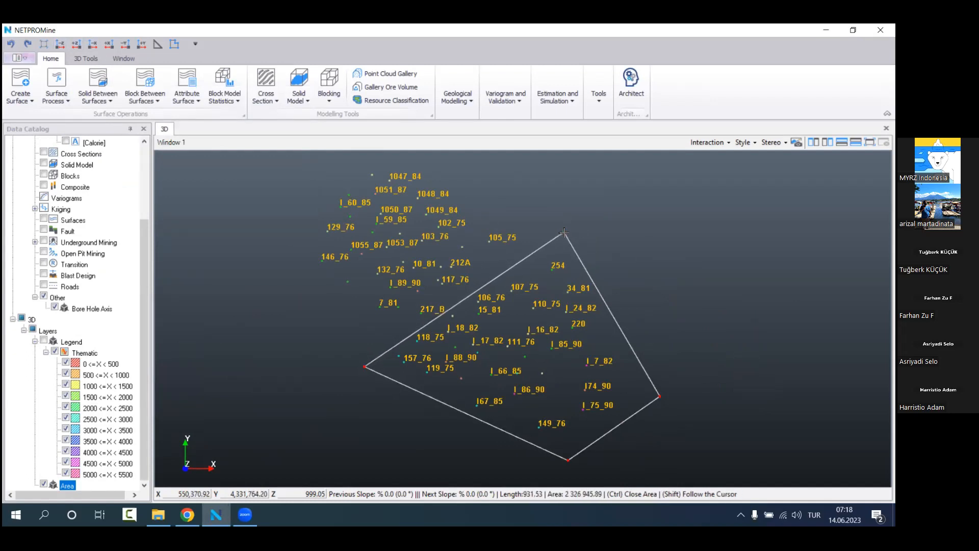
right_click(606, 293)
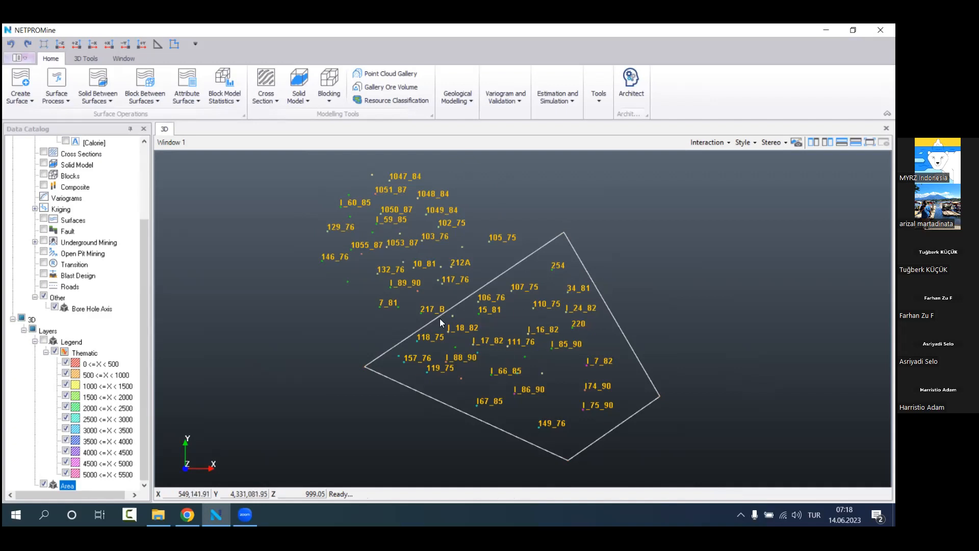
Step: Start a Voronoi analysis on the Bore Hole data, using the drawn polygon as its area
scroll(81, 306, "up", 3)
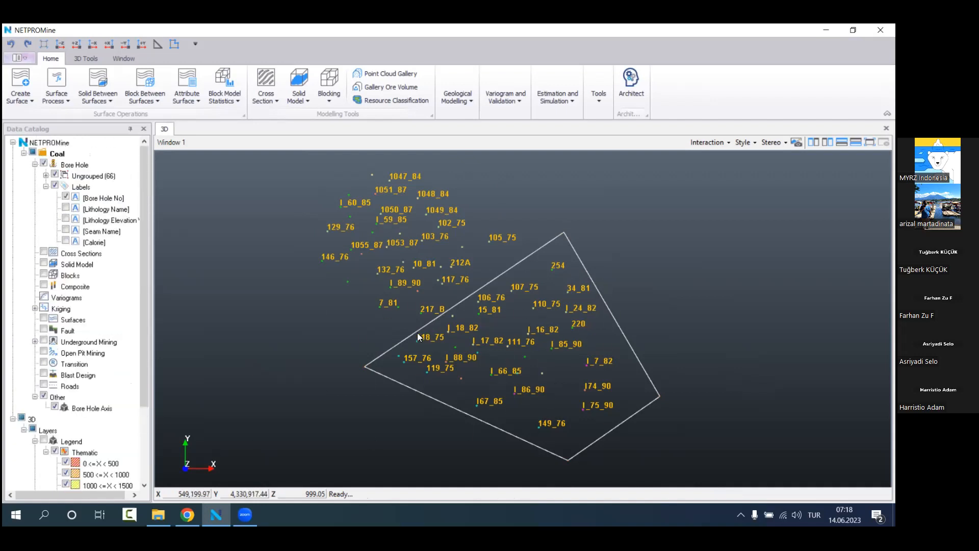
scroll(77, 306, "down", 3)
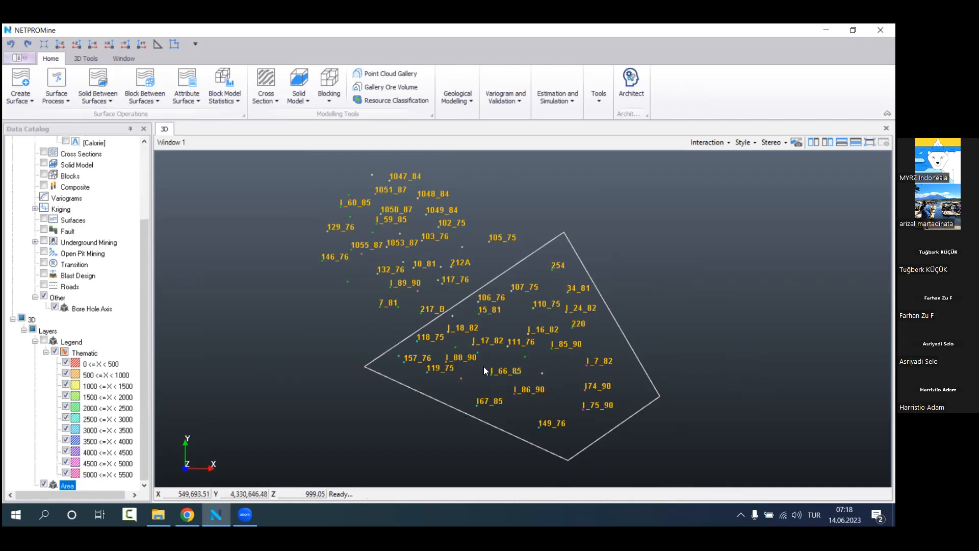
scroll(67, 245, "up", 3)
right_click(102, 167)
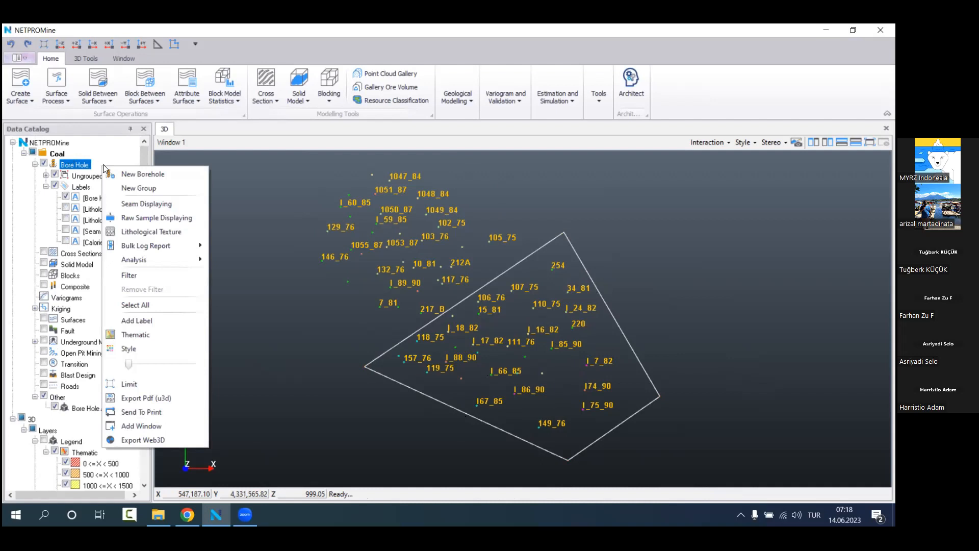
mouse_move(189, 257)
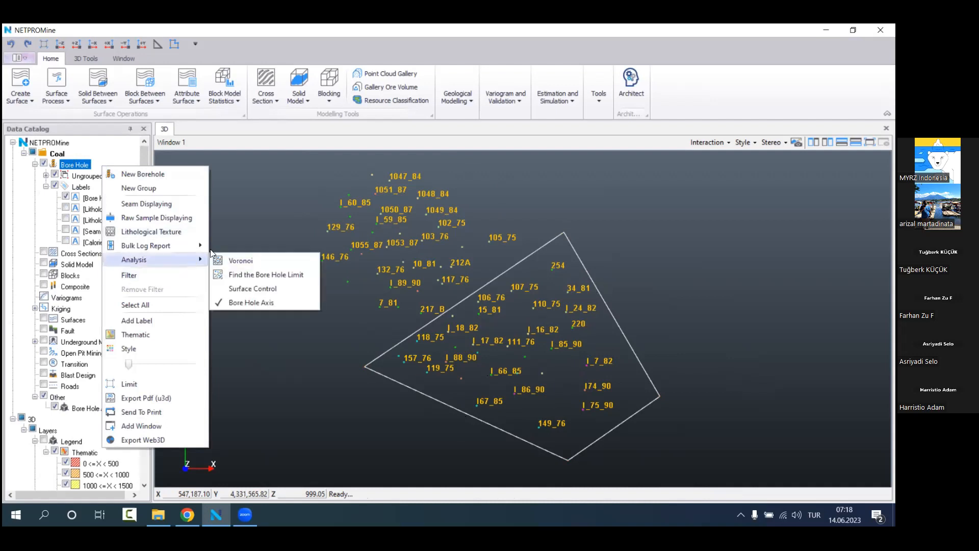
left_click(271, 262)
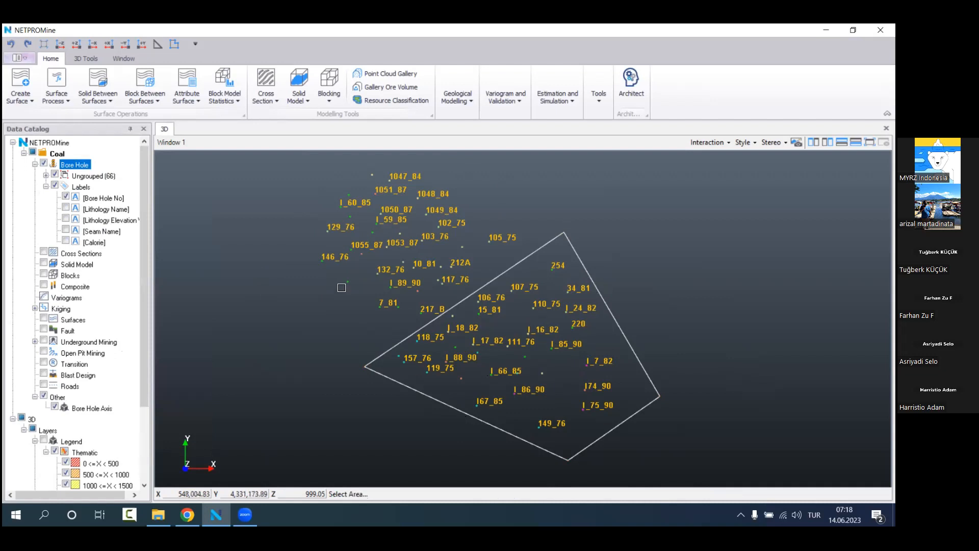
left_click(397, 376)
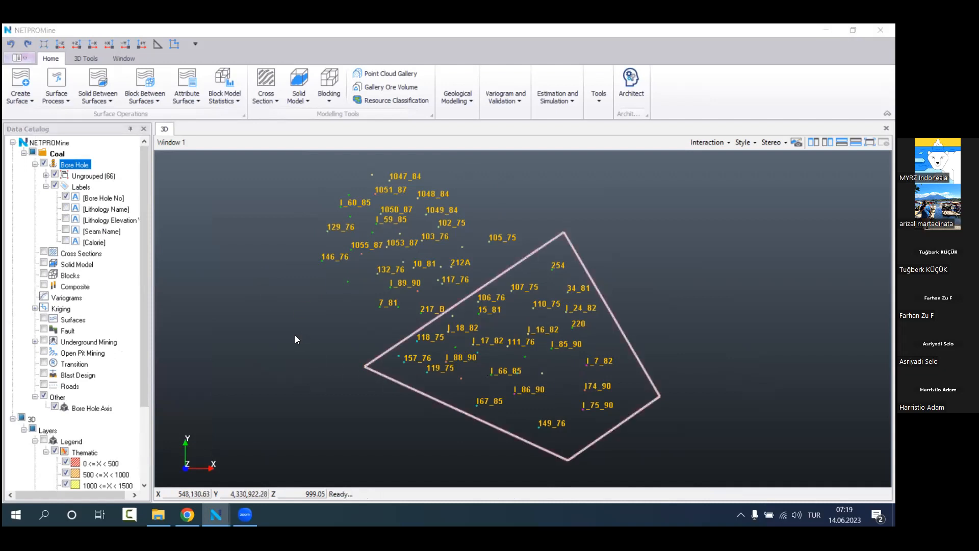
Step: Set the Voronoi attribute to Calorie and apply the operation
left_click(205, 174)
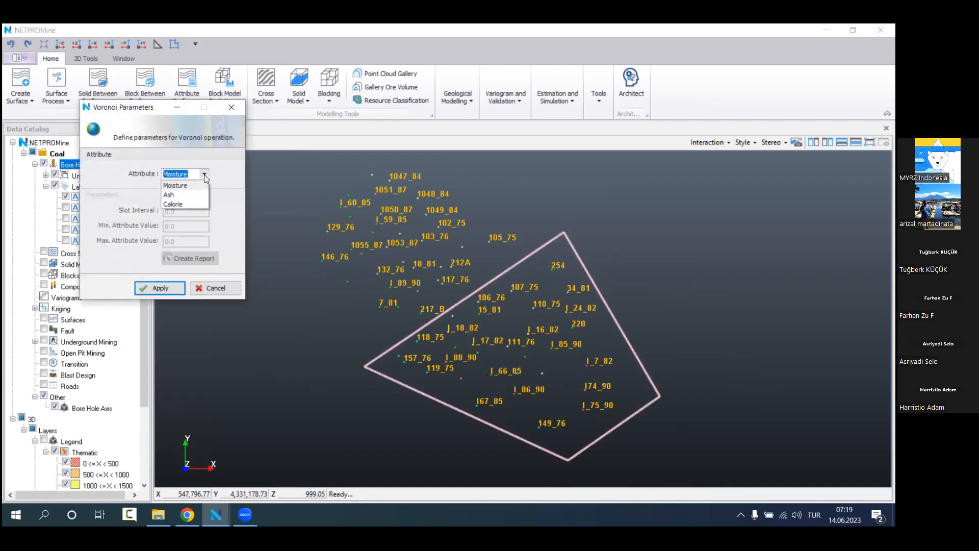
left_click(191, 202)
left_click_drag(152, 115, 210, 165)
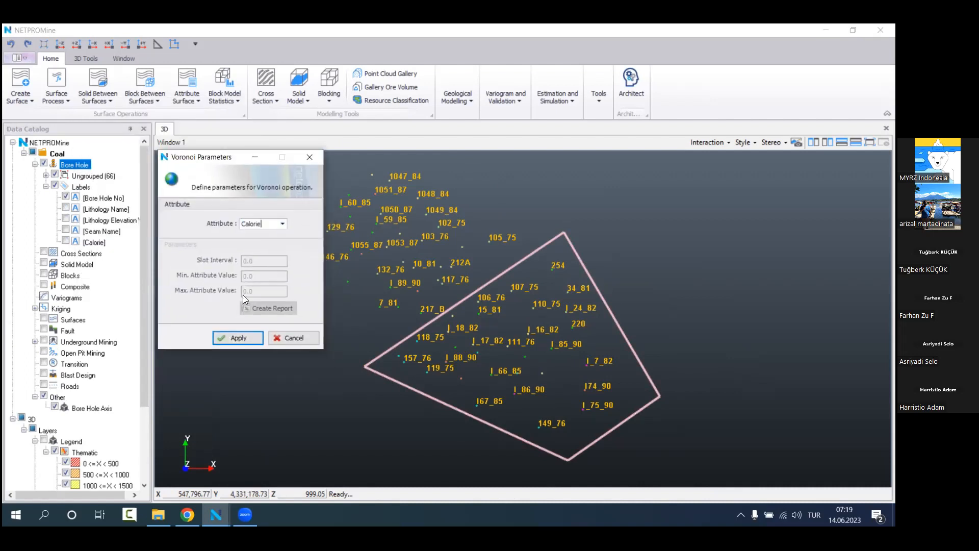
left_click(240, 338)
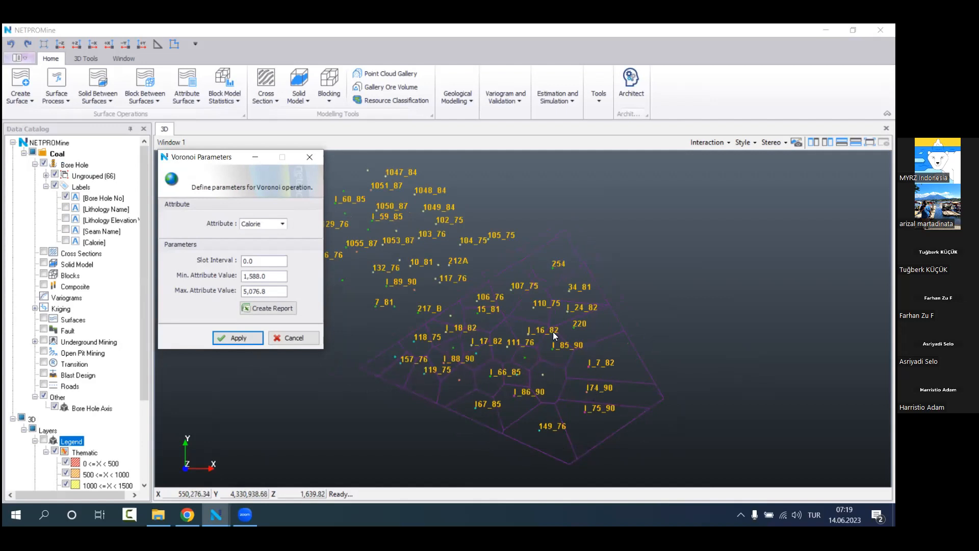
Step: Set the Voronoi slot interval to 500, the minimum attribute value to 1,500 and the maximum to 5,500
key("Tab")
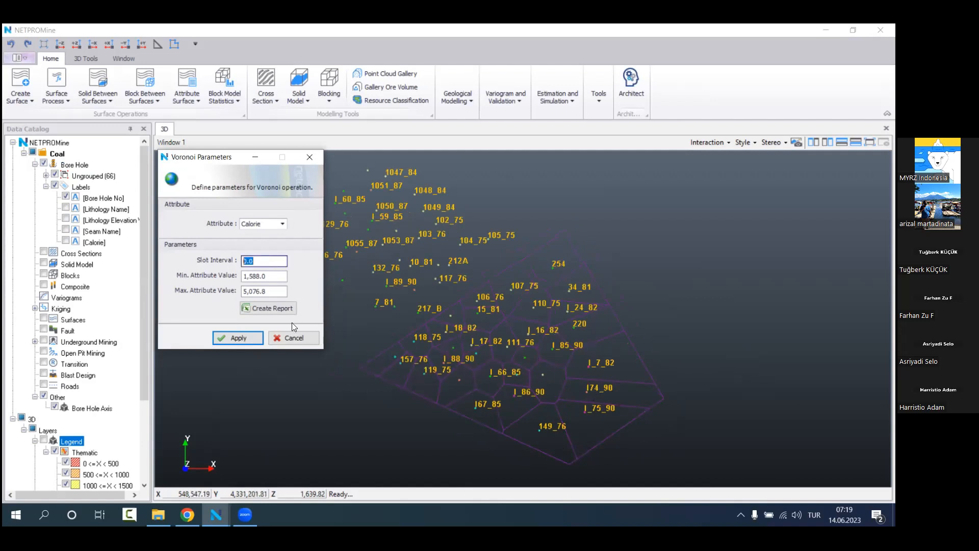
type("500")
key("Tab")
type("1,500")
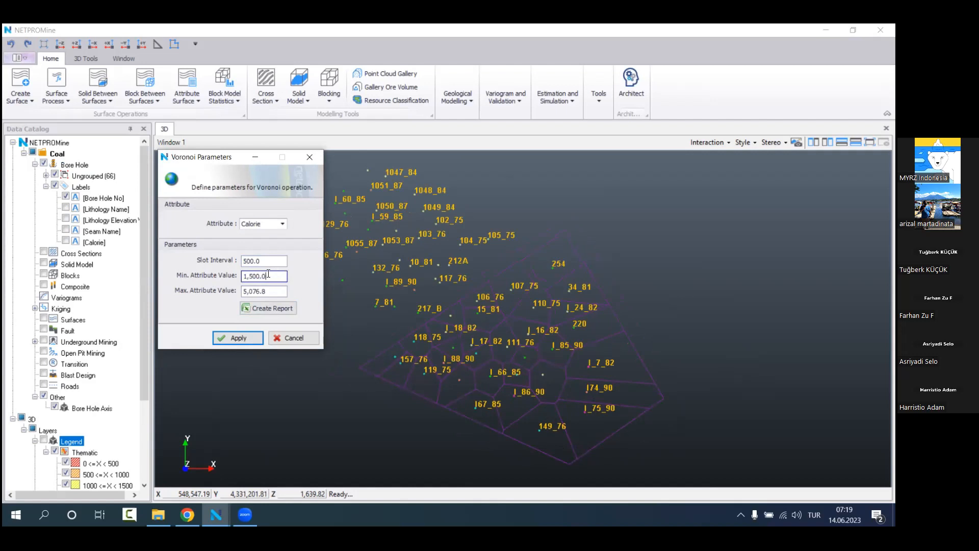
key("Tab")
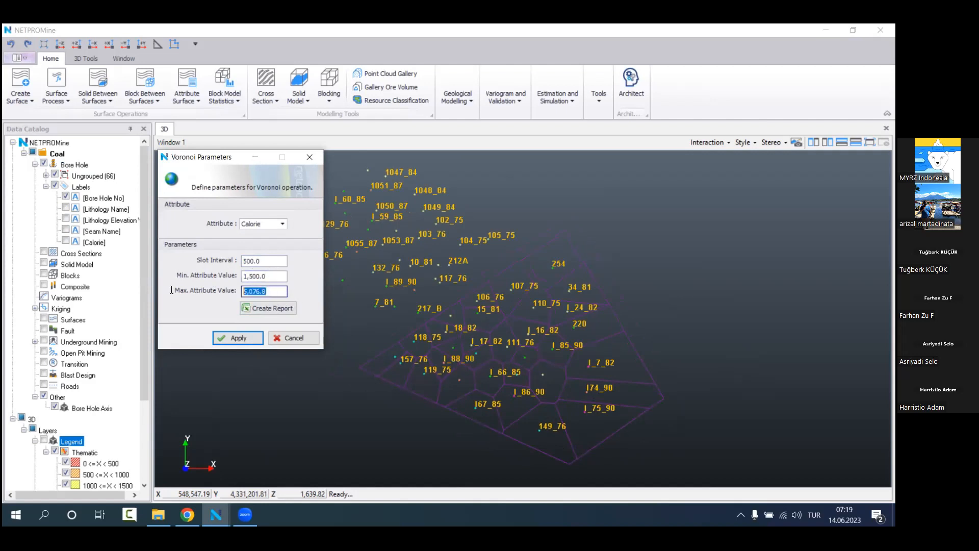
type("5,500")
left_click(264, 261)
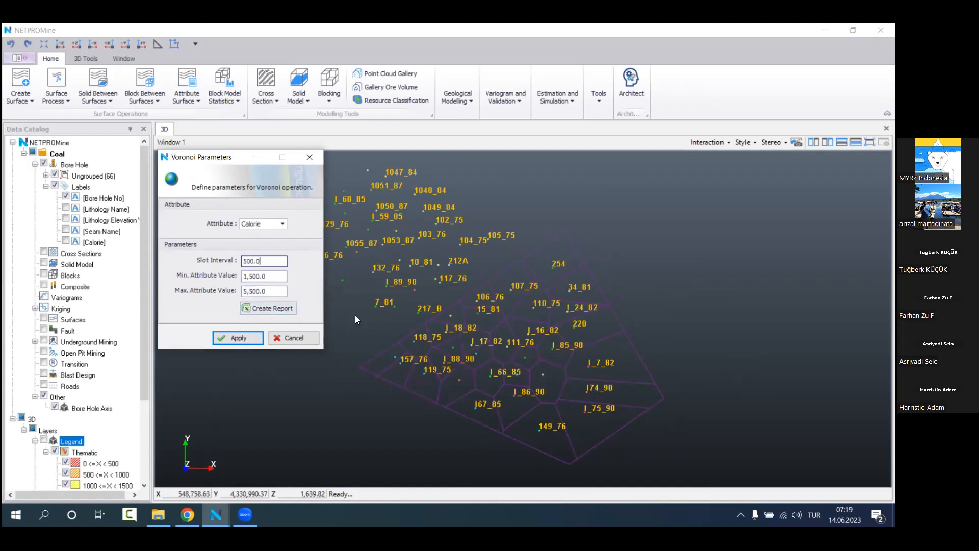
left_click_drag(268, 259, 288, 262)
left_click(279, 276)
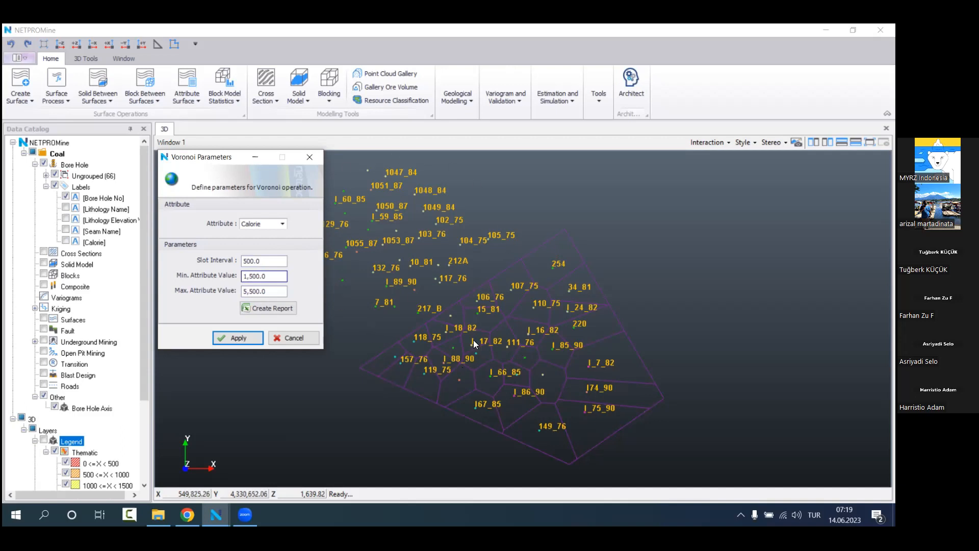
Step: Create the Voronoi report and widen its Borehole.No column to fit the full borehole lists
left_click(260, 309)
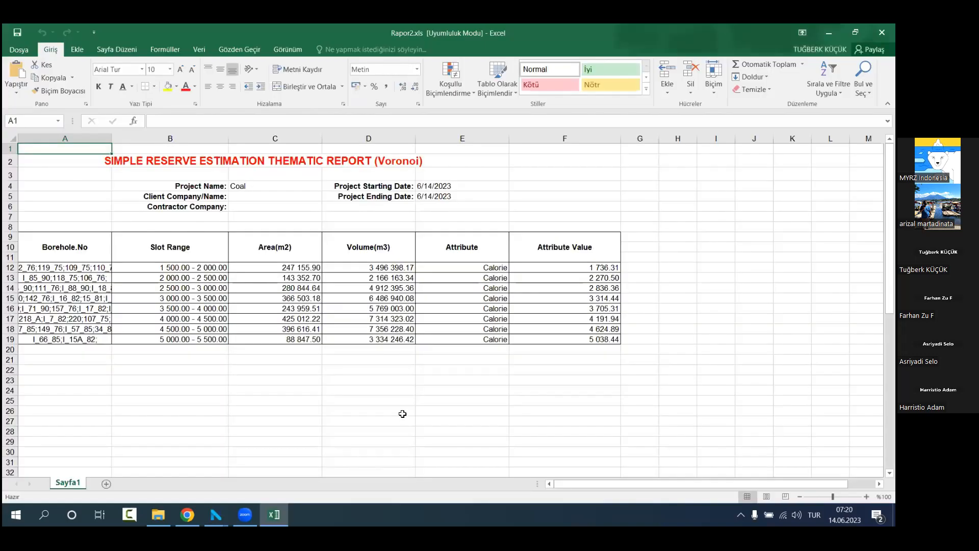
left_click(405, 415)
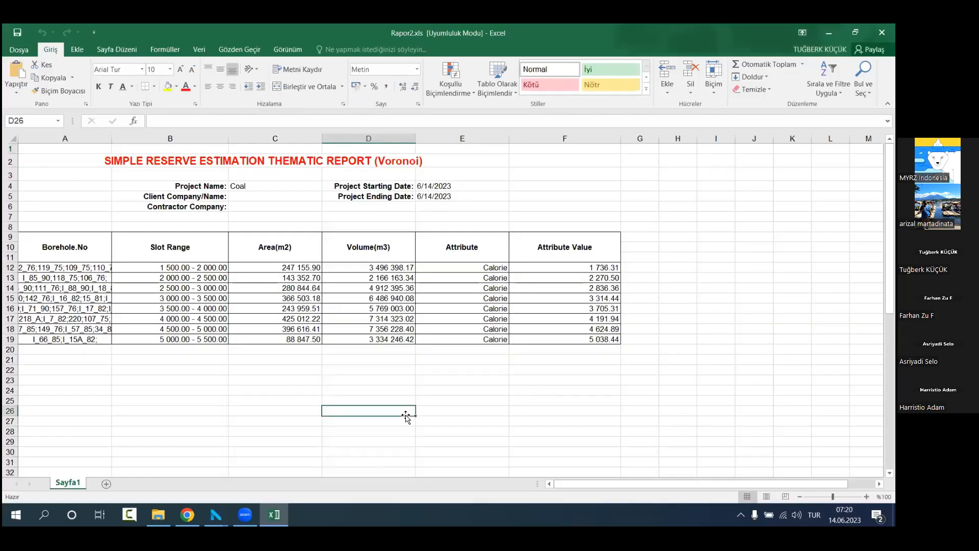
left_click_drag(111, 138, 213, 148)
Step: Examine the first row of the reserve report, including its individual borehole numbers, slot range and area
left_click(159, 266)
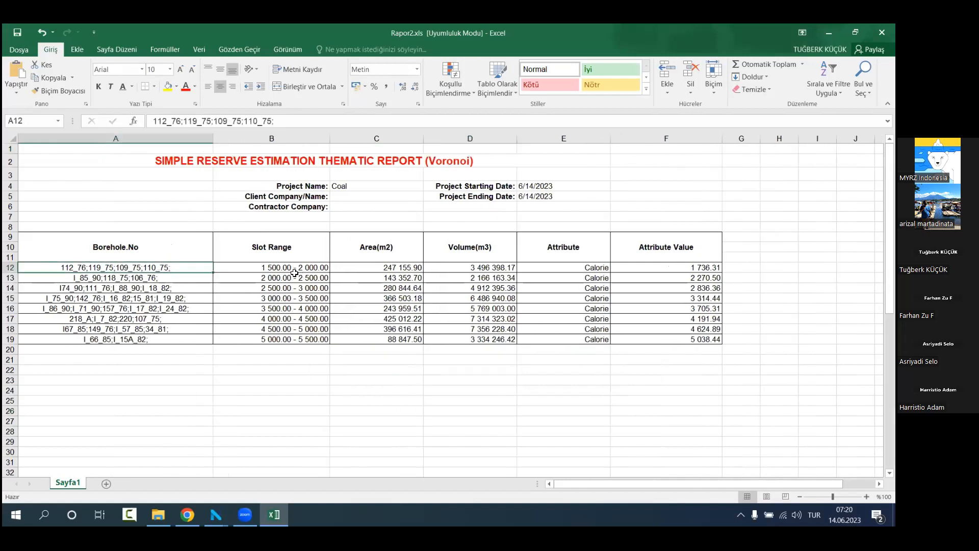
left_click(276, 265)
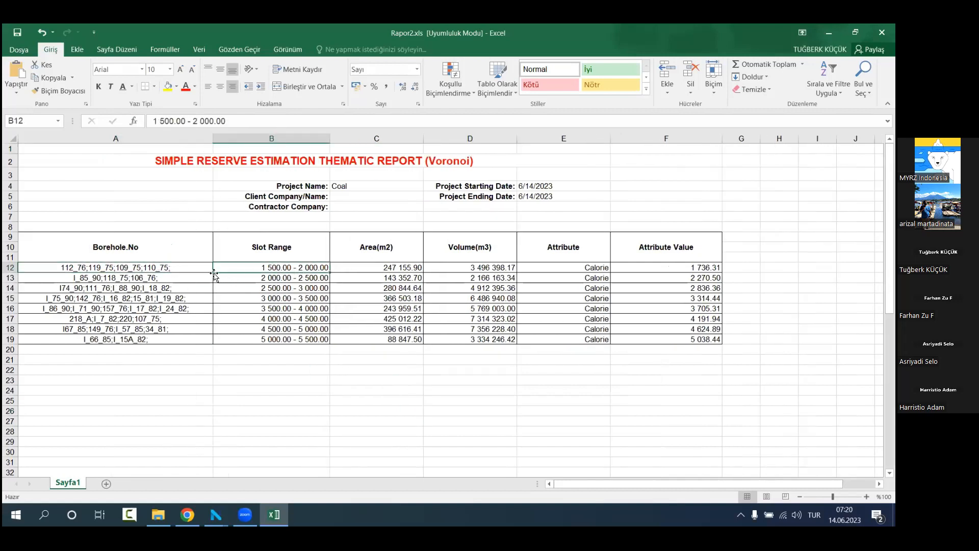
left_click(174, 261)
left_click(159, 267)
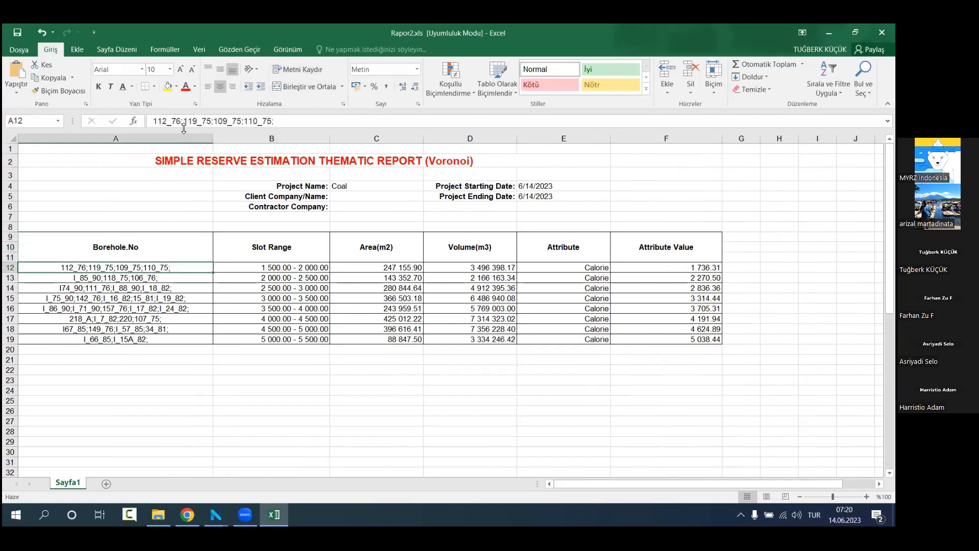
mouse_move(181, 123)
left_mouse_down()
mouse_move(147, 123)
mouse_move(179, 122)
left_mouse_up()
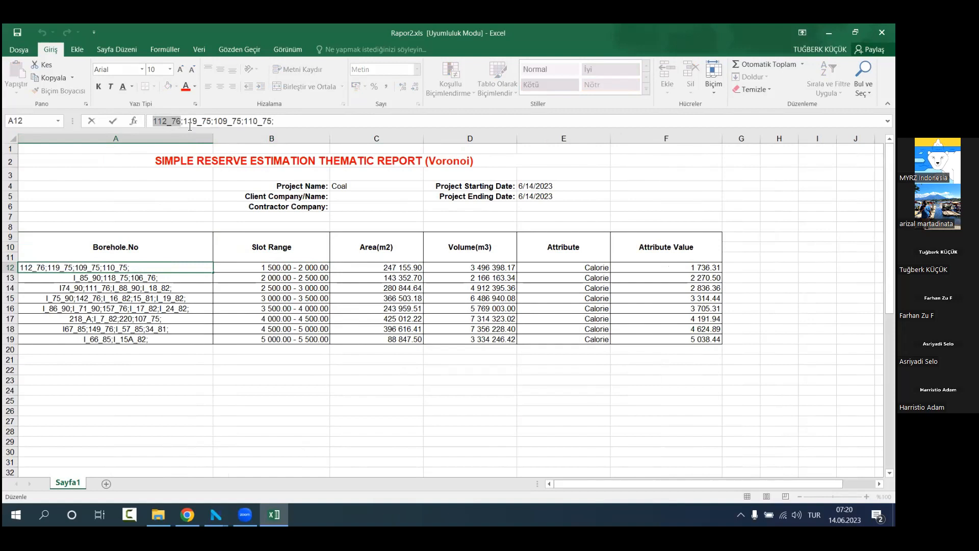
left_click_drag(184, 121, 199, 122)
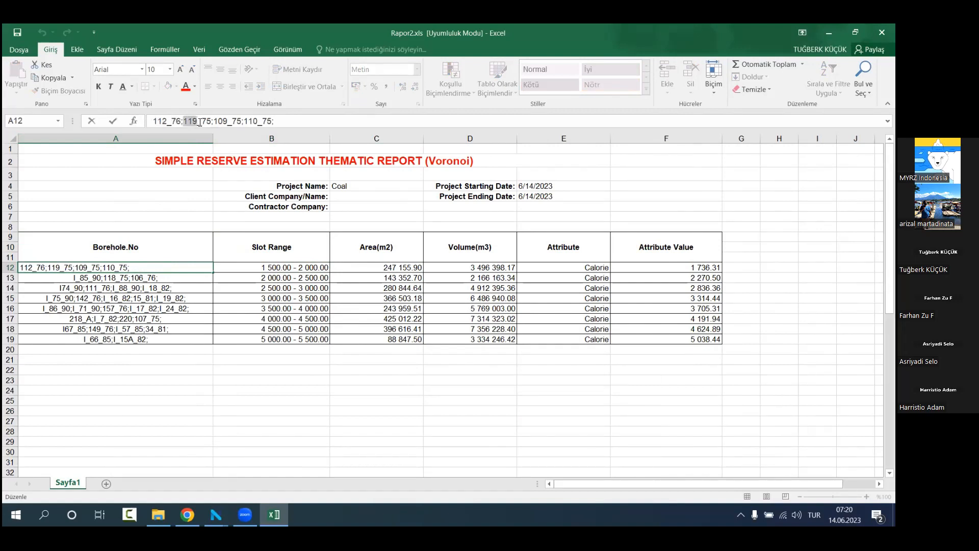
left_click_drag(200, 123, 217, 125)
left_click(282, 125)
left_click(251, 321)
left_click(299, 270)
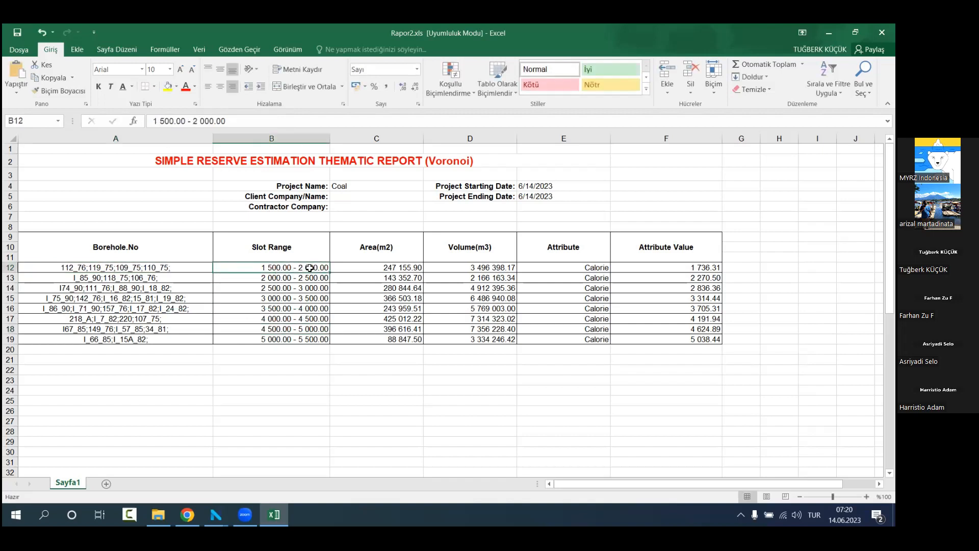
left_click(376, 269)
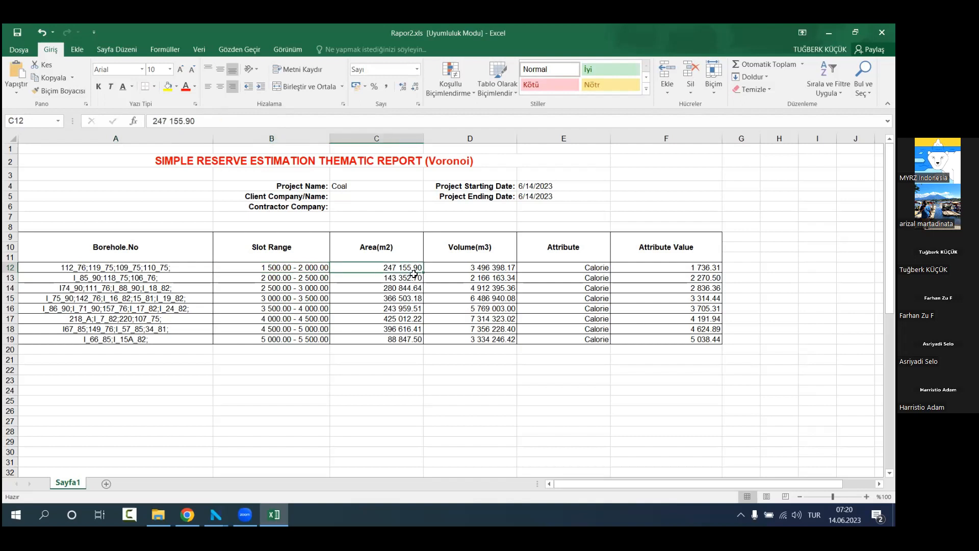
left_click(166, 270)
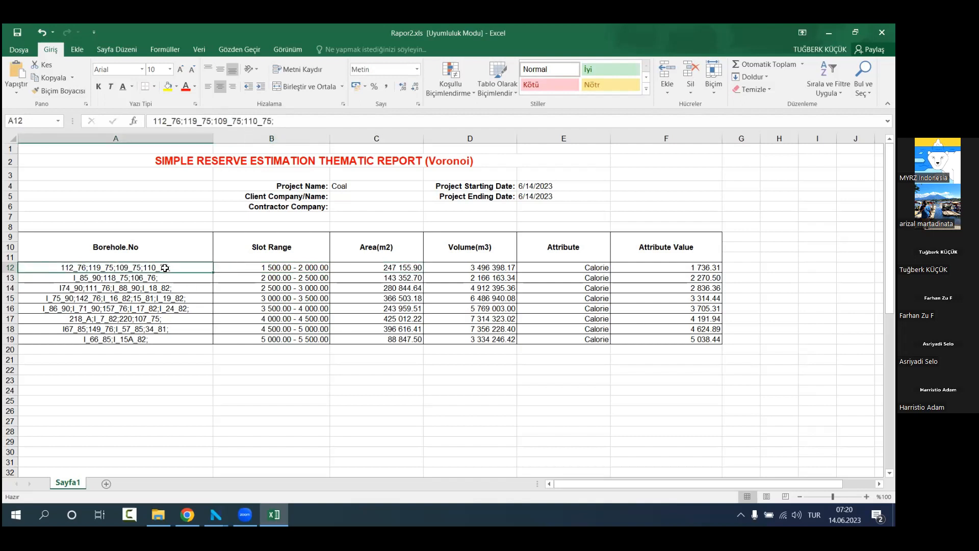
Step: Check the Volume values of the first and last slot ranges, and minimize the report to return to NETPROMine
left_click(474, 267)
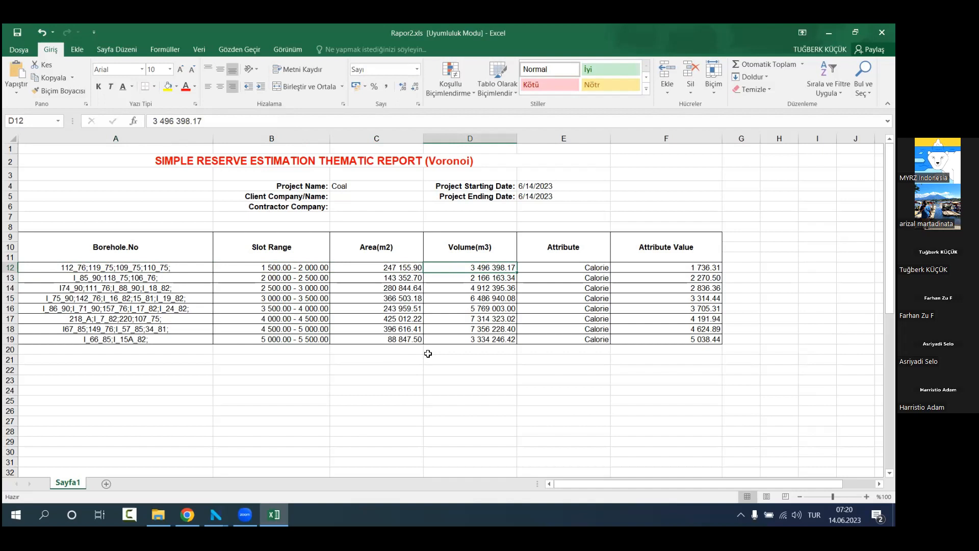
left_click(461, 341)
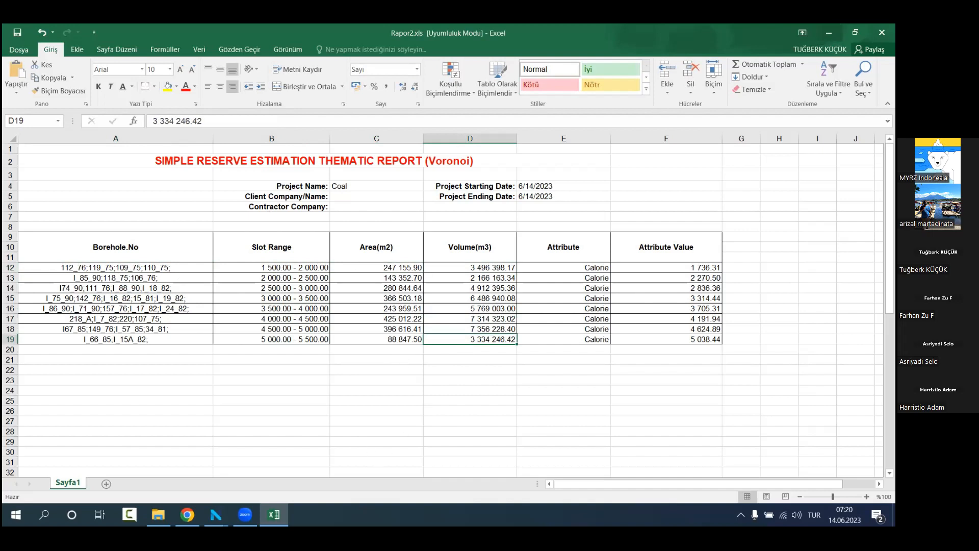
left_click(829, 32)
Step: Hide and reshow the Area_1 500.00 - 2 000.00 layer to identify its Voronoi polygons in the 3D view
left_click_drag(505, 410, 509, 343)
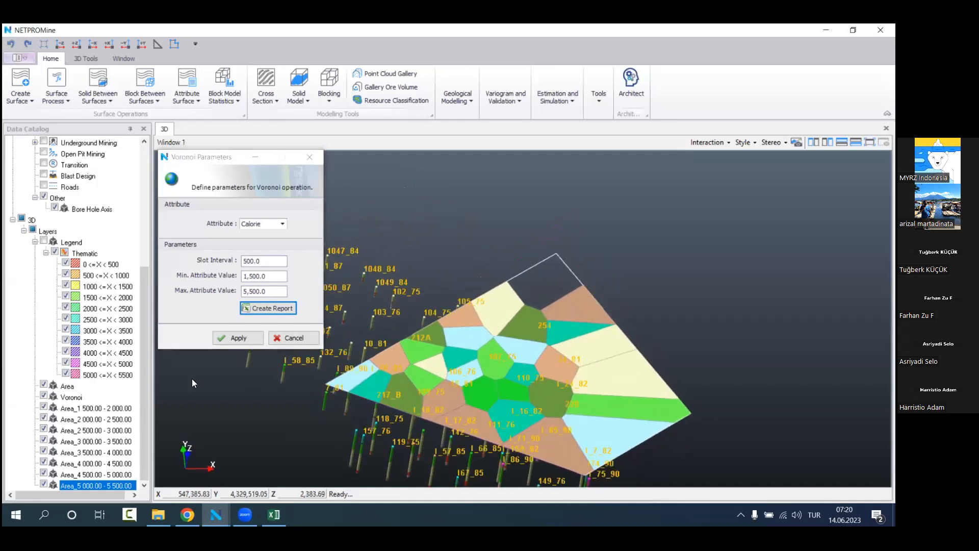
middle_click_drag(529, 370, 563, 331)
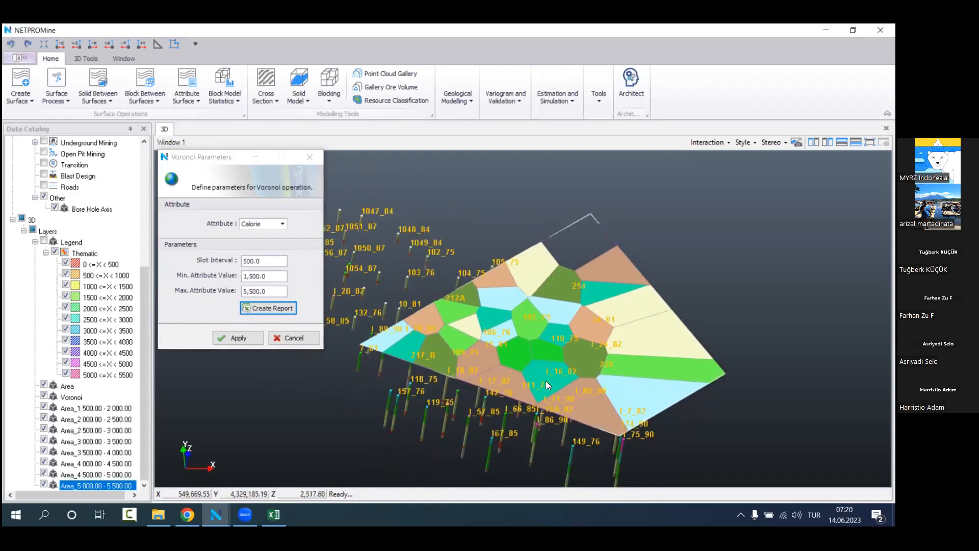
left_click(44, 408)
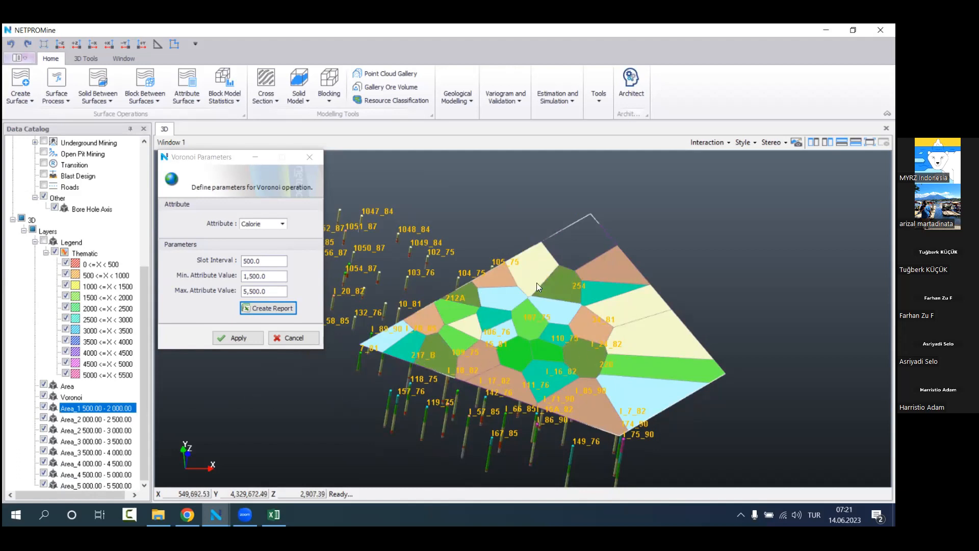
left_click(44, 407)
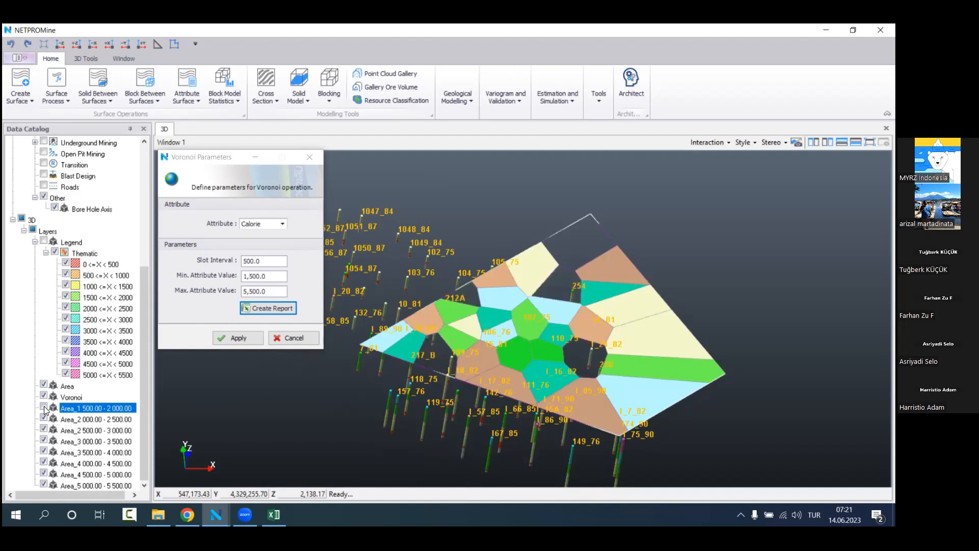
left_click(44, 407)
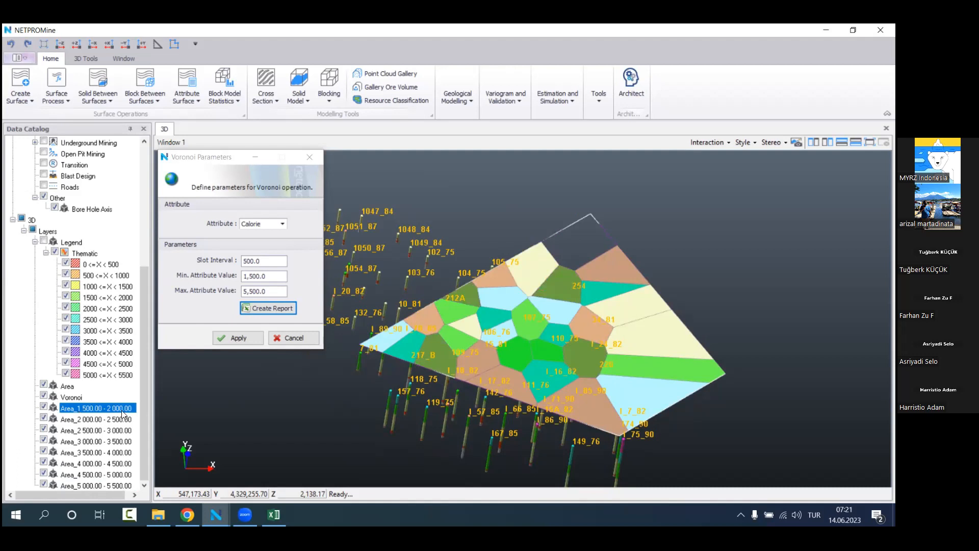
Step: Toggle the area layers from 2 000.00 - 2 500.00 through 3 500.00 - 4 000.00 off and on to identify their polygons
left_click(44, 419)
left_click(44, 419)
left_click(44, 419)
left_click(45, 418)
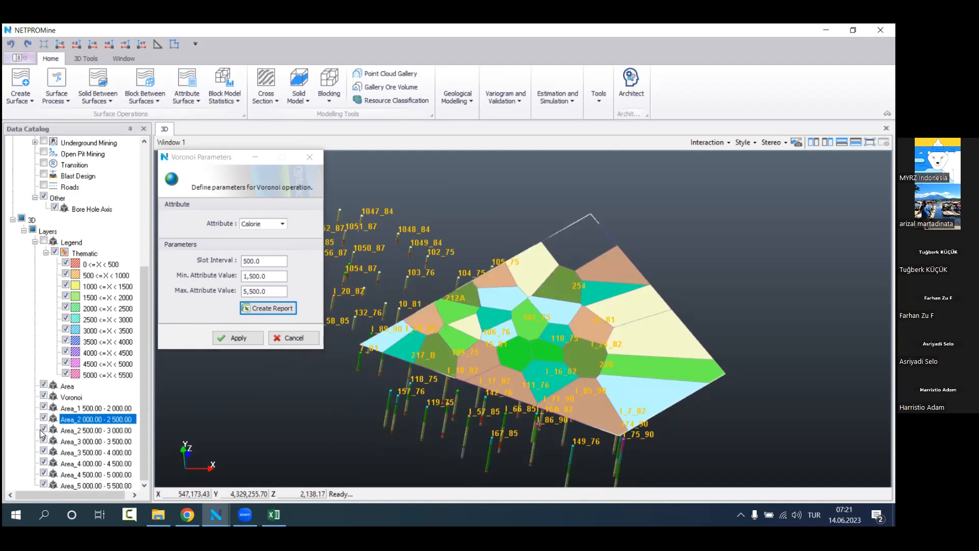
left_click(44, 430)
left_click(44, 430)
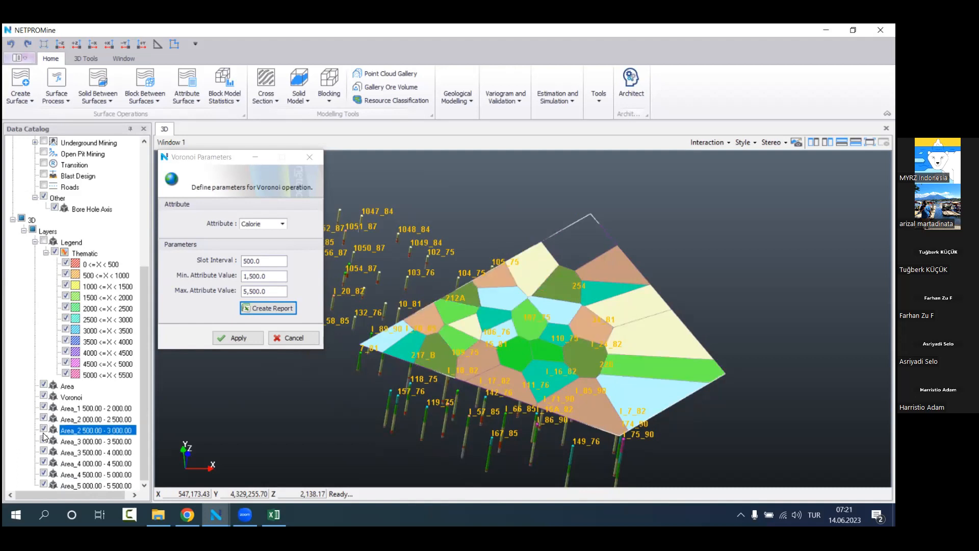
left_click(44, 441)
left_click(44, 451)
left_click(44, 451)
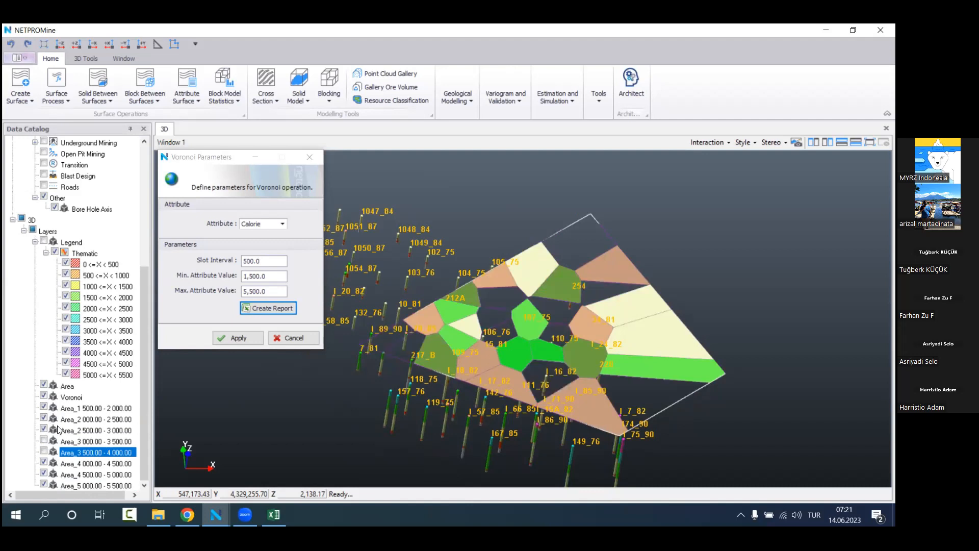
left_click(45, 452)
left_click(44, 441)
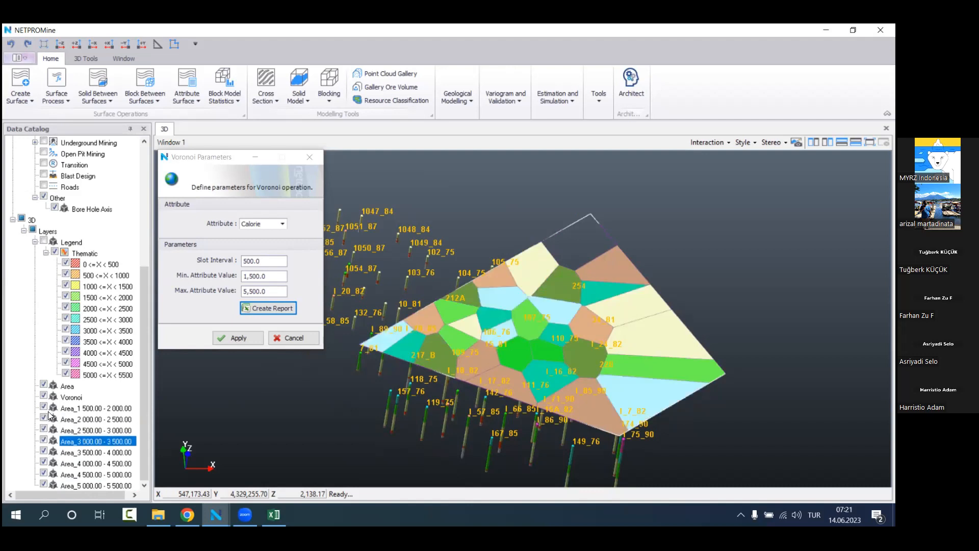
Step: Recheck which Voronoi polygons belong to the 1 500.00 - 2 000.00 slot by switching its layer off and on
left_click(48, 408)
left_click(44, 408)
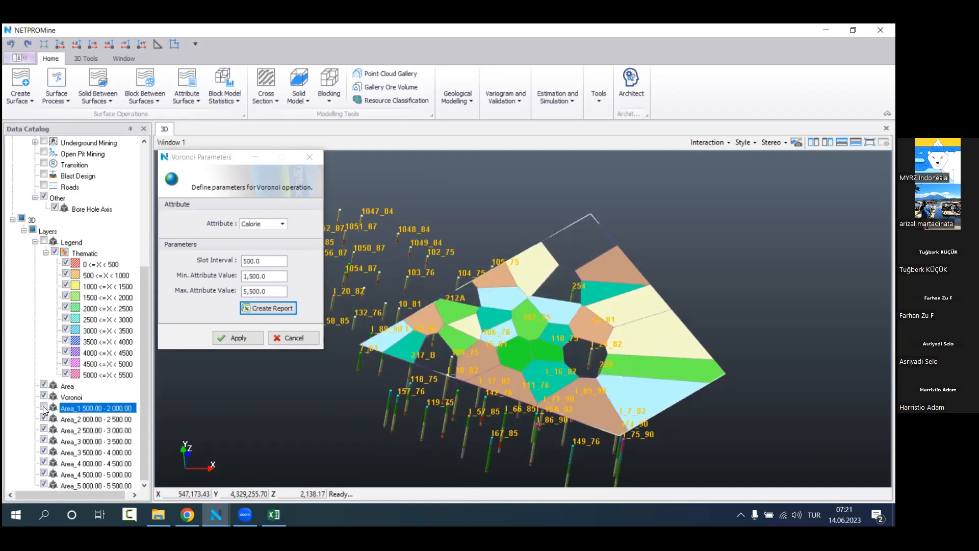
left_click(43, 408)
left_click(44, 408)
left_click(43, 409)
left_click(44, 408)
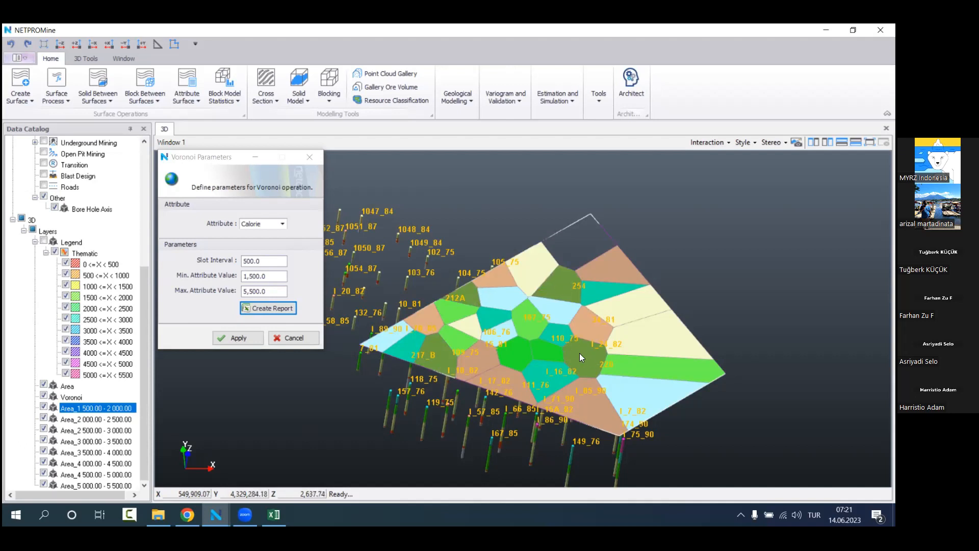
Step: Open Paint and enlarge the blank canvas to 1292 × 651 px
left_click(43, 514)
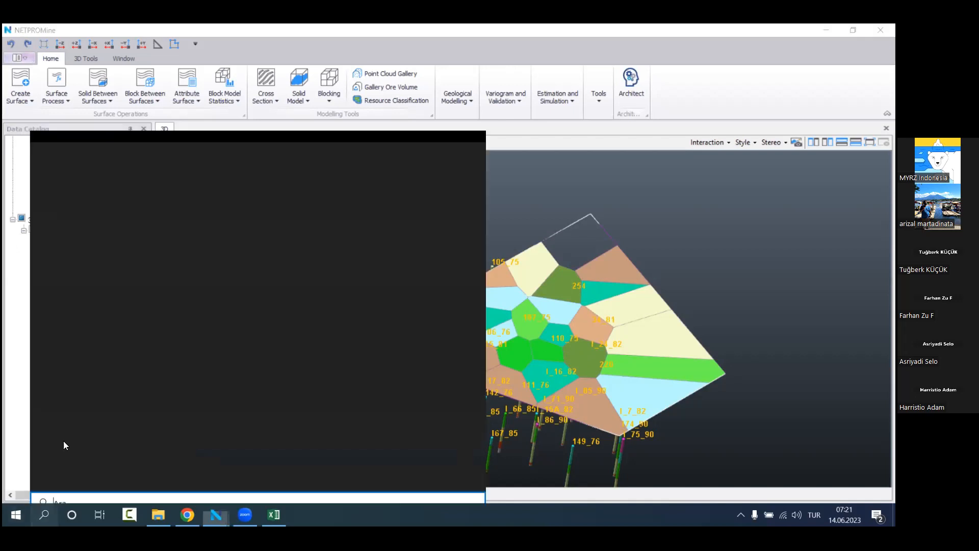
type("p")
key("Return")
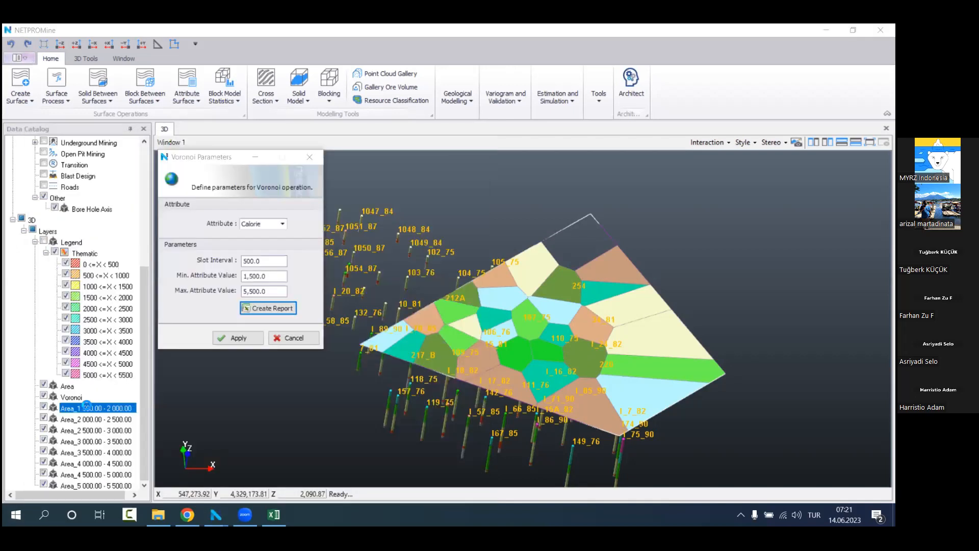
left_click_drag(541, 274, 607, 408)
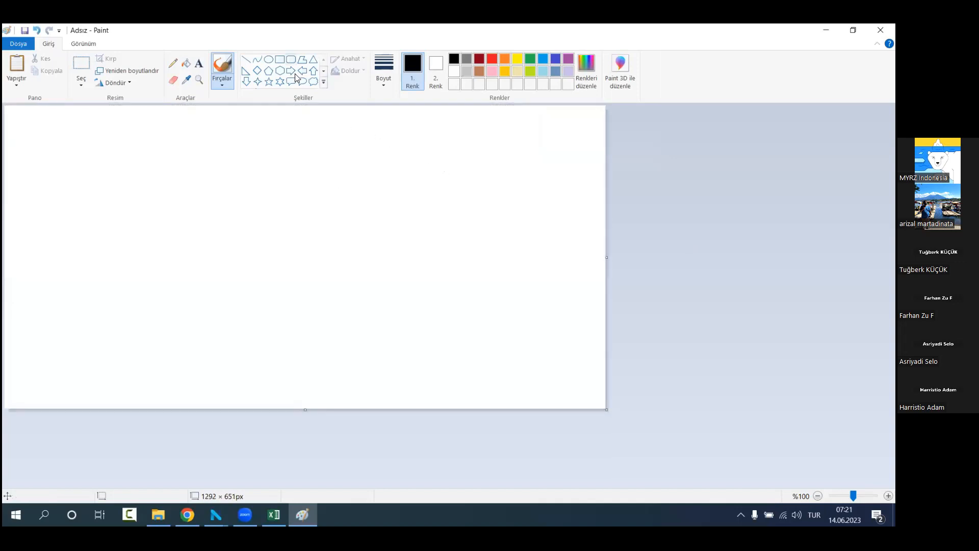
Step: Draw three tall, narrow black rectangles side by side as boreholes, the first about 17 × 468 px
left_click(279, 59)
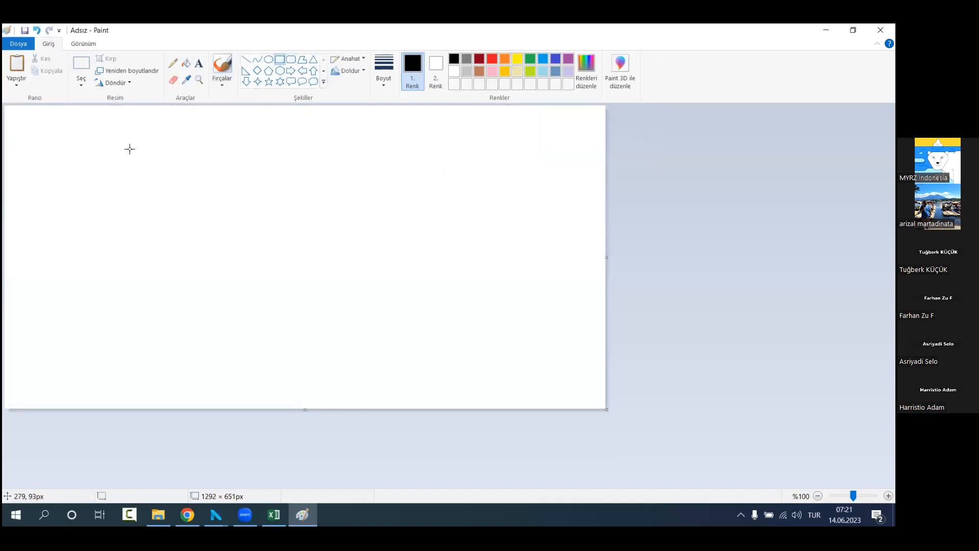
left_click_drag(149, 147, 158, 366)
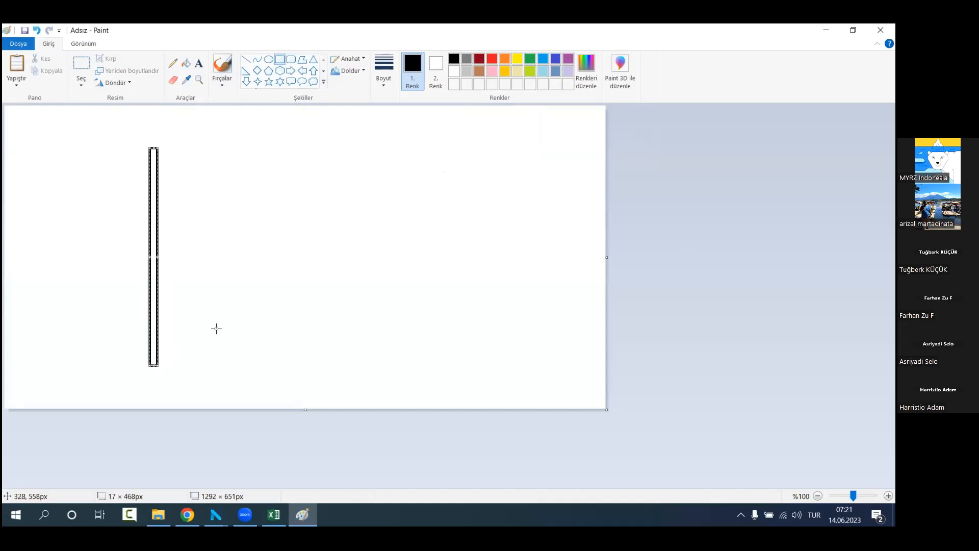
left_click_drag(253, 144, 264, 362)
left_click(349, 278)
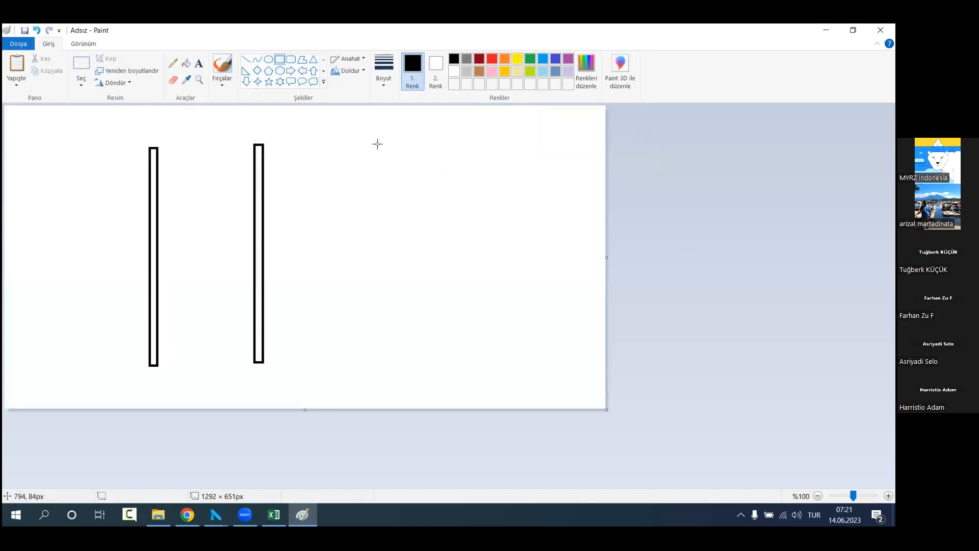
left_click_drag(376, 142, 387, 362)
left_click(449, 297)
Step: Add the black labels "2000" near the top and "1000" near the bottom, left of the first borehole
left_click(199, 62)
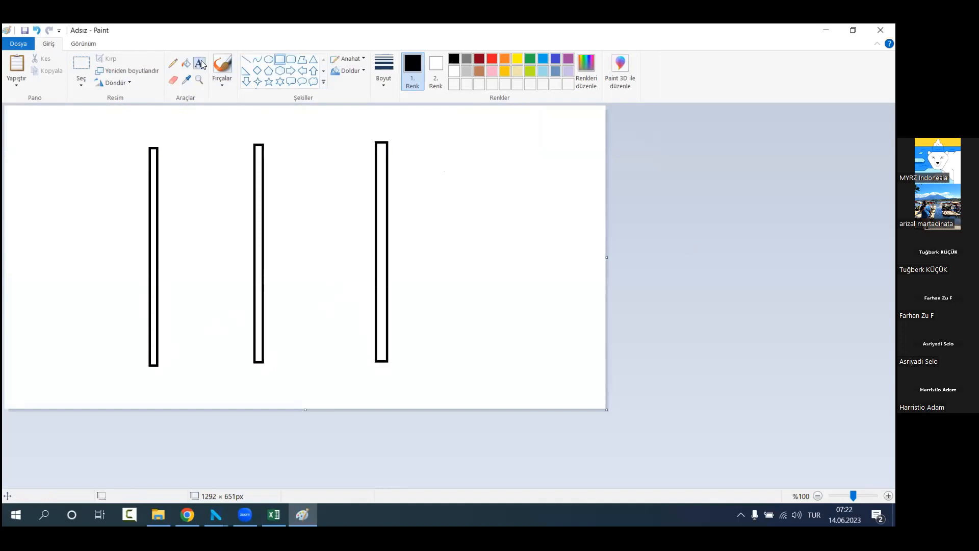
left_click(116, 188)
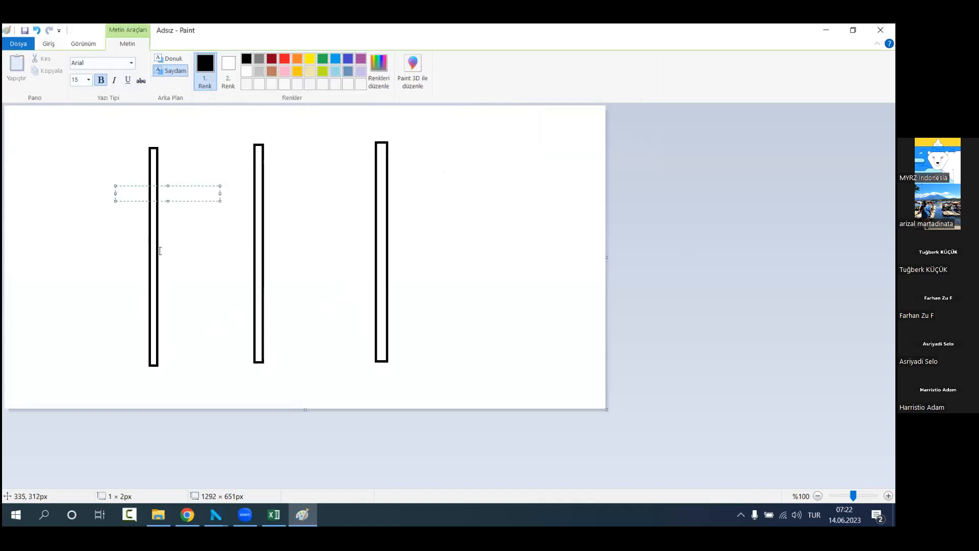
type("2000")
left_click(116, 328)
left_click(115, 325)
type("1000")
left_click(149, 387)
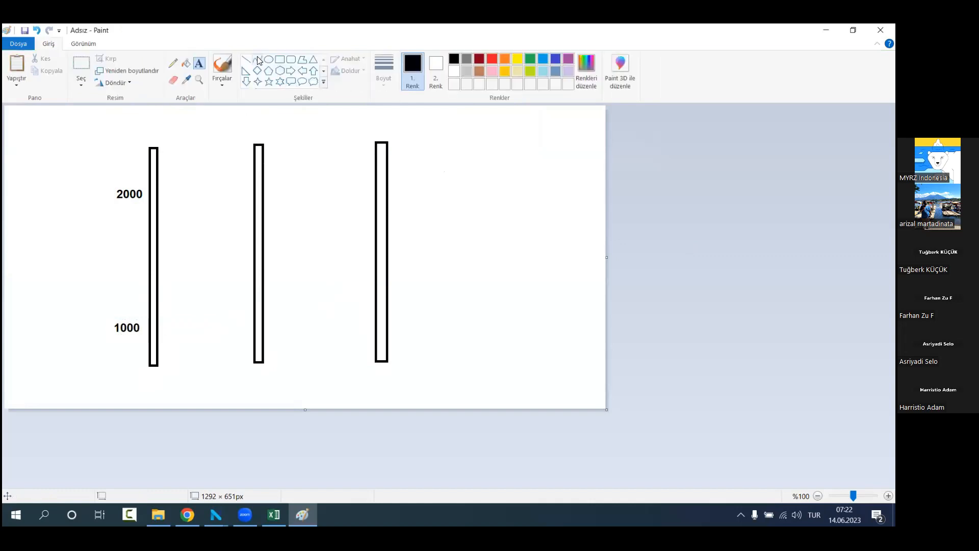
Step: Draw two gold rectangles over the first borehole, one beside the 2000 label and one beside the 1000 label
left_click(280, 59)
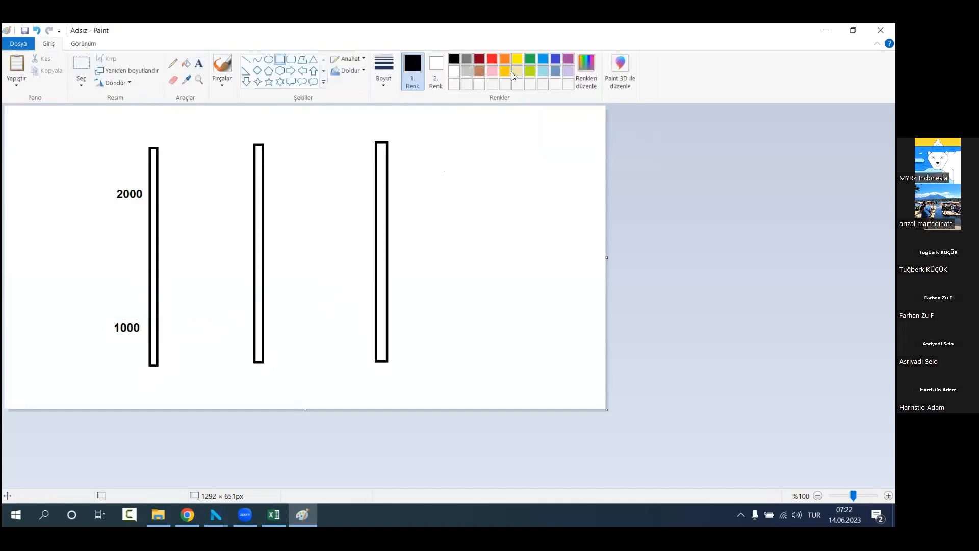
left_click(508, 72)
left_click_drag(150, 183, 162, 234)
left_click_drag(150, 306, 161, 346)
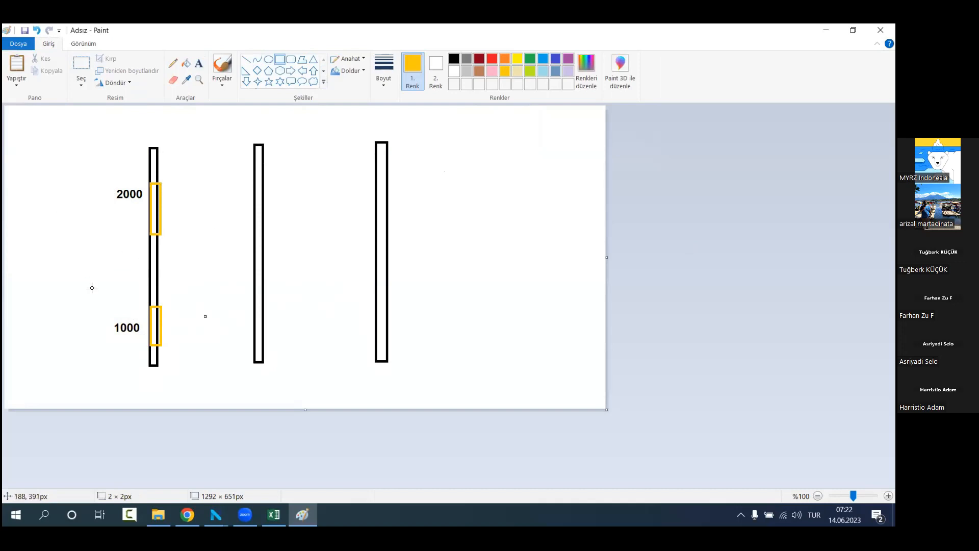
Step: Add the gold label "1500 Calorie" left of the first borehole, between the 2000 and 1000 labels
left_click(200, 64)
left_click(91, 269)
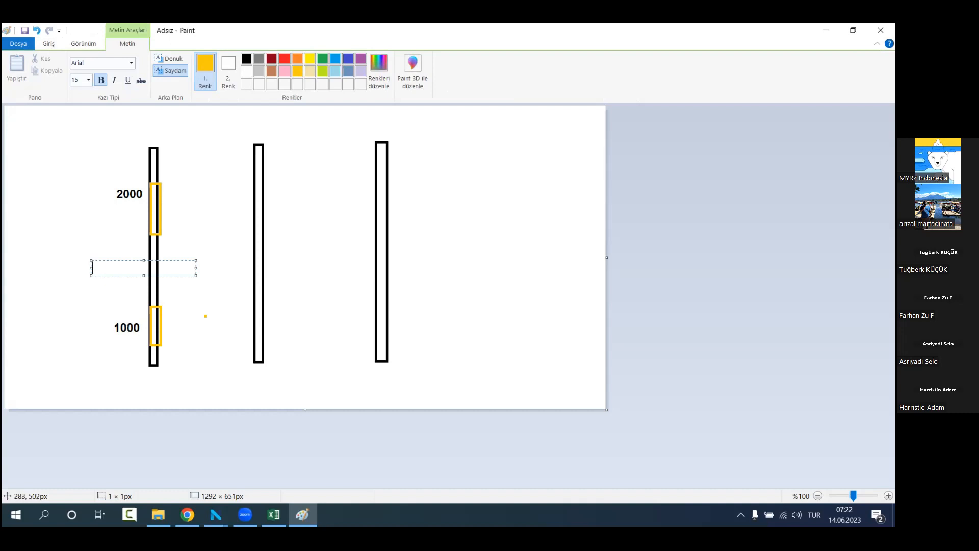
type("15000 Calorie")
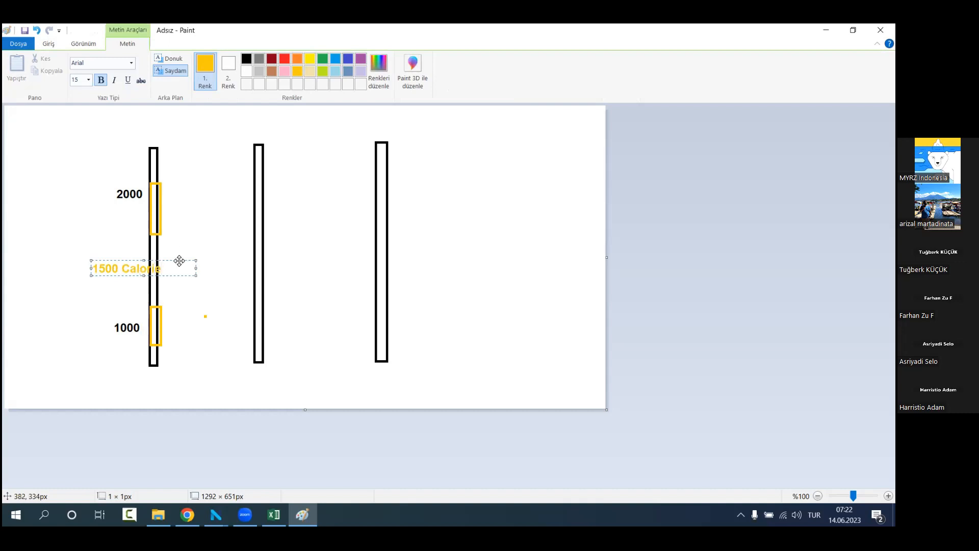
left_click_drag(179, 260, 158, 250)
left_click(162, 229)
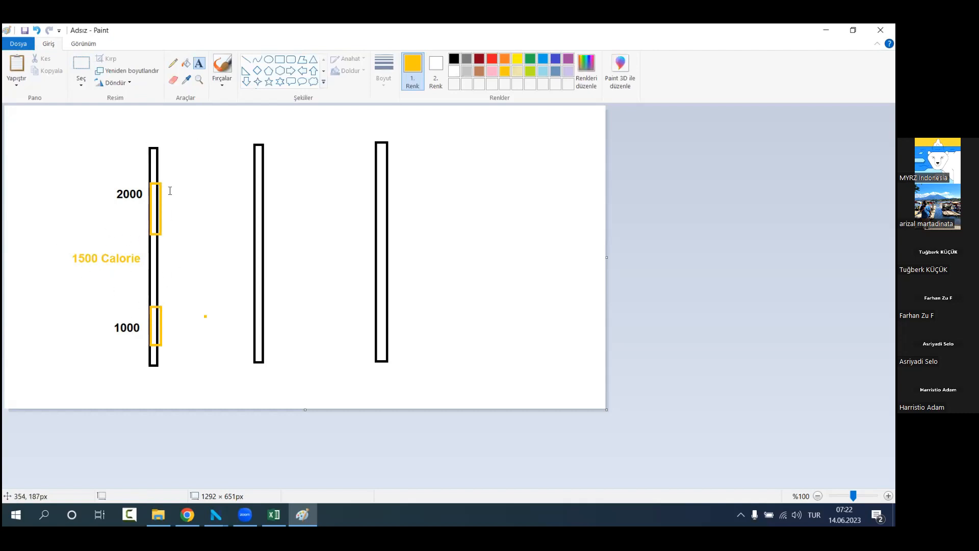
Step: Label both gold segments of the first borehole "1m" on their right side
left_click(166, 209)
type("1m")
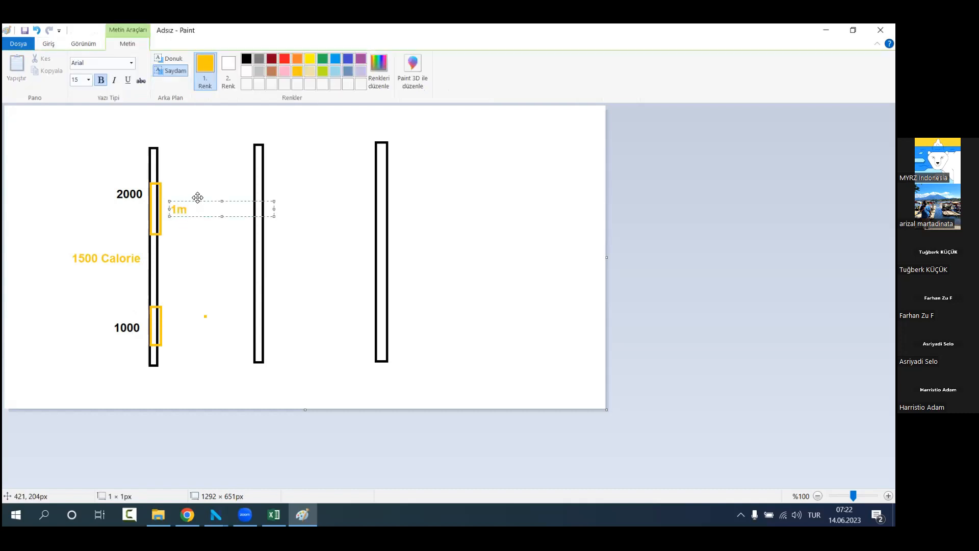
left_click(170, 324)
left_click(169, 324)
type("1m")
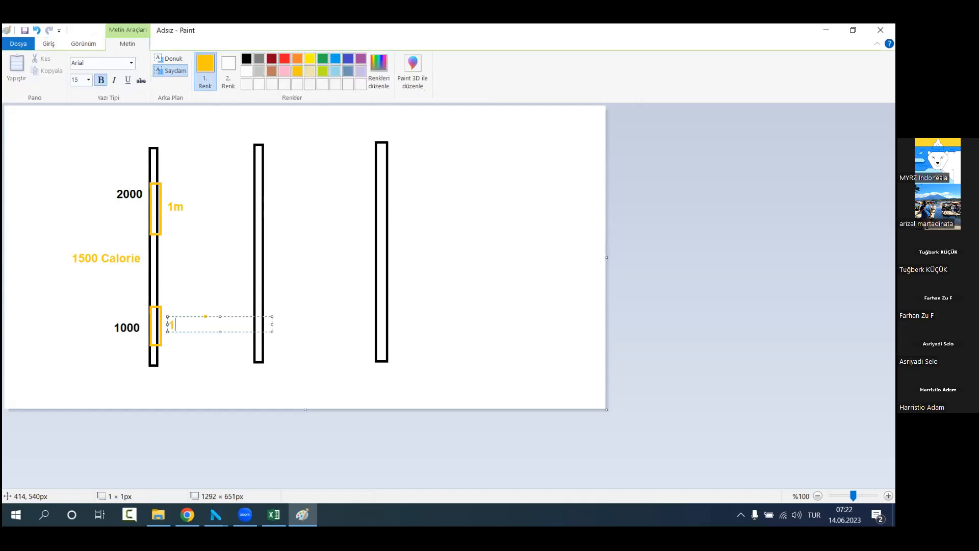
left_click_drag(194, 317, 191, 317)
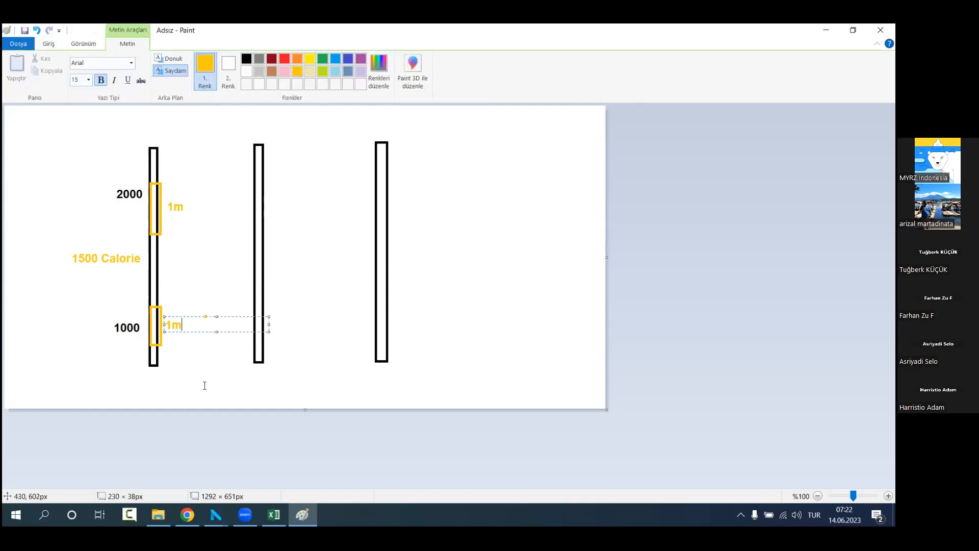
left_click(205, 386)
Step: Draw a slanted four-sided gold outline with straight lines around the top of the first borehole
left_click(246, 59)
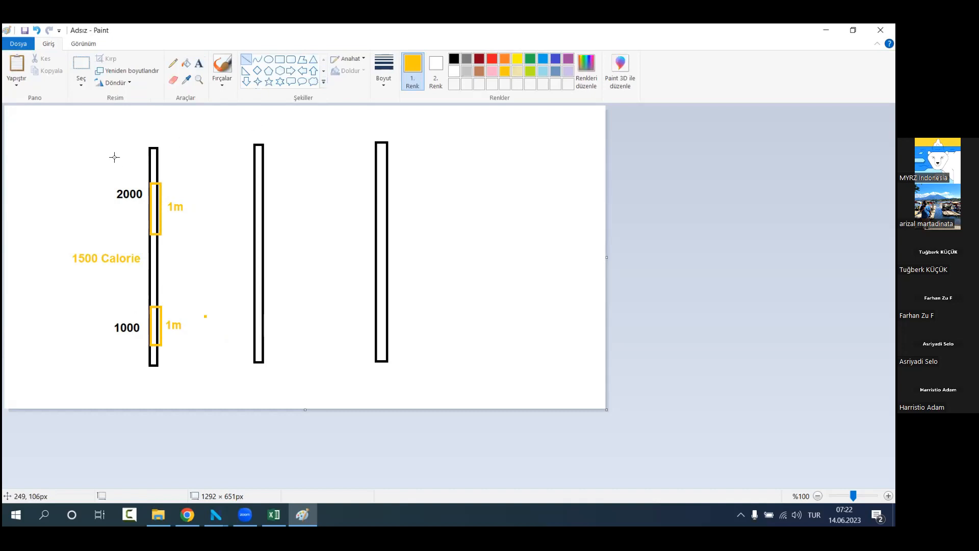
mouse_move(84, 174)
left_mouse_down()
mouse_move(146, 119)
mouse_move(227, 130)
mouse_move(146, 223)
mouse_move(176, 194)
mouse_move(164, 208)
left_mouse_up()
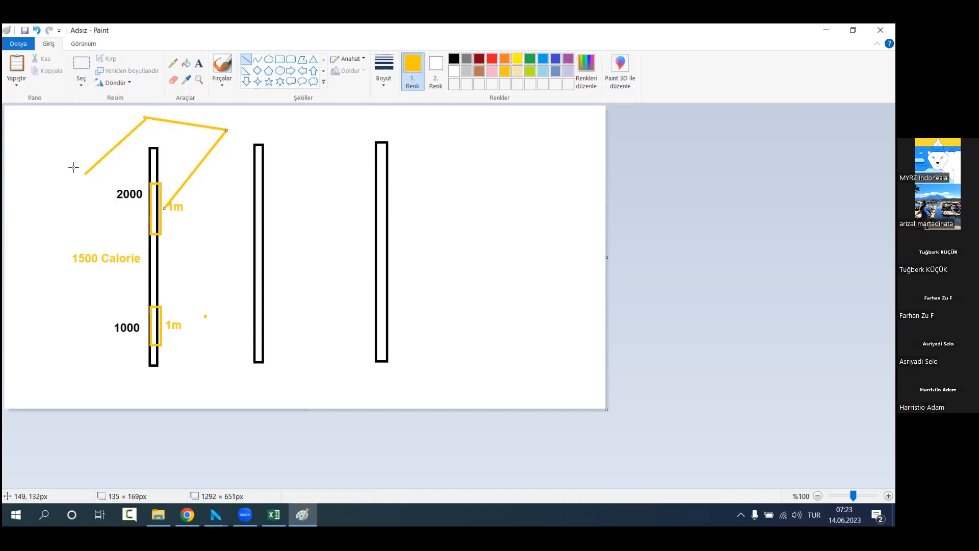
left_click_drag(81, 175, 165, 207)
left_click(131, 125)
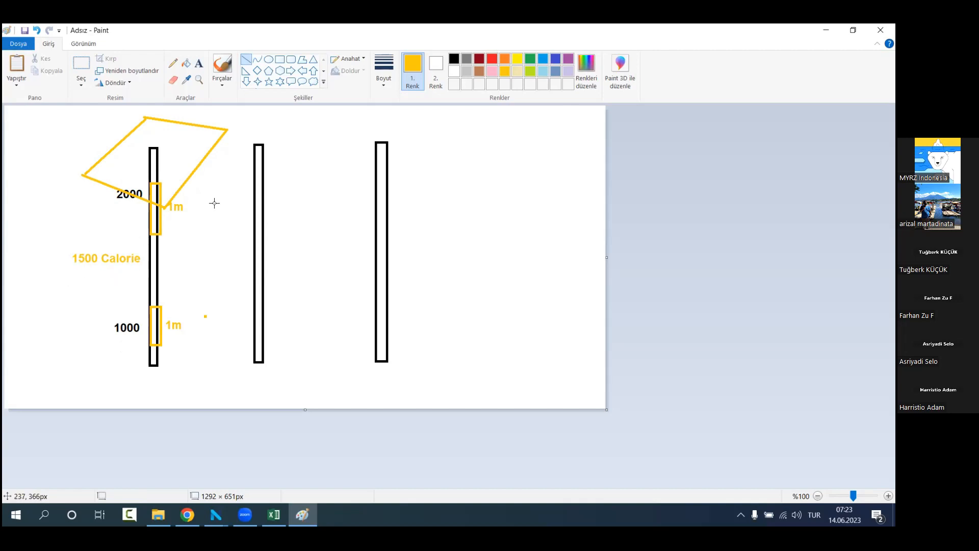
Step: Draw pink vertical and lower edges beneath the gold outline to turn it into a 3D block around the first borehole
left_click(492, 71)
left_click_drag(227, 131, 226, 194)
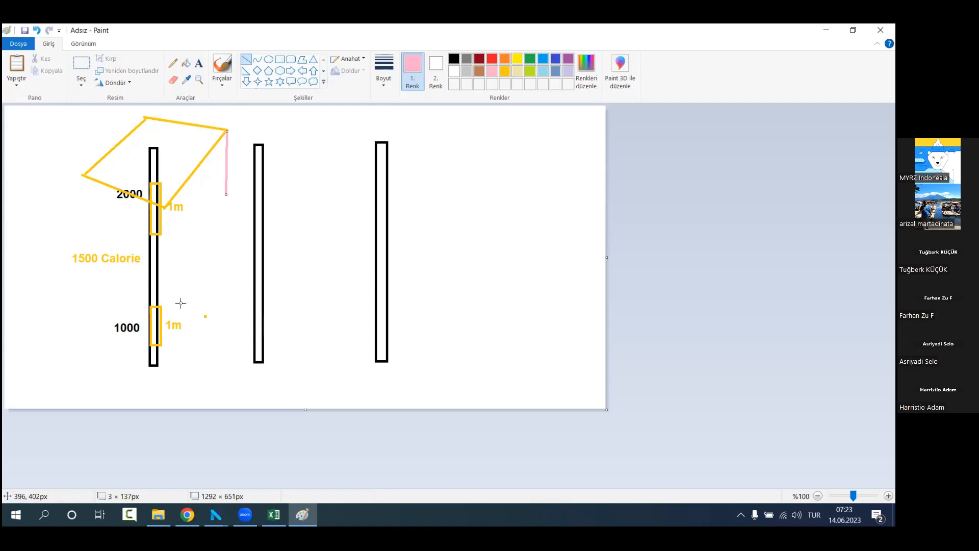
mouse_move(227, 194)
left_mouse_down()
mouse_move(227, 205)
mouse_move(159, 269)
mouse_move(169, 279)
left_mouse_up()
left_click(207, 245)
mouse_move(166, 206)
left_mouse_down()
mouse_move(167, 291)
mouse_move(170, 281)
mouse_move(82, 247)
left_mouse_up()
left_click(200, 304)
left_click(93, 207)
left_click_drag(81, 176, 82, 247)
left_click(49, 199)
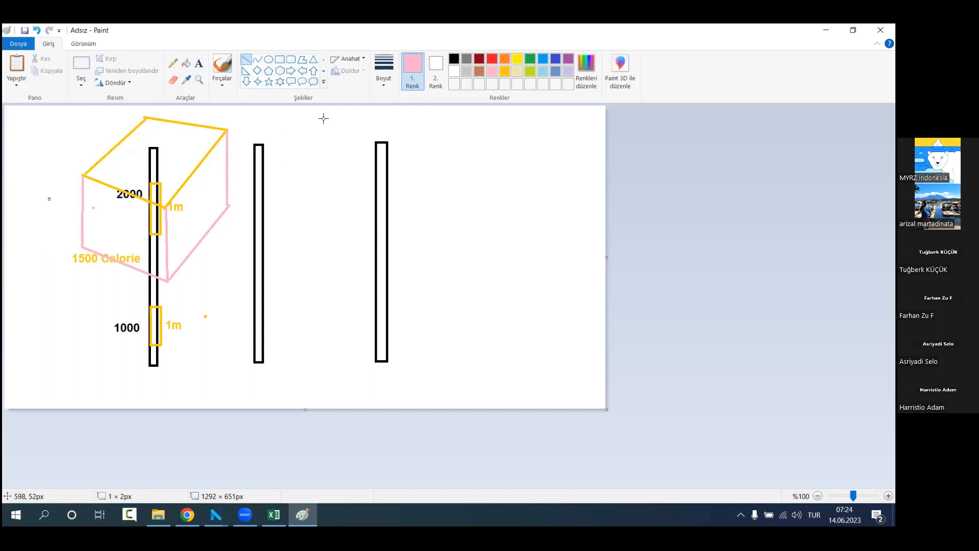
Step: Draw a shallower brown 3D block with straight lines around the upper part of the second borehole, adjoining the first block
left_click(480, 71)
left_click_drag(231, 132, 329, 132)
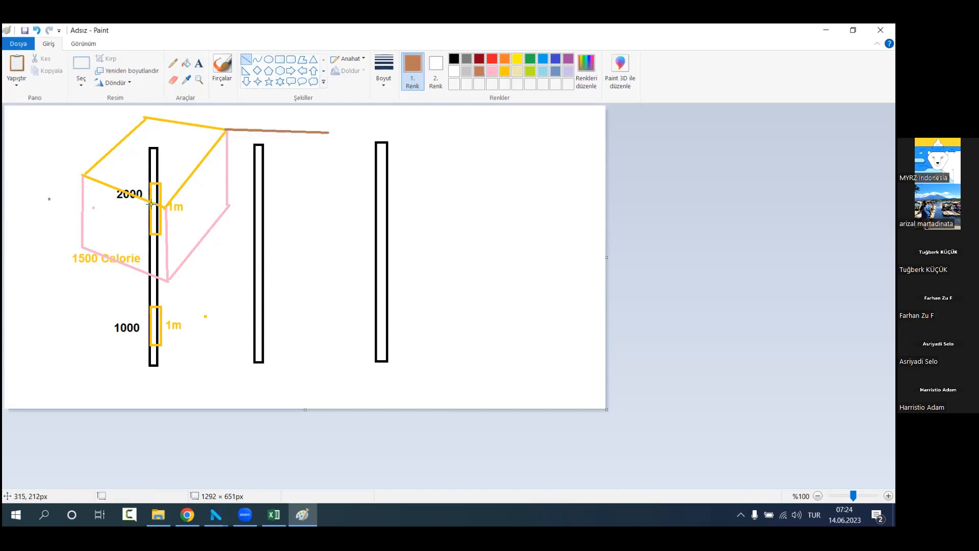
mouse_move(168, 206)
left_mouse_down()
mouse_move(306, 227)
mouse_move(311, 168)
mouse_move(329, 133)
mouse_move(342, 200)
left_mouse_up()
left_click_drag(338, 131, 328, 133)
mouse_move(342, 189)
left_mouse_down()
mouse_move(324, 224)
mouse_move(332, 174)
left_mouse_up()
left_click_drag(326, 134, 329, 133)
left_click(331, 222)
left_click_drag(333, 173, 305, 255)
left_click(319, 276)
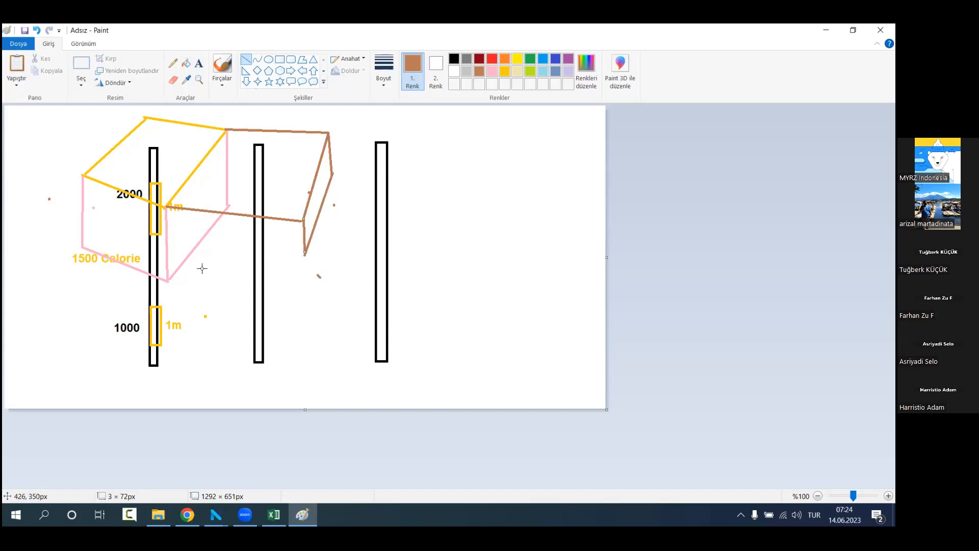
mouse_move(166, 207)
left_mouse_down()
mouse_move(168, 235)
mouse_move(301, 263)
mouse_move(305, 253)
left_mouse_up()
left_click(192, 208)
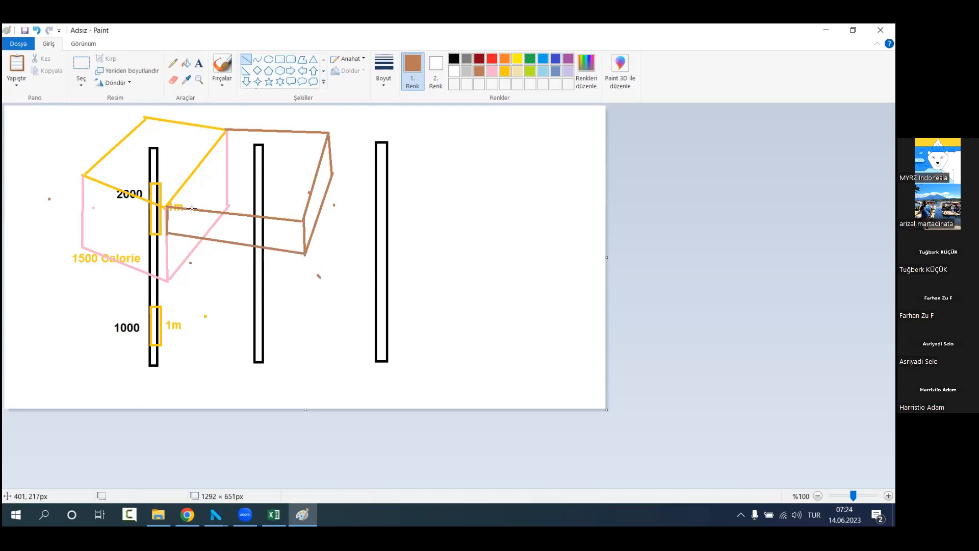
Step: Draw a small gold rectangle on the lower part of the second borehole to mark a segment
left_click(507, 73)
left_click(279, 59)
left_click_drag(256, 316, 268, 356)
left_click(306, 345)
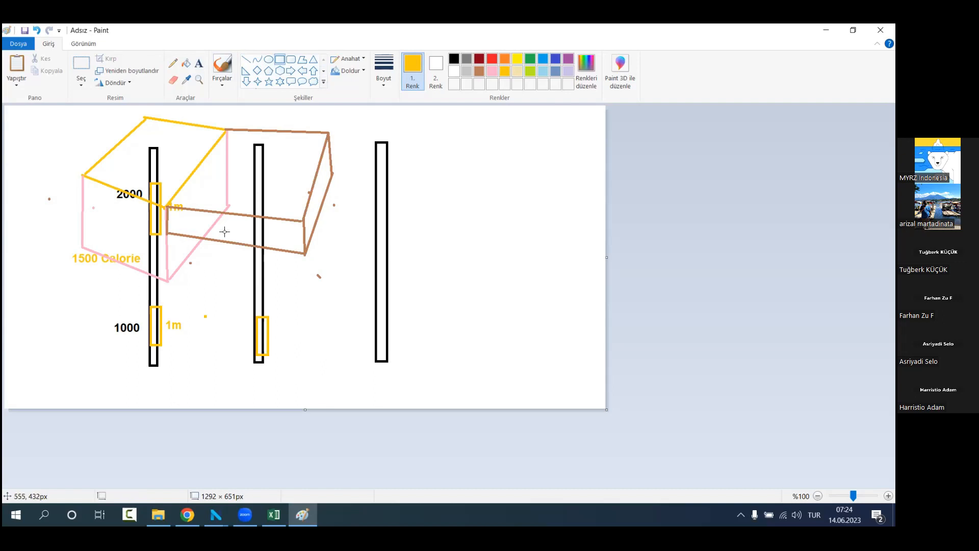
Step: Add the gold label "1m" to the right of the second borehole's gold segment
left_click(199, 63)
left_click(278, 331)
type("1m")
left_click_drag(300, 328, 294, 324)
left_click(255, 303)
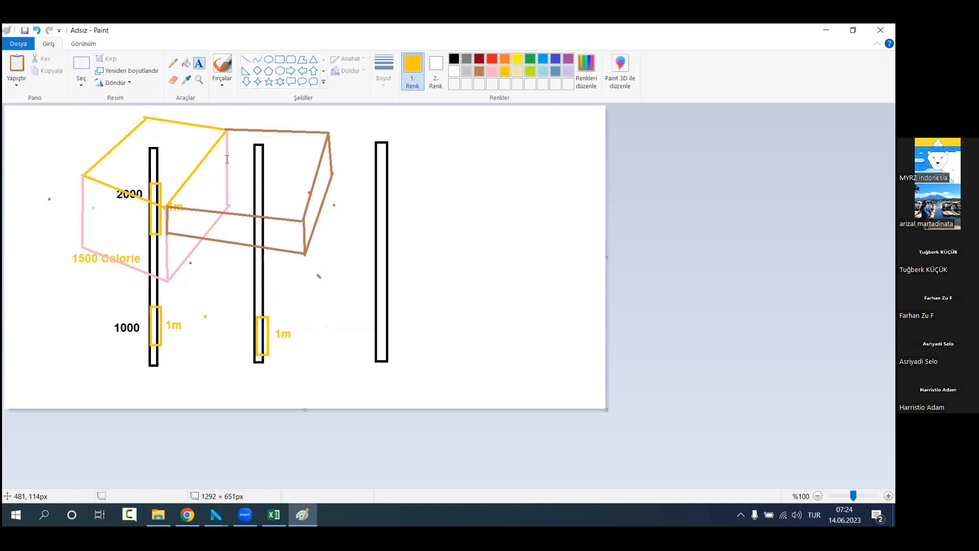
Step: Switch to the Excel reserve report and review the slot range, area and volume of the 1 500 - 2 000 row
left_click(274, 514)
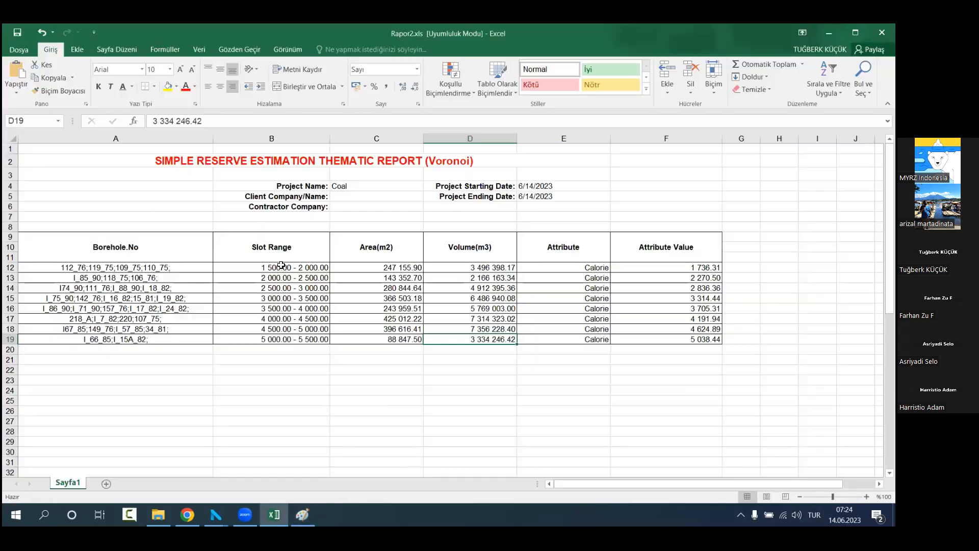
left_click(281, 265)
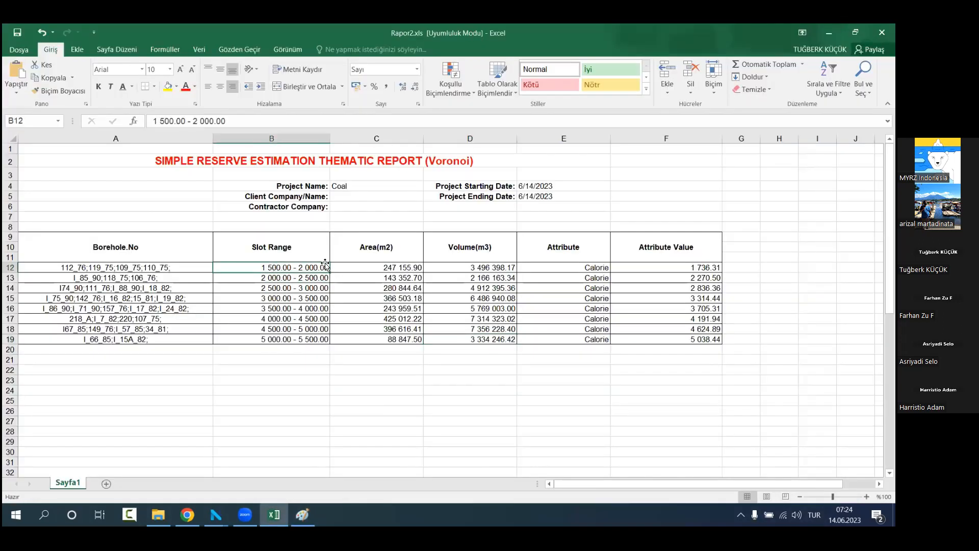
left_click(406, 268)
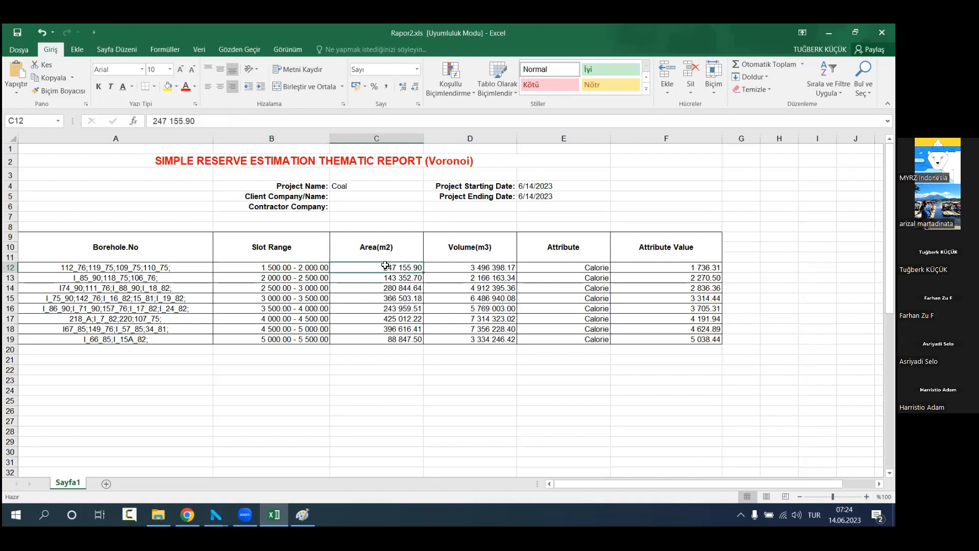
key("Right")
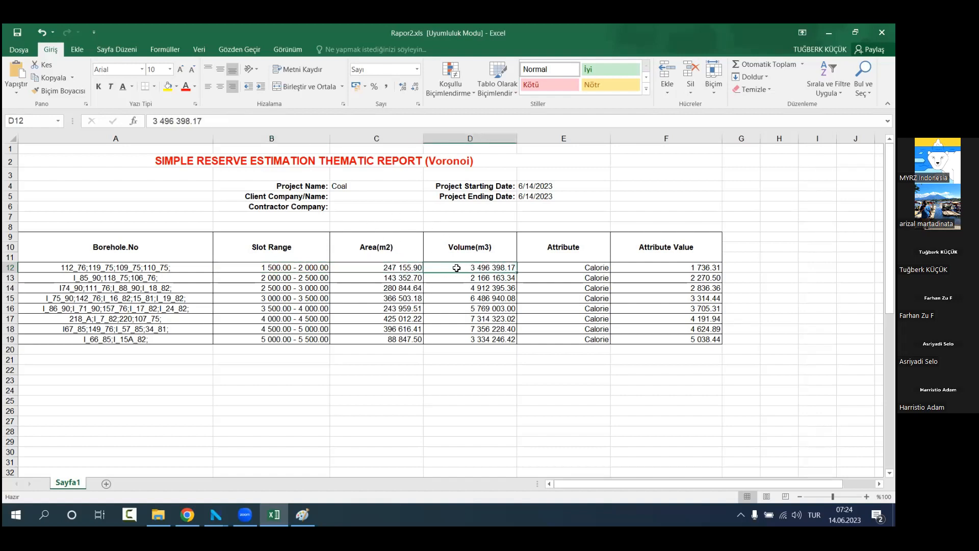
left_click(658, 219)
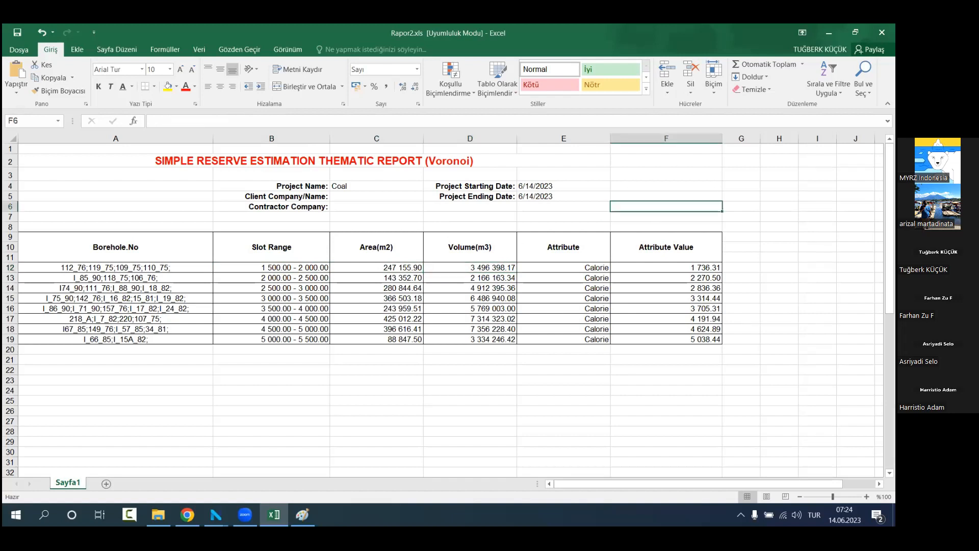
left_click(828, 32)
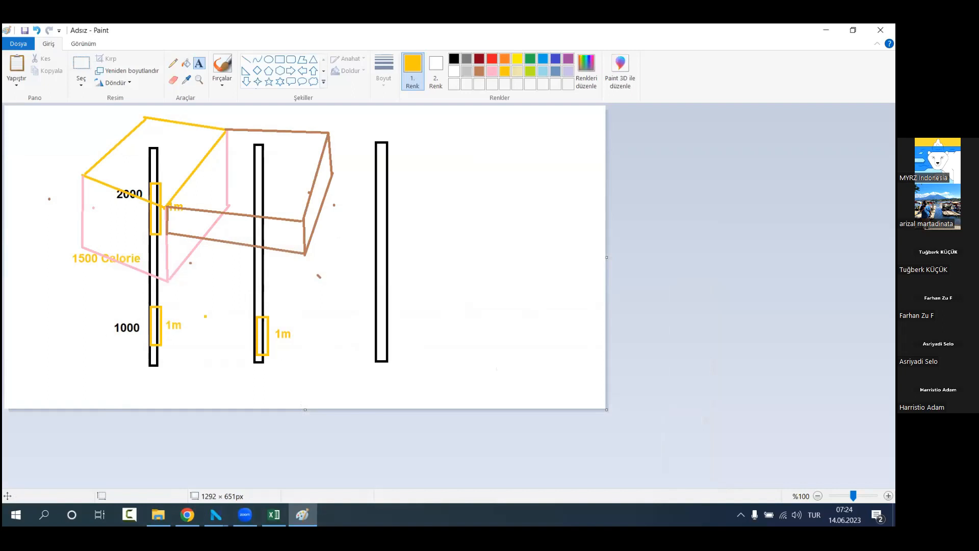
Step: Switch to NETPROMine and close the Voronoi Parameters dialog
key("super+Down")
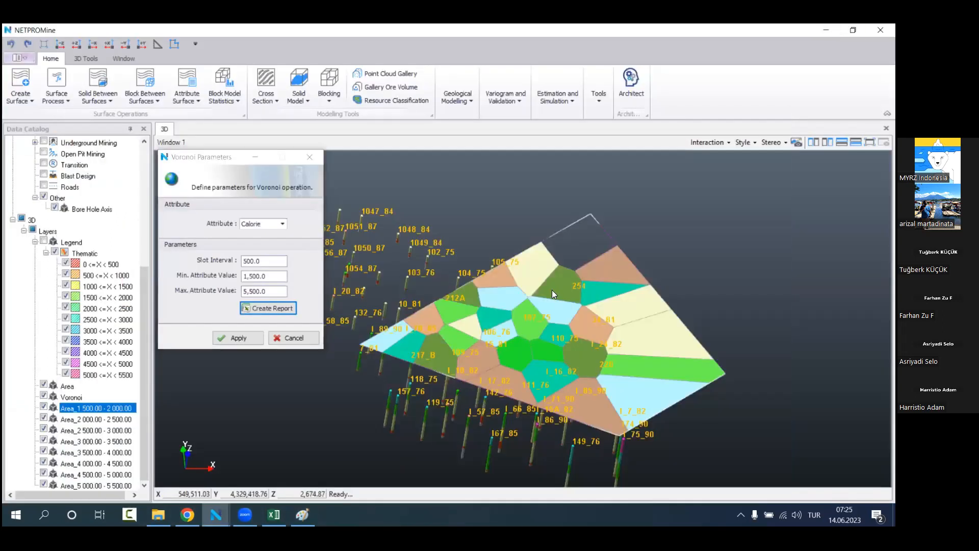
left_click_drag(595, 348, 550, 336)
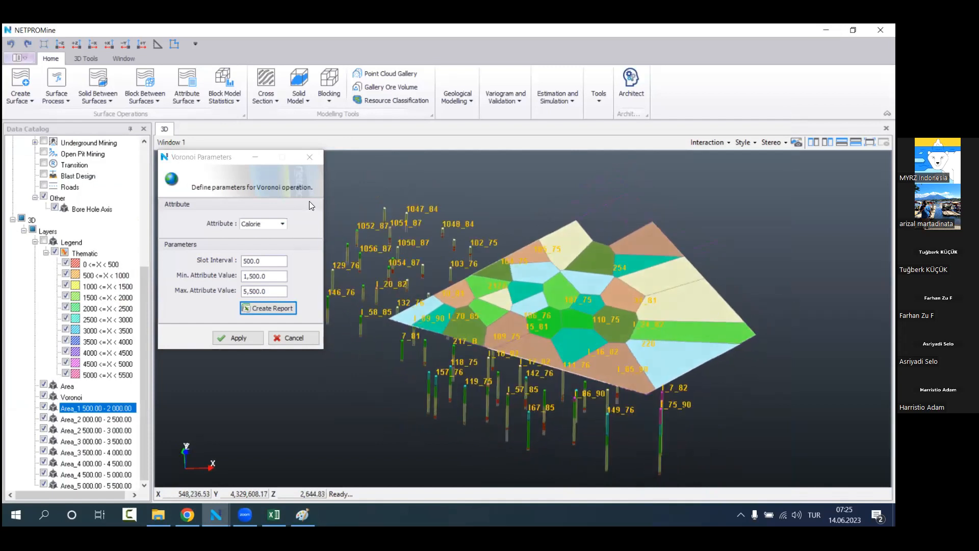
left_click(319, 159)
Step: Delete the Voronoi layer, all the calorie-range area layers and the Area boundary layer, keeping the Legend
right_click(76, 398)
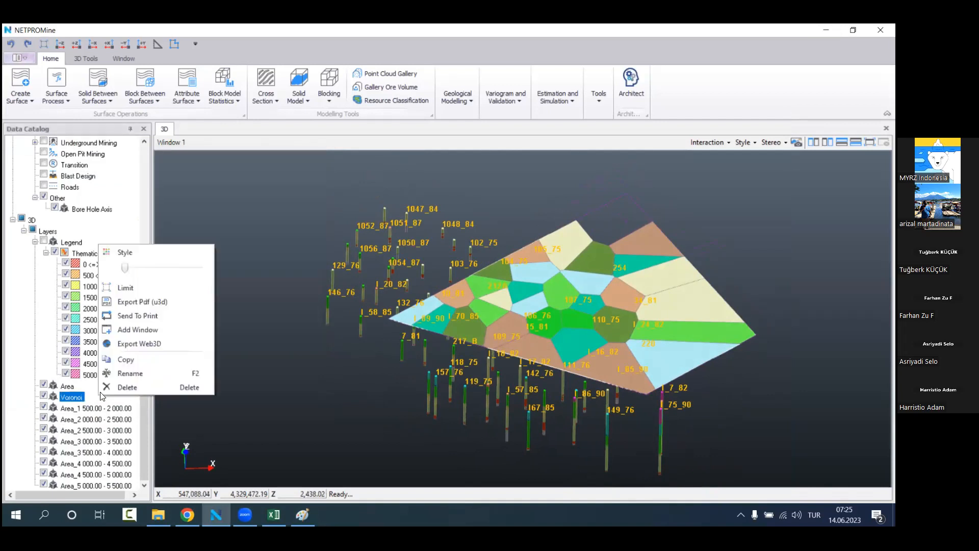
left_click(115, 388)
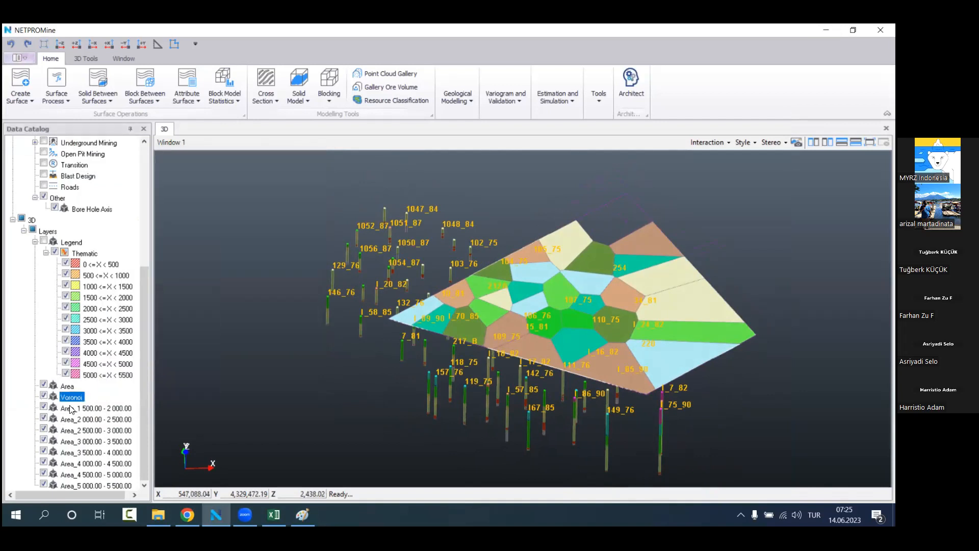
left_click(102, 486, "shift")
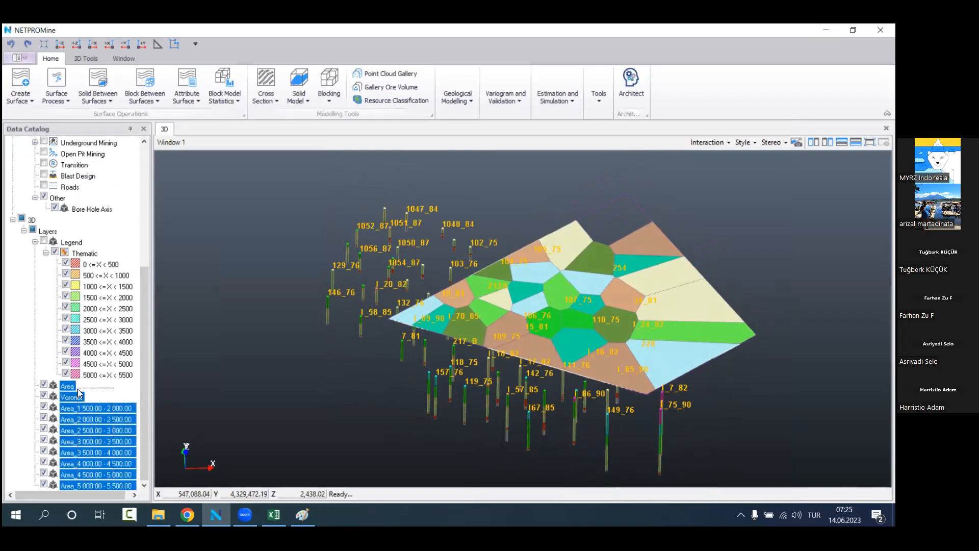
right_click(79, 396)
left_click(106, 446)
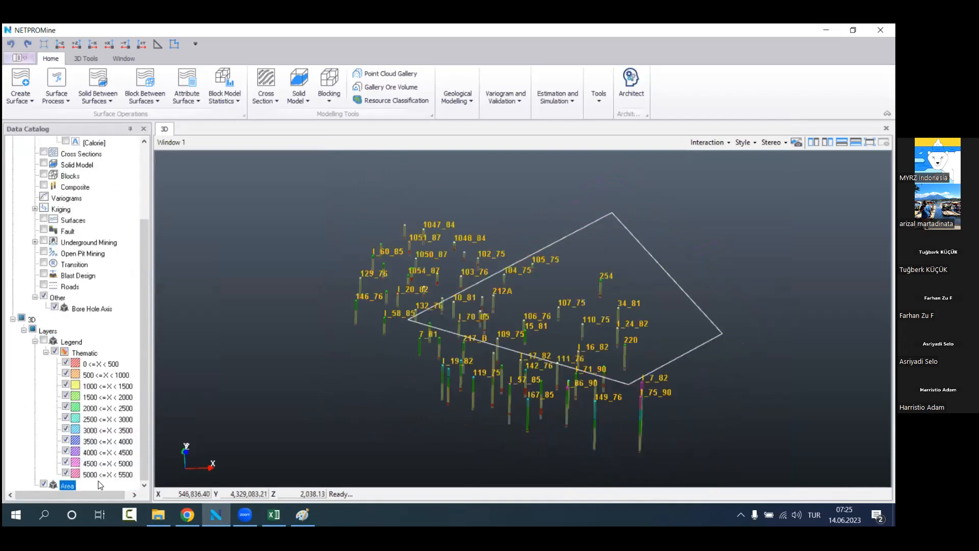
right_click(100, 484)
left_click(191, 473)
left_click_drag(419, 313, 476, 315)
left_click_drag(530, 336, 454, 308)
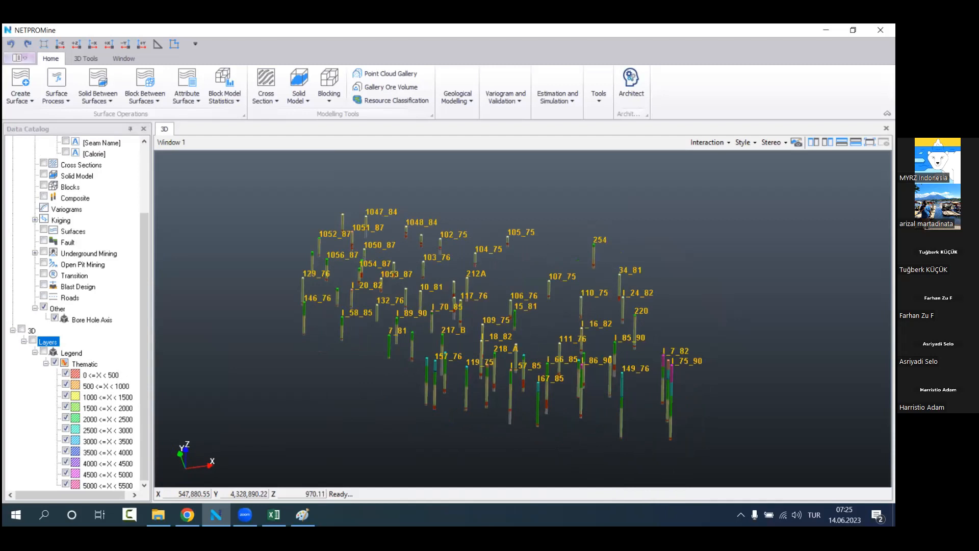
Step: Run Find the Bore Hole Limit on the boreholes with a proximity criterion of 550, previewing the boundary in plan view
left_click(303, 514)
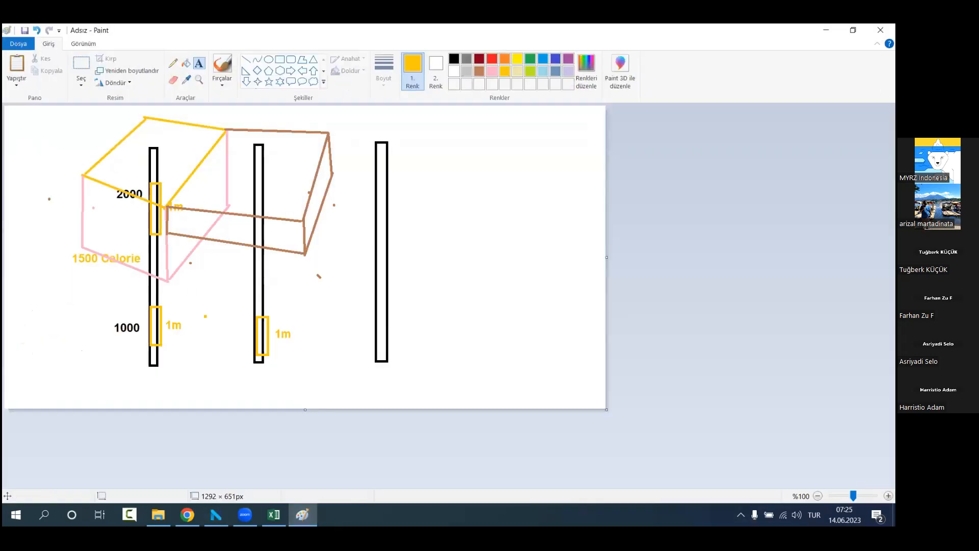
key("alt+Tab")
scroll(75, 210, "up", 3)
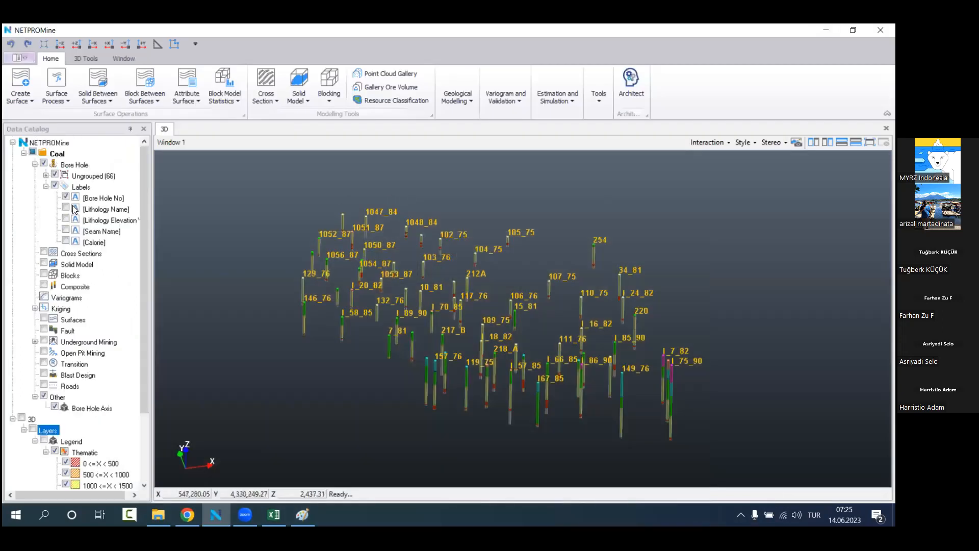
right_click(92, 168)
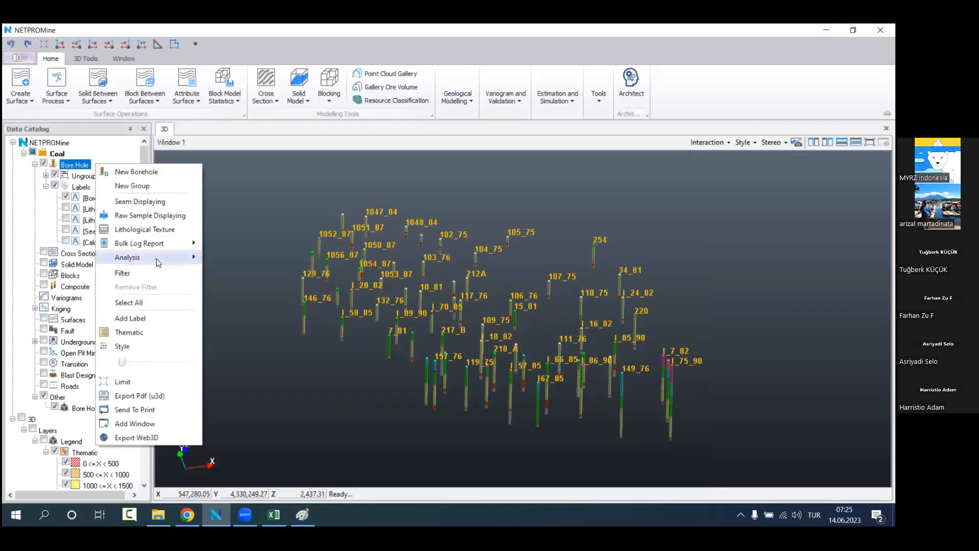
mouse_move(160, 256)
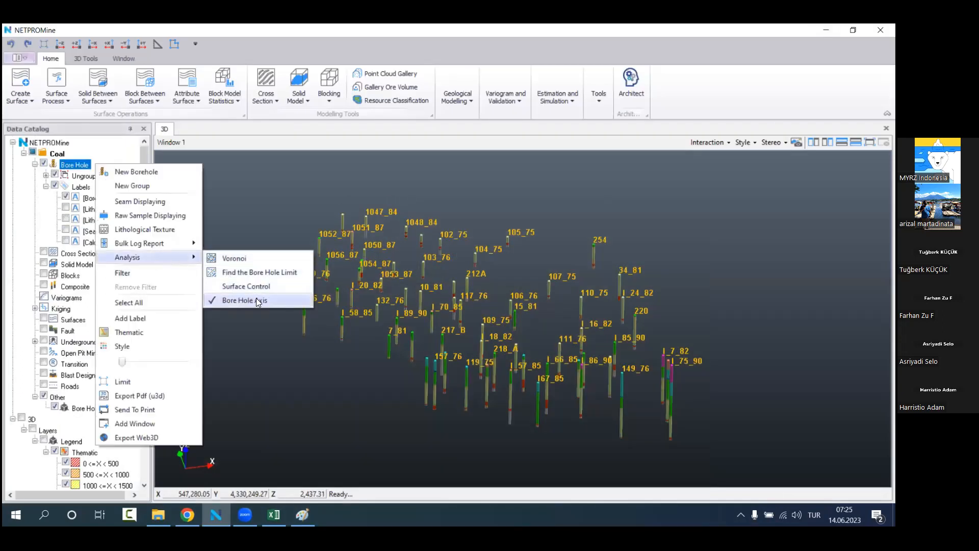
left_click(262, 272)
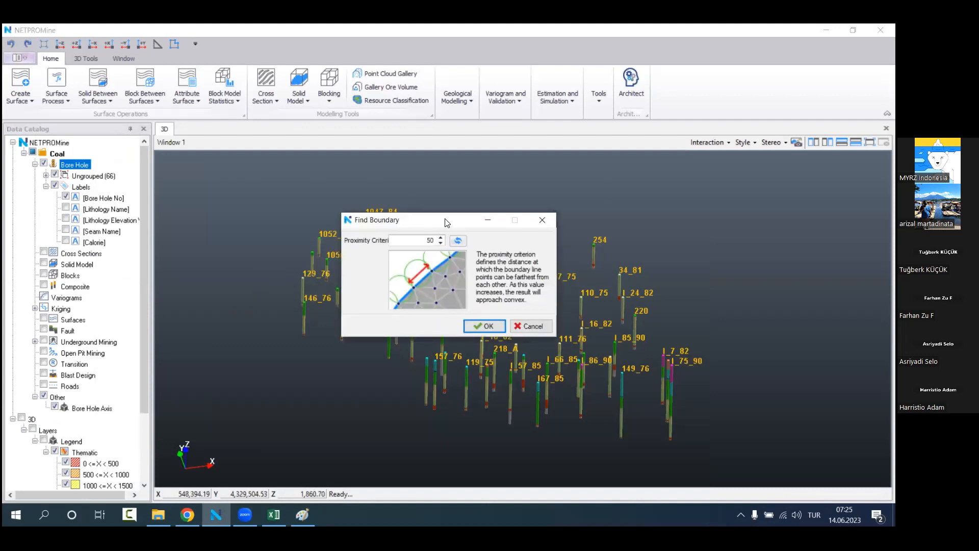
left_click_drag(408, 220, 237, 335)
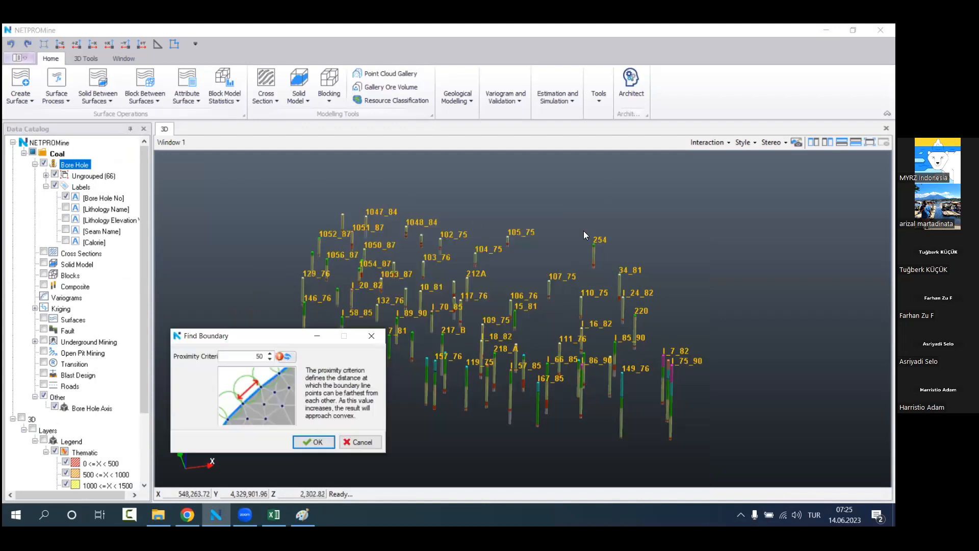
left_click(268, 360)
left_click(464, 298)
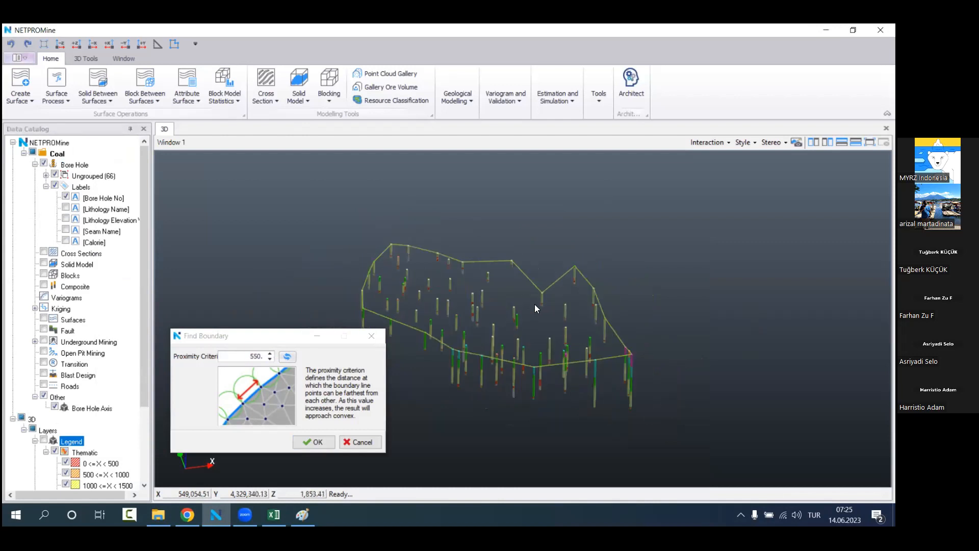
left_click(60, 43)
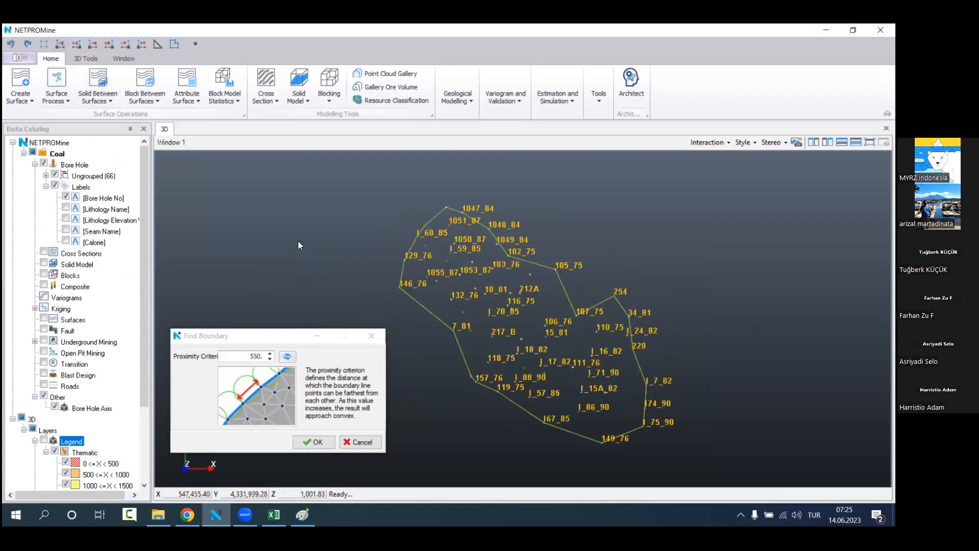
Step: Try a proximity criterion of 600 for the borehole boundary and inspect the outline
left_click(240, 357)
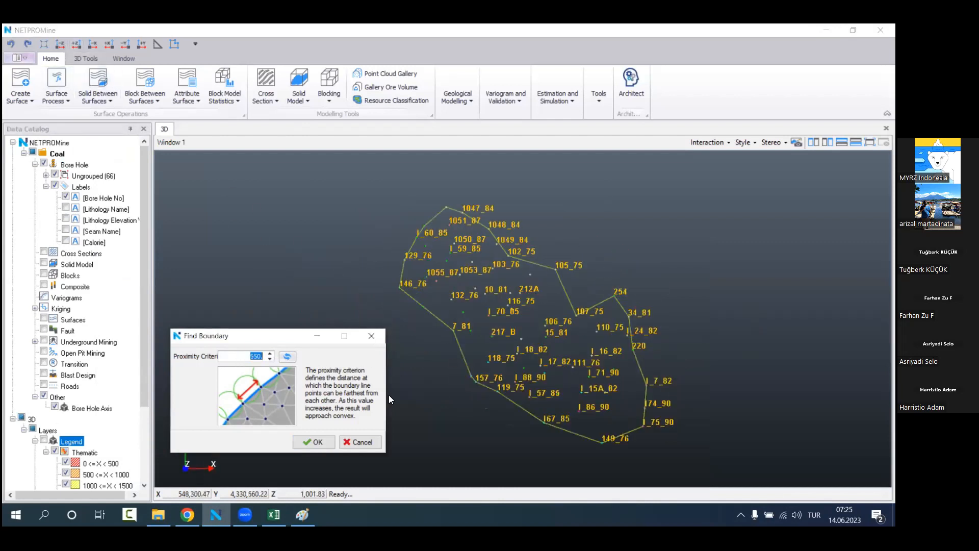
type("600")
key("Return")
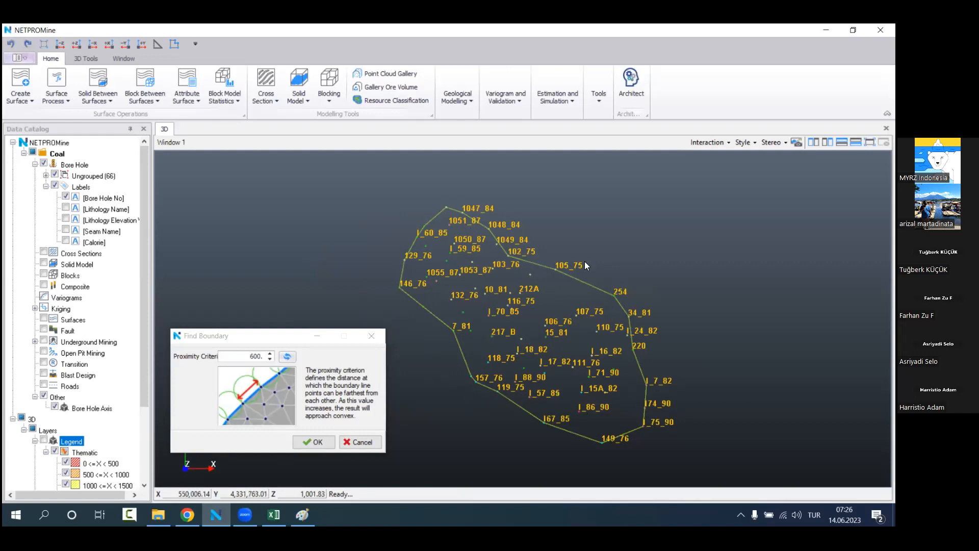
scroll(569, 275, "up", 1)
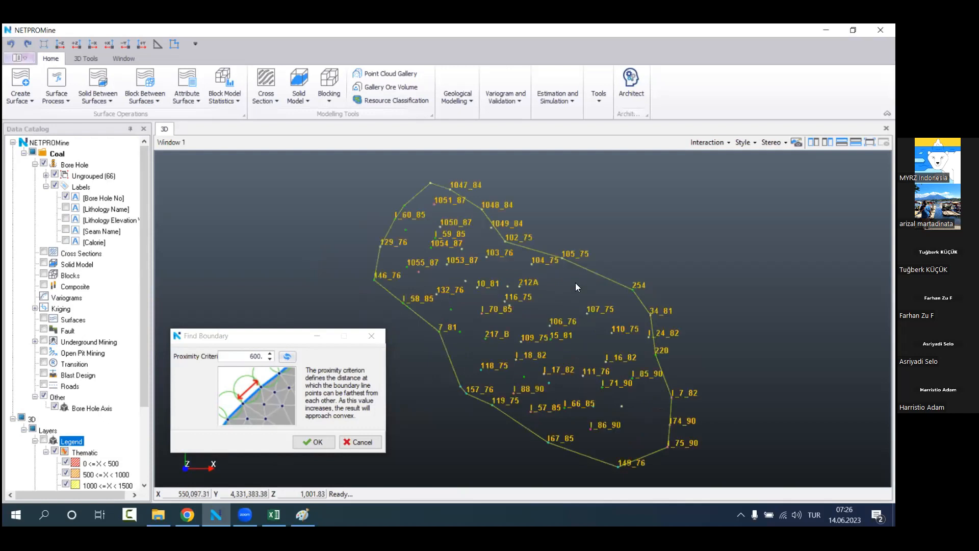
Step: Set the proximity criterion to 550 and accept the borehole boundary
left_click(252, 353)
double_click(252, 353)
type("55")
scroll(664, 321, "down", 1)
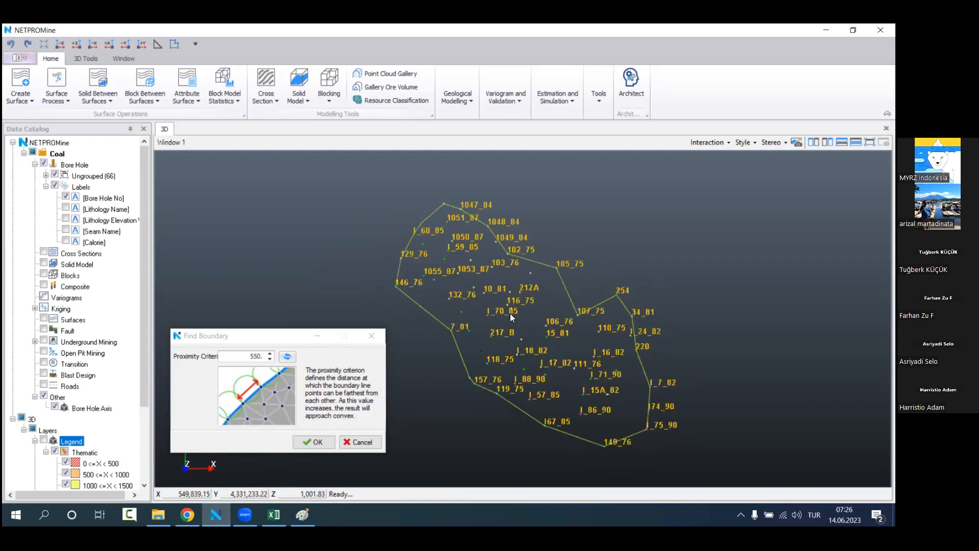
scroll(510, 313, "up", 2)
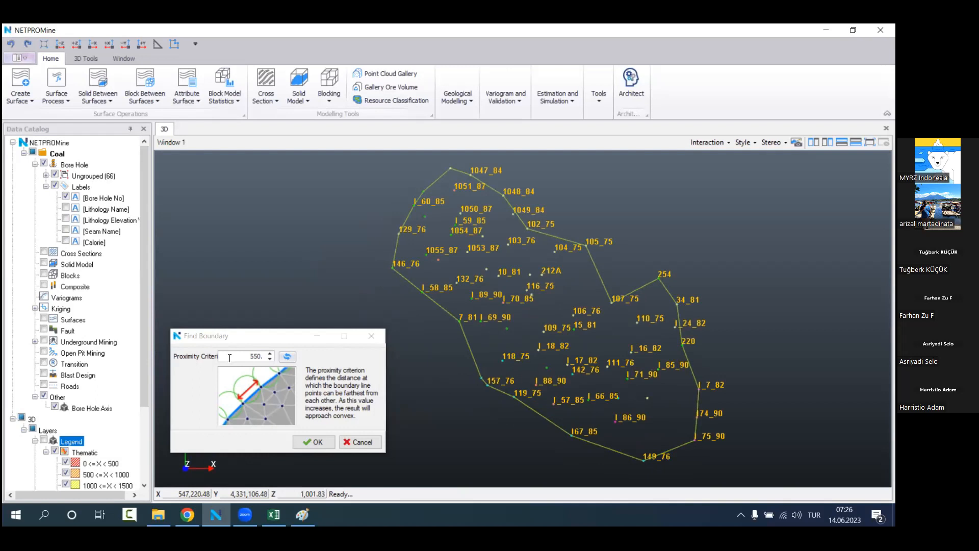
left_click(310, 441)
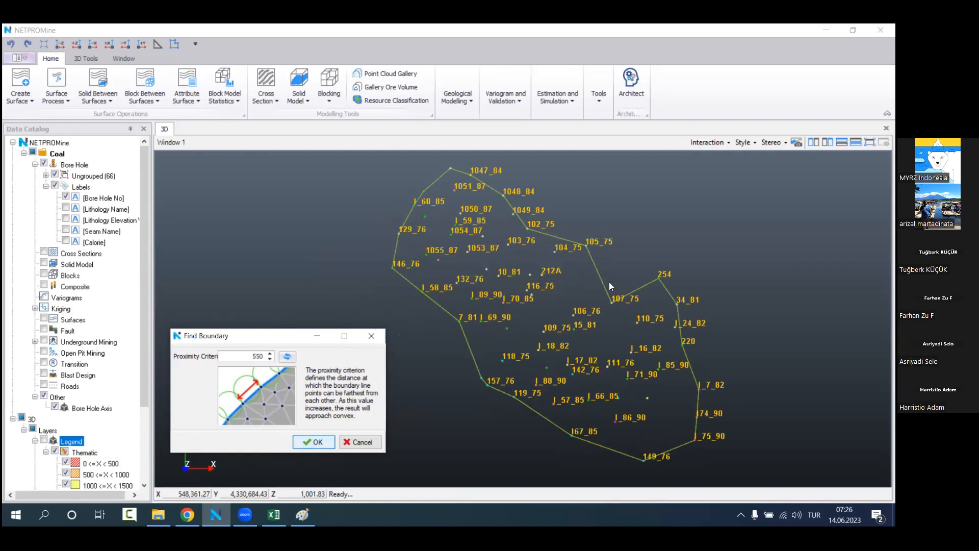
Step: Examine the borehole boundary line and the surrounding boreholes from an oblique 3D angle
key("alt+Tab")
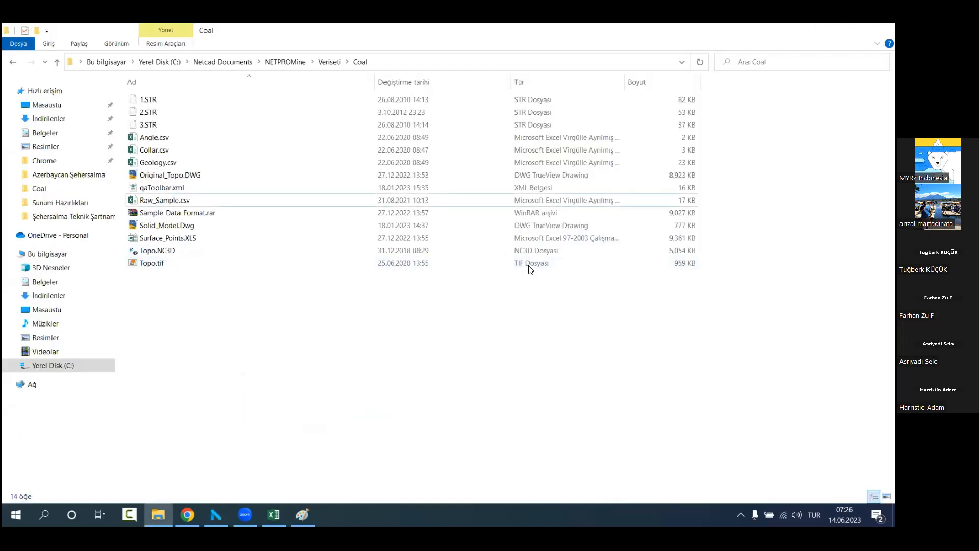
key("alt+Tab")
middle_click_drag(534, 276, 443, 281)
left_click_drag(471, 322, 450, 289)
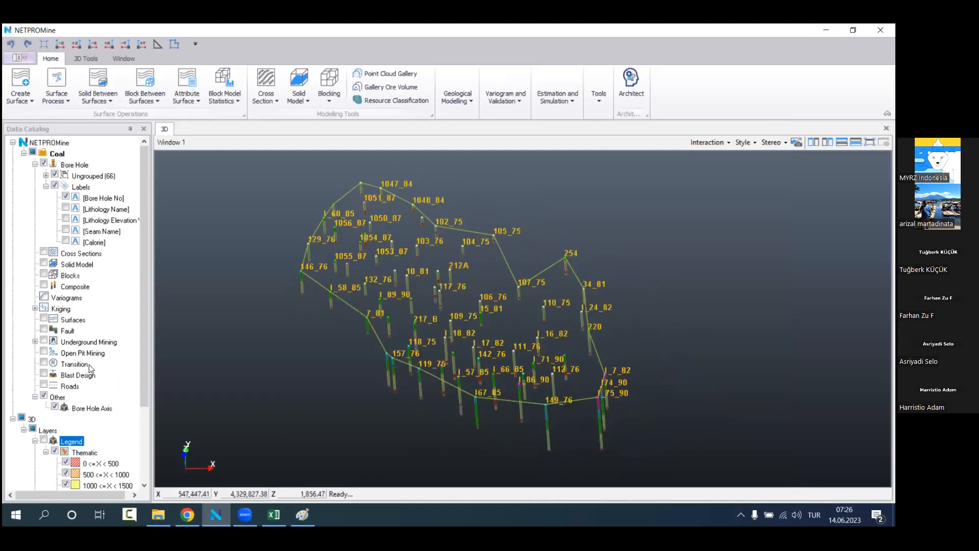
scroll(91, 368, "down", 3)
scroll(91, 369, "up", 3)
middle_click_drag(399, 316, 410, 326)
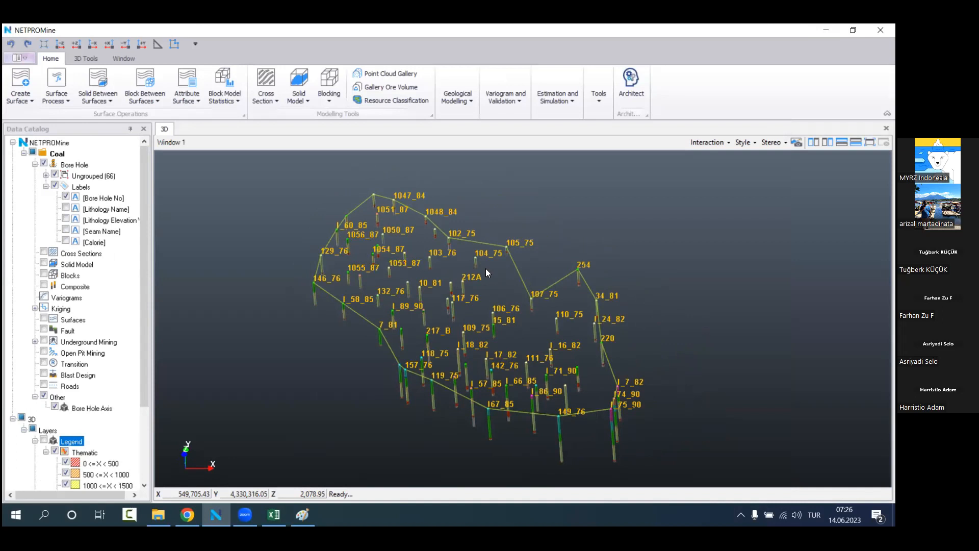
Step: Expand the borehole boundary line outward by a distance of 100
left_click(93, 60)
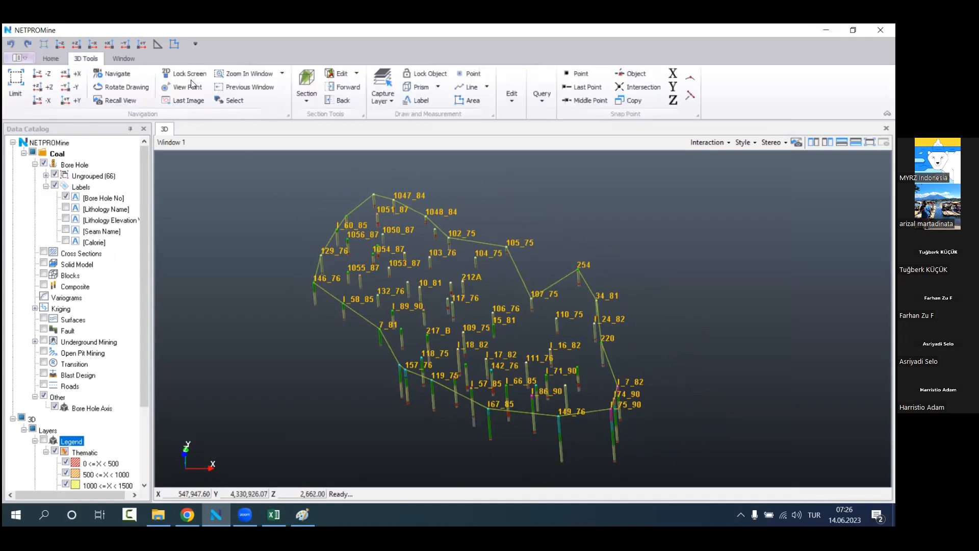
left_click(516, 103)
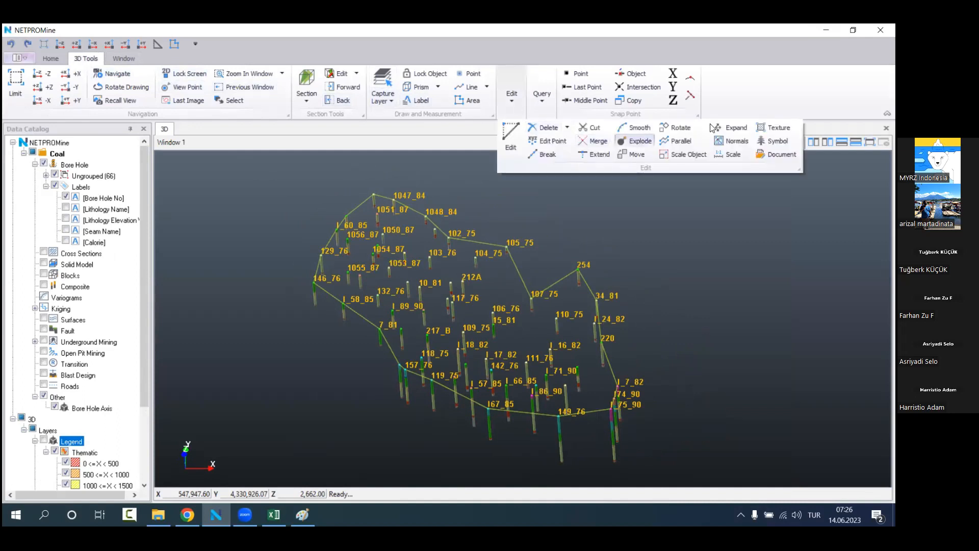
left_click(738, 131)
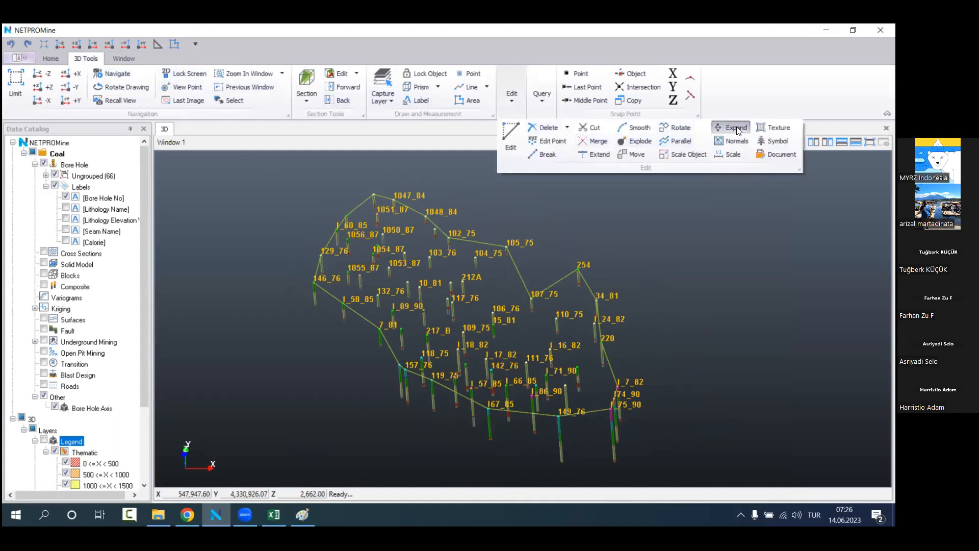
left_click(516, 282)
left_click(176, 50)
left_click(191, 197)
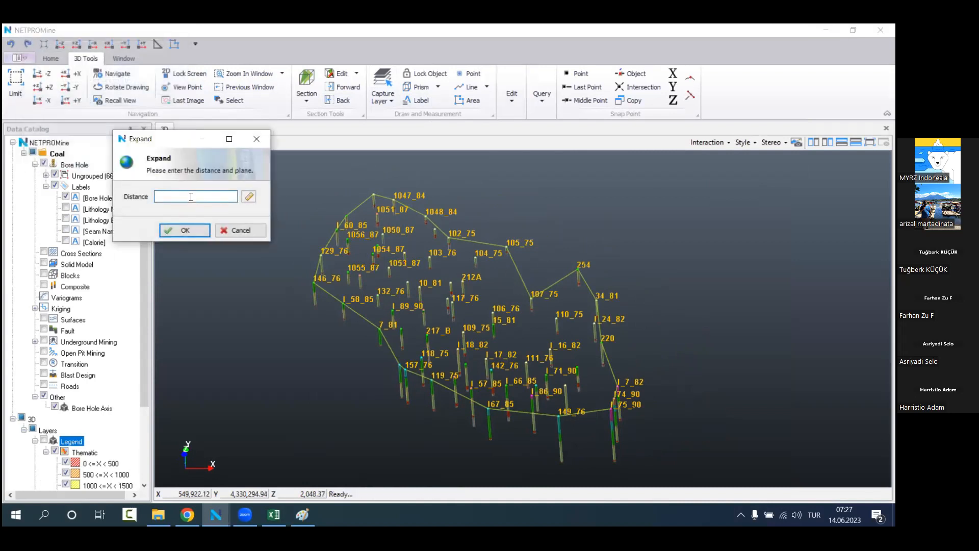
type("100")
left_click_drag(189, 147, 231, 160)
left_click(237, 242)
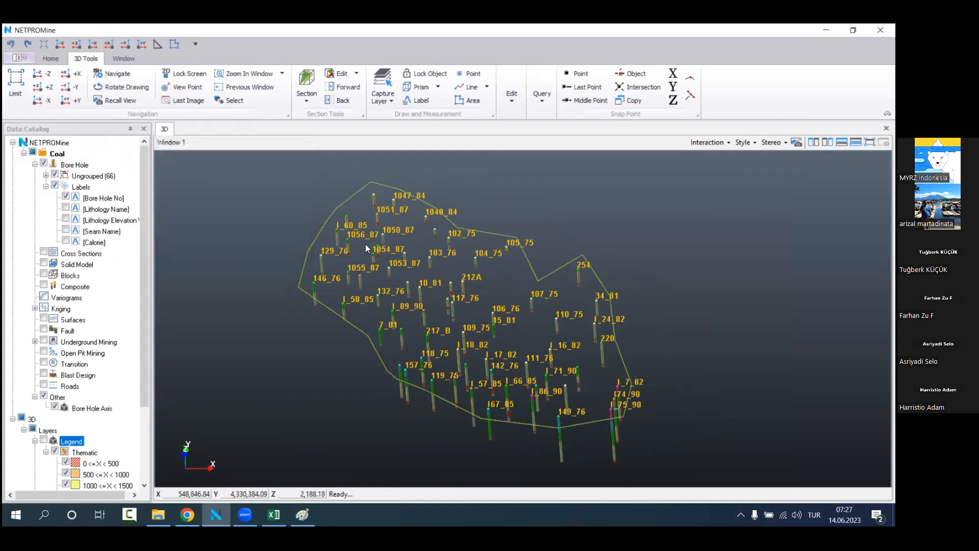
Step: Run the Voronoi operation on the Bore Hole data within the expanded boundary, using Calorie as the attribute
middle_click_drag(563, 352, 565, 375)
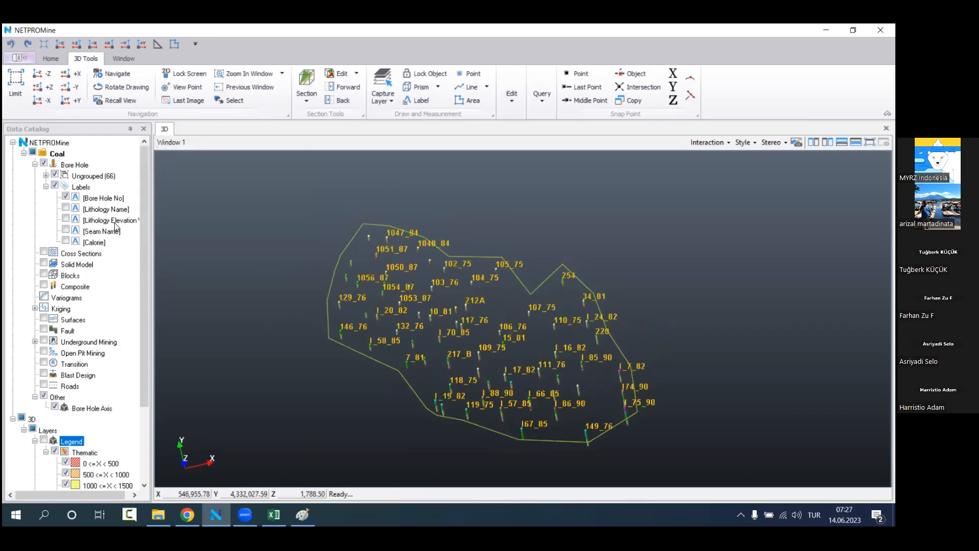
left_click(76, 165)
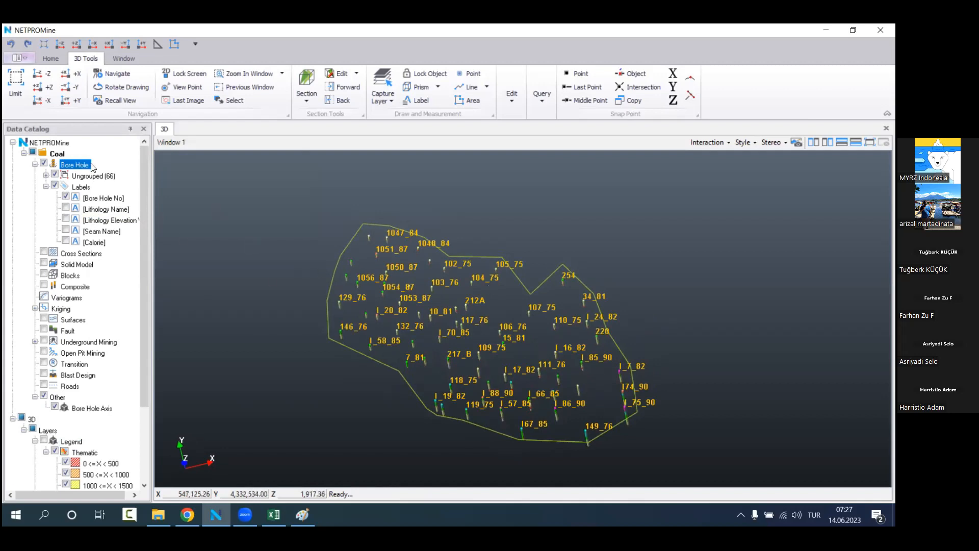
right_click(92, 166)
mouse_move(168, 254)
left_click(242, 268)
left_click(386, 365)
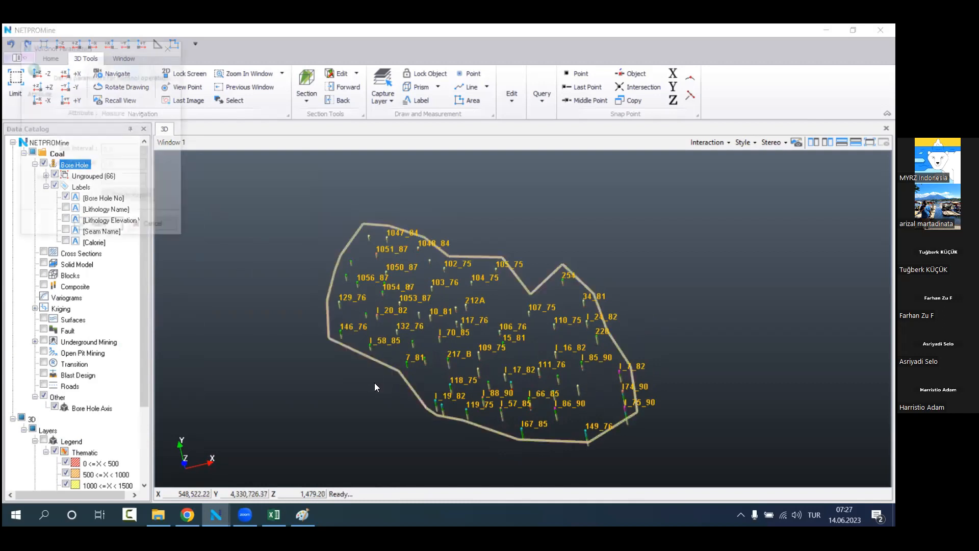
left_click(144, 114)
left_click(145, 113)
left_click(145, 114)
left_click(113, 143)
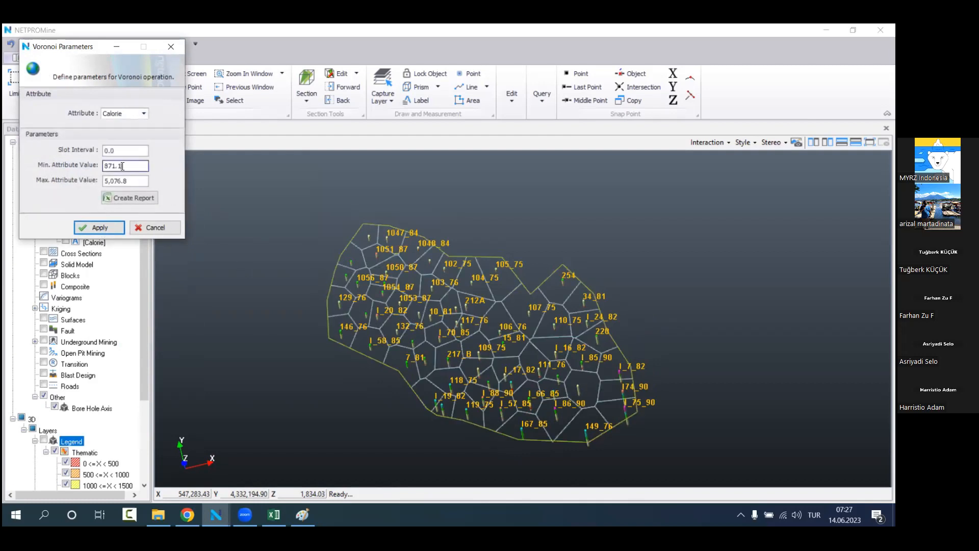
Step: Set the Voronoi slot interval to 500, minimum value to 500 and maximum value to 5,500, and create the report
left_click_drag(131, 166, 46, 172)
type("5000")
key("Tab")
type("500")
left_click_drag(130, 151, 82, 152)
type("500")
left_click(120, 205)
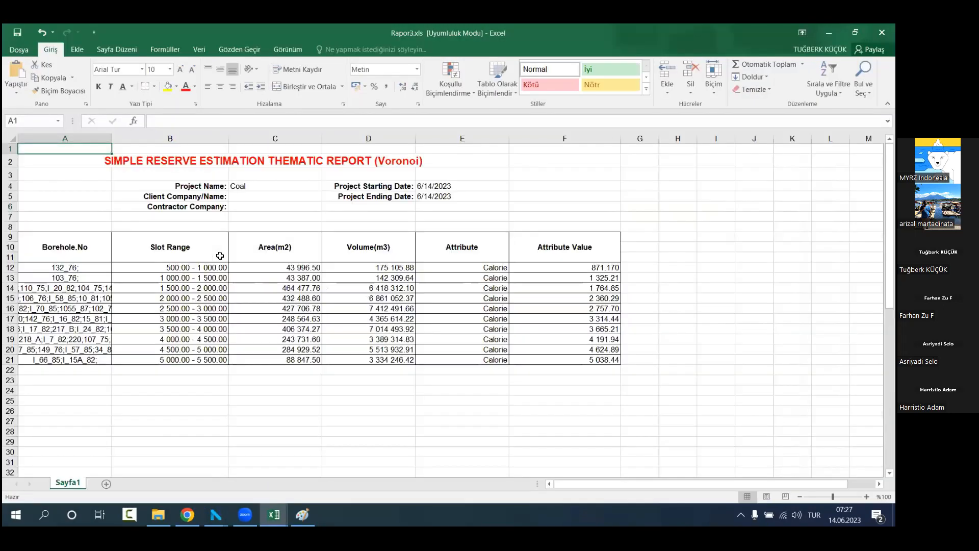
Step: Arrange Rapor3.xls beside Rapor2.xls and compare the areas and volumes per calorie slot range
left_click(318, 372)
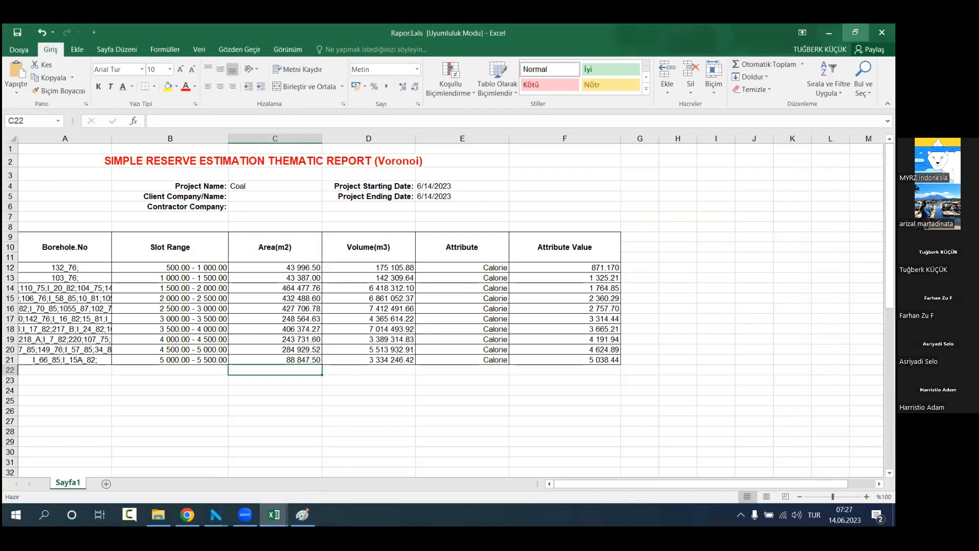
left_click(856, 32)
left_click_drag(388, 62, 682, 90)
left_click(855, 32)
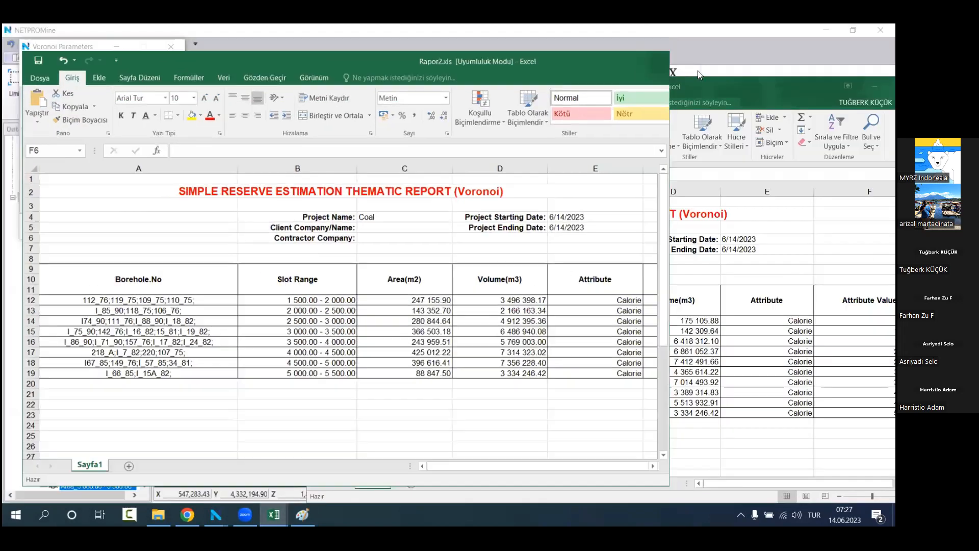
left_click(672, 152)
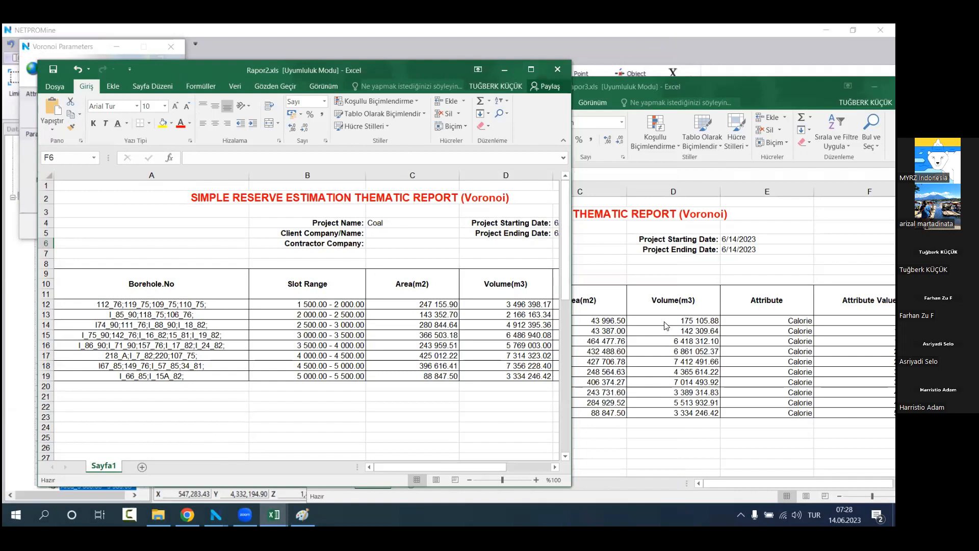
left_click(666, 364)
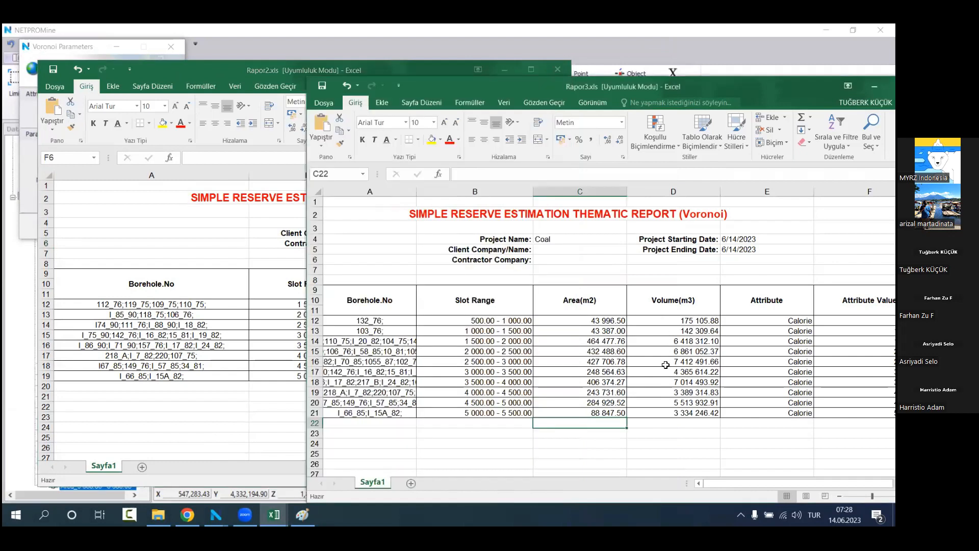
Step: Close Rapor2.xls without saving its changes
left_click(224, 68)
left_click(557, 69)
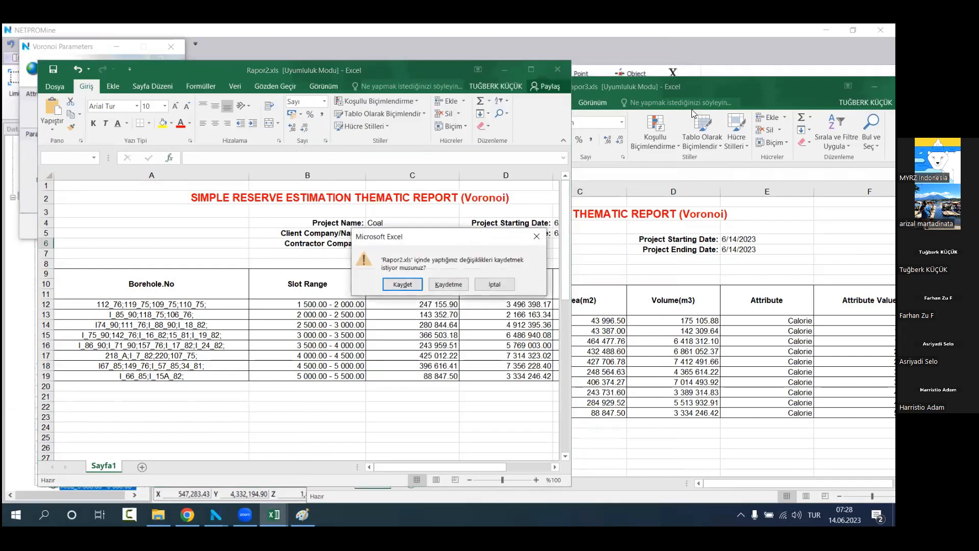
left_click(467, 286)
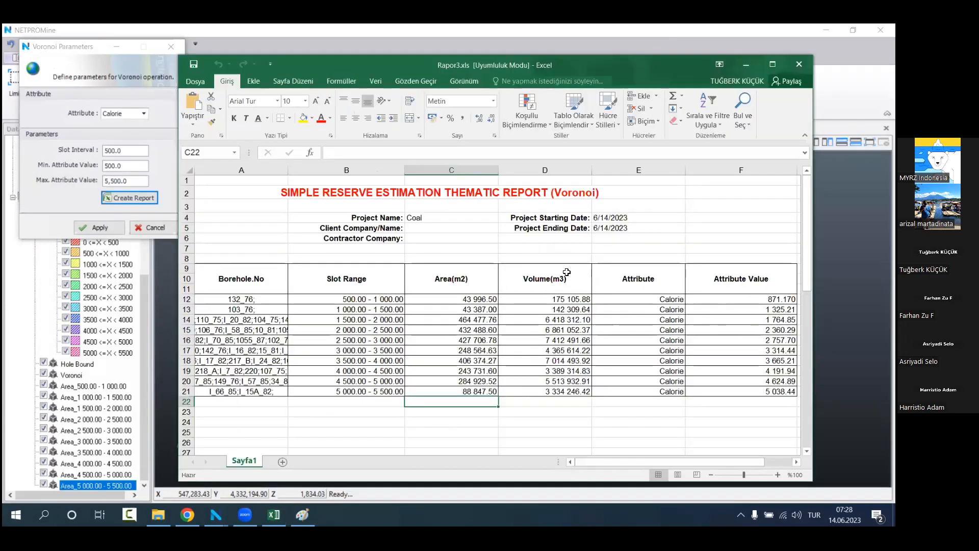
Step: Minimise Rapor3.xls, inspect the coloured Voronoi areas in NETPROMine from an oblique angle and close the Voronoi parameters
left_click(749, 67)
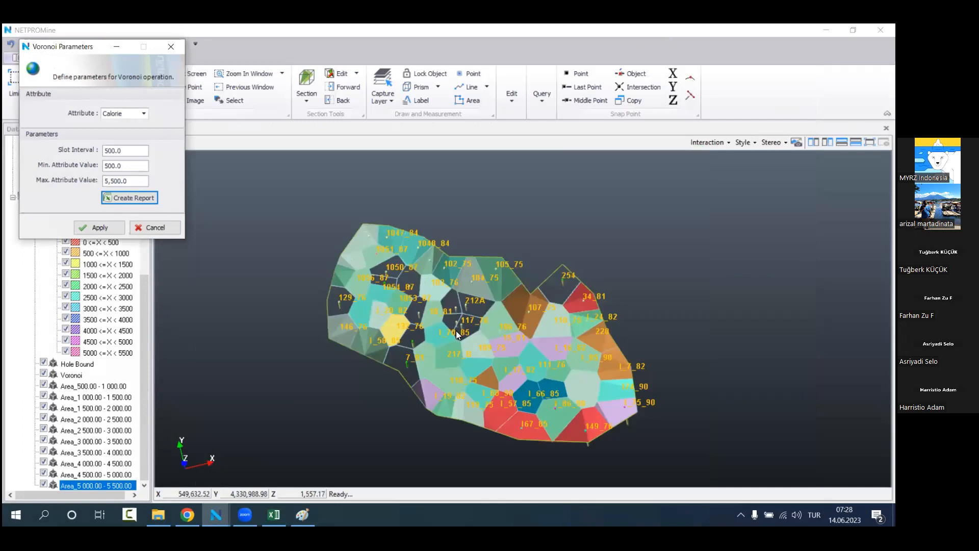
middle_click_drag(501, 344, 520, 295)
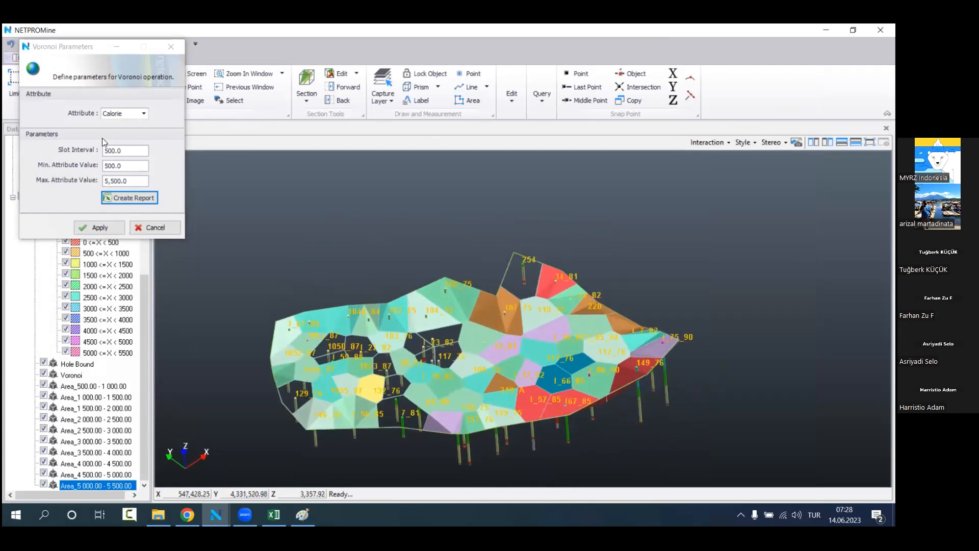
left_click(170, 48)
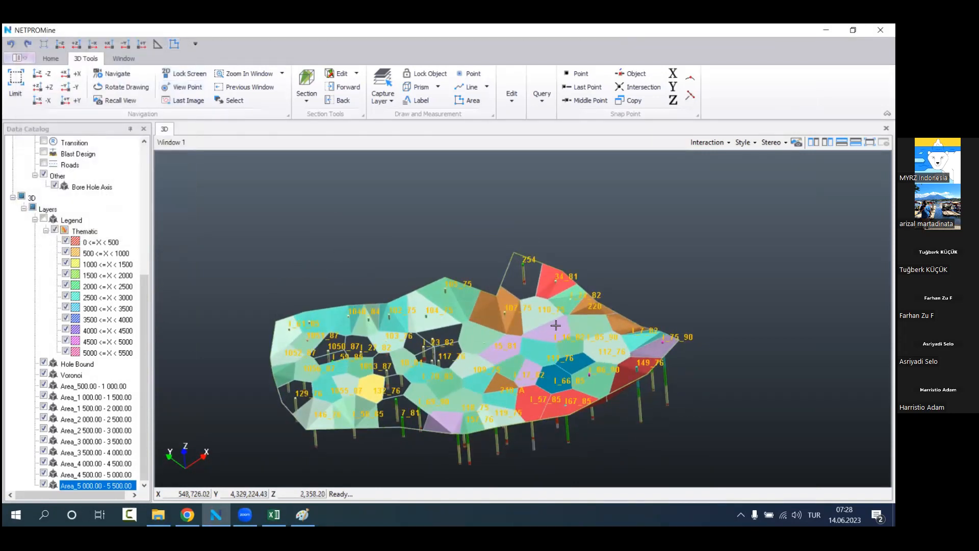
middle_click_drag(555, 347, 557, 325)
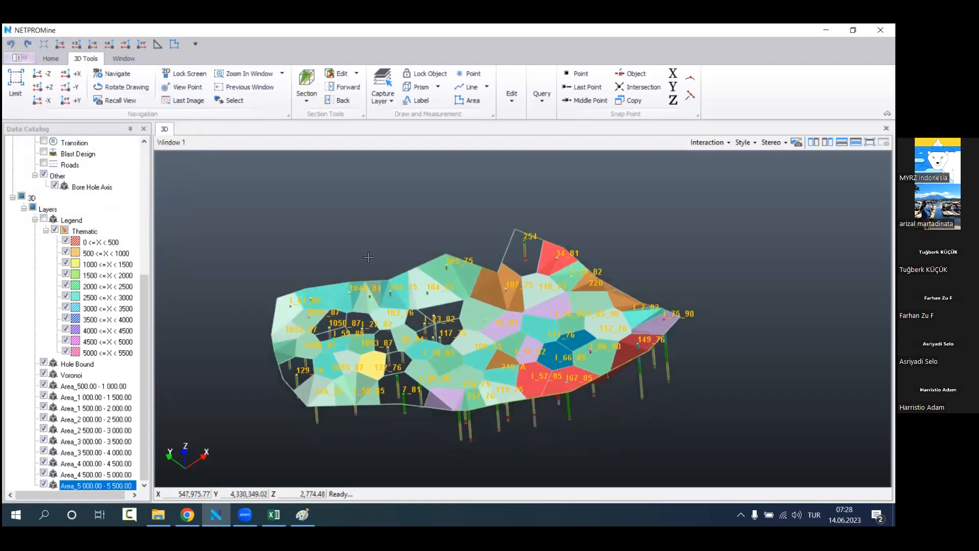
Step: Delete the Voronoi layer and all the Area range layers, and hide the Hole Bound layer
left_click(71, 375)
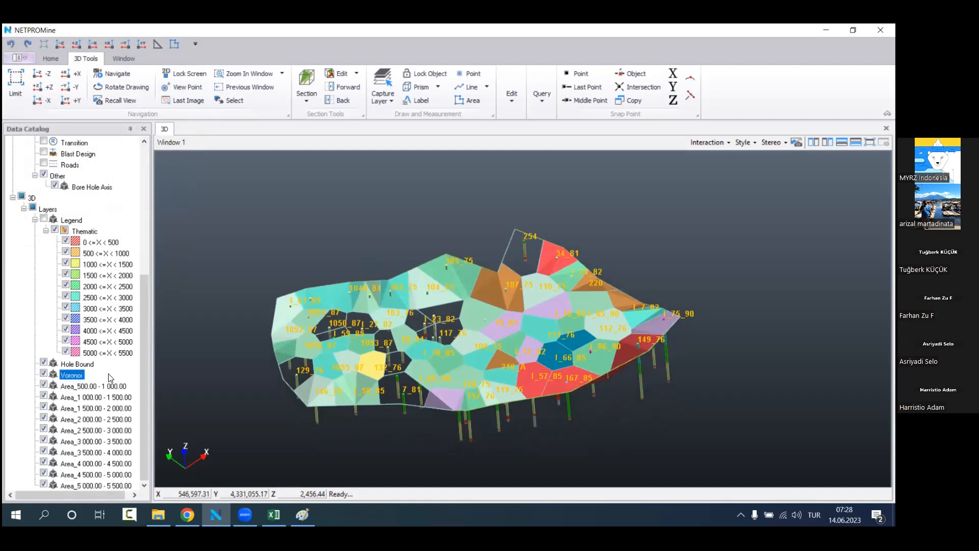
left_click(97, 486, "shift")
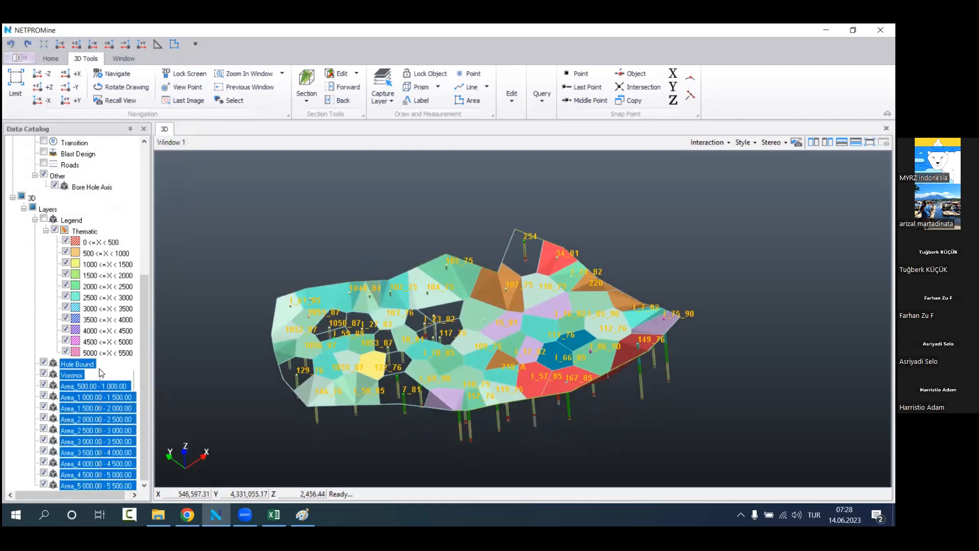
right_click(102, 374)
left_click(129, 417)
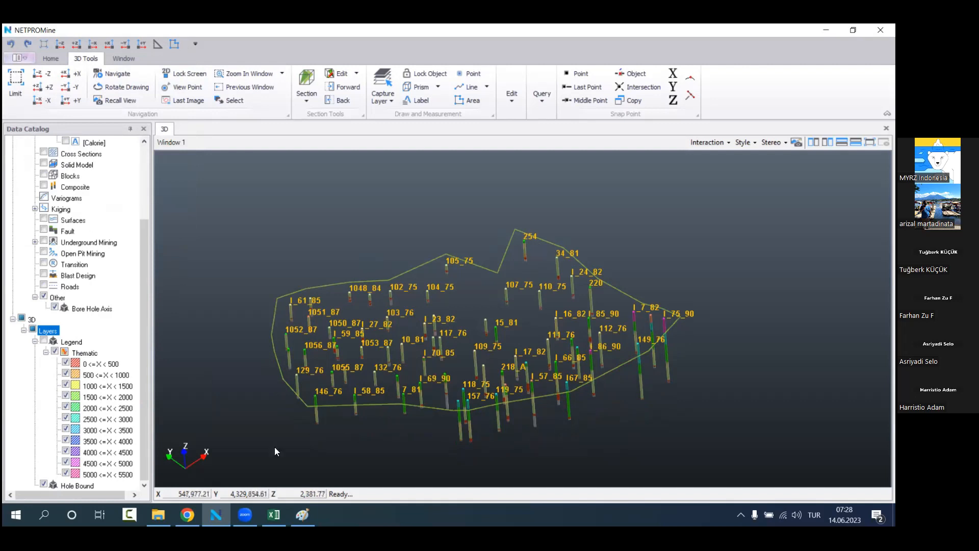
right_click(104, 485)
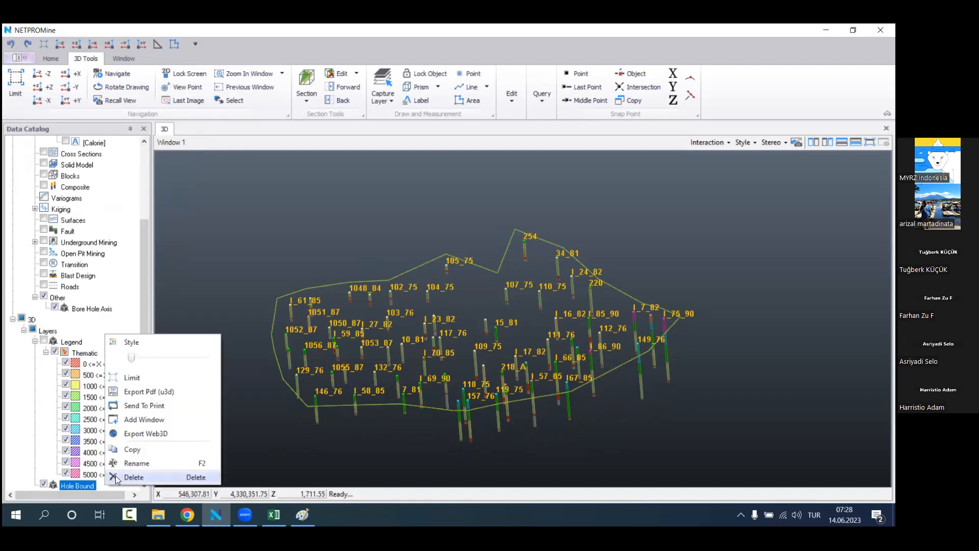
left_click(43, 483)
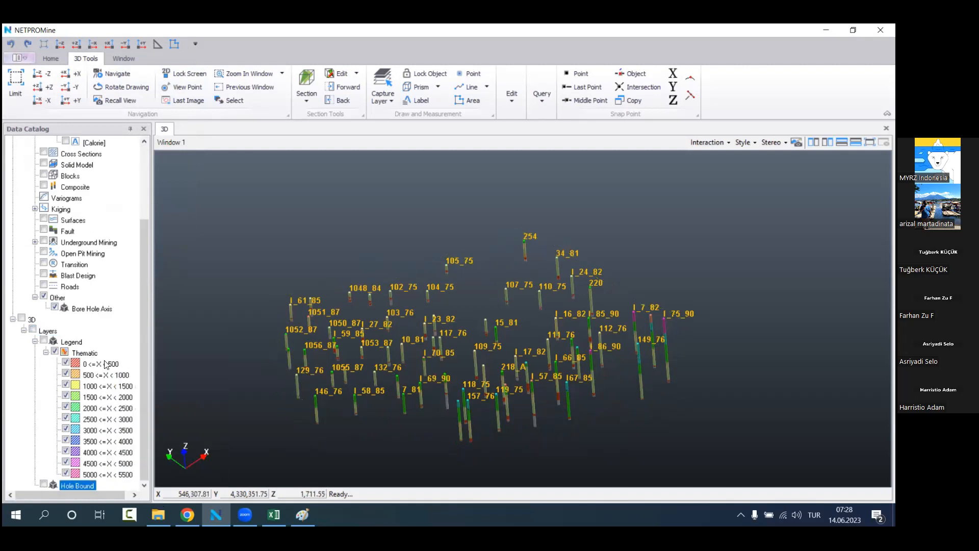
Step: Start Create Vein Surface for the boreholes and review the lithology choices, keeping KM2
left_click_drag(425, 316, 507, 309)
scroll(88, 345, "up", 3)
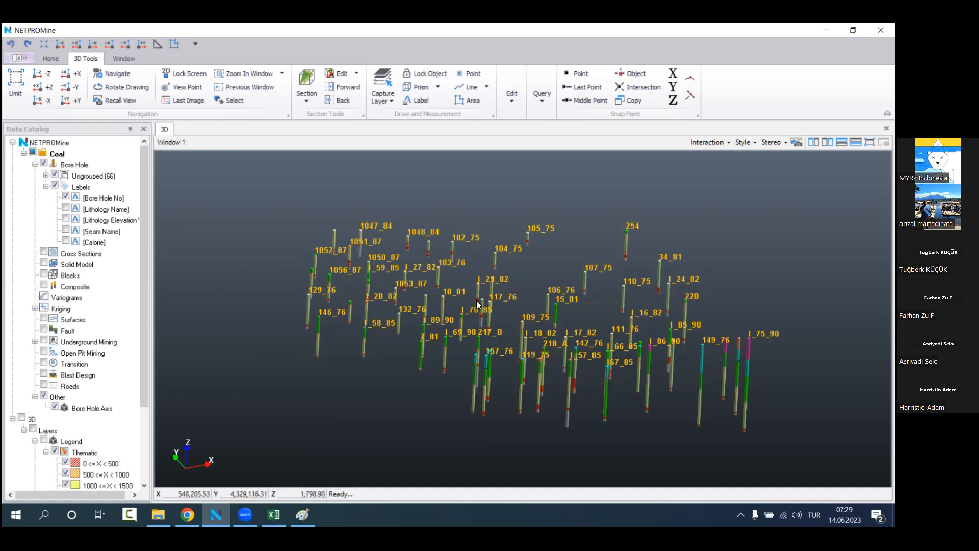
scroll(472, 299, "up", 2)
left_click_drag(471, 298, 493, 304)
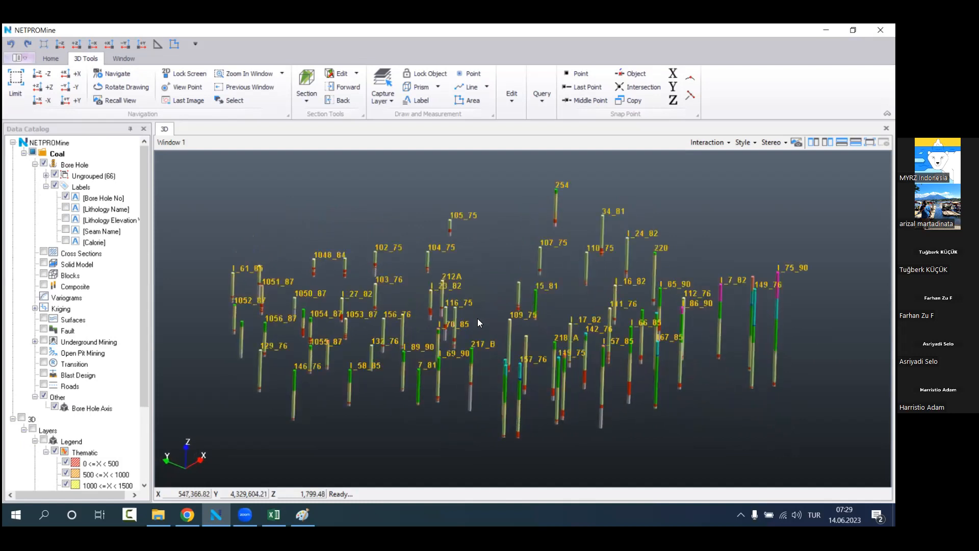
left_click(50, 59)
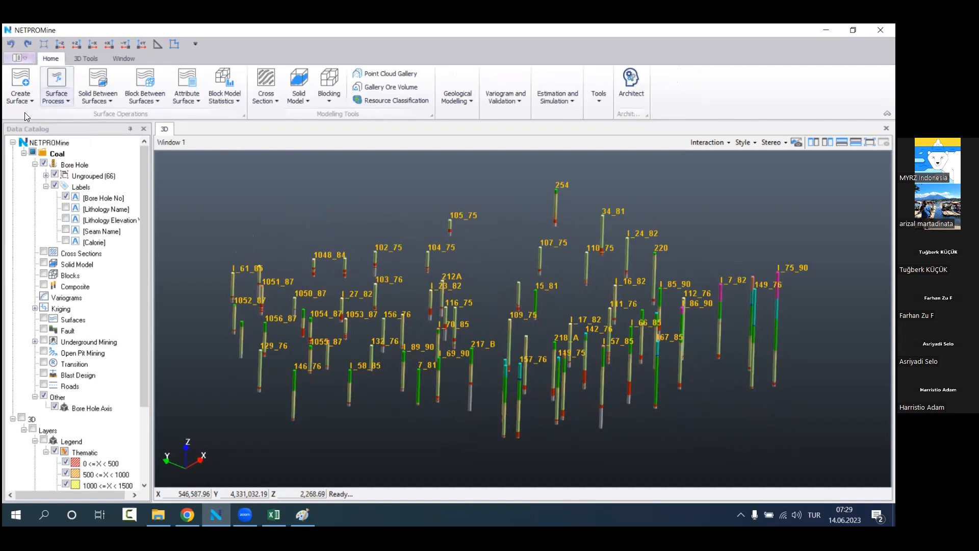
left_click(21, 98)
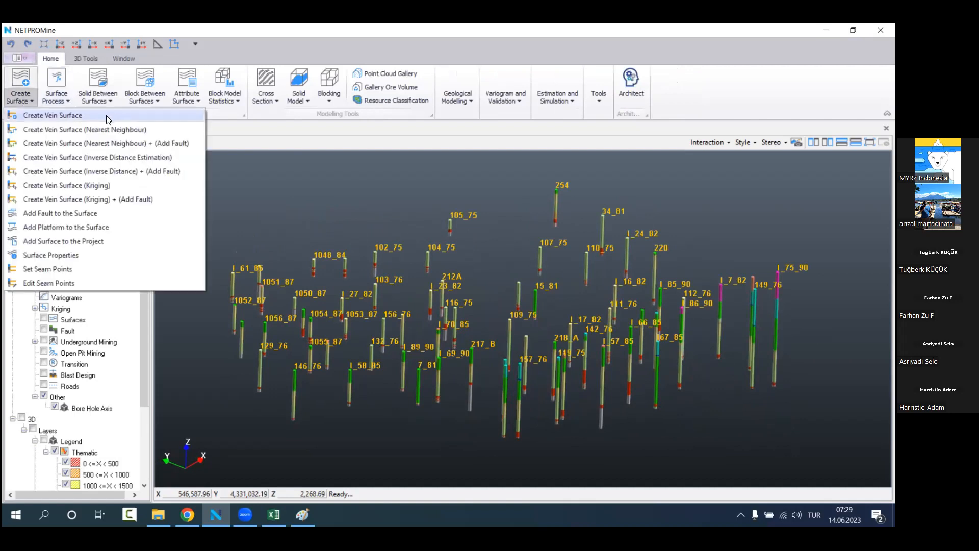
left_click(234, 223)
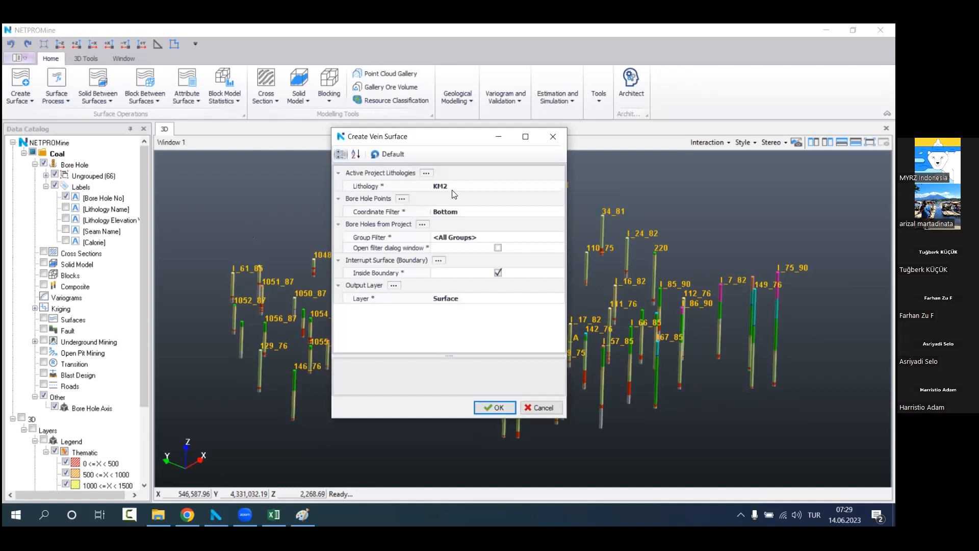
left_click_drag(429, 147, 273, 185)
left_click(365, 224)
left_click(365, 224)
left_click(405, 223)
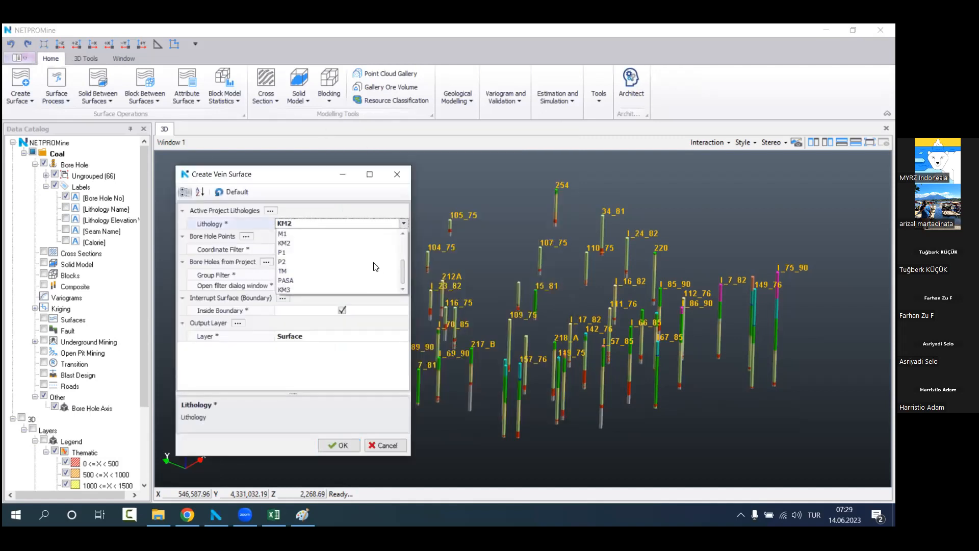
left_click(312, 223)
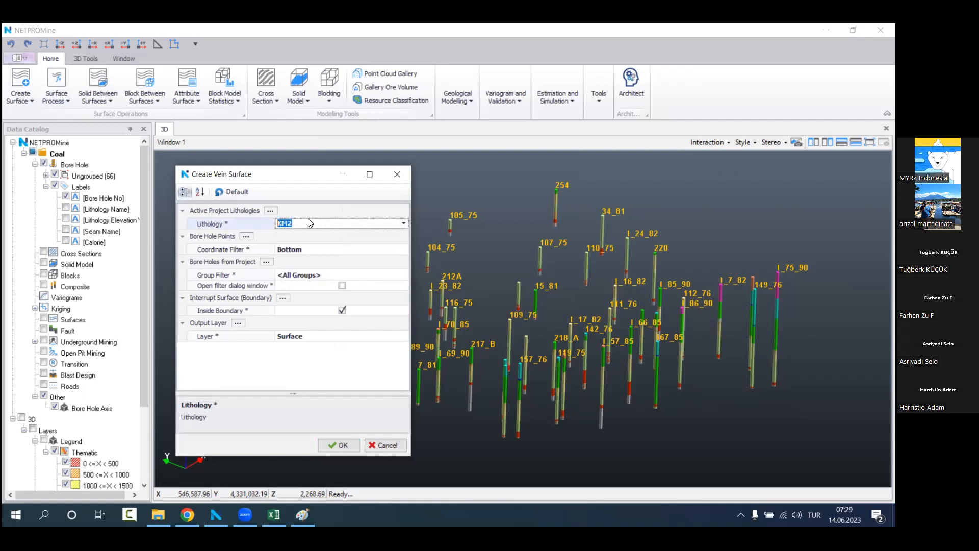
Step: Set the vein surface's coordinate filter to Top and accept the surface settings
left_click(337, 250)
left_click(403, 249)
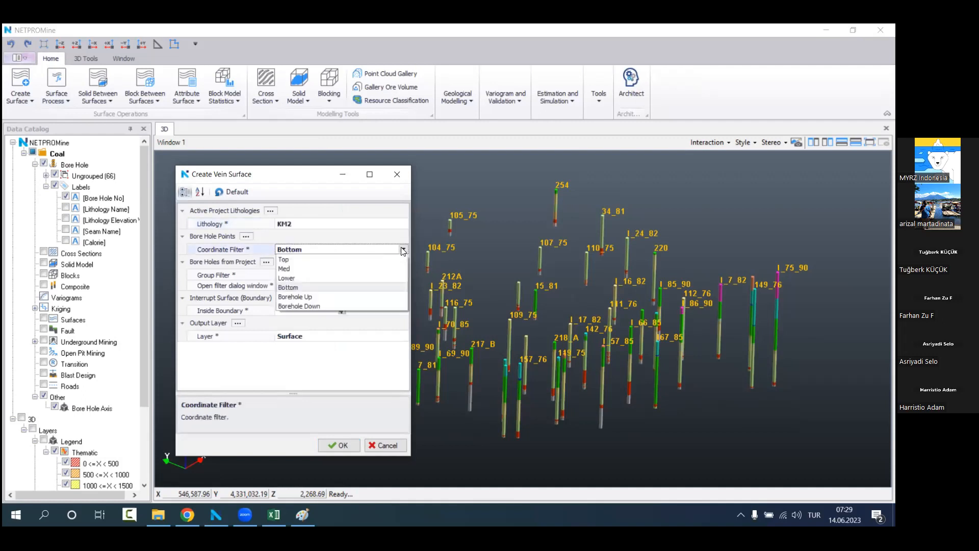
left_click(337, 258)
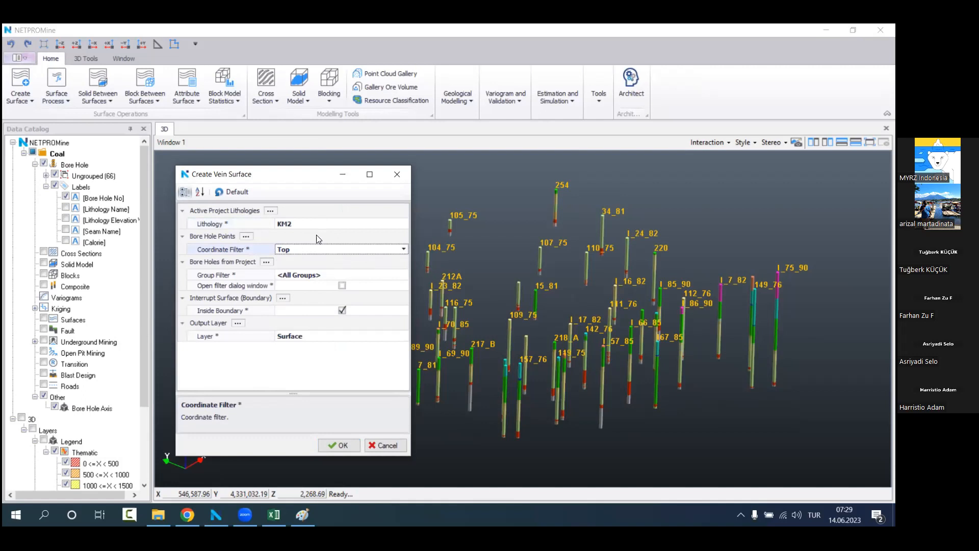
left_click(339, 445)
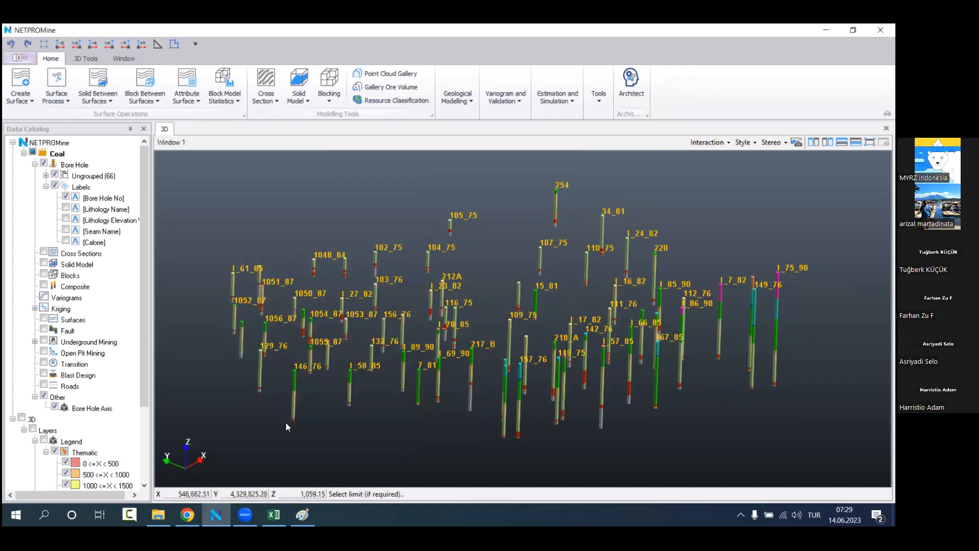
Step: Show the Hole Bound layer again and pick its boundary as the limit of the KM2 top vein surface
scroll(77, 321, "down", 3)
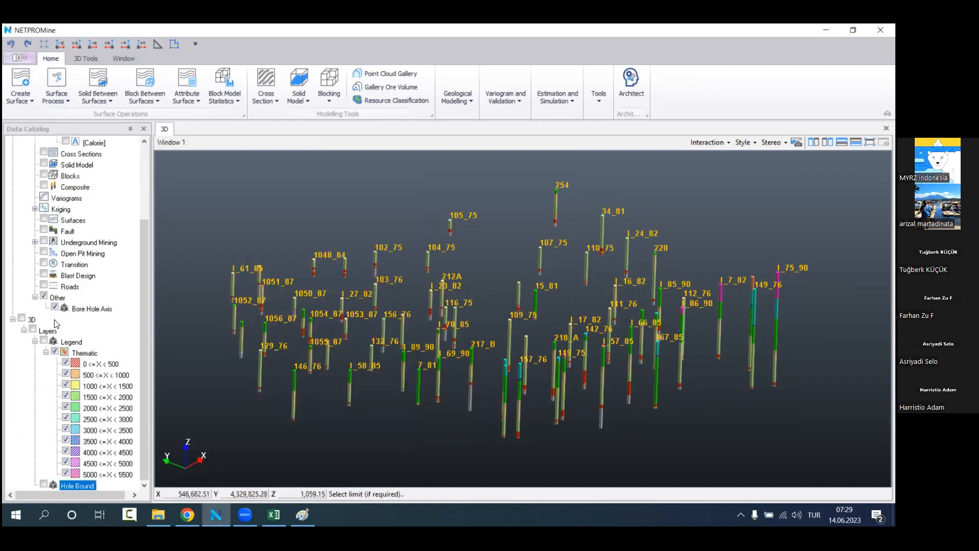
left_click(45, 485)
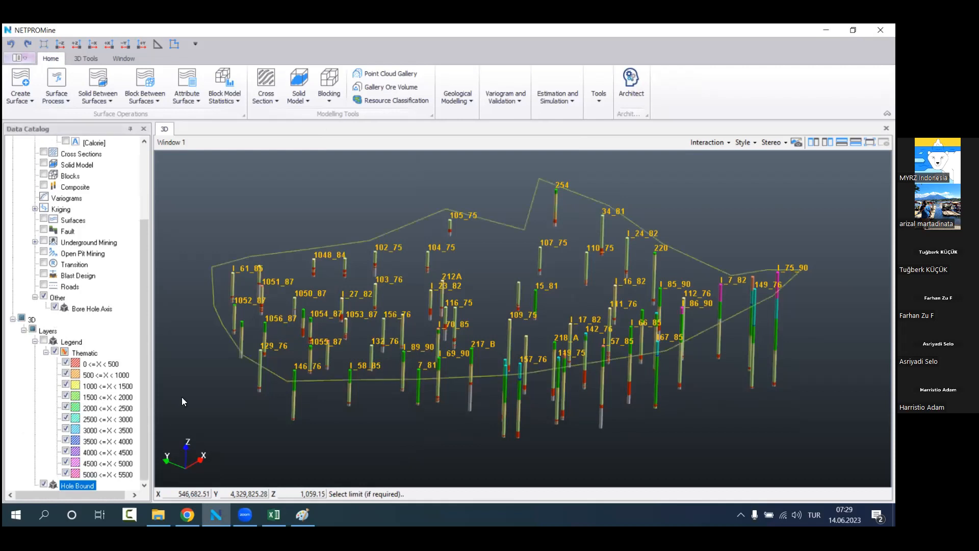
left_click(499, 223)
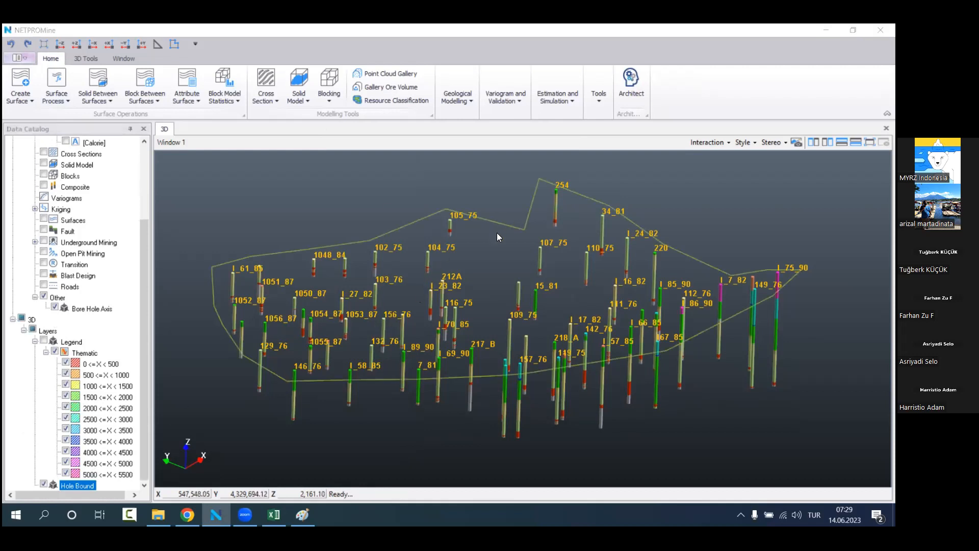
left_click(449, 304)
Step: Inspect where the top vein surface meets the coal intervals of the boreholes, from below and from the side
left_click_drag(447, 343, 485, 281)
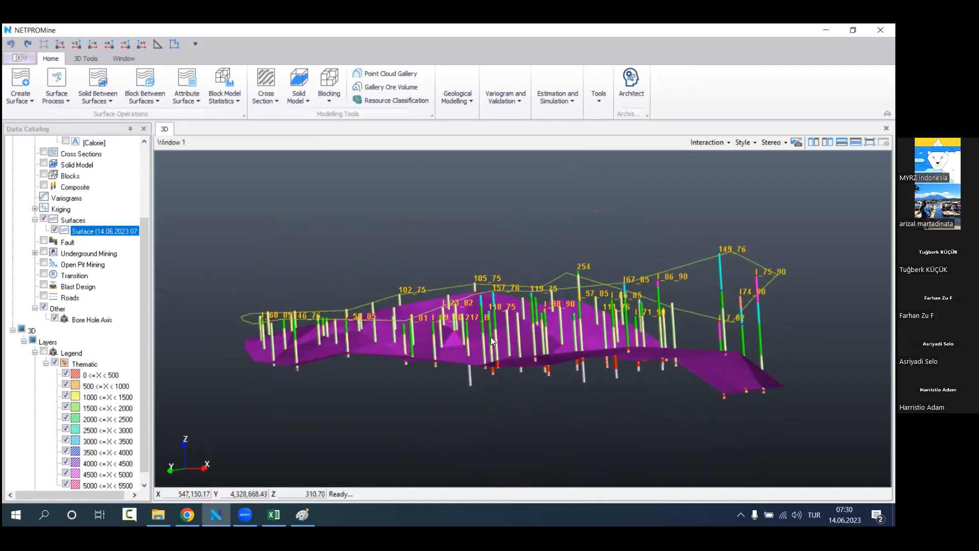
scroll(472, 359, "up", 3)
middle_click_drag(475, 356, 475, 312)
scroll(469, 317, "up", 5)
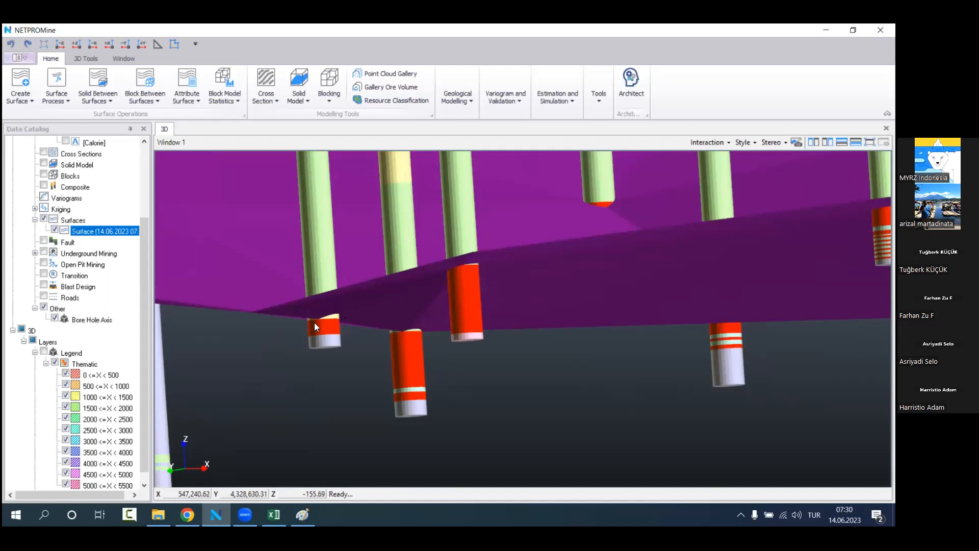
scroll(524, 295, "down", 3)
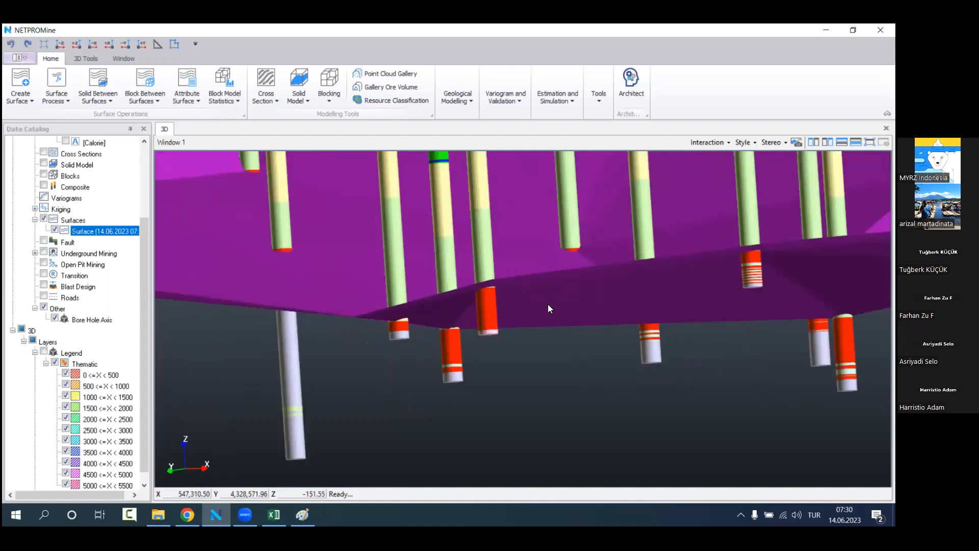
scroll(637, 322, "up", 2)
scroll(624, 327, "down", 3)
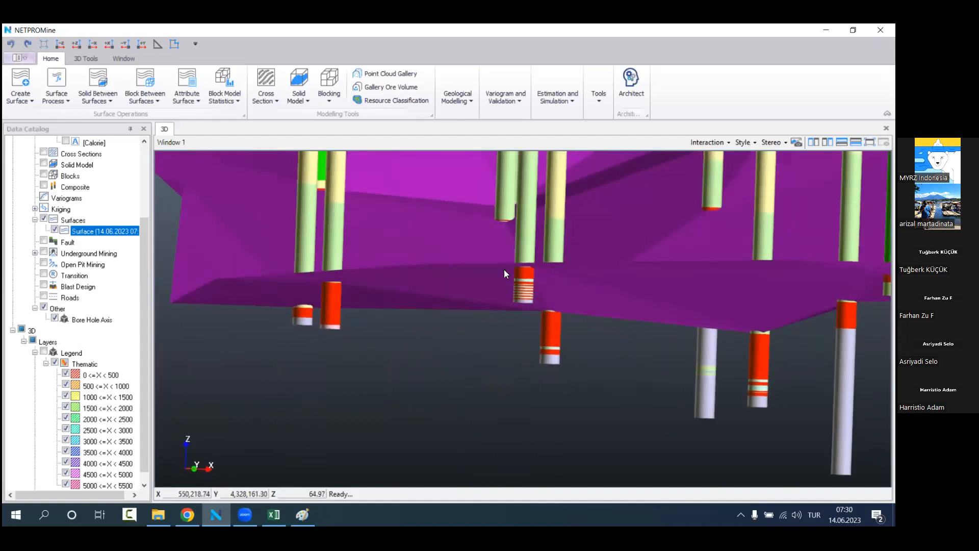
scroll(633, 328, "up", 3)
scroll(608, 329, "down", 5)
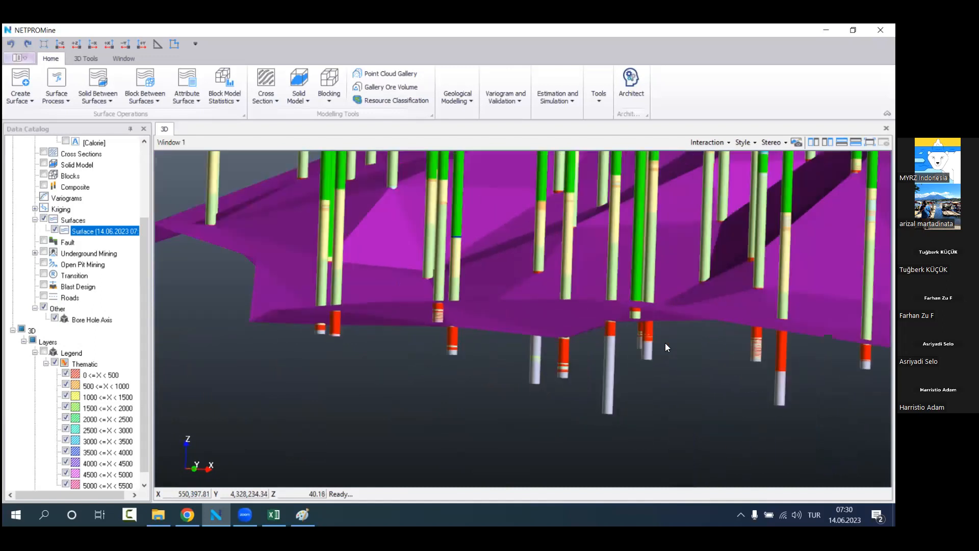
left_click_drag(701, 345, 469, 338)
middle_click_drag(469, 338, 640, 336)
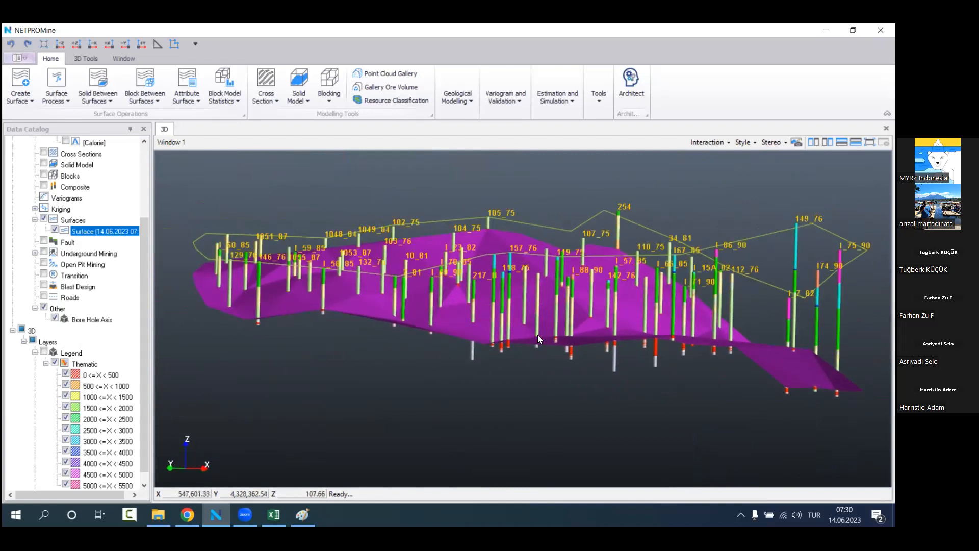
scroll(535, 332, "up", 1)
mouse_move(521, 305)
left_mouse_down()
mouse_move(521, 270)
mouse_move(527, 311)
left_mouse_up()
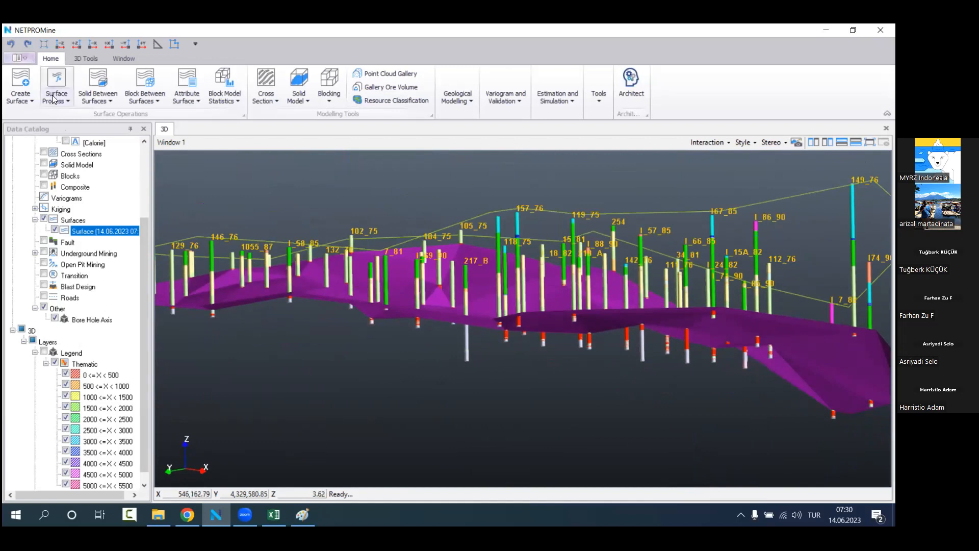
Step: Create a second KM2 vein surface with the coordinate filter set to Bottom, limited by the Hole Bound boundary
left_click(29, 95)
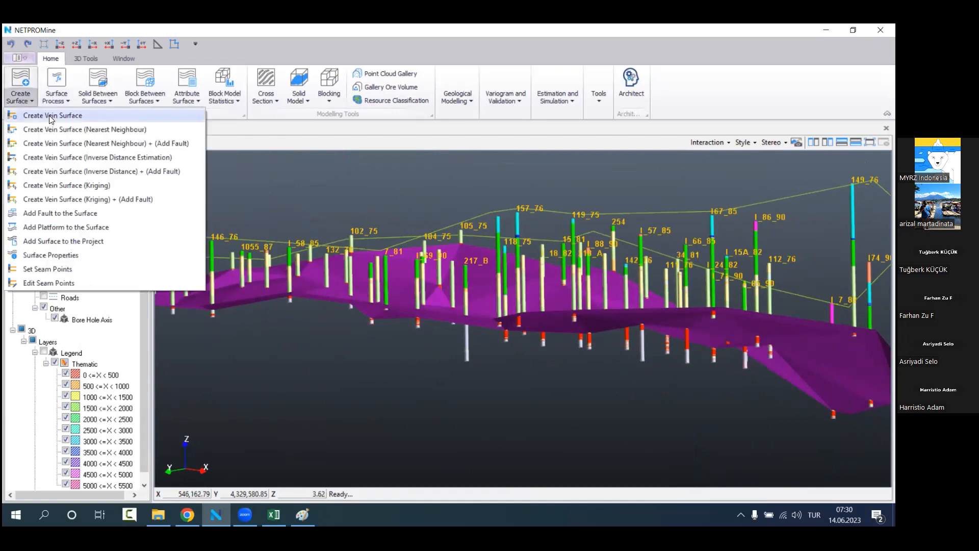
left_click(51, 116)
left_click(399, 250)
left_click(403, 250)
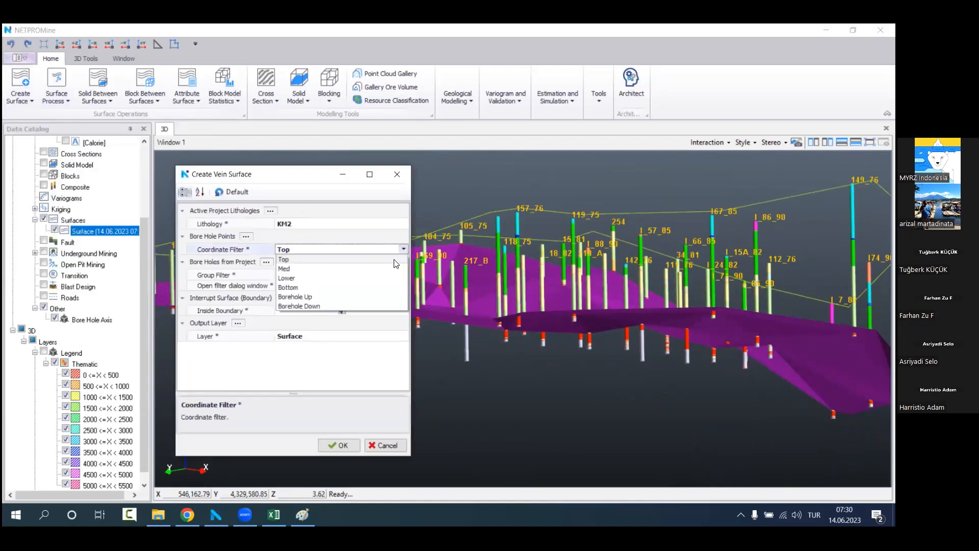
left_click(373, 286)
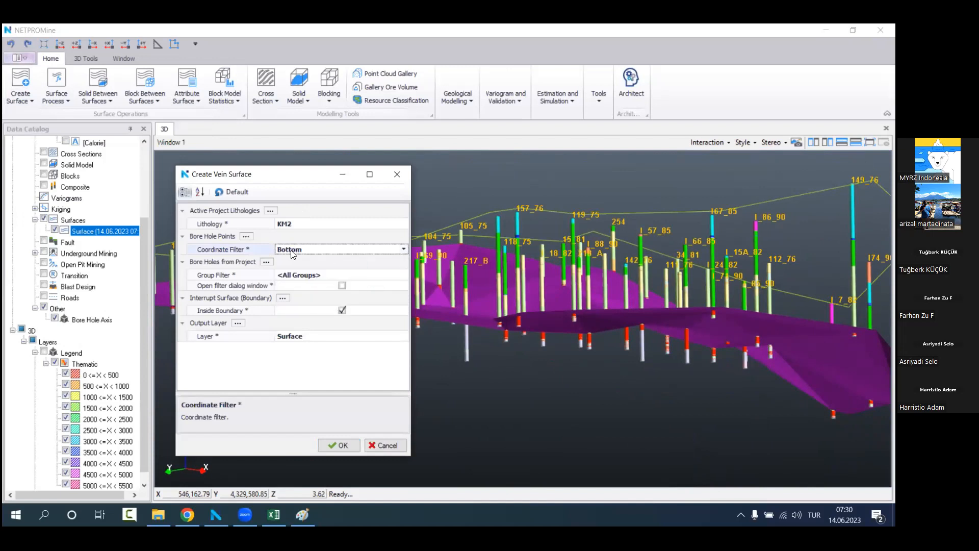
left_click(340, 445)
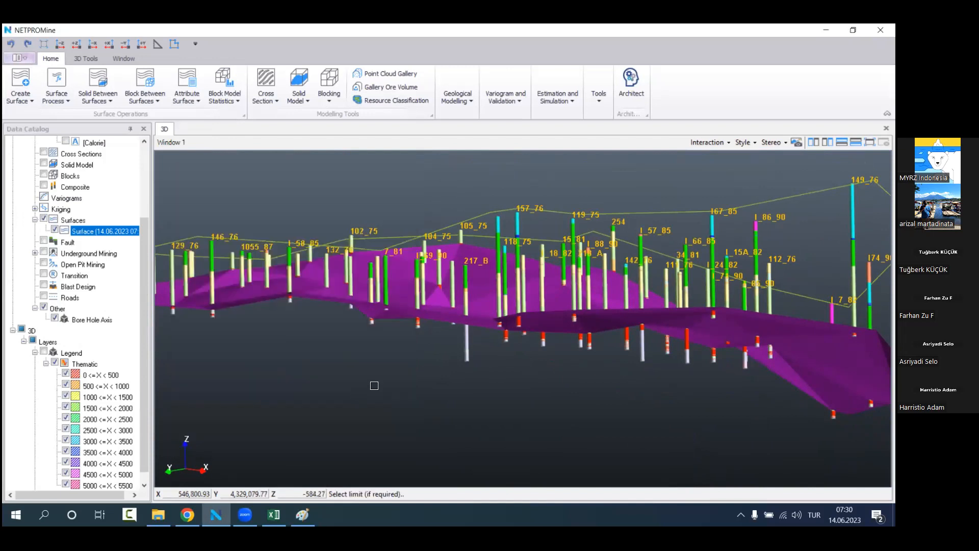
left_click(506, 207)
left_click(446, 296)
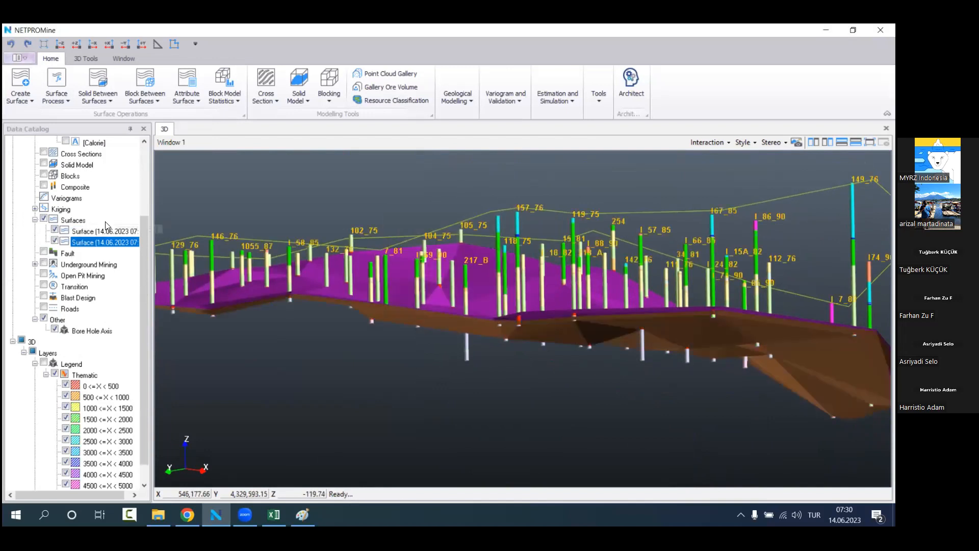
Step: Hide the Hole Bound layer and examine the top and bottom KM2 surfaces from several angles
scroll(107, 225, "down", 1)
left_click(45, 485)
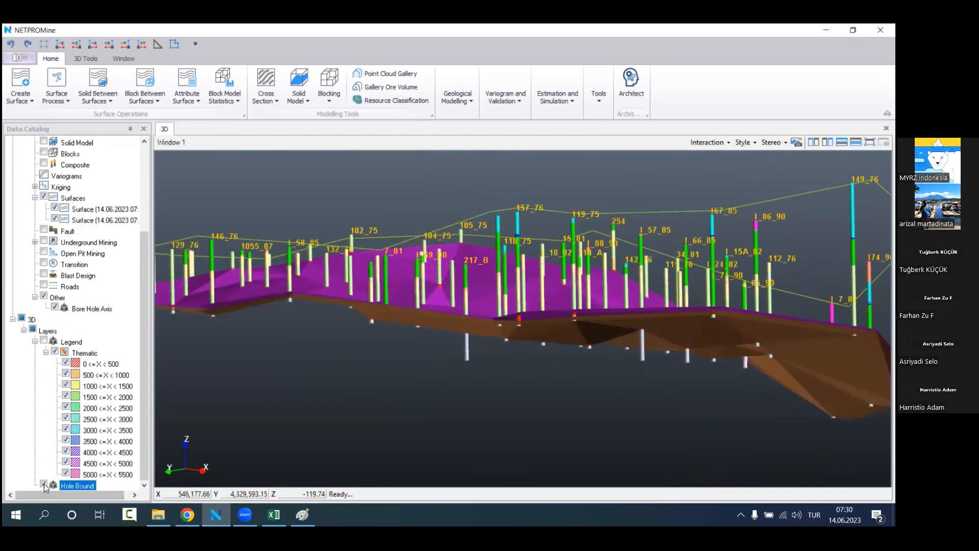
scroll(366, 390, "down", 3)
left_click_drag(395, 365, 355, 369)
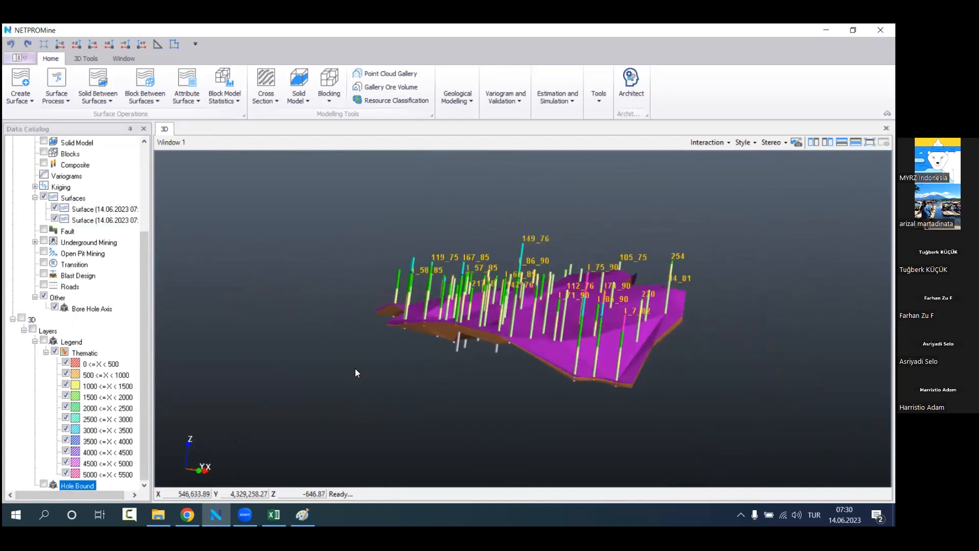
left_click_drag(408, 314, 447, 362)
left_click_drag(485, 323, 420, 359)
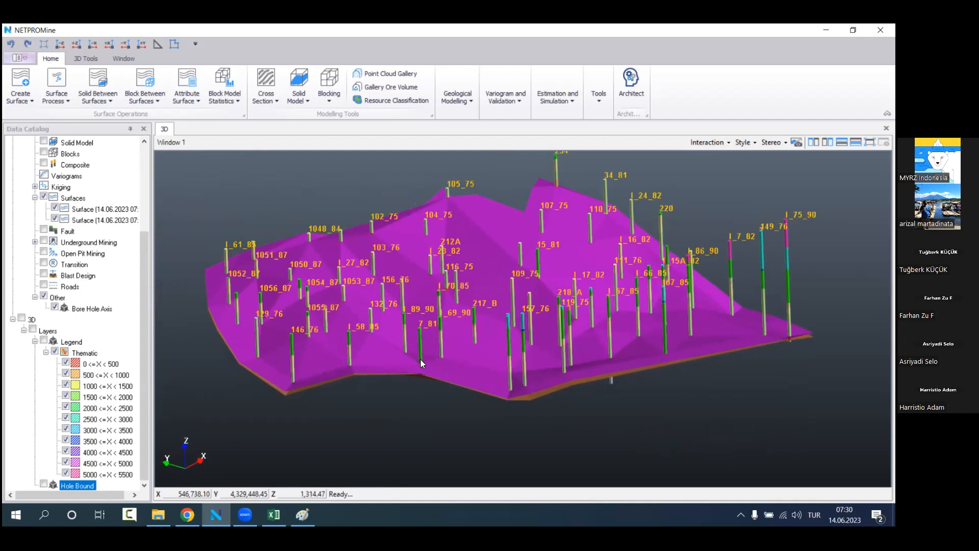
Step: Show the Hole Bound layer and create a Mesh Model solid between the top and bottom KM2 surfaces, without picking a limit
left_click(41, 484)
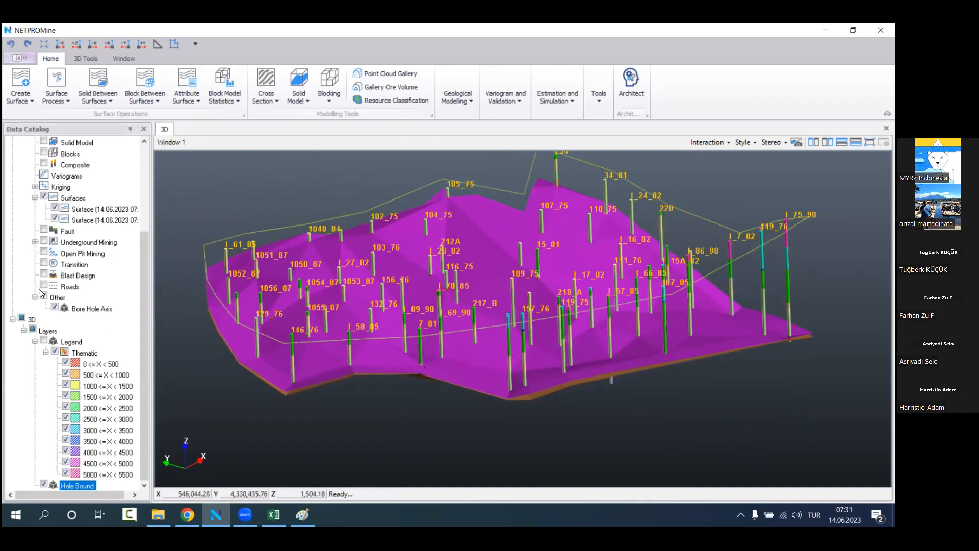
scroll(83, 283, "up", 4)
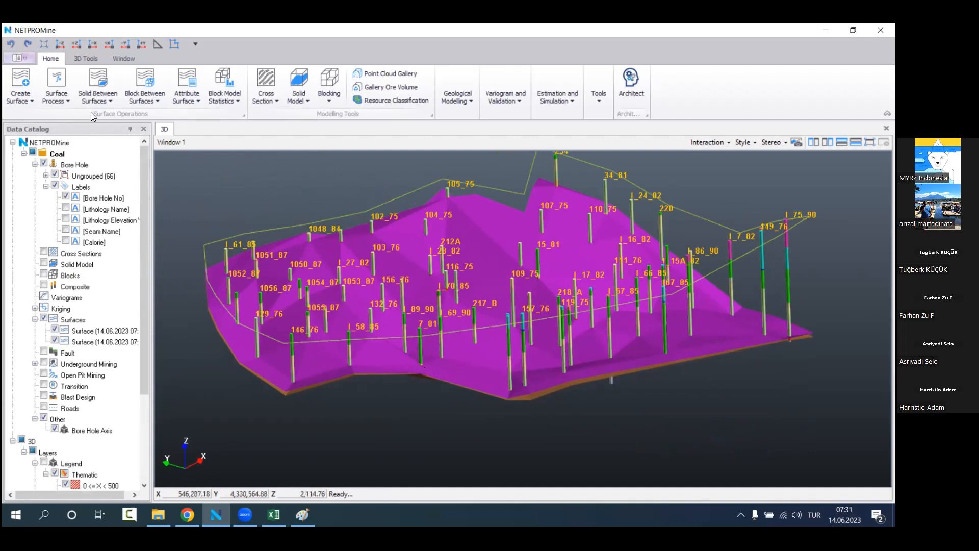
left_click(103, 83)
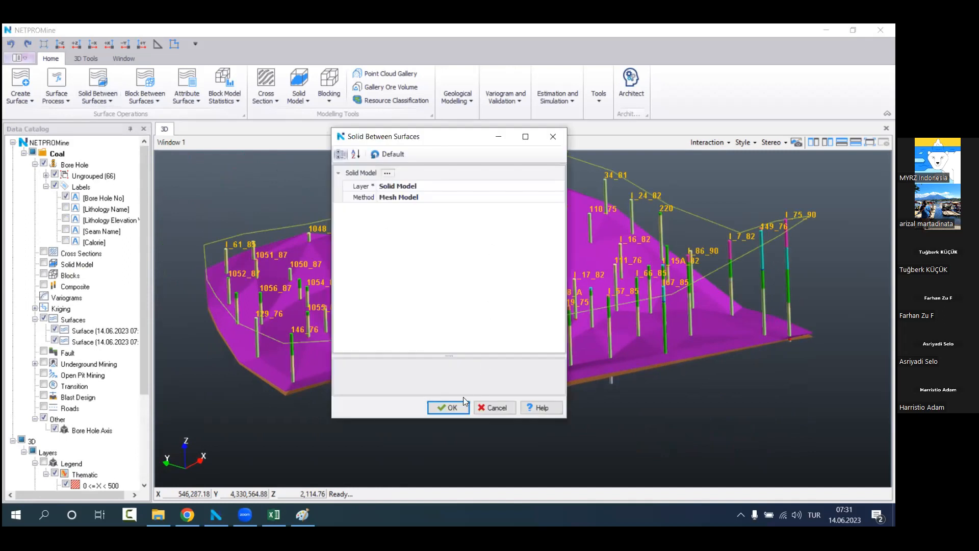
left_click(449, 407)
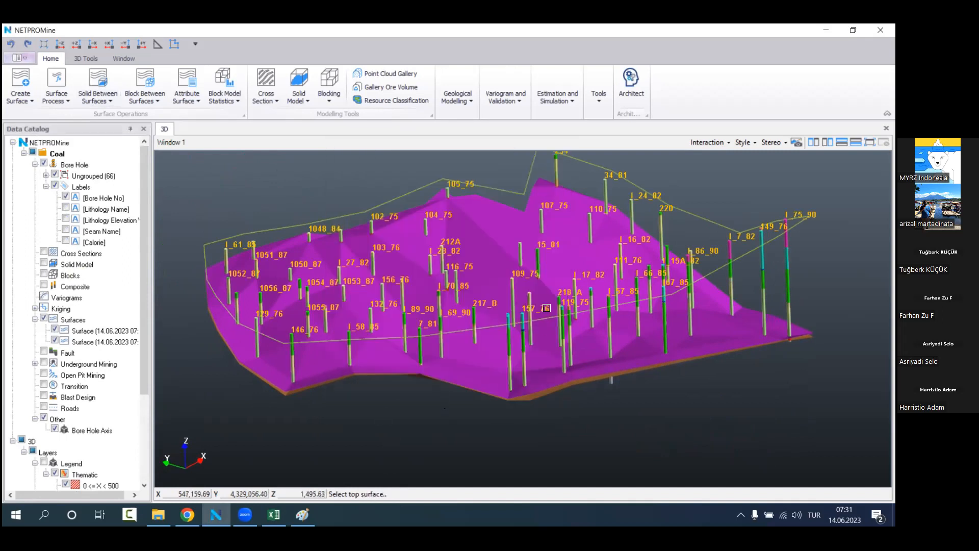
left_click(498, 245)
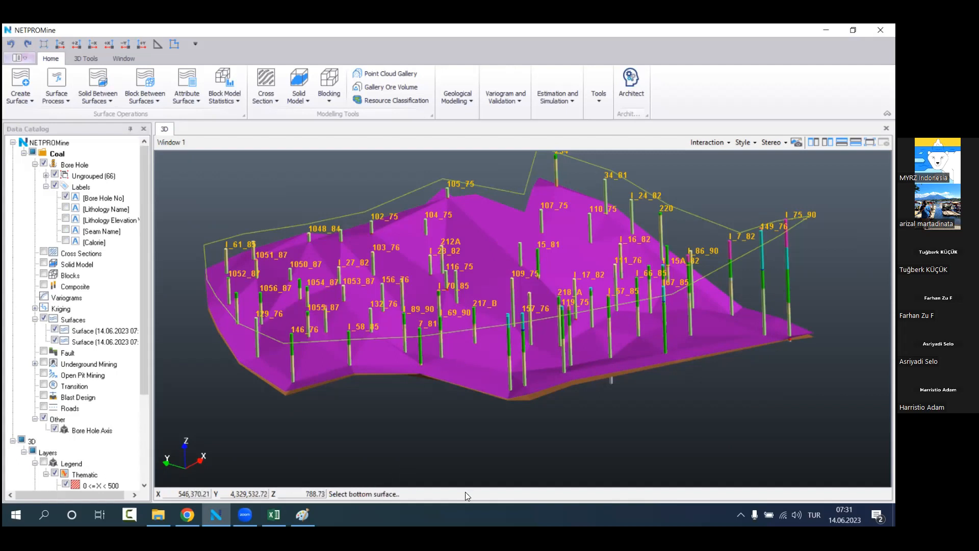
middle_click_drag(700, 397, 716, 366)
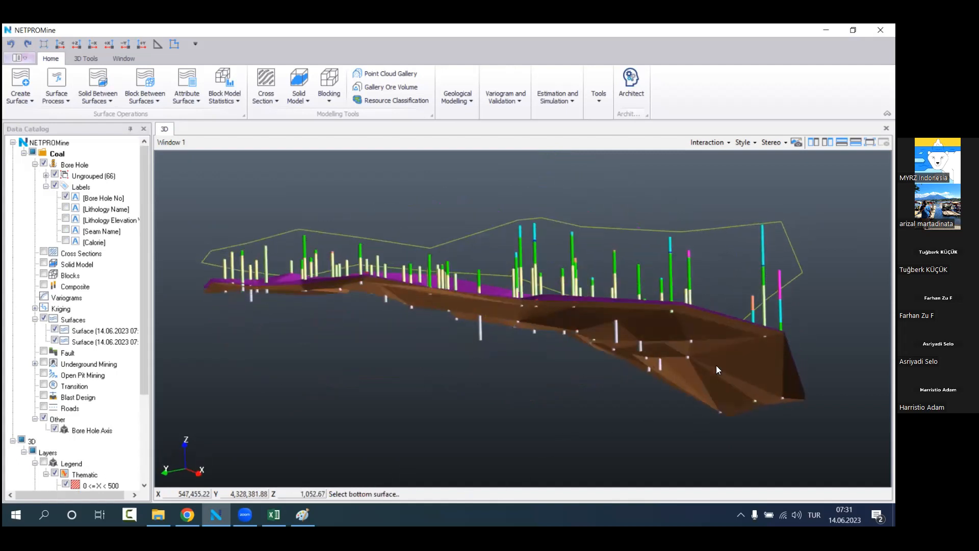
left_click(743, 363)
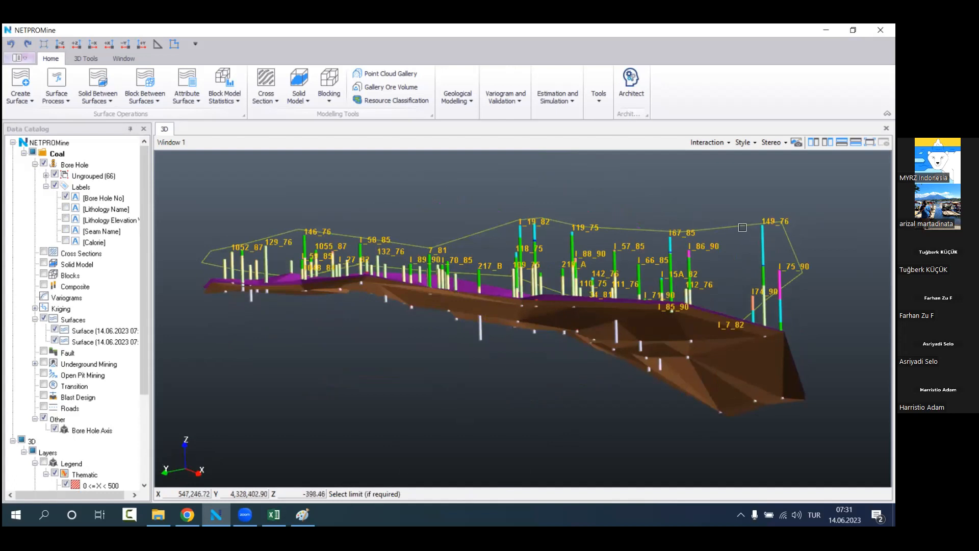
right_click(720, 256)
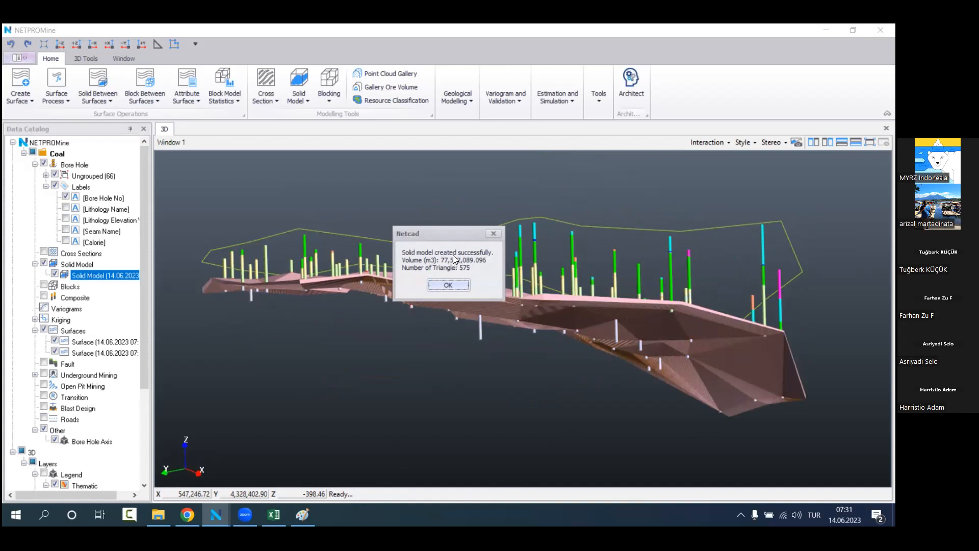
left_click(447, 286)
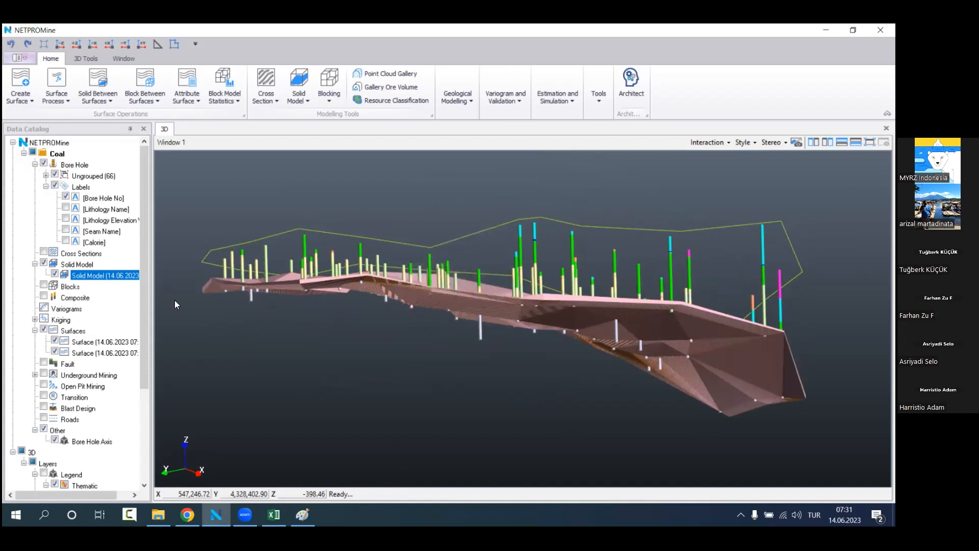
Step: Hide both vein surfaces and view the solid model from an oblique angle above
left_click(53, 340)
left_click(54, 351)
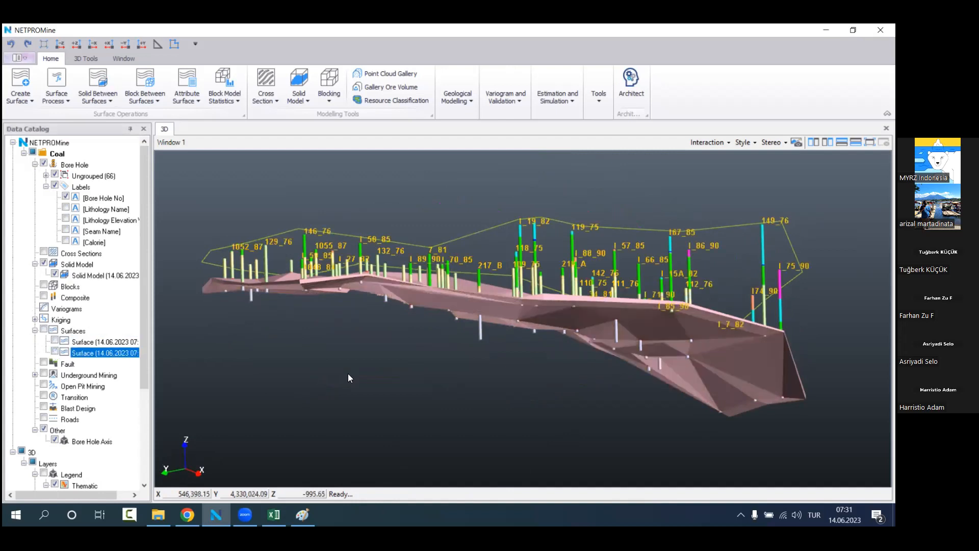
left_click_drag(503, 360, 487, 432)
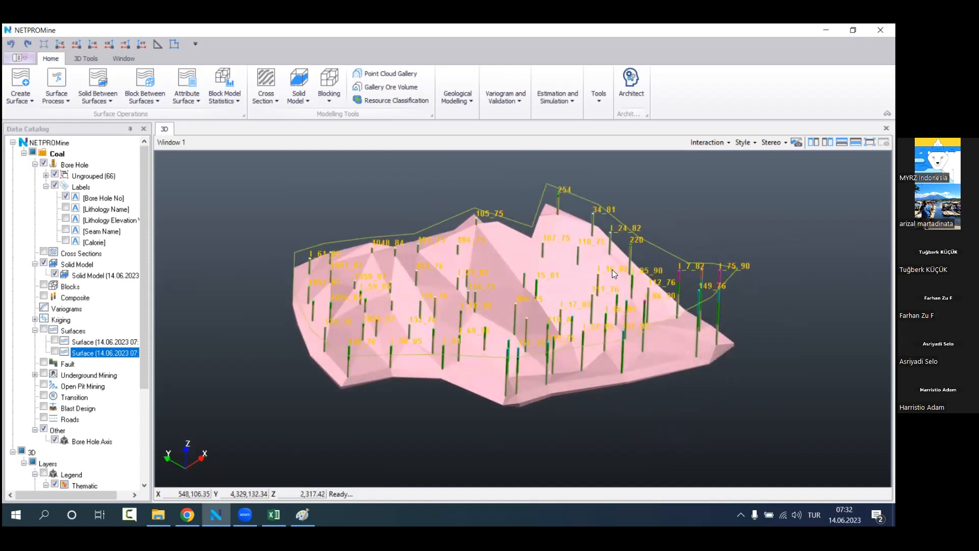
Step: Change the solid model's style colour to black
left_click(102, 276)
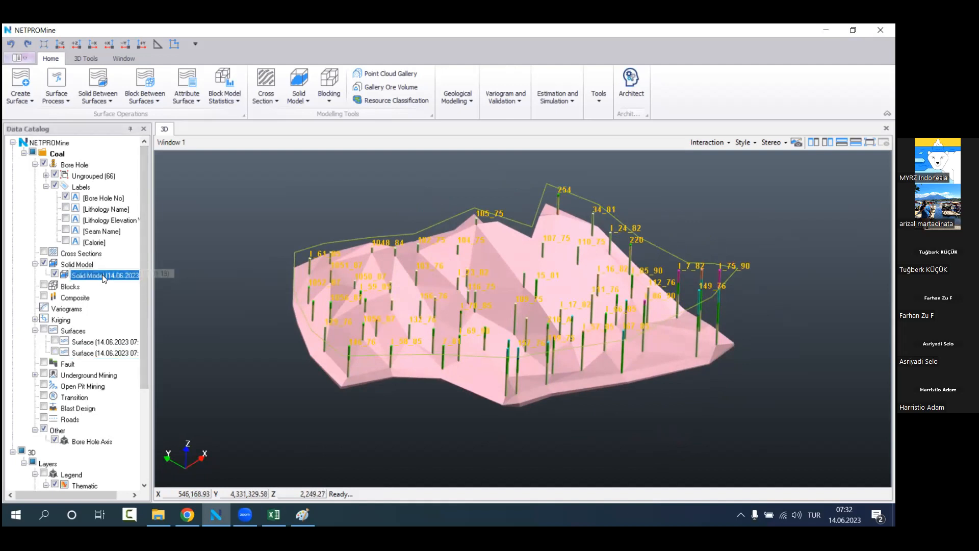
right_click(103, 278)
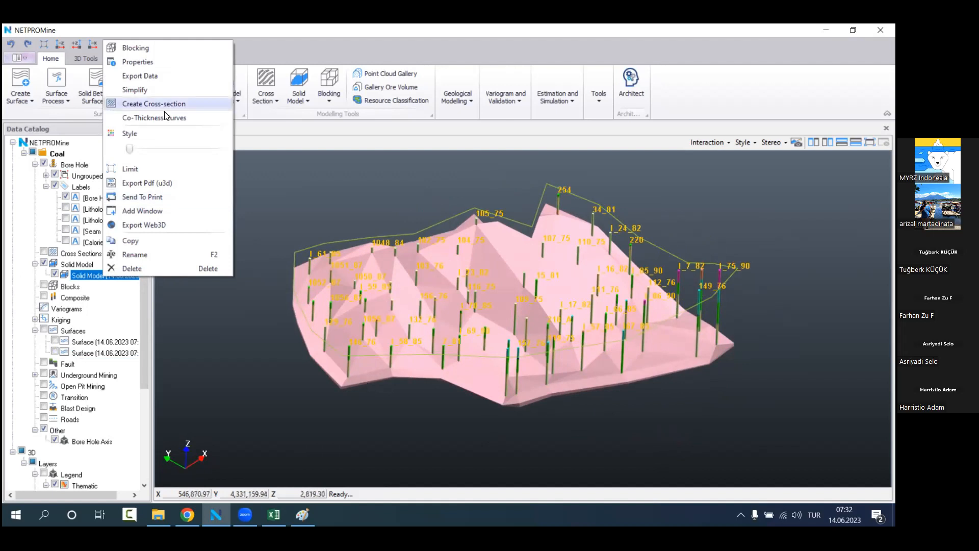
left_click(304, 261)
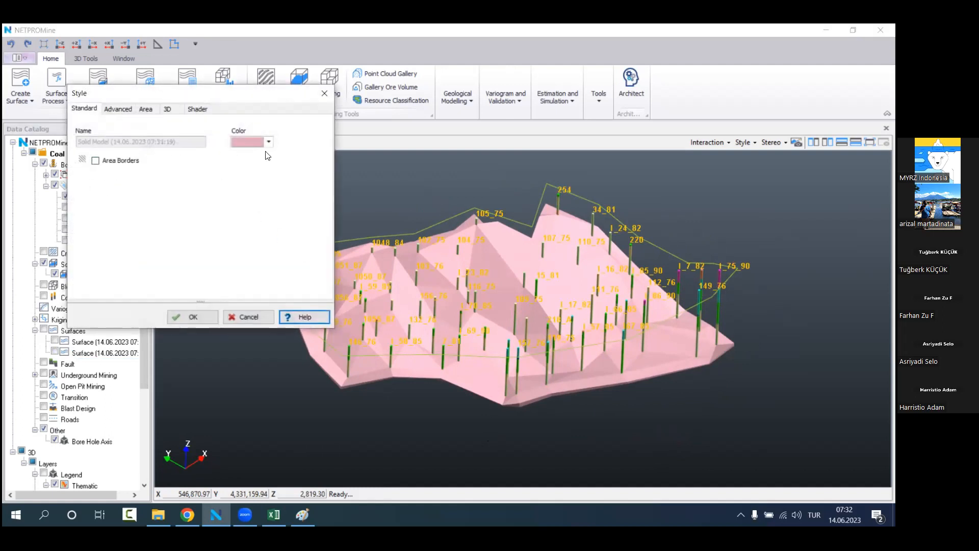
left_click(368, 201)
double_click(388, 253)
left_click(298, 375)
Step: Set the solid model's transparency to about 82 and view the boreholes through it
right_click(122, 274)
left_click_drag(150, 146, 227, 159)
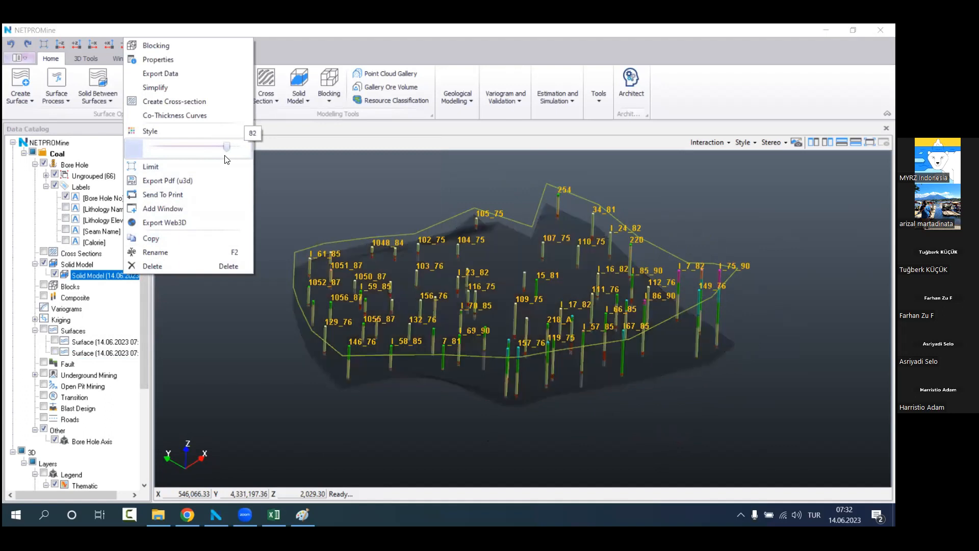
left_click(500, 314)
left_click_drag(500, 314, 374, 306)
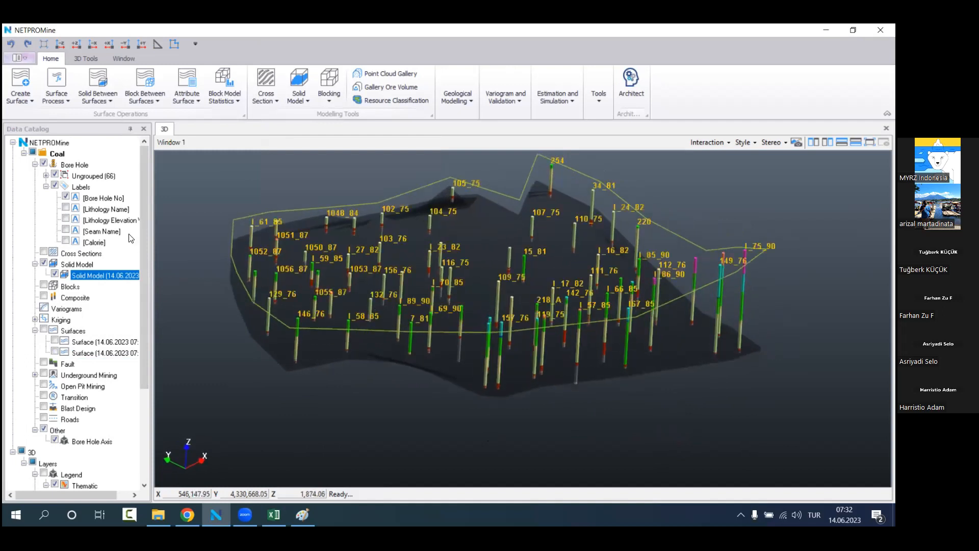
Step: Filter the boreholes to show only the KM2 seam and inspect the intervals against the transparent solid model
right_click(93, 165)
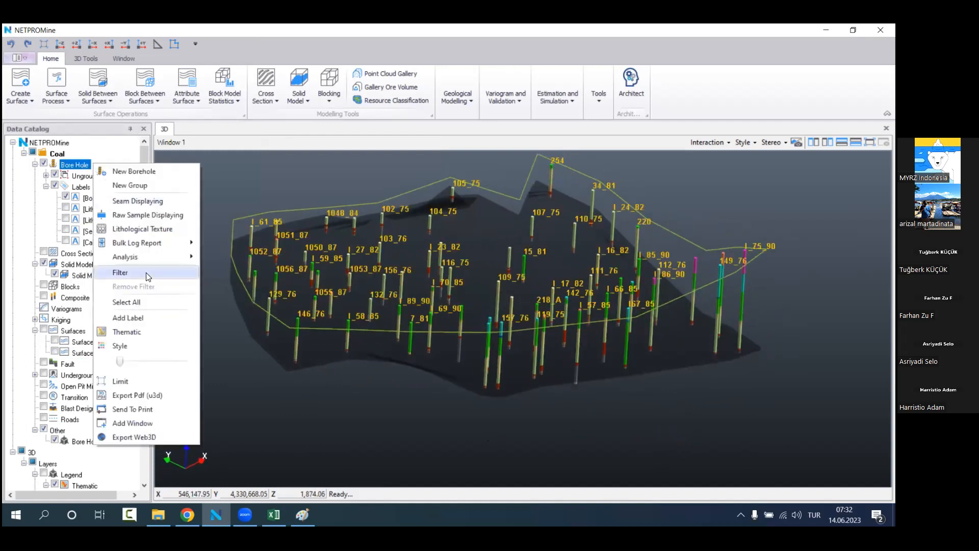
left_click(121, 272)
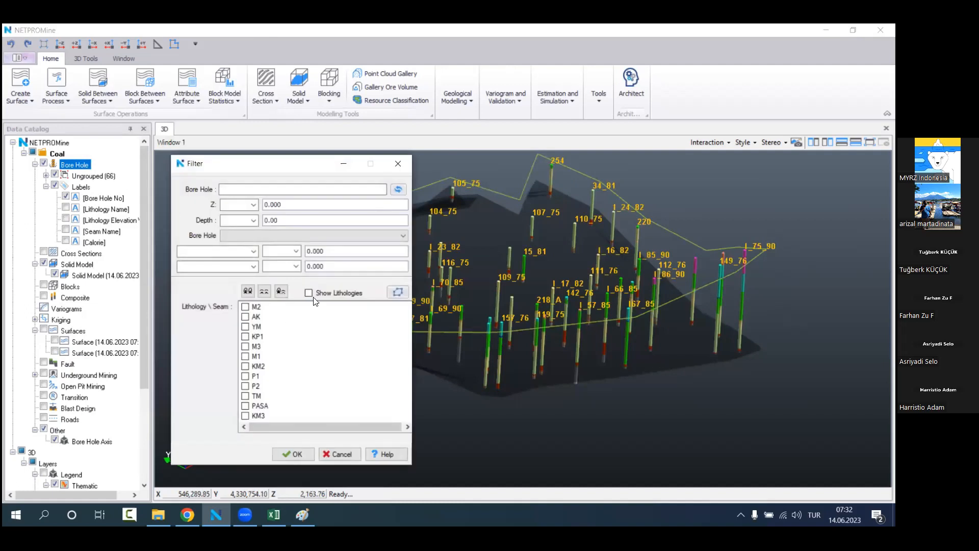
left_click(248, 368)
left_click(294, 454)
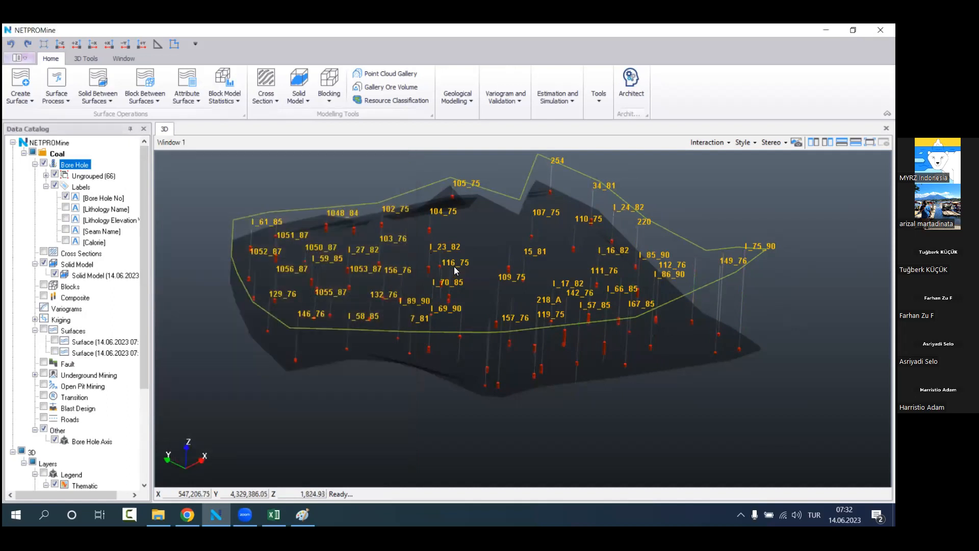
scroll(454, 267, "up", 5)
scroll(450, 245, "down", 5)
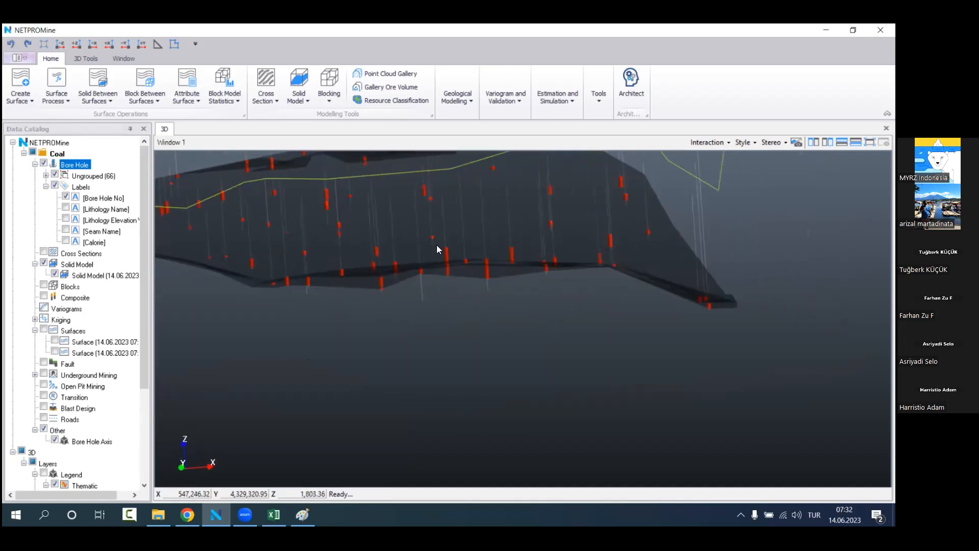
middle_click_drag(465, 281, 498, 298)
scroll(93, 399, "down", 4)
Step: Make the Bore Hole Axis lines more opaque and view them running through the solid model from several angles
left_click(113, 309)
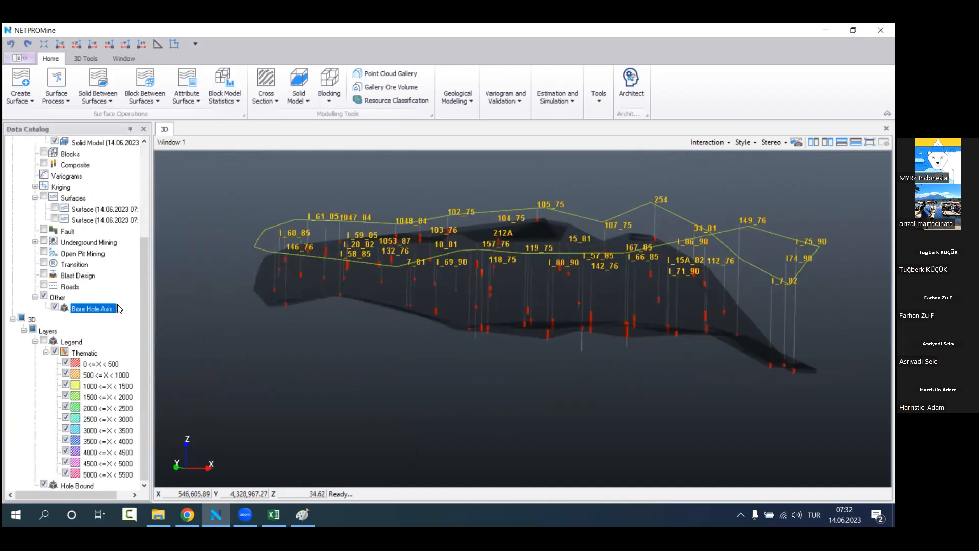
right_click(115, 307)
left_click_drag(196, 329, 168, 334)
middle_click_drag(401, 297, 483, 353)
middle_click_drag(505, 317, 420, 321)
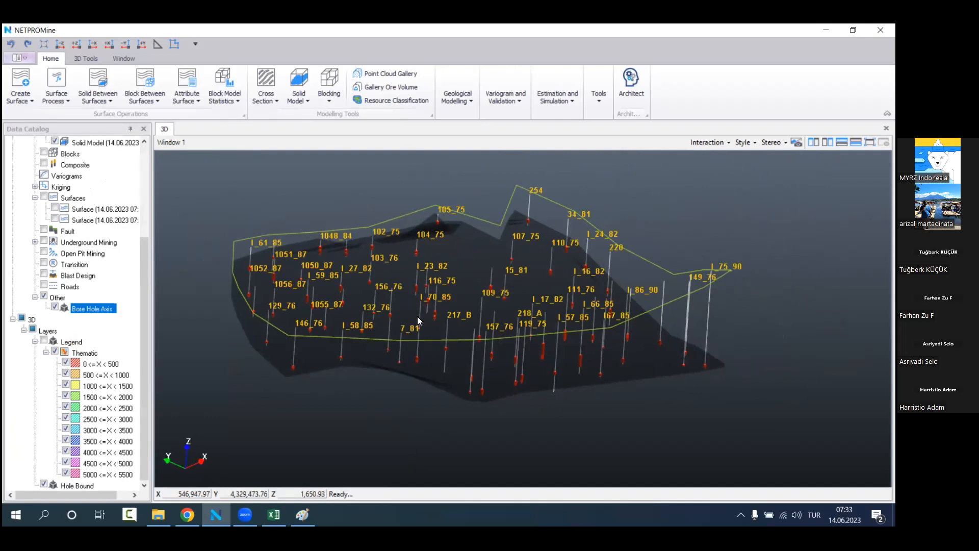
scroll(495, 299, "up", 3)
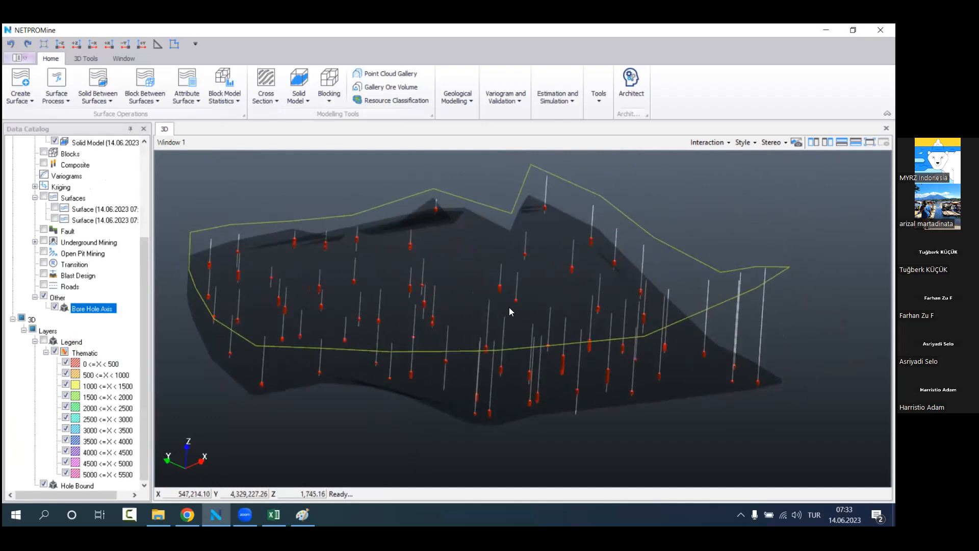
middle_click_drag(472, 312, 459, 366)
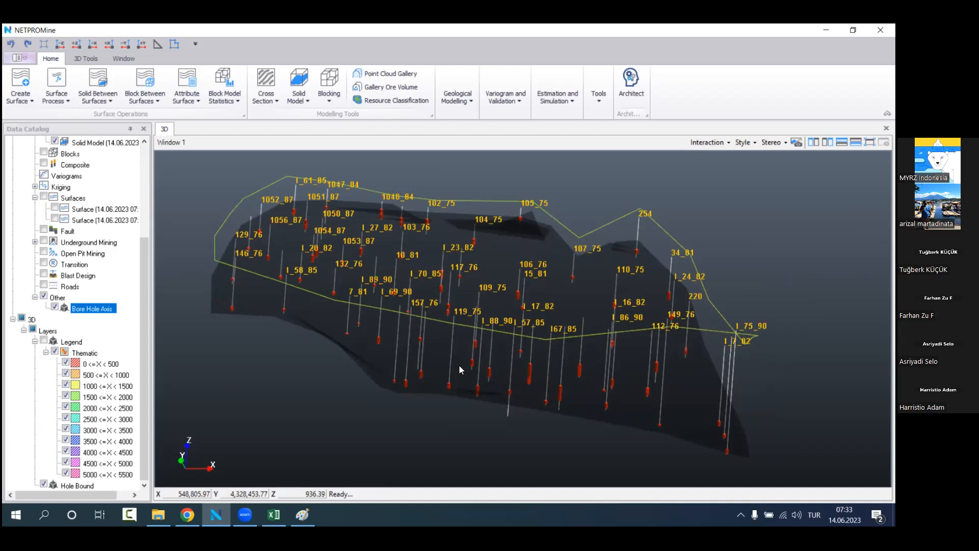
scroll(128, 316, "up", 4)
middle_click_drag(409, 268, 444, 316)
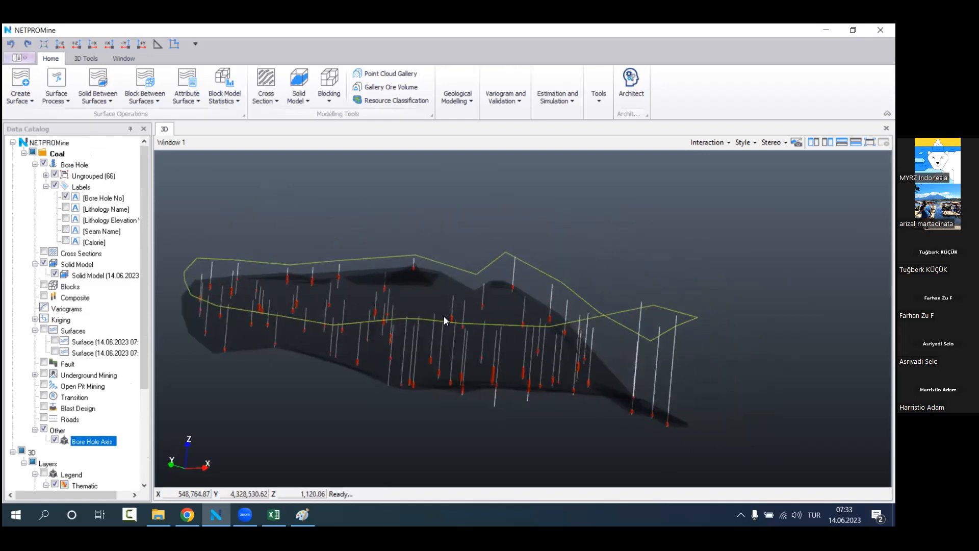
Step: Hide the borehole axes and the solid model, leaving the filtered boreholes displayed
left_click(55, 440)
left_click(34, 430)
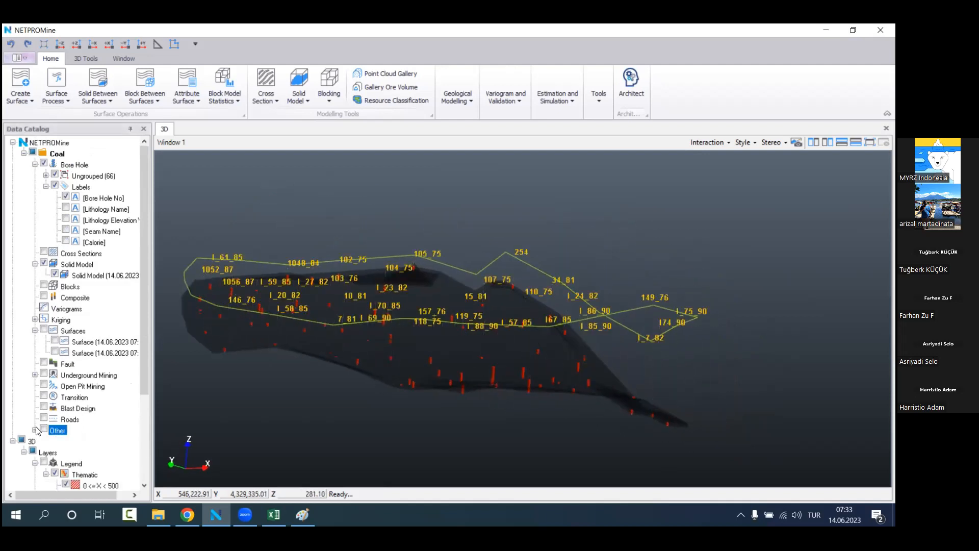
scroll(53, 414, "down", 4)
scroll(60, 425, "up", 5)
left_click(54, 273)
Step: Remove the KM2 filter from the boreholes and hide the Hole Bound layer
right_click(119, 167)
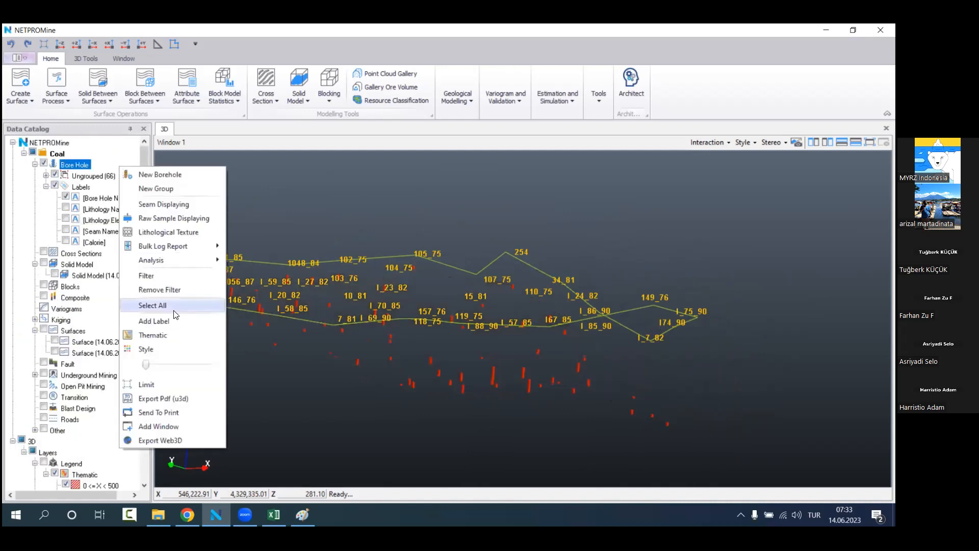
left_click(186, 288)
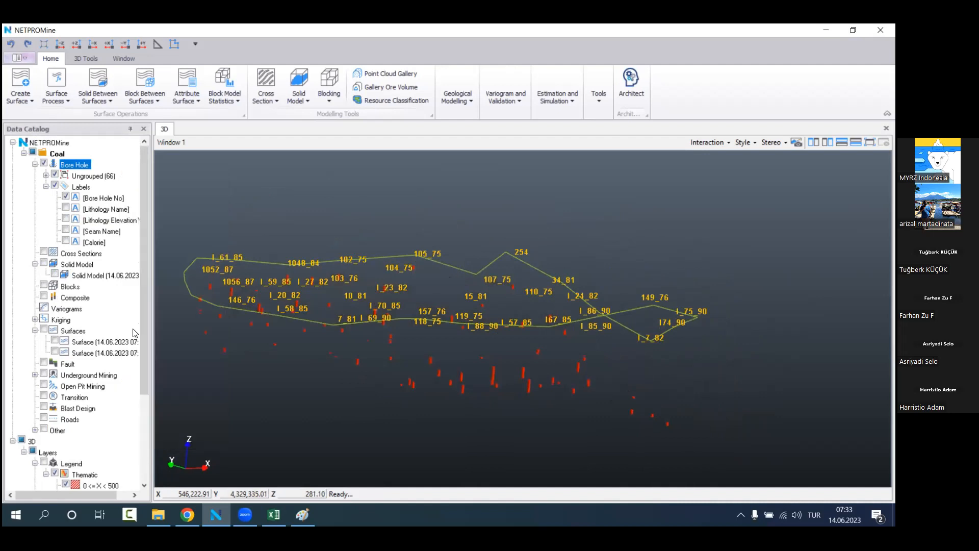
scroll(373, 318, "down", 2)
scroll(92, 368, "down", 4)
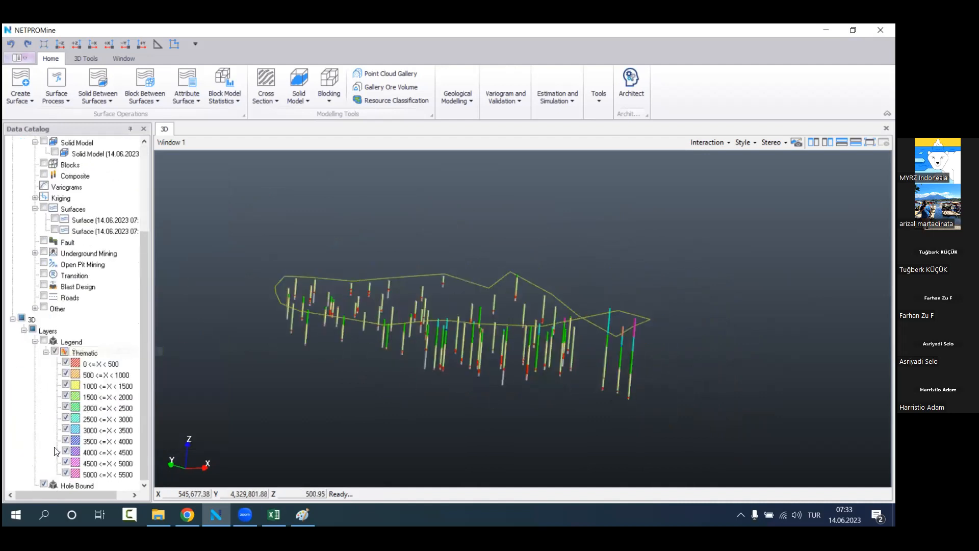
left_click(44, 484)
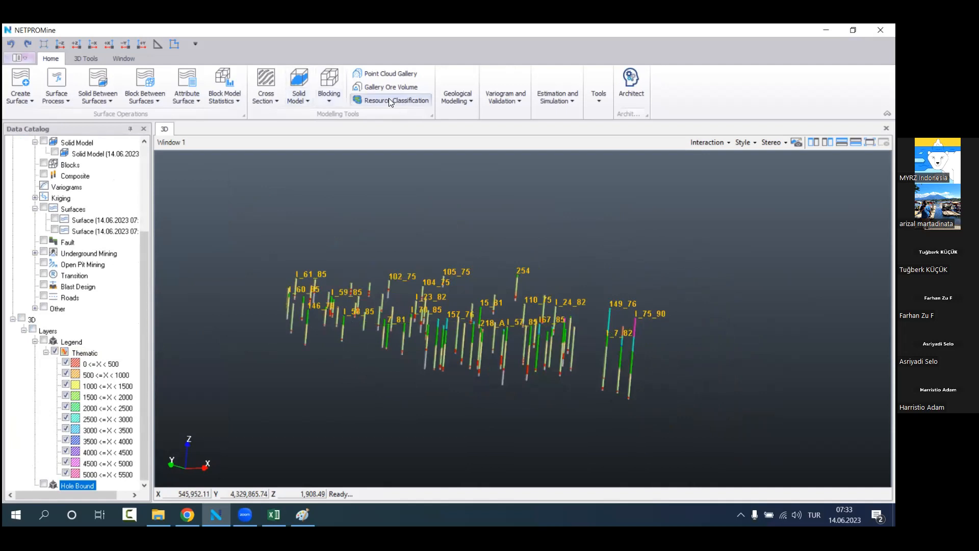
Step: View the boreholes in plan from above and open the Resource Classification settings
left_click(60, 44)
middle_click_drag(410, 314, 408, 314)
middle_click_drag(340, 283, 342, 283)
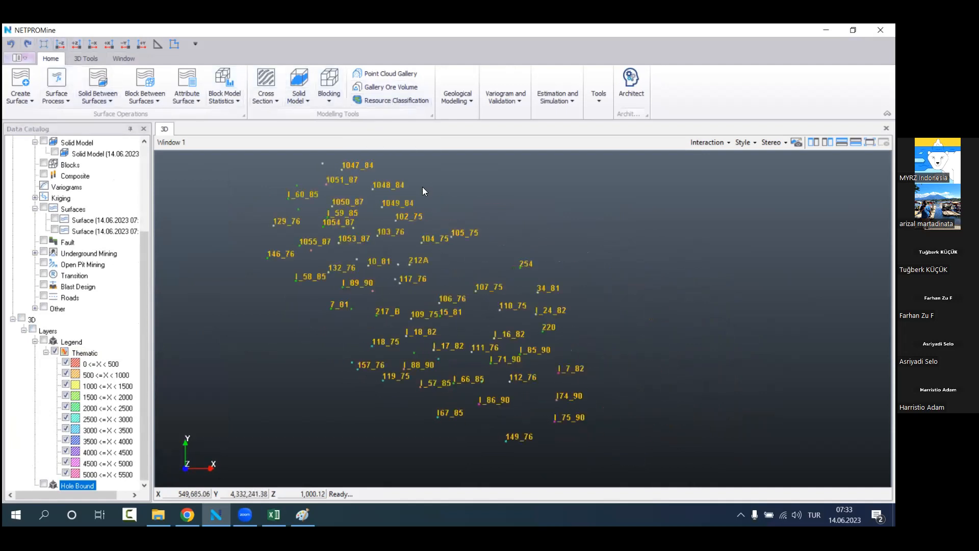
left_click(403, 100)
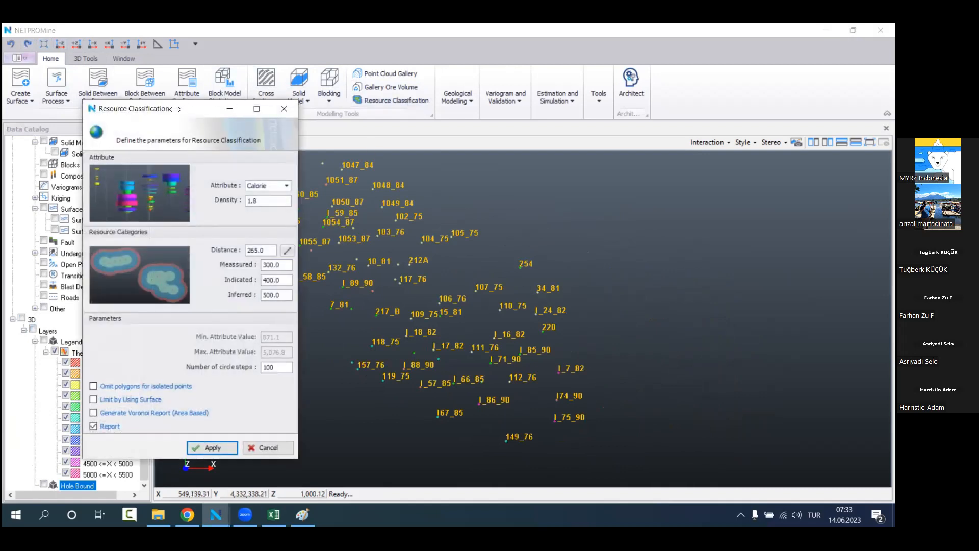
left_click_drag(175, 109, 252, 132)
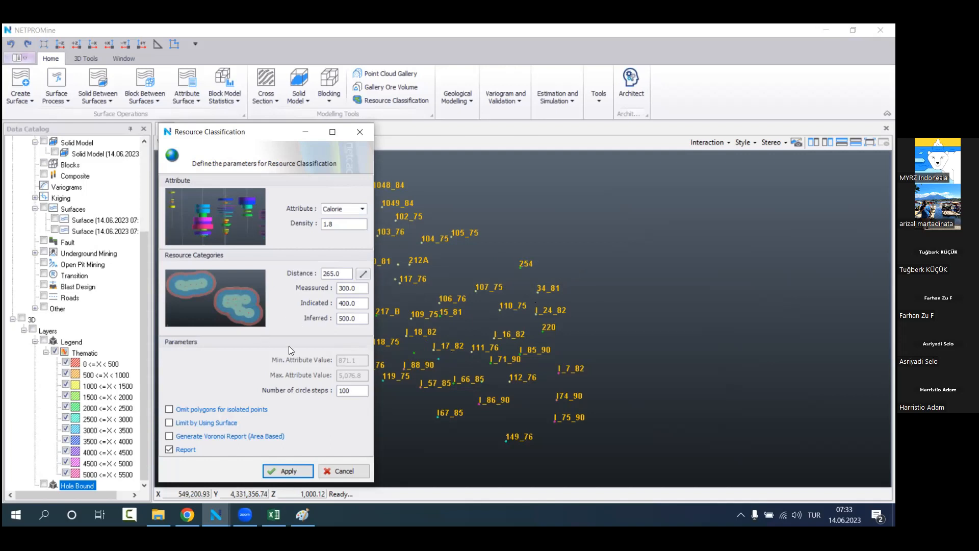
Step: Switch to Paint and delete the whole old borehole sketch from the canvas
left_click(302, 515)
left_click(81, 64)
left_click_drag(47, 110, 399, 391)
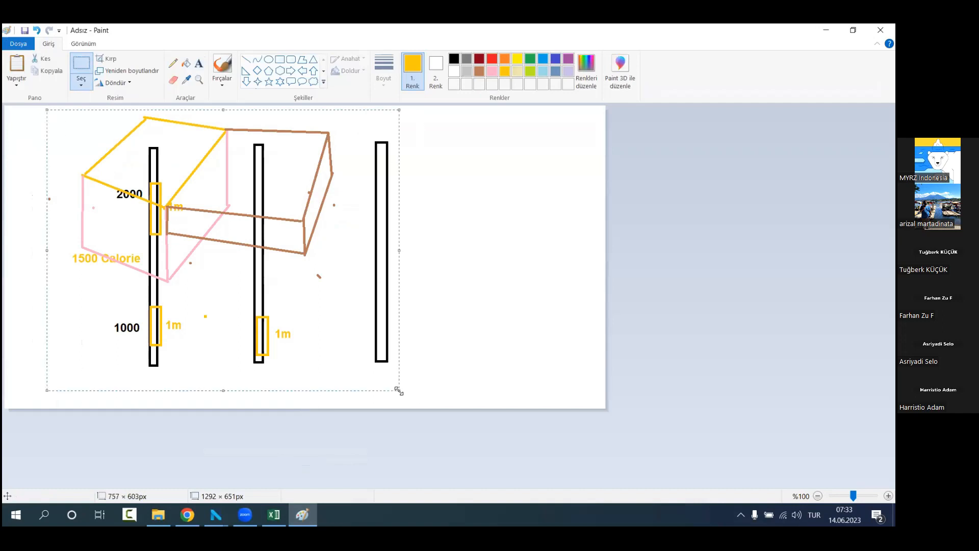
key("Delete")
Step: Draw three small gold circles, about 12 px wide, as spaced borehole locations, and choose brown as the drawing colour
left_click(268, 59)
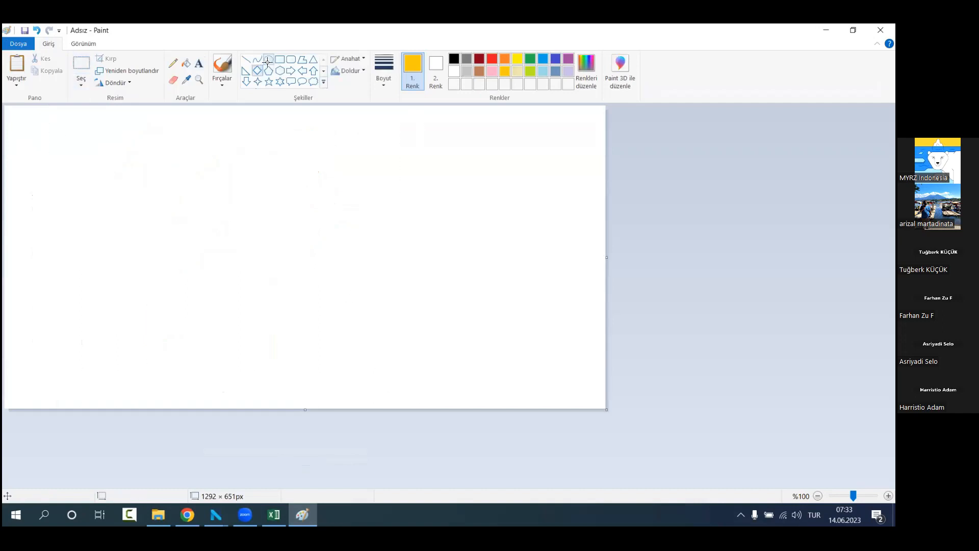
left_click_drag(159, 203, 164, 208)
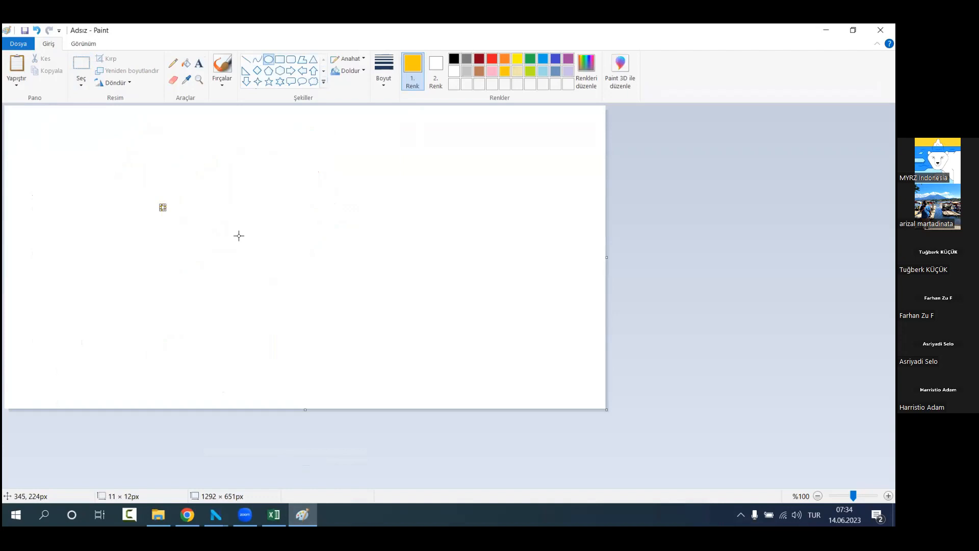
left_click_drag(248, 225, 255, 234)
left_click_drag(350, 204, 356, 212)
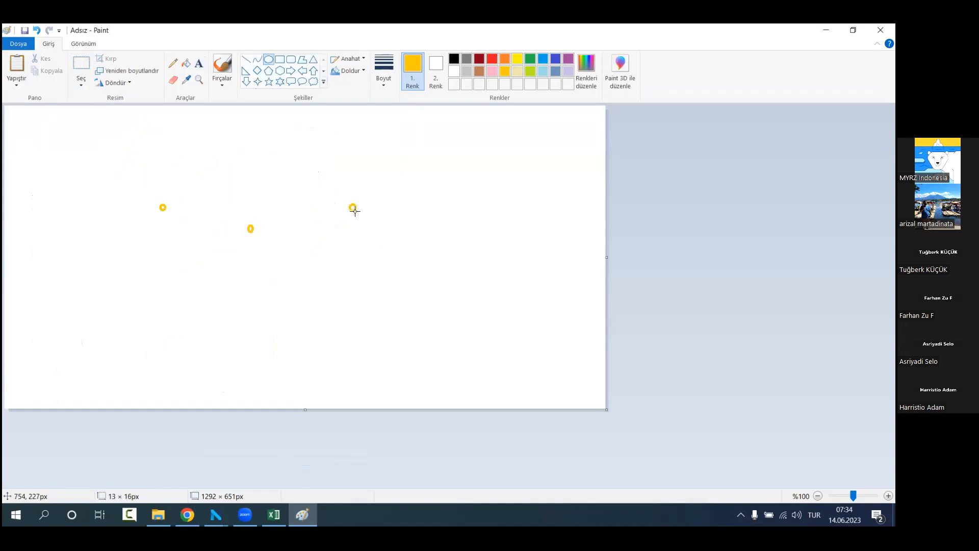
left_click(479, 72)
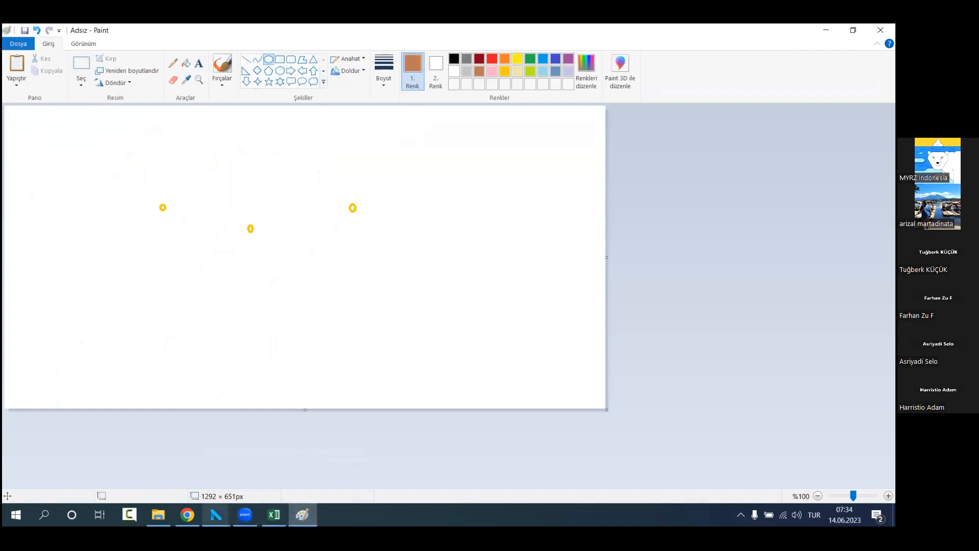
Step: Switch to NETPROMine to recheck the Resource Classification parameters, and return to Paint
left_click(216, 515)
left_click(264, 474)
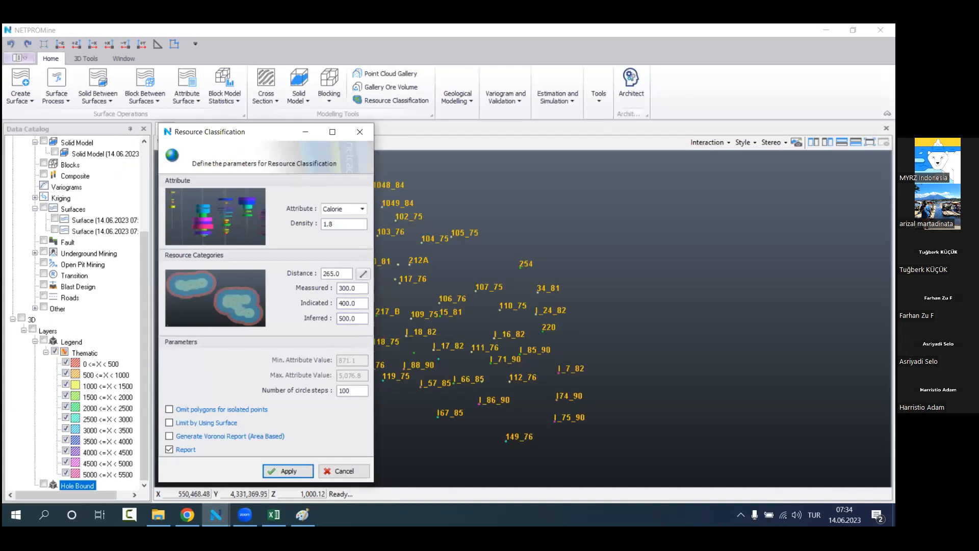
key("alt+Tab")
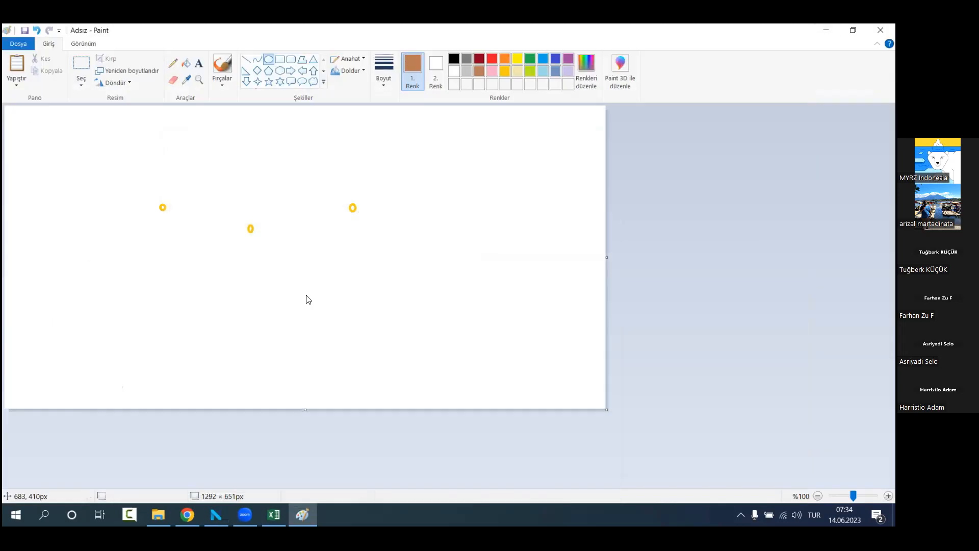
Step: Draw a brown circle around each of the three borehole points, the middle one about 202 × 185 px
left_click_drag(124, 174, 201, 243)
left_click_drag(197, 189, 296, 272)
mouse_move(309, 276)
left_mouse_down()
mouse_move(295, 282)
mouse_move(276, 254)
mouse_move(299, 274)
mouse_move(295, 265)
left_mouse_up()
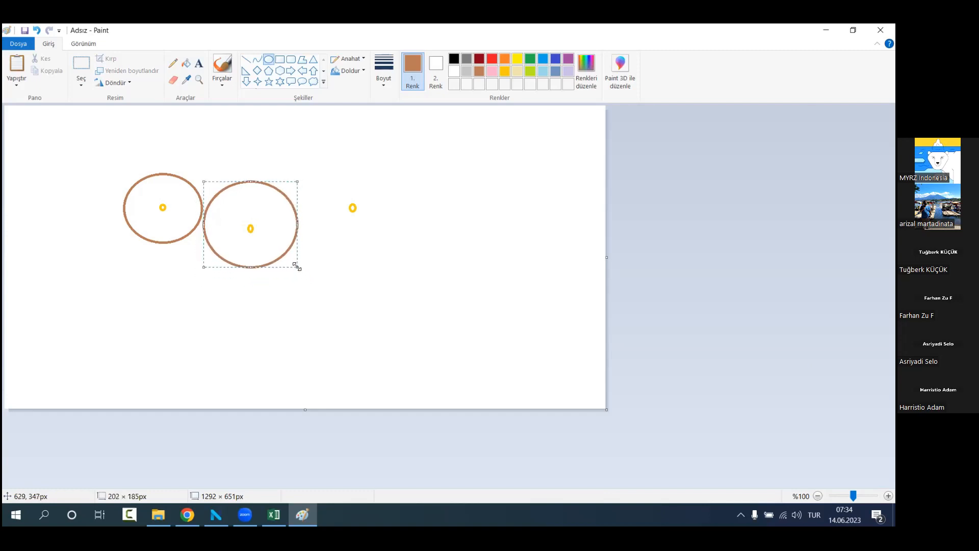
left_click(381, 275)
left_click_drag(296, 176, 371, 232)
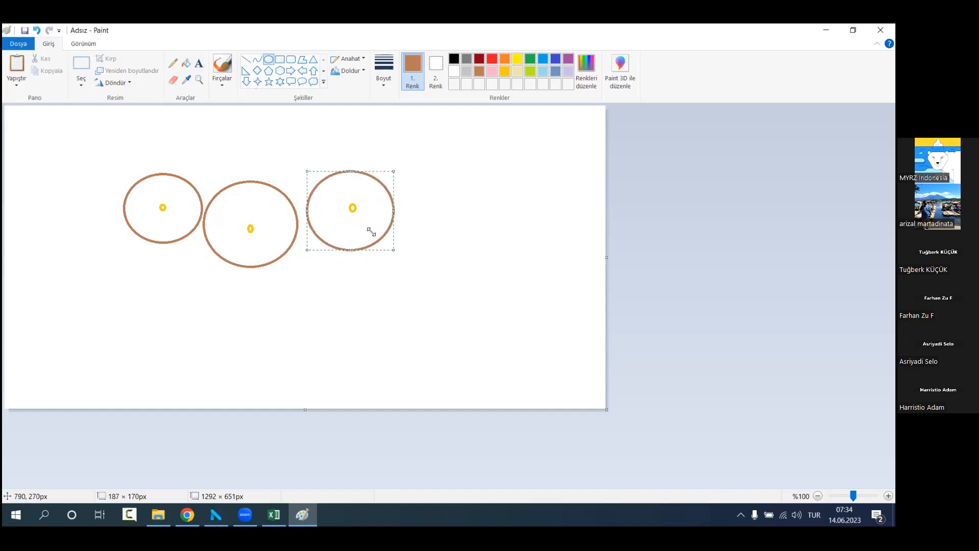
left_click(339, 252)
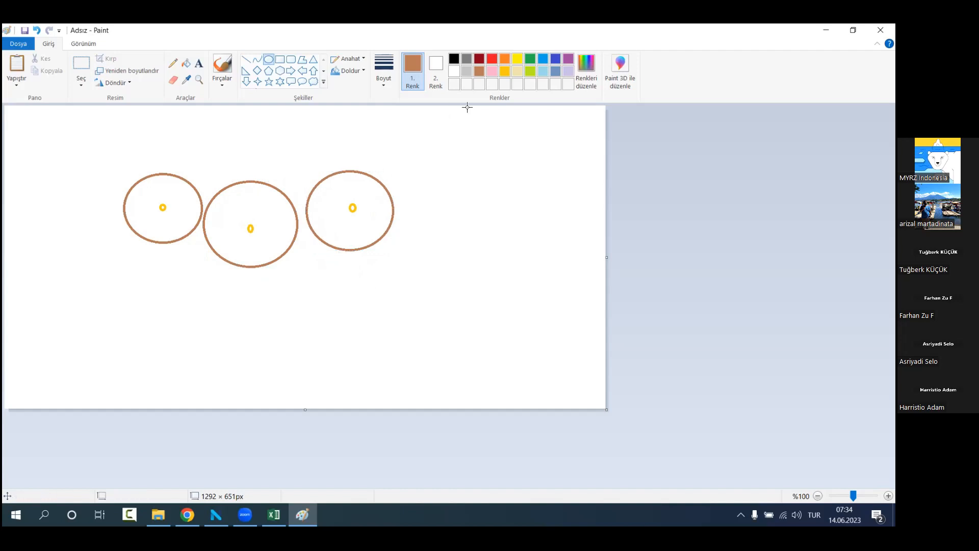
Step: Draw larger, overlapping pink circles around the three brown circles, the one around the first borehole about 222 × 210 px
left_click(491, 71)
left_click_drag(285, 153, 416, 266)
left_click(345, 308)
left_click_drag(200, 157, 322, 286)
left_click_drag(203, 223, 193, 223)
left_click(118, 263)
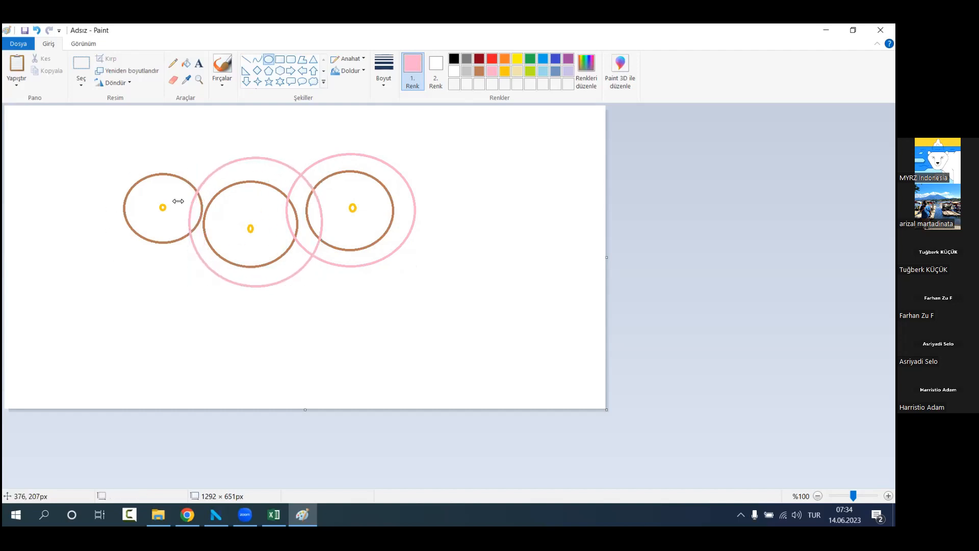
left_click_drag(114, 163, 214, 257)
left_click_drag(212, 165, 214, 160)
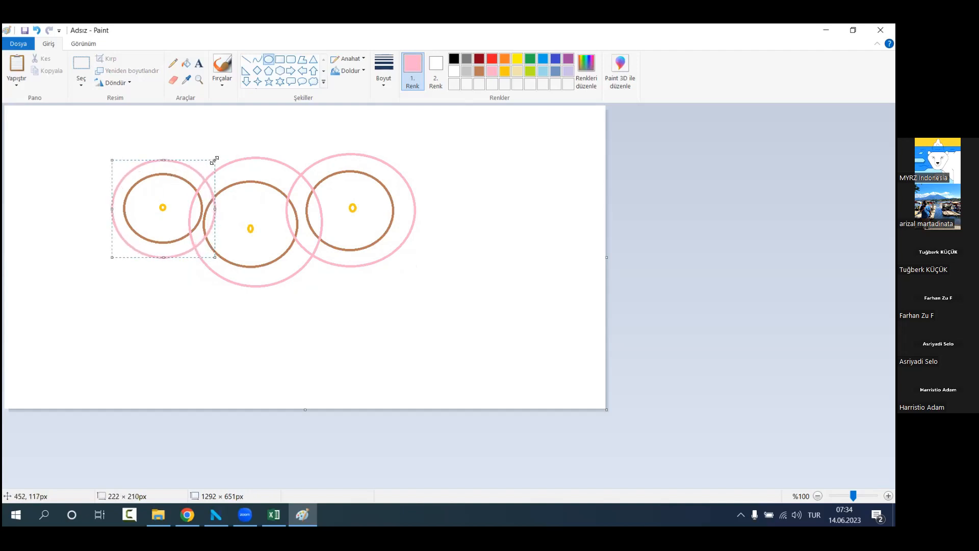
left_click(341, 274)
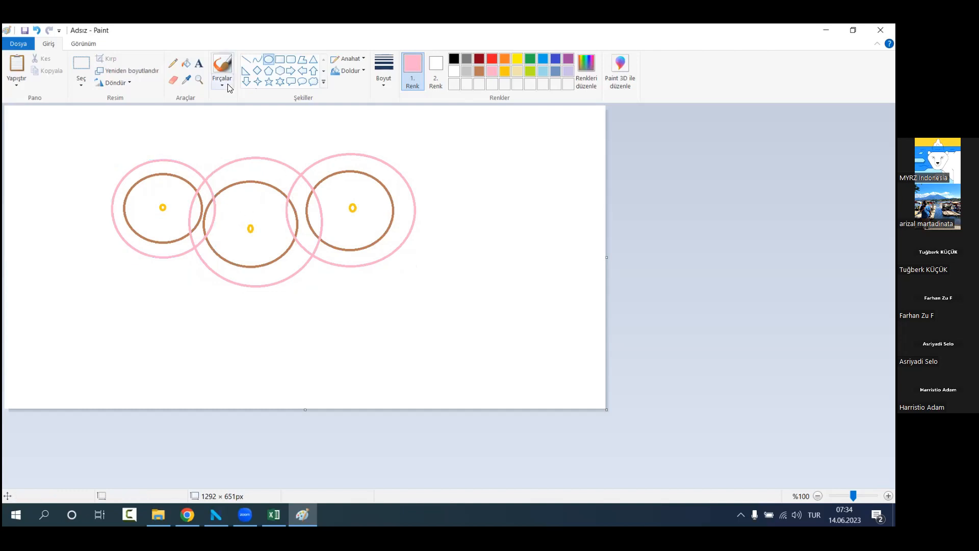
Step: Connect the neighbouring brown circles along their upper and lower edges with brown brush strokes
left_click(186, 62)
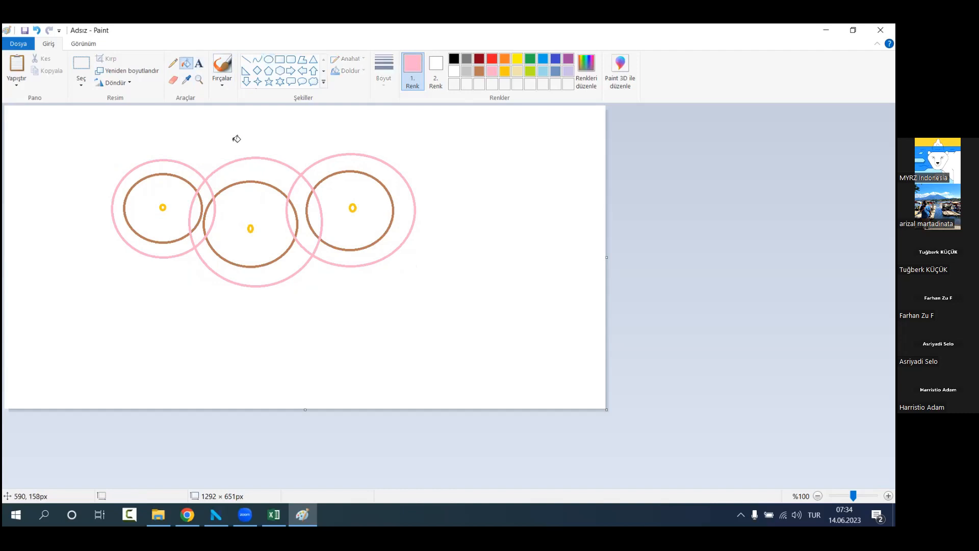
left_click(479, 71)
left_click(222, 65)
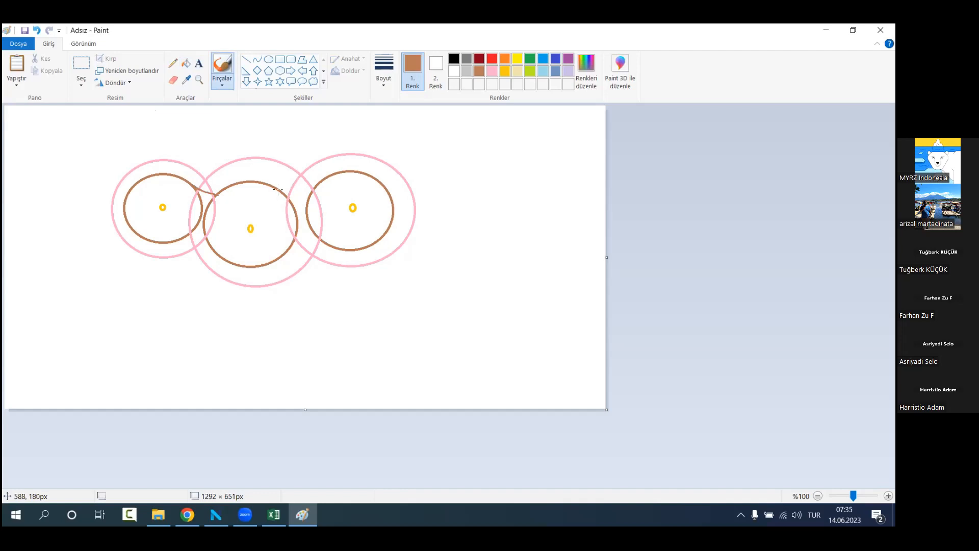
left_click_drag(351, 250, 299, 248)
Step: Fill the three brown circles and the gaps bridged between them with brown to form one continuous zone
left_click(186, 62)
left_click(153, 220)
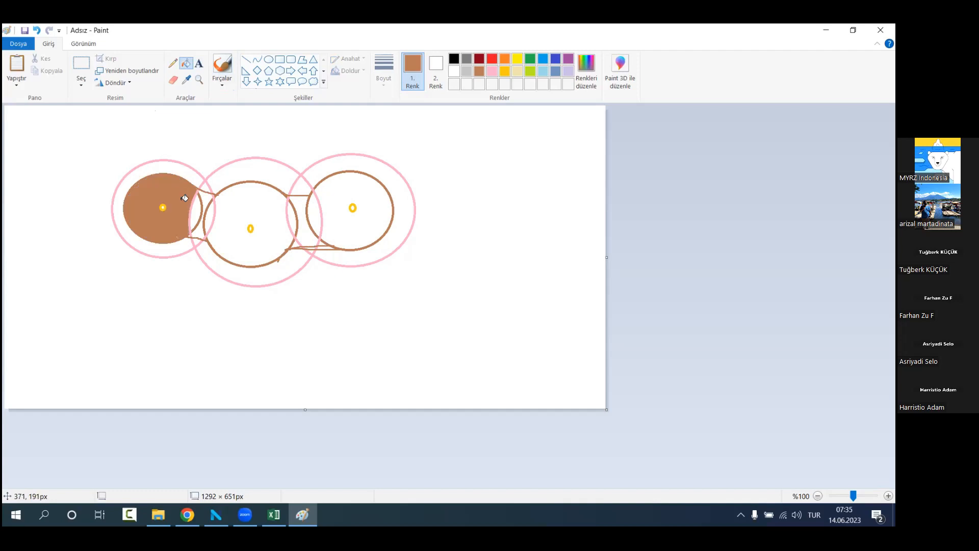
left_click(240, 240)
left_click(198, 210)
left_click(201, 205)
left_click(210, 214)
left_click(296, 219)
left_click(301, 220)
left_click(314, 219)
left_click(318, 219)
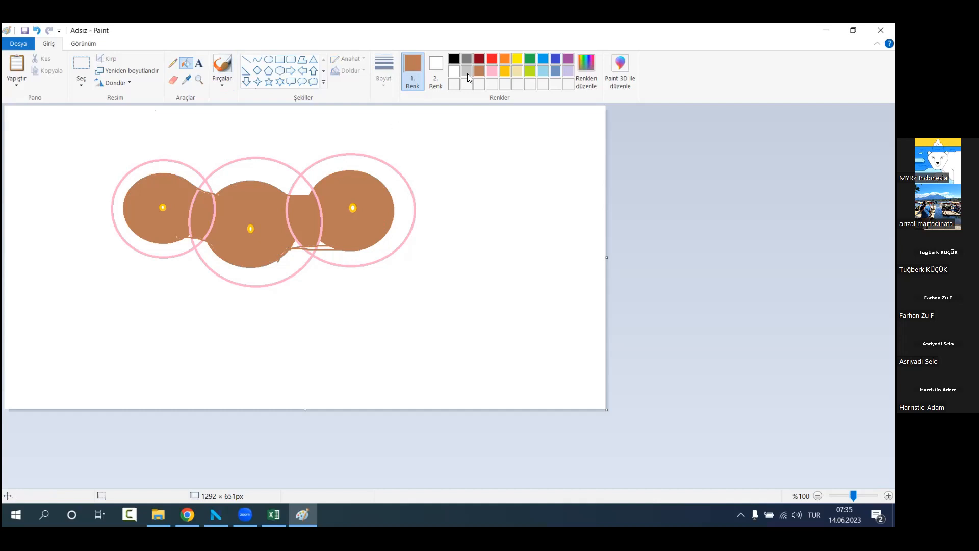
Step: Fill the rings between the brown zone and the outer circles with pink, and brush a lime outline around the whole shape
left_click(493, 71)
left_click(172, 173)
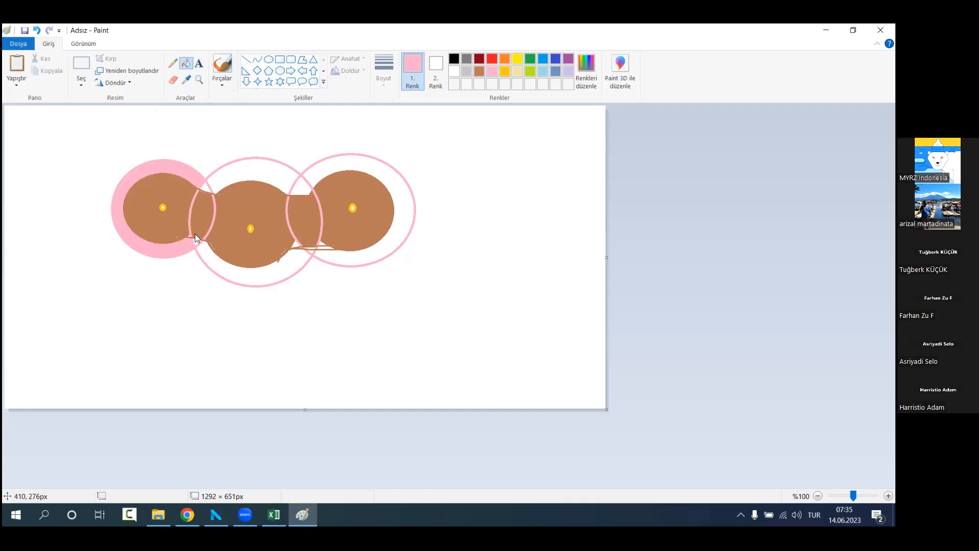
left_click(214, 187)
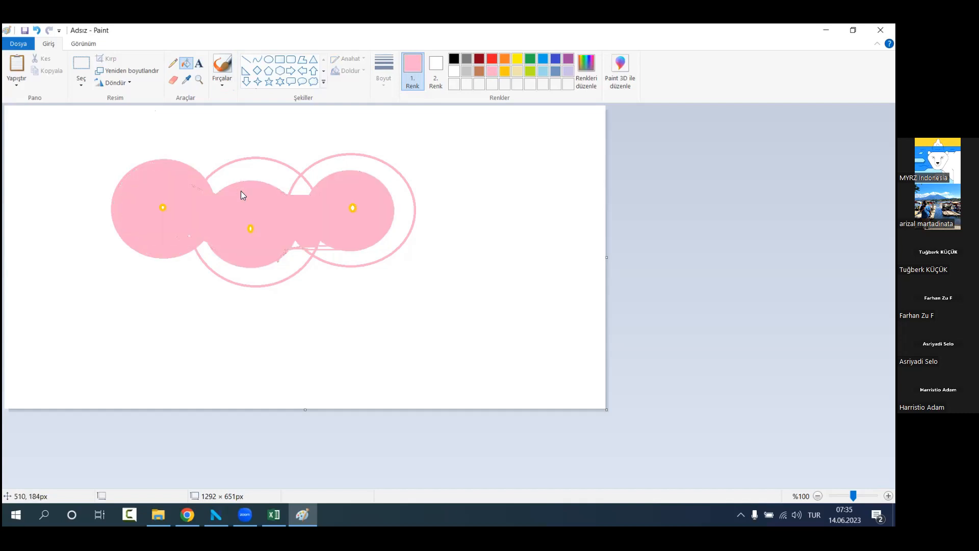
left_click(36, 30)
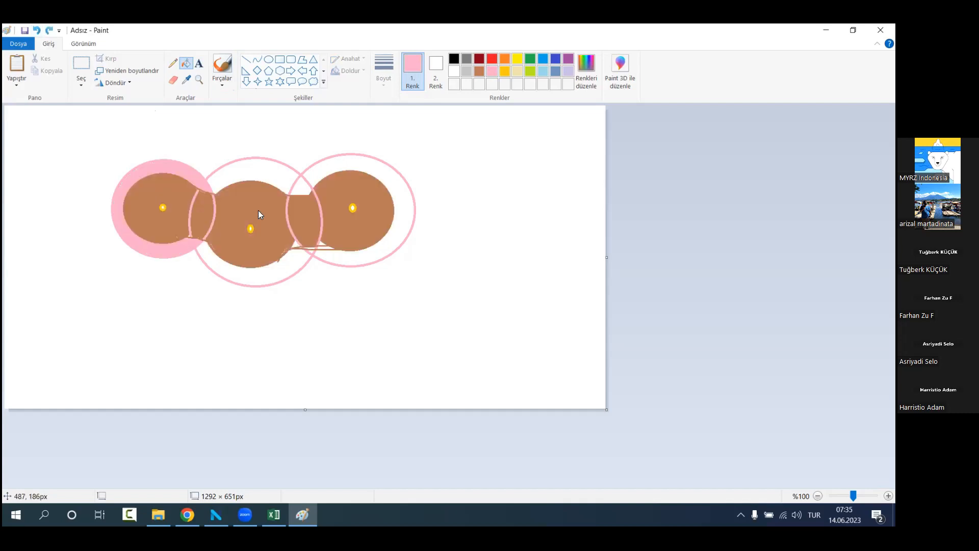
left_click(260, 175)
left_click(260, 275)
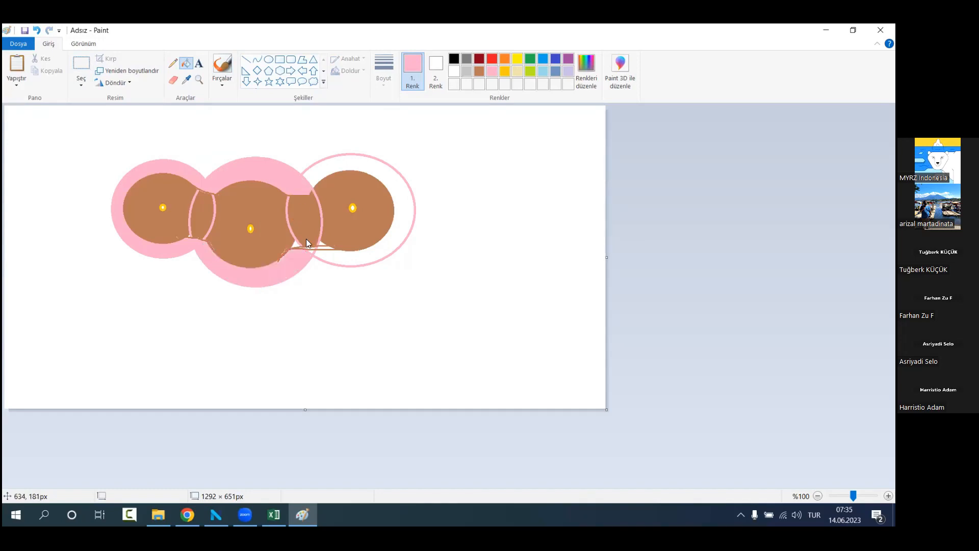
left_click(314, 251)
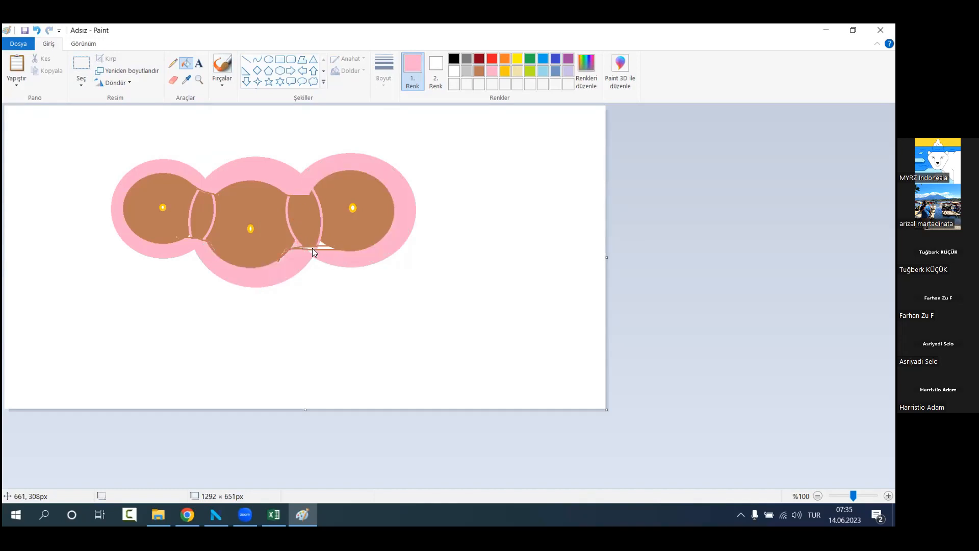
left_click(312, 249)
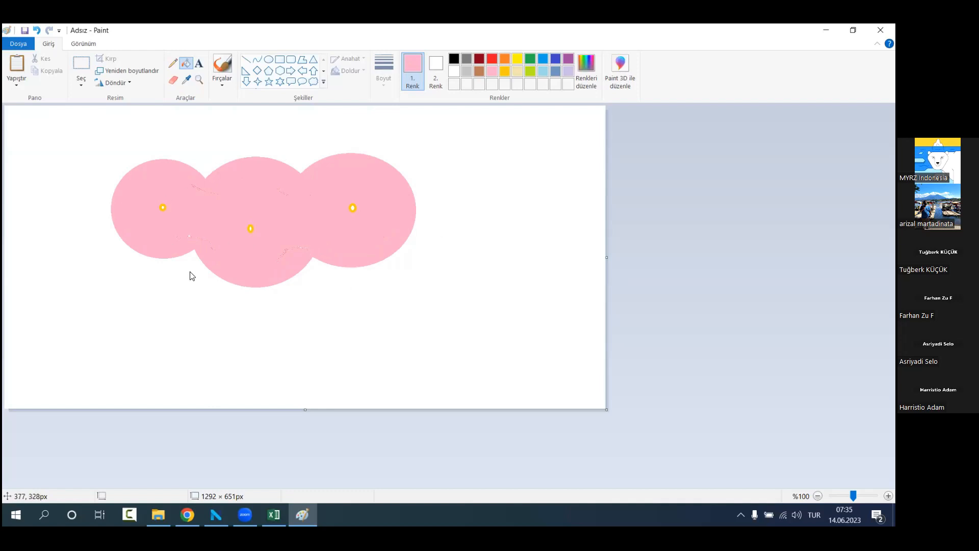
left_click(226, 66)
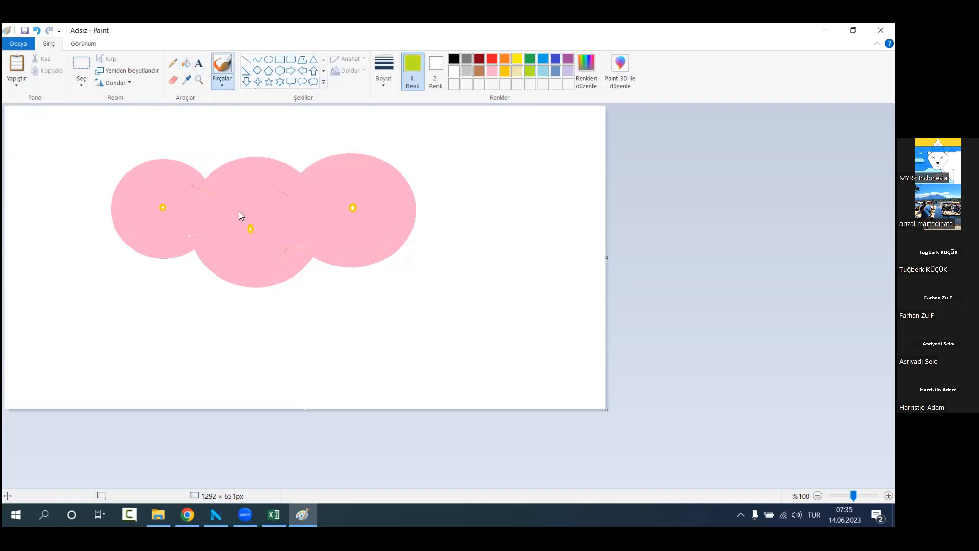
mouse_move(186, 267)
left_mouse_down()
mouse_move(151, 276)
mouse_move(128, 266)
mouse_move(102, 190)
mouse_move(121, 158)
mouse_move(208, 163)
mouse_move(277, 137)
mouse_move(456, 183)
mouse_move(418, 274)
mouse_move(275, 303)
mouse_move(167, 272)
left_mouse_up()
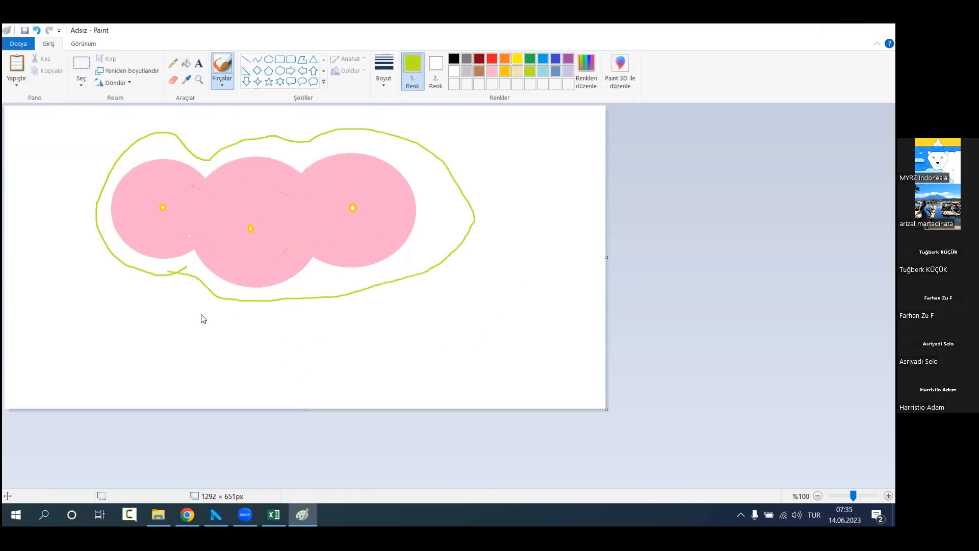
Step: Switch to NETPROMine and measure a distance of 266.4 in the borehole view for the Resource Classification distance
key("super+d")
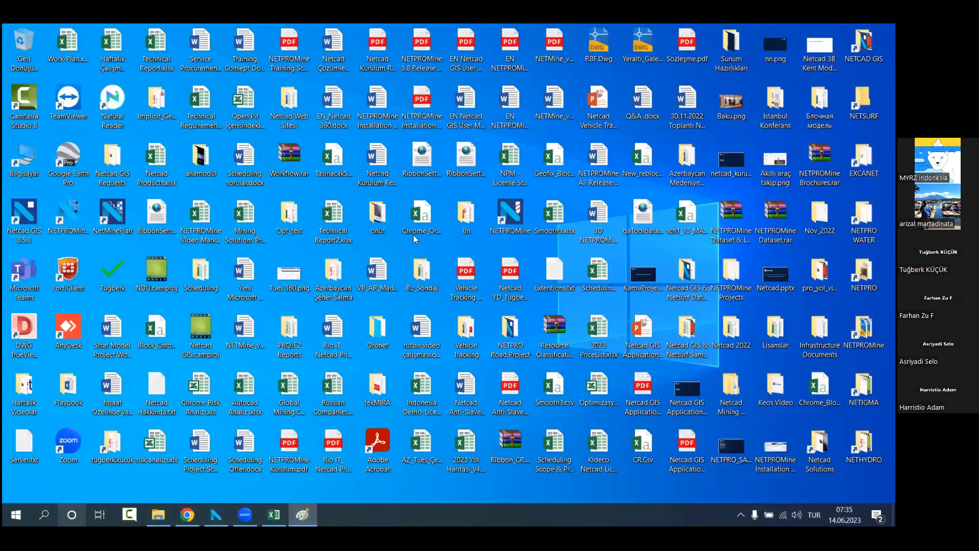
key("alt+Tab")
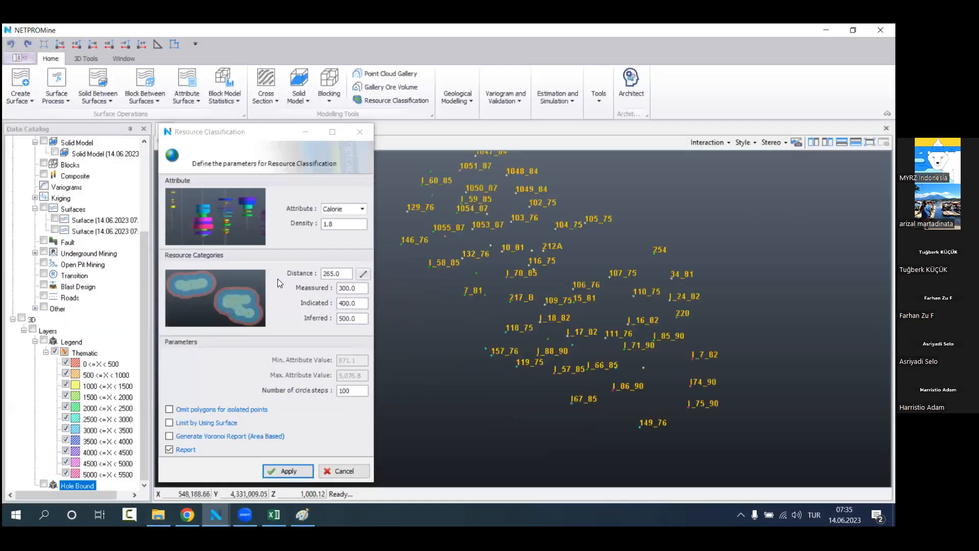
left_click(364, 275)
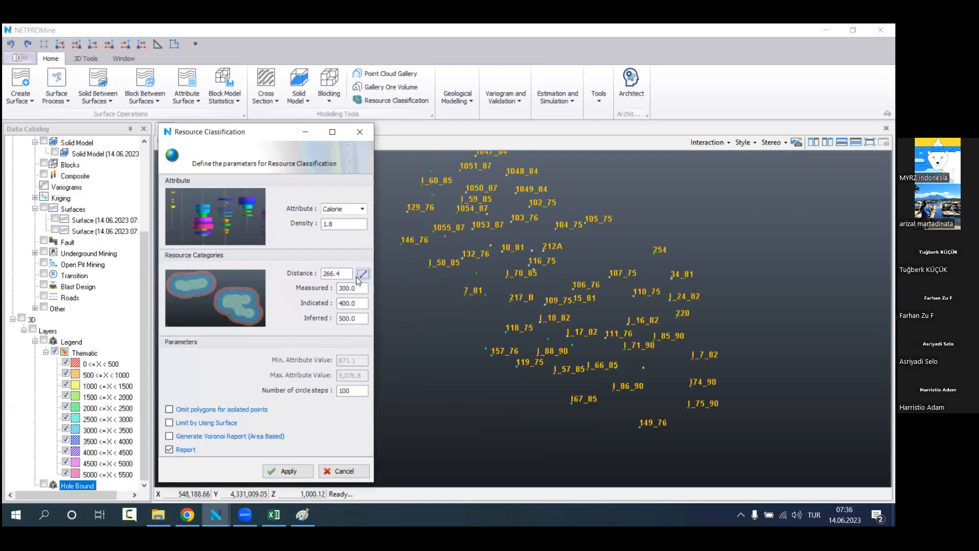
left_click_drag(349, 273, 288, 264)
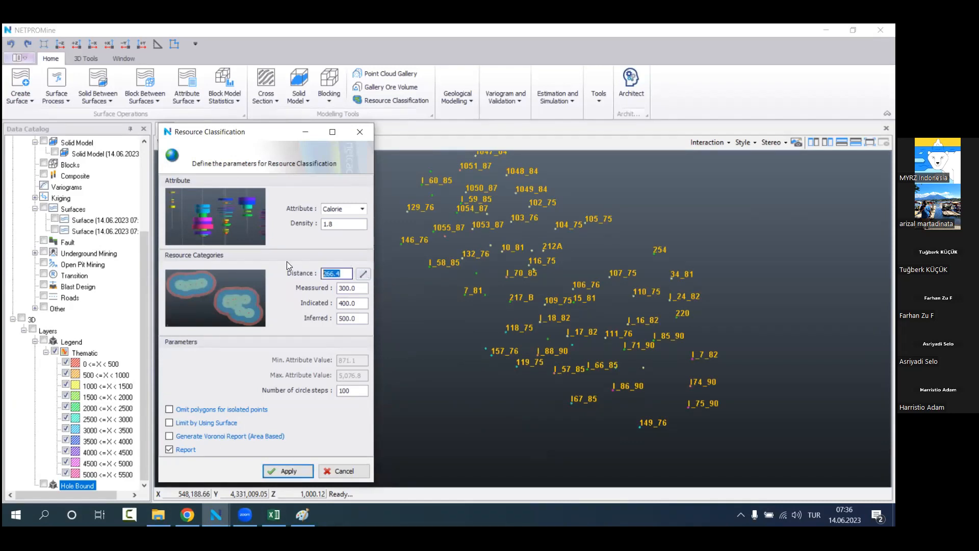
left_click(367, 270)
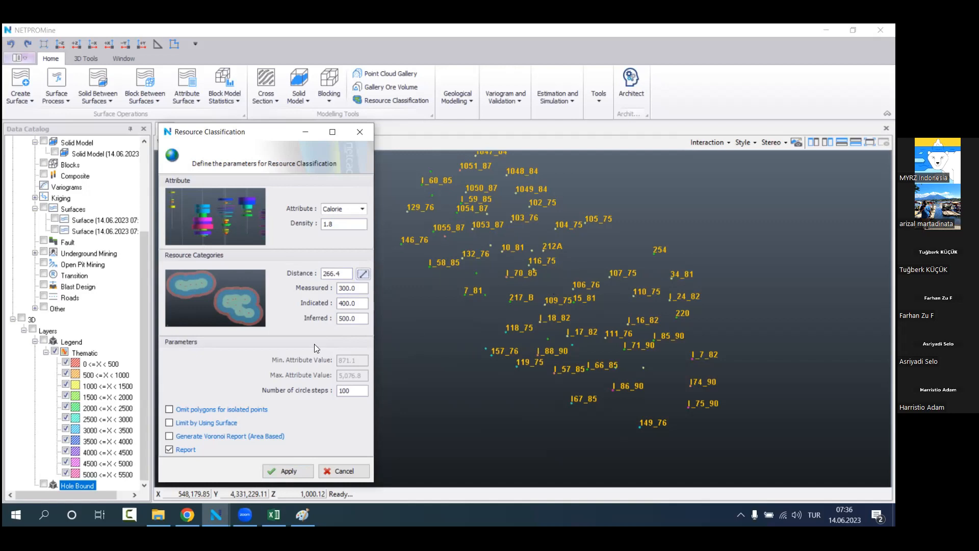
Step: Switch back to Paint and undo the fills, strokes and circles until only the three orange borehole points remain
mouse_move(303, 514)
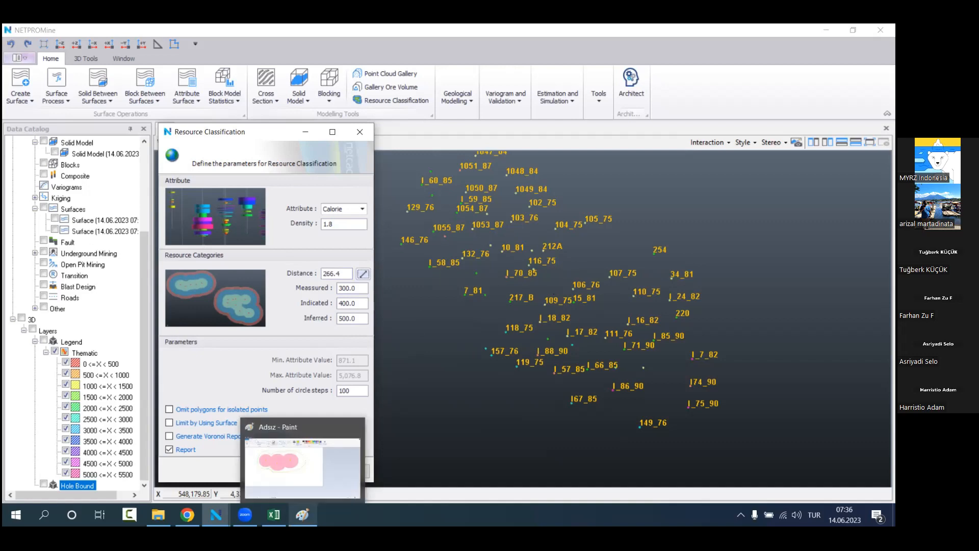
left_click(319, 478)
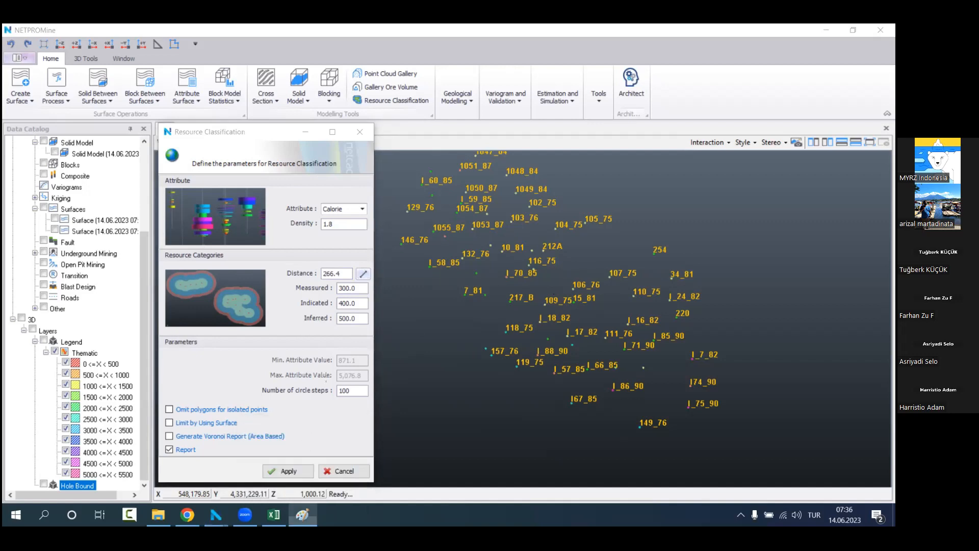
left_click(37, 30)
left_click(36, 30)
left_click(36, 30)
left_click(36, 30)
left_click(37, 31)
left_click(37, 30)
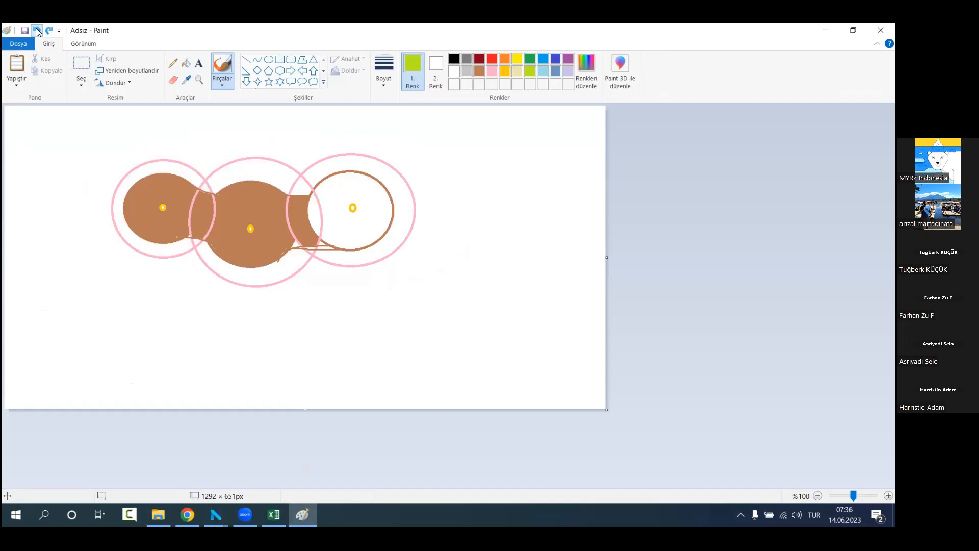
left_click(36, 30)
left_click(36, 31)
left_click(37, 30)
left_click(36, 30)
left_click(36, 31)
left_click(37, 30)
left_click(36, 30)
left_click(36, 30)
left_click(36, 30)
left_click(36, 31)
left_click(37, 31)
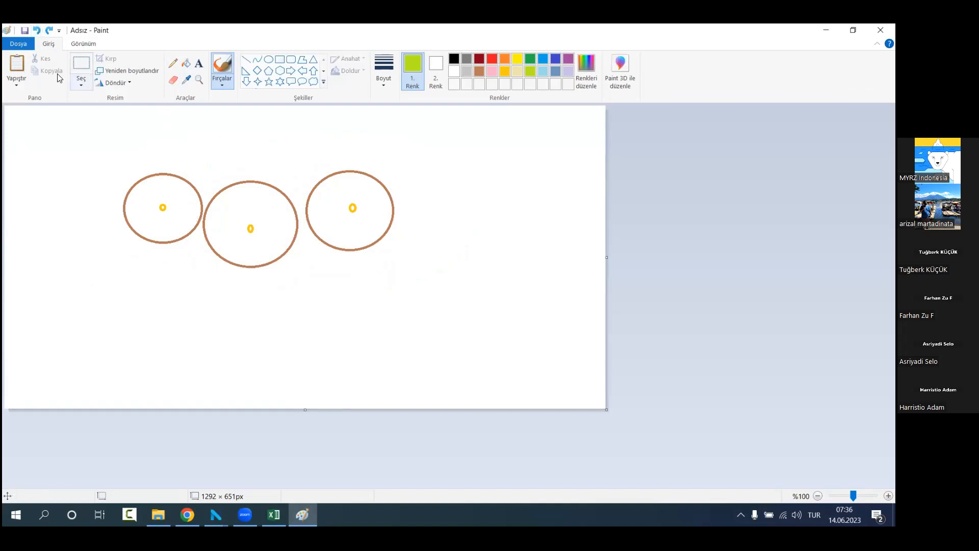
left_click(38, 30)
left_click(37, 30)
left_click(38, 30)
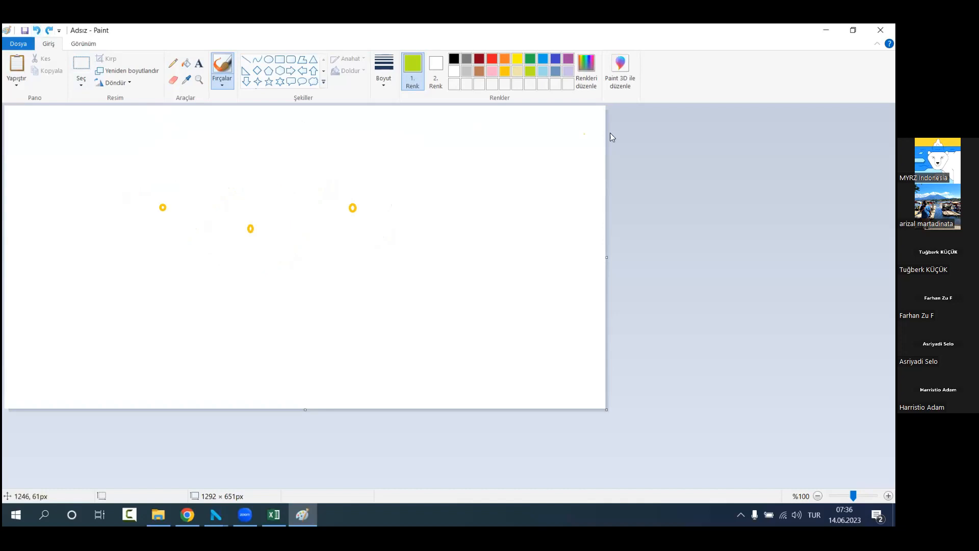
Step: Draw a lime ellipse around each of the three borehole points, the middle one about 99 × 83 px
left_click(268, 60)
left_click_drag(226, 209, 274, 249)
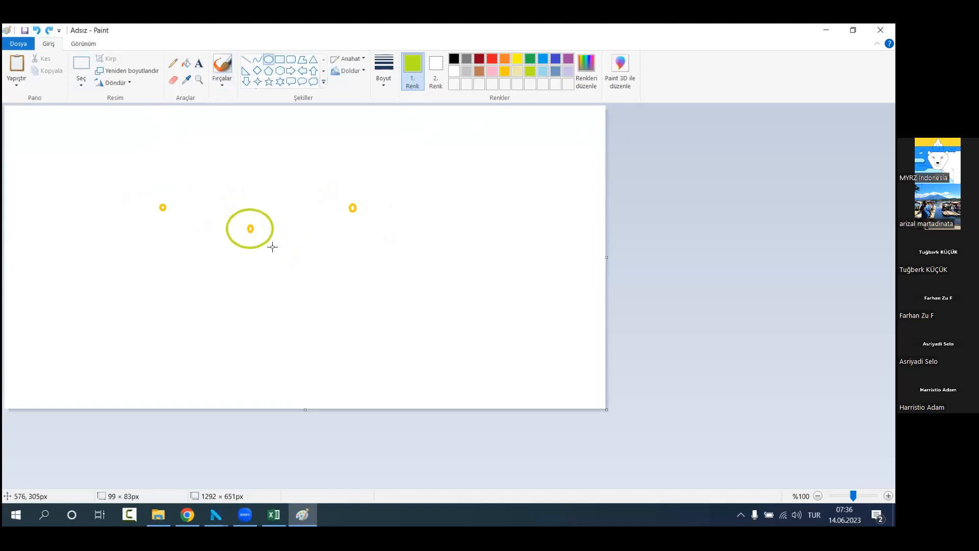
left_click_drag(334, 193, 373, 229)
mouse_move(148, 189)
left_mouse_down()
mouse_move(187, 226)
mouse_move(164, 209)
left_mouse_up()
left_click(204, 274)
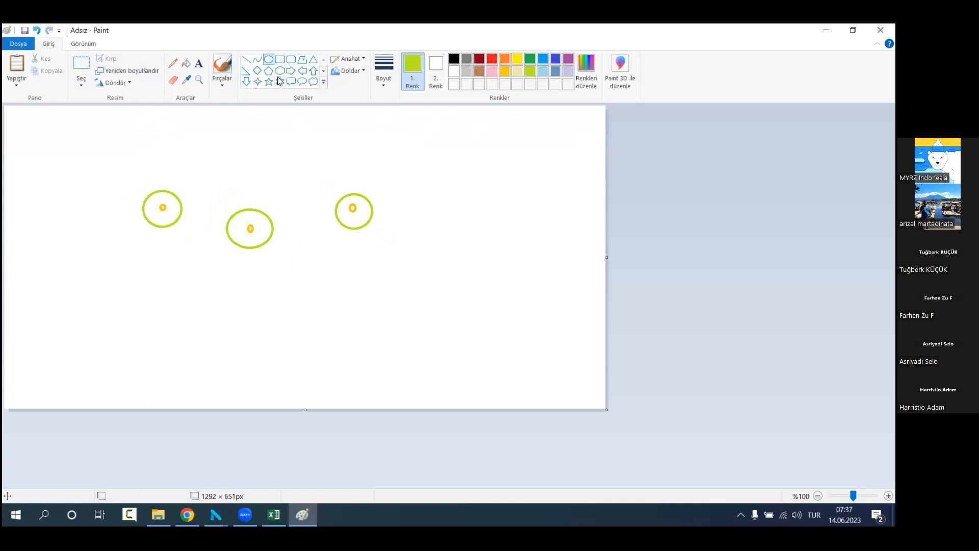
Step: Draw straight lime lines beneath the first and middle ellipses to turn them into cylinders with pointed bottoms
left_click(246, 59)
left_click_drag(181, 213, 181, 241)
mouse_move(145, 214)
left_mouse_down()
mouse_move(146, 241)
mouse_move(170, 246)
mouse_move(161, 250)
mouse_move(180, 243)
mouse_move(228, 274)
left_mouse_up()
left_click(174, 257)
left_click(205, 258)
left_click(274, 244)
mouse_move(275, 228)
left_mouse_down()
mouse_move(273, 268)
mouse_move(234, 280)
mouse_move(247, 286)
mouse_move(270, 273)
left_mouse_up()
left_click(275, 295)
left_click(286, 275)
left_click(320, 267)
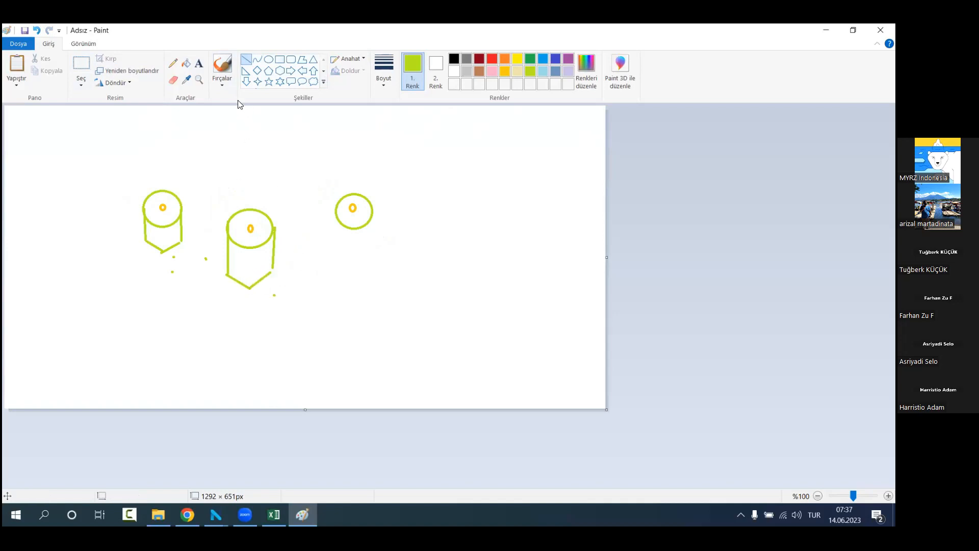
Step: Brush one closed brown outline around all three boreholes
left_click(228, 64)
left_click(480, 71)
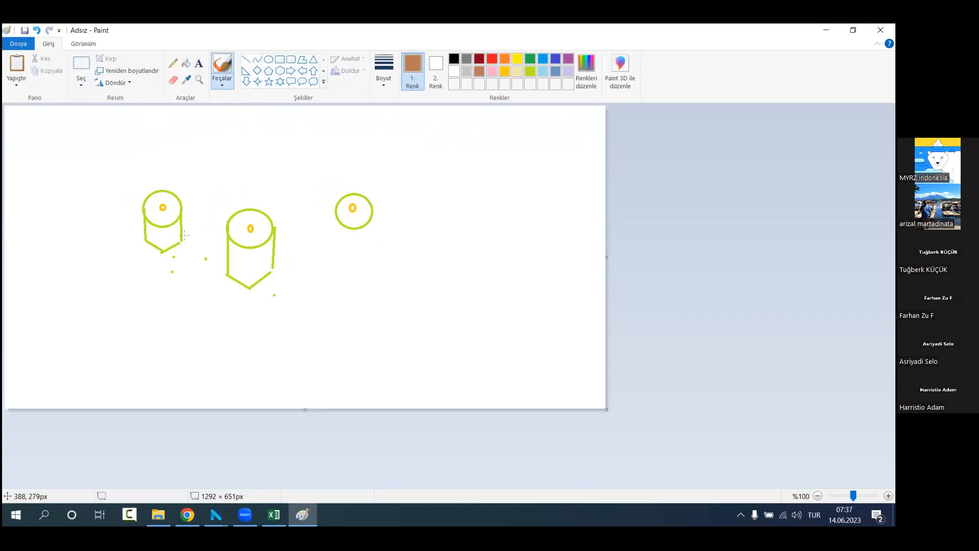
mouse_move(157, 189)
left_mouse_down()
mouse_move(277, 205)
mouse_move(349, 194)
mouse_move(387, 213)
mouse_move(376, 241)
mouse_move(271, 273)
mouse_move(170, 253)
mouse_move(131, 231)
left_mouse_up()
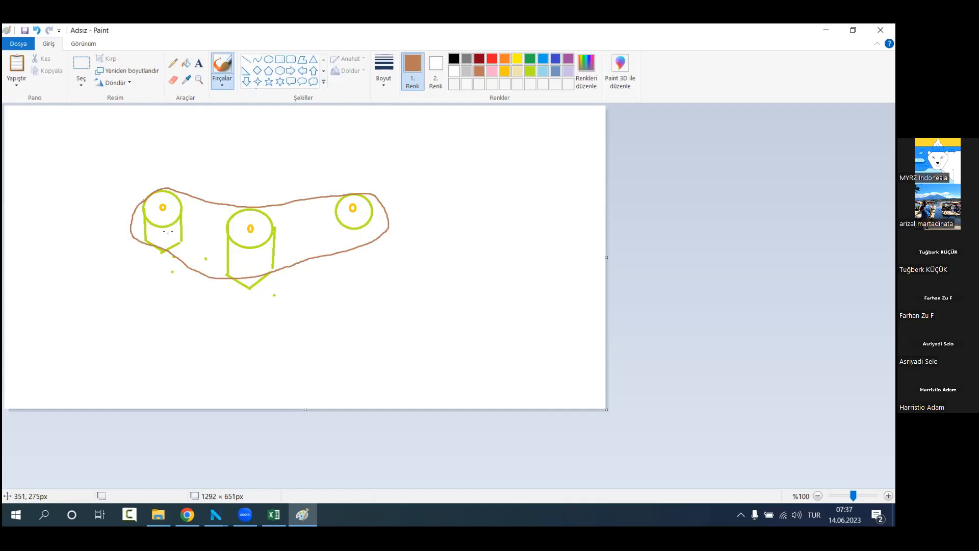
Step: Mark each of the three boreholes with a brown cross beside its ellipse
left_click_drag(168, 196, 205, 162)
mouse_move(257, 221)
left_mouse_down()
mouse_move(293, 191)
mouse_move(284, 222)
left_mouse_up()
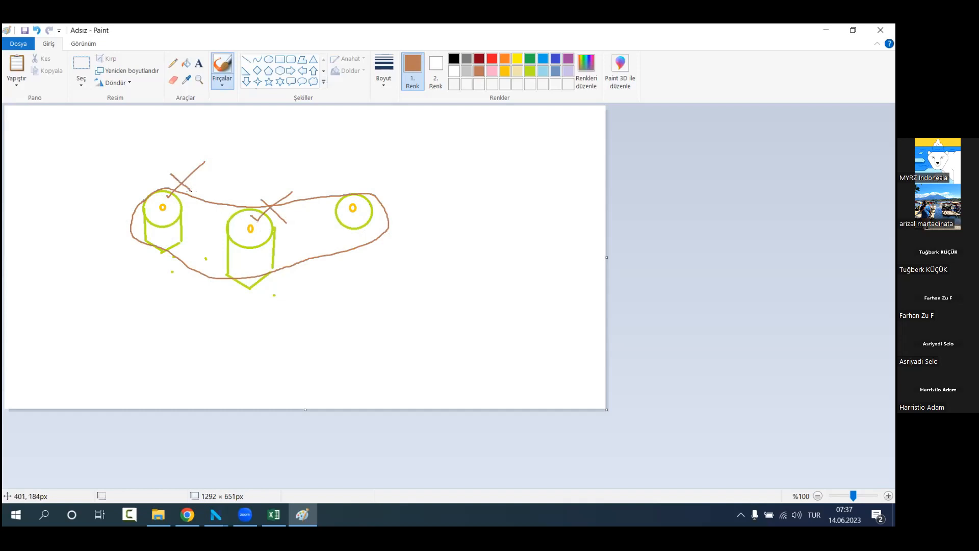
mouse_move(385, 172)
left_mouse_down()
mouse_move(369, 205)
mouse_move(400, 204)
left_mouse_up()
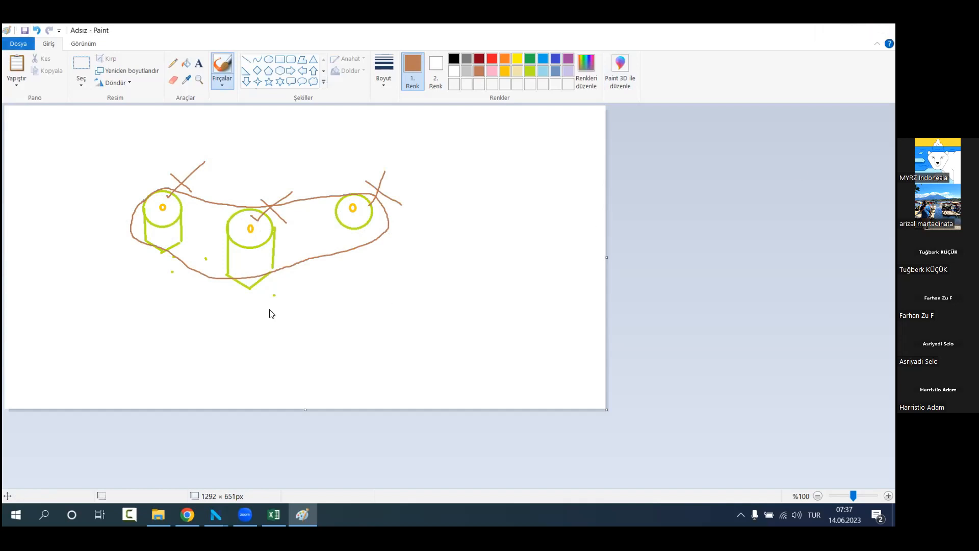
Step: Switch to NETPROMine and run the Resource Classification for the Calorie attribute with its report
key("alt+Tab")
left_click(367, 304)
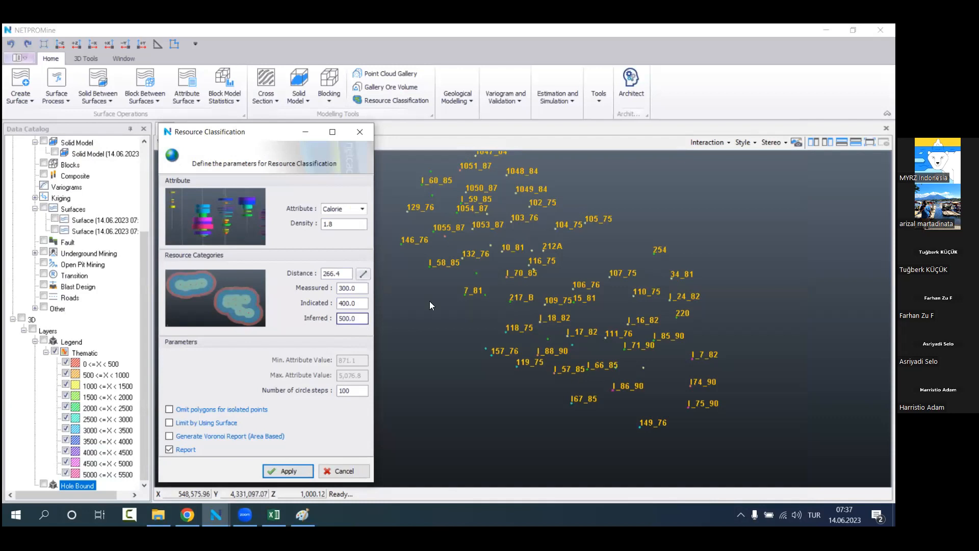
left_click(285, 471)
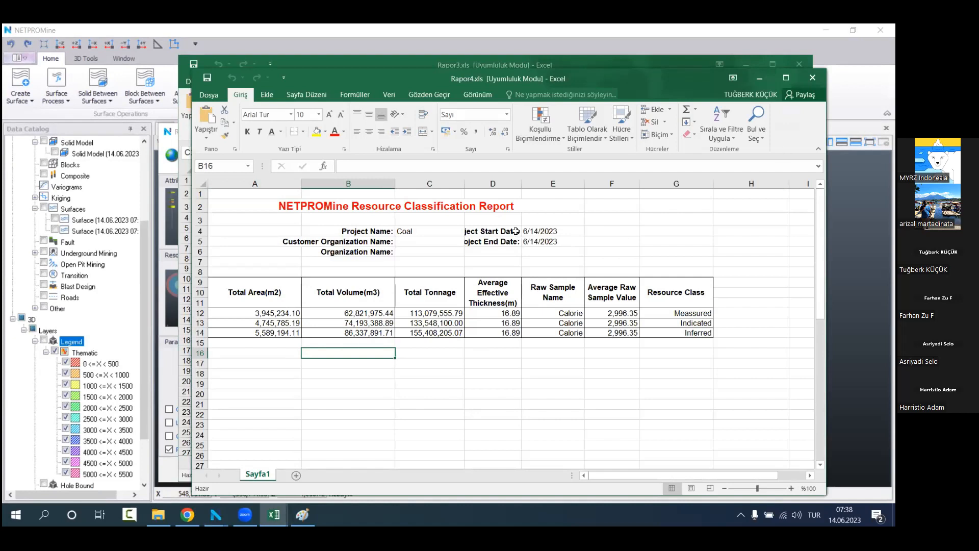
Step: Examine the total area, total volume and average effective thickness of the resource classes in the Excel report
left_click(355, 314)
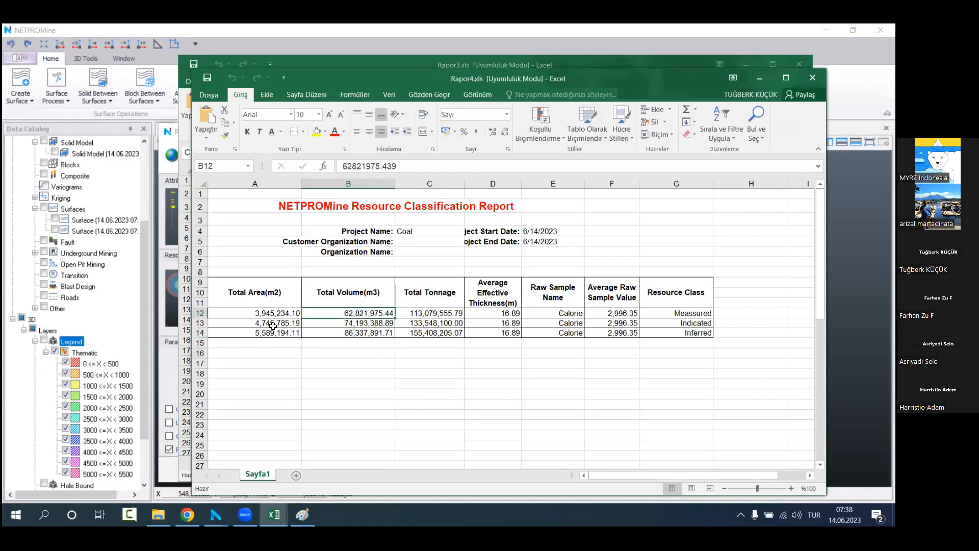
left_click(266, 314)
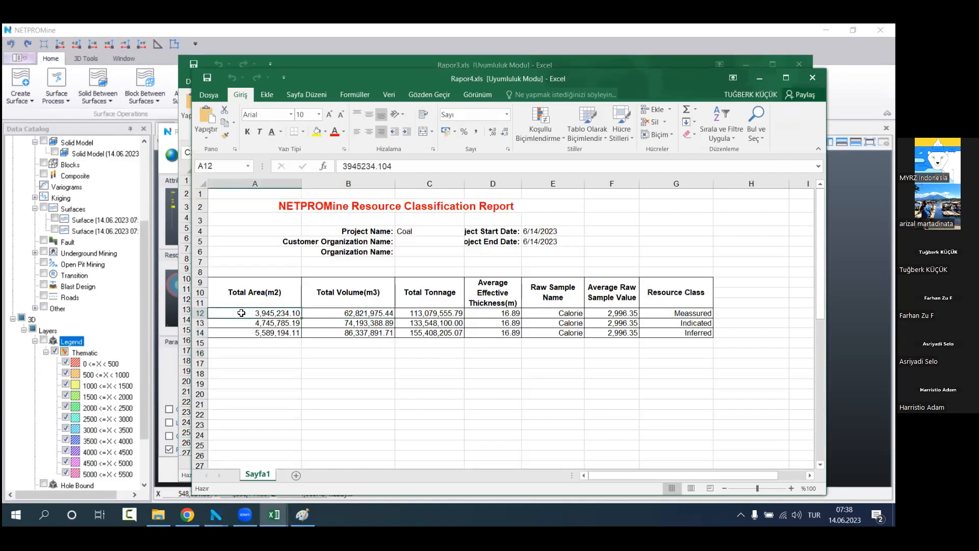
left_click(251, 323)
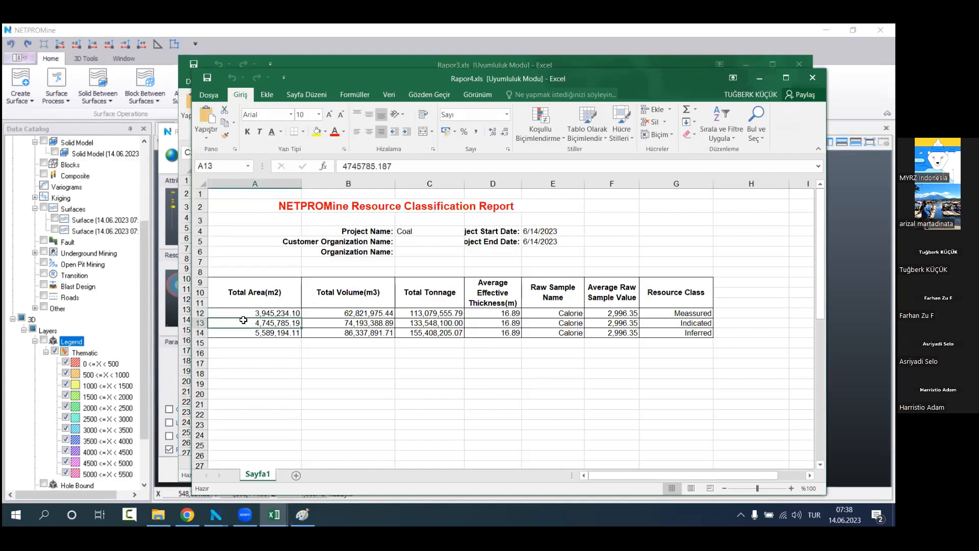
left_click(240, 332)
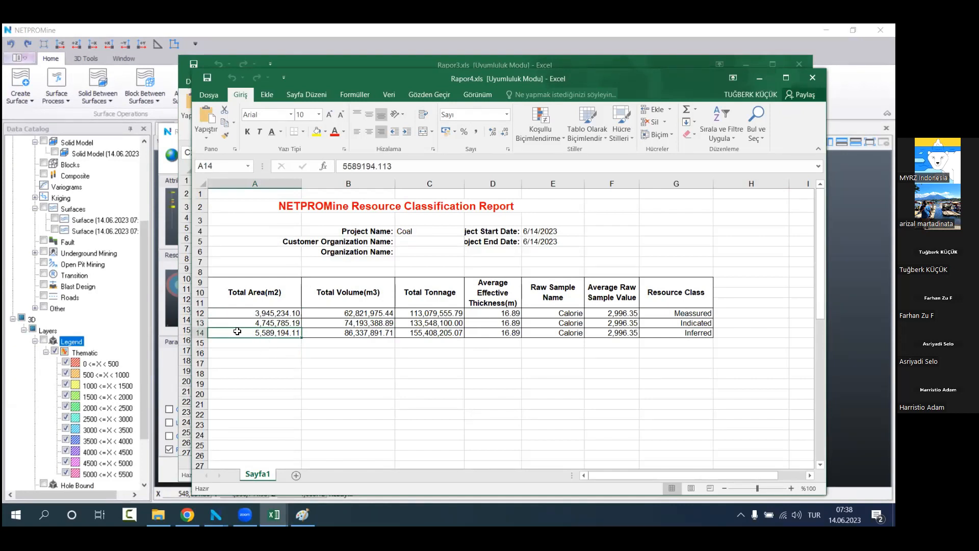
left_click(265, 291)
left_click(337, 363)
left_click(339, 315)
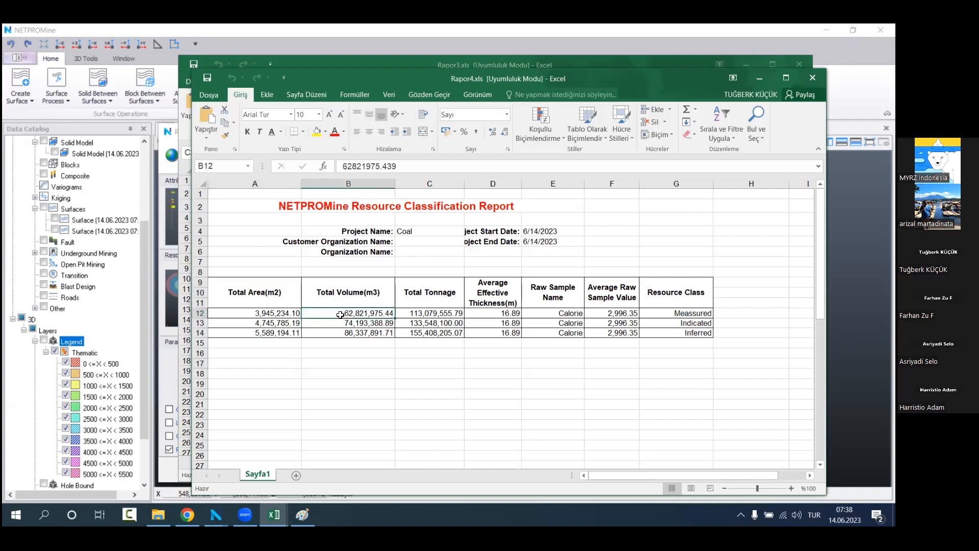
left_click(298, 312)
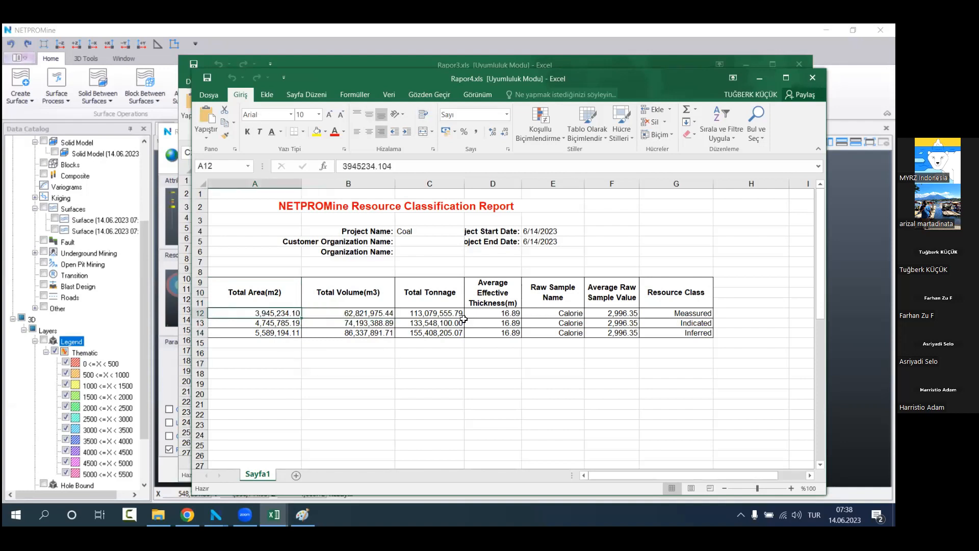
left_click(506, 313, "ctrl")
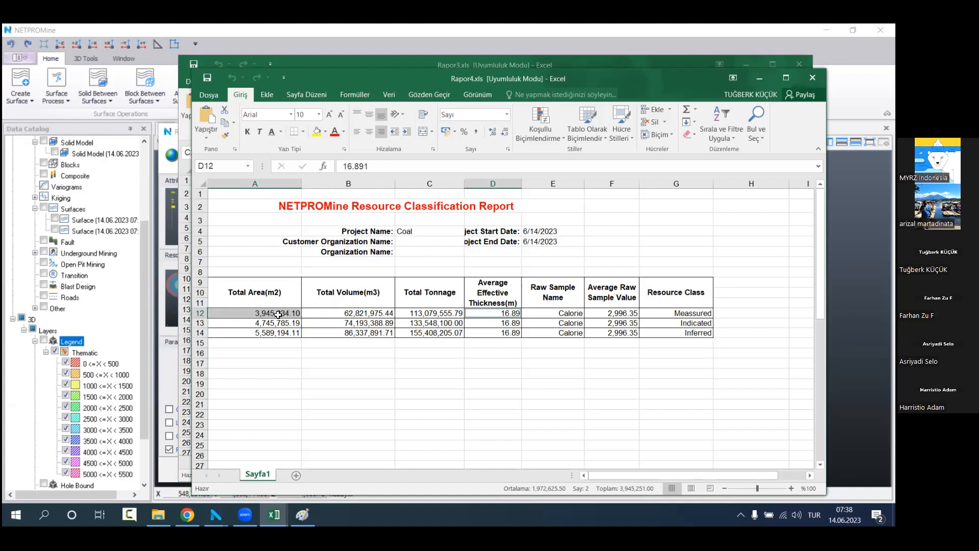
left_click(332, 321)
left_click(343, 313)
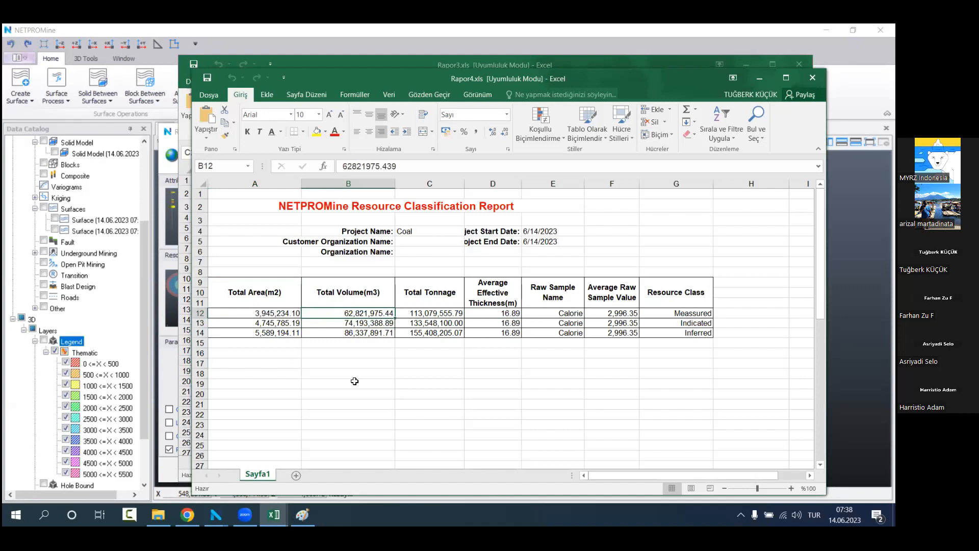
Step: Compare the total volumes of the Meassured and Indicated classes in the Excel report
left_click(331, 322)
left_click(331, 312)
mouse_move(334, 313)
left_mouse_down()
mouse_move(331, 324)
mouse_move(325, 314)
left_mouse_up()
left_click(317, 323)
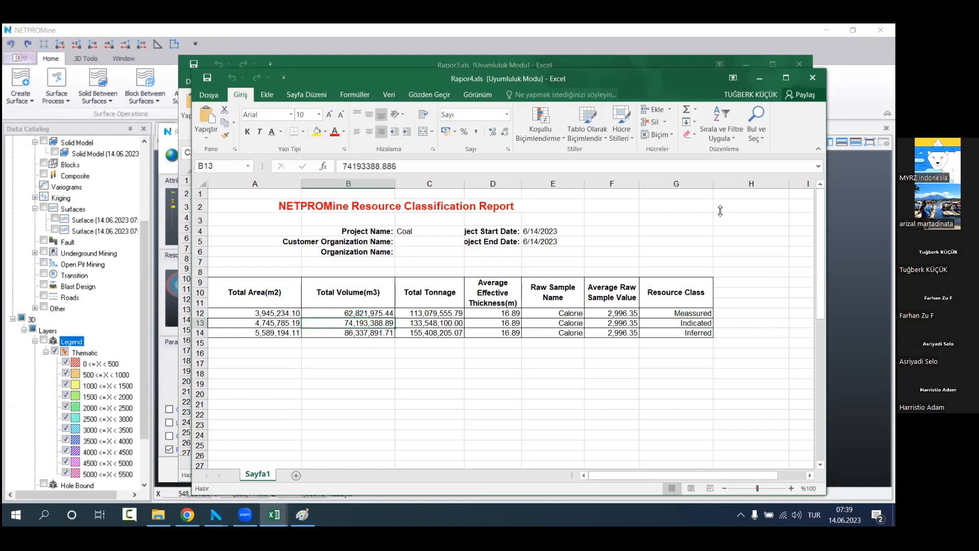
Step: Switch to NETPROMine, display the solid model and check its volume in its properties, and hide the model again
left_click(776, 80)
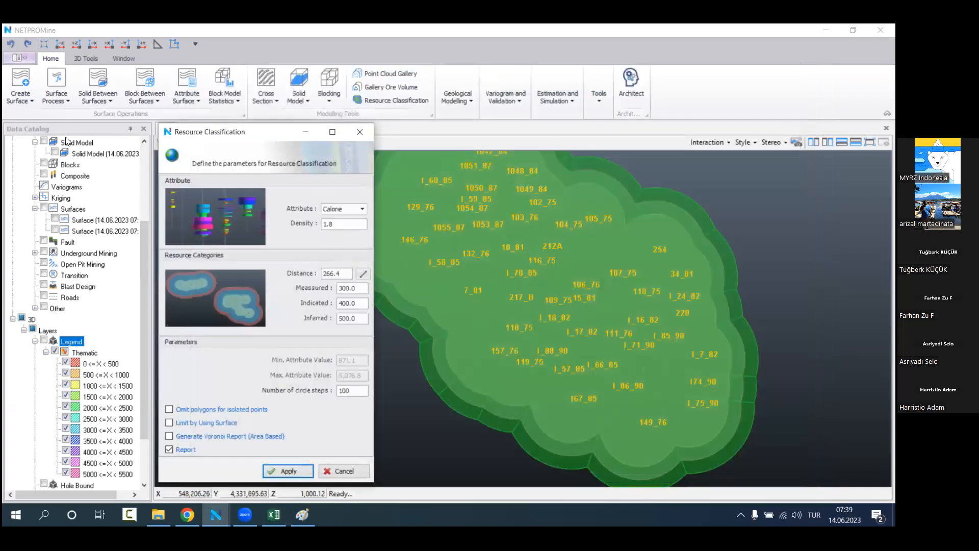
scroll(107, 181, "up", 4)
left_click(103, 167)
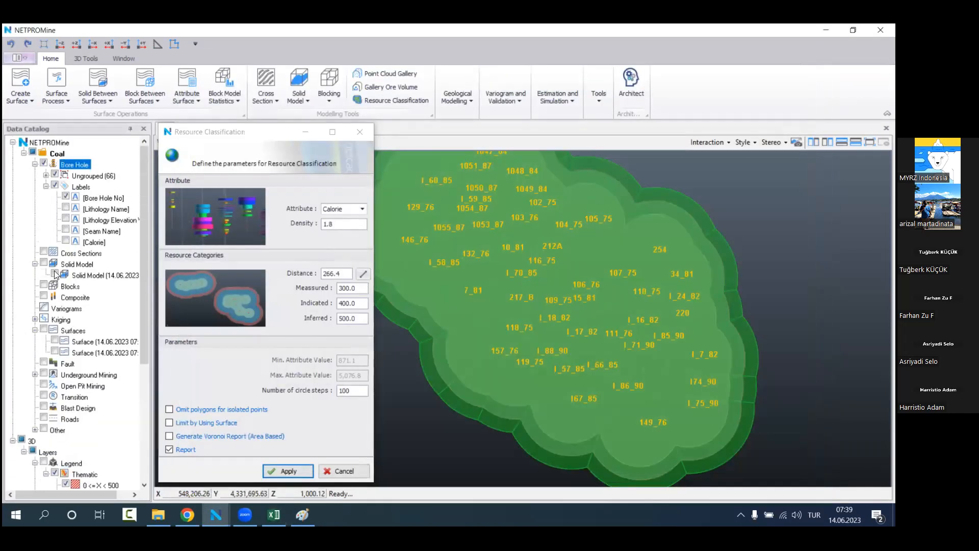
left_click(74, 278)
key("space")
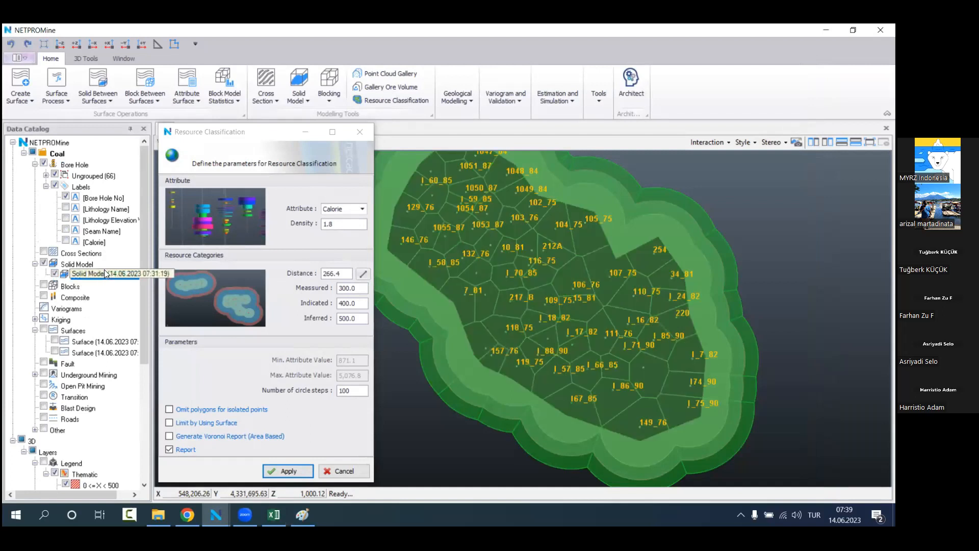
right_click(104, 274)
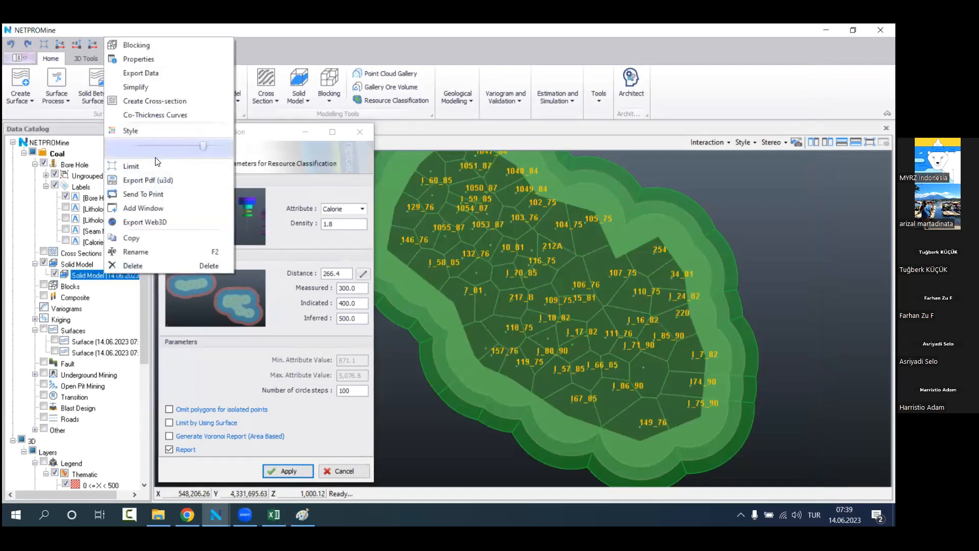
left_click(164, 59)
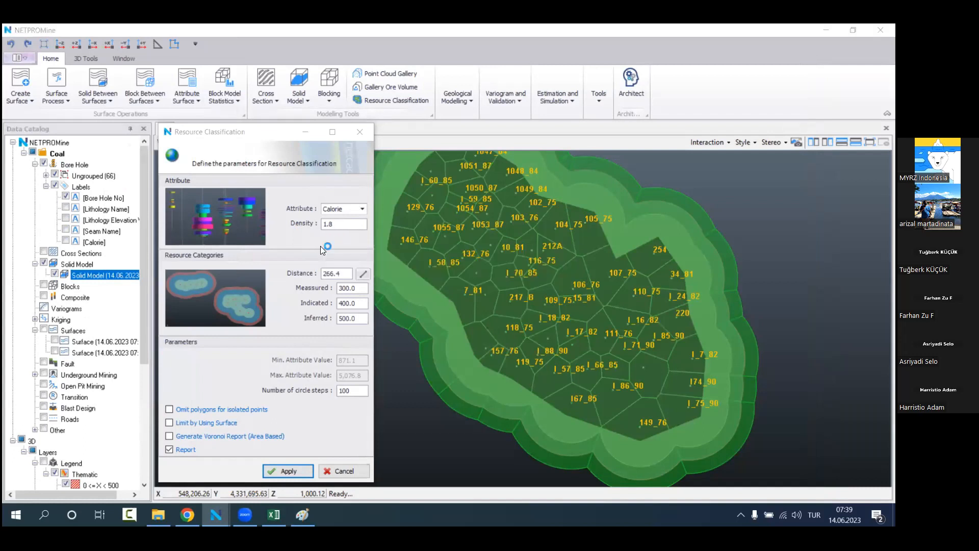
left_click(504, 295)
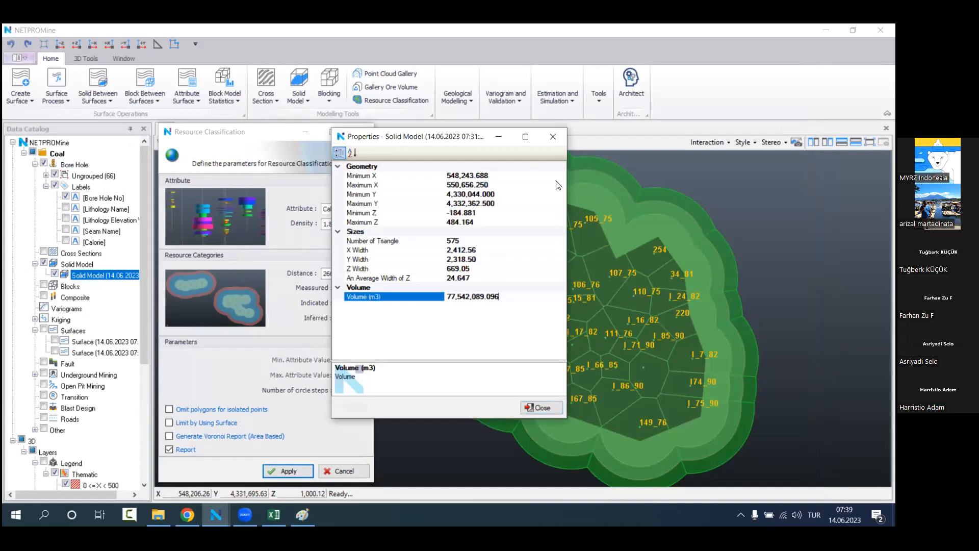
left_click(553, 136)
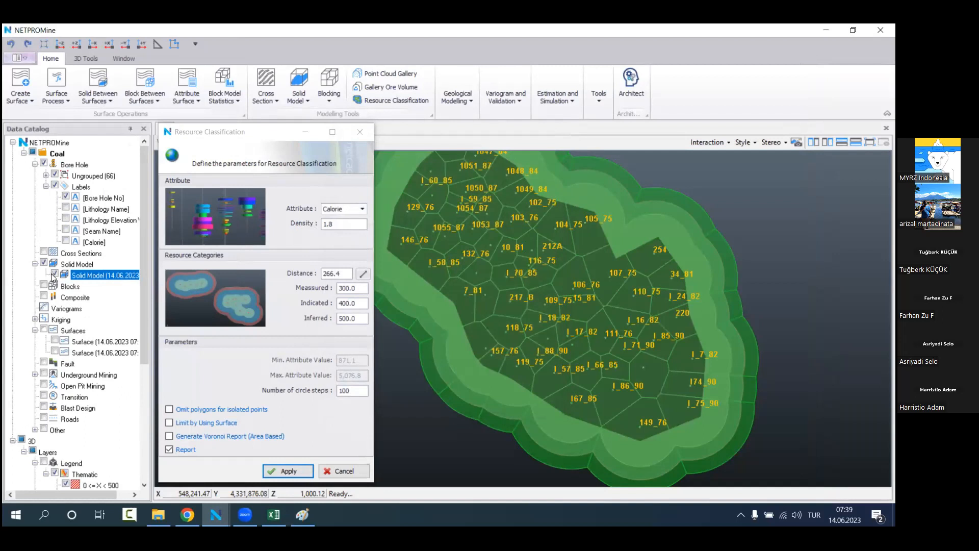
mouse_move(598, 246)
left_mouse_down()
mouse_move(597, 327)
mouse_move(607, 191)
mouse_move(612, 243)
left_mouse_up()
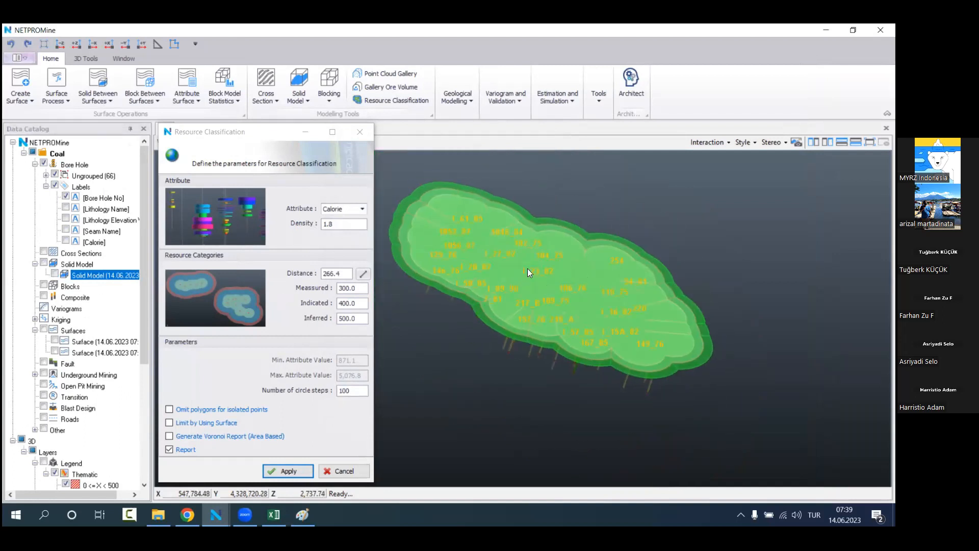
Step: Keep Calorie as the Resource Classification attribute and enable the area-based Voronoi report
left_click(368, 206)
left_click(366, 209)
left_click(365, 209)
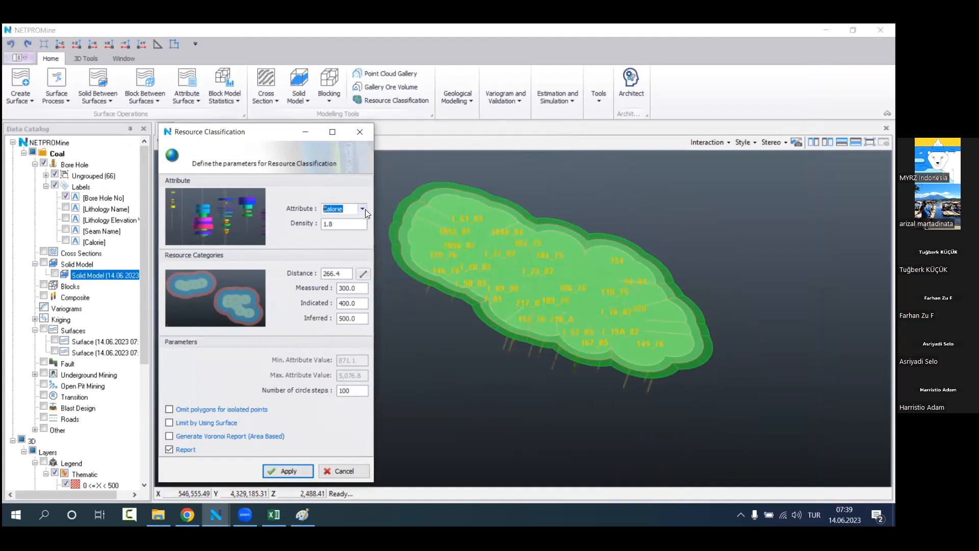
left_click(353, 208)
left_click(182, 446)
Step: Delete the existing Meassured, Indicated and Inferred layers together with their three Voronoi layers
scroll(99, 438, "down", 3)
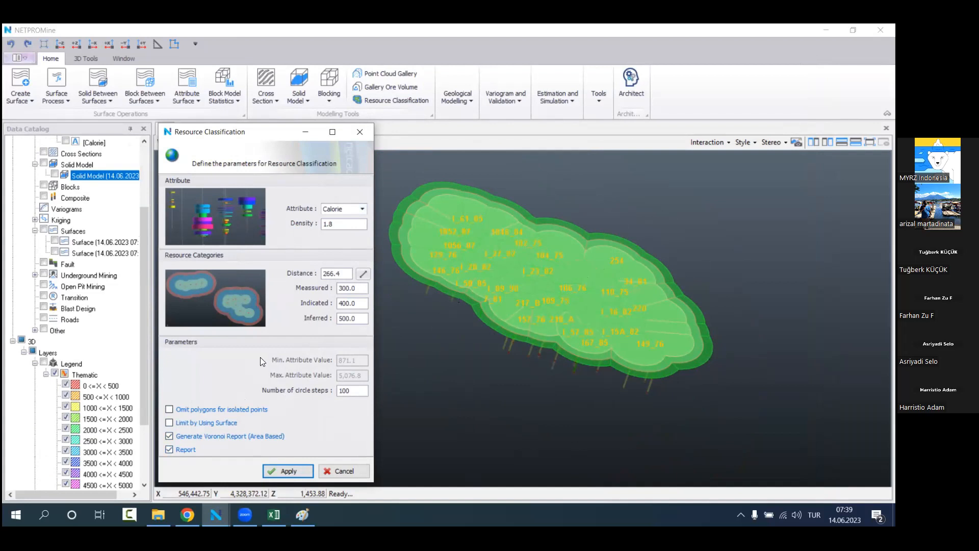
scroll(102, 388, "down", 3)
left_click(101, 475, "shift")
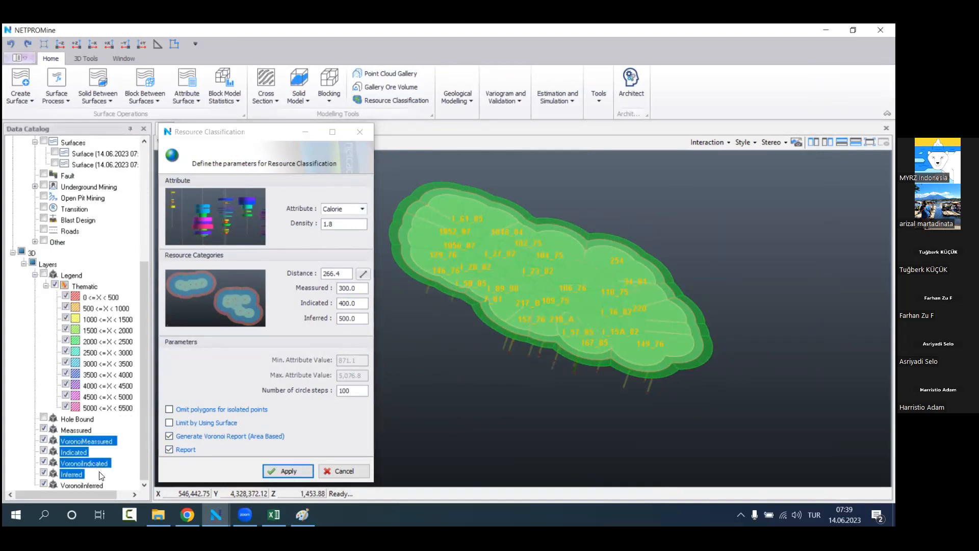
left_click(104, 485, "ctrl")
left_click(87, 432, "ctrl")
right_click(86, 431)
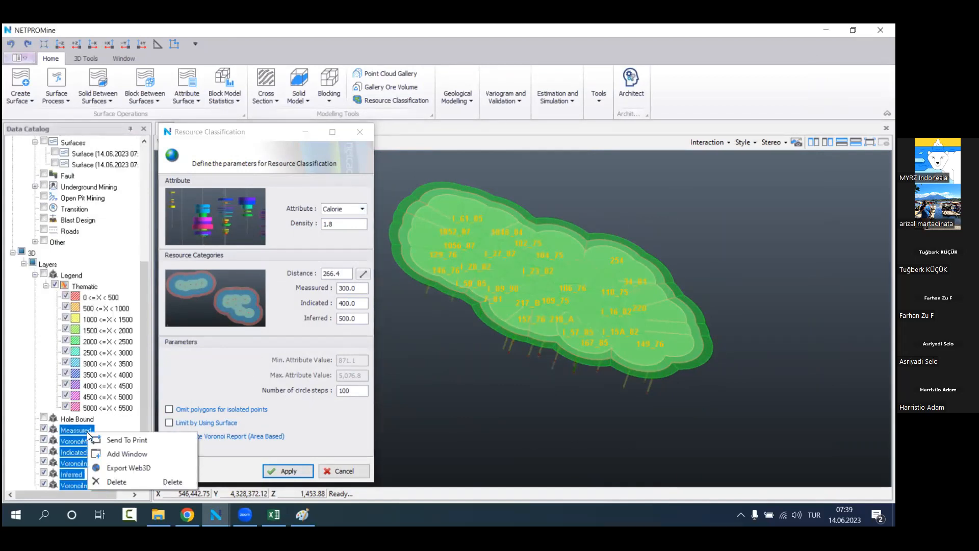
left_click(104, 481)
Step: Close the Rapor4.xls report in Excel and rerun the Resource Classification in NETPROMine with the Voronoi report
left_click(274, 515)
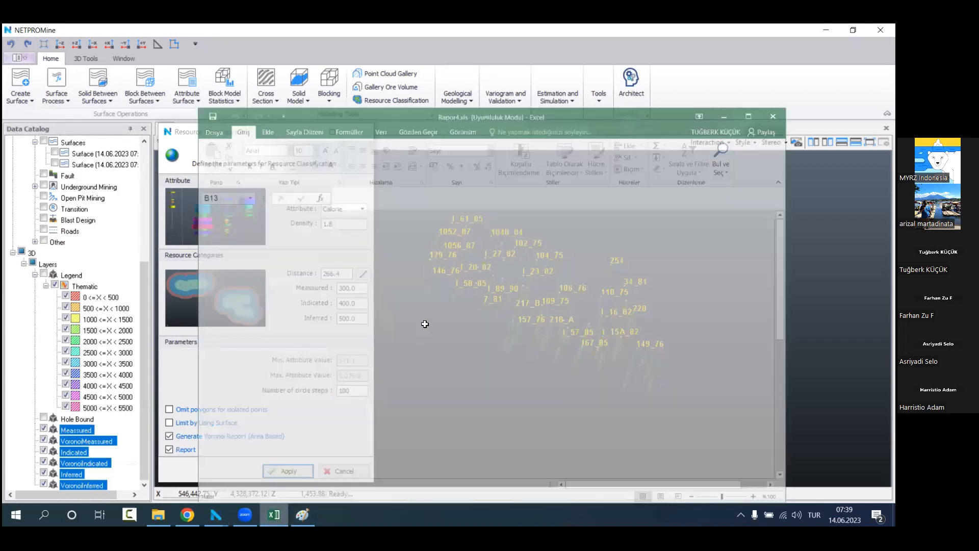
left_click_drag(275, 313, 692, 334)
left_click(738, 372)
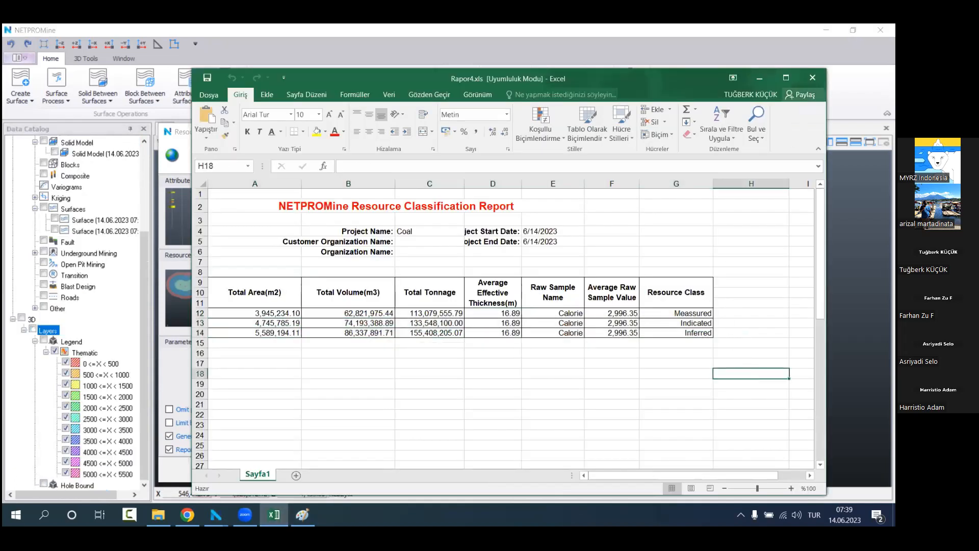
left_click(813, 78)
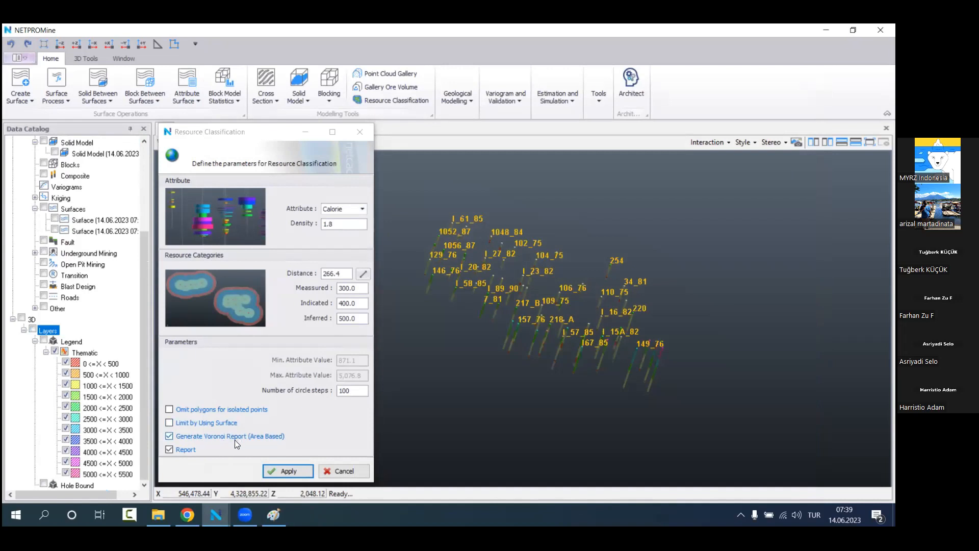
left_click(278, 469)
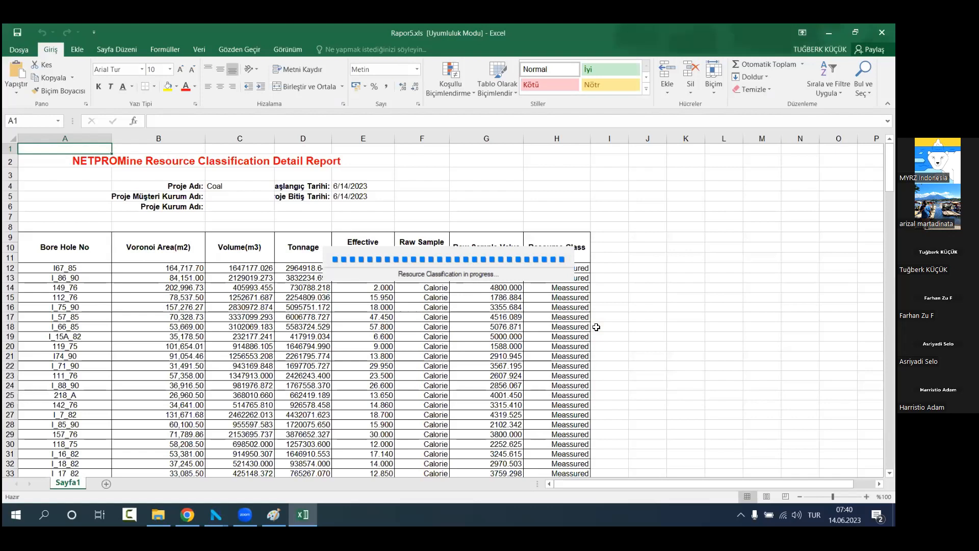
Step: Examine borehole I67_85's Voronoi area, volume, thickness and class in the Excel detail report, and review the further Meassured and Indicated rows
left_click(596, 327)
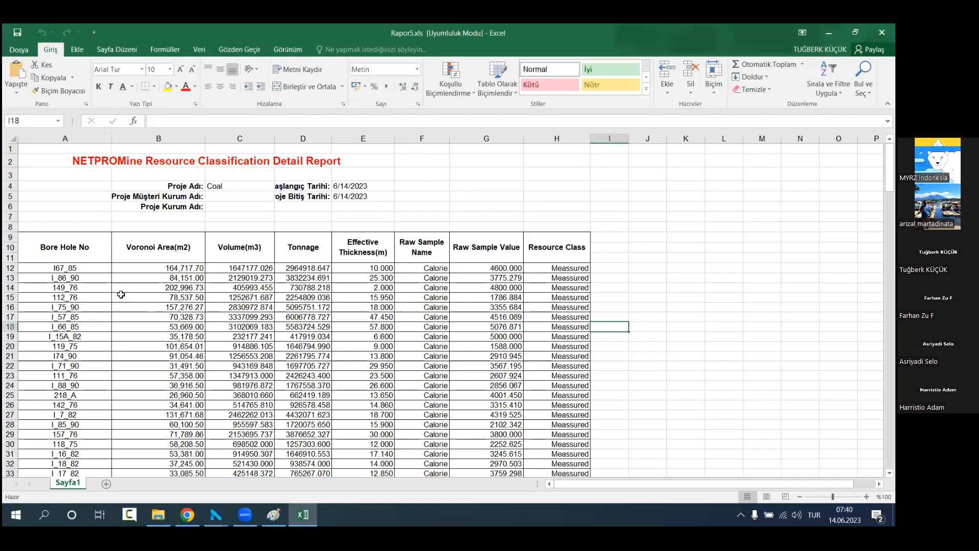
scroll(121, 294, "down", 1)
left_click(69, 230)
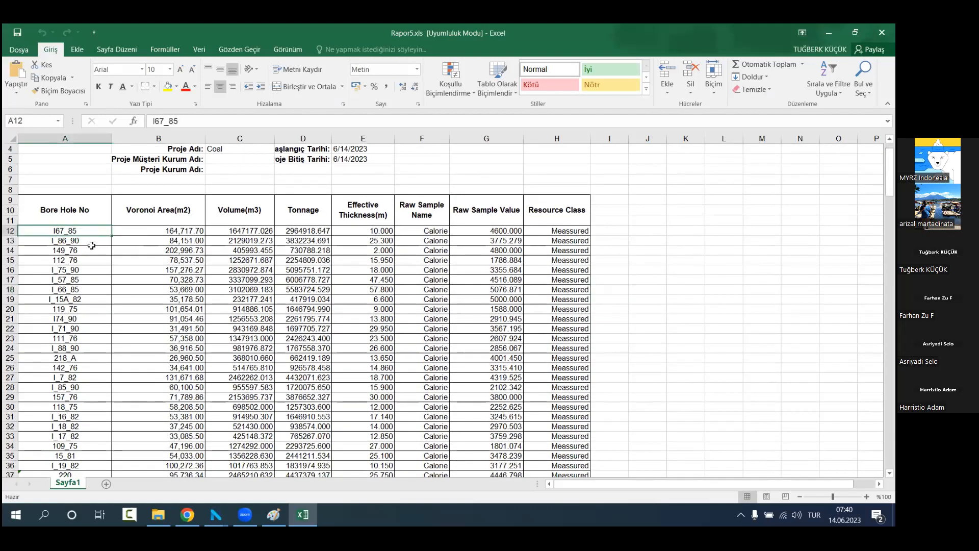
left_click(137, 232)
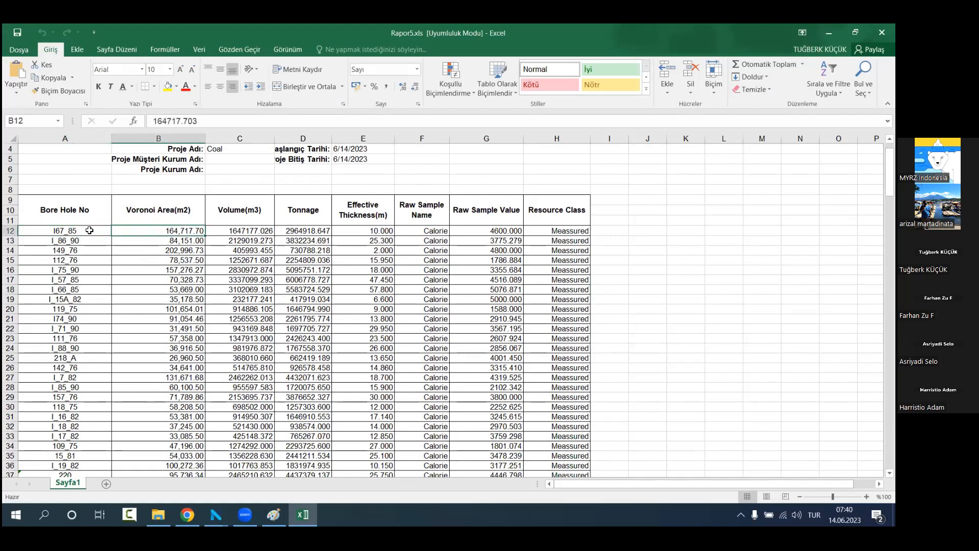
left_click_drag(89, 230, 139, 231)
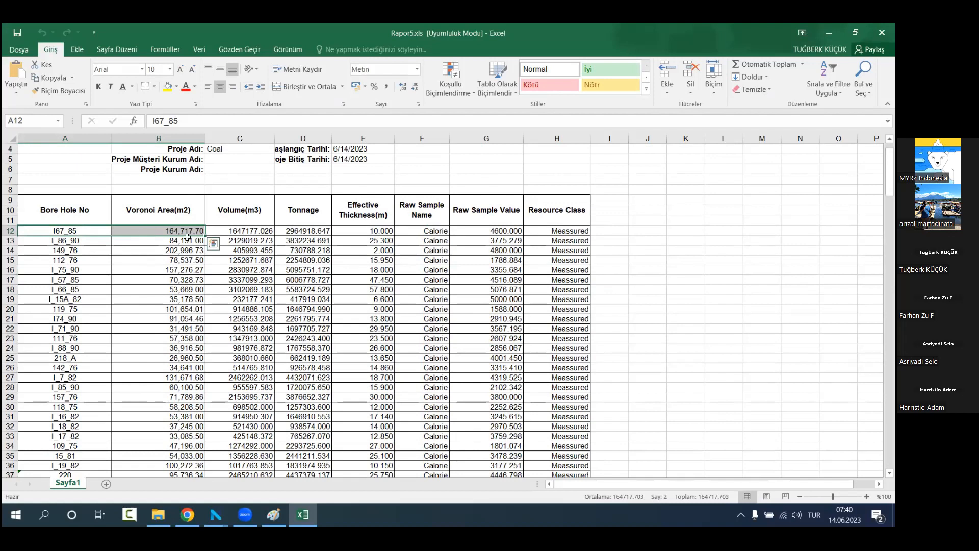
left_click(212, 233)
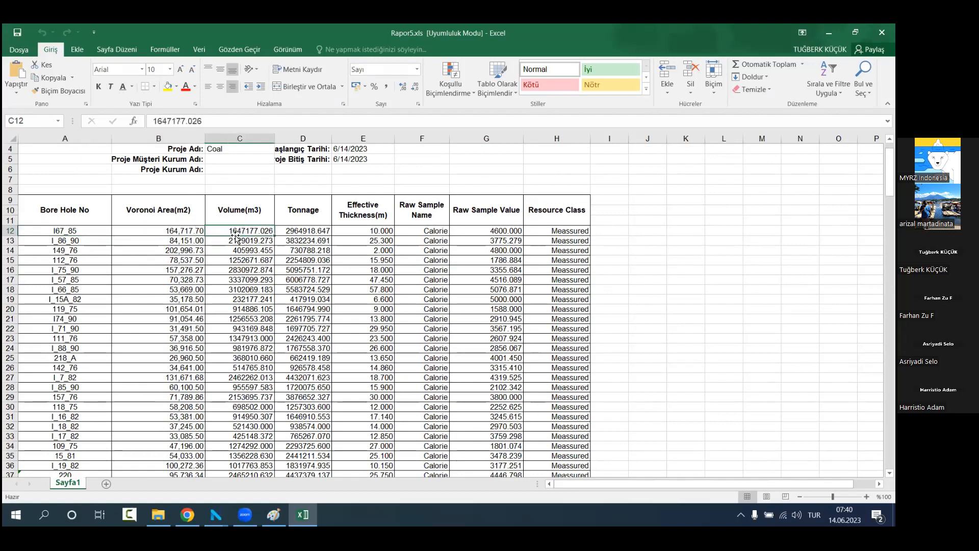
left_click(356, 229)
left_click_drag(95, 232, 561, 231)
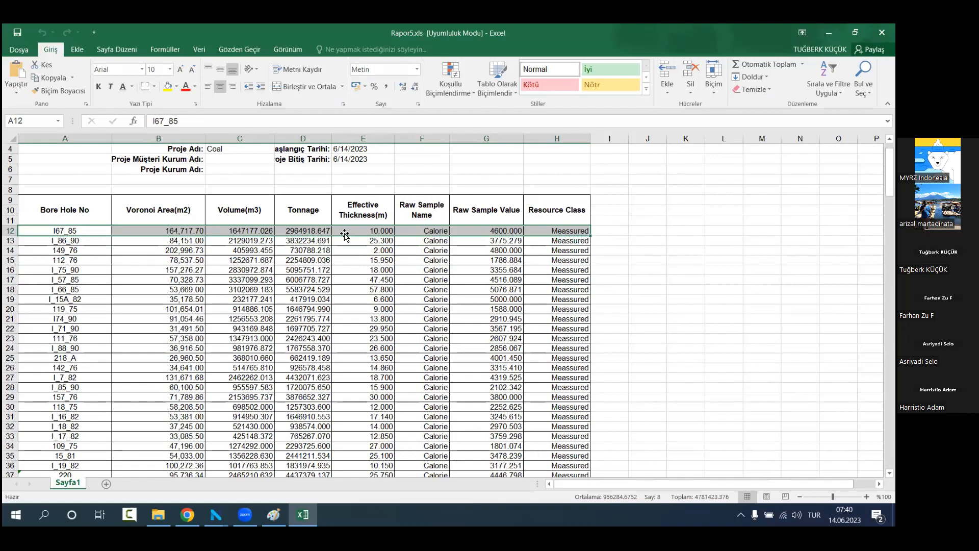
scroll(169, 283, "down", 5)
scroll(169, 283, "down", 20)
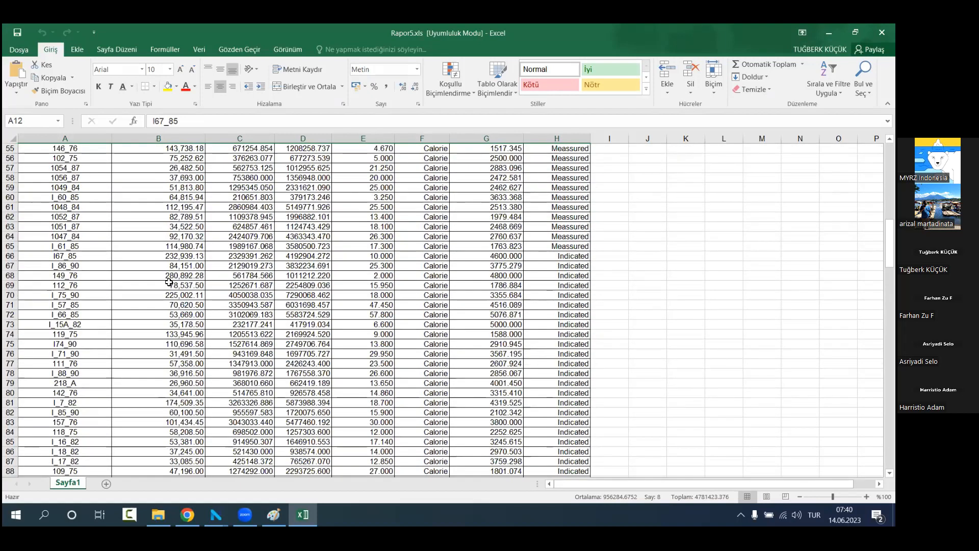
left_click_drag(72, 178, 370, 207)
scroll(129, 290, "up", 5)
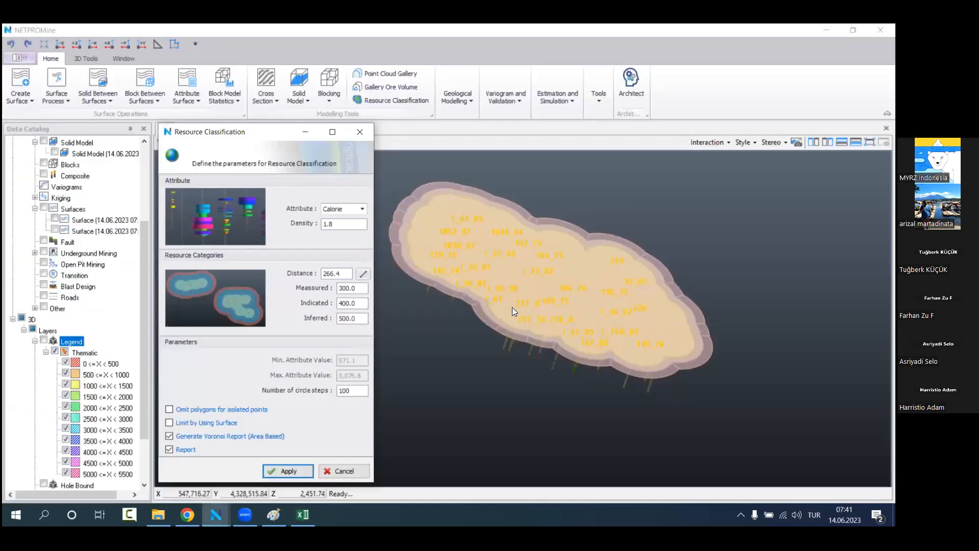
Step: In NETPROMine, hide the Meassured, Indicated and Inferred layers and inspect the Voronoi polygons around the boreholes
scroll(512, 307, "up", 5)
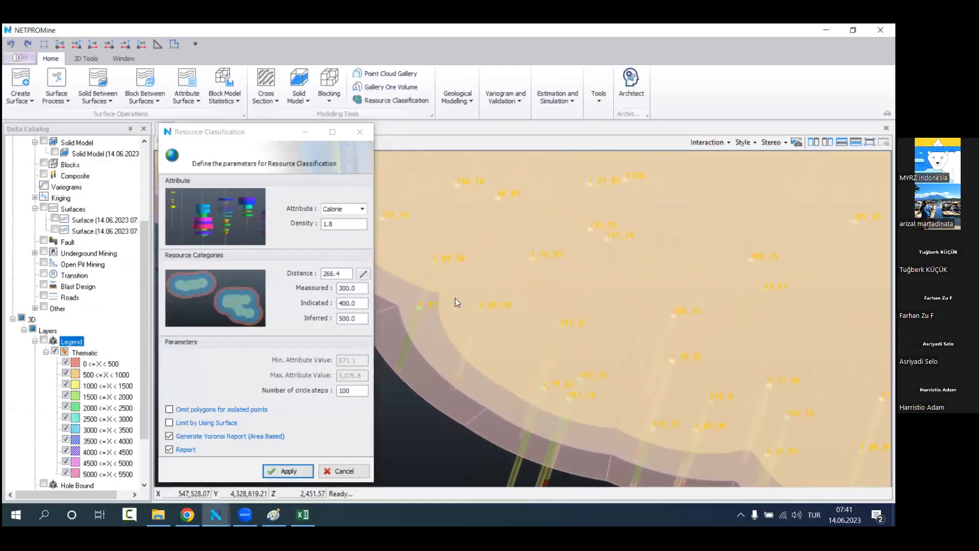
scroll(70, 396, "down", 2)
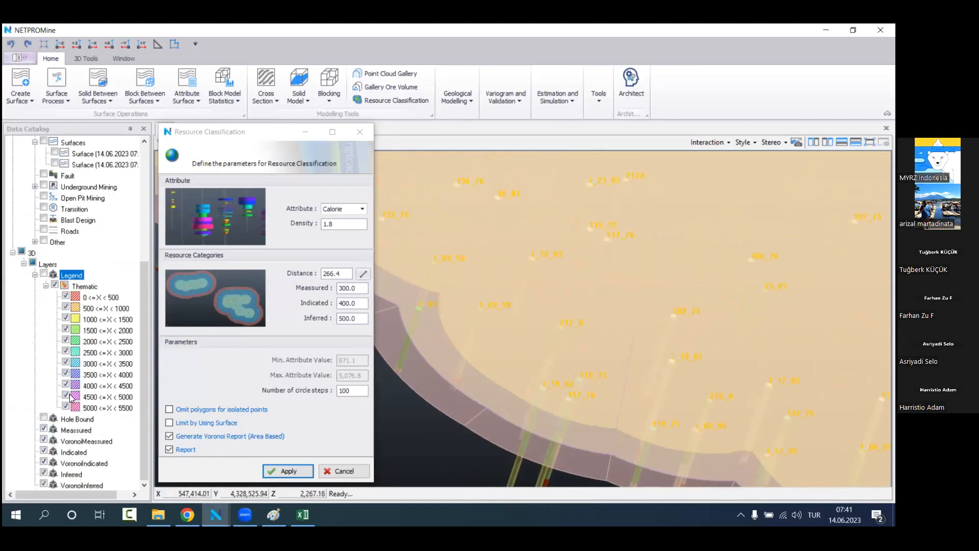
left_click(44, 428)
left_click(44, 451)
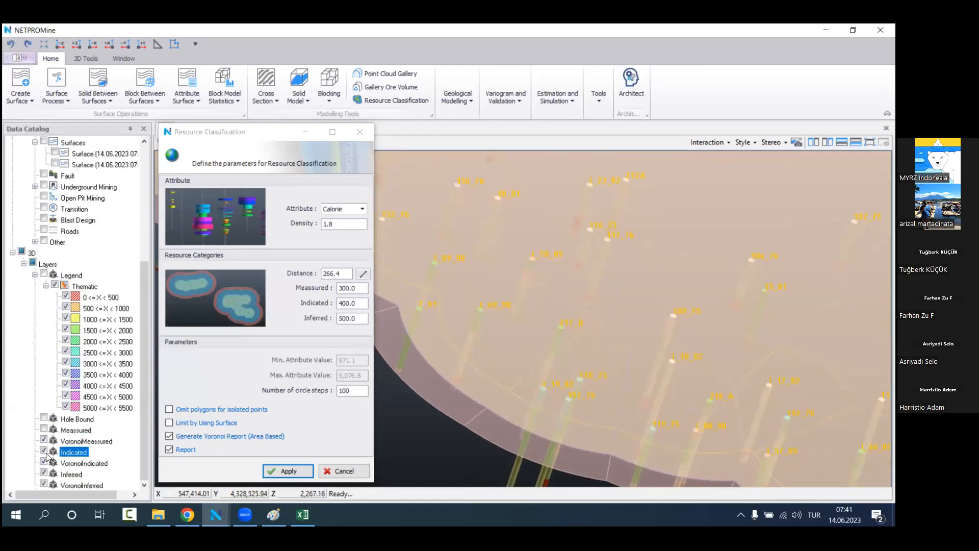
left_click(44, 473)
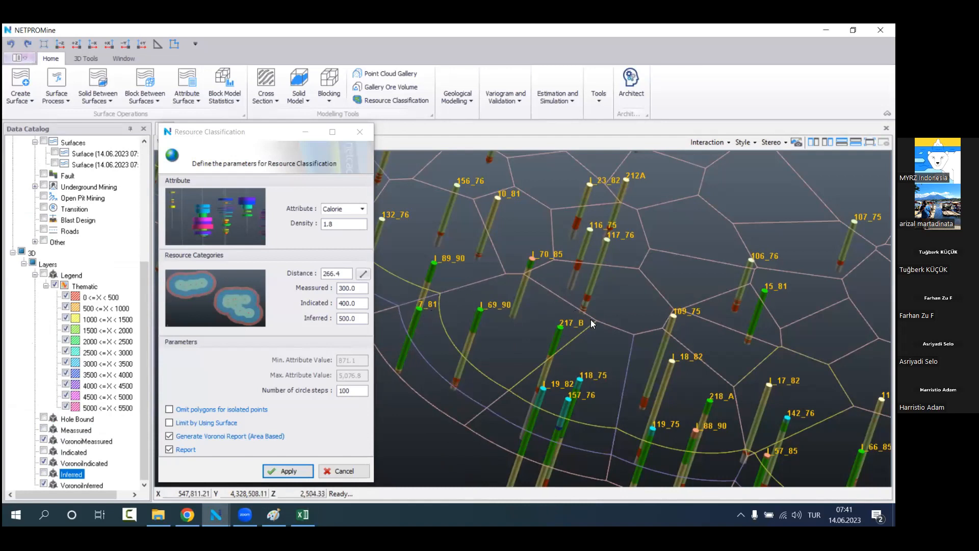
middle_click_drag(479, 403, 543, 386)
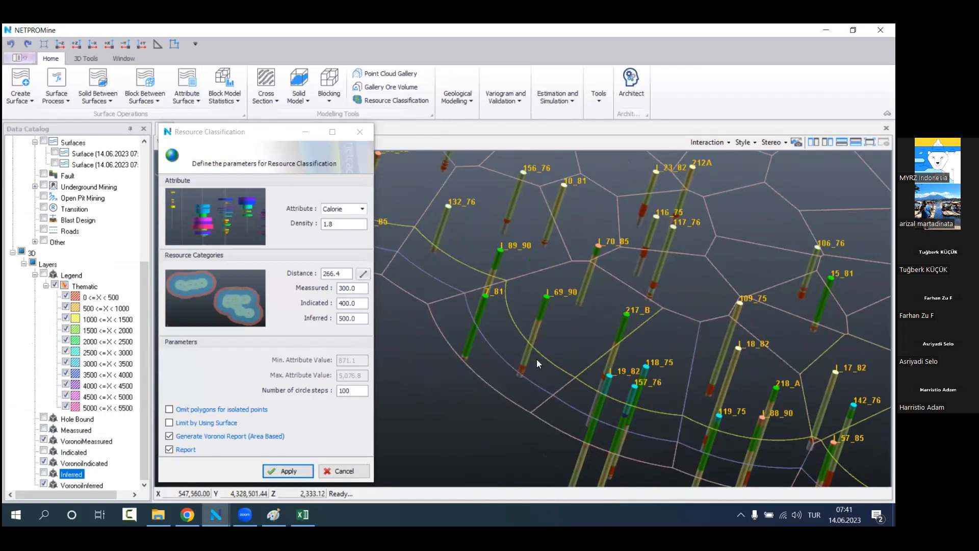
scroll(537, 282, "down", 8)
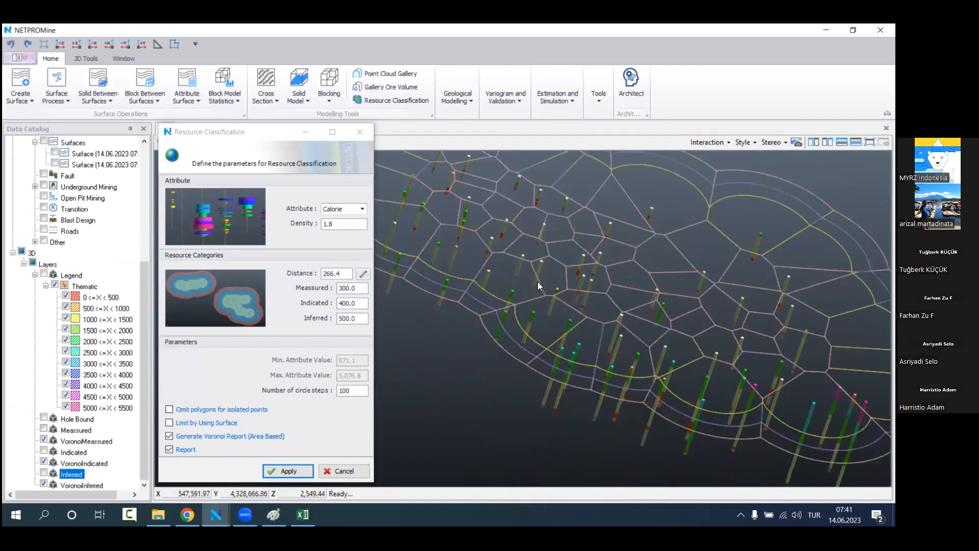
scroll(555, 282, "up", 5)
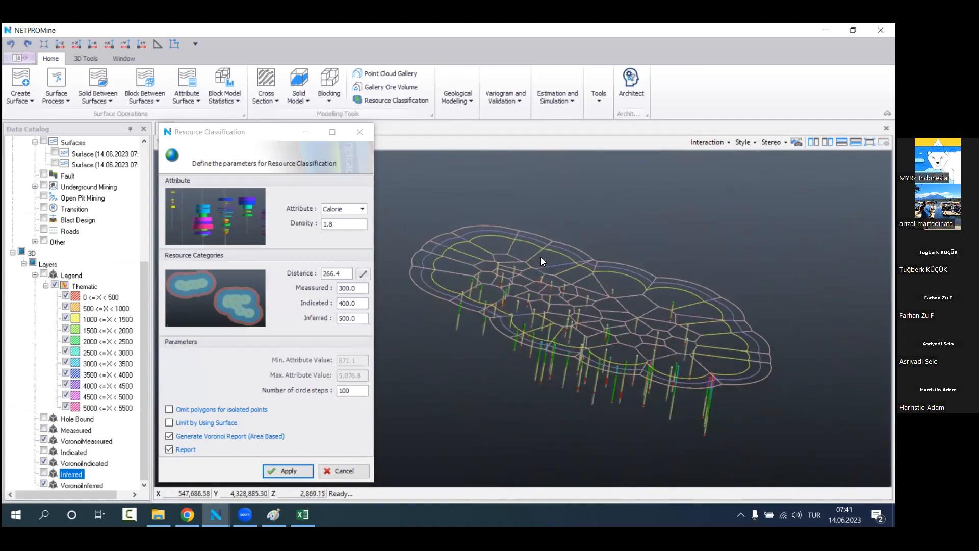
left_click_drag(552, 283, 535, 289)
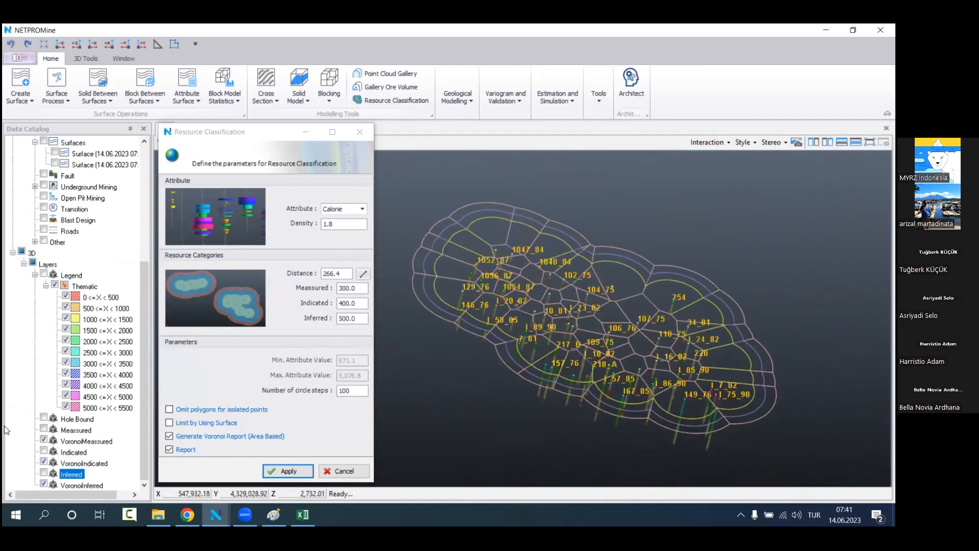
Step: Show the Meassured, Indicated and Inferred layers again and close the Resource Classification dialog
left_click(44, 452)
left_click(44, 430)
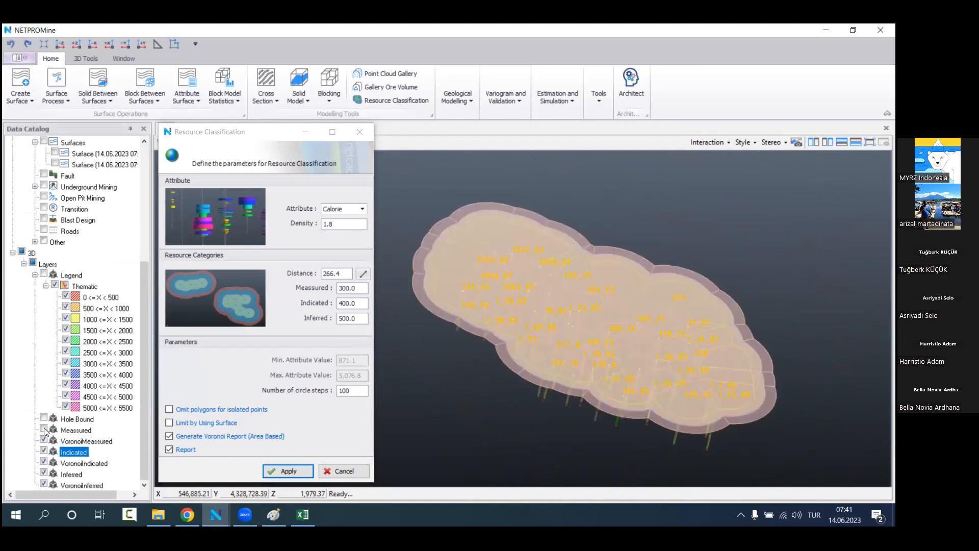
left_click(359, 132)
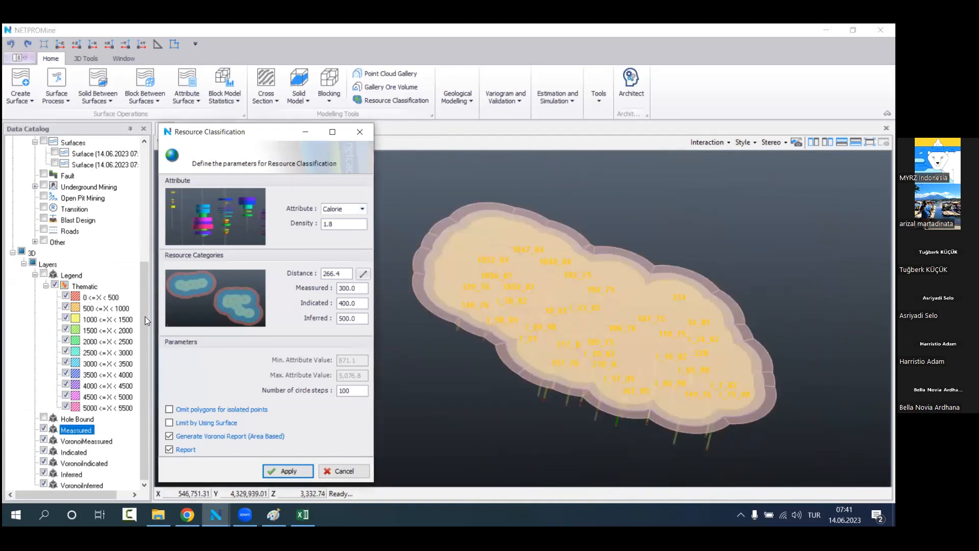
Step: Delete the Meassured, Indicated and Inferred layers together with their three Voronoi layers, leaving the boreholes in the 3D view
left_click(108, 485, "shift")
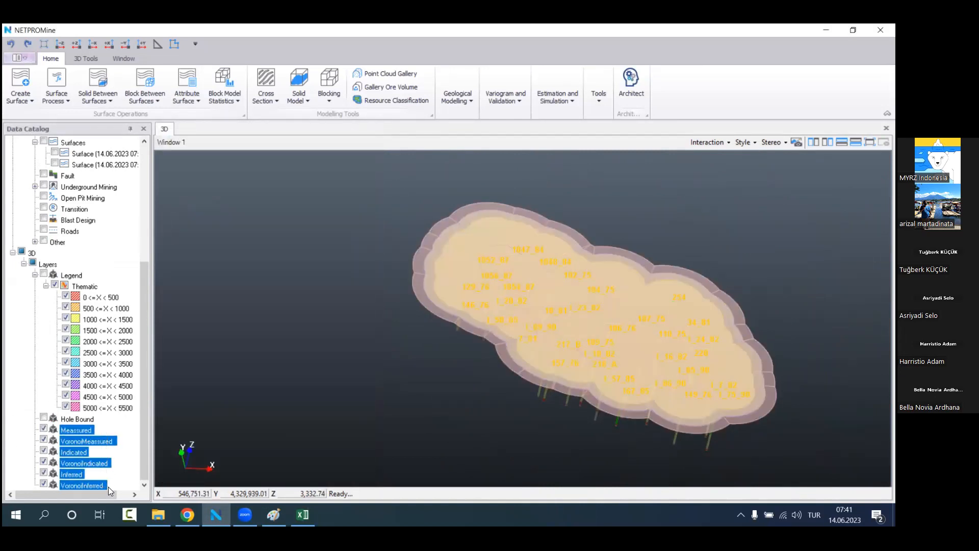
right_click(113, 426)
left_click(137, 475)
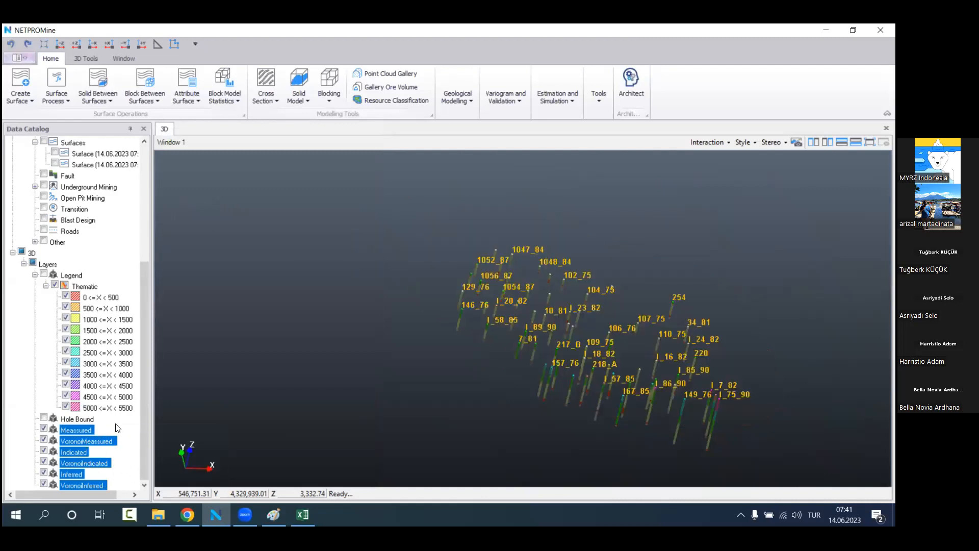
middle_click_drag(537, 320, 435, 314)
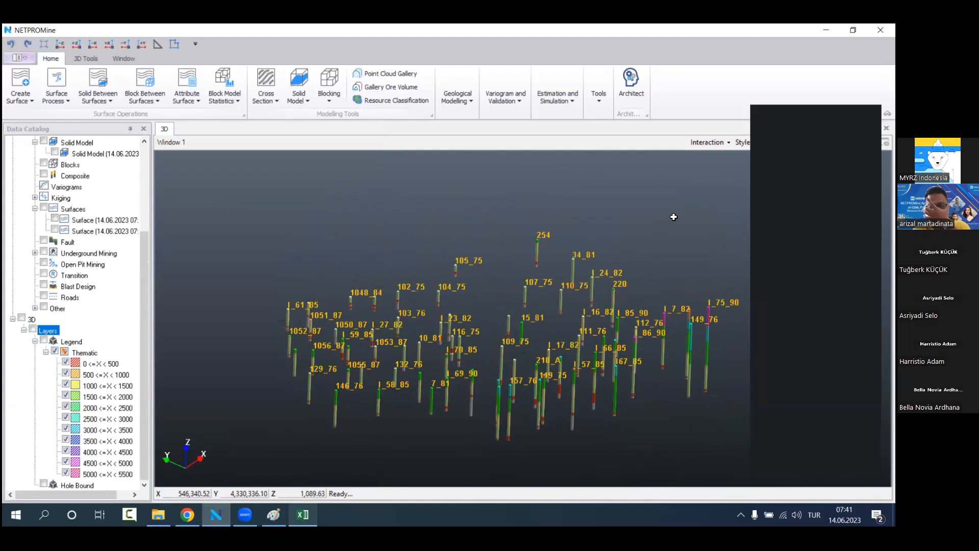
Step: Switch to the Rapor5.xls report in Excel, close it and return to NETPROMine
key("alt+Tab")
left_click(648, 226)
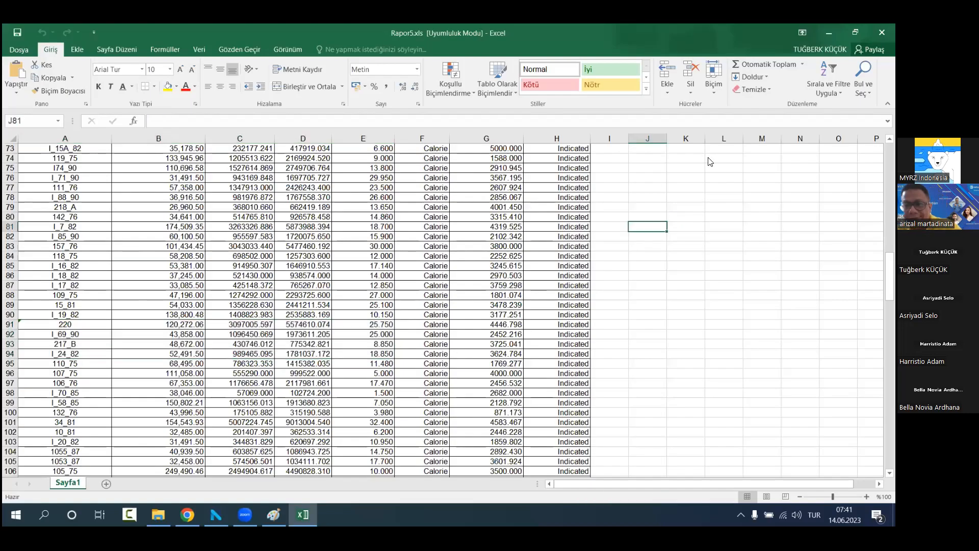
key("alt+Tab")
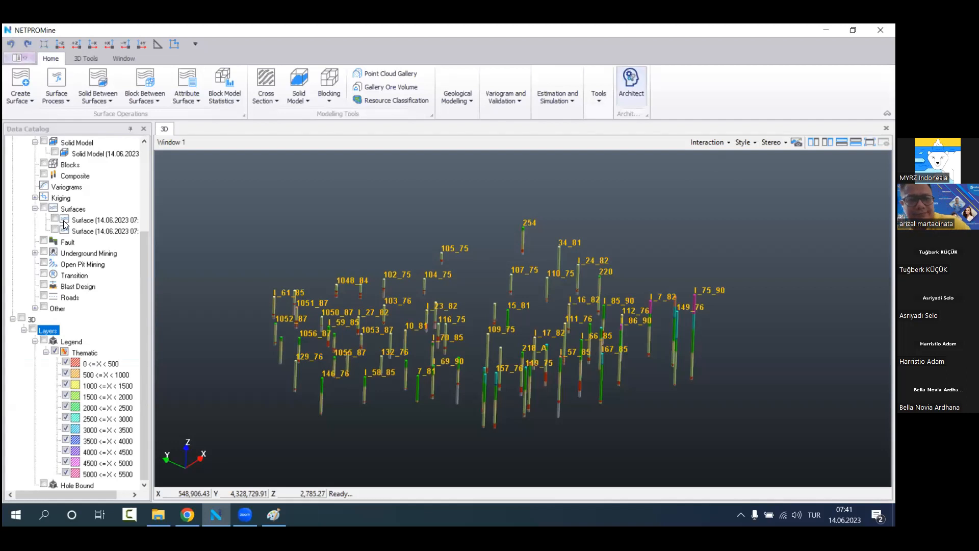
Step: Start Resource Classification for Calorie, limited by surface and with the area-based Voronoi report turned off
scroll(65, 225, "up", 4)
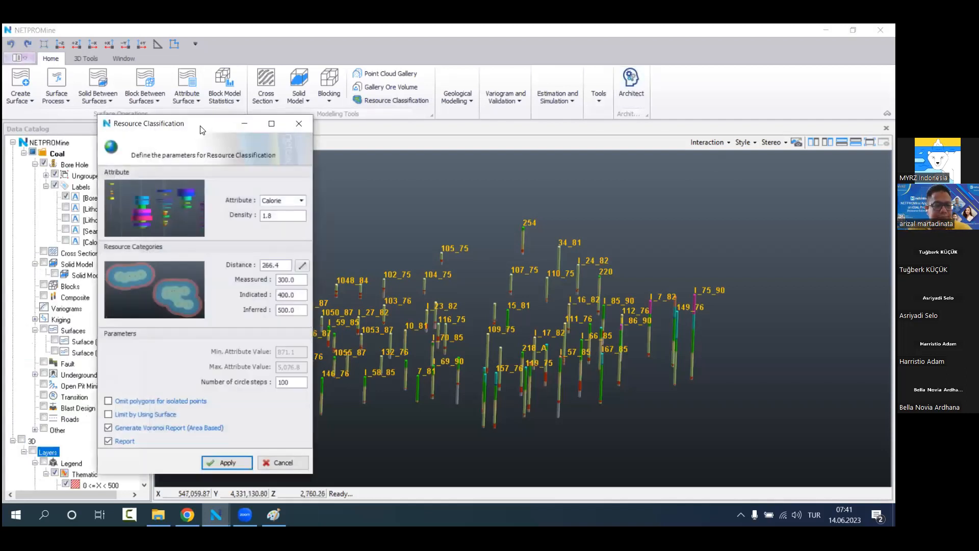
left_click_drag(200, 129, 268, 129)
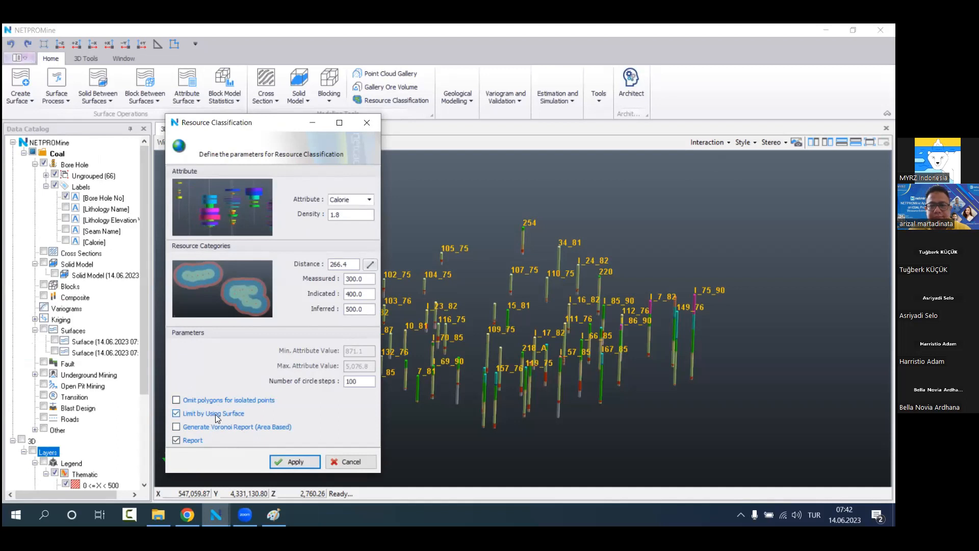
left_click(295, 460)
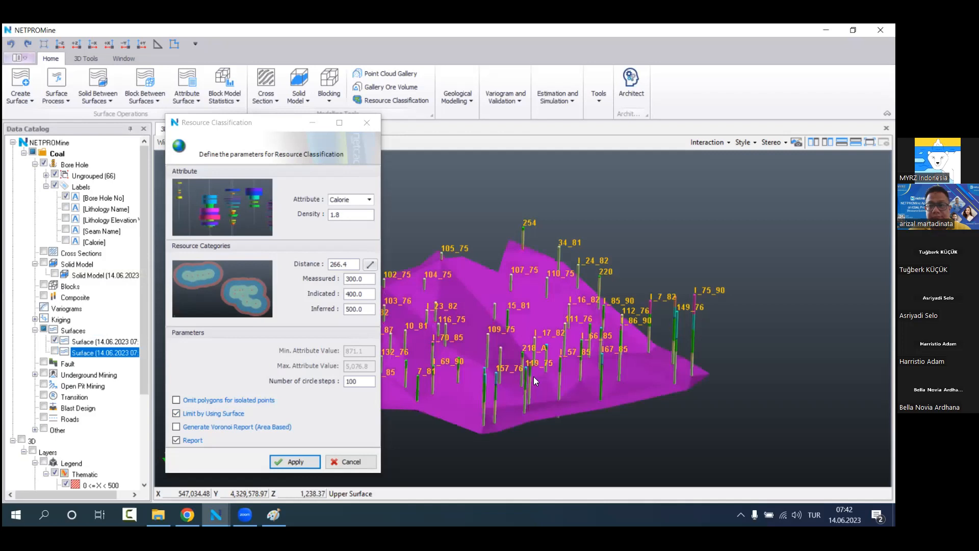
Step: Pick the magenta upper surface and the brown lower surface as limits and run the classification
left_click_drag(559, 358, 512, 363)
scroll(547, 317, "up", 3)
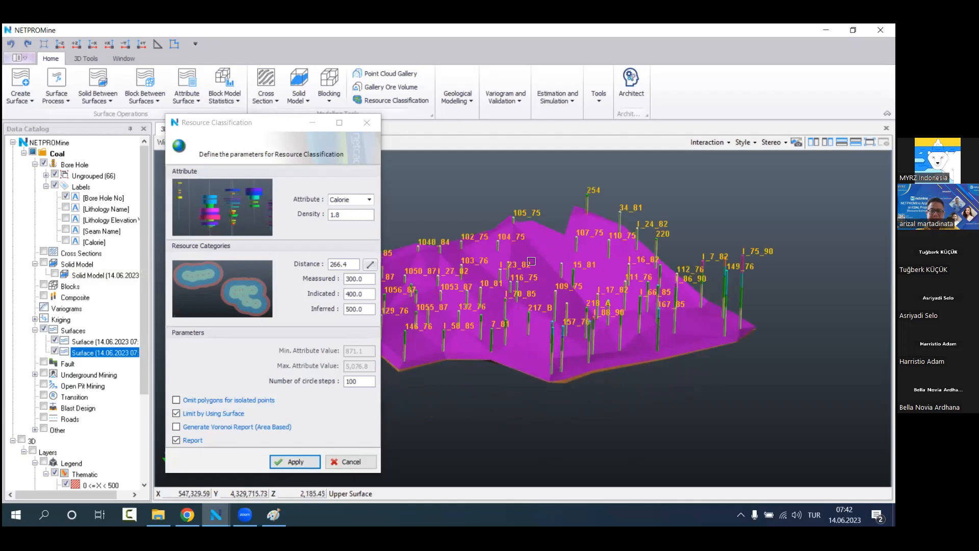
left_click_drag(532, 277, 690, 382)
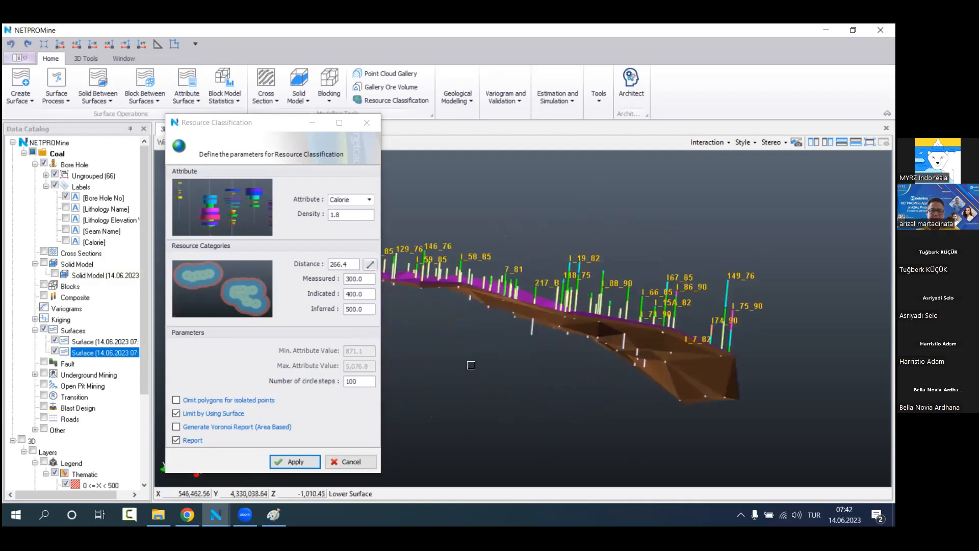
key("Return")
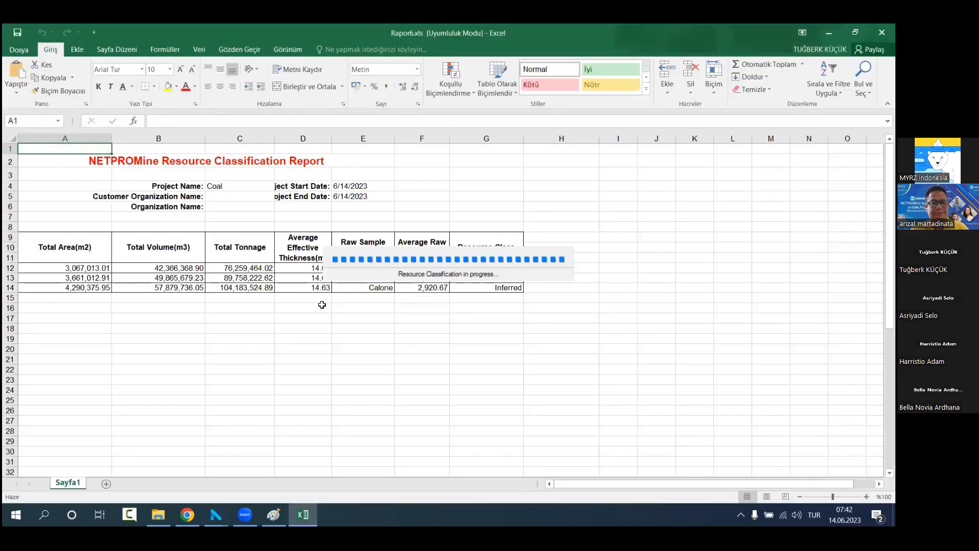
Step: Examine the total tonnage and the Meassured, Indicated and Inferred rows in the Rapor6.xls report, and close it
left_click(322, 305)
left_click_drag(239, 247, 240, 287)
left_click(245, 329)
left_click_drag(69, 268, 504, 288)
left_click(403, 347)
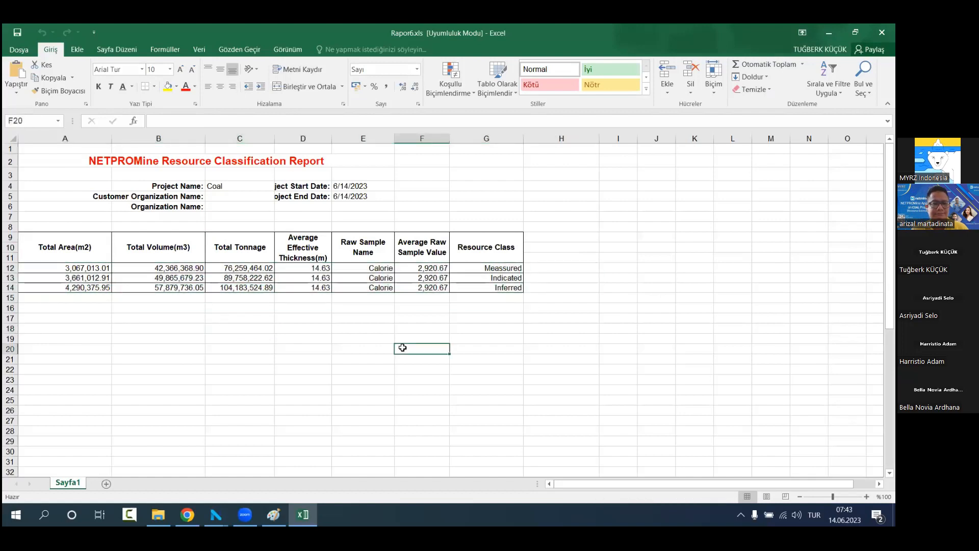
left_click_drag(249, 271, 247, 288)
left_click(242, 341)
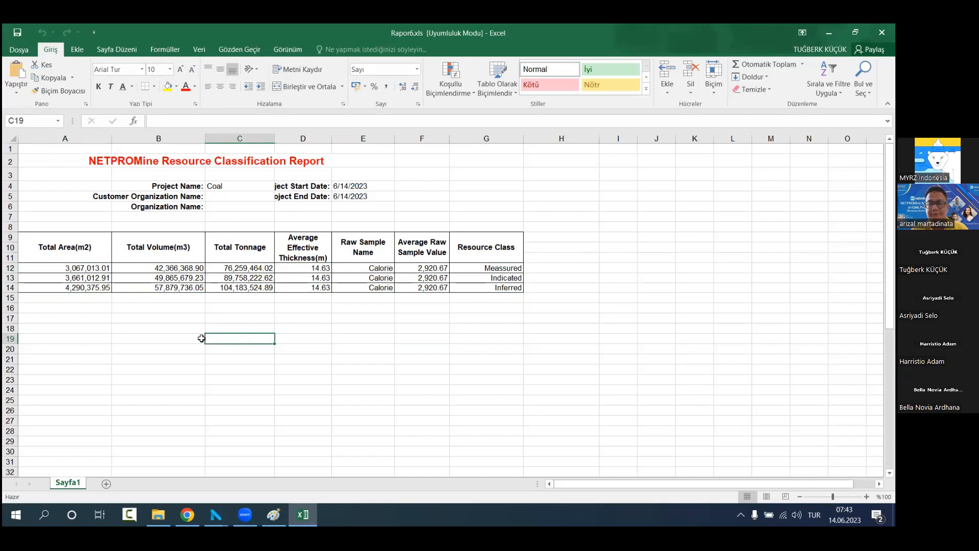
left_click(881, 32)
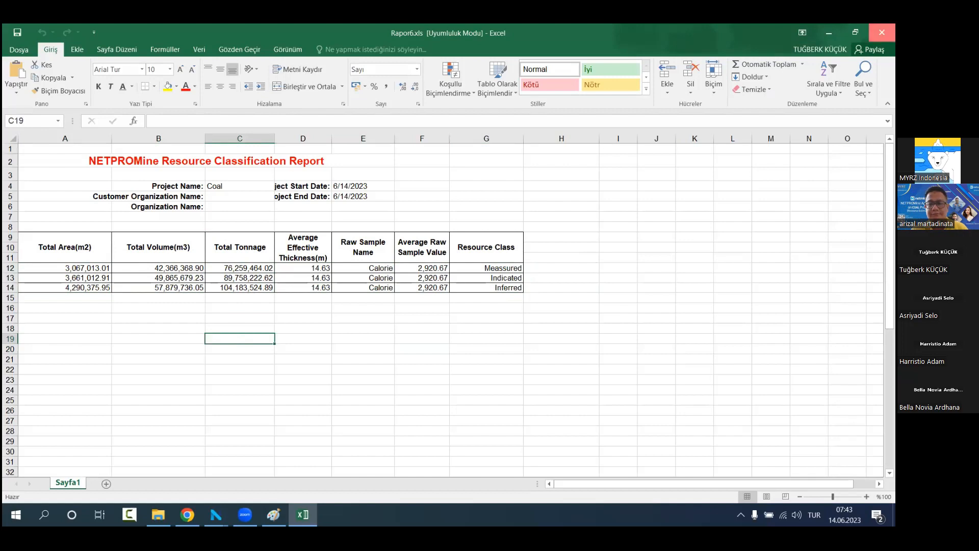
Step: Close the Resource Classification dialog and delete the newly generated Meassured, Indicated, Inferred and Voronoi layers
left_click(369, 126)
middle_click_drag(454, 296, 445, 314)
left_click_drag(447, 317, 531, 462)
scroll(51, 455, "down", 2)
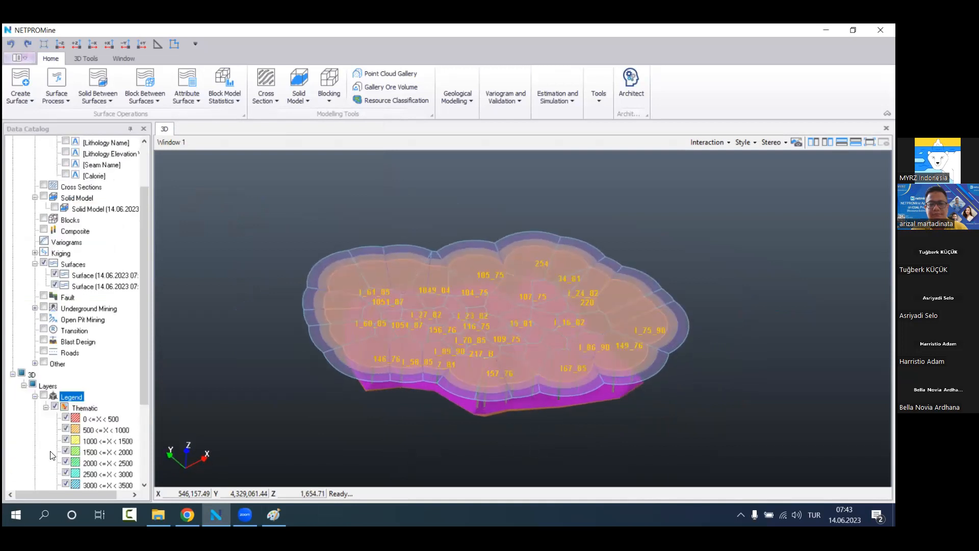
scroll(51, 456, "down", 2)
scroll(102, 415, "down", 2)
left_click_drag(113, 423, 98, 488)
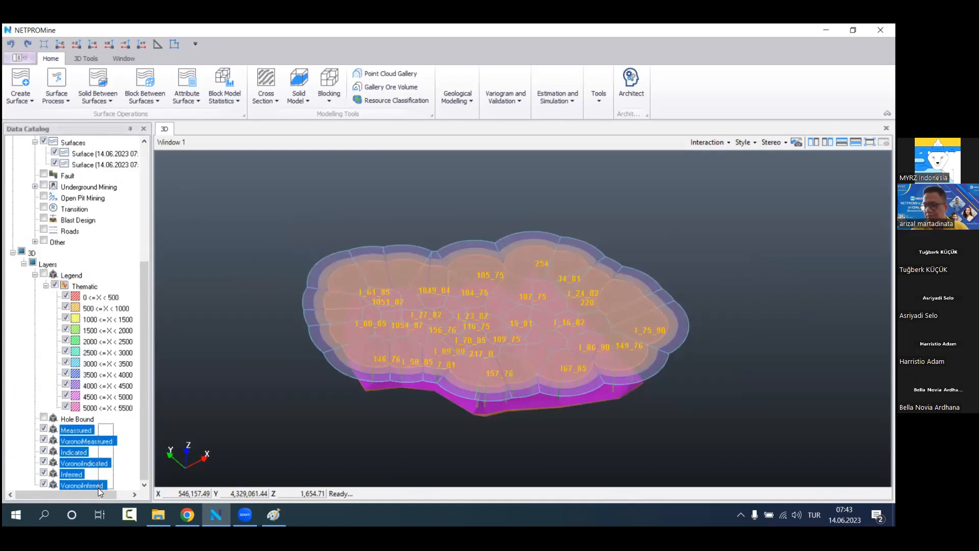
right_click(114, 426)
left_click(148, 474)
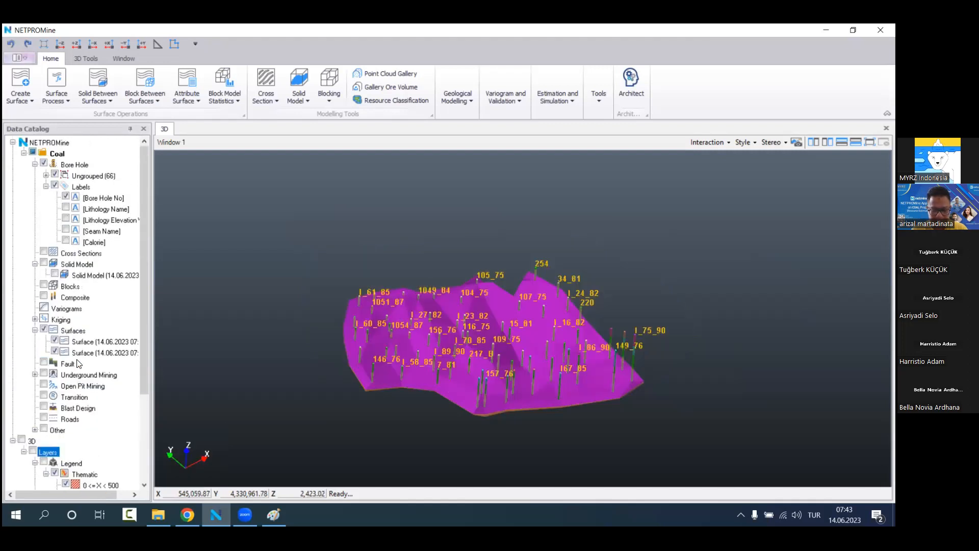
Step: Hide both seam surfaces so that only the boreholes are displayed
scroll(79, 363, "down", 4)
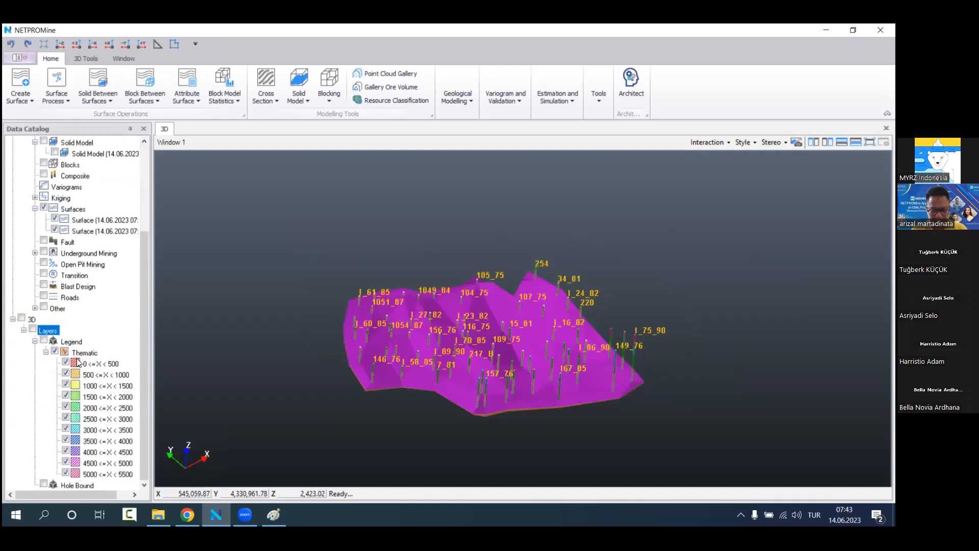
left_click(55, 218)
left_click(55, 229)
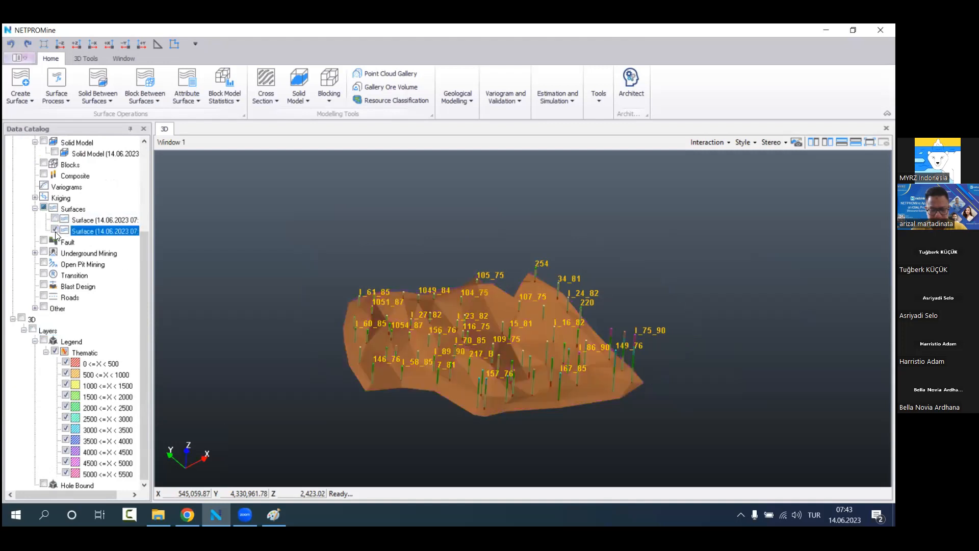
scroll(442, 353, "up", 5)
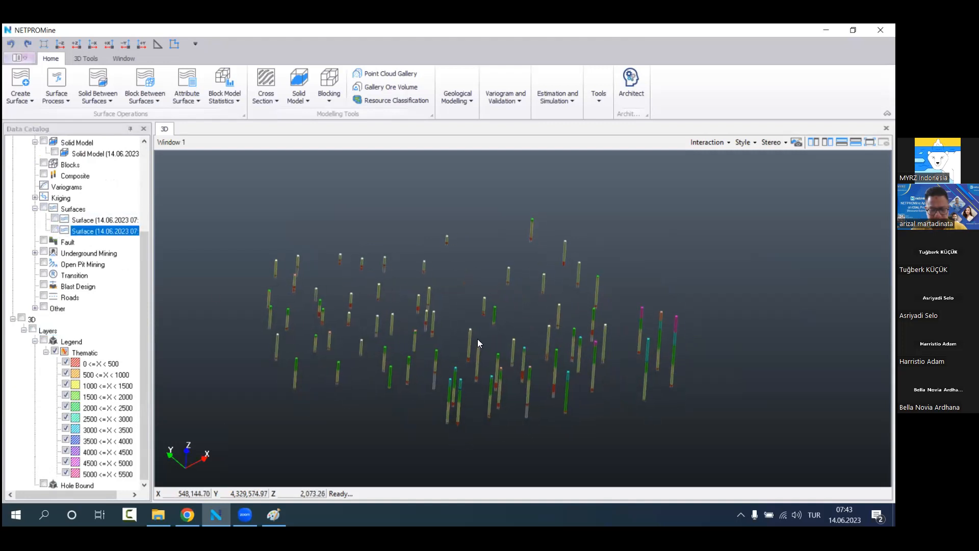
left_click_drag(468, 370, 455, 313)
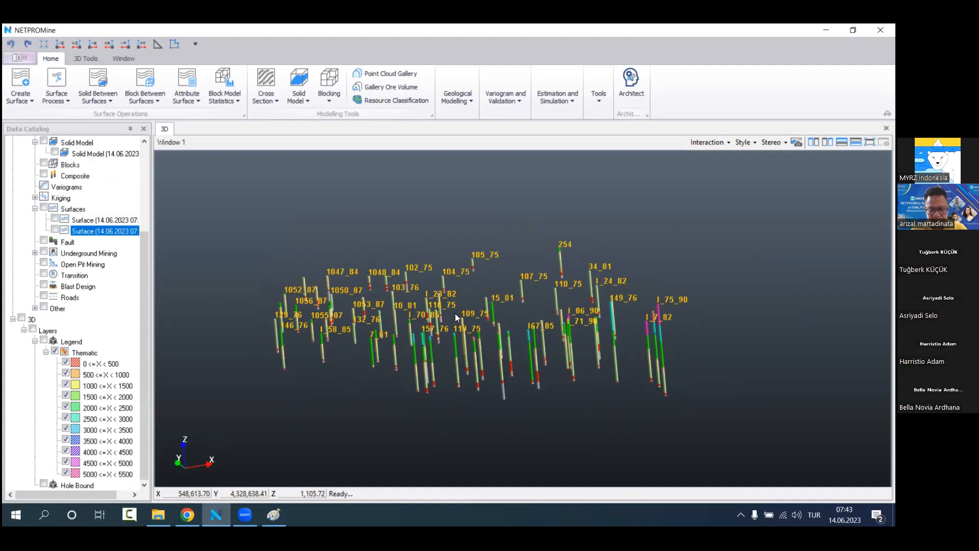
left_click(85, 61)
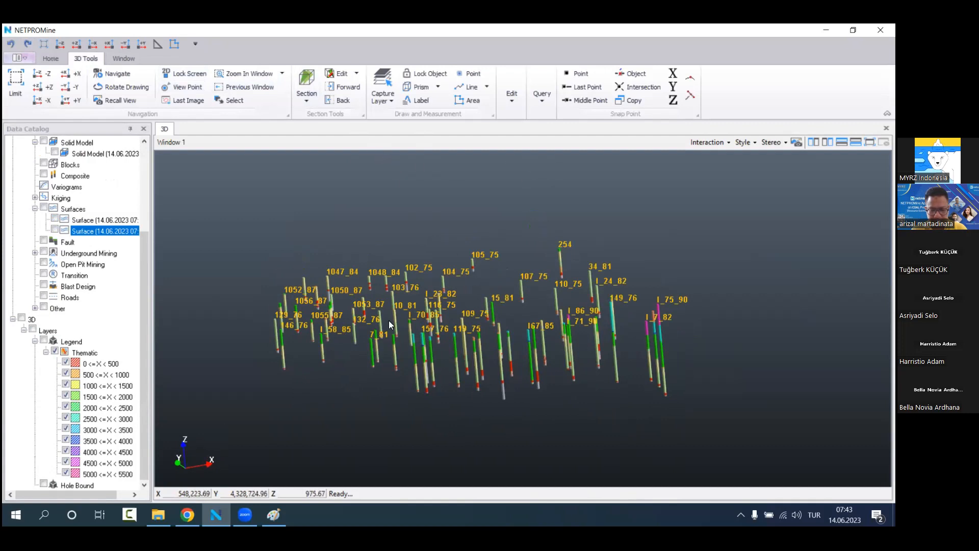
middle_click_drag(394, 309, 395, 307)
middle_click_drag(455, 317, 420, 328)
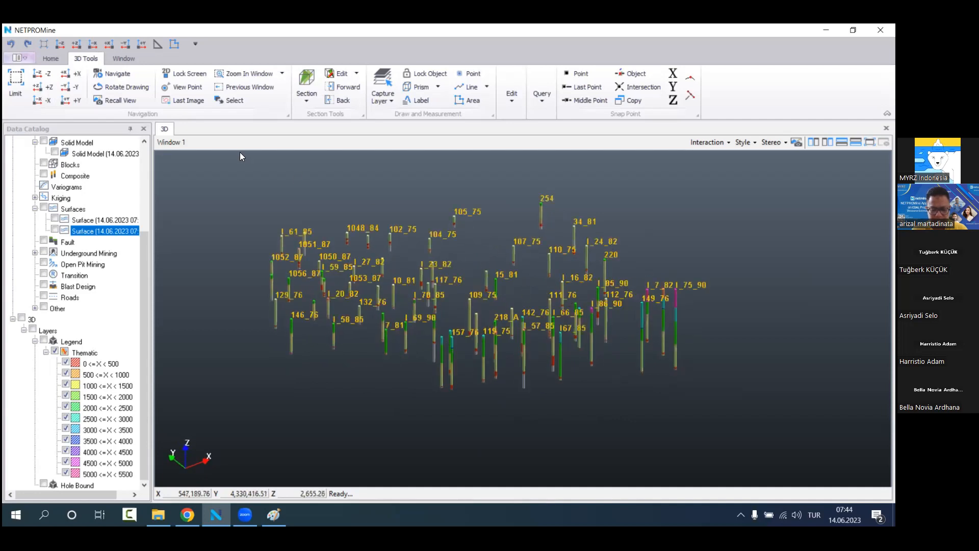
Step: Start the Lithology geological modelling tool with all bore hole groups and the Lithology data type
left_click(51, 58)
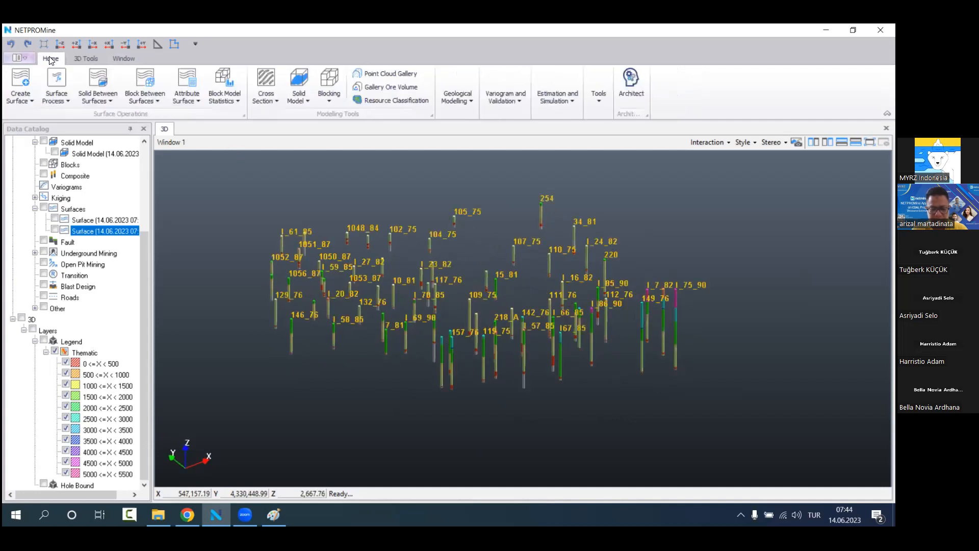
left_click(473, 106)
left_click(449, 140)
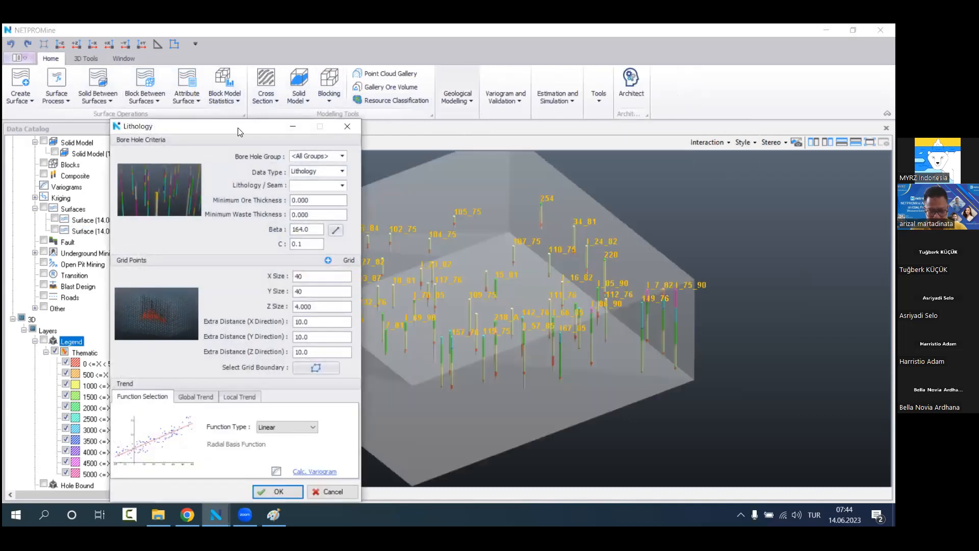
left_click_drag(238, 132, 289, 107)
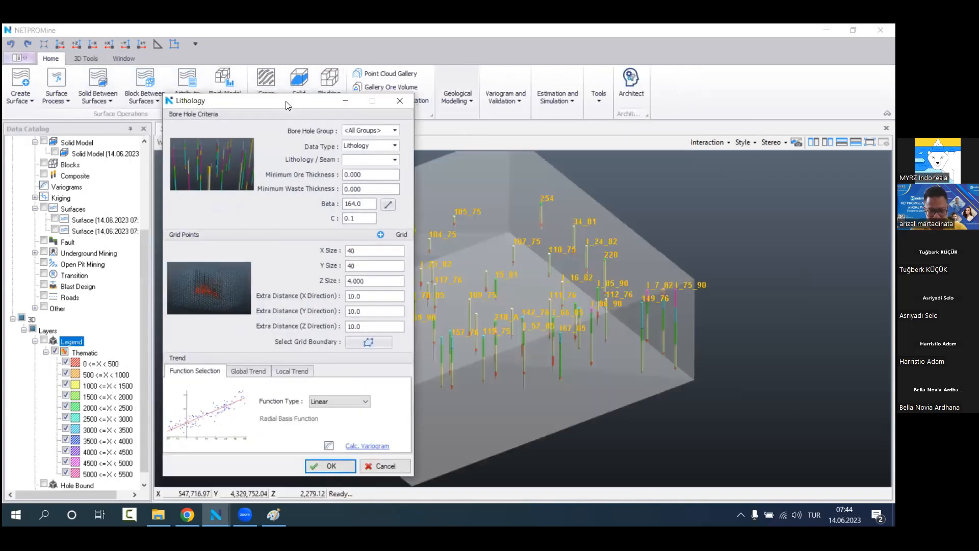
left_click(379, 129)
left_click(380, 142)
left_click(380, 174)
left_click(380, 150)
left_click(378, 157)
Step: Choose KM2 as the lithology to model and start the calculation with C at 0.1
left_click(396, 160)
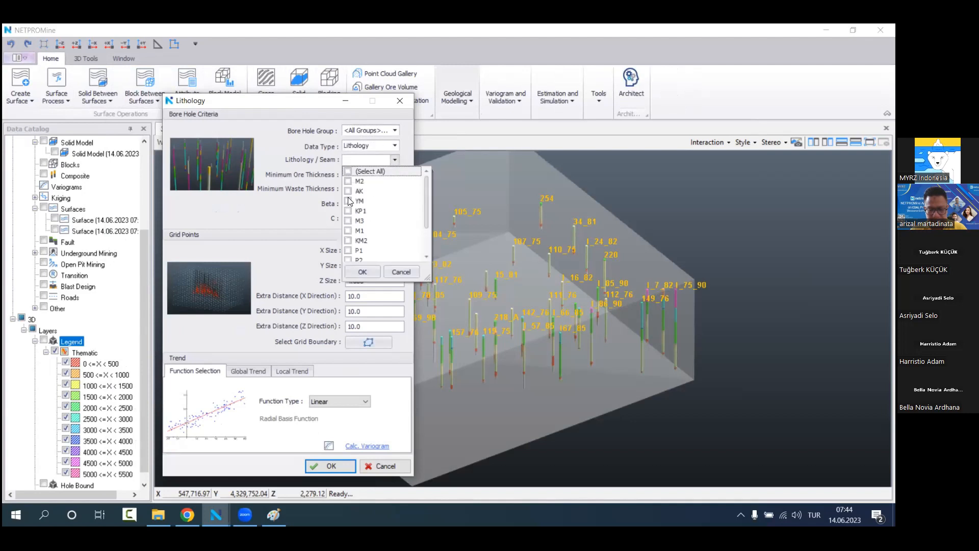
left_click(348, 241)
left_click(332, 214)
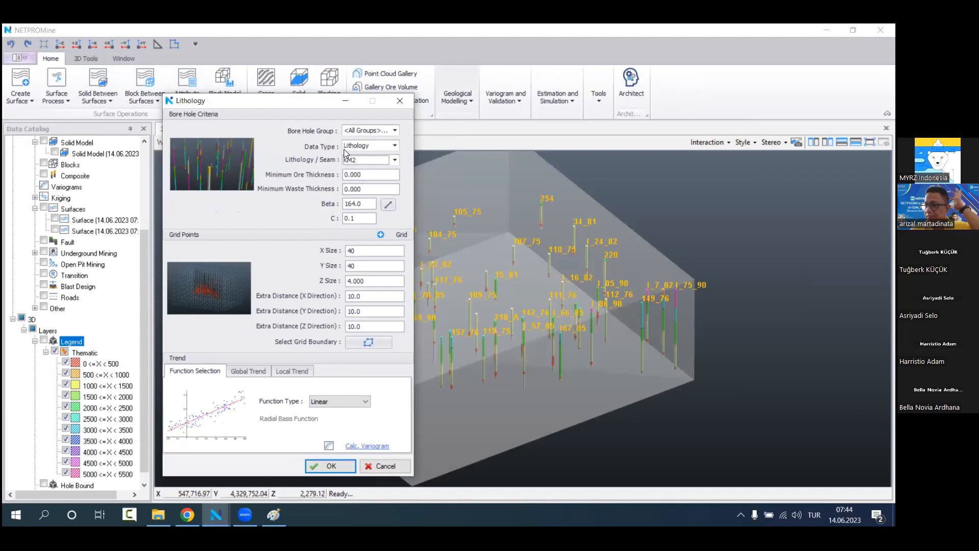
left_click(351, 217)
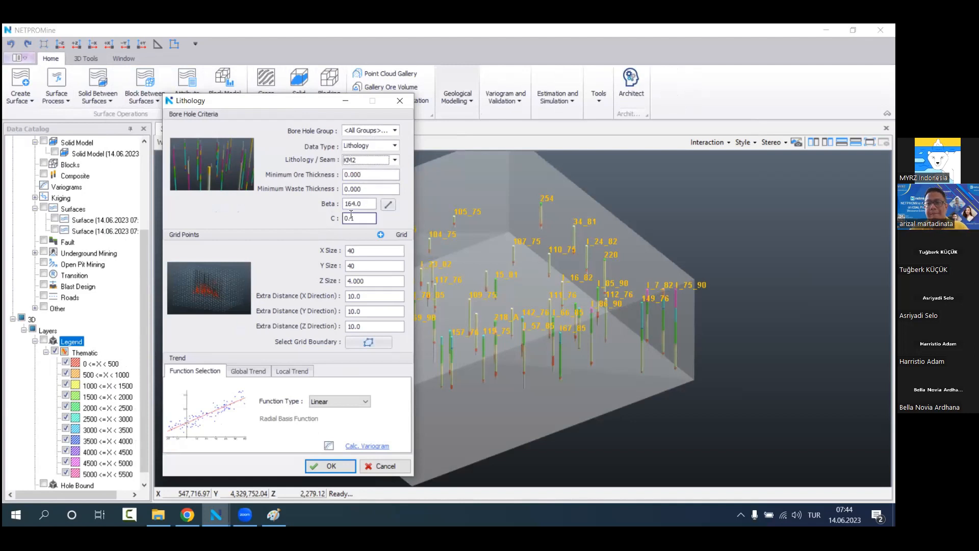
left_click(330, 465)
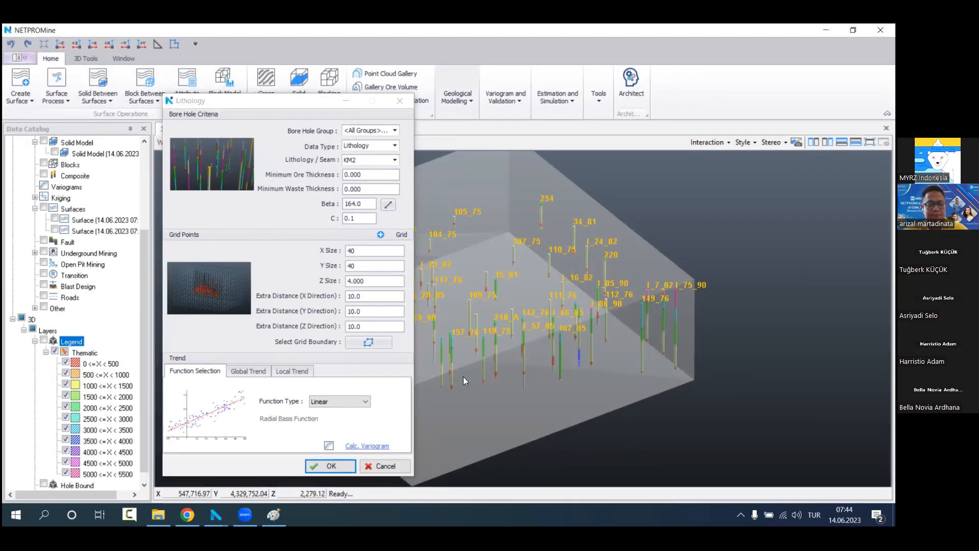
Step: Hide the Bore Hole data and inspect the distance point values along the holes
scroll(556, 317, "down", 1)
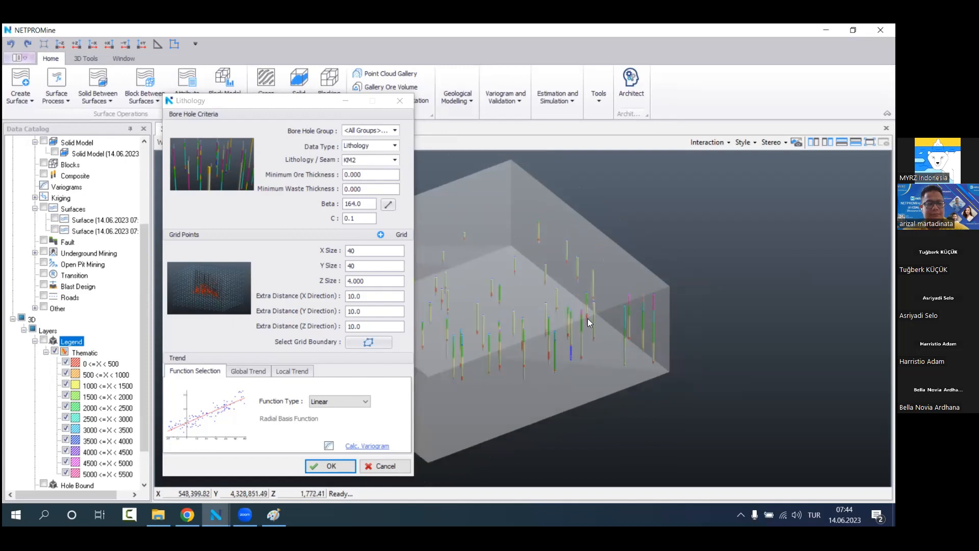
scroll(569, 318, "up", 1)
scroll(41, 268, "up", 4)
left_click(45, 164)
left_click(44, 165)
scroll(600, 332, "up", 1)
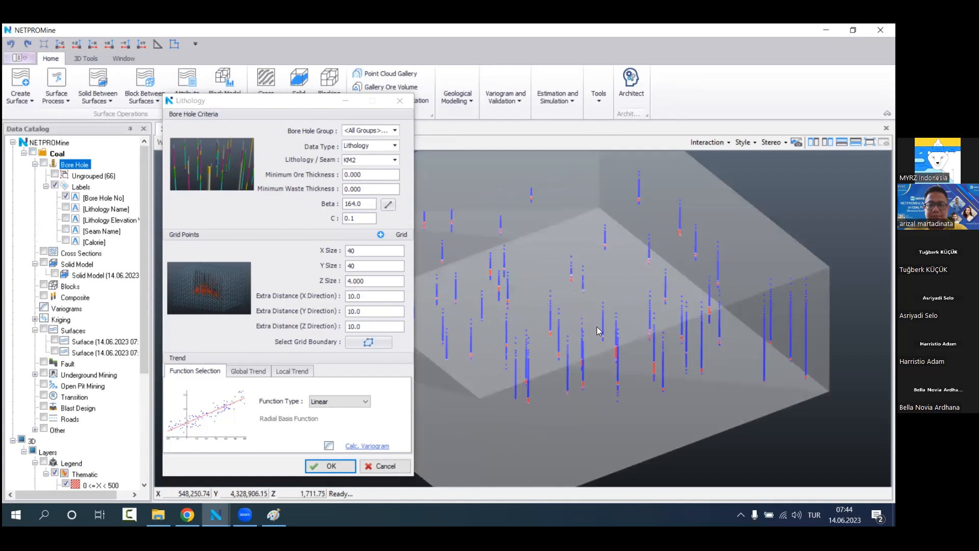
scroll(576, 290, "up", 2)
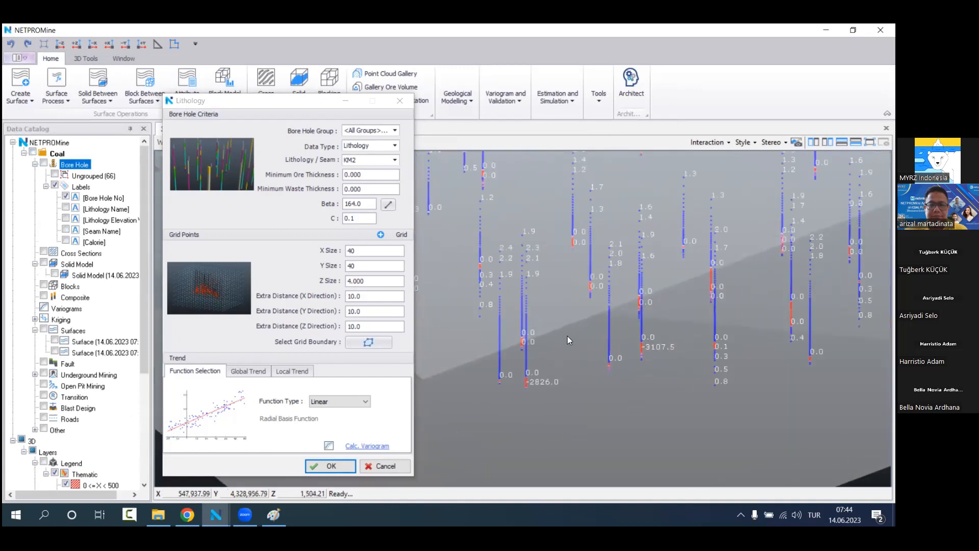
scroll(567, 335, "up", 2)
Step: Hide the Grid, Distance Points (0) and Distance Points (+) layers so that only Distance Points (-) stay displayed
scroll(82, 411, "down", 5)
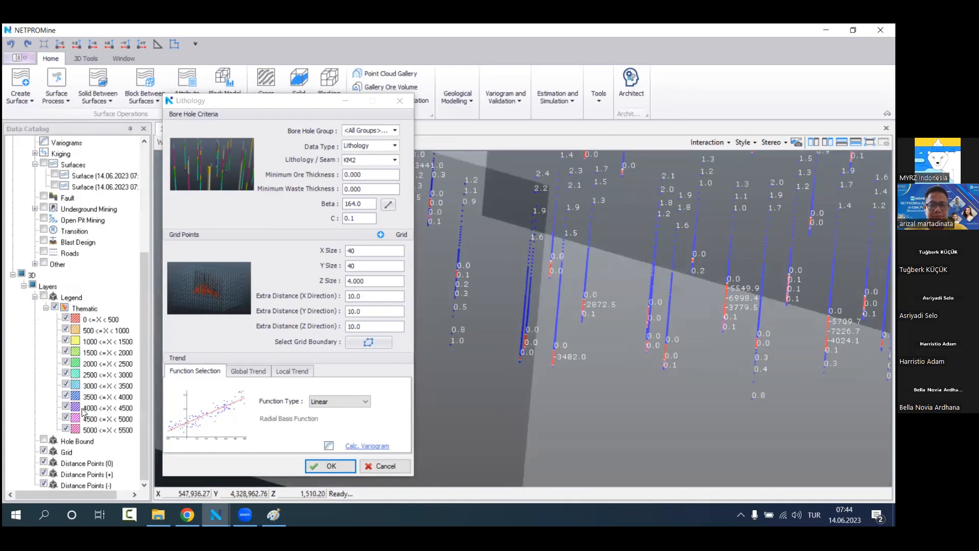
left_click(44, 452)
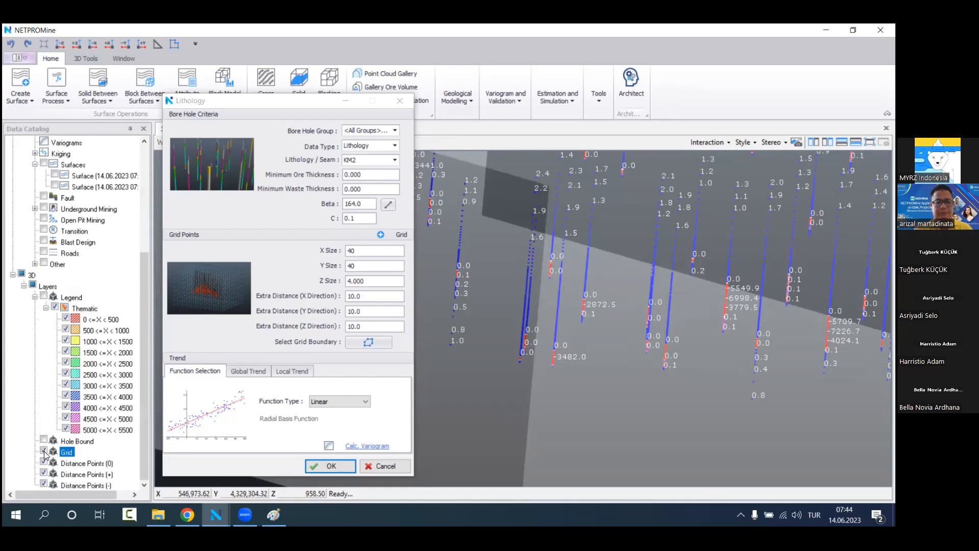
left_click(43, 451)
left_click(43, 463)
left_click(43, 474)
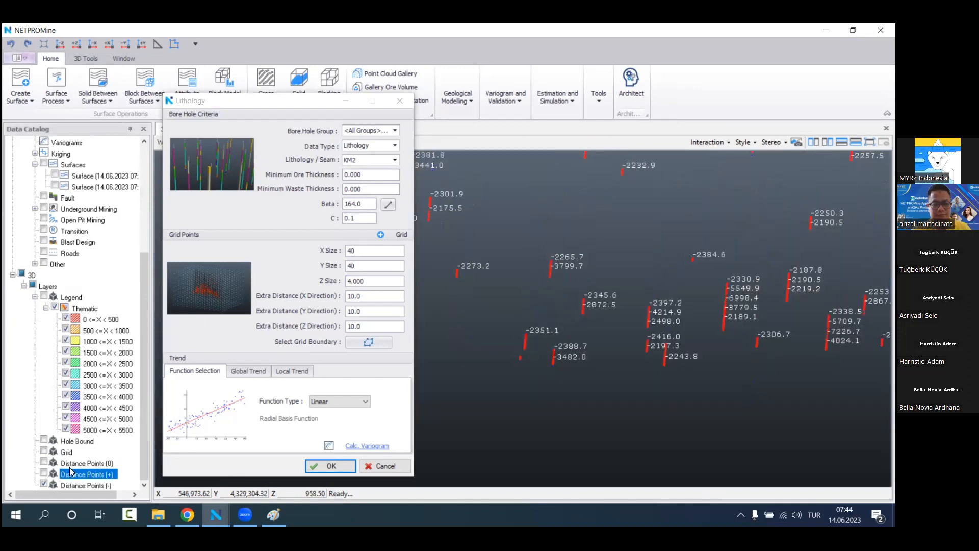
scroll(593, 386, "down", 4)
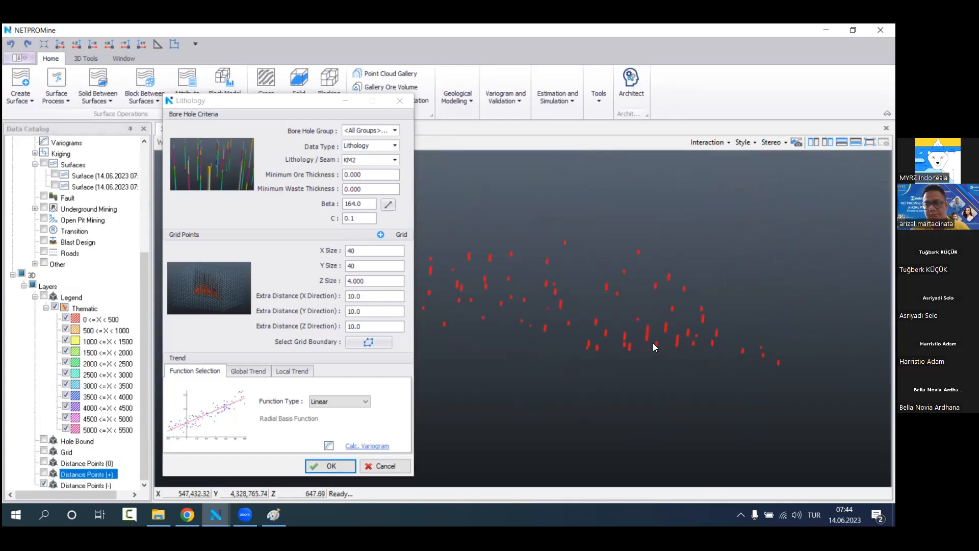
left_click(113, 486)
Step: Show the Grid layer around the negative distance points and examine how the points lie inside it
left_click_drag(526, 335, 635, 343)
left_click_drag(596, 315, 615, 324)
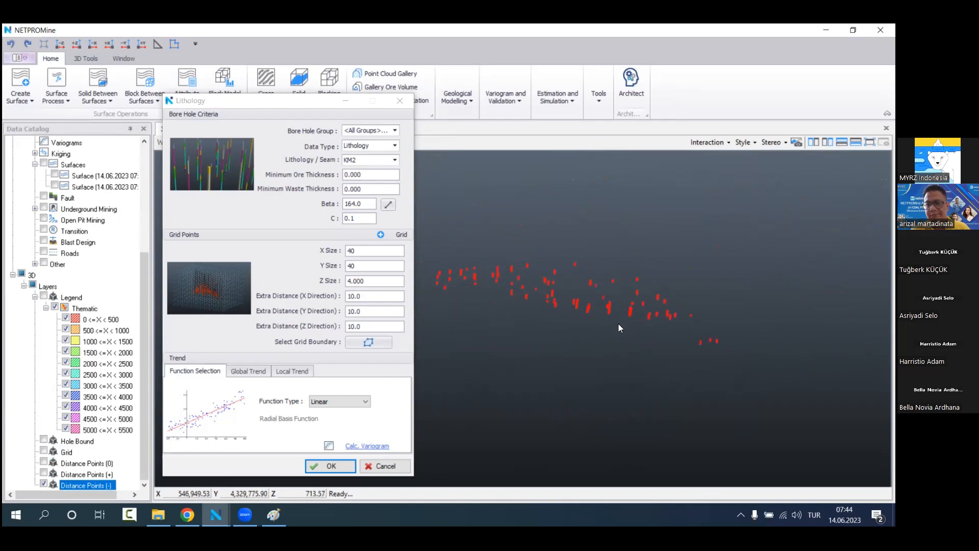
left_click_drag(635, 367, 616, 376)
left_click_drag(512, 381, 549, 321)
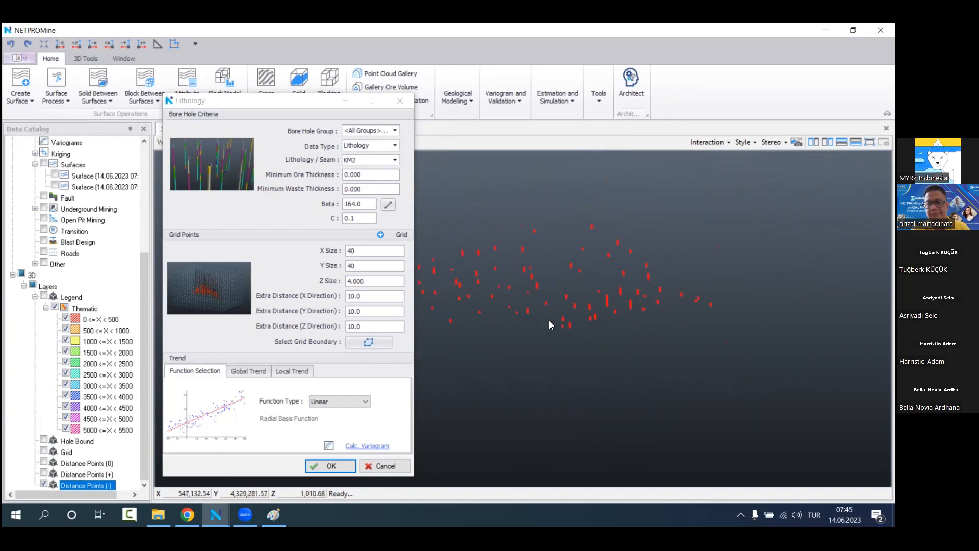
left_click(44, 451)
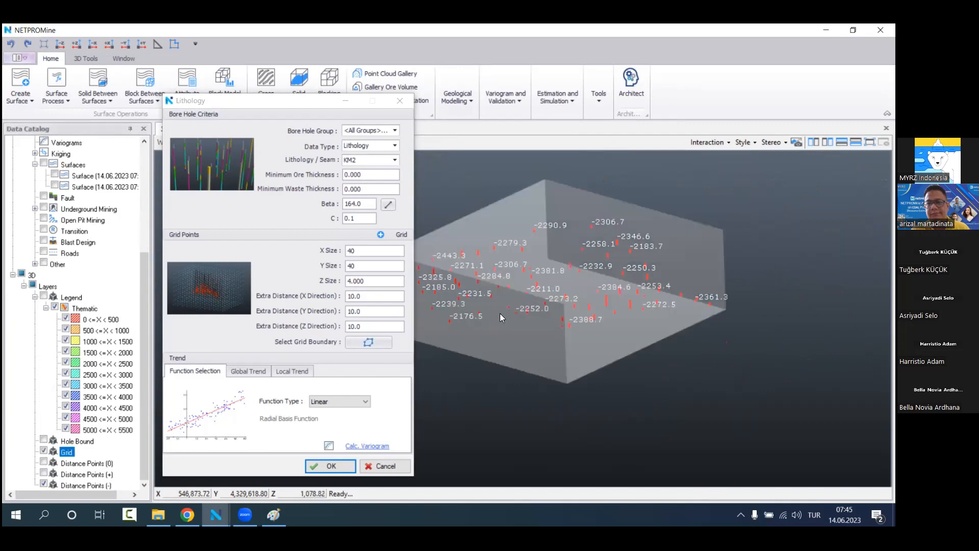
left_click_drag(564, 301, 525, 322)
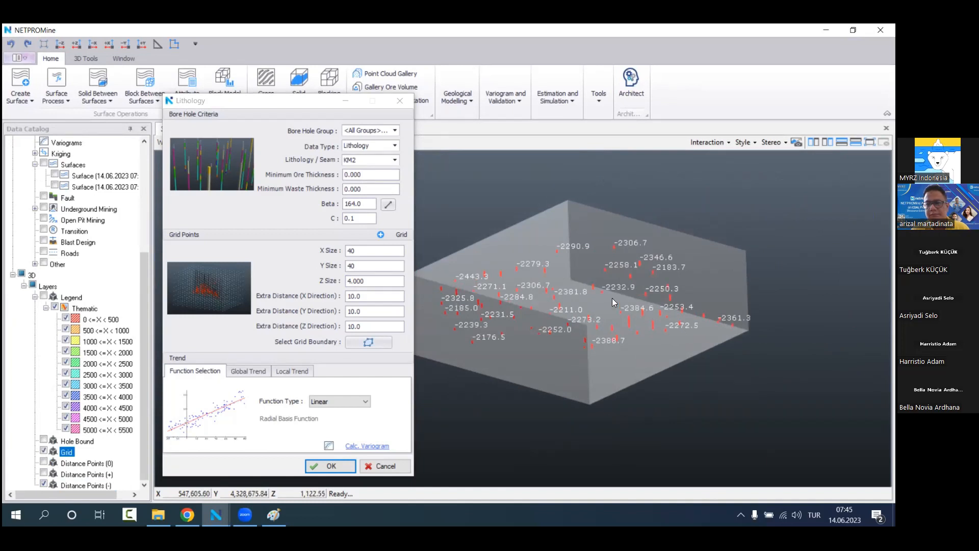
left_click_drag(576, 354, 573, 312)
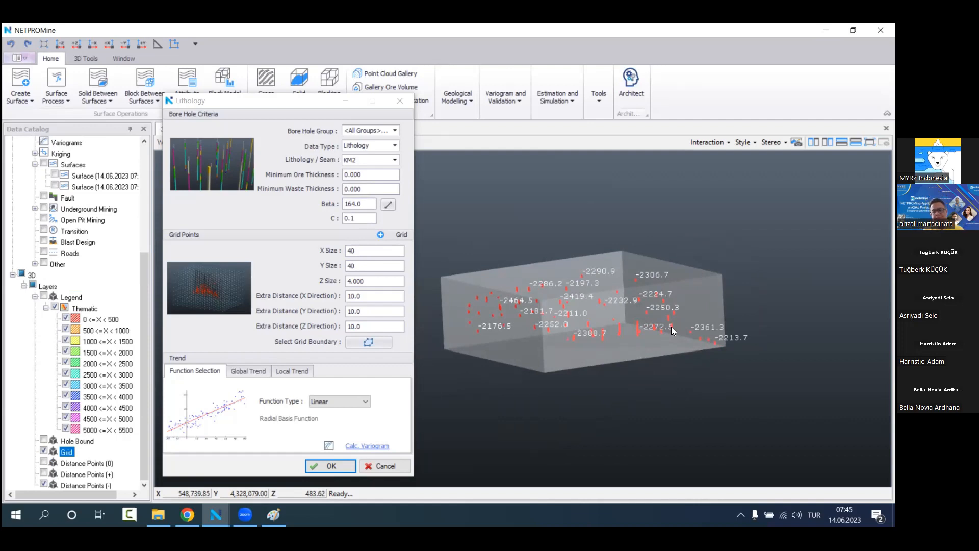
Step: Switch to Paint and delete the old borehole sketch from the canvas
left_click(273, 514)
left_click(81, 64)
mouse_move(91, 131)
left_mouse_down()
mouse_move(156, 206)
mouse_move(260, 270)
mouse_move(421, 300)
left_mouse_up()
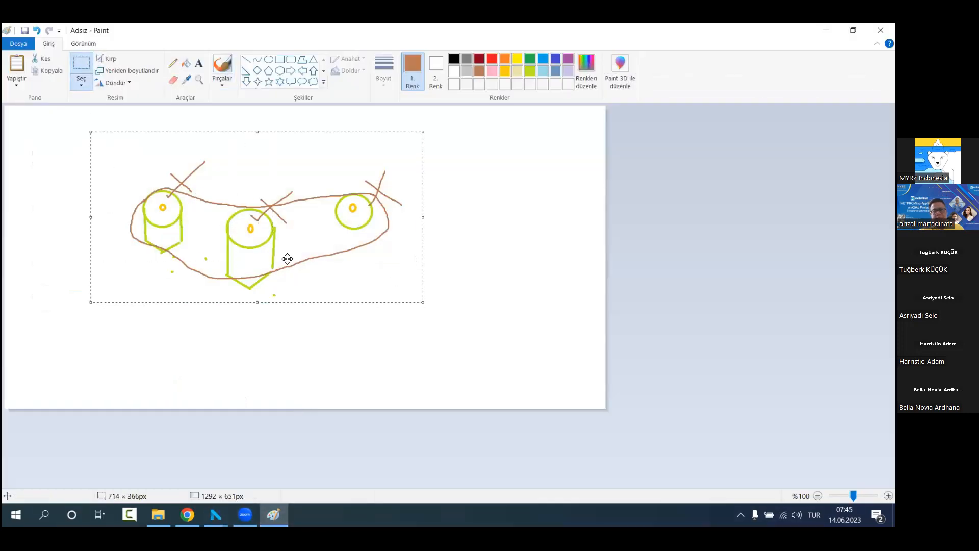
left_click(285, 324)
left_click_drag(109, 131, 447, 325)
key("Delete")
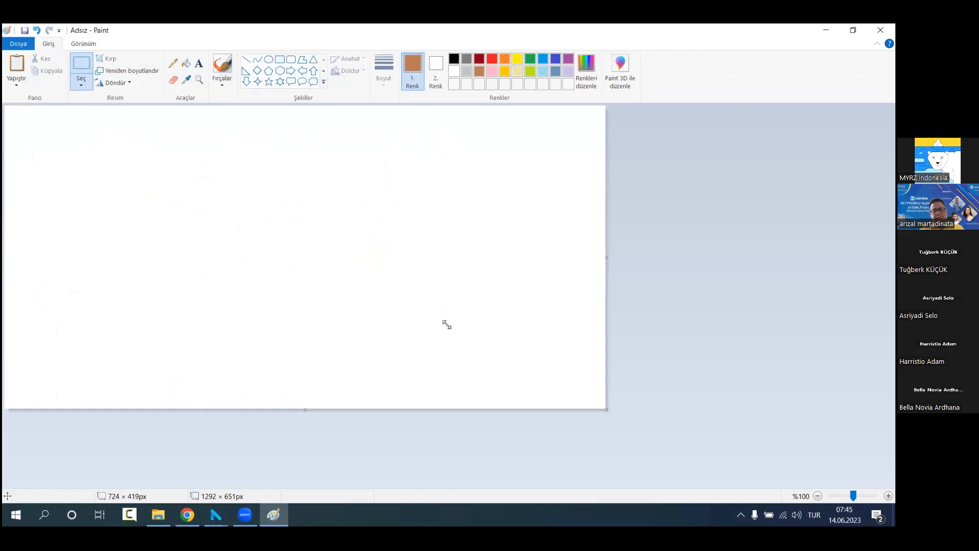
Step: Draw three brown circles in a row across the canvas as borehole collars
left_click(222, 65)
left_click(268, 59)
left_click_drag(138, 195, 169, 223)
left_click_drag(309, 196, 344, 232)
mouse_move(498, 195)
left_mouse_down()
mouse_move(537, 236)
mouse_move(516, 215)
left_mouse_up()
left_click(368, 195)
Step: Draw yellow borehole walls below the middle circle, with sample points inside and values such as -1 and -2 beside them
left_click(221, 65)
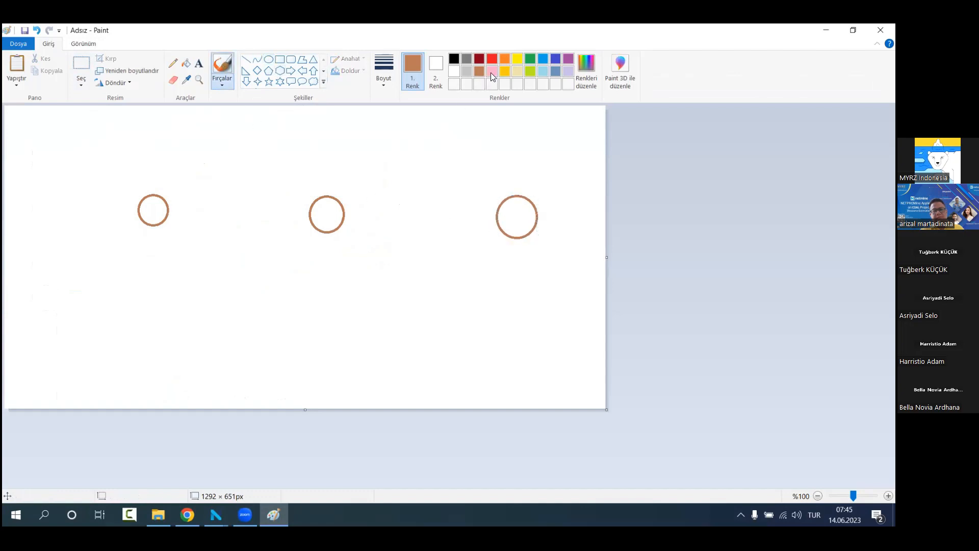
left_click(505, 71)
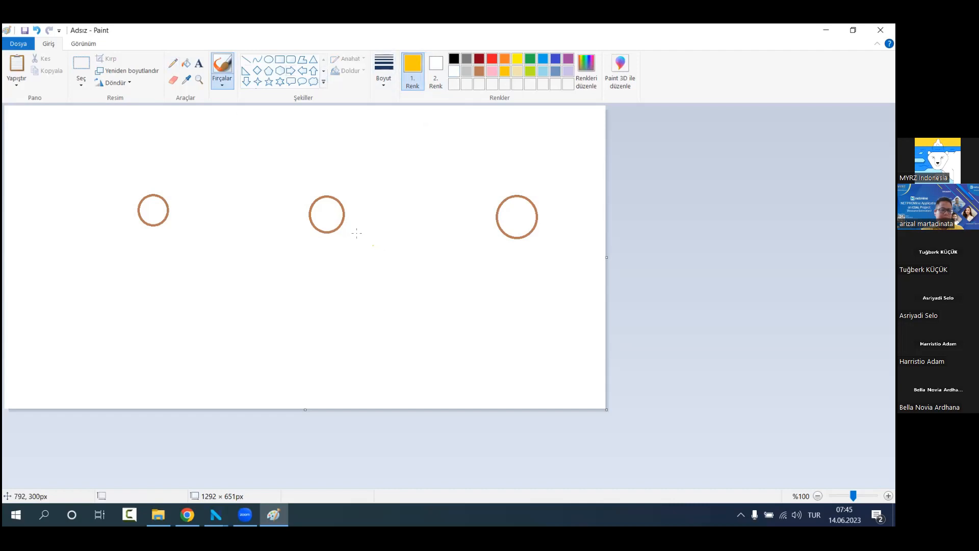
left_click_drag(343, 214, 341, 318)
left_click_drag(308, 257, 312, 320)
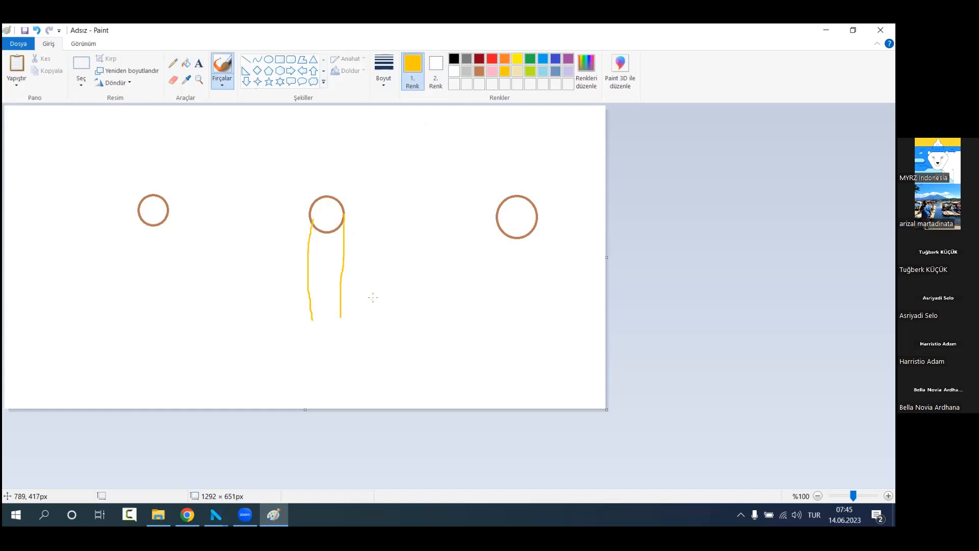
left_click_drag(358, 277, 373, 278)
left_click_drag(398, 267, 403, 329)
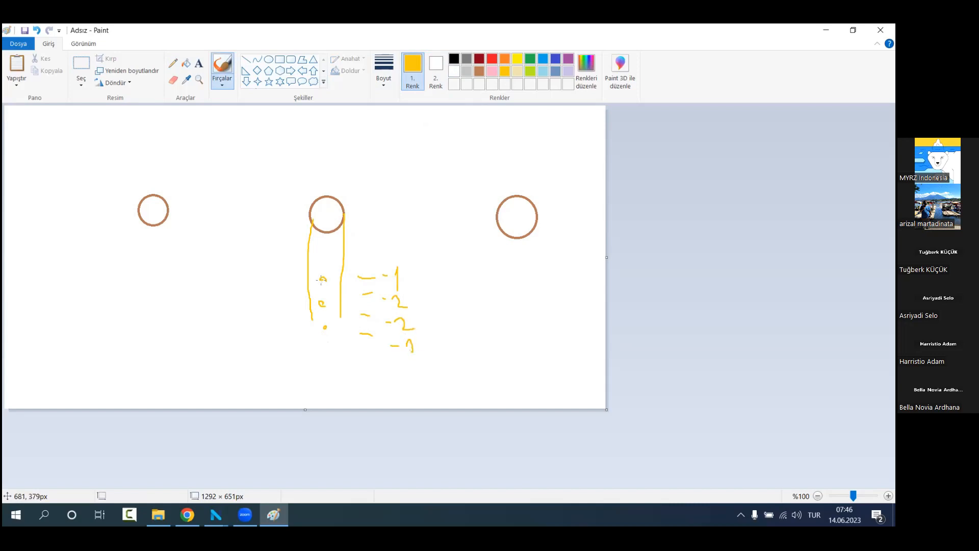
Step: Draw yellow borehole outlines below the two outer circles
left_click_drag(140, 209, 140, 277)
left_click_drag(168, 217, 161, 331)
left_click_drag(131, 289, 140, 348)
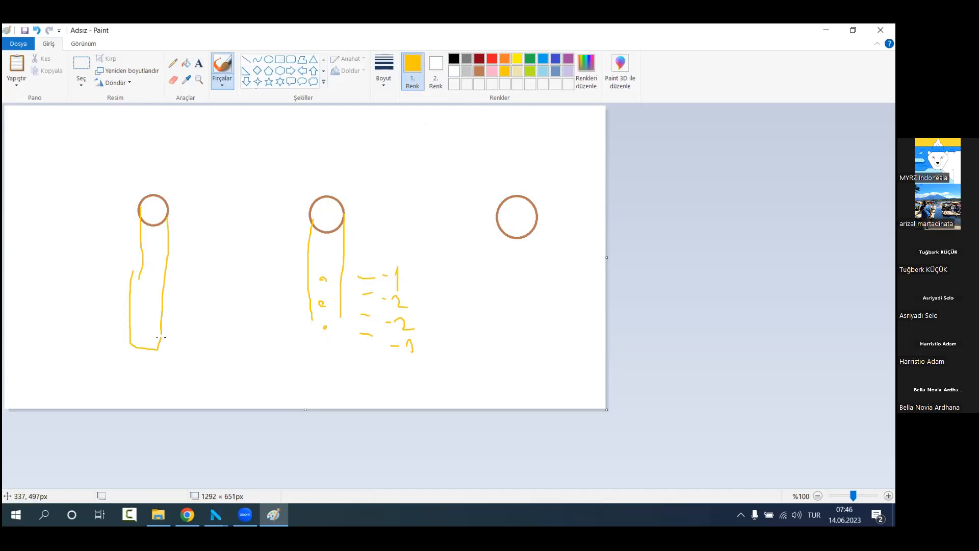
left_click_drag(493, 272, 503, 312)
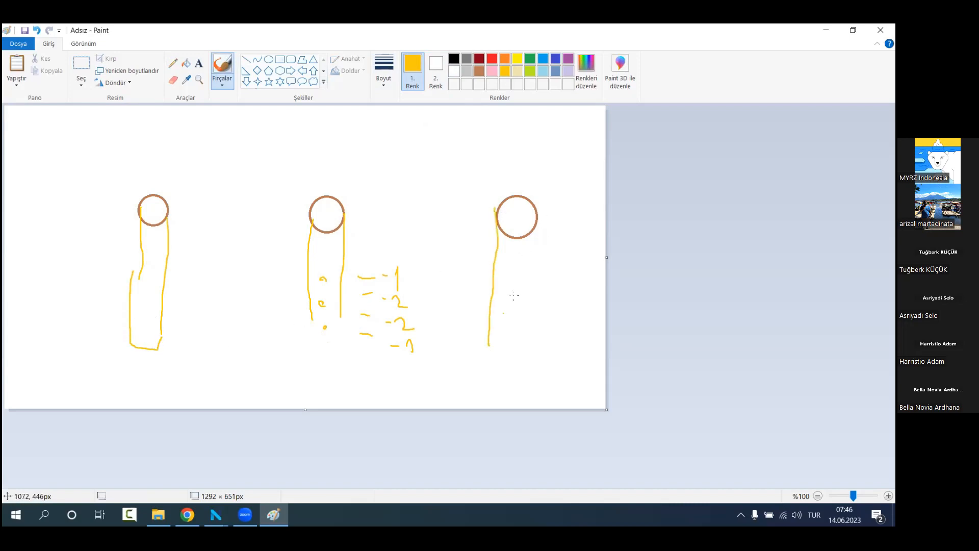
mouse_move(538, 230)
left_mouse_down()
mouse_move(527, 297)
mouse_move(530, 347)
mouse_move(539, 352)
left_mouse_up()
Step: Frame the lower part of each of the three boreholes with a brown rectangle and add short blue dashes inside
left_click(480, 72)
left_click(279, 60)
left_click_drag(311, 267, 340, 351)
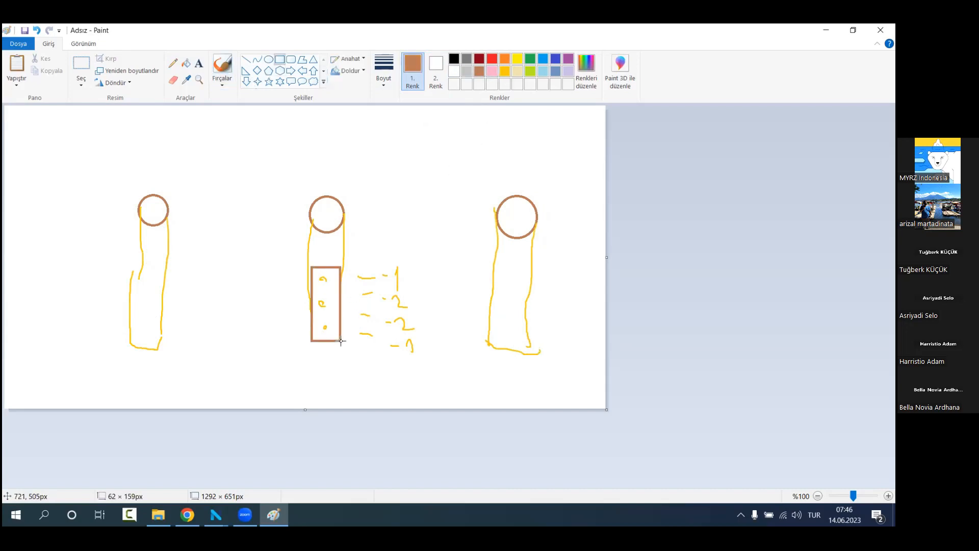
left_click_drag(133, 259, 173, 351)
left_click_drag(484, 272, 530, 359)
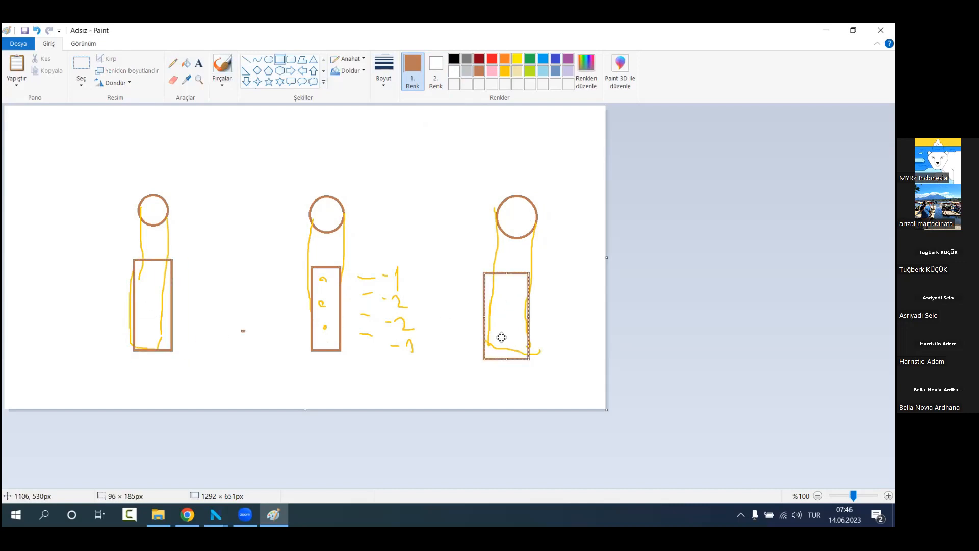
left_click(222, 65)
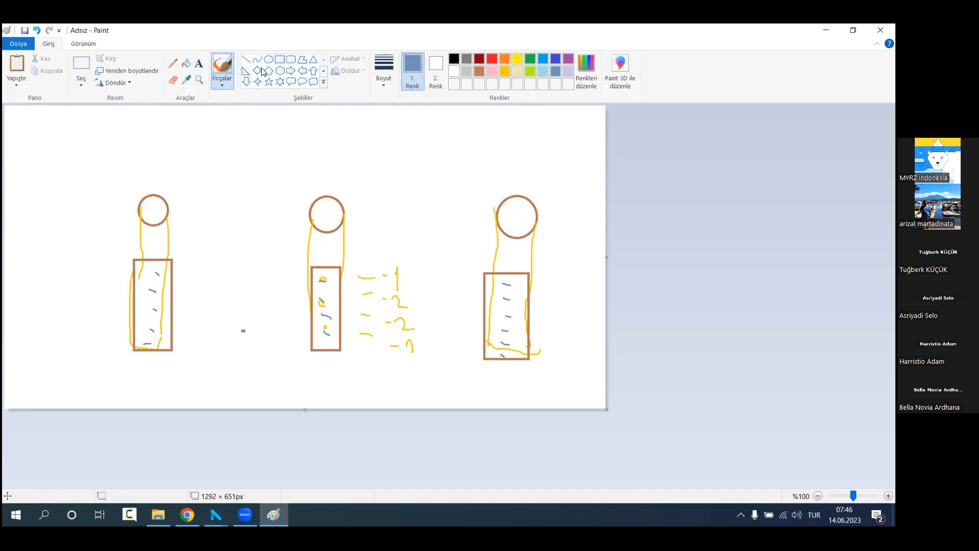
Step: Draw a large box in perspective around the three boreholes with straight blue lines
left_click(246, 60)
left_click_drag(27, 212, 193, 127)
mouse_move(555, 286)
left_mouse_down()
mouse_move(628, 175)
mouse_move(612, 156)
mouse_move(553, 177)
mouse_move(577, 146)
mouse_move(543, 280)
mouse_move(532, 260)
mouse_move(560, 246)
mouse_move(497, 259)
left_mouse_up()
left_click_drag(580, 128, 594, 138)
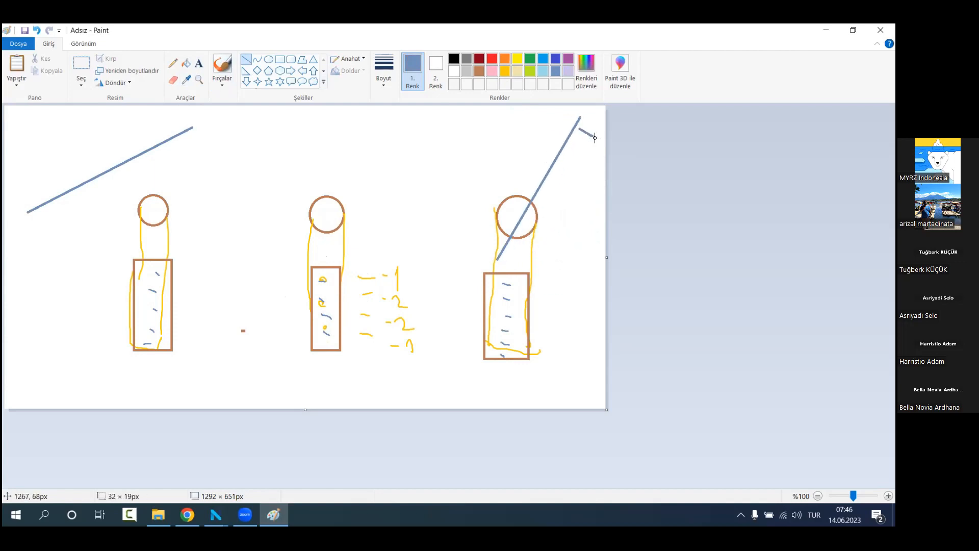
left_click_drag(192, 125, 580, 118)
left_click_drag(29, 211, 497, 260)
left_click_drag(28, 211, 44, 404)
left_click_drag(580, 120, 579, 352)
left_click_drag(497, 261, 500, 377)
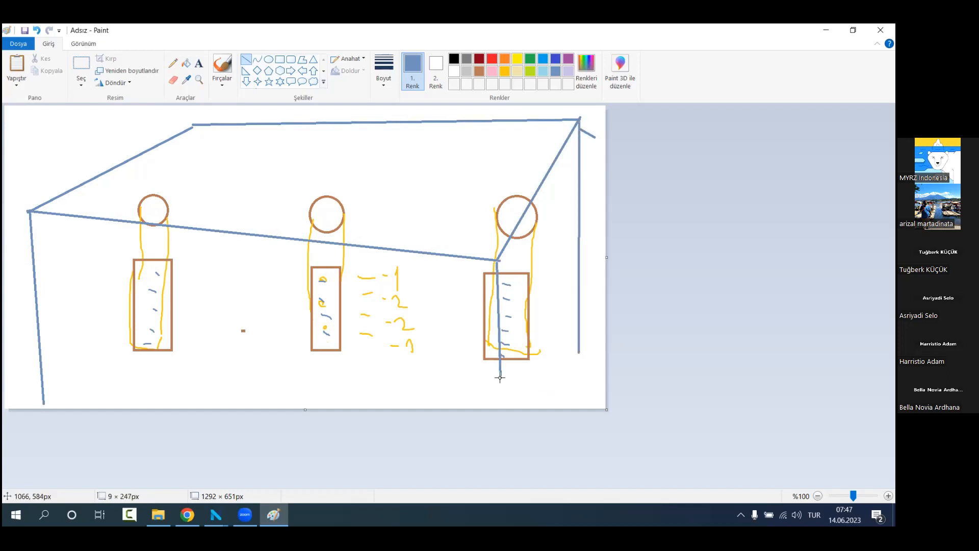
Step: Sketch rows of blue dashes linking the three brown rectangles
left_click(222, 65)
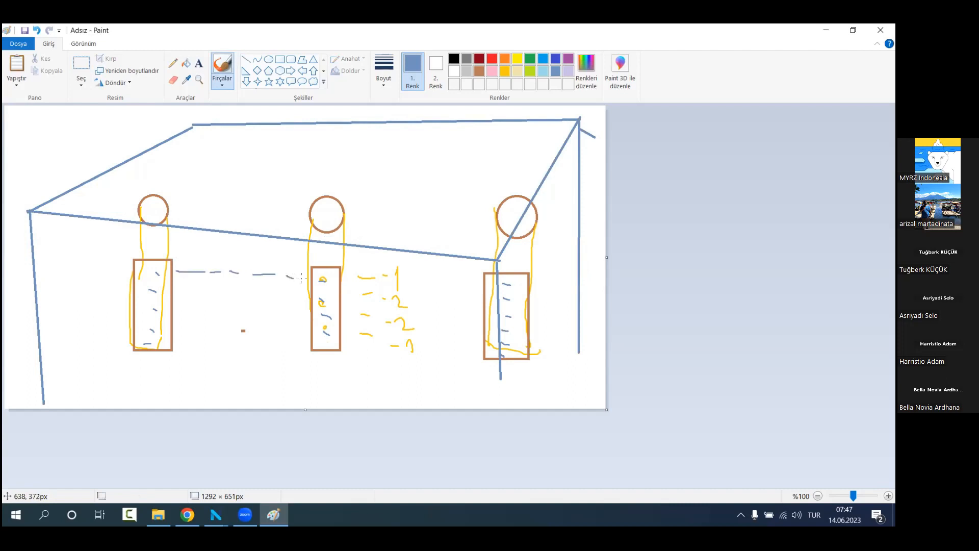
left_click_drag(181, 291, 206, 291)
left_click_drag(183, 337, 209, 345)
left_click_drag(247, 351, 266, 352)
left_click_drag(347, 280, 350, 284)
left_click_drag(361, 291, 377, 293)
left_click_drag(386, 295, 439, 288)
left_click_drag(451, 289, 473, 286)
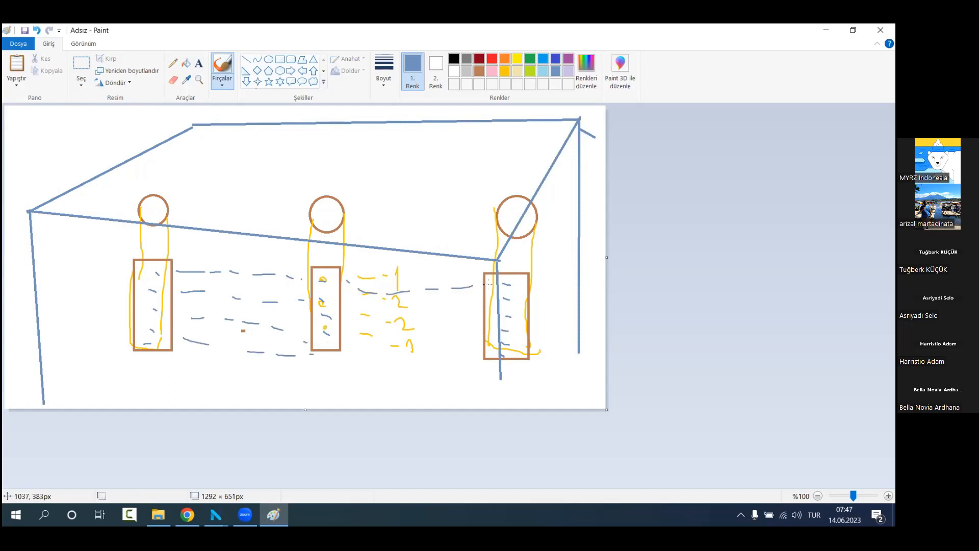
left_click_drag(347, 299, 363, 305)
left_click_drag(373, 307, 435, 306)
left_click_drag(440, 307, 456, 306)
left_click_drag(462, 307, 478, 306)
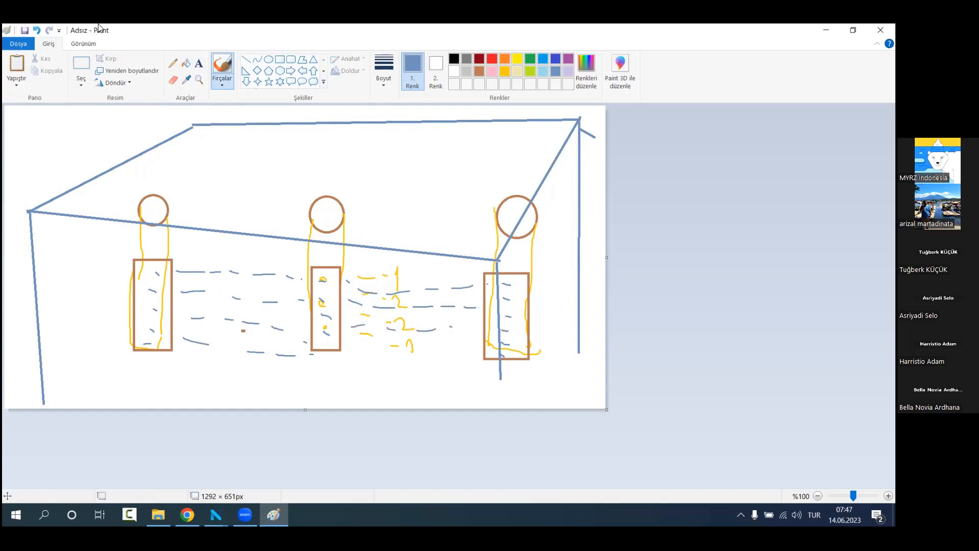
Step: Undo the blue dashes drawn between the boreholes
left_click(37, 30)
left_click(37, 29)
left_click(36, 30)
left_click(36, 30)
left_click(37, 30)
left_click(37, 30)
left_click(37, 29)
left_click(37, 29)
left_click(36, 30)
left_click(37, 29)
left_click(37, 30)
left_click(37, 30)
left_click(37, 30)
left_click(37, 29)
left_click(36, 29)
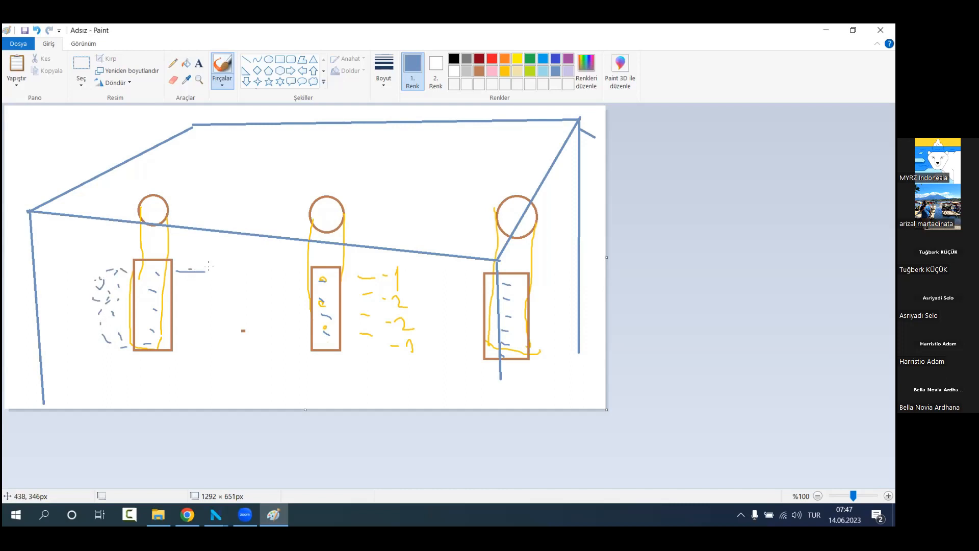
Step: Add short blue strokes beside the rectangles and draw a rounded blue outline around each of the three
left_click_drag(186, 282, 199, 294)
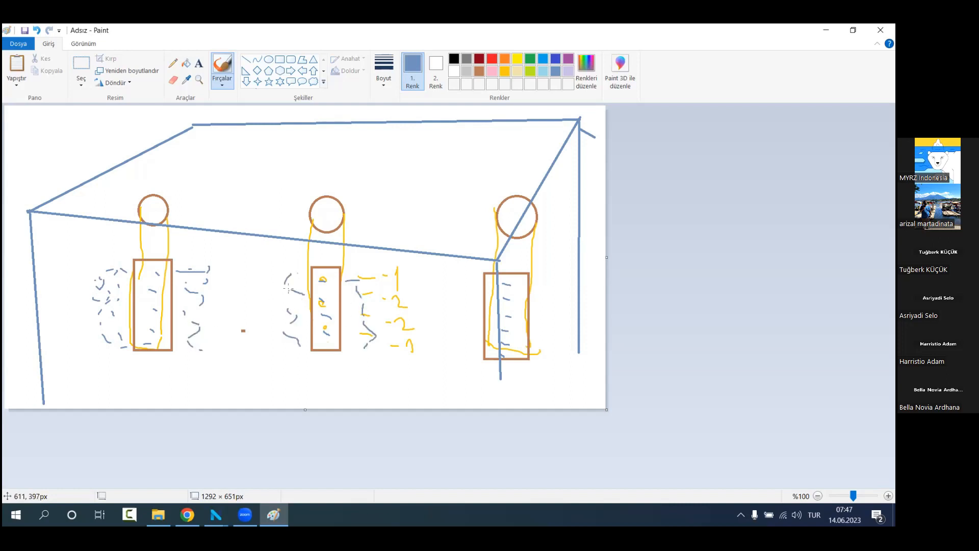
left_click_drag(366, 350, 266, 322)
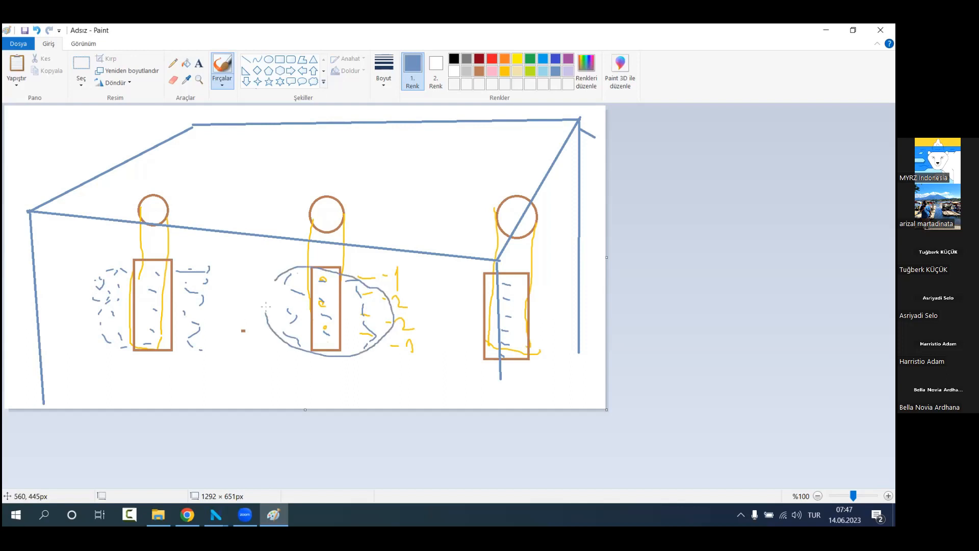
left_click_drag(196, 270, 131, 261)
left_click_drag(112, 345, 215, 297)
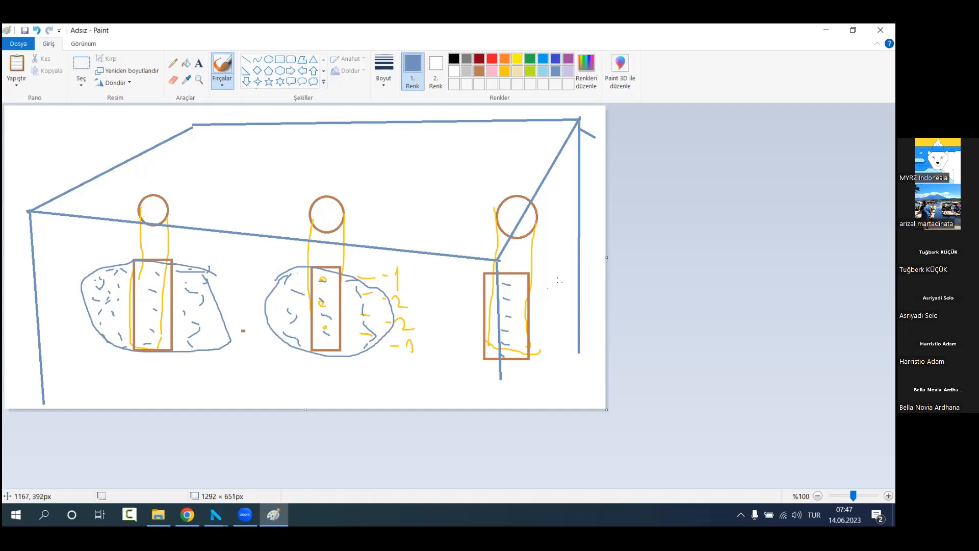
mouse_move(468, 273)
left_mouse_down()
mouse_move(483, 352)
mouse_move(567, 301)
left_mouse_up()
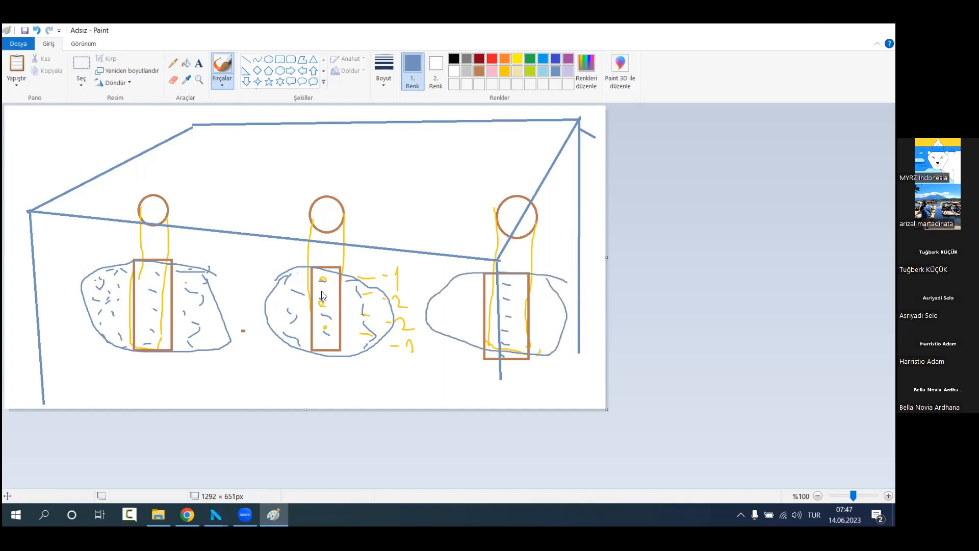
Step: Switch to NETPROMine, close the Lithology settings and run Produce Model
key("alt+Tab")
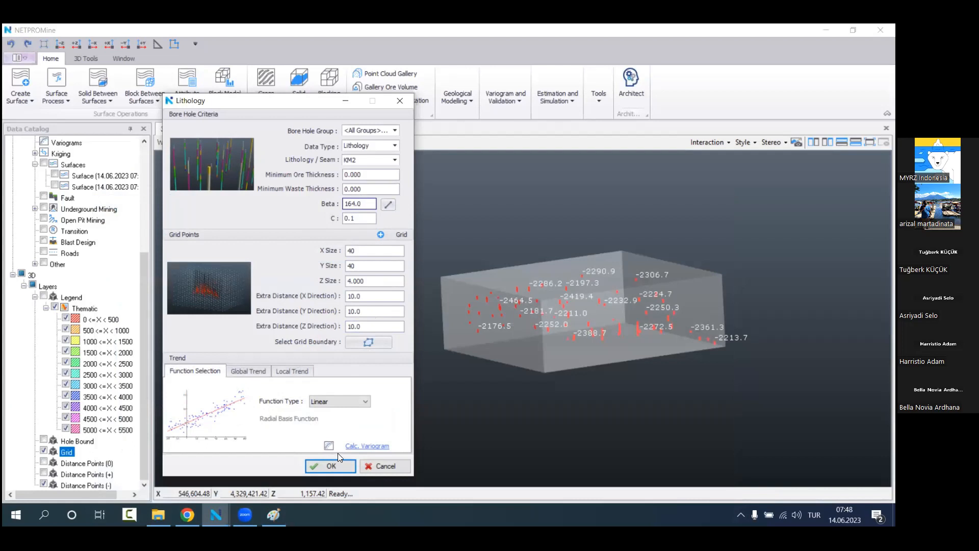
left_click(400, 101)
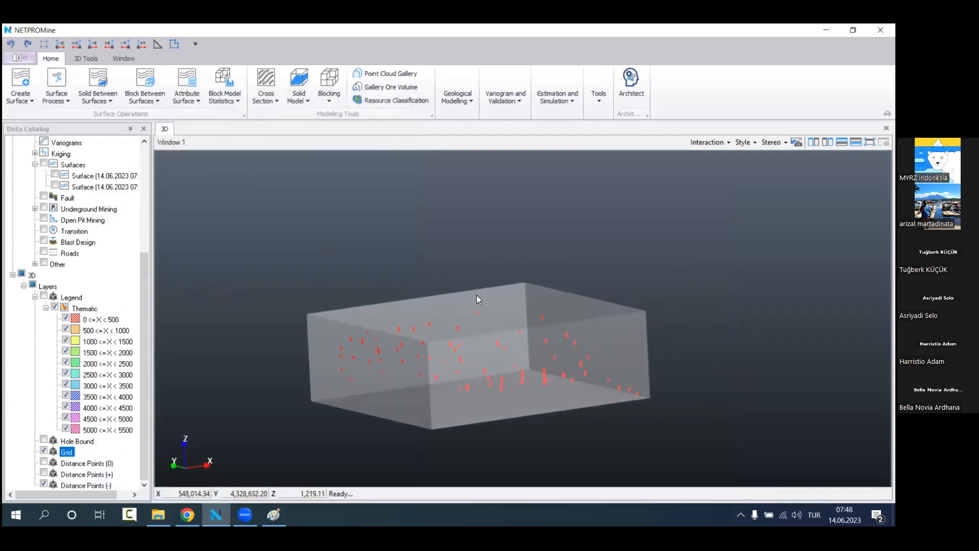
left_click(464, 103)
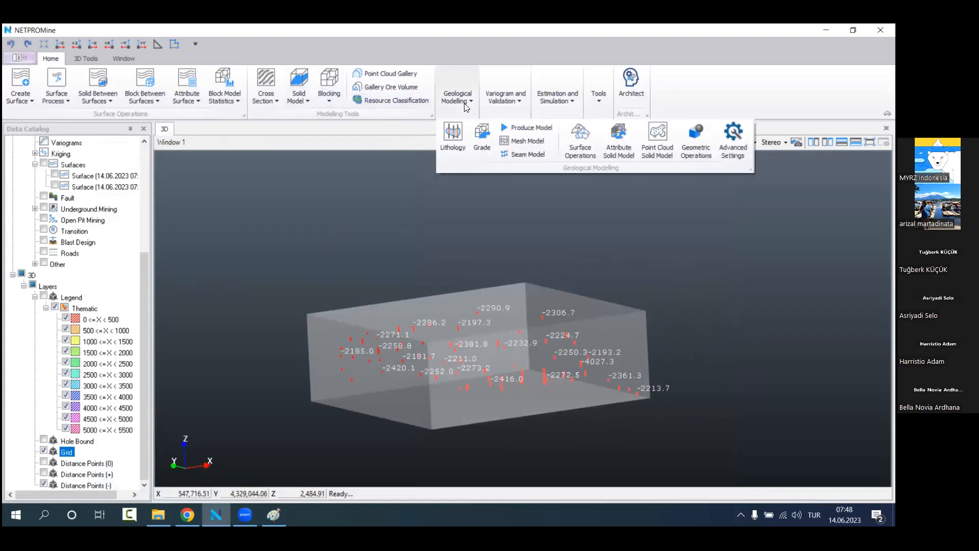
left_click(523, 130)
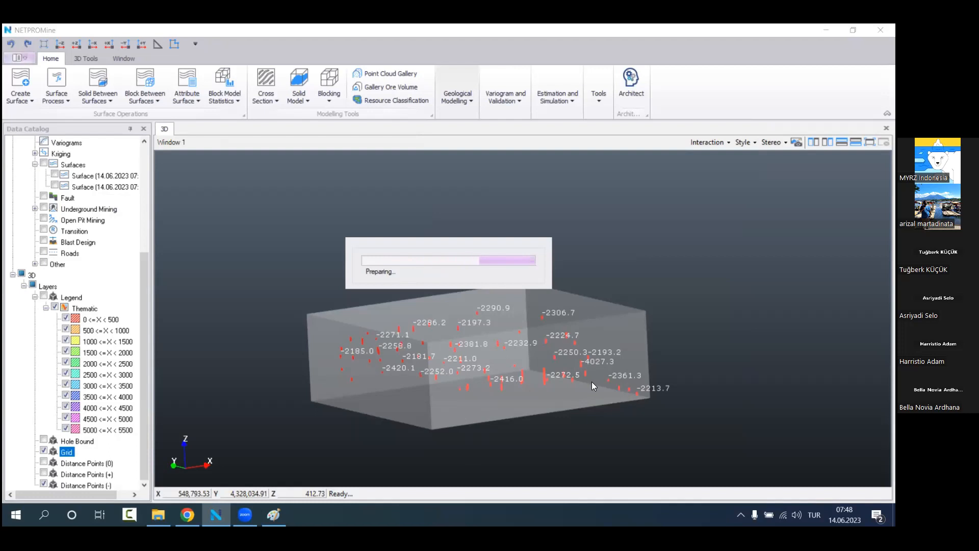
Step: Switch to Paint and connect the three rounded outlines with blue dashes, keeping the sketch open
left_click(273, 514)
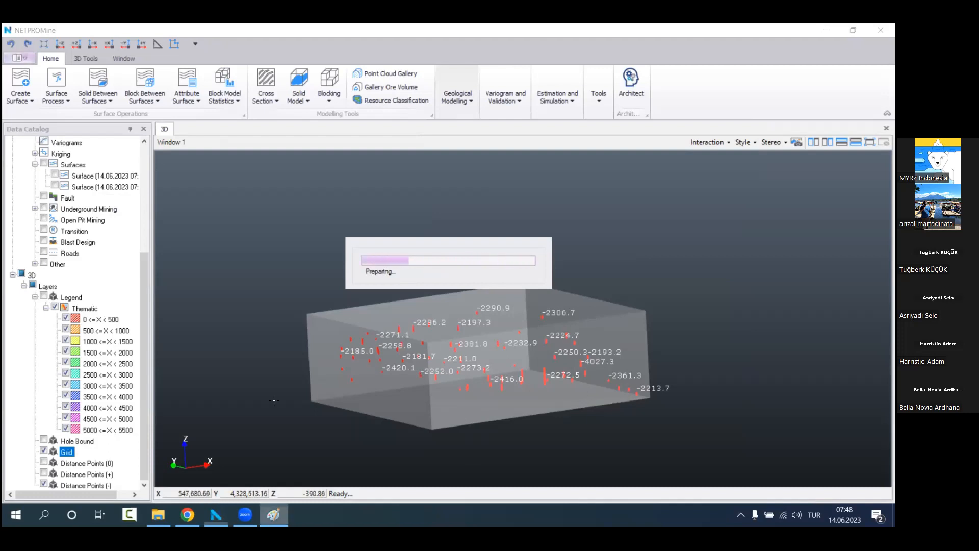
mouse_move(206, 284)
left_mouse_down()
mouse_move(278, 273)
mouse_move(257, 293)
left_mouse_up()
left_click_drag(262, 292, 271, 290)
left_click_drag(224, 316, 263, 314)
left_click_drag(247, 346, 355, 364)
left_click_drag(247, 335, 261, 335)
left_click_drag(368, 356, 457, 355)
left_click_drag(480, 353, 504, 356)
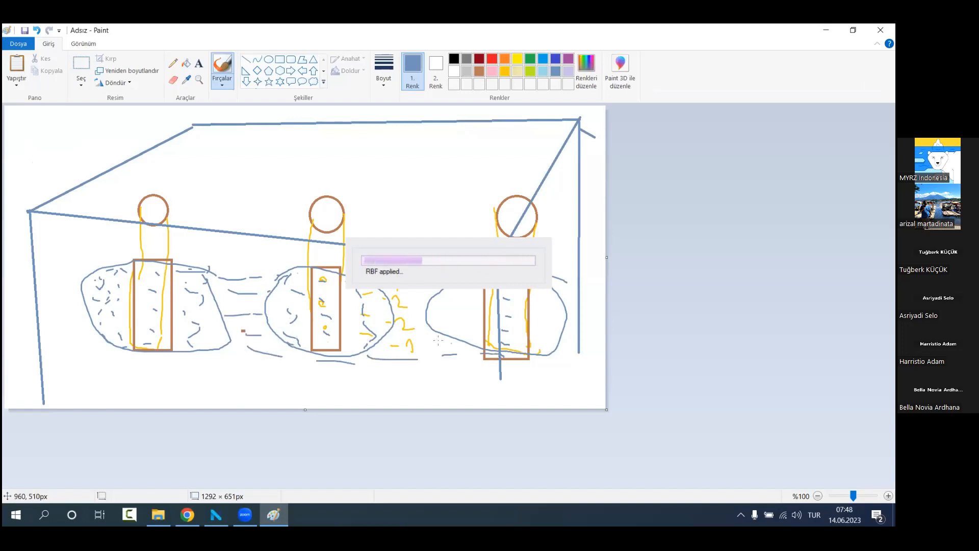
left_click_drag(386, 344, 428, 344)
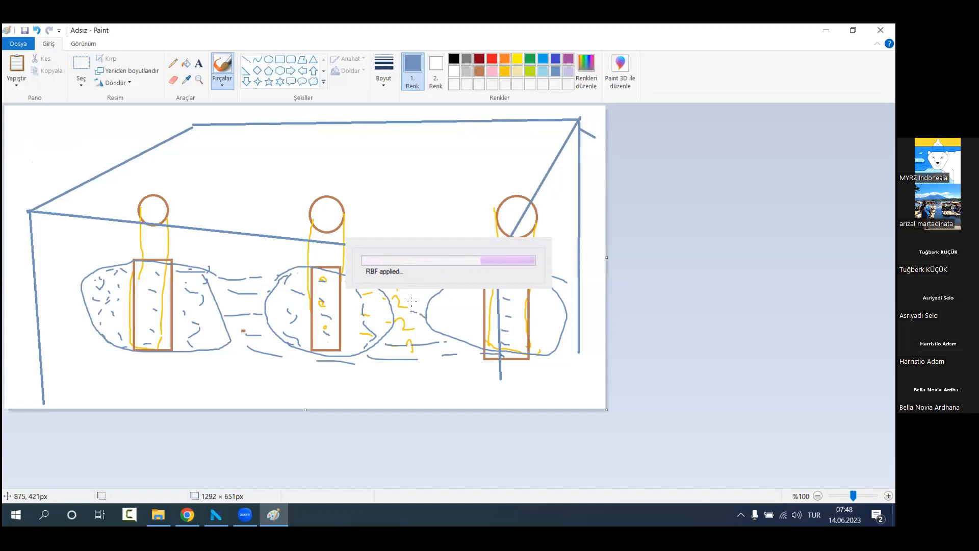
left_click(881, 30)
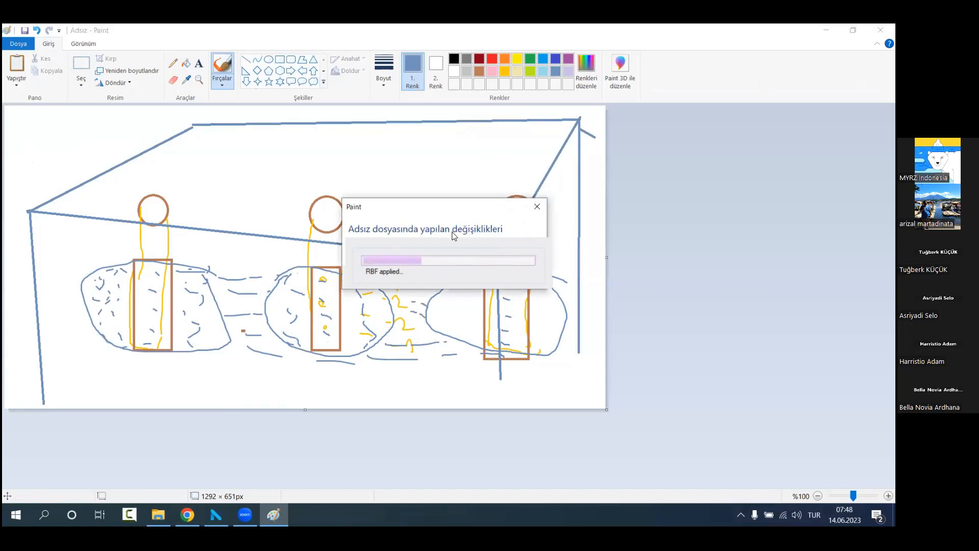
left_click(537, 207)
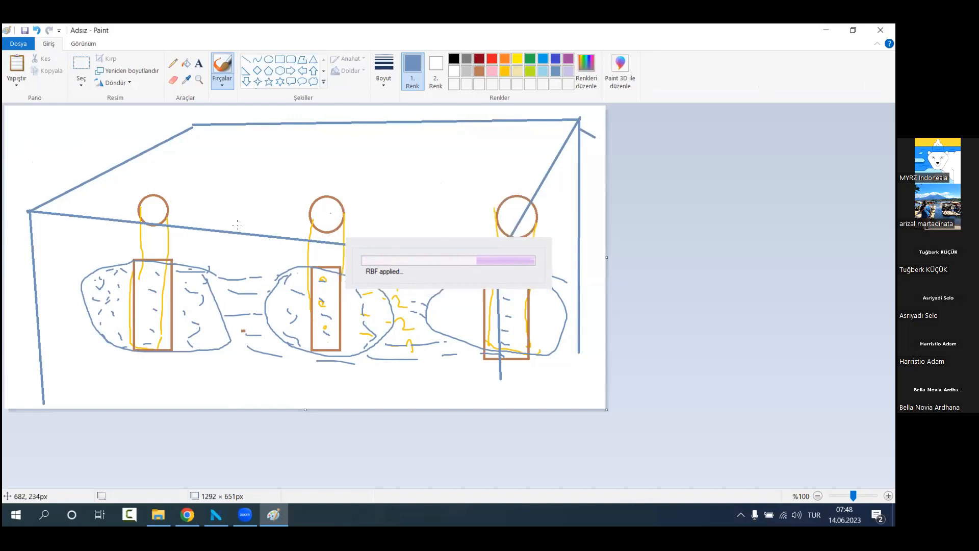
Step: Select the strip of the sketch that contains the three brown circles
left_click(81, 64)
left_click_drag(120, 200, 543, 241)
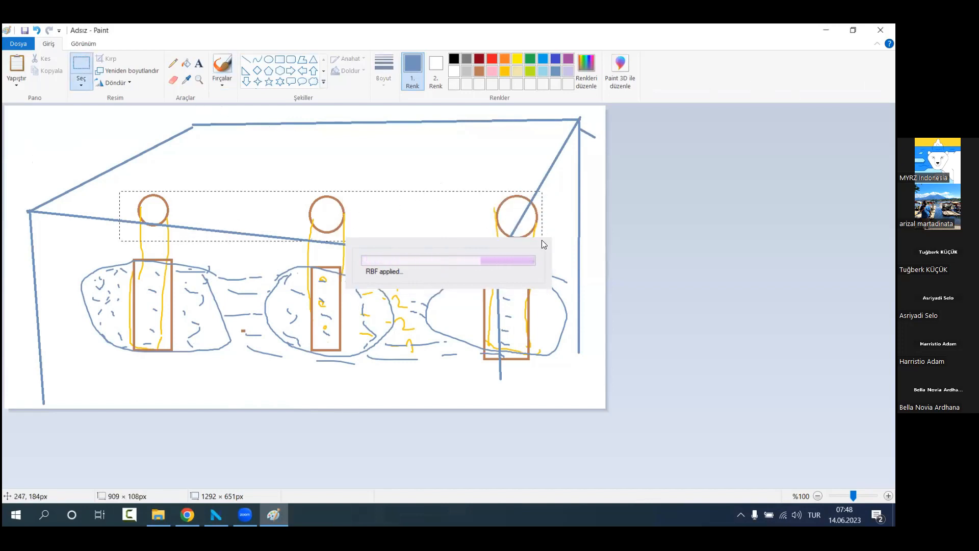
Step: Delete the selected strip containing the three circles above the boreholes in the Paint sketch
key("Delete")
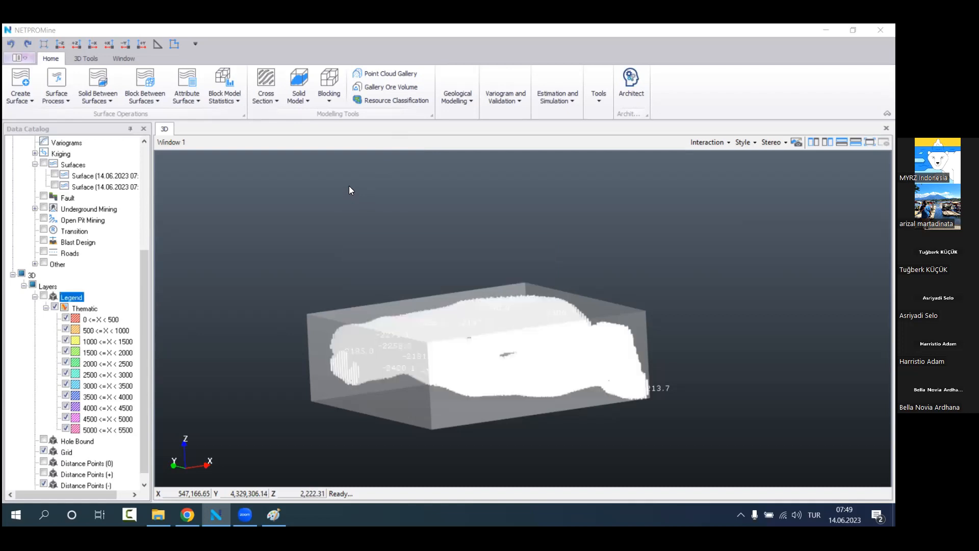
Step: Examine the RBF point cloud inside its bounding block from a tilted view in NETPROMine
scroll(435, 243, "up", 3)
left_click_drag(435, 245, 433, 383)
scroll(444, 322, "up", 5)
scroll(463, 324, "down", 5)
scroll(416, 319, "up", 4)
scroll(422, 329, "up", 3)
scroll(425, 330, "down", 3)
scroll(422, 323, "down", 2)
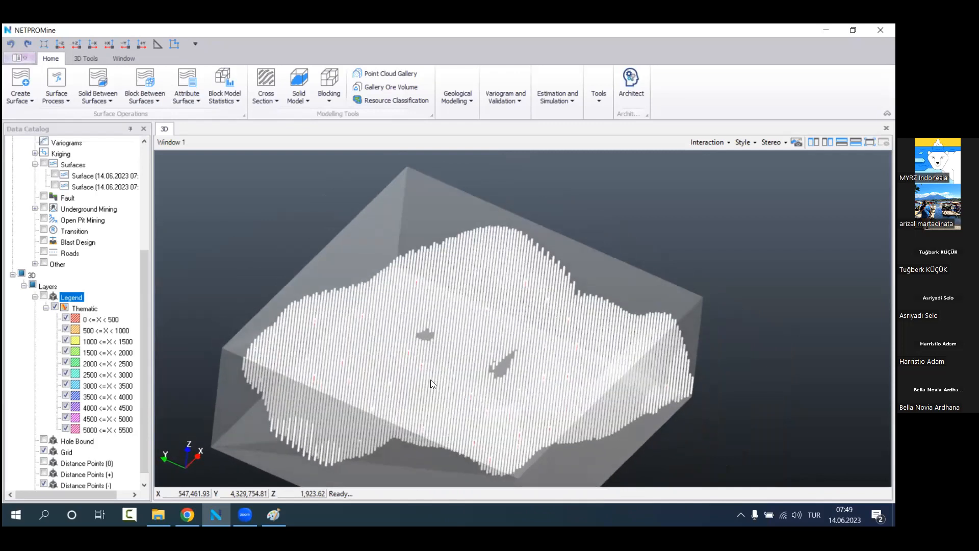
Step: Display both surfaces together with the RBF points in the 3D view
scroll(144, 357, "up", 3)
left_click(84, 275)
left_click(55, 286)
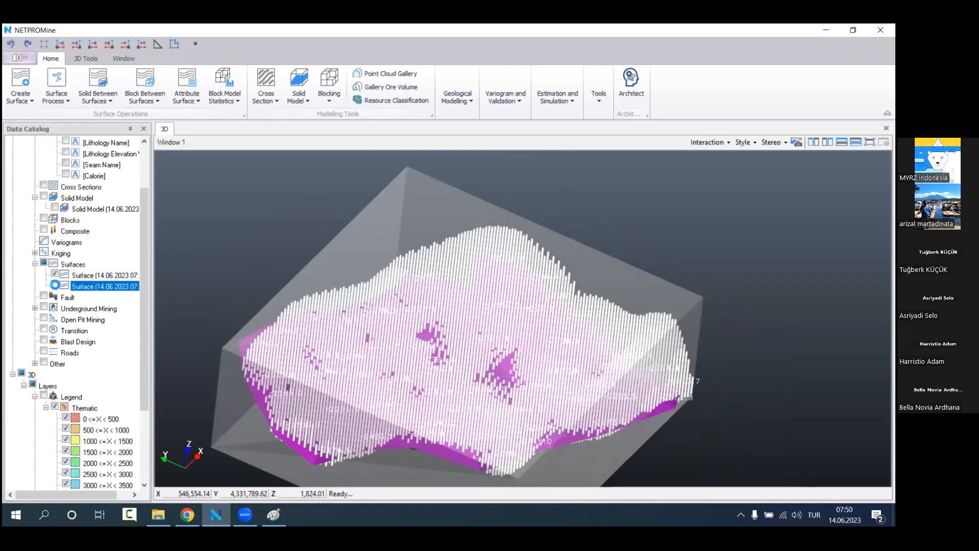
Step: Set the transparency of the RBF Points layer to 93
scroll(88, 326, "down", 3)
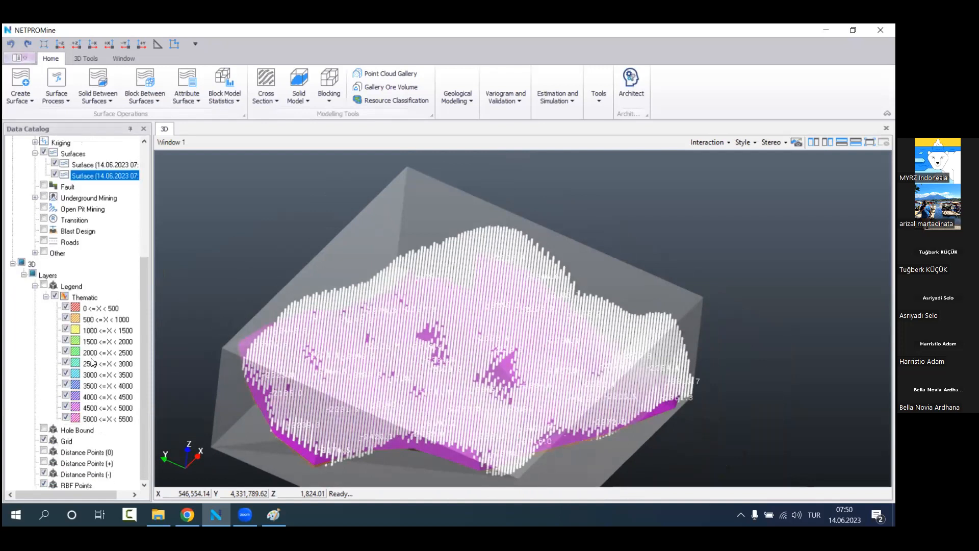
right_click(91, 482)
left_click_drag(171, 362, 191, 361)
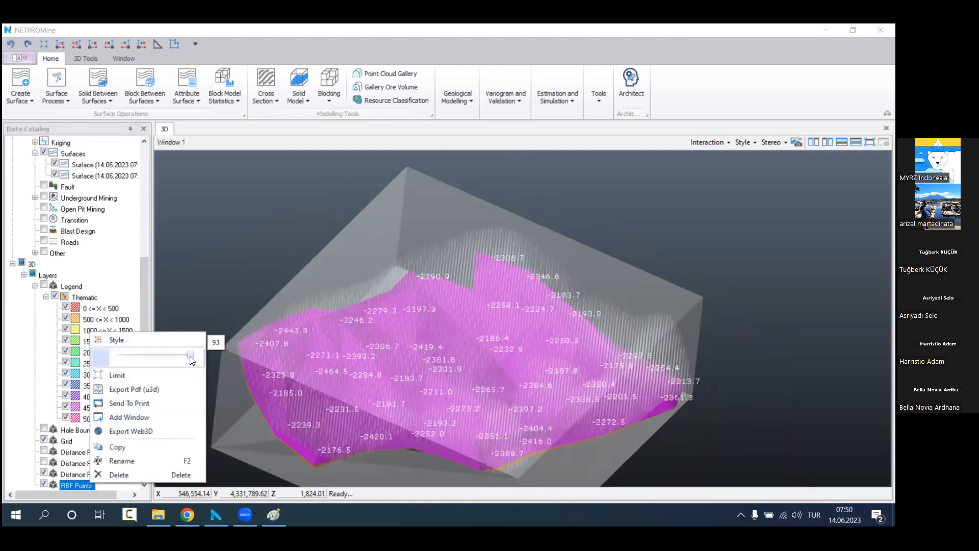
left_click(25, 351)
Step: Inspect how the surfaces lie within the RBF points, from the side and from above
scroll(507, 322, "down", 3)
left_click_drag(514, 337, 500, 269)
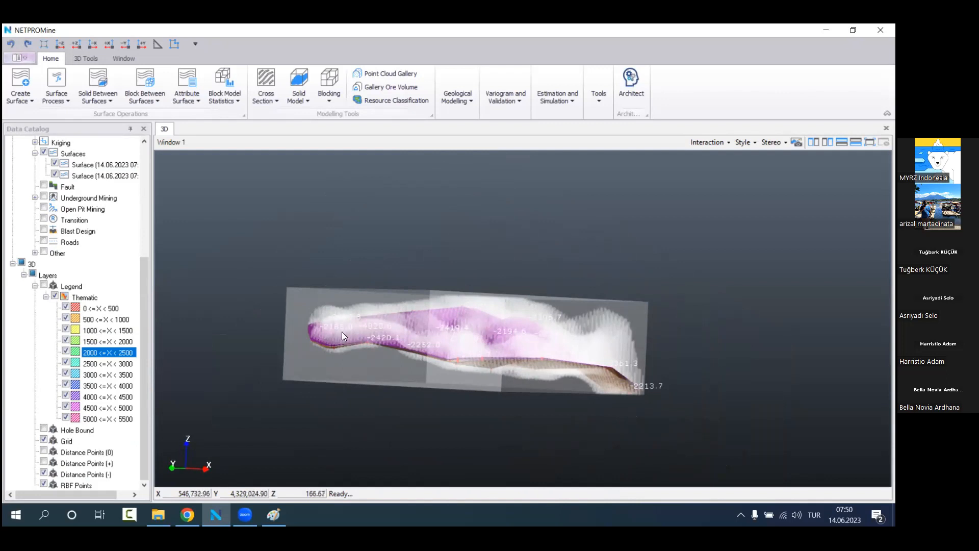
scroll(502, 325, "up", 3)
left_click_drag(484, 333, 484, 395)
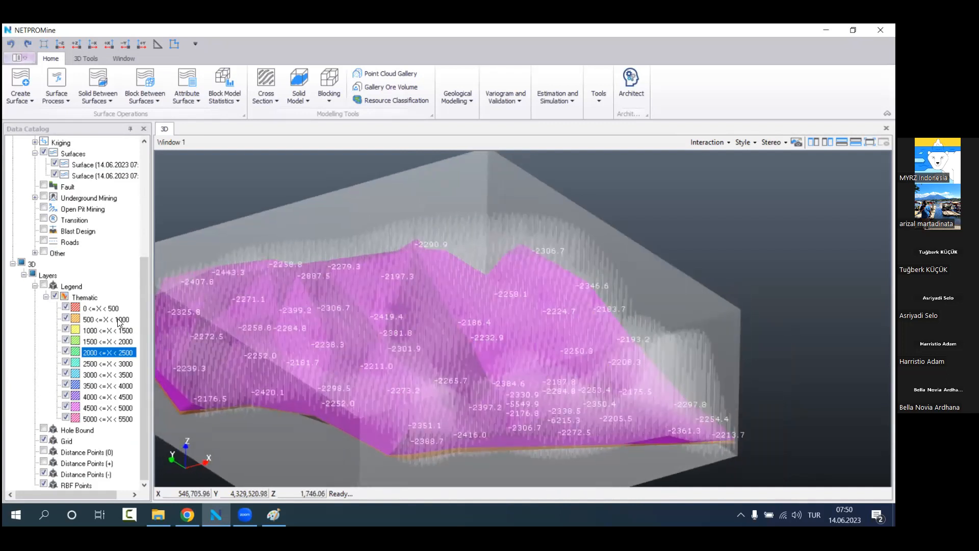
scroll(387, 346, "down", 3)
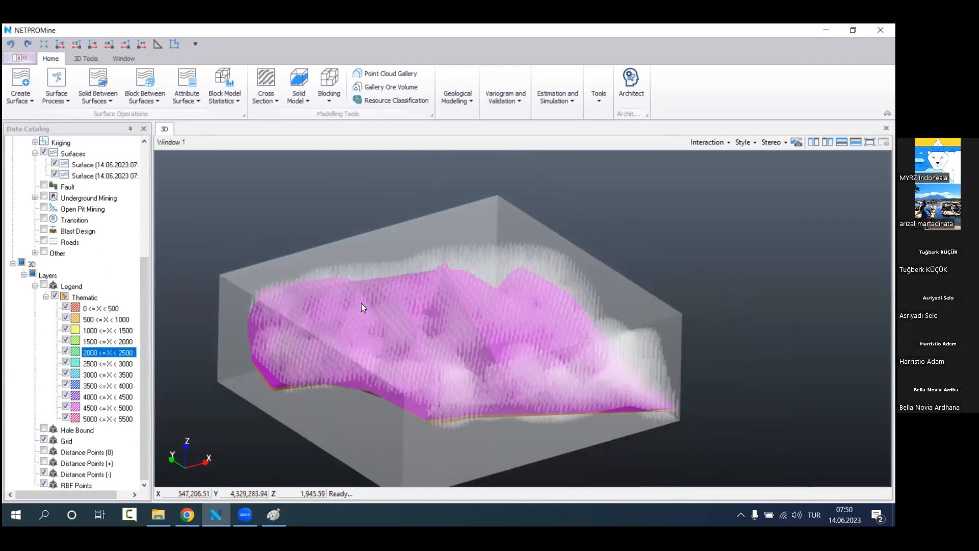
left_click_drag(367, 343, 325, 321)
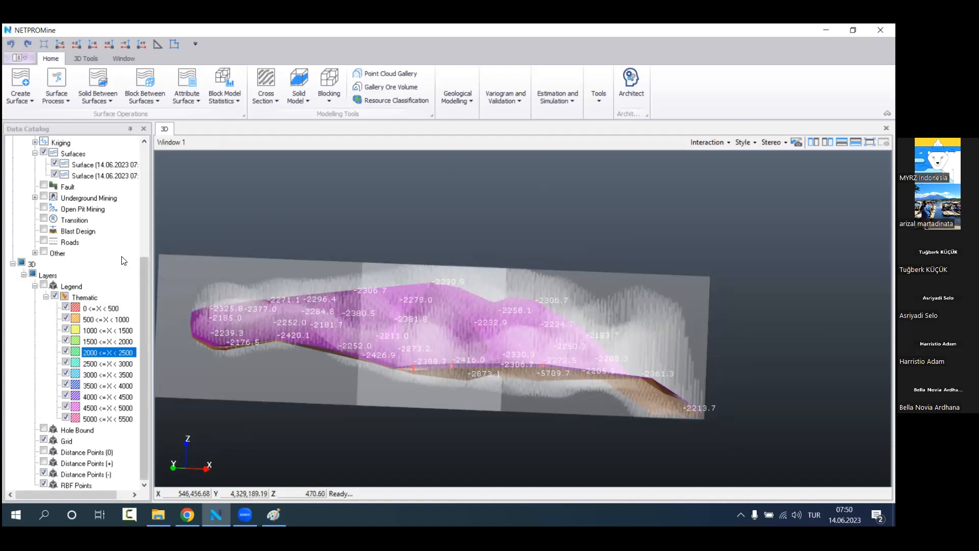
left_click_drag(439, 315, 462, 347)
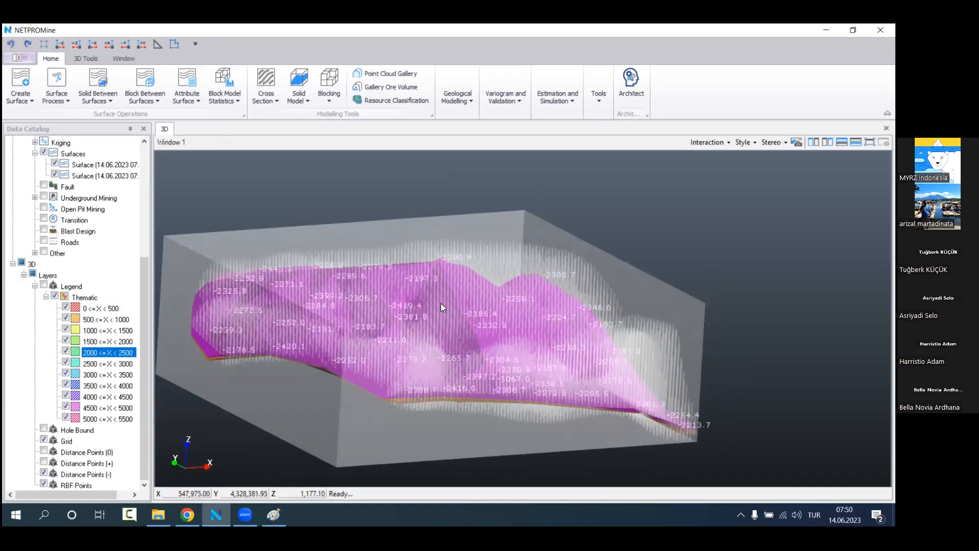
scroll(441, 301, "down", 1)
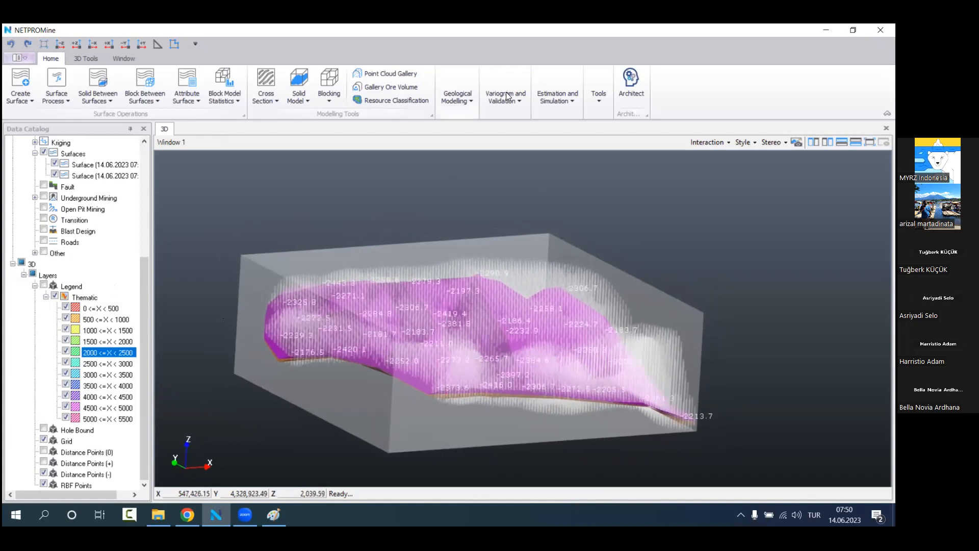
Step: Produce a mesh model from the RBF points with the model detail set to 61
left_click(469, 100)
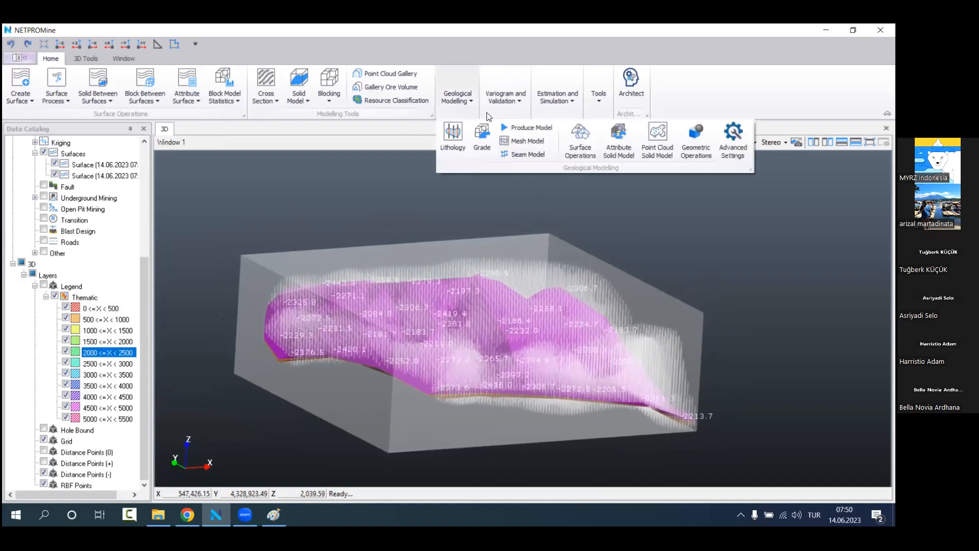
left_click(527, 141)
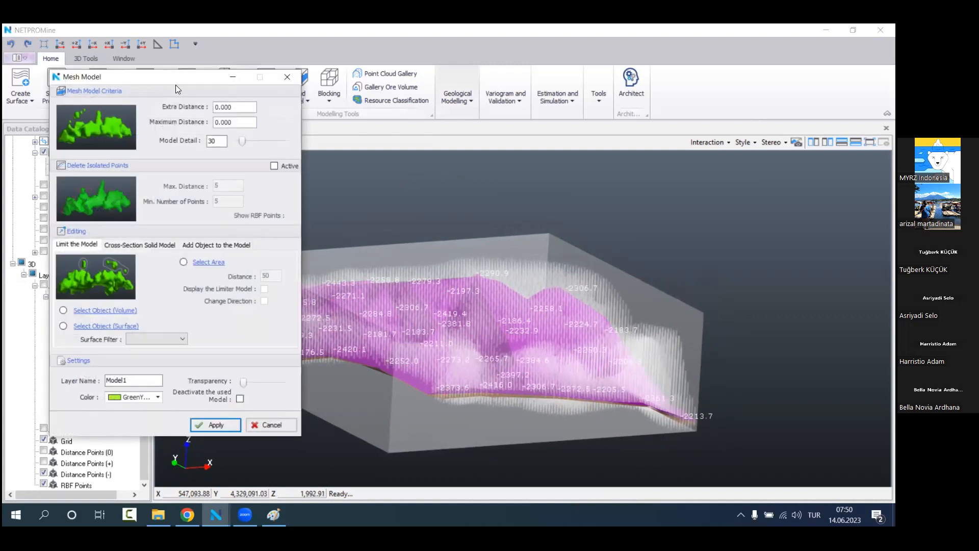
left_click_drag(175, 85, 283, 133)
mouse_move(352, 191)
left_mouse_down()
mouse_move(370, 203)
mouse_move(354, 204)
left_mouse_up()
left_click_drag(355, 204, 357, 204)
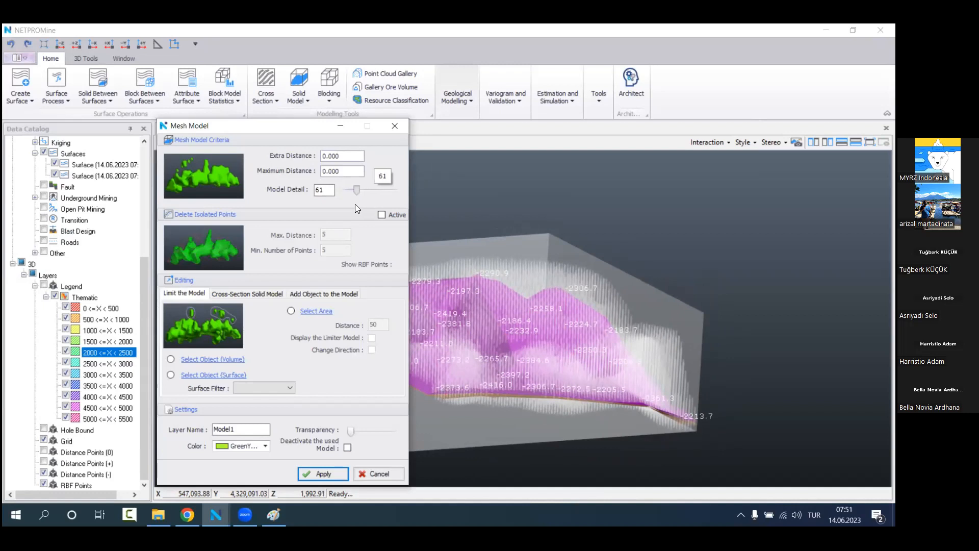
left_click(306, 473)
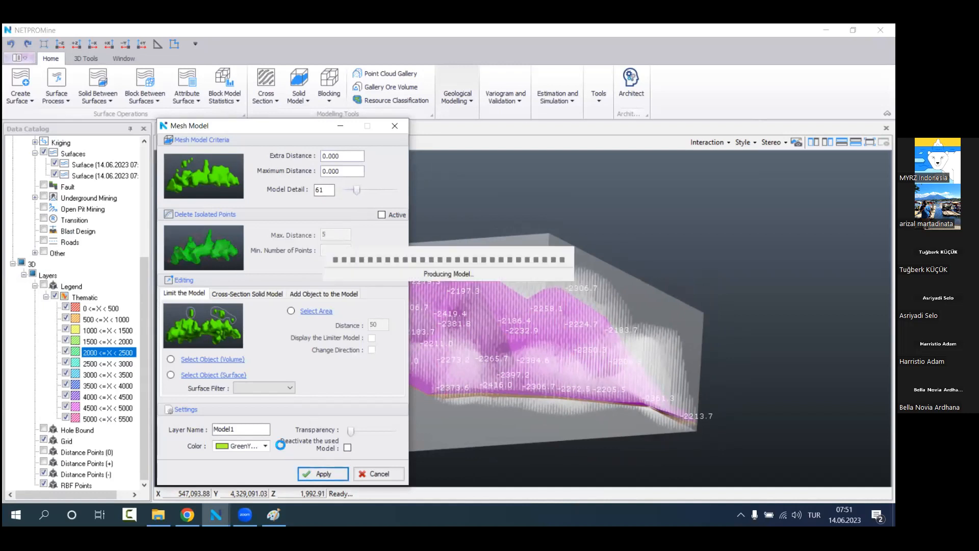
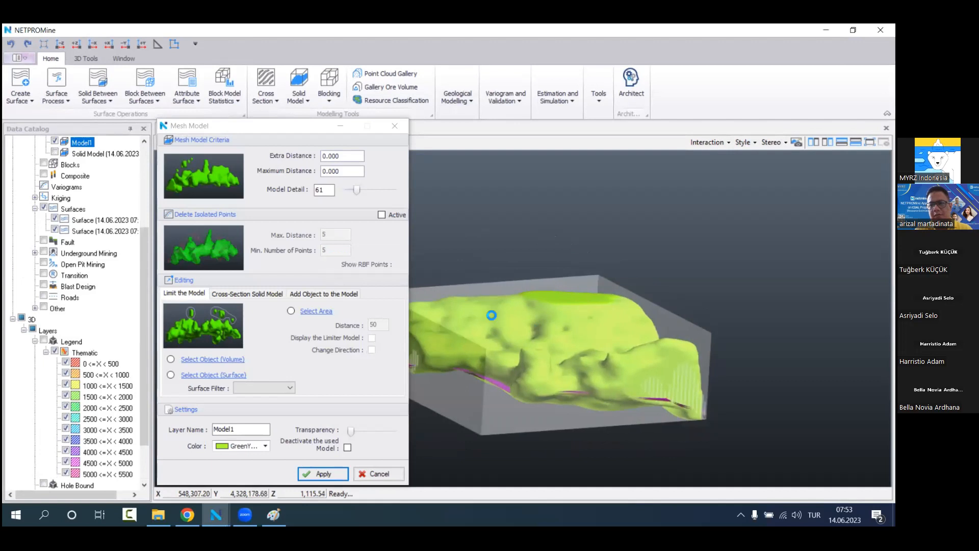
Step: Make Model1 highly transparent so that the surfaces inside it can be seen
scroll(92, 230, "up", 2)
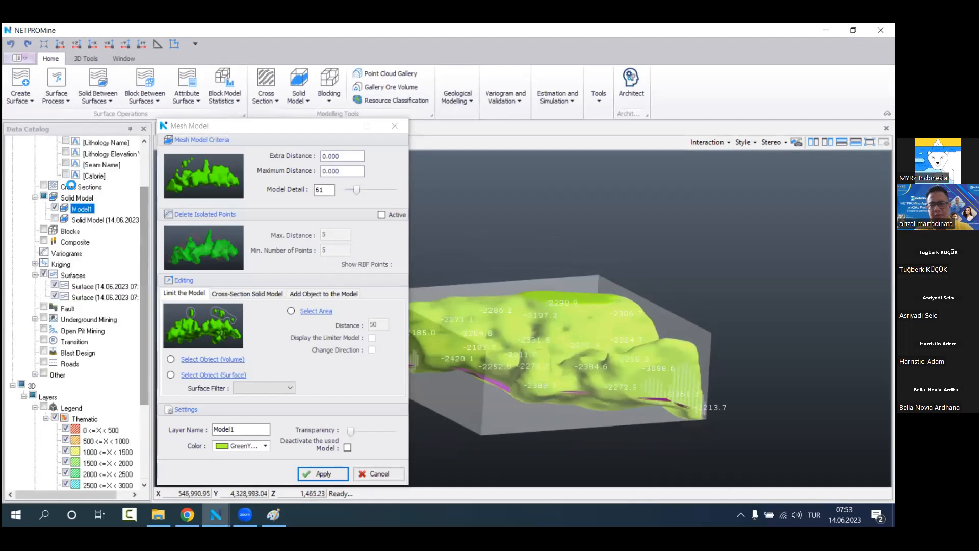
right_click(102, 210)
left_click_drag(128, 322, 216, 319)
scroll(577, 328, "up", 2)
middle_click_drag(558, 326, 590, 300)
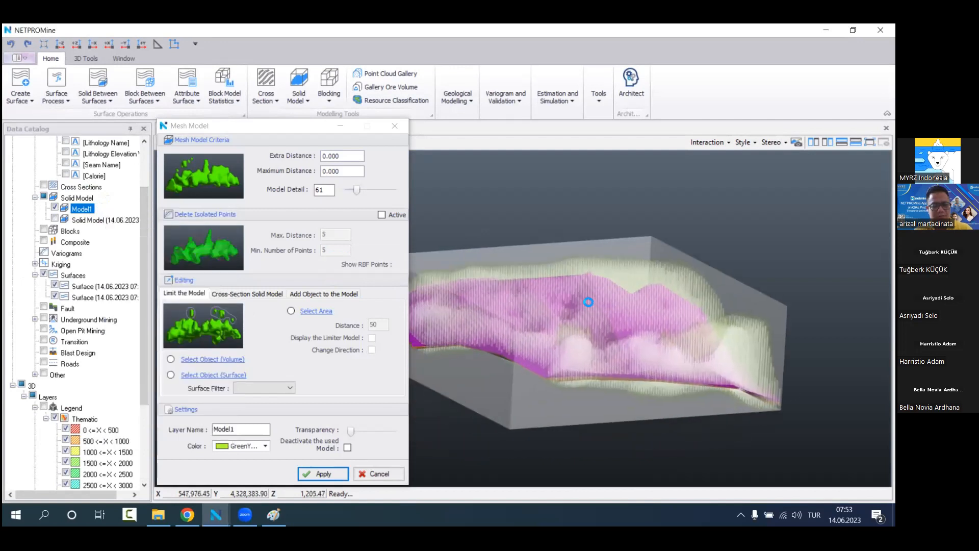
Step: Choose to limit the mesh model by surface objects, and hide Model1, Grid, Distance Points (-) and RBF Points
left_click(171, 375)
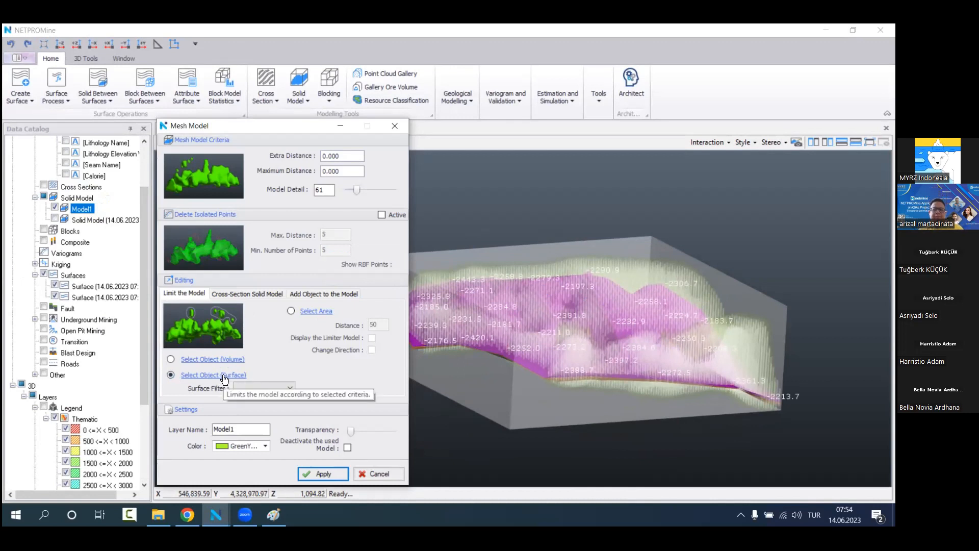
left_click(87, 226)
scroll(87, 226, "down", 4)
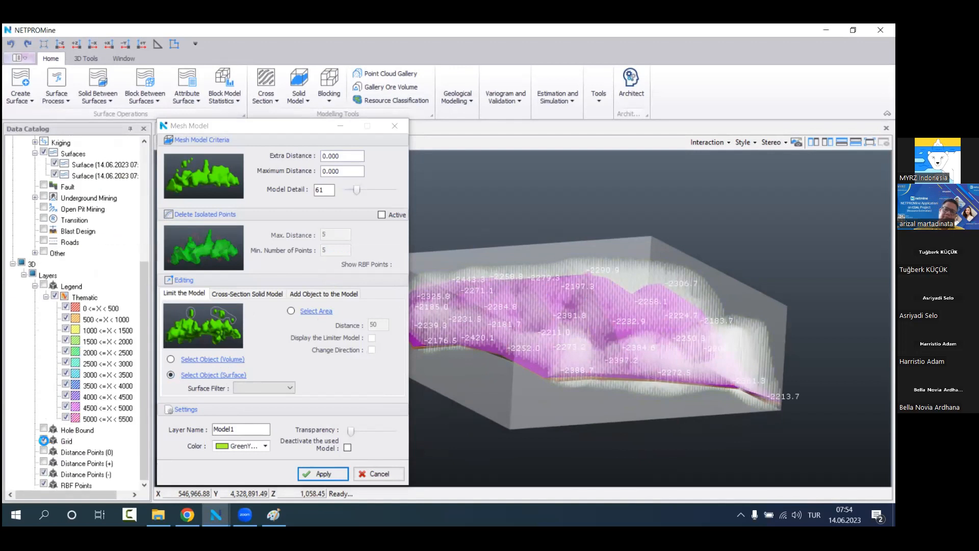
left_click(44, 441)
left_click(42, 474)
left_click(43, 483)
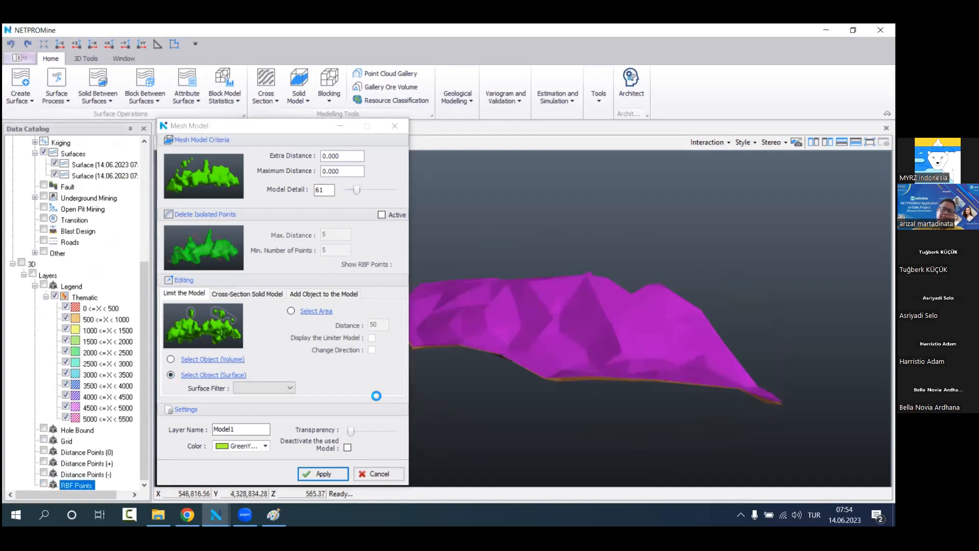
Step: Set the surface filter to Between Surfaces and select the purple upper and brown lower surfaces as limits
left_click(245, 387)
left_click(276, 413)
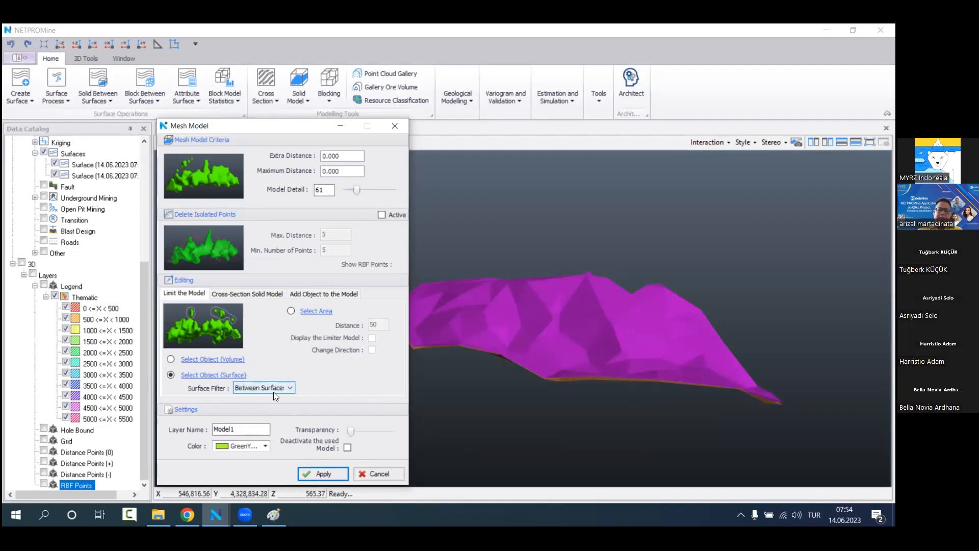
left_click(228, 377)
left_click(588, 324)
middle_click_drag(519, 375, 521, 341)
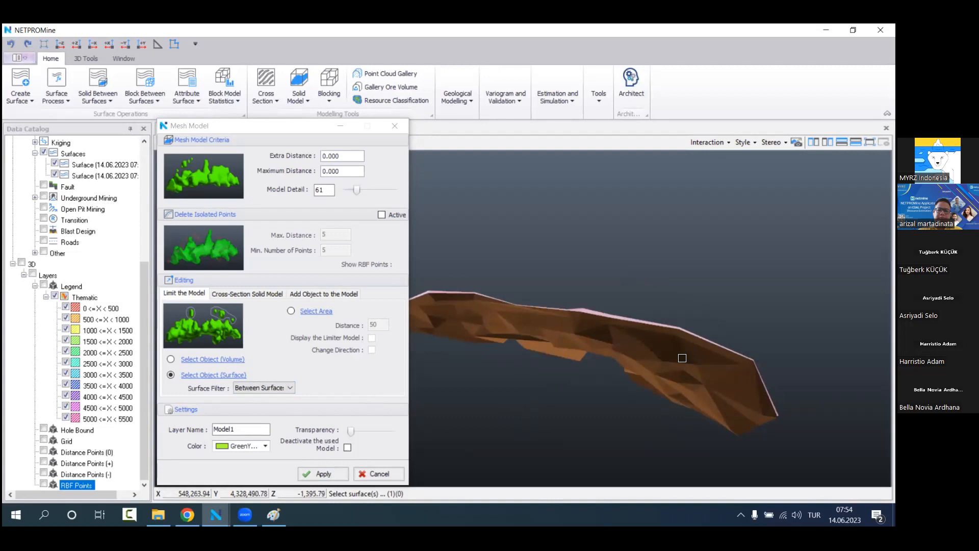
left_click(683, 358)
right_click(570, 378)
scroll(570, 379, "down", 1)
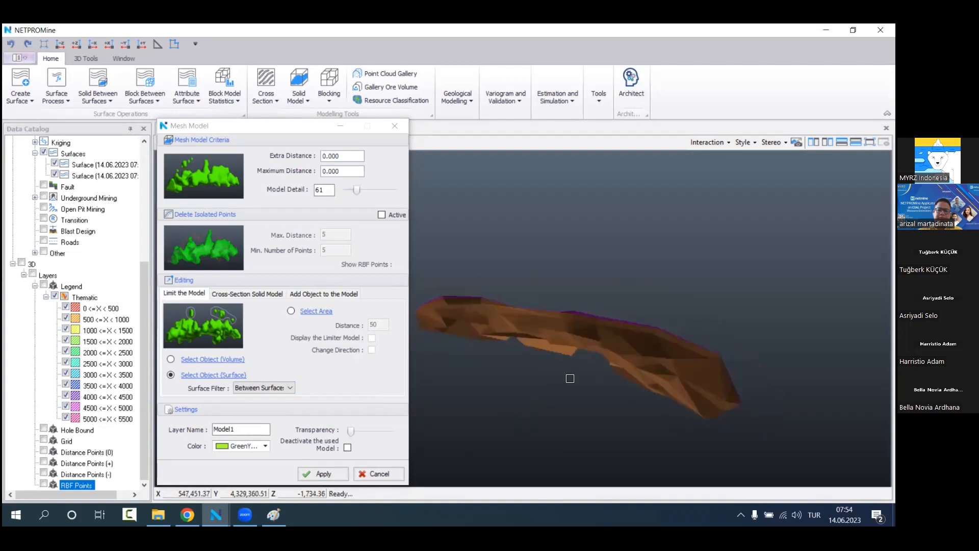
middle_click_drag(570, 378, 493, 387)
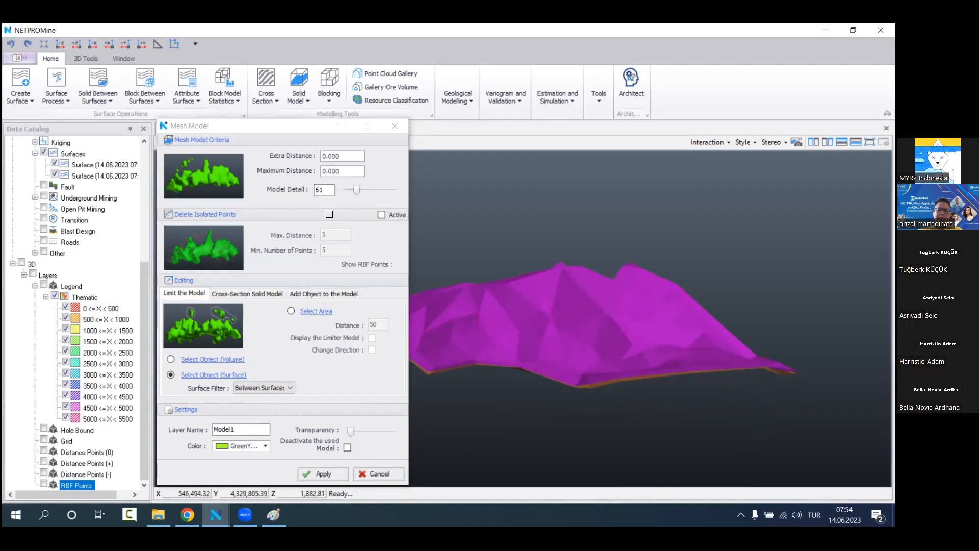
Step: Set the mesh model detail to 77
left_click(330, 191)
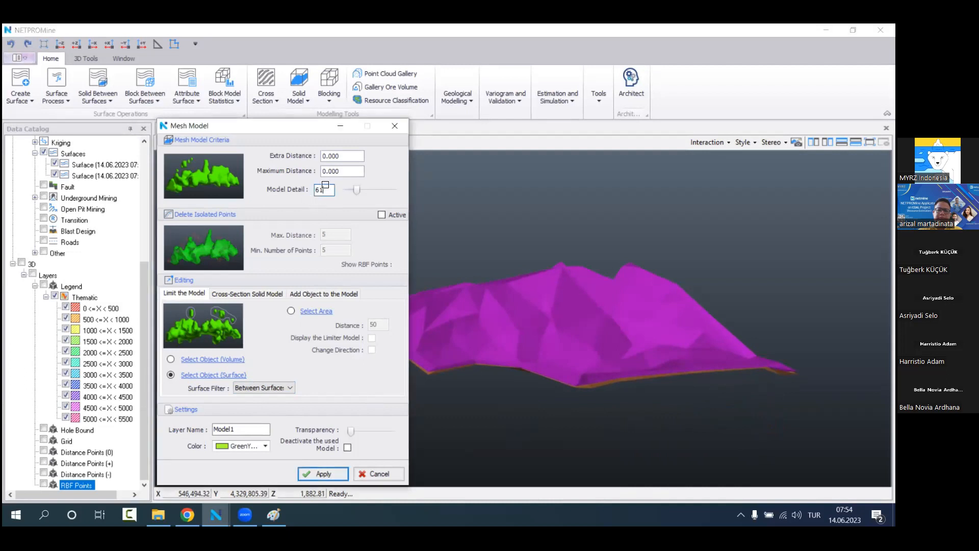
key("Up")
key("Up")
key("Up")
key("Up")
key("Up")
key("Up")
key("Up")
key("Up")
key("Up")
key("Up")
key("Up")
key("Up")
key("Up")
key("Up")
key("Up")
key("Up")
Step: Set the mesh model colour to black (0, 0, 0), raise its transparency and produce the limited model
left_click(256, 449)
left_click(248, 314)
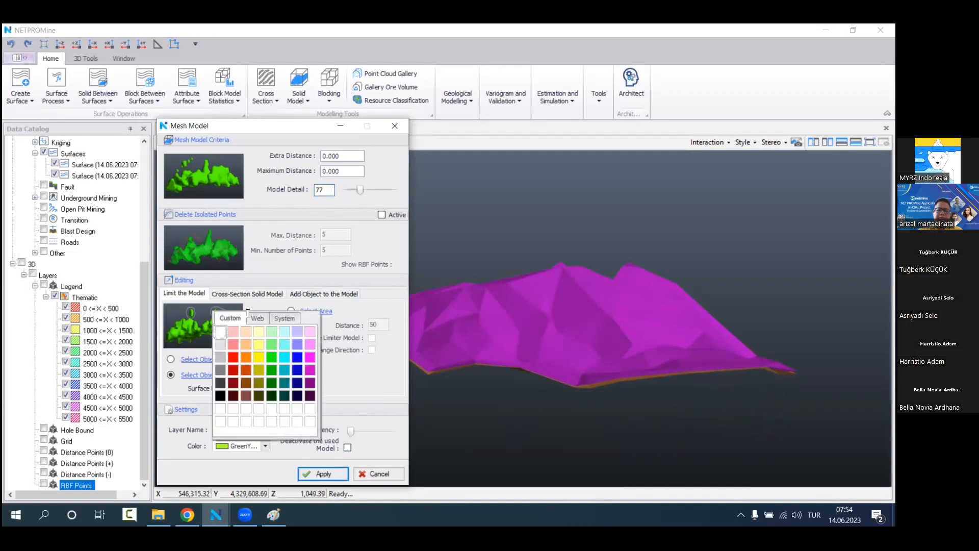
left_click(220, 396)
left_click_drag(351, 430, 378, 439)
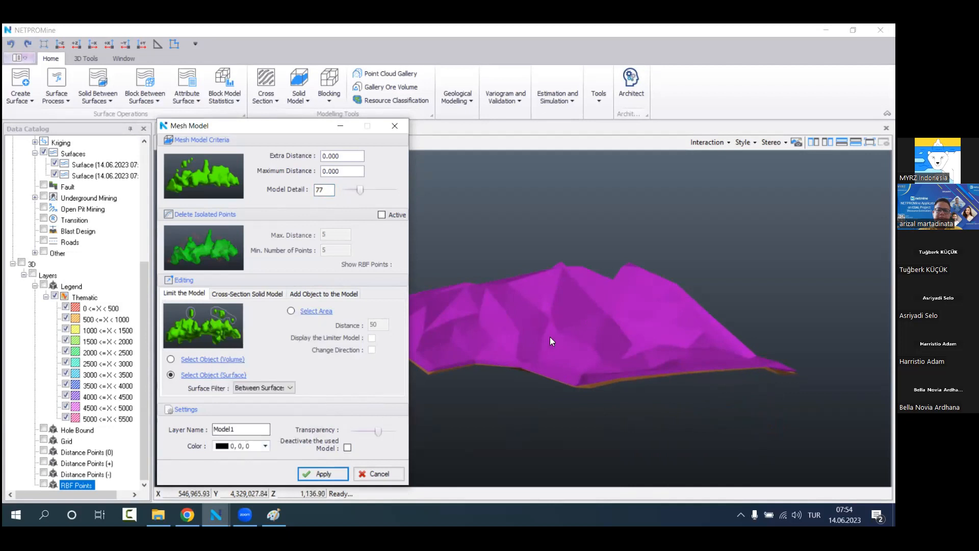
left_click(324, 473)
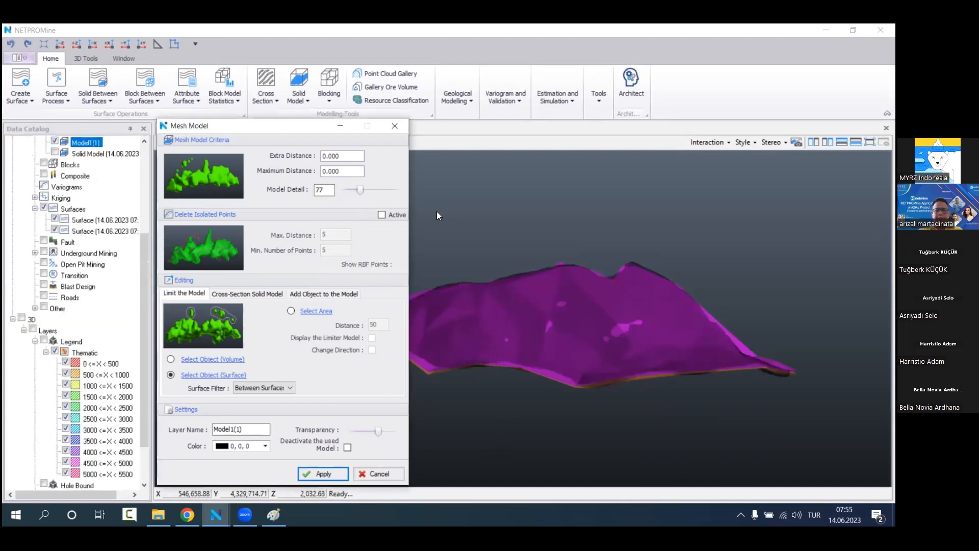
Step: Hide both surfaces and close the Mesh Model dialog to view the limited model alone
left_click(44, 208)
scroll(562, 306, "up", 3)
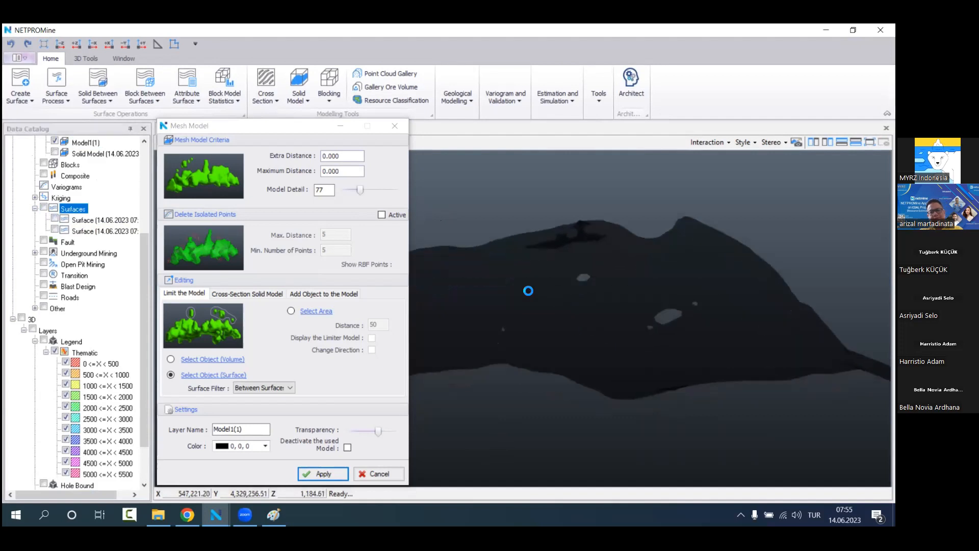
left_click(391, 130)
left_click_drag(431, 295, 451, 368)
scroll(83, 220, "up", 2)
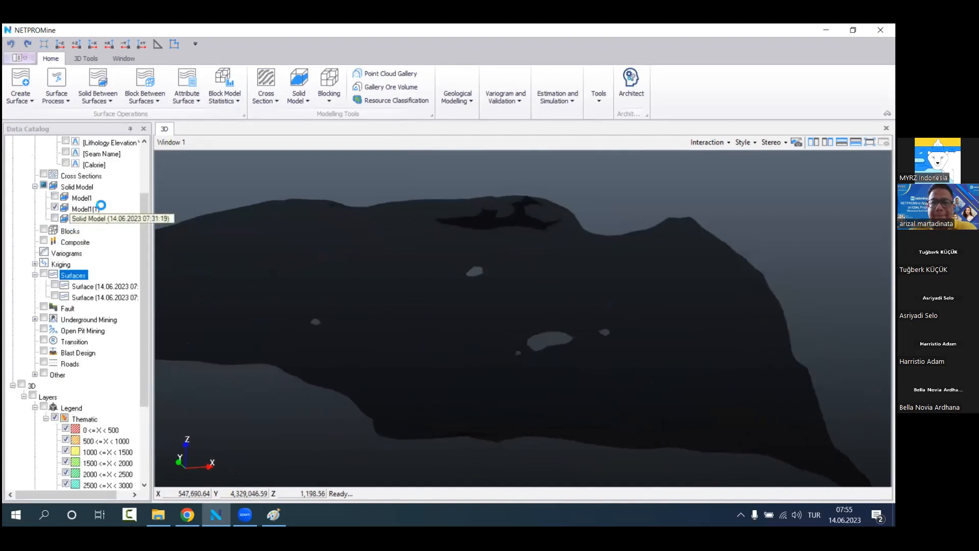
Step: Increase the transparency of Model1(1) and turn on Area Borders in its style
right_click(97, 209)
left_click_drag(194, 315, 209, 315)
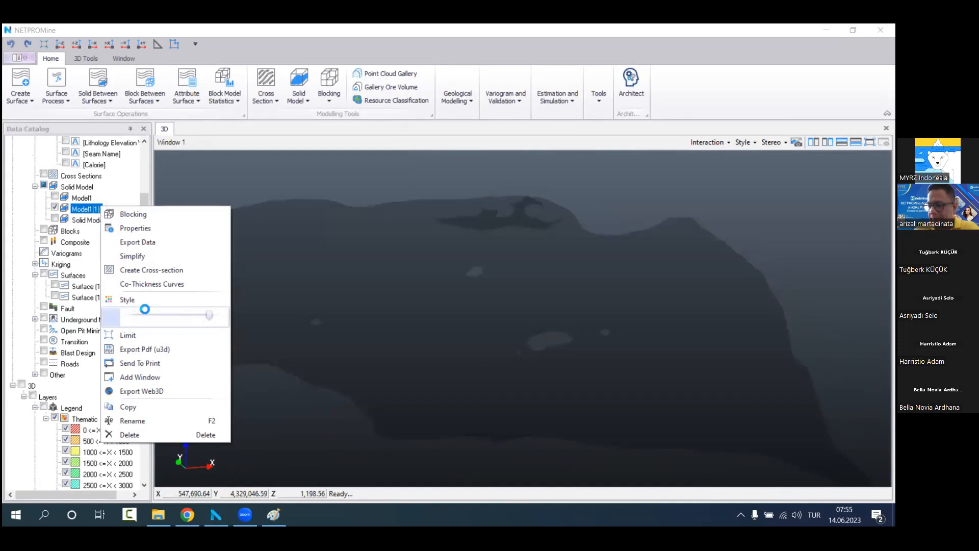
left_click(140, 301)
left_click(198, 219)
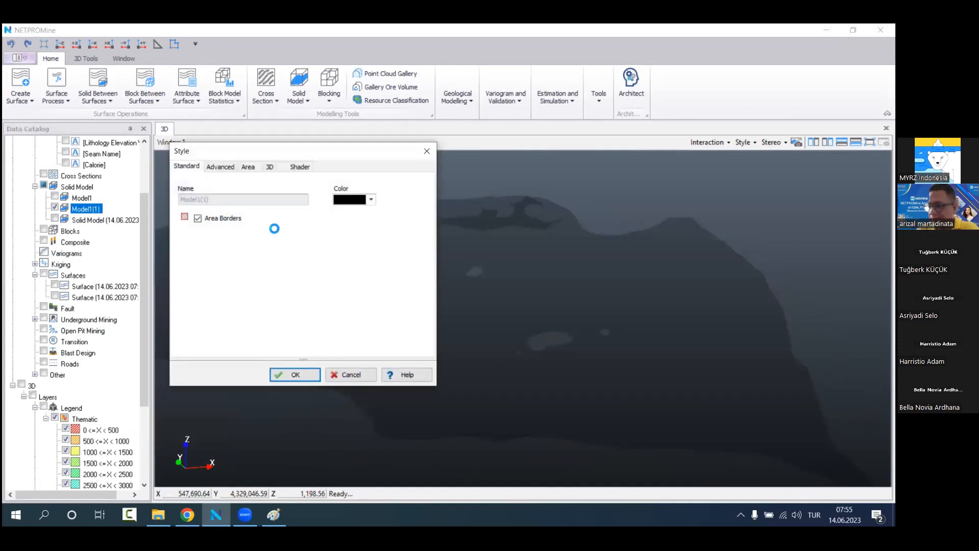
left_click(296, 375)
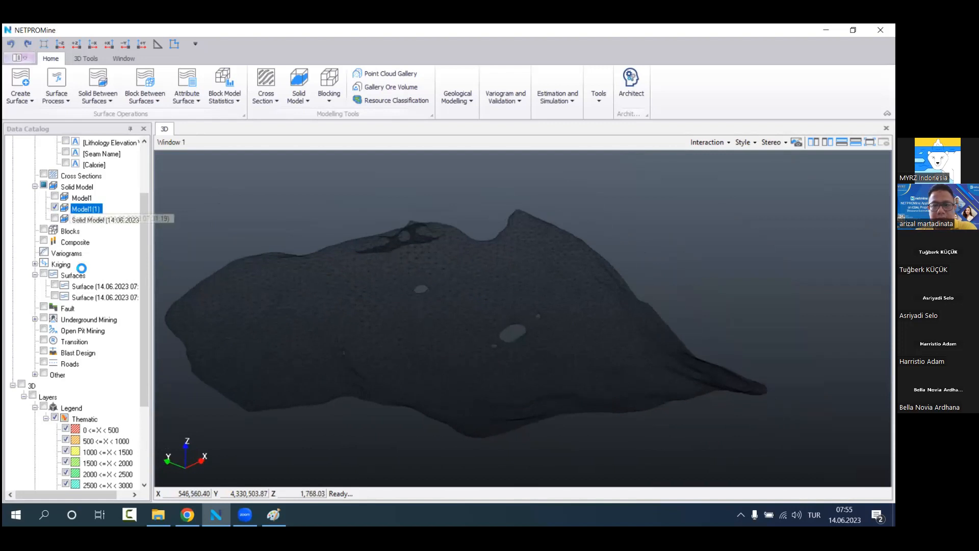
scroll(79, 266, "down", 4)
scroll(82, 268, "up", 6)
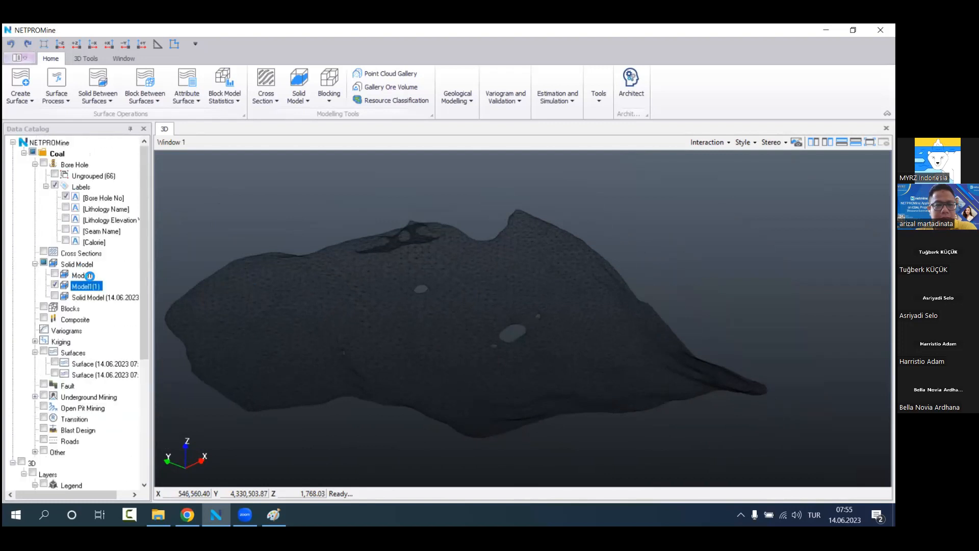
Step: Enter block sizes of X 20, Y 20 and Z 4 for blocking Model1(1), and close the Blocking dialog
middle_click_drag(434, 321, 438, 309)
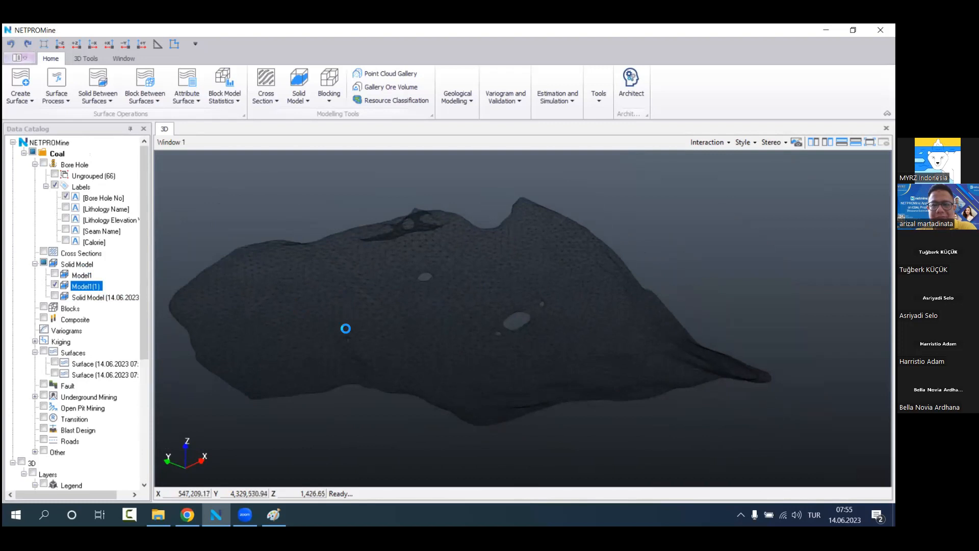
middle_click_drag(410, 333, 420, 335)
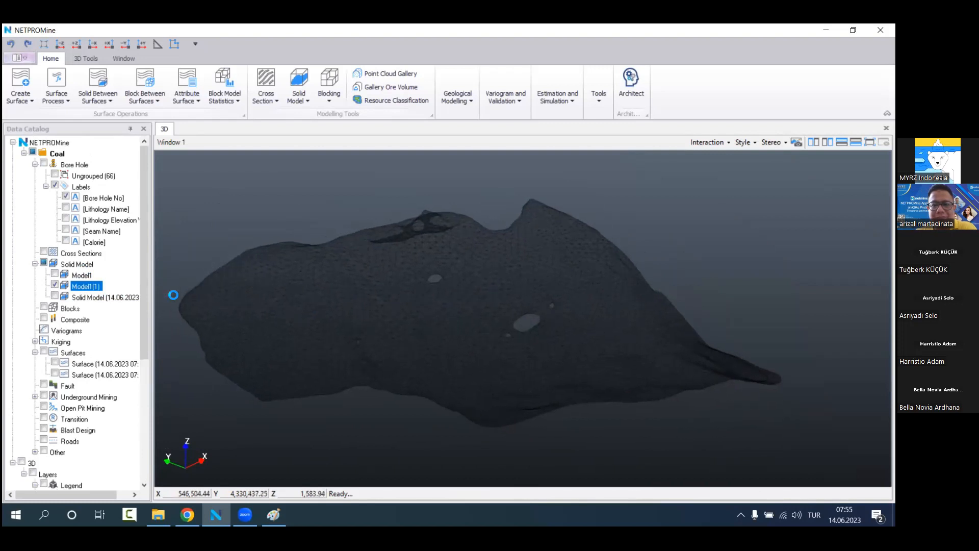
right_click(107, 286)
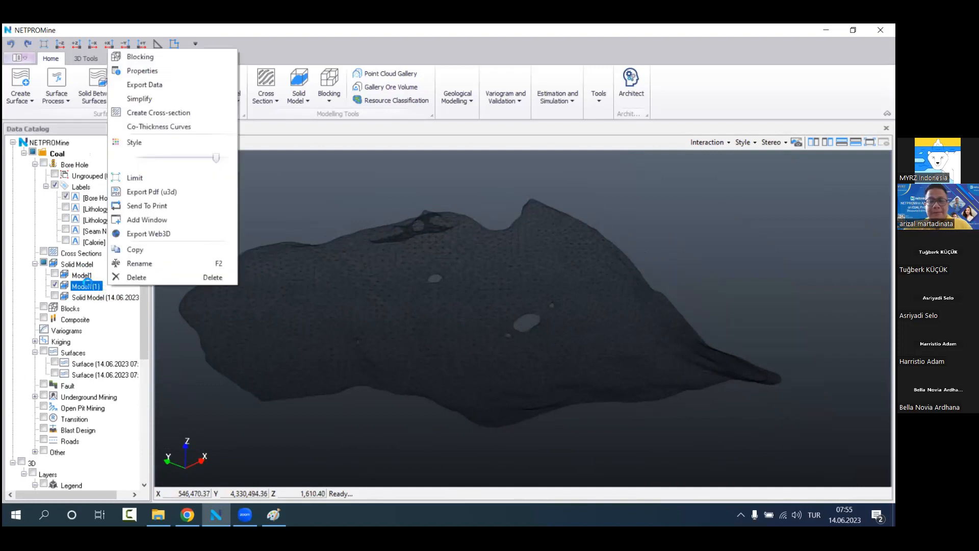
left_click(181, 84)
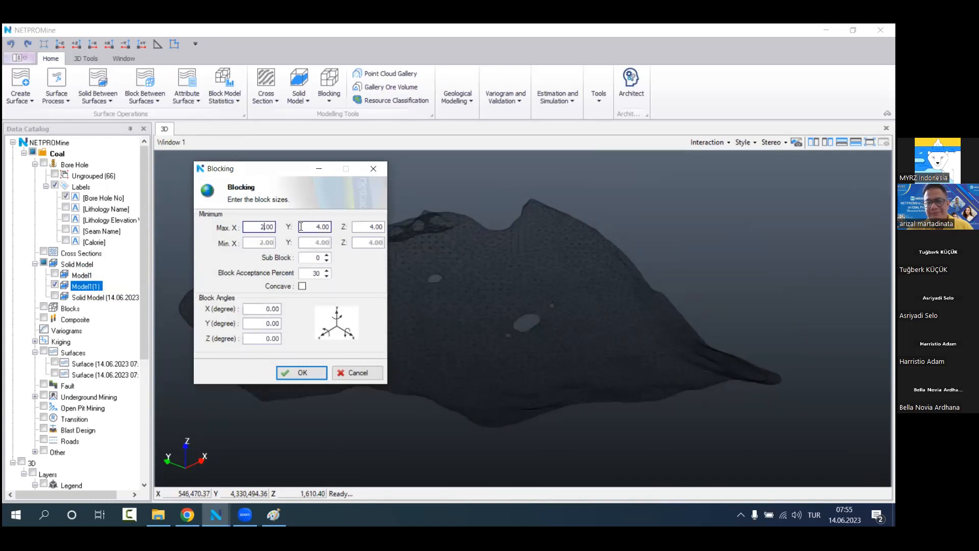
left_click(318, 227)
type("20")
left_click(359, 225)
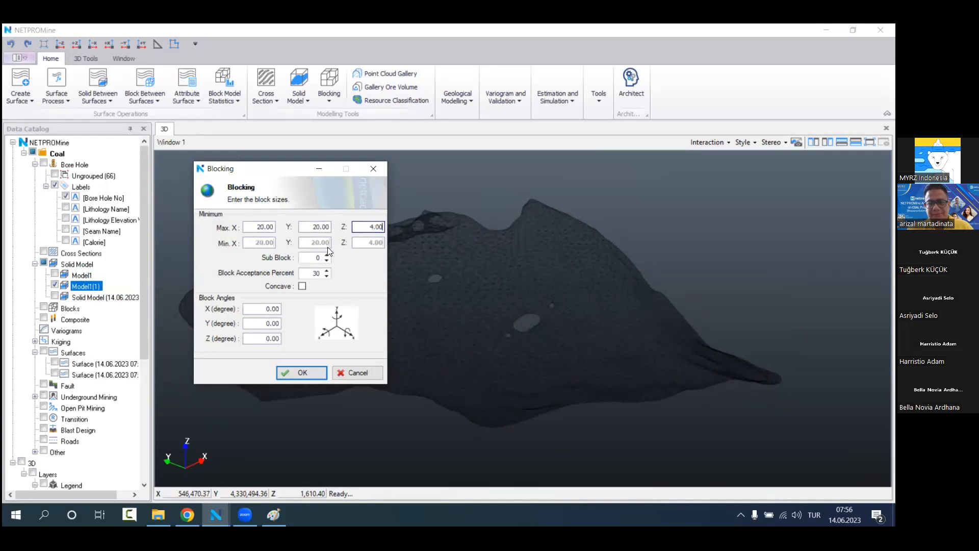
left_click(308, 372)
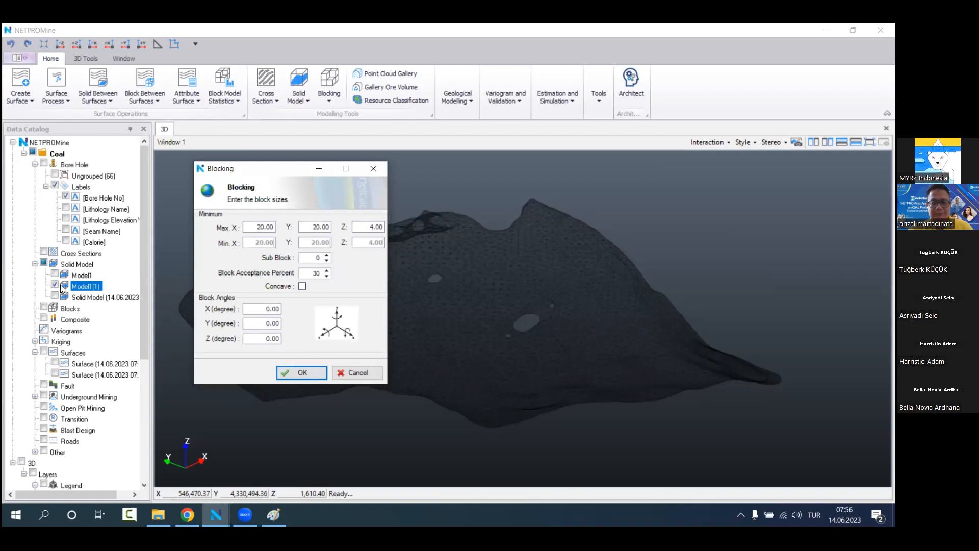
left_click(379, 170)
Step: Hide Model1(1), show and hide Model1 for comparison, and display the dated Solid Model (14.06.2023) alone
left_click(55, 275)
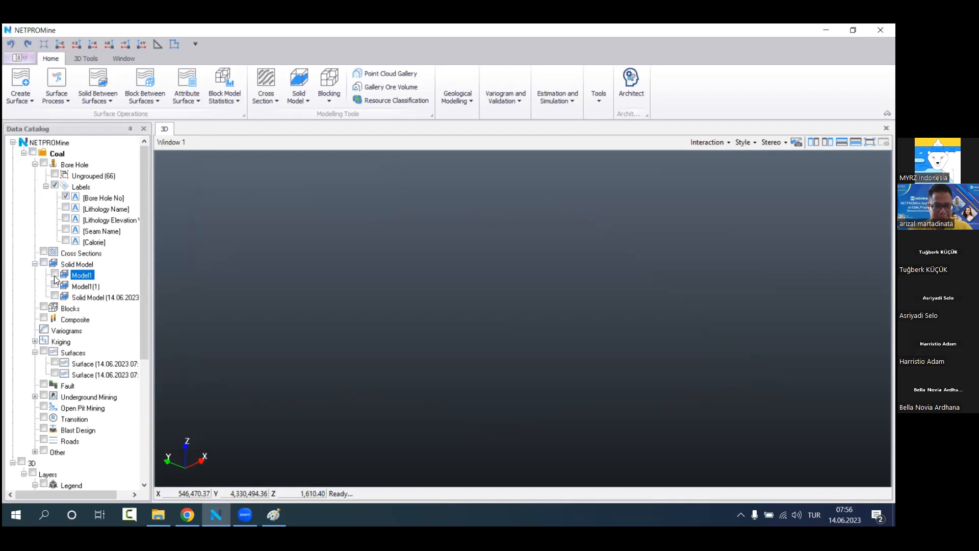
left_click(55, 275)
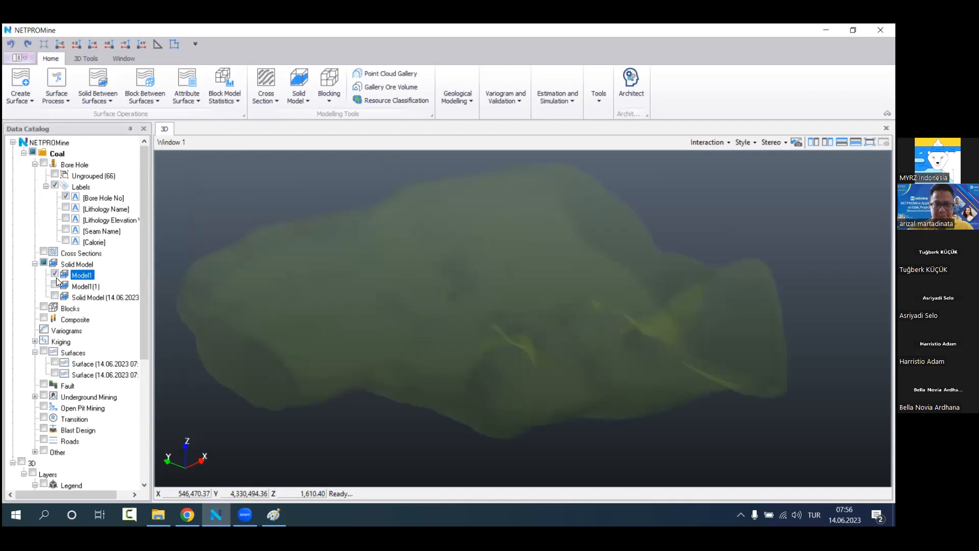
left_click(55, 276)
left_click(69, 296)
left_click(55, 296)
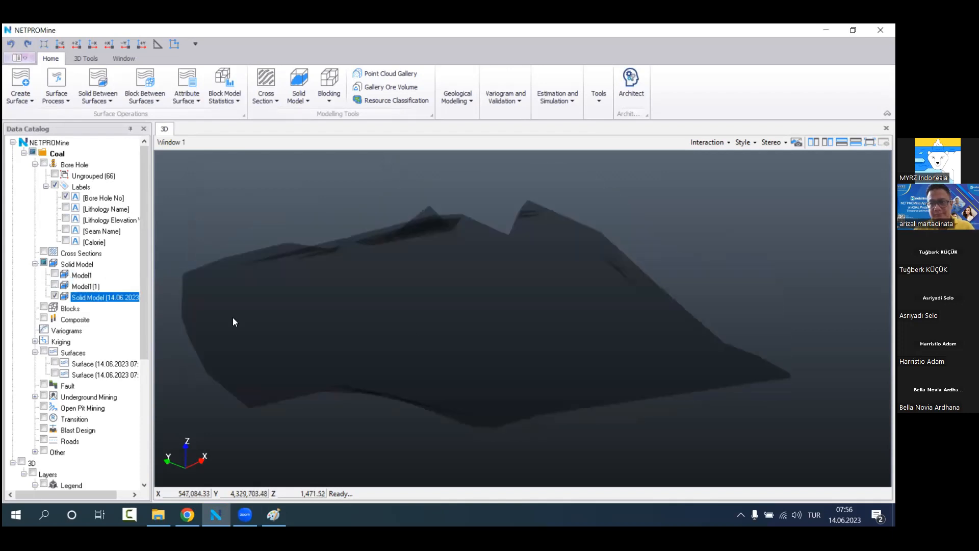
mouse_move(445, 306)
left_mouse_down()
mouse_move(411, 253)
mouse_move(435, 306)
left_mouse_up()
scroll(492, 294, "up", 5)
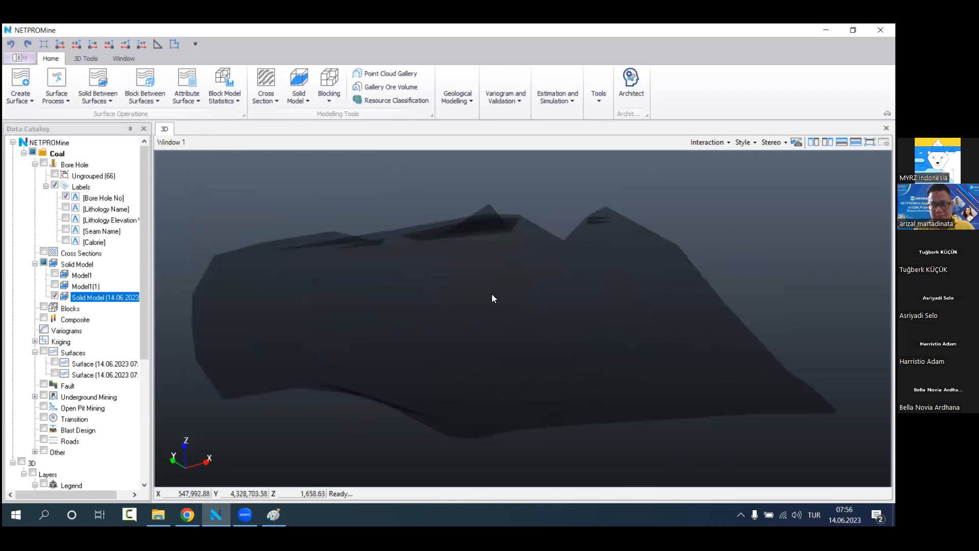
Step: Block the dated solid model with block sizes X 20, Y 20, Z 4 and a block acceptance of 30 percent
right_click(133, 299)
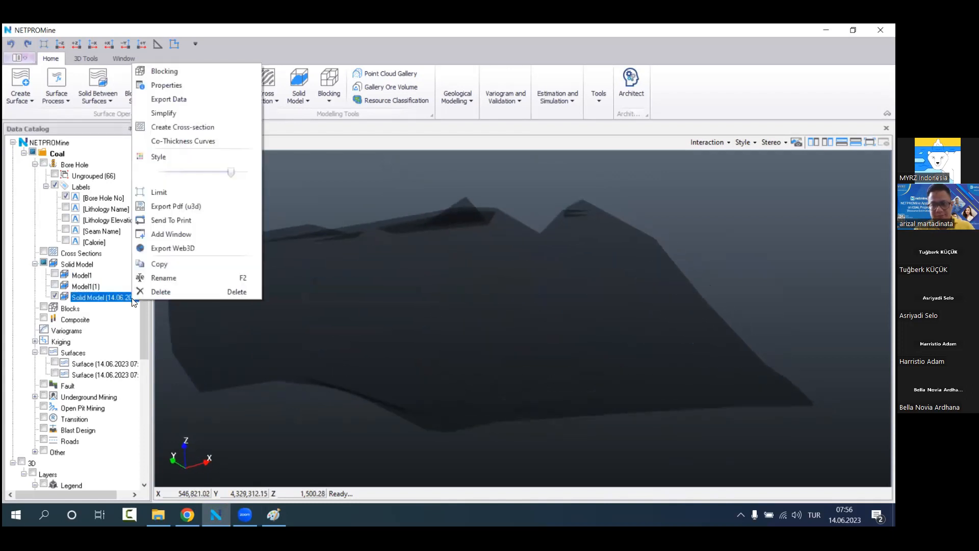
left_click(214, 71)
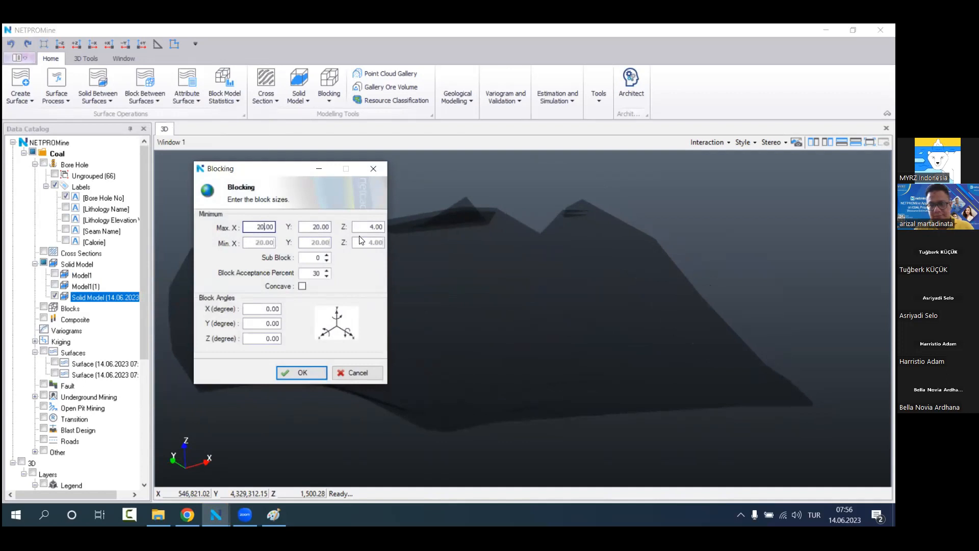
left_click(302, 372)
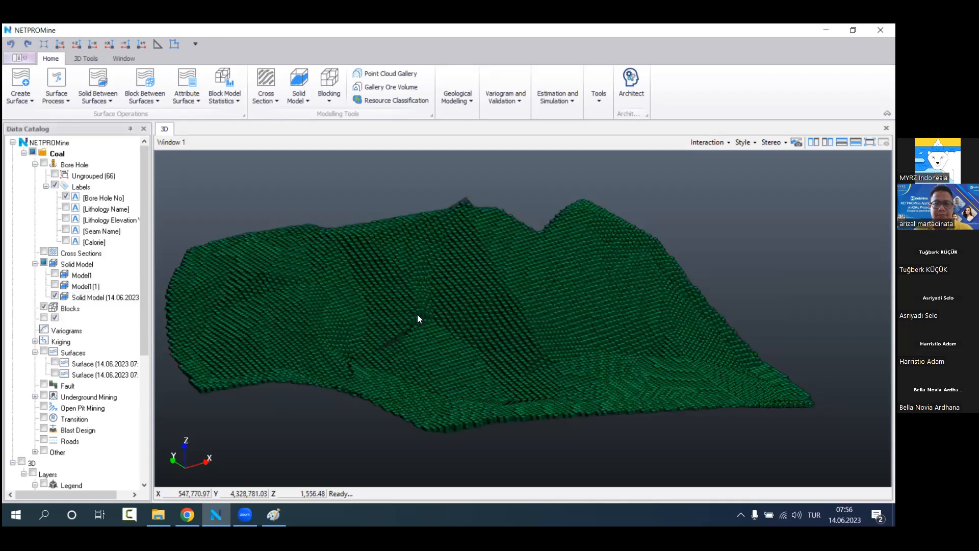
Step: Hide the dated solid model and inspect the block model on its own
scroll(49, 382, "down", 6)
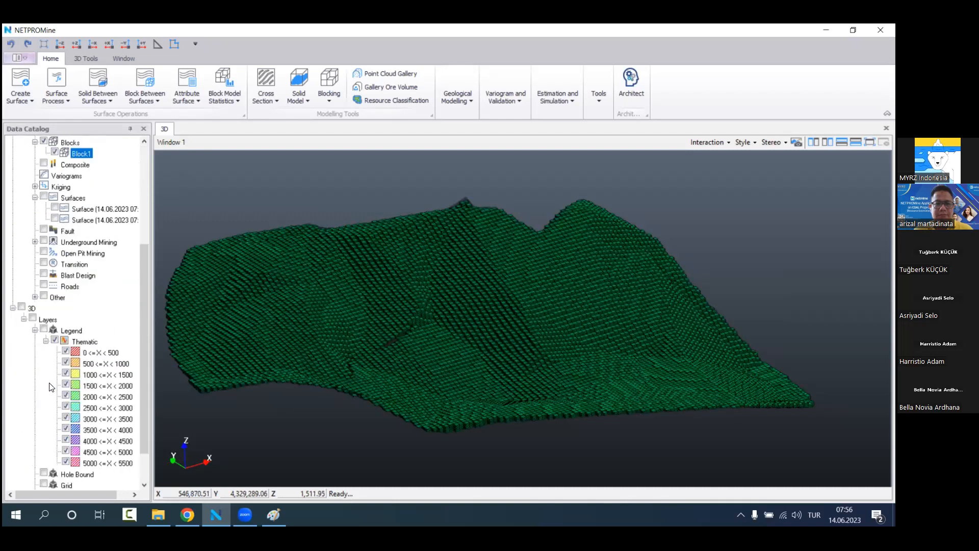
scroll(95, 459, "up", 5)
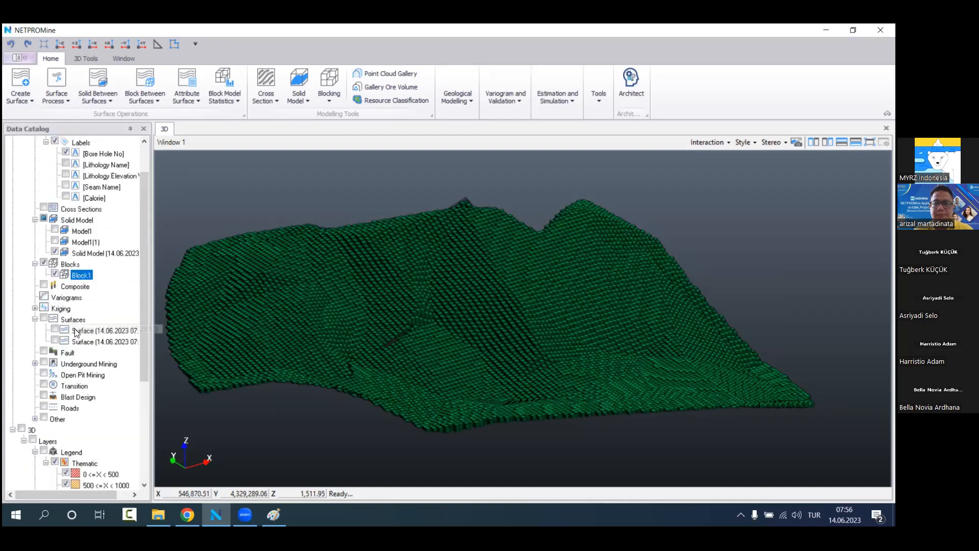
left_click(55, 251)
scroll(482, 335, "up", 1)
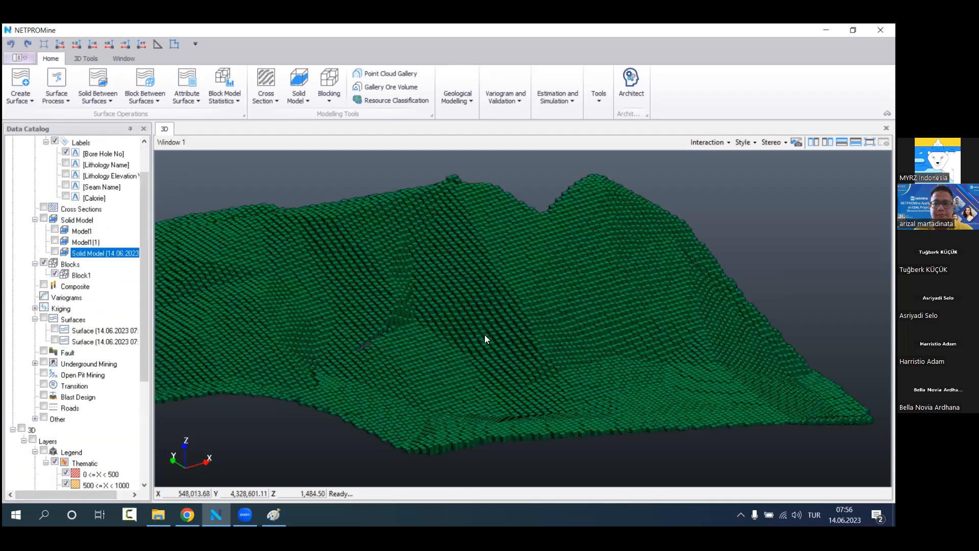
left_click_drag(476, 322, 408, 319)
scroll(485, 335, "down", 2)
scroll(109, 331, "up", 2)
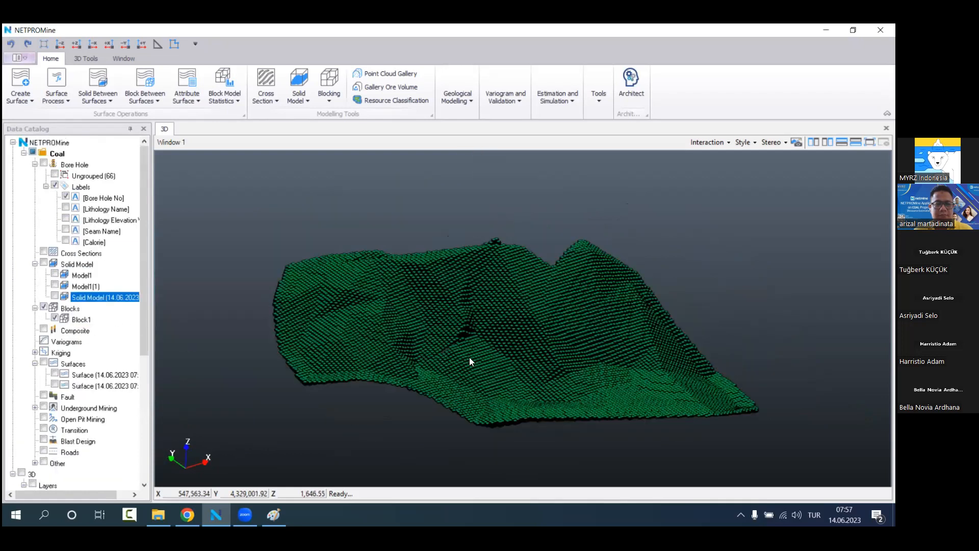
scroll(465, 332, "up", 2)
mouse_move(485, 341)
left_mouse_down()
mouse_move(486, 366)
mouse_move(522, 359)
mouse_move(492, 348)
left_mouse_up()
scroll(481, 356, "down", 2)
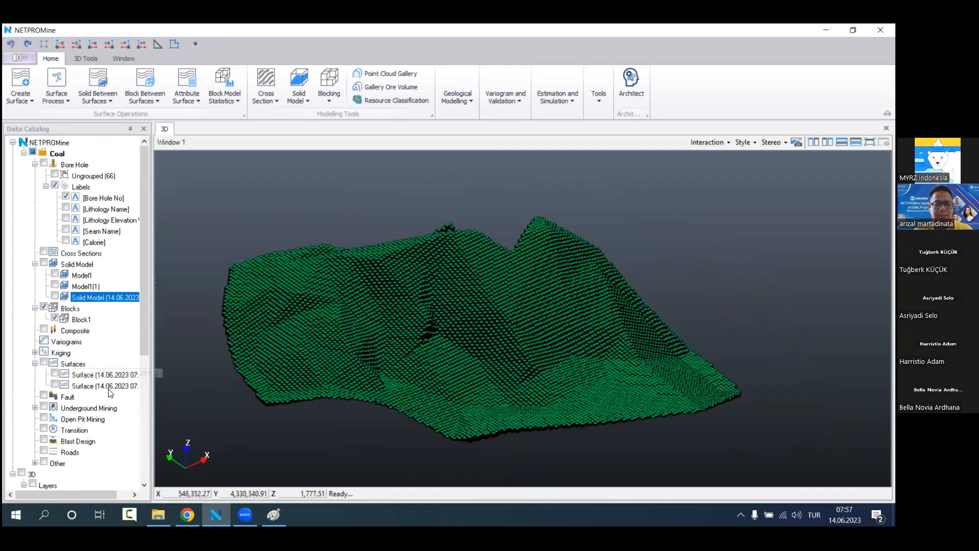
Step: Make a copy of Block1 in the data catalog
scroll(109, 392, "down", 1)
left_click(81, 275)
right_click(104, 278)
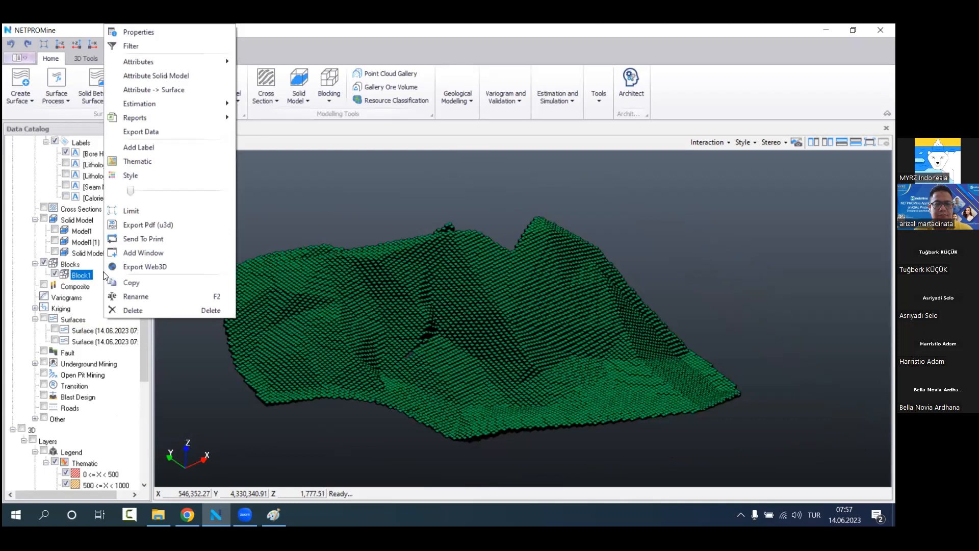
left_click(154, 282)
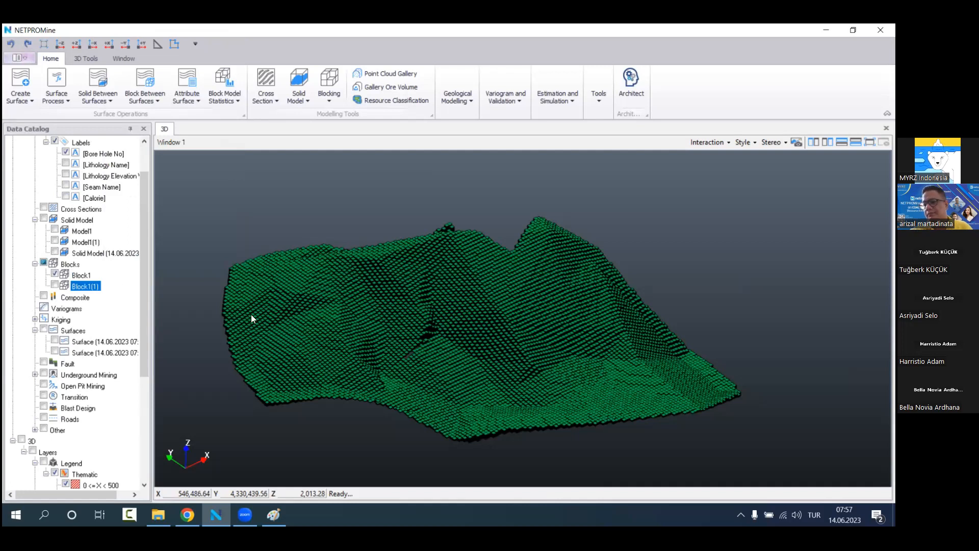
Step: Display the copied block model in place of Block1 to check it, and switch back to Block1
left_click(55, 274)
left_click(55, 284)
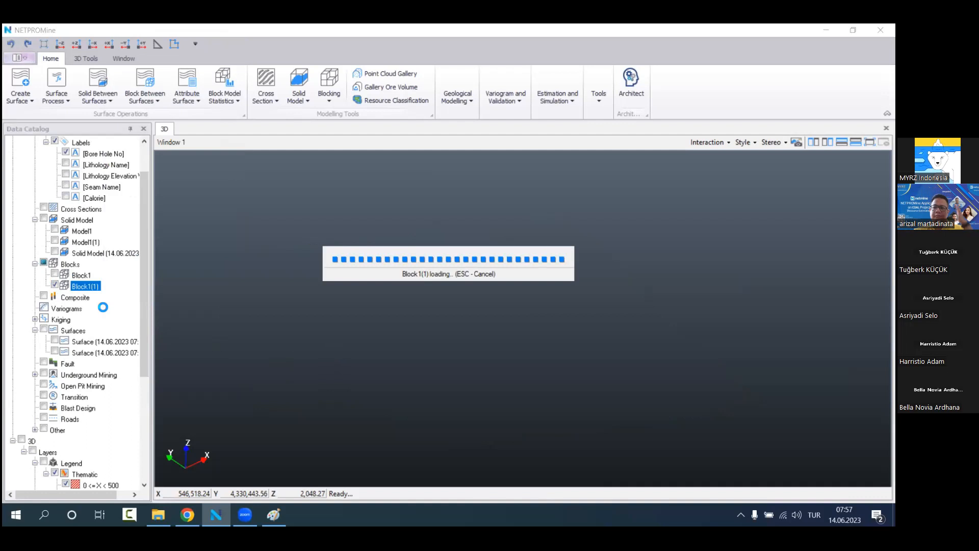
left_click(55, 285)
left_click(55, 274)
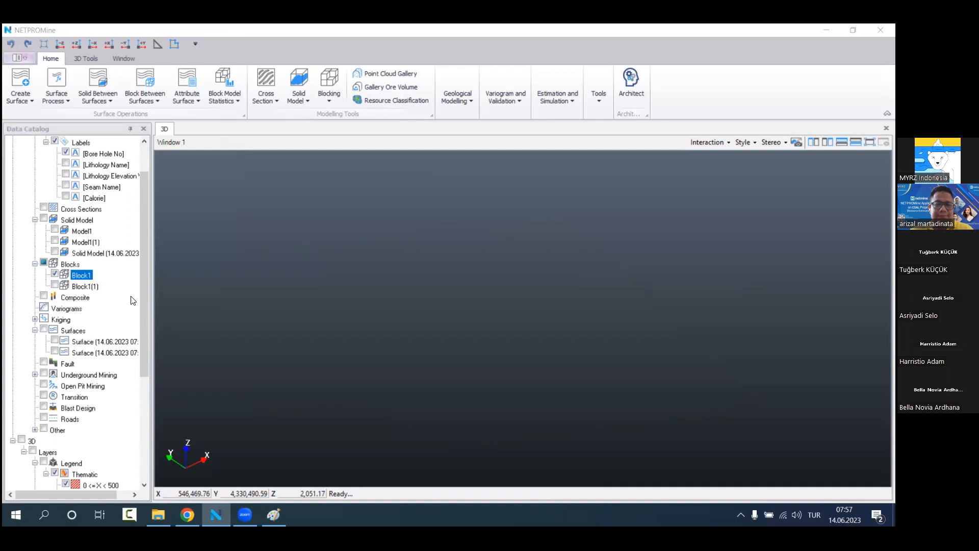
Step: Create composite C1 with a length of 1.00, including Calorie, Ash and Moisture, and choose its bore hole group
right_click(104, 297)
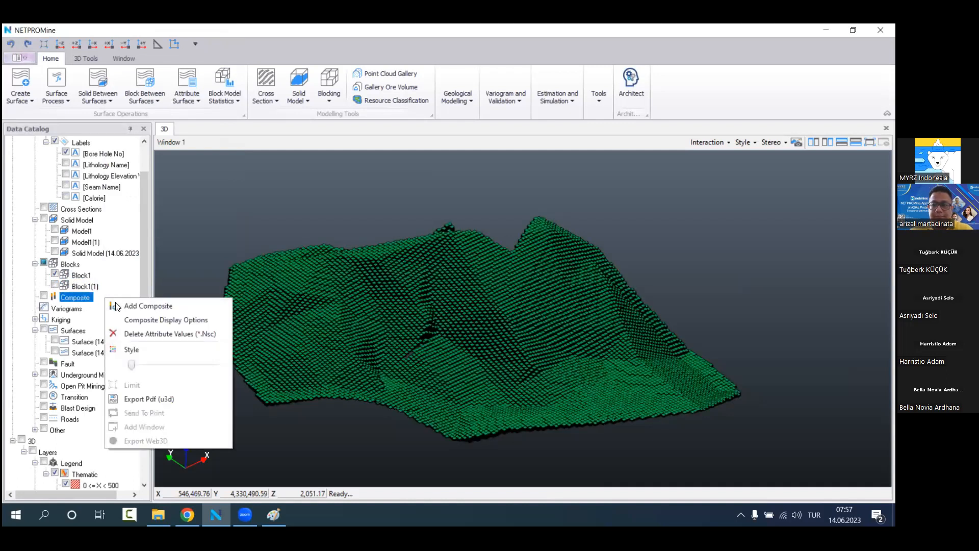
left_click(118, 306)
type("C1")
left_click(298, 177)
type("1")
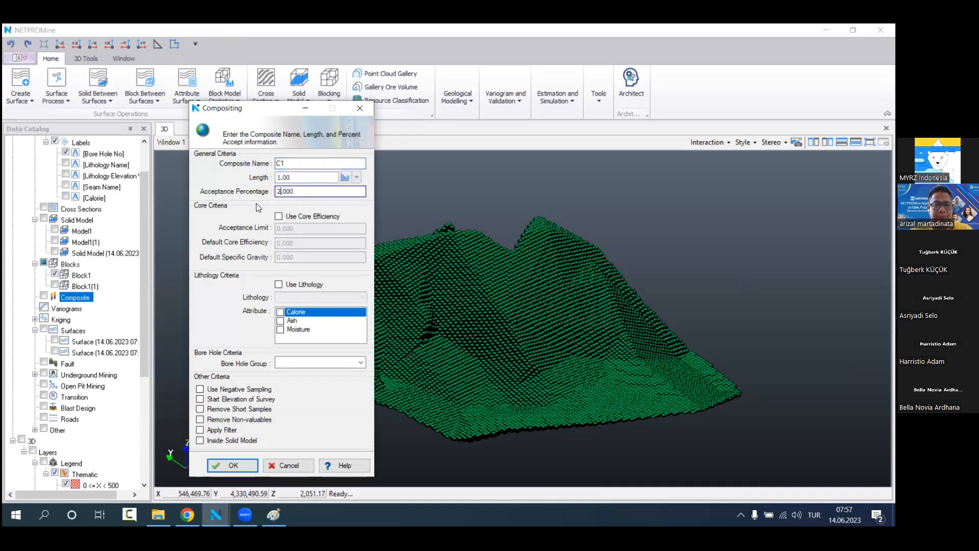
left_click(280, 312)
left_click(280, 321)
left_click(280, 329)
left_click(336, 362)
left_click(343, 378)
left_click(244, 468)
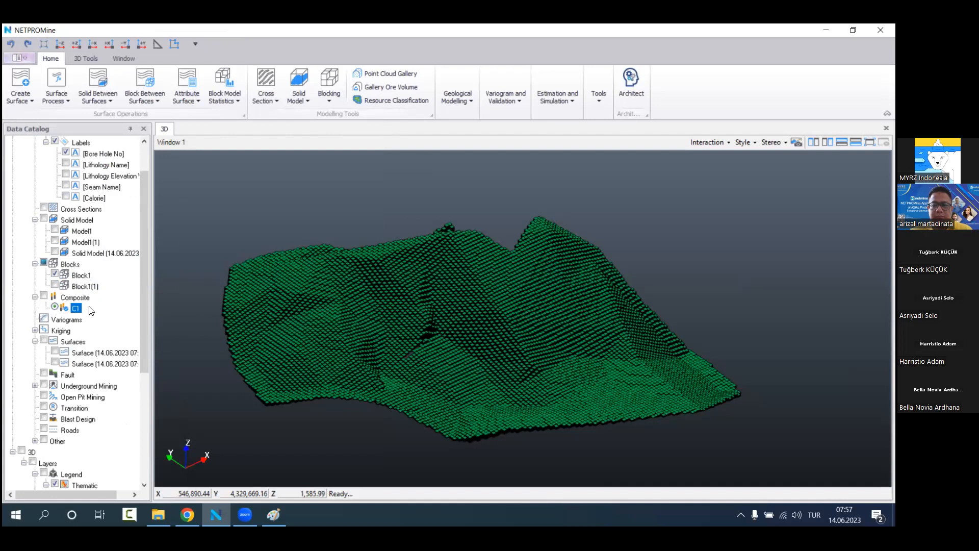
Step: Hide Block1 and show the ungrouped bore holes
scroll(91, 310, "up", 2)
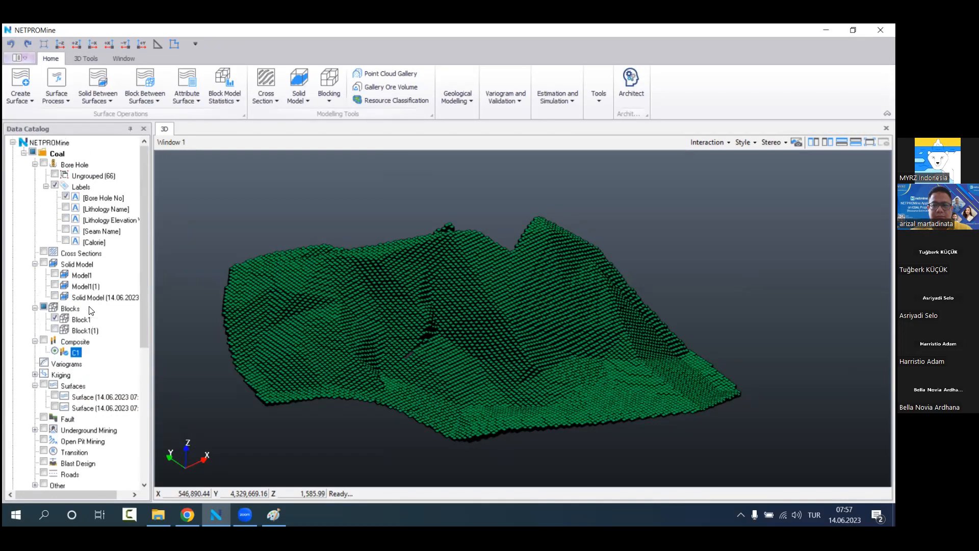
left_click(55, 318)
left_click(55, 174)
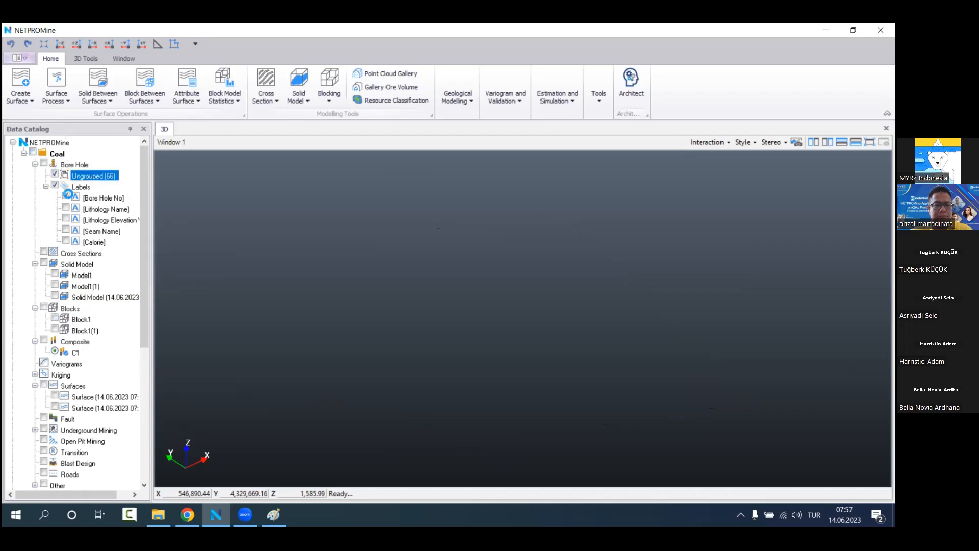
Step: Choose the attribute to draw in the composite display options and show the composite
right_click(99, 340)
left_click(118, 361)
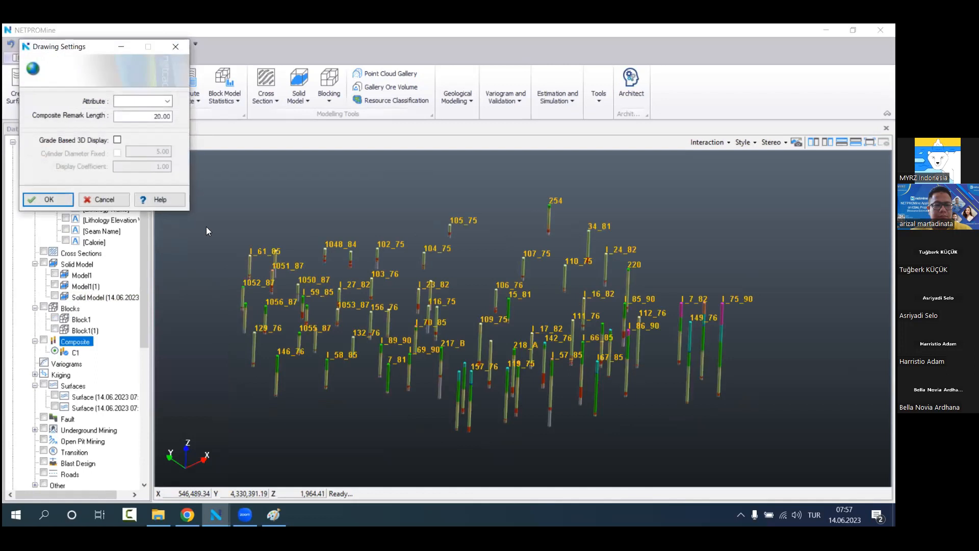
left_click(167, 101)
left_click(133, 108)
key("Return")
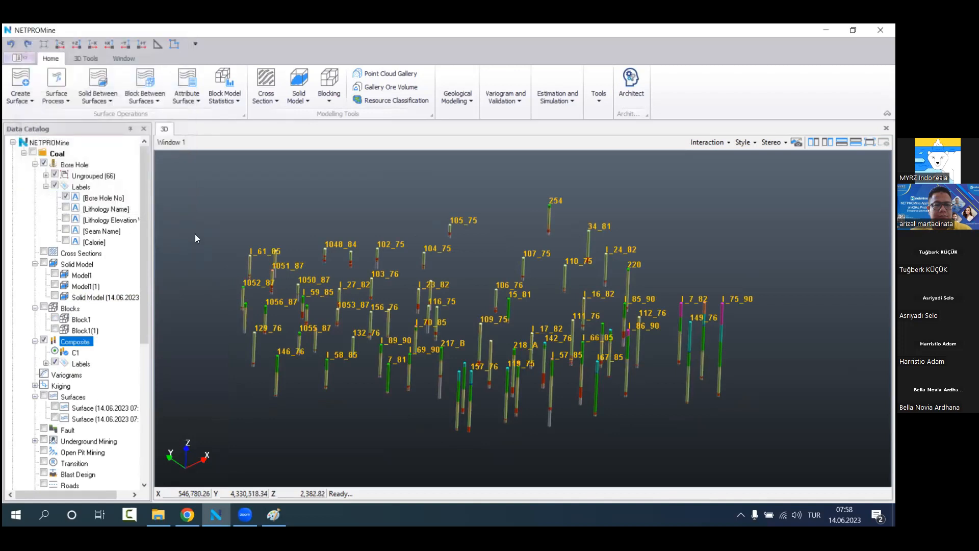
Step: Turn the ungrouped bore holes off and on again to refresh their display
scroll(118, 310, "down", 3)
scroll(117, 310, "down", 5)
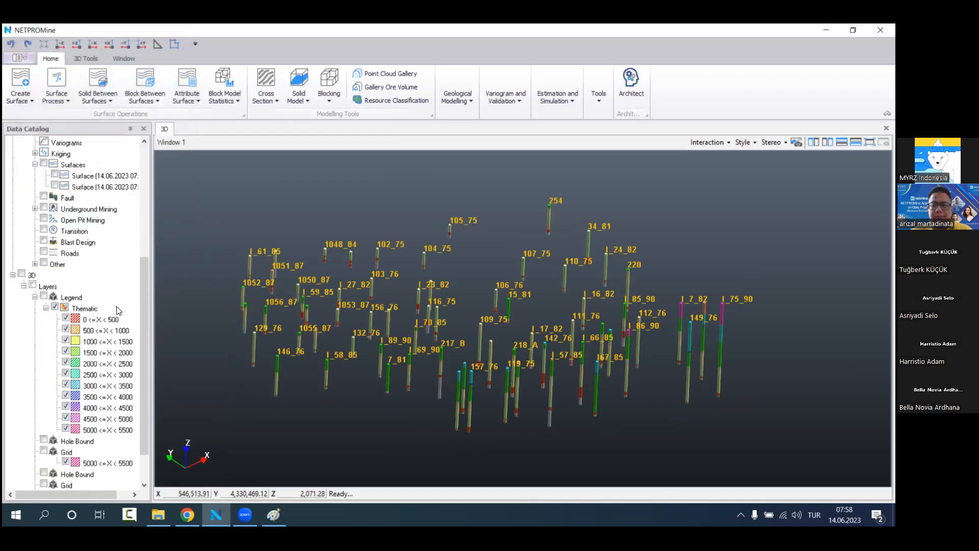
scroll(117, 306, "up", 8)
left_click(43, 162)
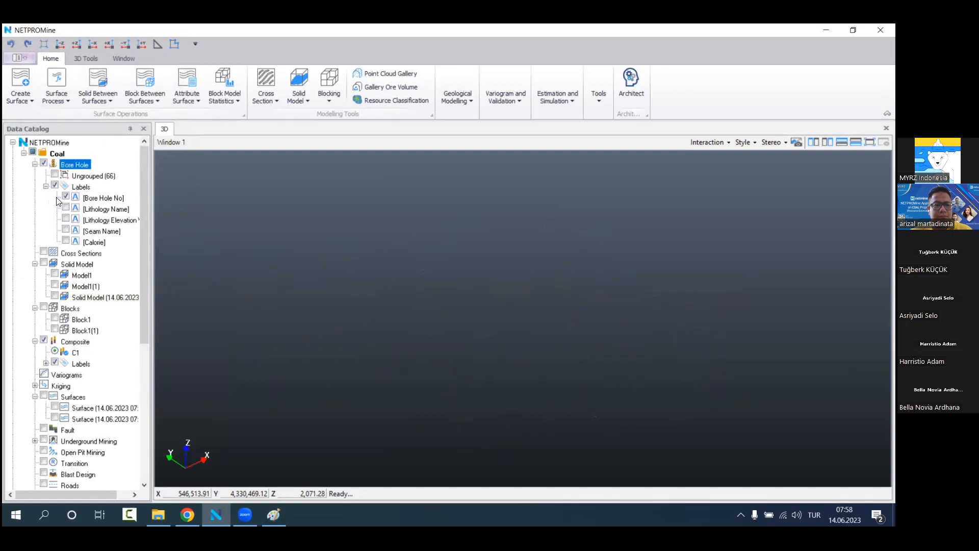
left_click(55, 174)
scroll(440, 373, "up", 3)
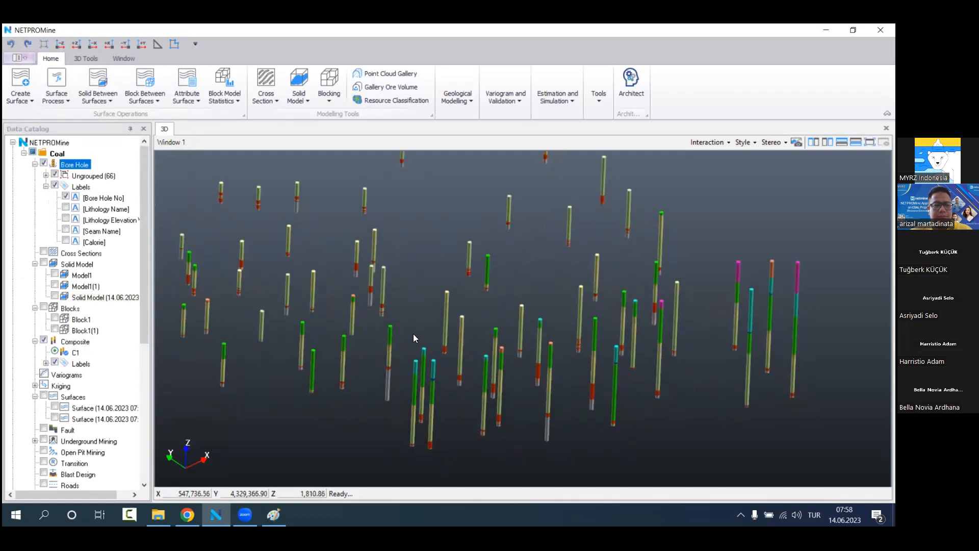
Step: Turn the composite off and on again, and examine its intervals alongside the bore holes
left_click(44, 341)
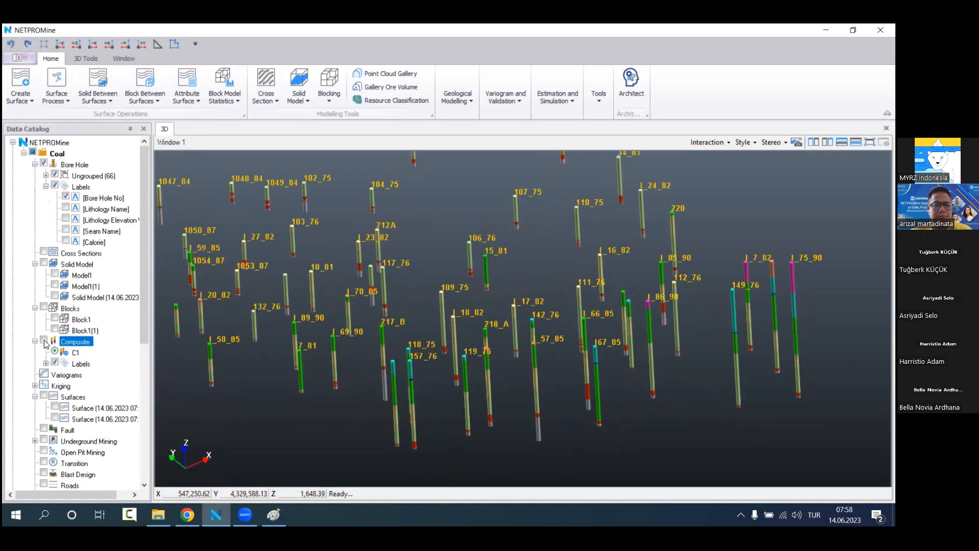
left_click(44, 341)
scroll(378, 357, "up", 3)
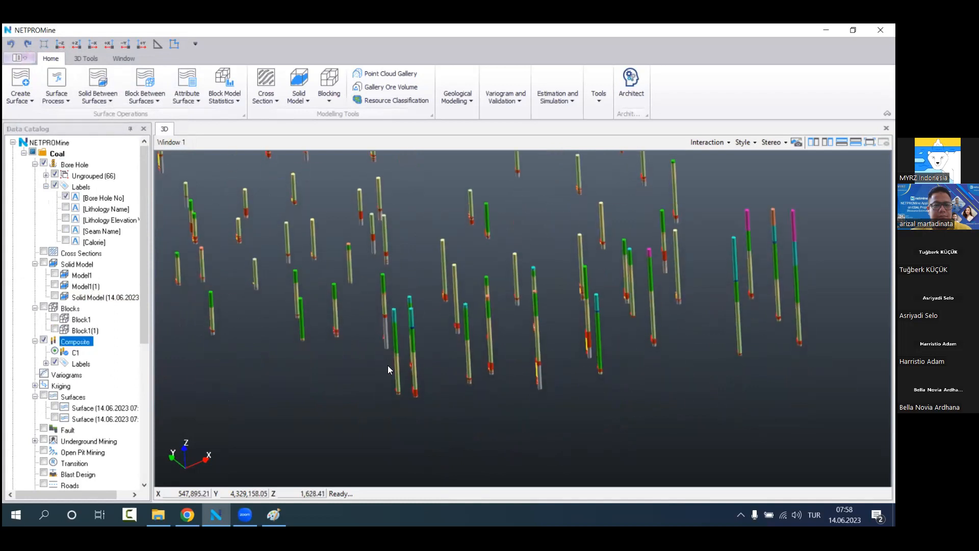
scroll(398, 362, "up", 6)
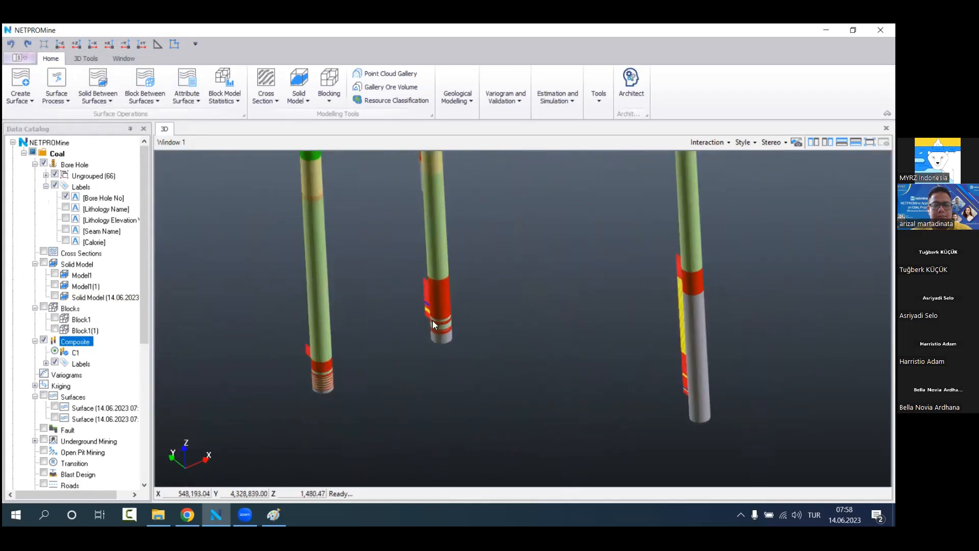
Step: Examine the calorie labels of the composite intervals beside the coal sections at the lower ends of the bore holes
scroll(483, 381, "up", 5)
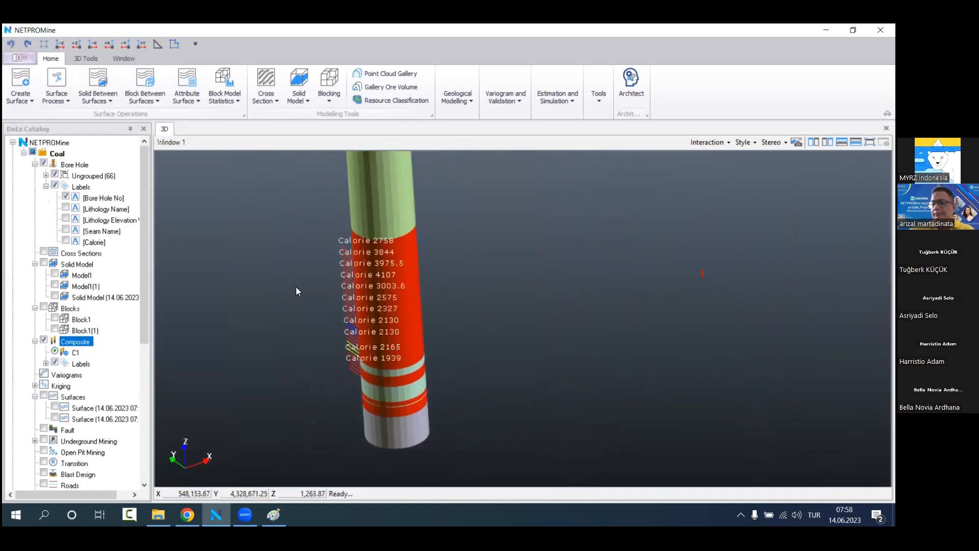
scroll(375, 302, "down", 3)
scroll(422, 307, "up", 5)
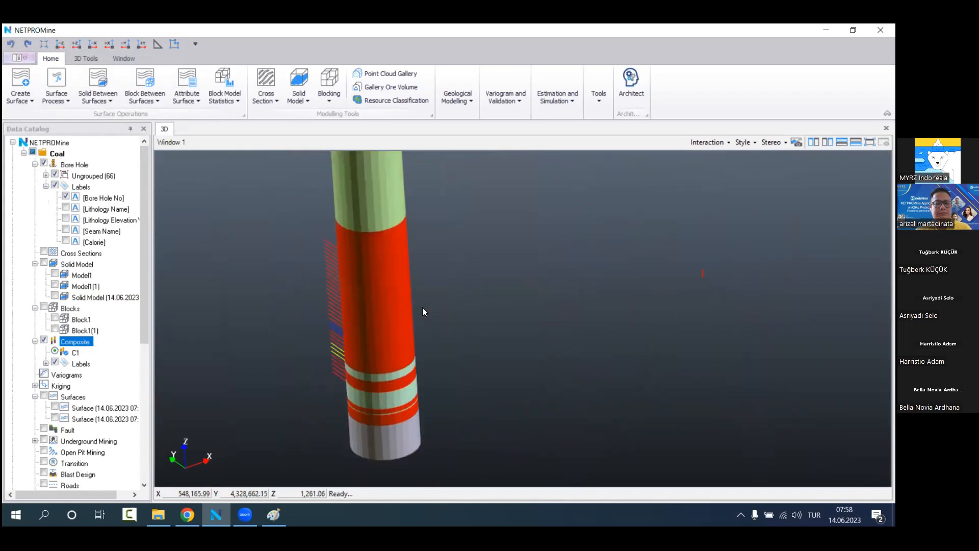
middle_click_drag(503, 336, 497, 374)
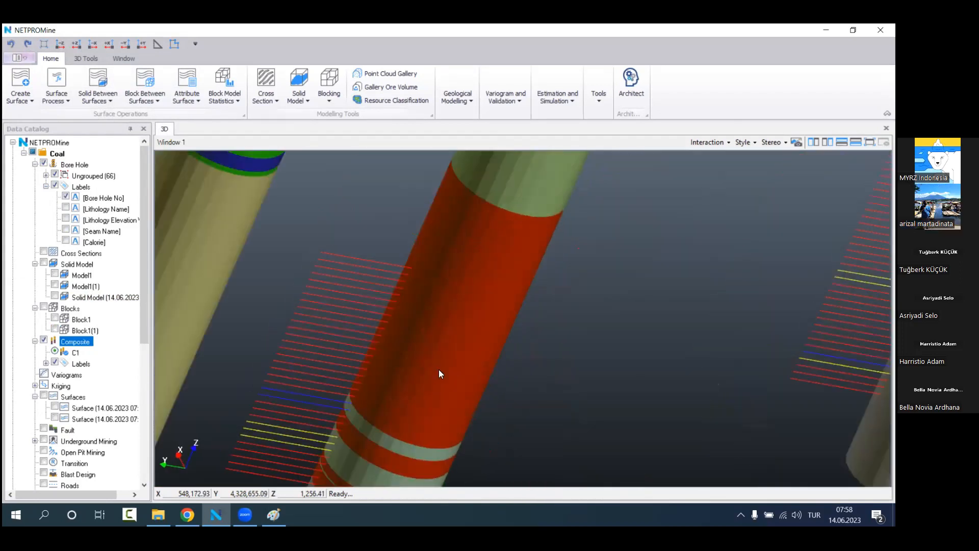
middle_click_drag(493, 337, 447, 355)
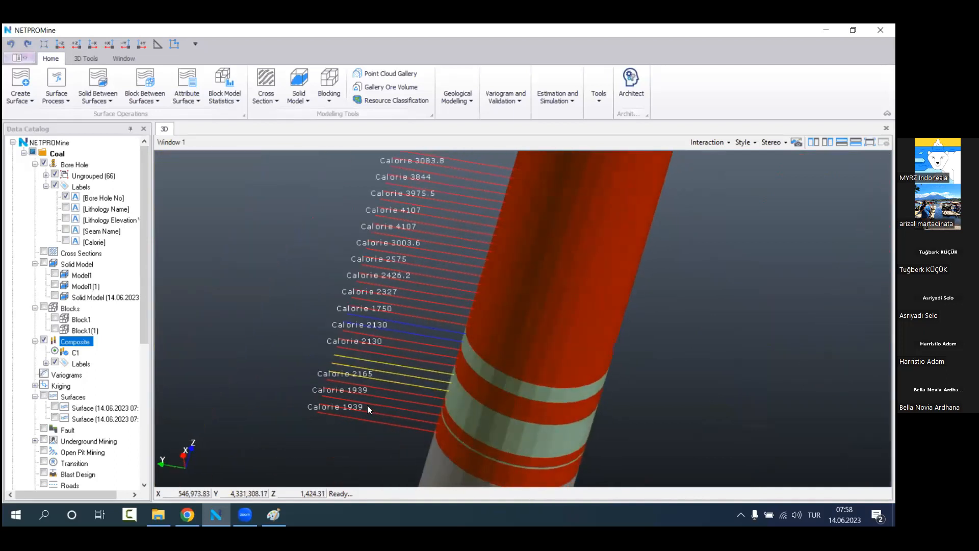
middle_click_drag(418, 363, 426, 345)
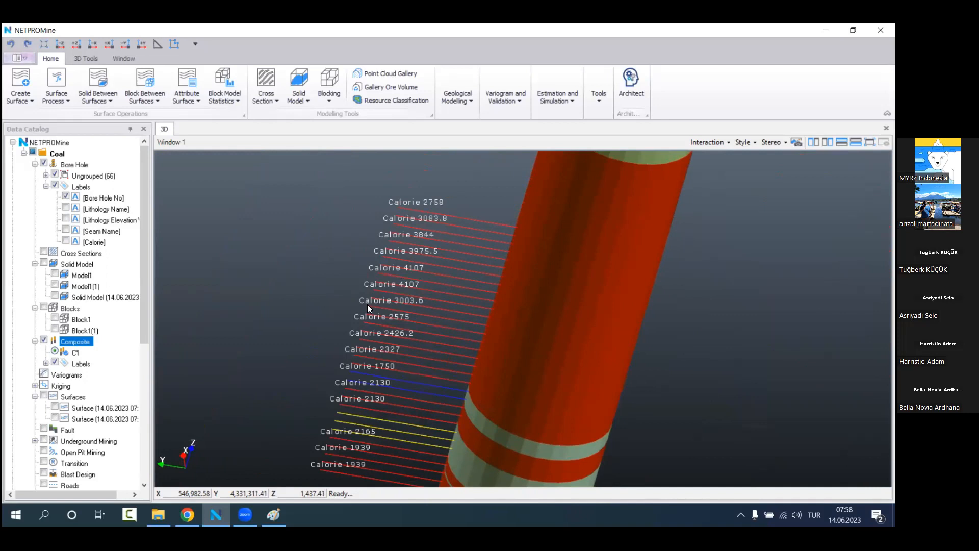
scroll(367, 304, "down", 5)
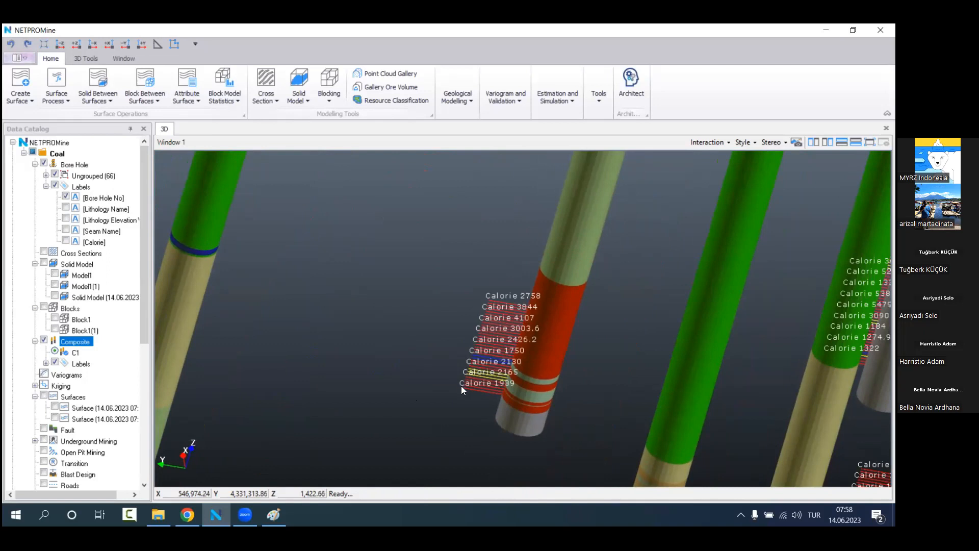
scroll(411, 387, "down", 10)
scroll(494, 313, "down", 8)
middle_click_drag(507, 306, 306, 290)
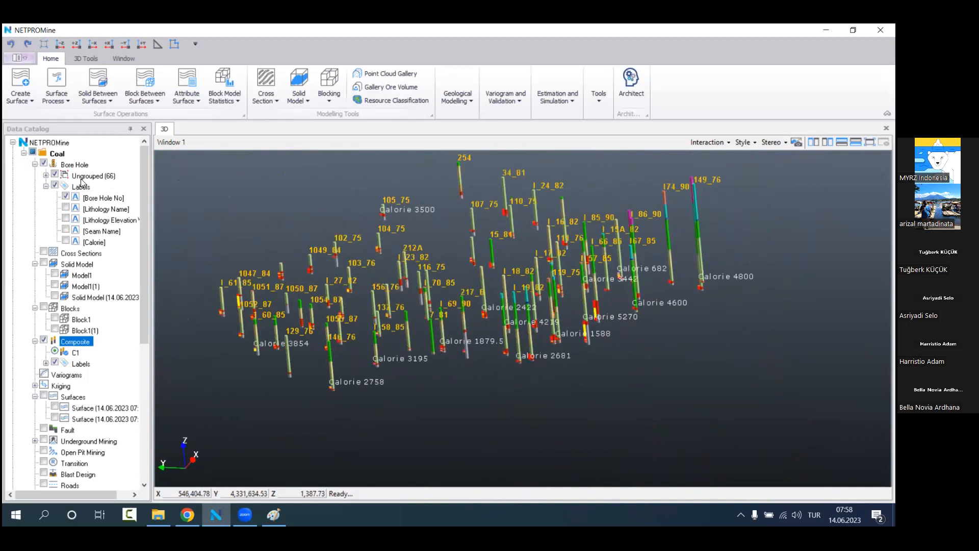
Step: Turn on raw sample displaying for the bore holes with the Calorie attribute
right_click(103, 155)
mouse_move(165, 194)
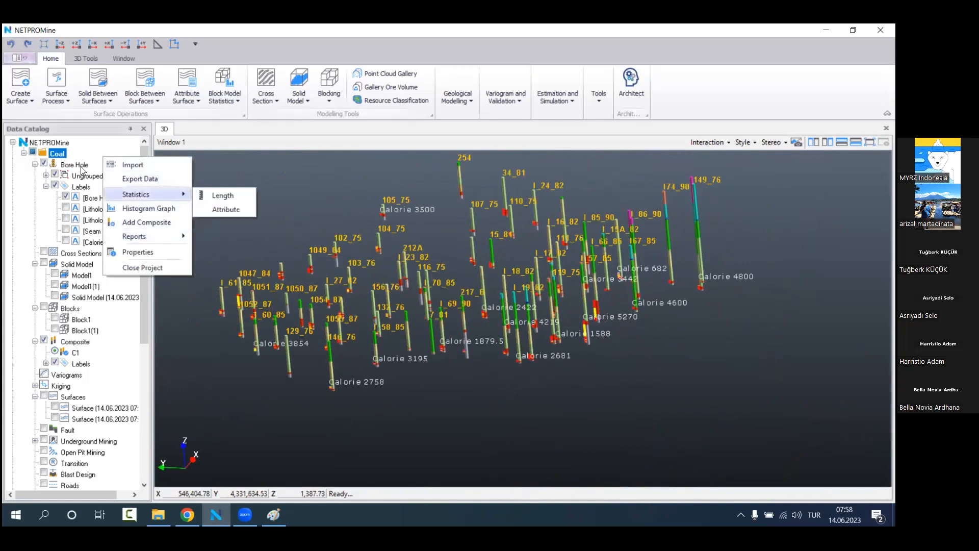
right_click(80, 164)
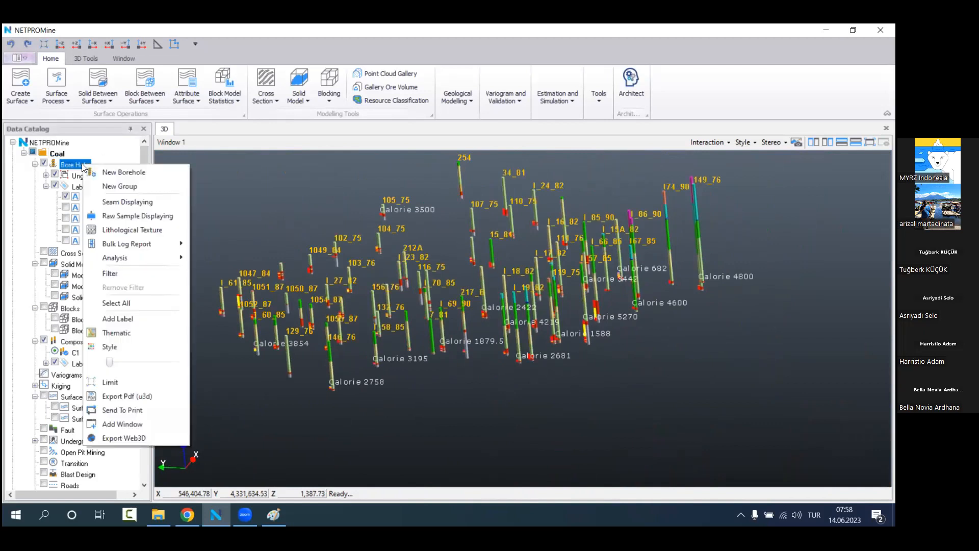
left_click(165, 216)
left_click(187, 119)
left_click(177, 129)
left_click(116, 172)
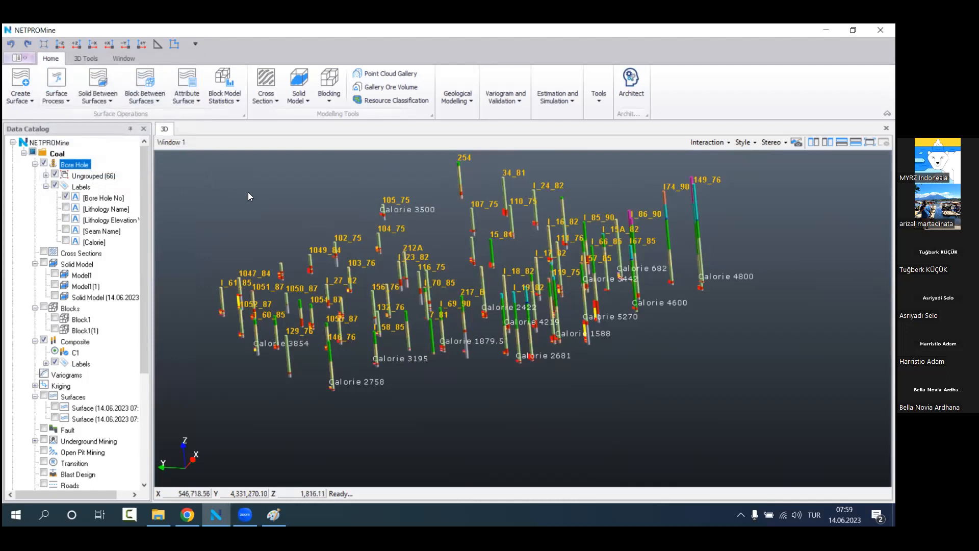
Step: Show the Calorie legend in the 3D view
scroll(105, 330, "down", 5)
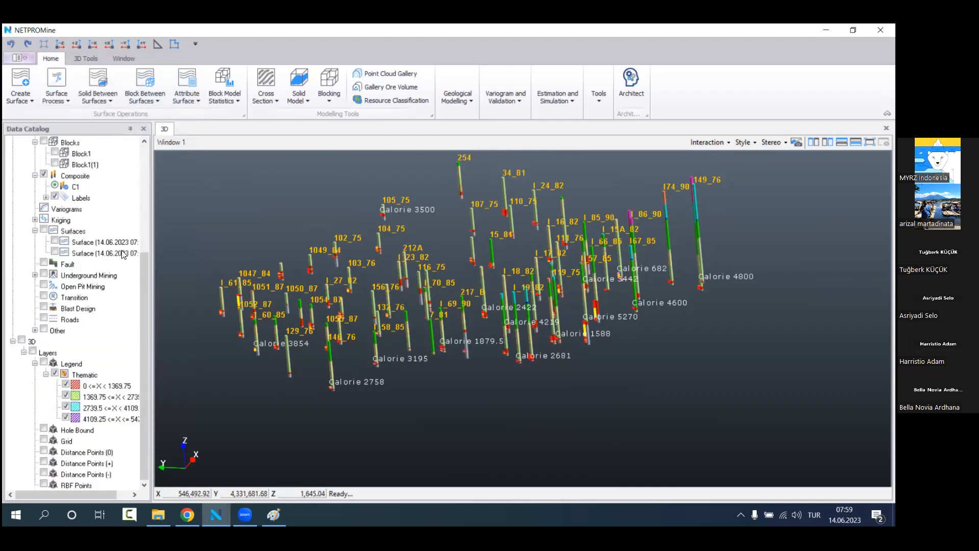
middle_click_drag(382, 334, 408, 338)
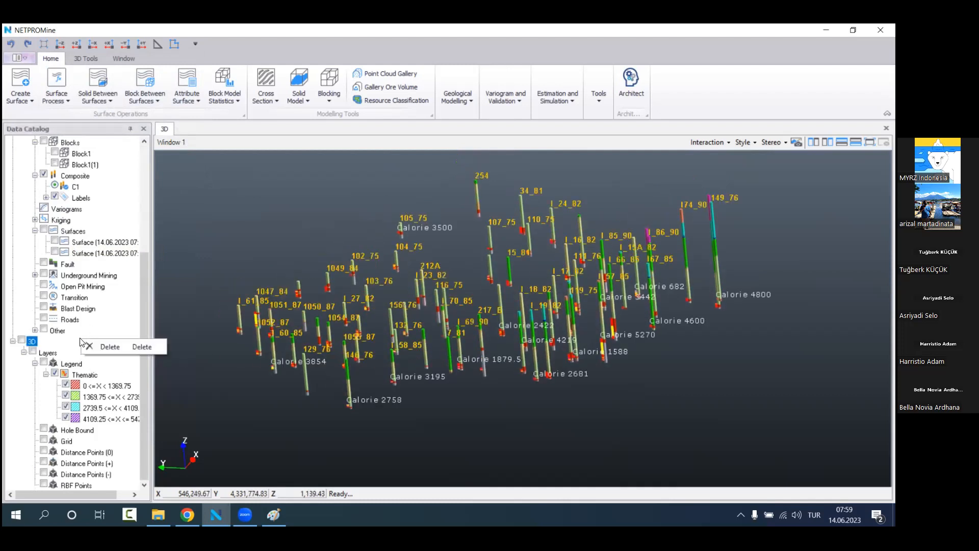
left_click(43, 363)
left_click(43, 363)
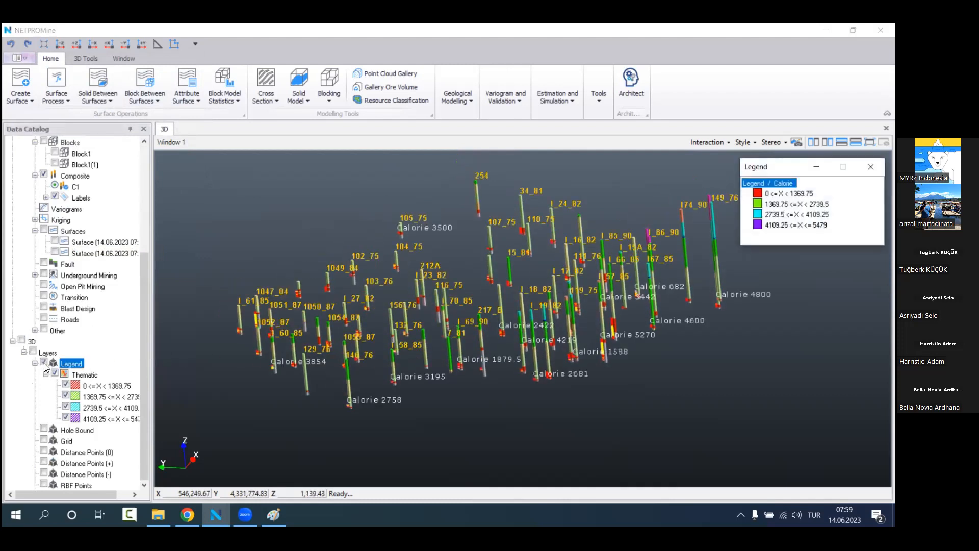
Step: Examine the raw sample colours on the bore holes against the Calorie legend and the composite interval labels
scroll(581, 334, "up", 3)
scroll(581, 334, "up", 10)
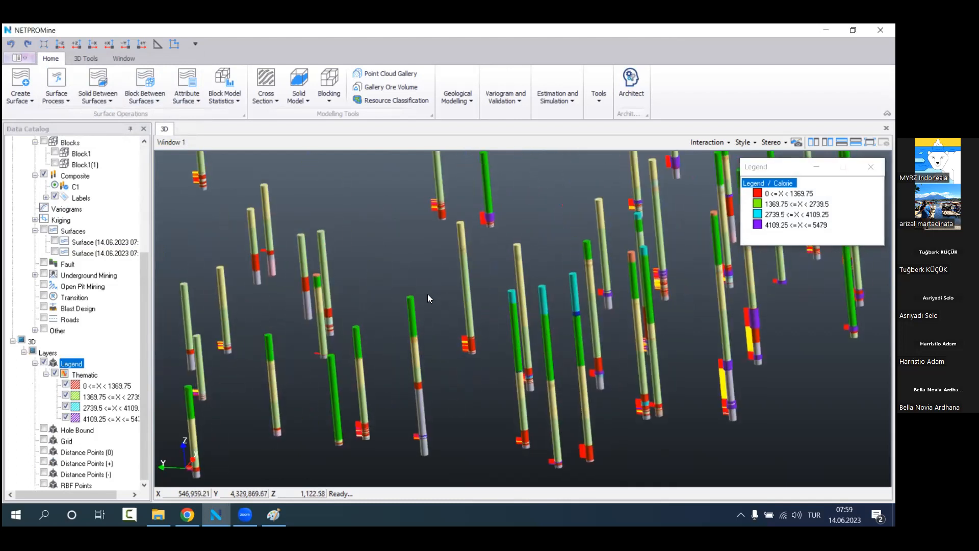
scroll(486, 257, "up", 5)
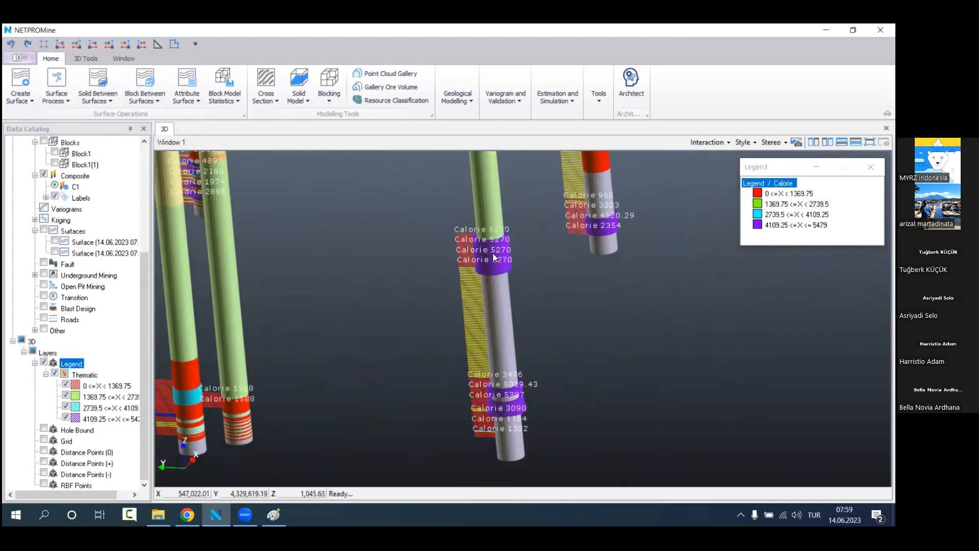
left_click_drag(484, 281, 447, 270)
scroll(452, 302, "down", 5)
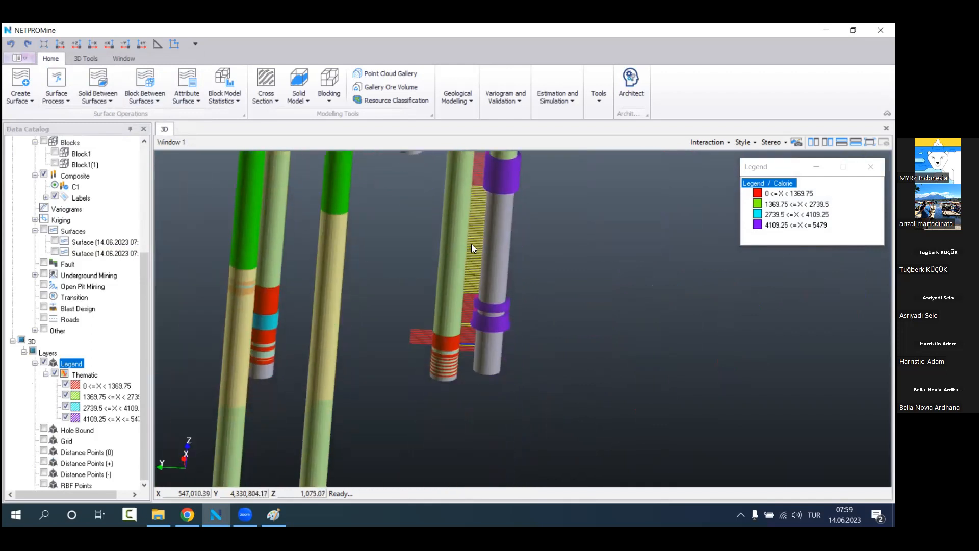
scroll(448, 388, "up", 3)
scroll(357, 347, "down", 3)
scroll(395, 282, "up", 5)
left_click_drag(341, 277, 510, 323)
left_click_drag(418, 325, 507, 330)
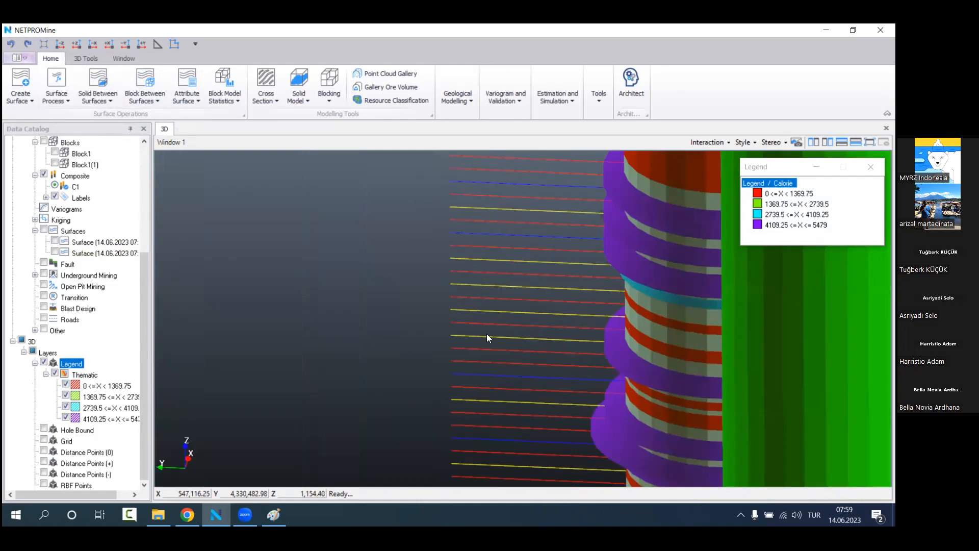
scroll(507, 331, "up", 2)
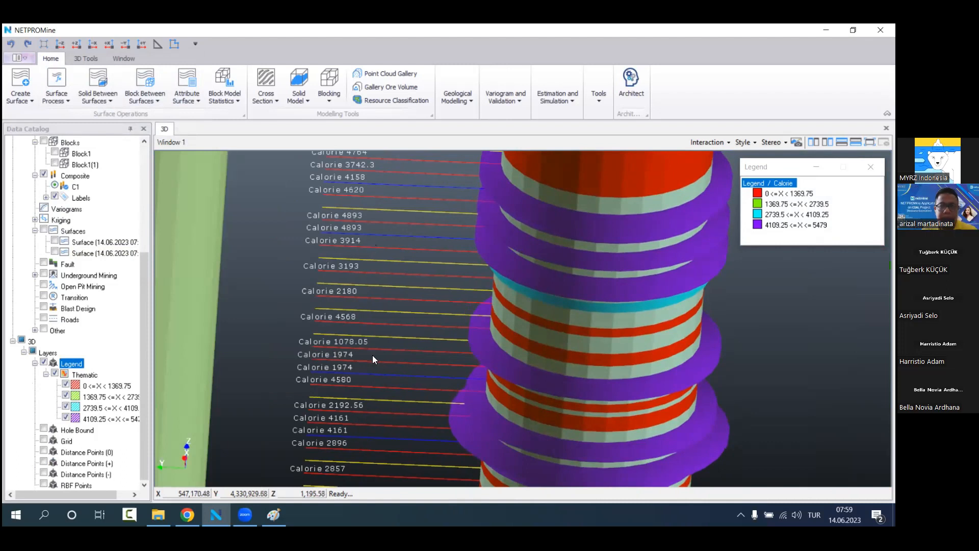
scroll(443, 253, "down", 3)
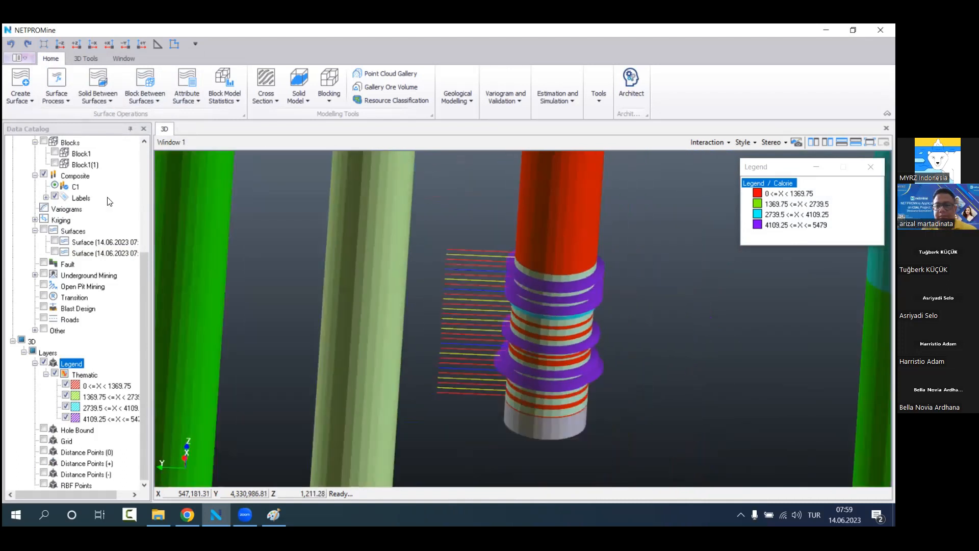
Step: Turn the bore holes off and on again to view the raw calorie samples on their own
scroll(51, 230, "up", 5)
left_click(44, 165)
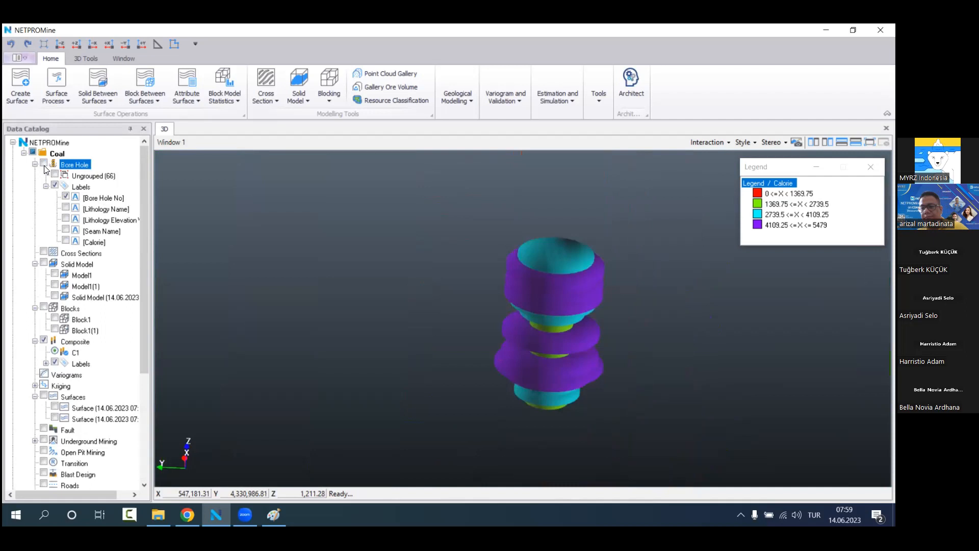
left_click(44, 163)
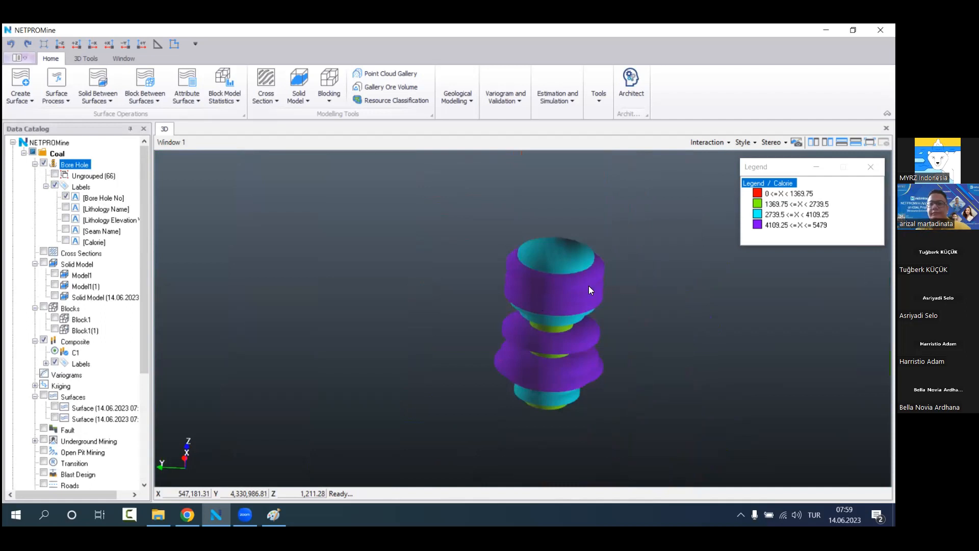
scroll(517, 291, "down", 3)
scroll(516, 291, "down", 6)
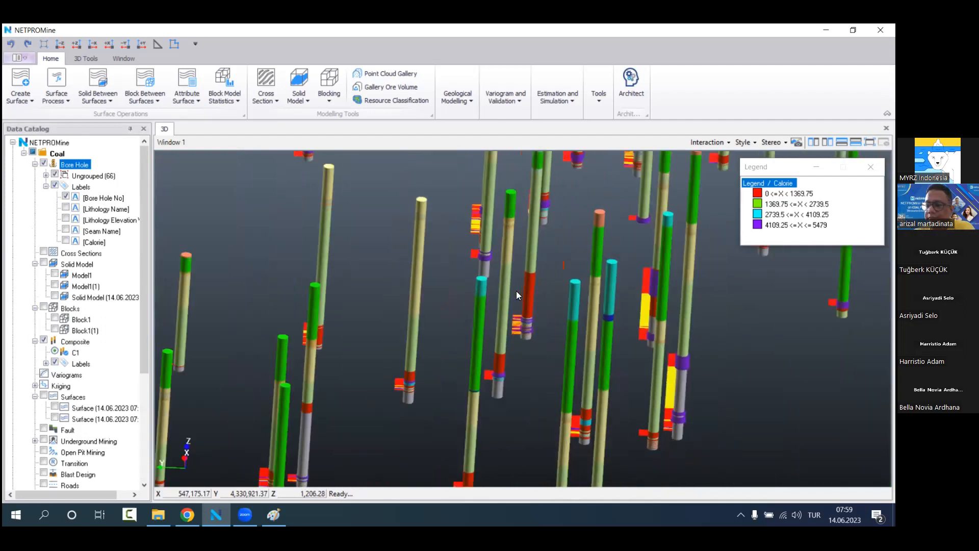
Step: Filter the bore holes to display only the KM2 lithology
right_click(119, 163)
left_click(332, 266)
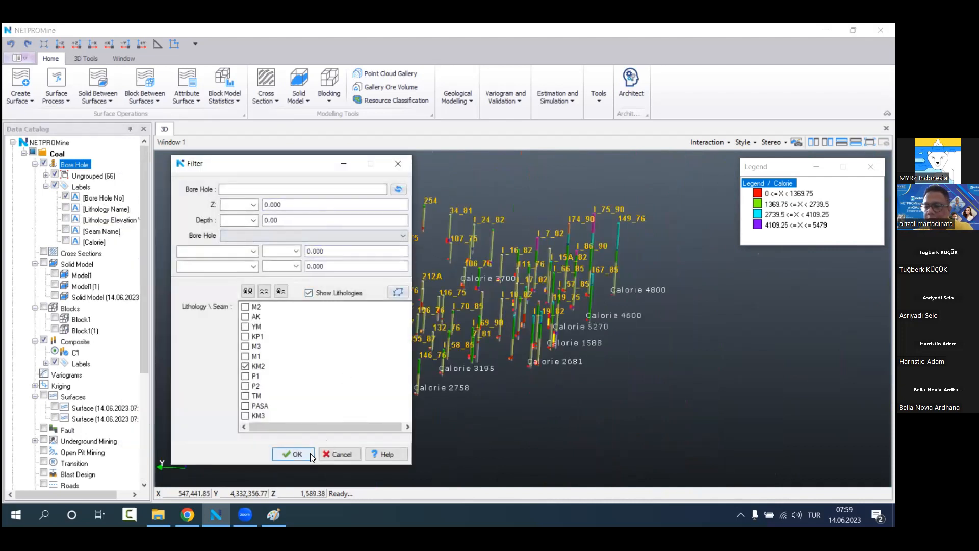
left_click(397, 164)
Step: Compare the composite calorie labels with the raw sample bands on the filtered bore hole containing a single cyan band
scroll(437, 332, "up", 5)
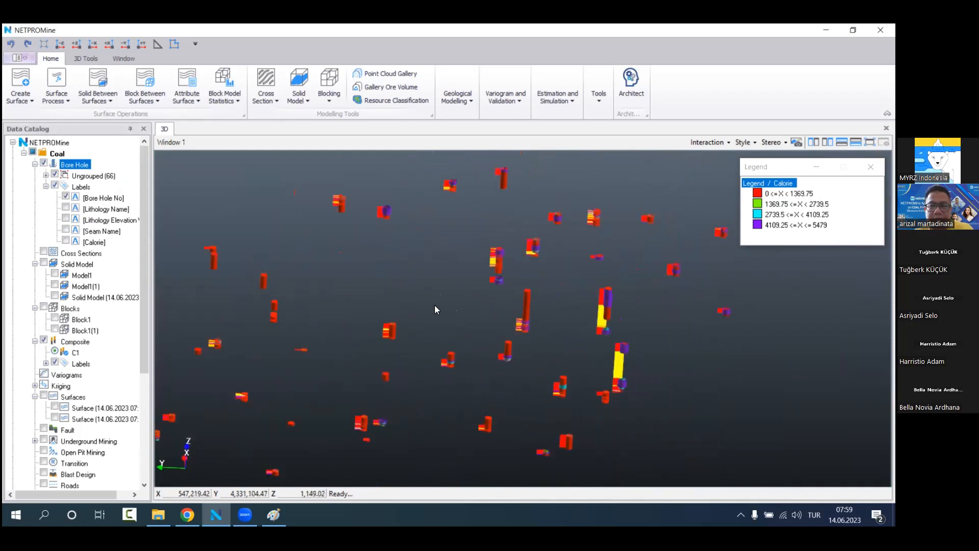
scroll(513, 295, "up", 8)
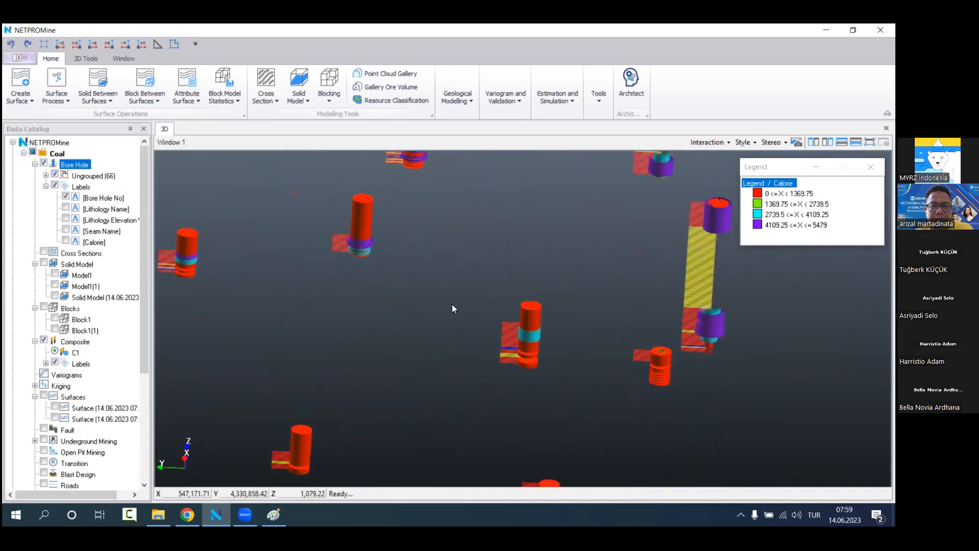
left_click_drag(496, 295, 505, 319)
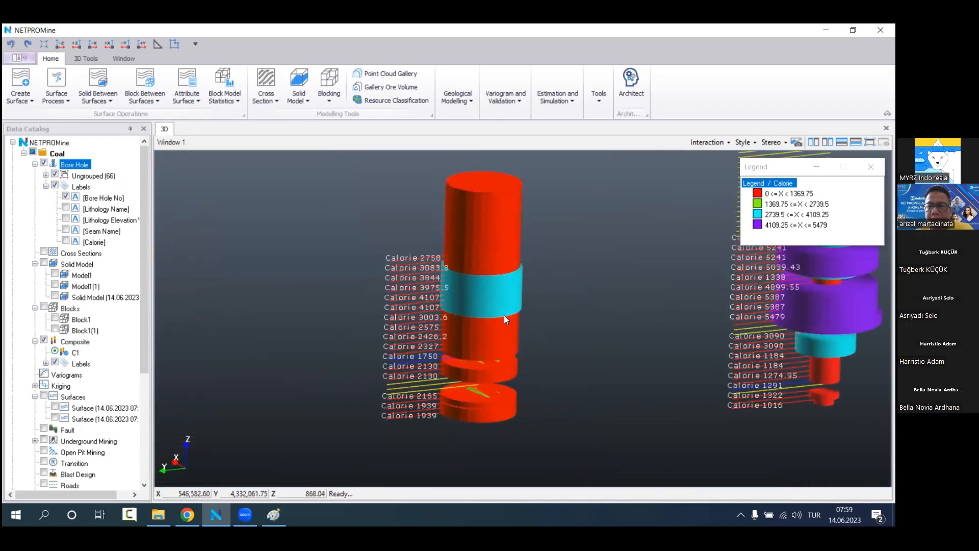
scroll(510, 306, "up", 4)
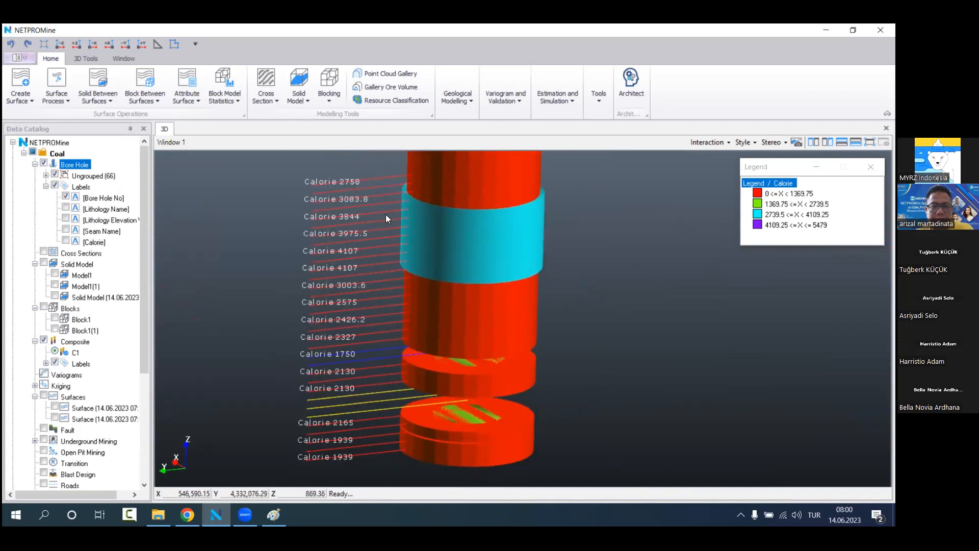
scroll(377, 274, "down", 3)
middle_click_drag(485, 310, 478, 367)
scroll(425, 295, "down", 7)
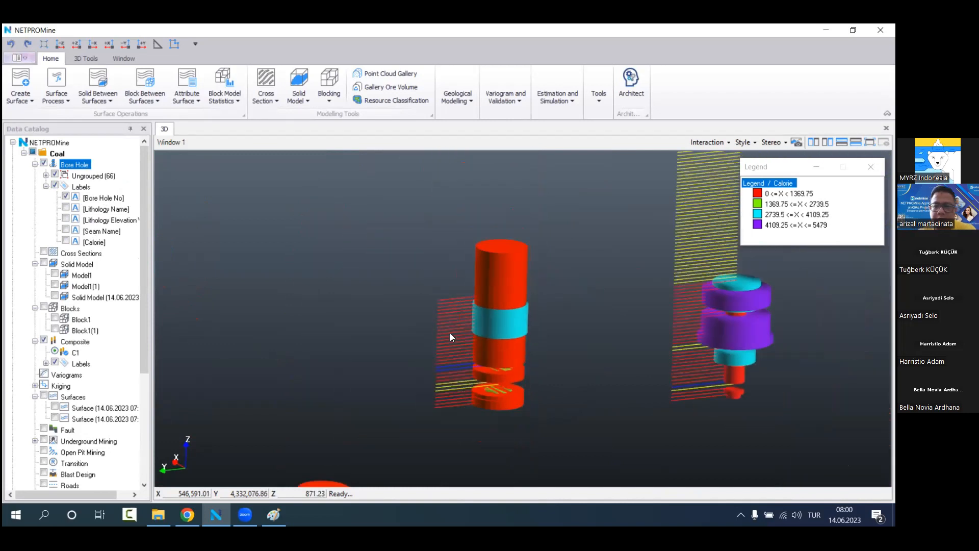
Step: Inspect the neighbouring bore hole with purple samples, comparing its calorie intervals with the long yellow gap between its coal sections
middle_click_drag(652, 309, 509, 315)
scroll(507, 314, "up", 6)
scroll(505, 313, "up", 3)
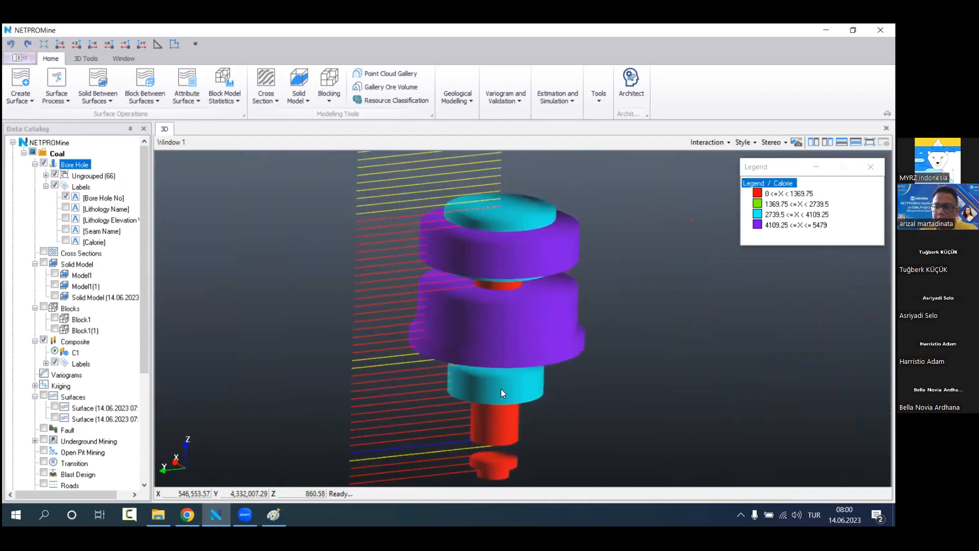
scroll(461, 313, "down", 2)
scroll(470, 341, "down", 2)
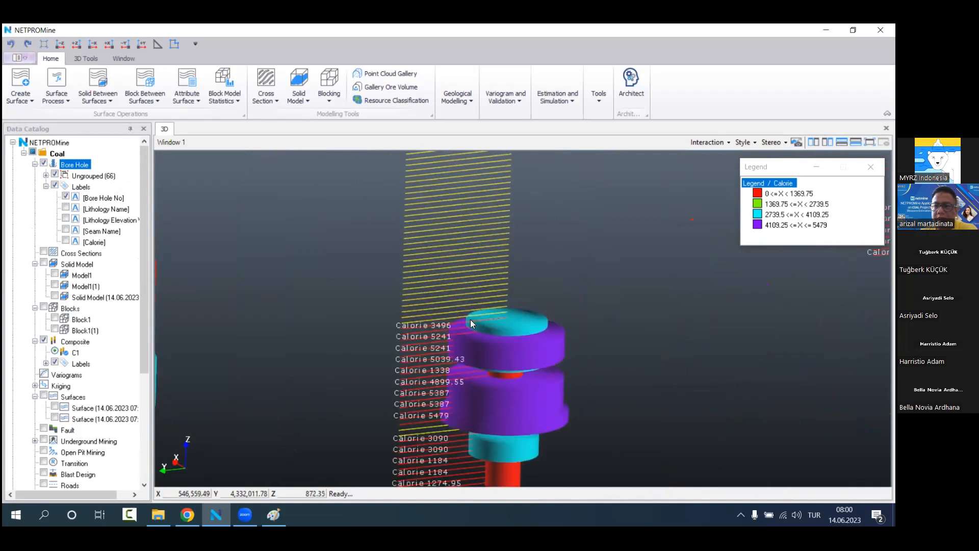
scroll(482, 245, "down", 3)
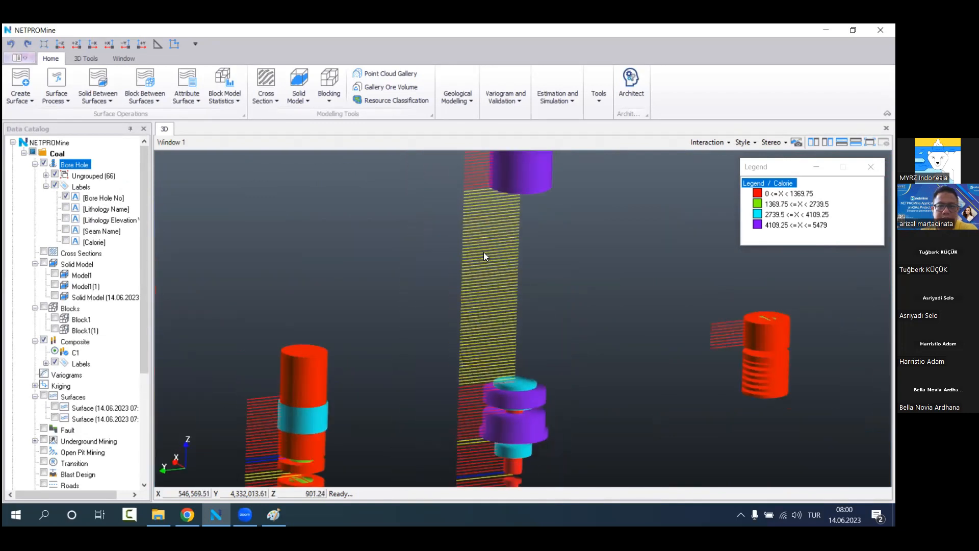
scroll(503, 312, "up", 5)
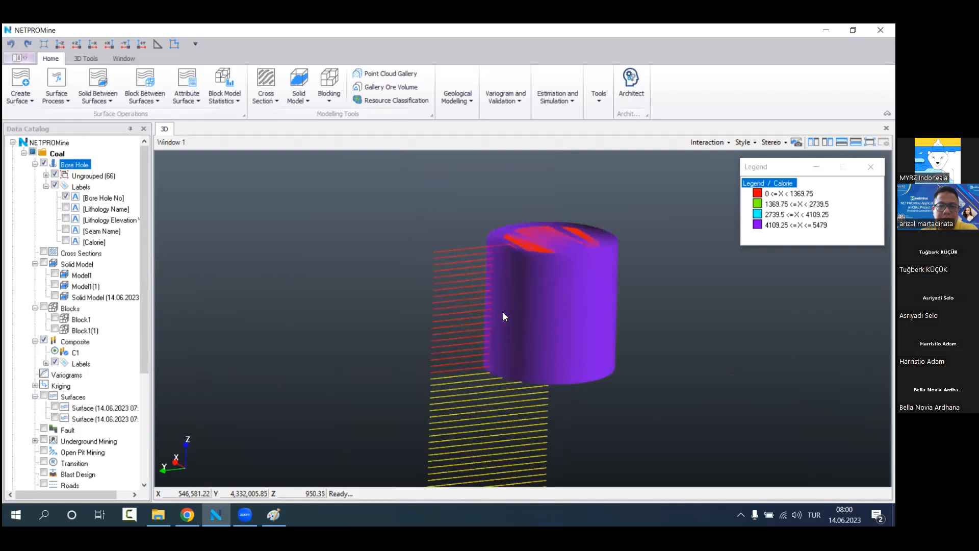
scroll(411, 341, "down", 6)
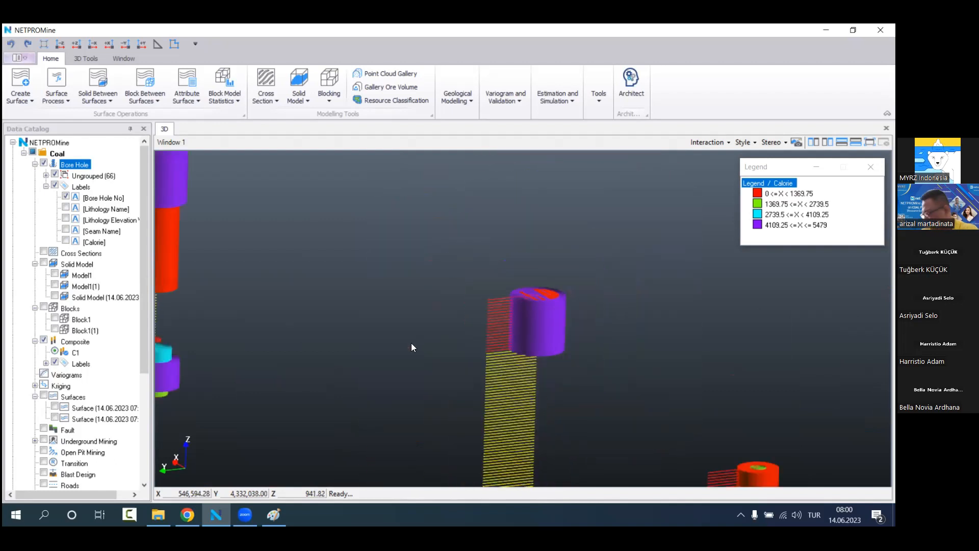
Step: Hide the composite, leaving the filtered bore holes displayed
scroll(415, 357, "down", 5)
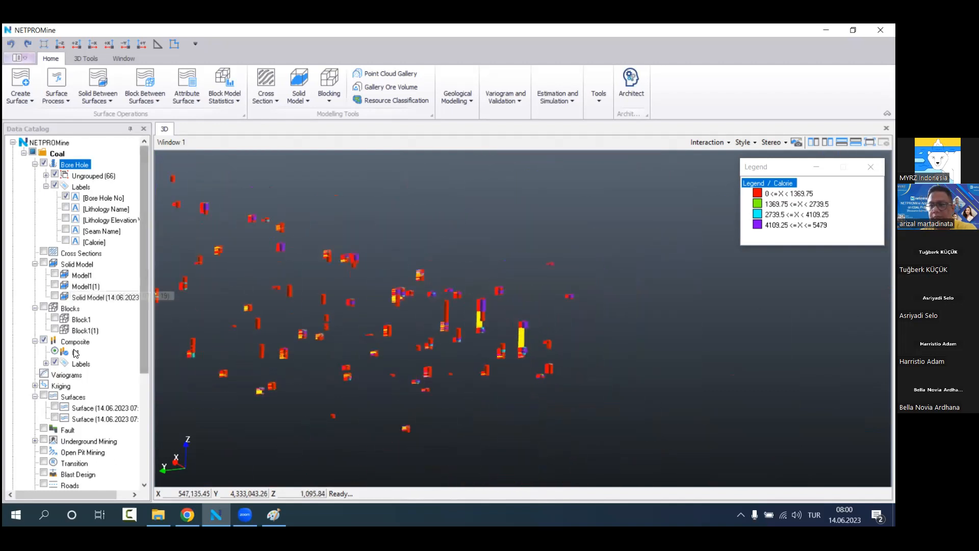
left_click(43, 341)
left_click(75, 342)
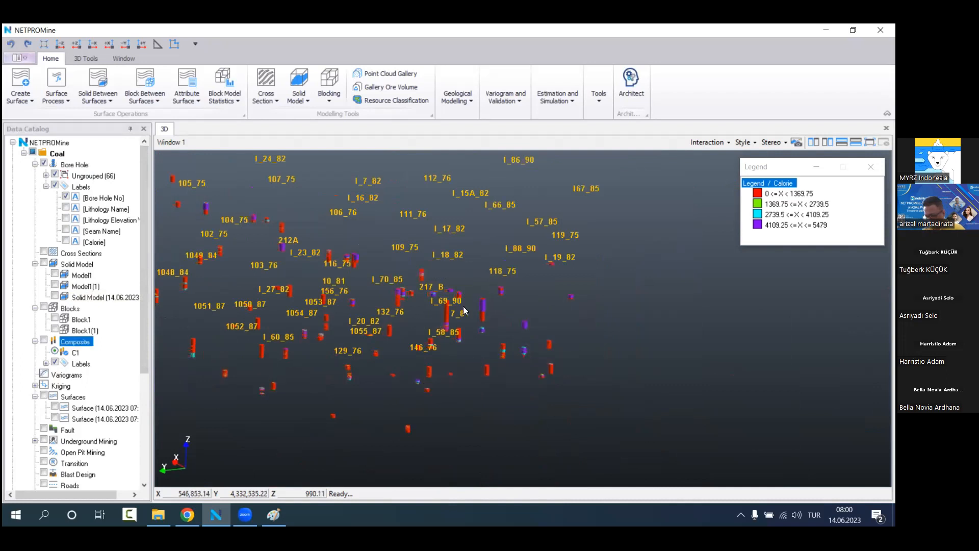
Step: Remove the lithology filter from the bore holes and hide them
scroll(486, 306, "up", 3)
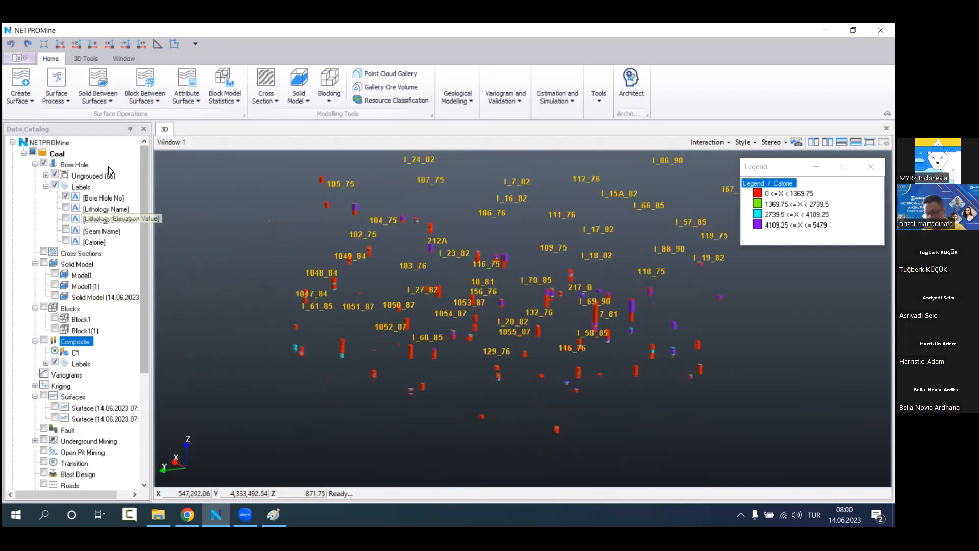
right_click(100, 173)
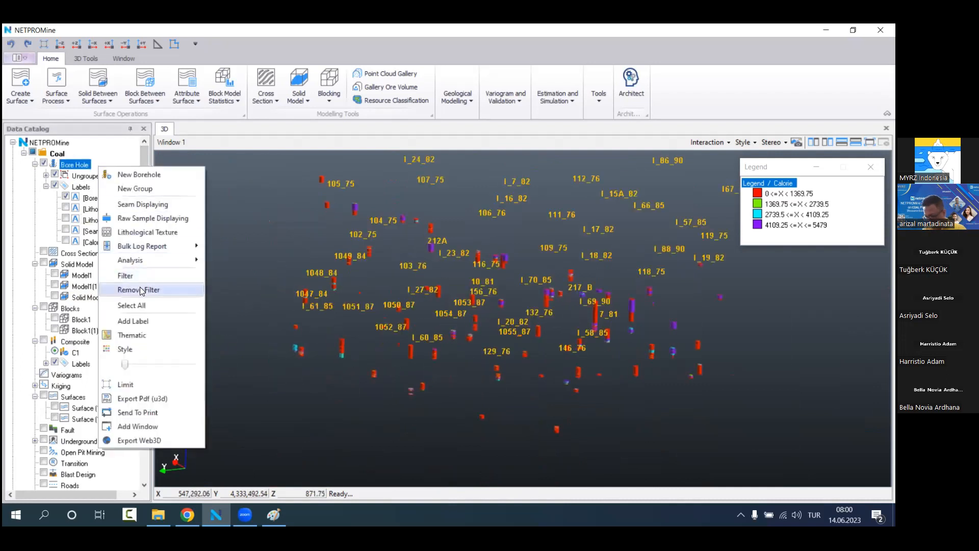
left_click(128, 286)
left_click(44, 162)
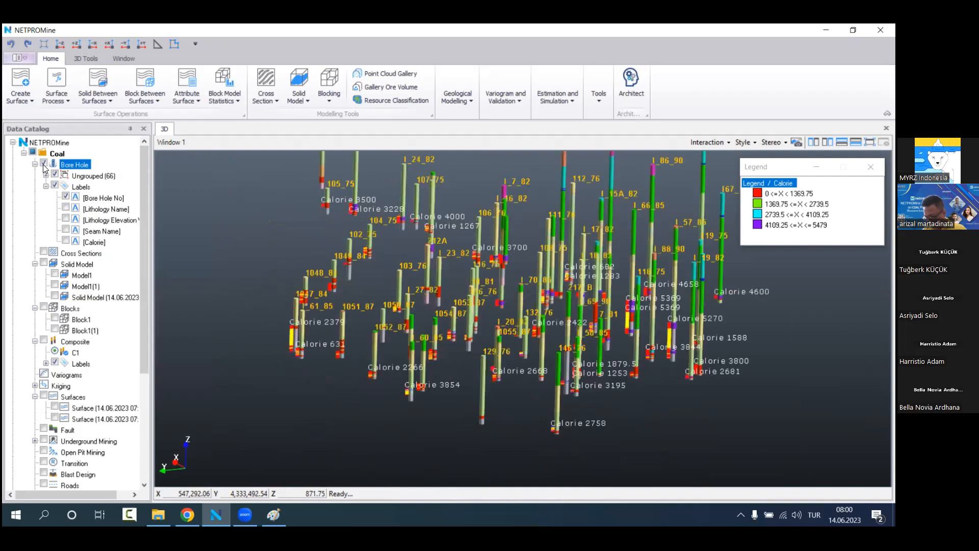
Step: Clear the 3D window's contents and display the Block1 block model
scroll(66, 357, "down", 4)
scroll(65, 395, "down", 1)
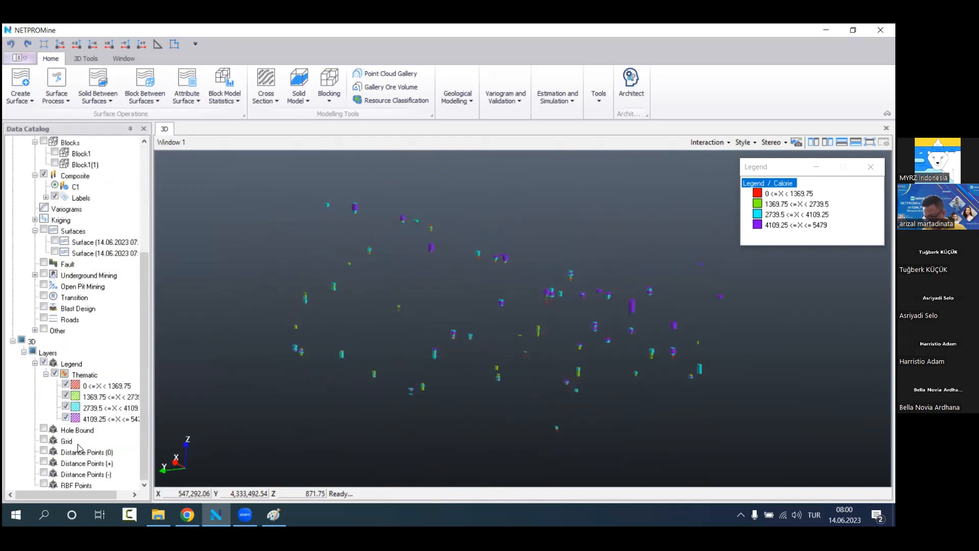
right_click(67, 343)
left_click(75, 348)
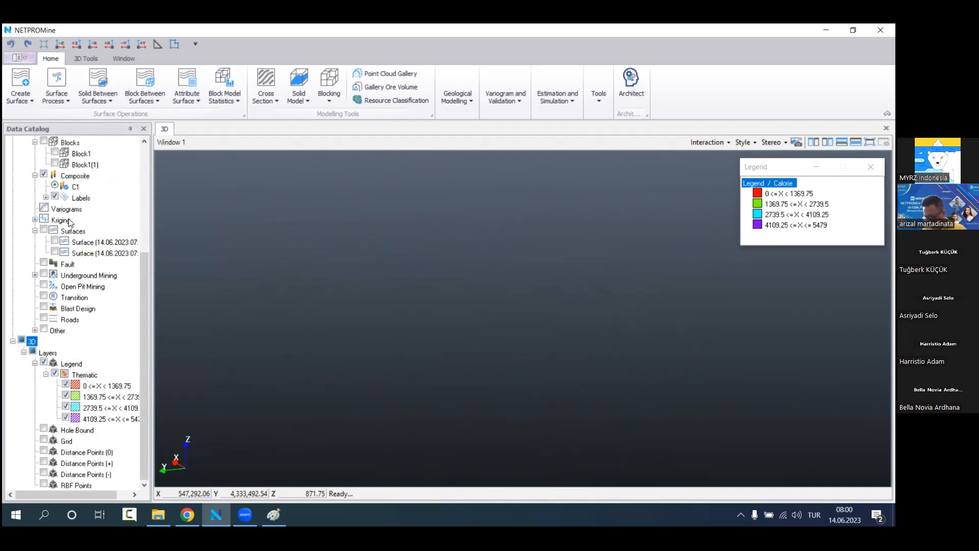
scroll(70, 222, "up", 5)
left_click(55, 318)
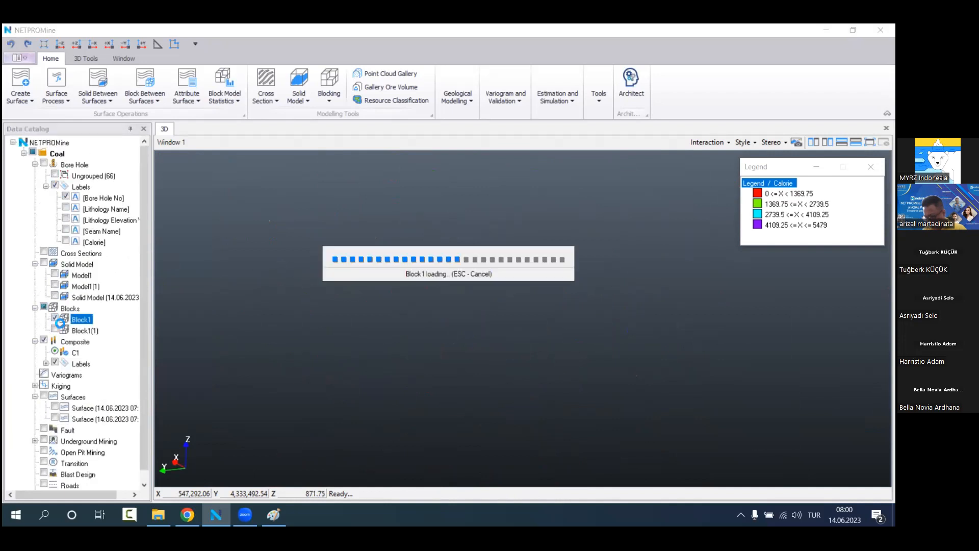
Step: Estimate the Calorie attribute of Block1 with Nearest Neighbor, using a split number of 1 in X, Y and Z
right_click(93, 320)
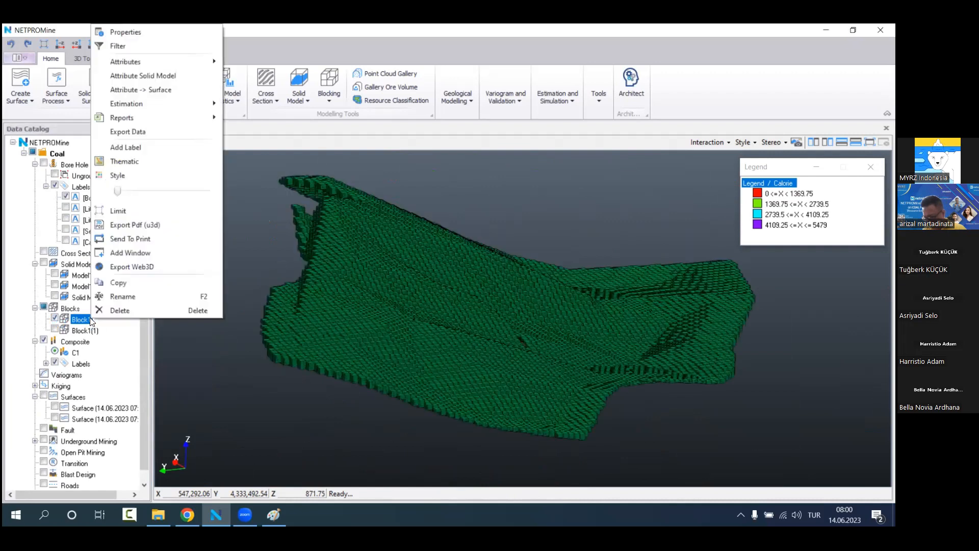
mouse_move(215, 108)
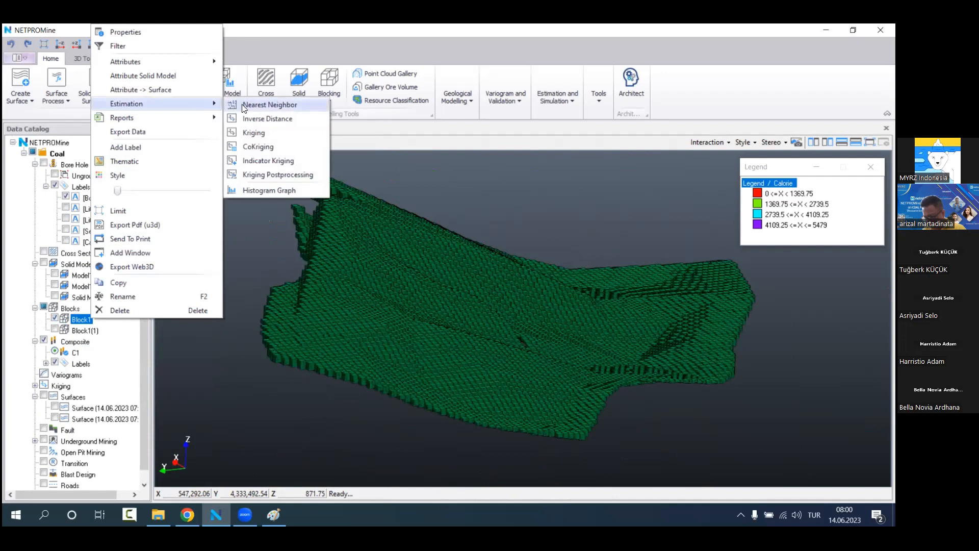
left_click(269, 105)
left_click(283, 235)
left_click(270, 241)
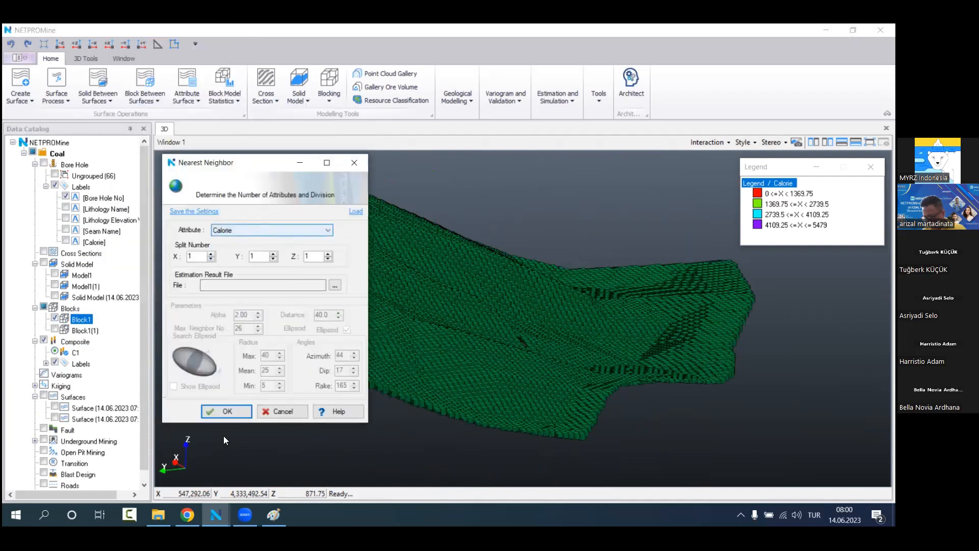
left_click(225, 409)
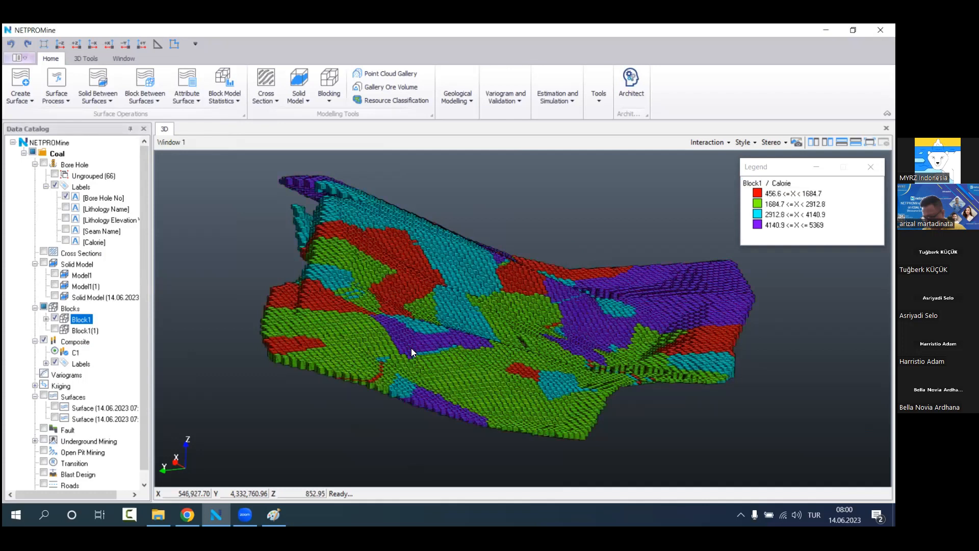
Step: Show Block1(1) instead of Block1 and start an Inverse Distance estimation of its Calorie attribute
scroll(446, 335, "up", 2)
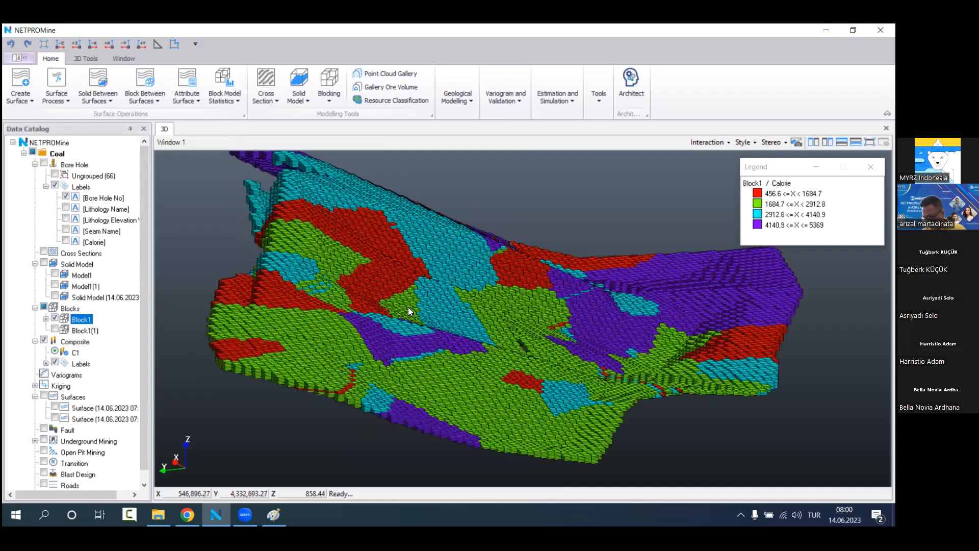
left_click_drag(395, 342, 418, 329)
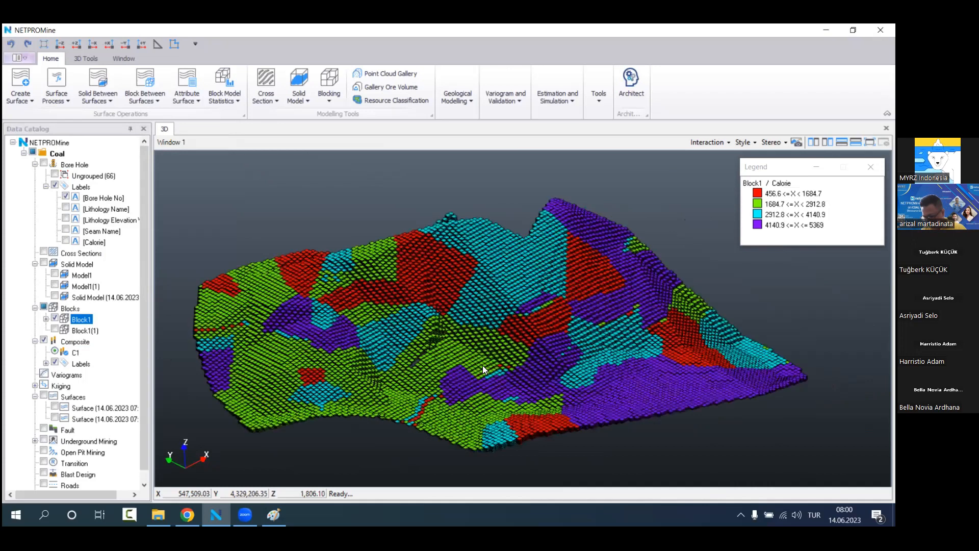
middle_click_drag(481, 365, 468, 364)
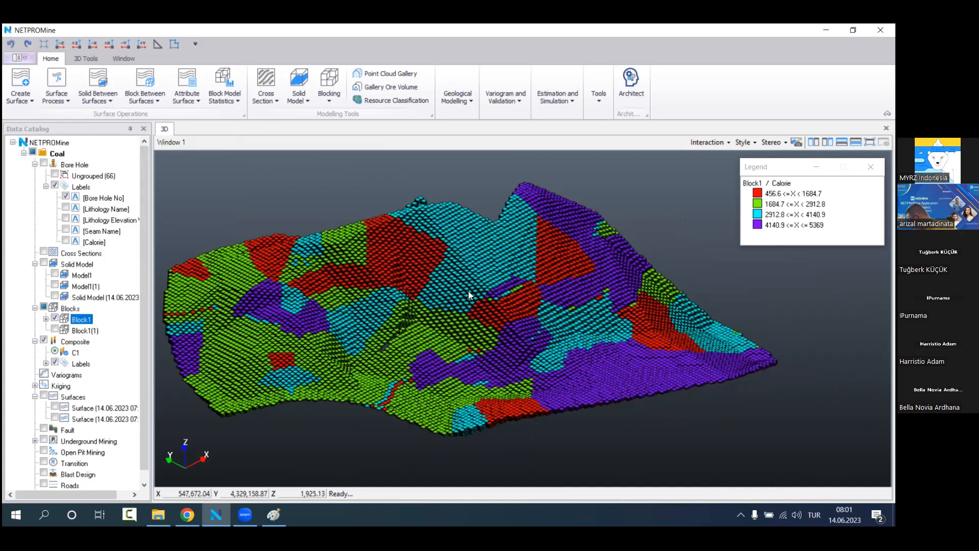
left_click(54, 320)
left_click(55, 330)
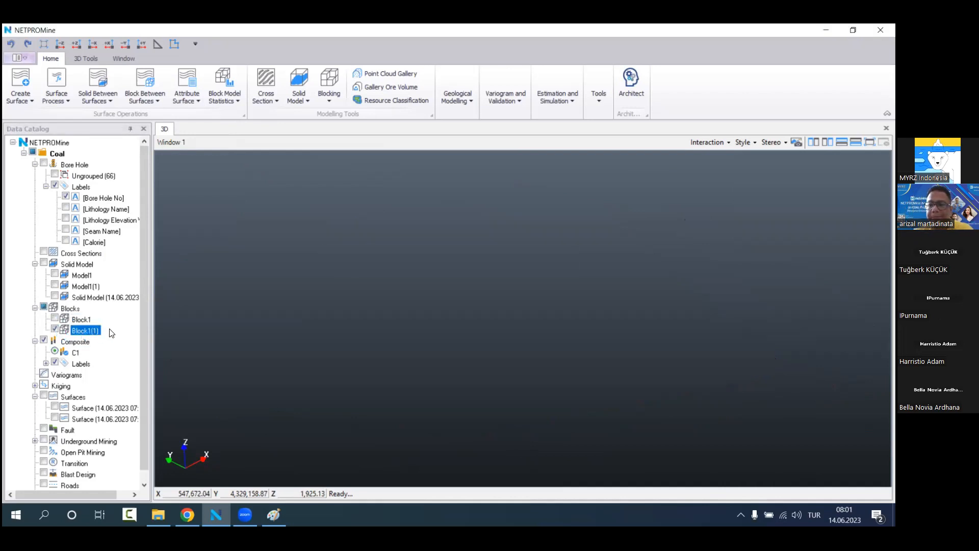
right_click(92, 330)
left_click(286, 195)
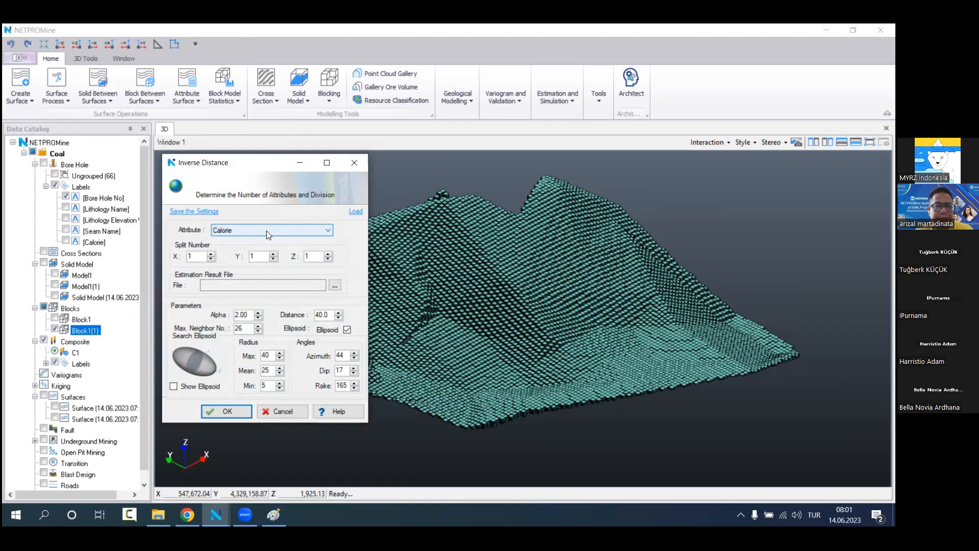
Step: Turn on the search ellipsoid display, name its layer Ellipsoid and give it a cyan colour
left_click(346, 330)
left_click(174, 386)
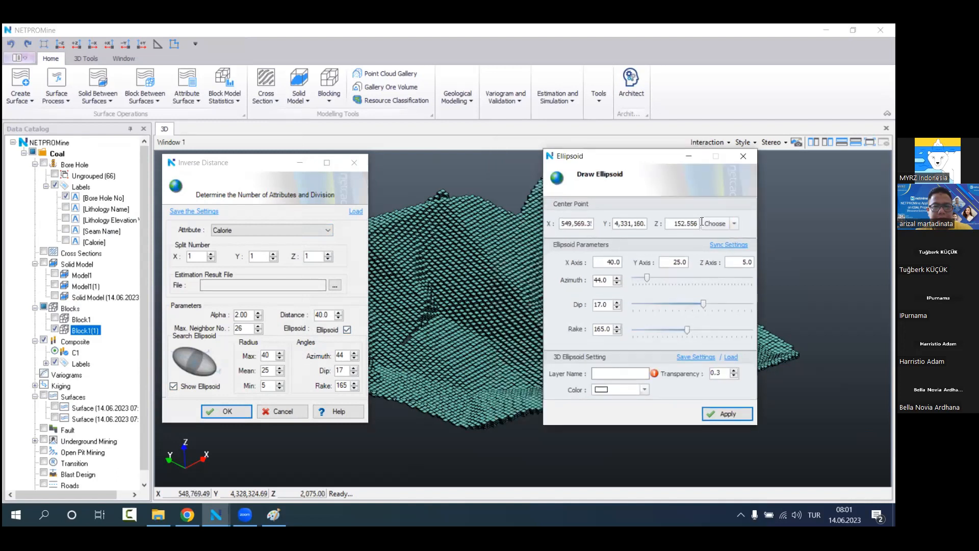
scroll(499, 274, "down", 3)
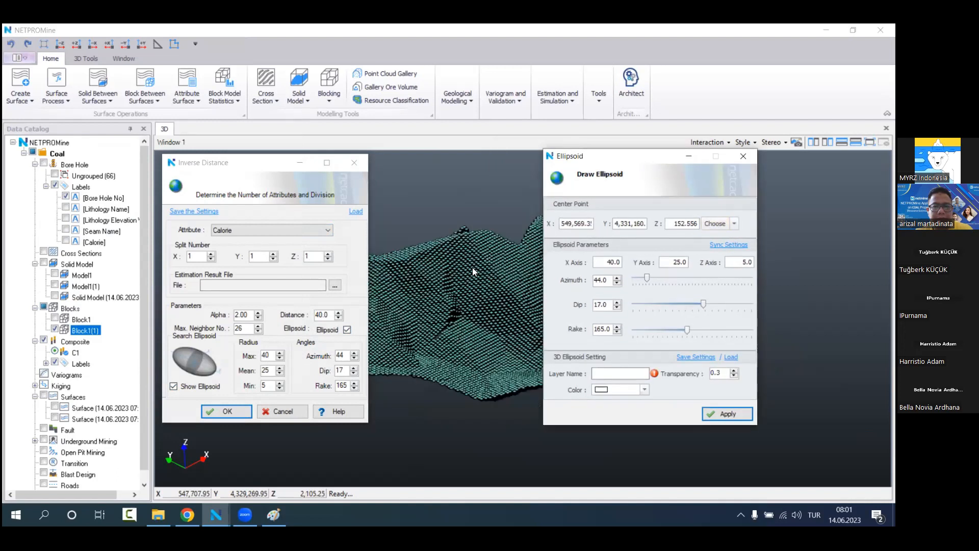
left_click_drag(593, 161, 690, 173)
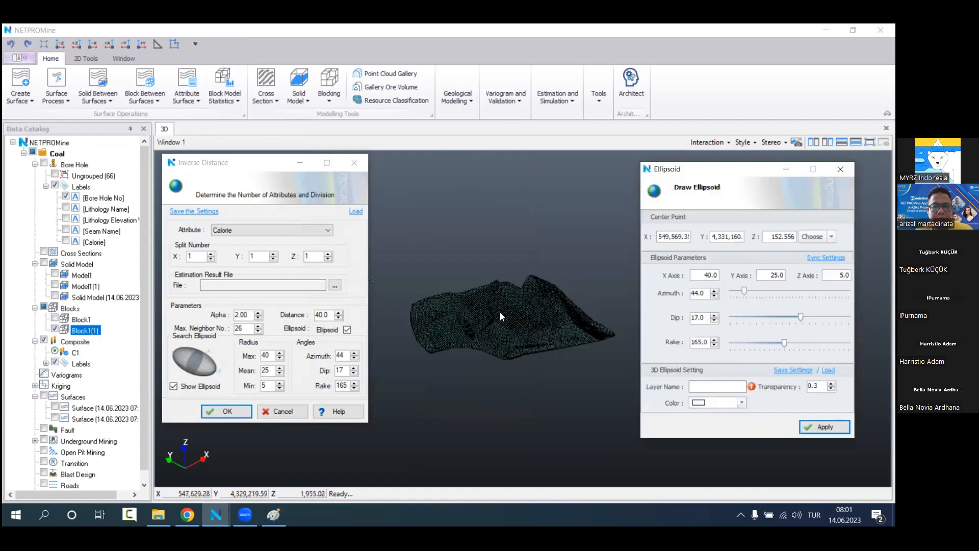
scroll(500, 311, "up", 3)
left_click_drag(501, 317, 555, 328)
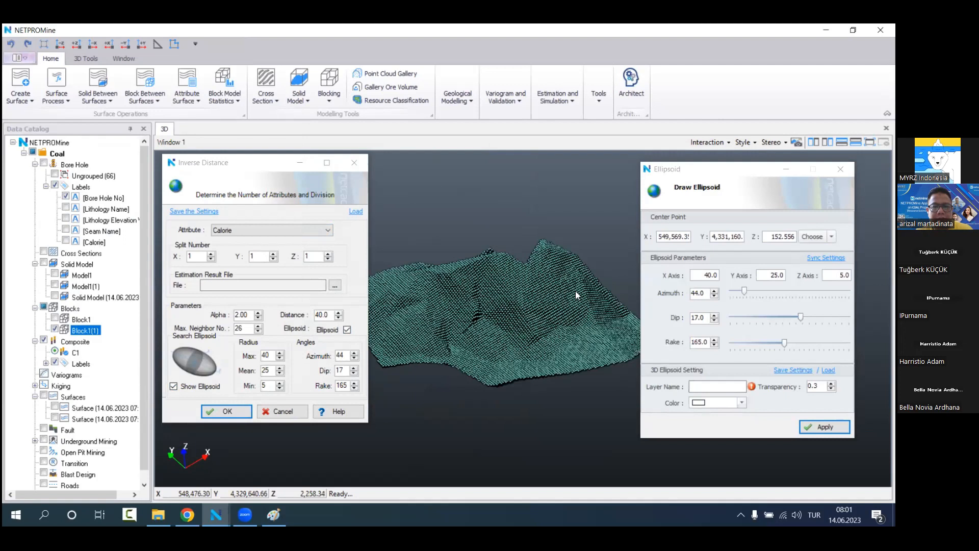
left_click(724, 385)
type("Ellipsoid")
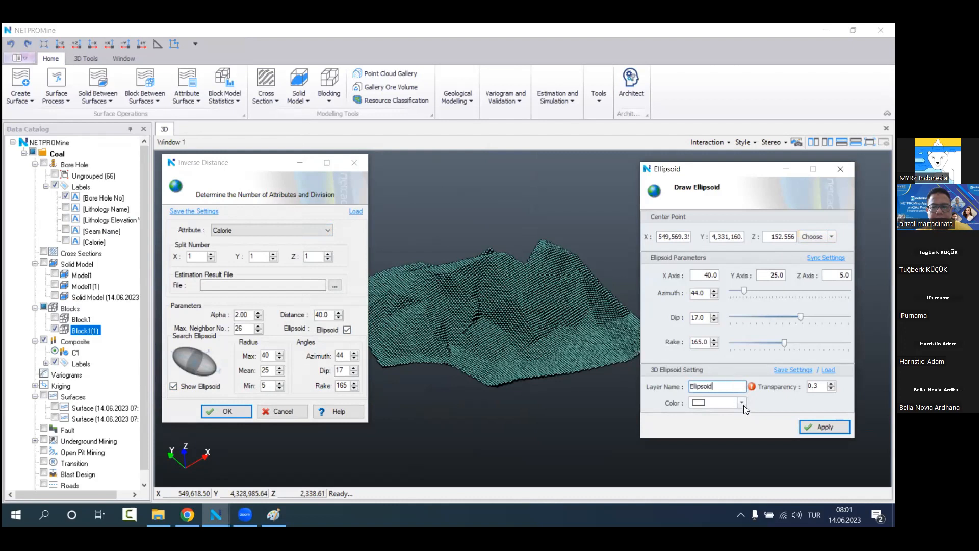
left_click(742, 403)
left_click(759, 315)
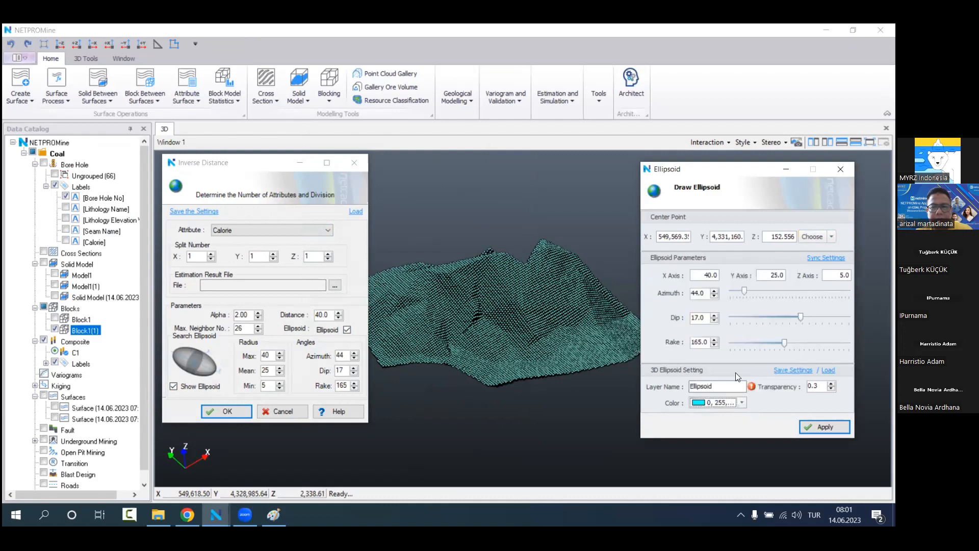
Step: Set the ellipsoid axes to X 750, Y 400 and Z 4, and draw it in the model
left_click_drag(703, 276, 719, 278)
type("75")
left_click_drag(770, 276, 777, 276)
type("5")
type("4")
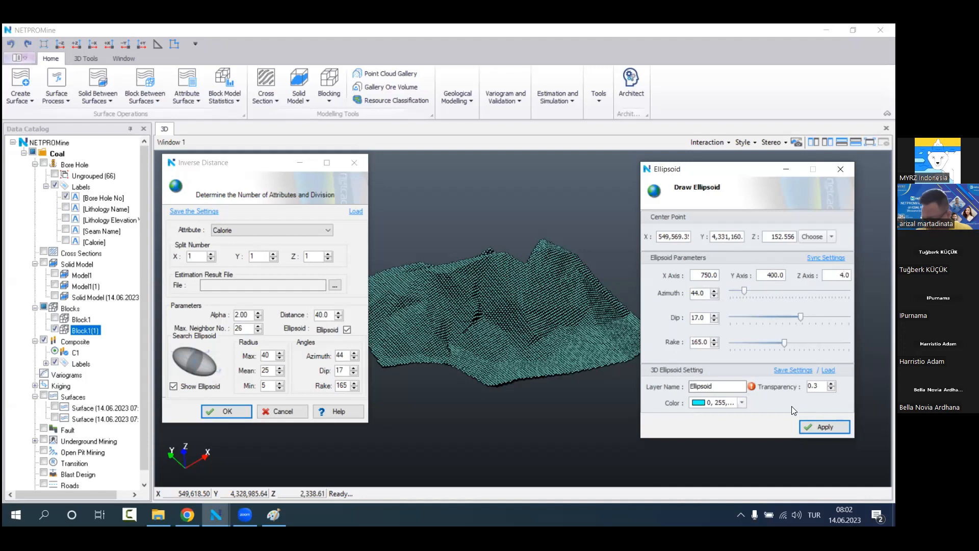
left_click(813, 427)
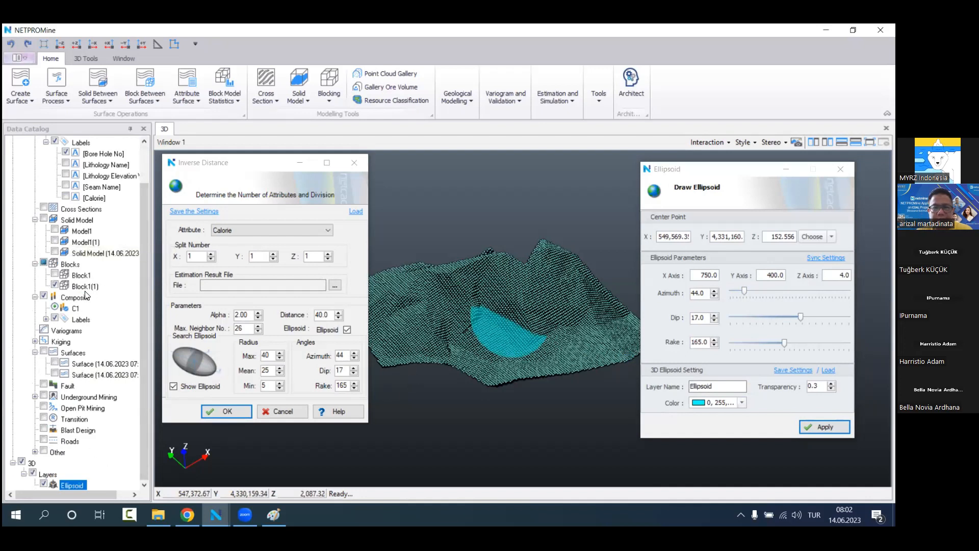
Step: Make the Block1(1) blocks more transparent and rotate the ellipsoid to an azimuth of 127 in plan view
right_click(102, 286)
left_click_drag(132, 191, 208, 190)
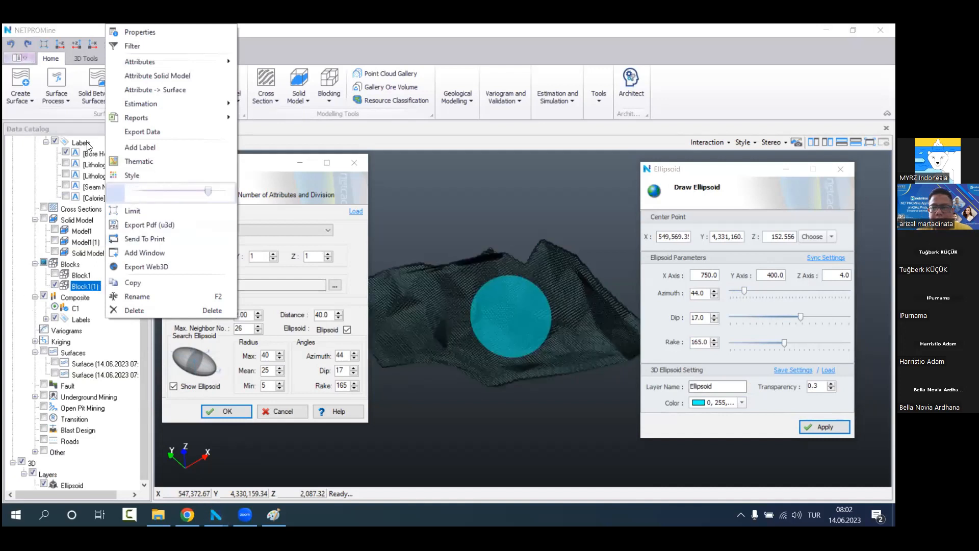
left_click(63, 45)
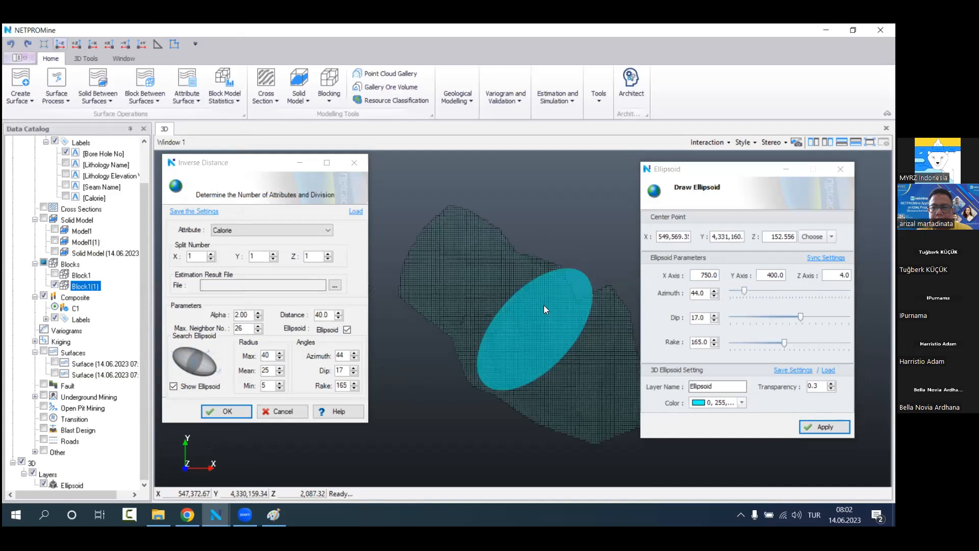
mouse_move(493, 315)
left_mouse_down()
mouse_move(500, 279)
mouse_move(500, 303)
left_mouse_up()
left_click_drag(743, 290, 771, 296)
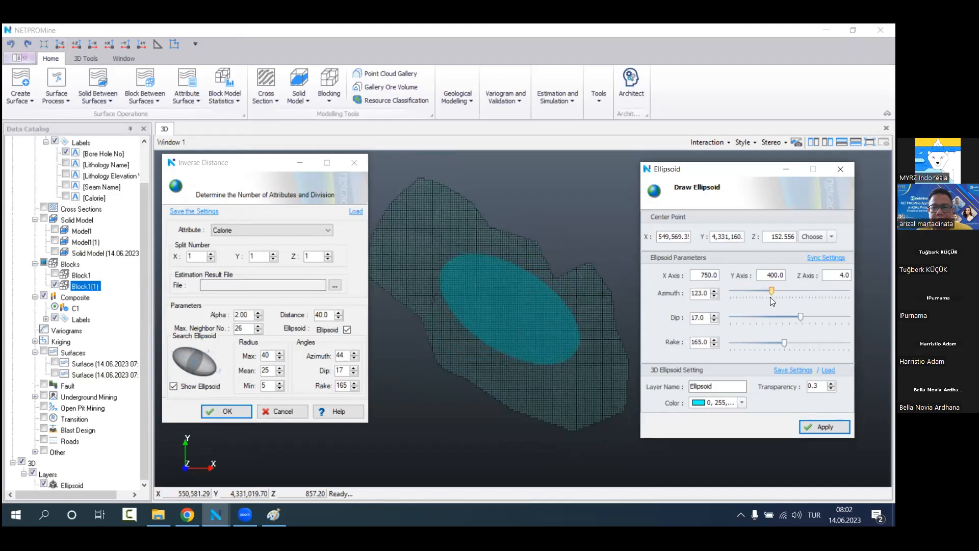
Step: Examine the ellipsoid's orientation against the coal seam blocks in plan, side and oblique views
left_click_drag(537, 335, 545, 290)
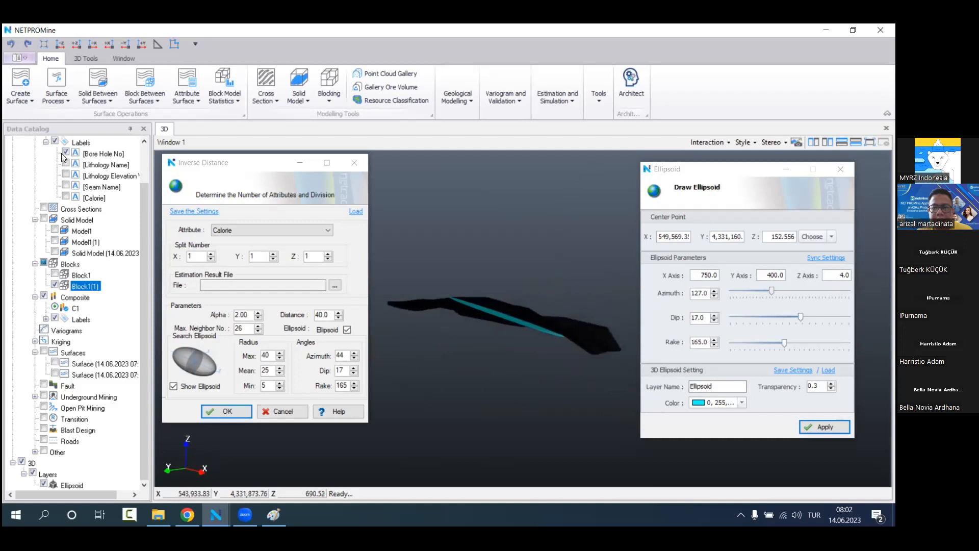
left_click(60, 43)
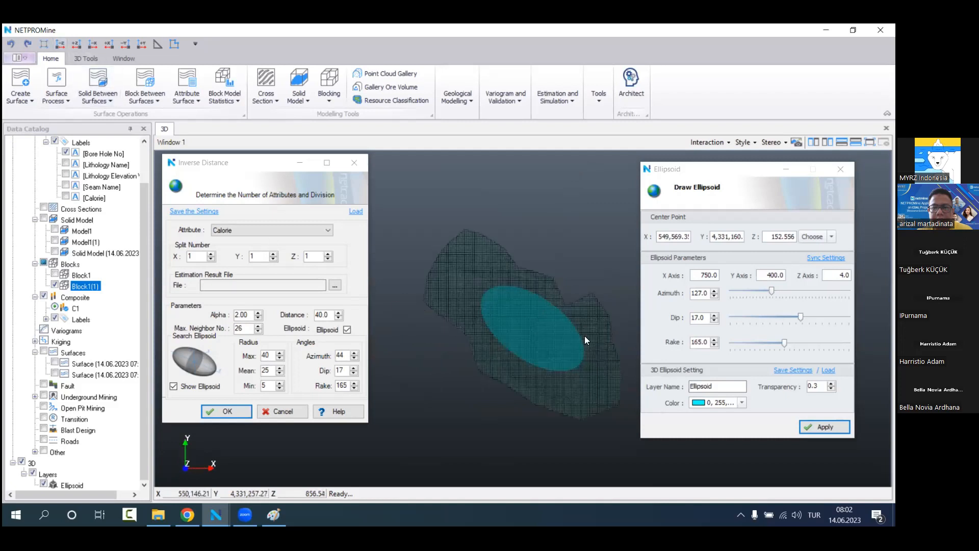
scroll(538, 331, "up", 2)
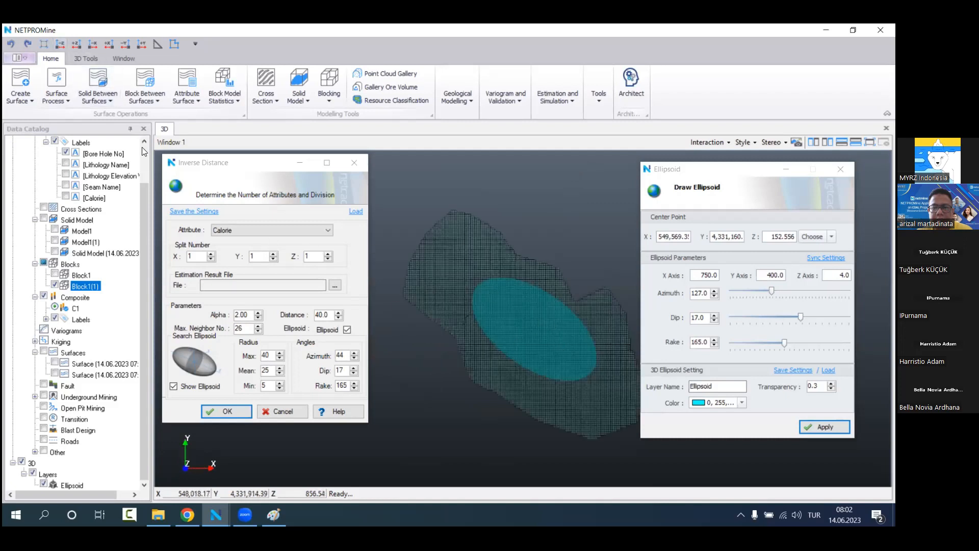
left_click(94, 44)
left_click_drag(550, 325, 609, 325)
left_click_drag(503, 305, 511, 314)
left_click_drag(785, 342, 785, 343)
left_click_drag(510, 309, 531, 337)
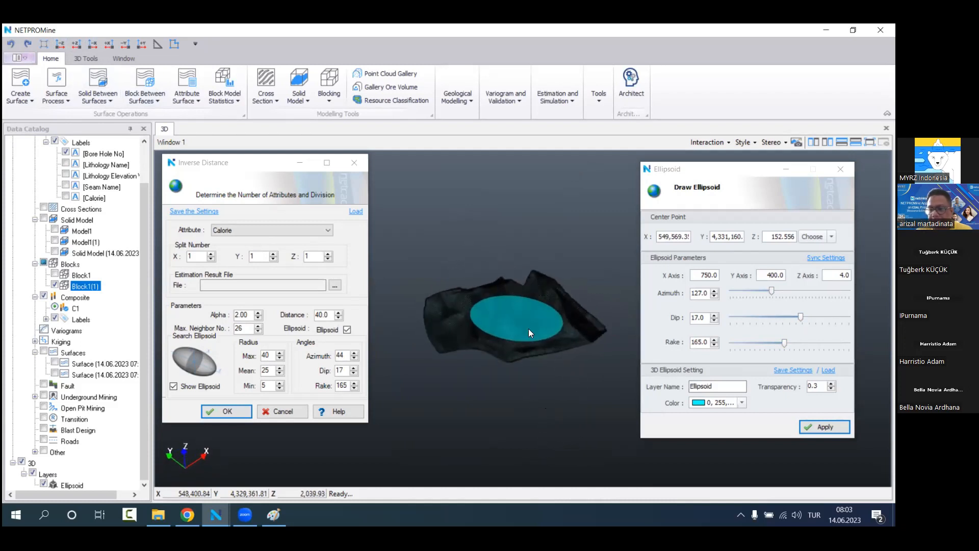
scroll(532, 333, "up", 4)
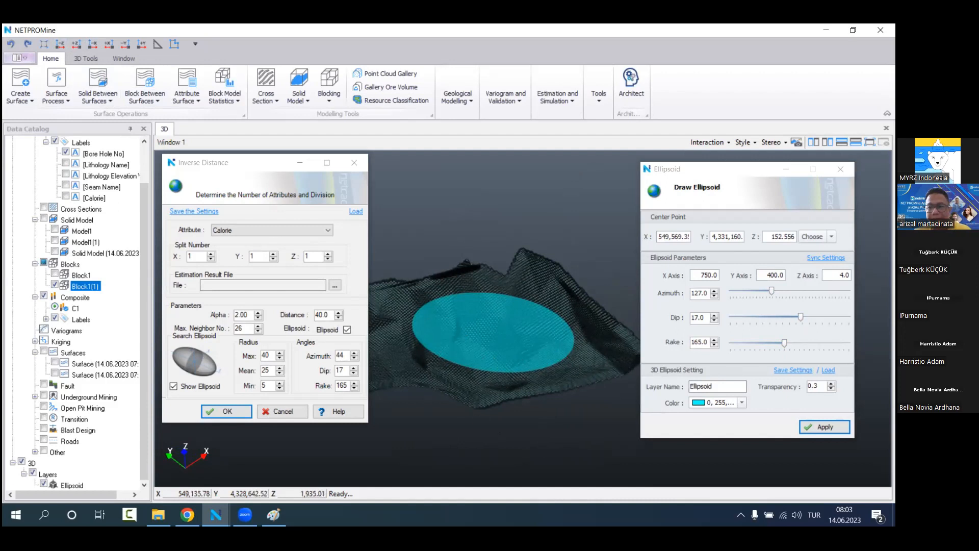
Step: Apply the ellipsoid parameters to the Inverse Distance settings and enter a new search distance
left_click(825, 427)
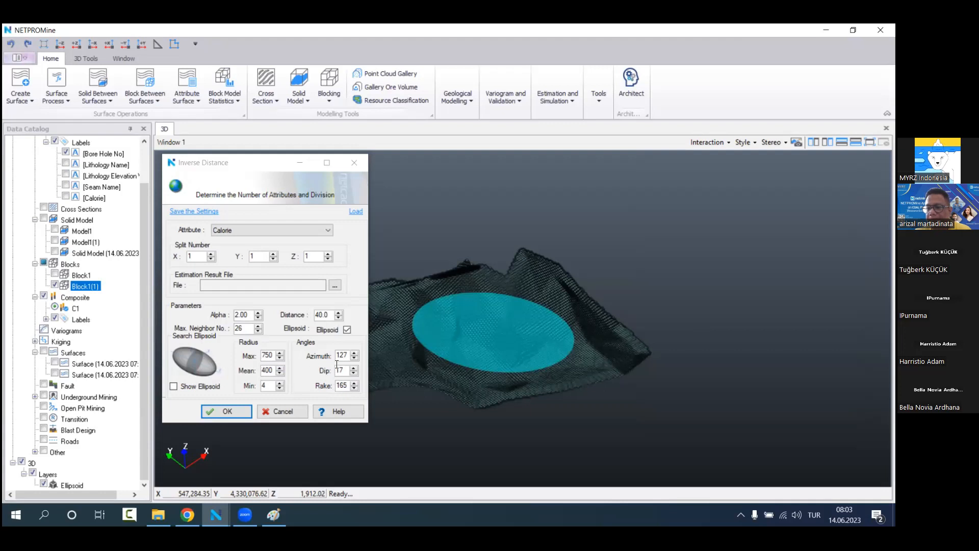
left_click(321, 314)
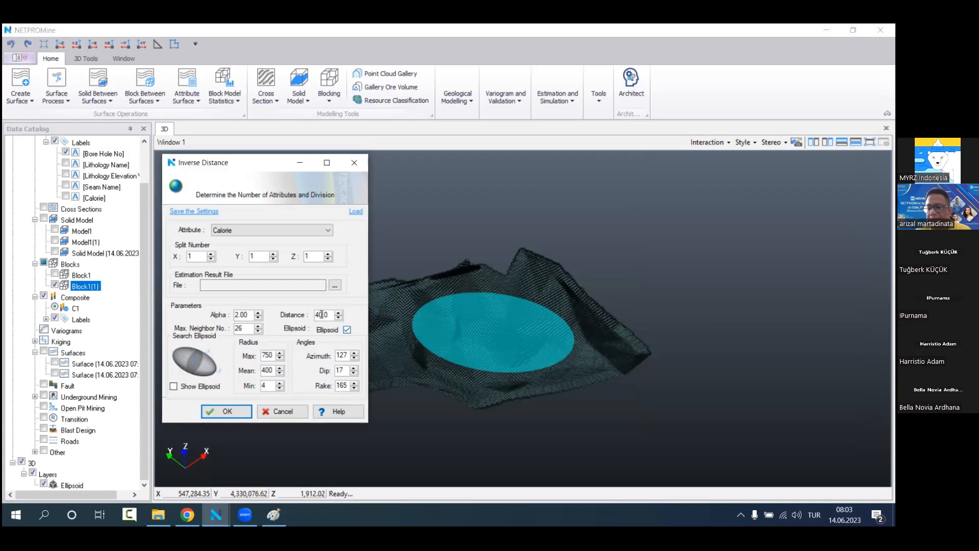
type("0")
type("5")
Step: Switch to Paint and erase the whole old sketch from the canvas
left_click(274, 514)
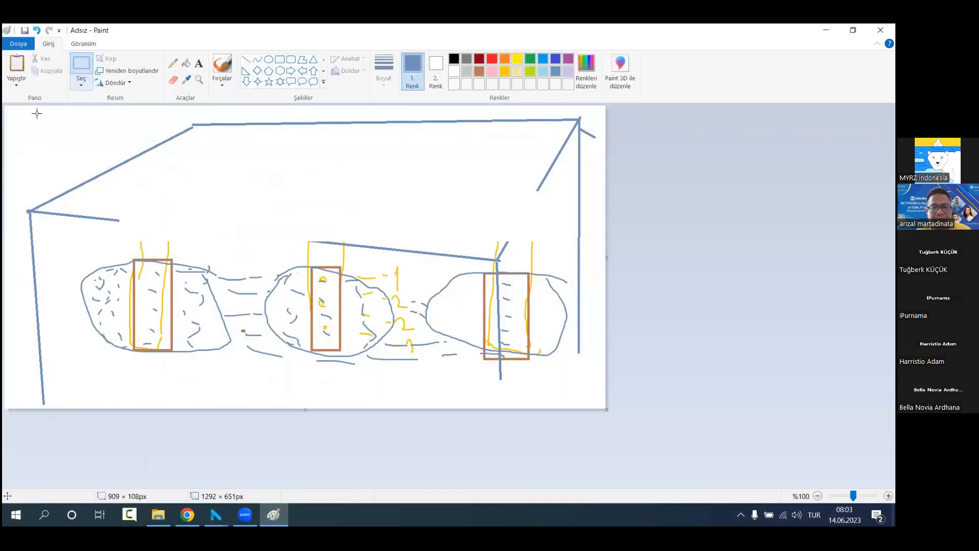
left_click_drag(8, 109, 578, 475)
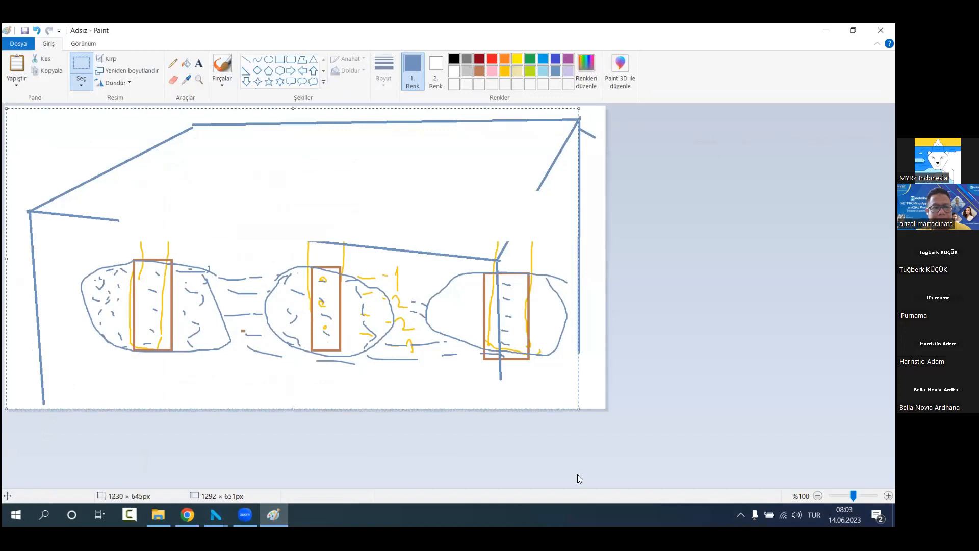
key("Delete")
left_click_drag(568, 117, 642, 390)
key("Delete")
Step: Draw two tall, narrow brown rectangles as bore holes, one on each side of the canvas
left_click(280, 59)
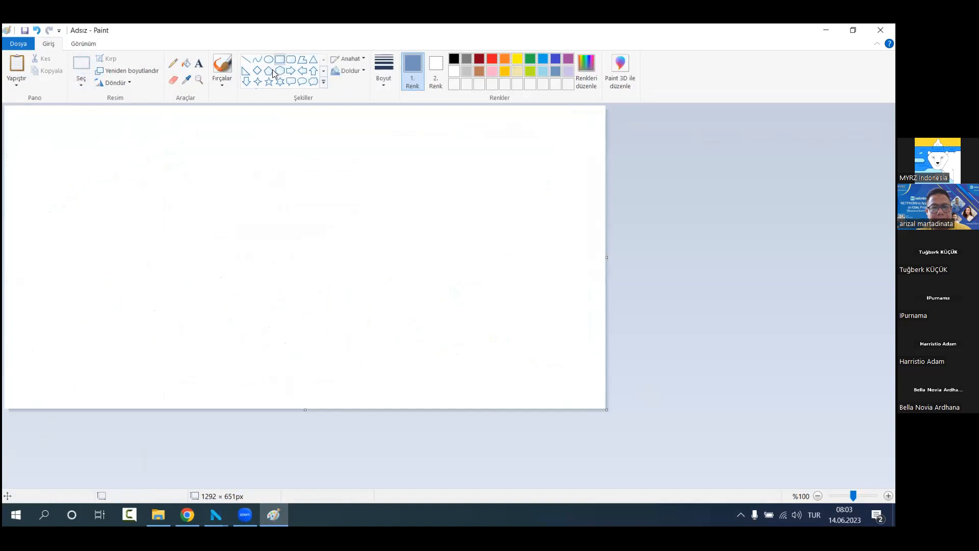
mouse_move(156, 148)
left_mouse_down()
mouse_move(188, 284)
mouse_move(173, 379)
mouse_move(164, 381)
left_mouse_up()
left_click_drag(394, 141, 401, 383)
Step: Draw two small blue squares between the bore holes, one near the upper left hole and one near the lower right hole
left_click(490, 72)
left_click(555, 71)
left_click_drag(197, 200, 226, 228)
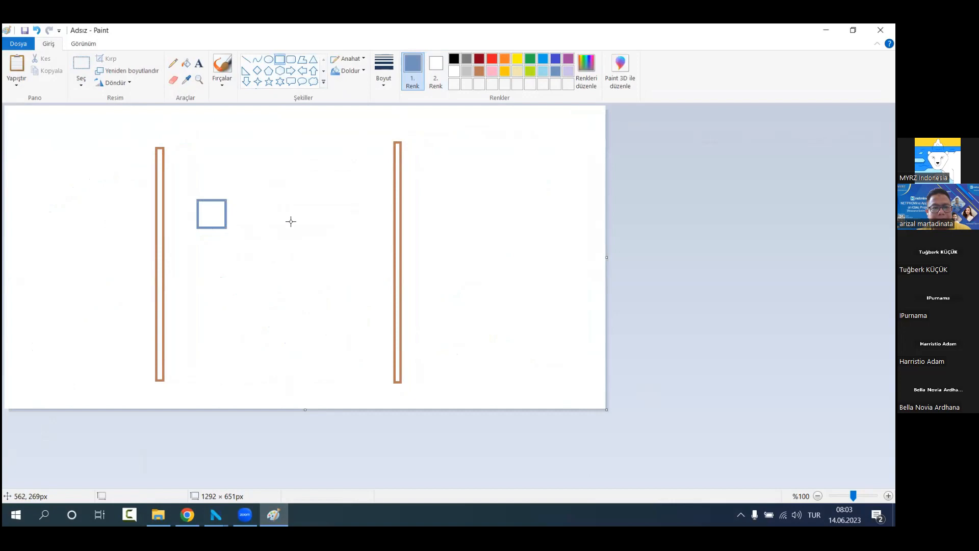
left_click_drag(320, 306, 350, 336)
Step: Label the upper left square "Cal 1500"
left_click(222, 64)
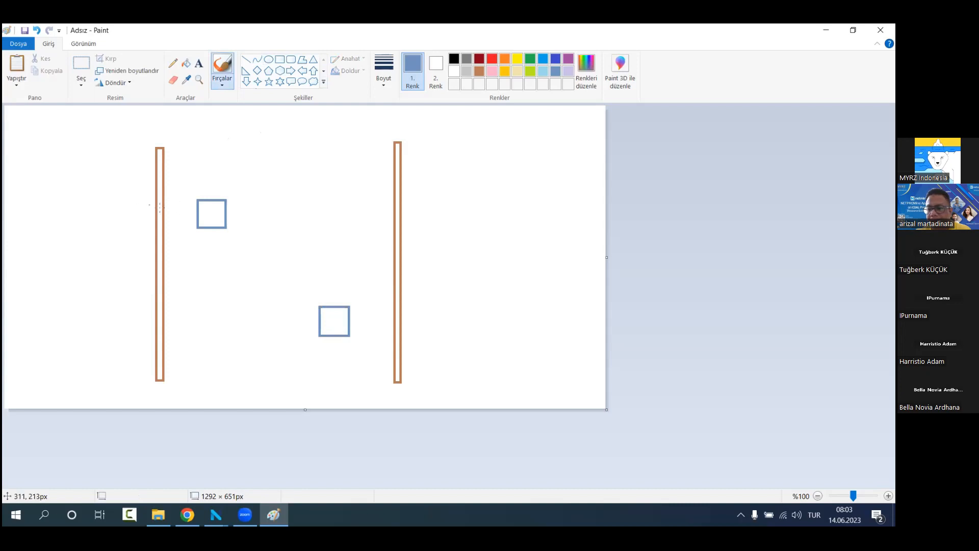
left_click(198, 62)
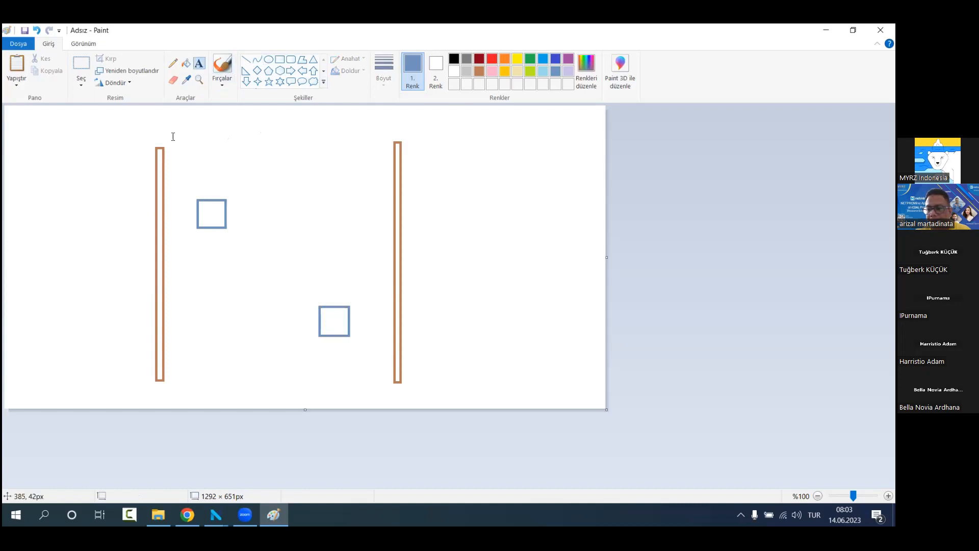
left_click(175, 179)
type("Cal 1500")
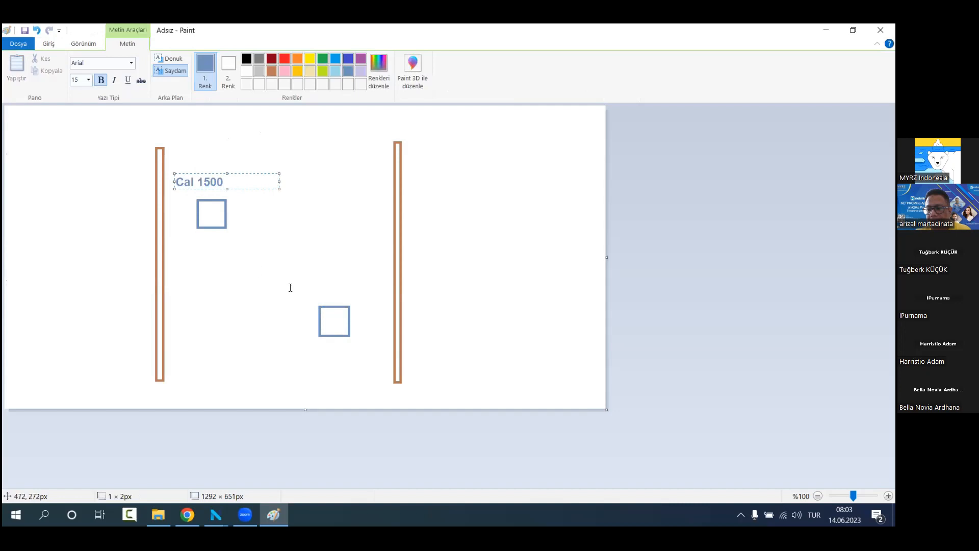
left_click(381, 291)
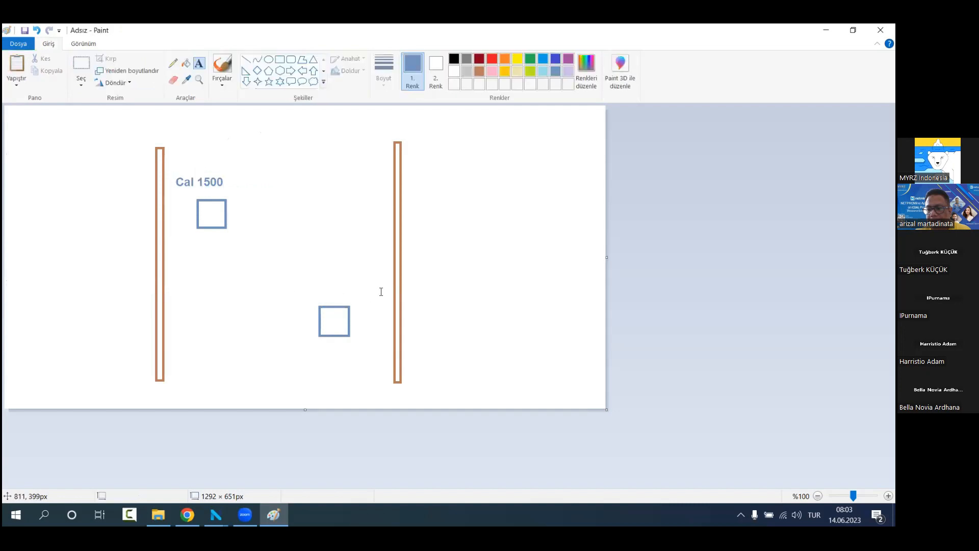
Step: Label the lower right square "Calorie 2500"
left_click(313, 291)
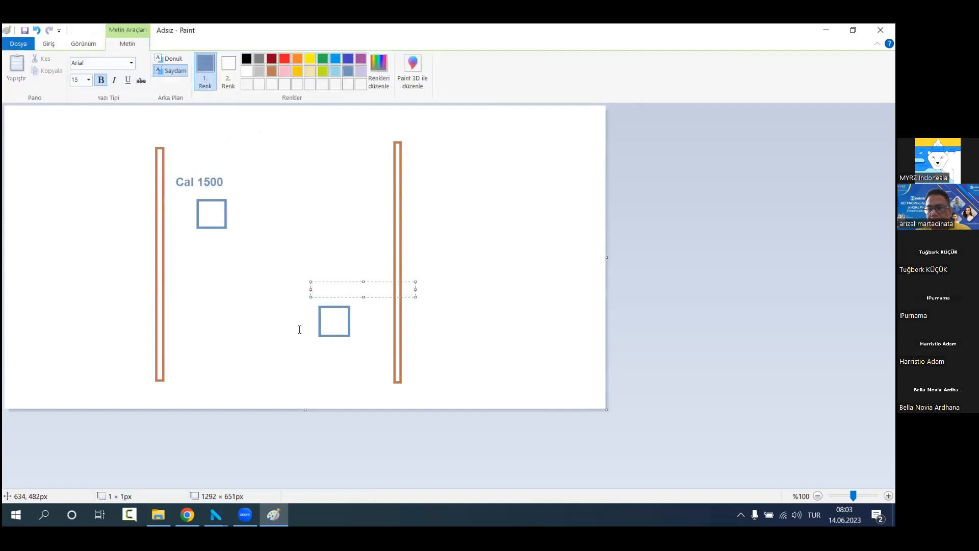
type("Calorie")
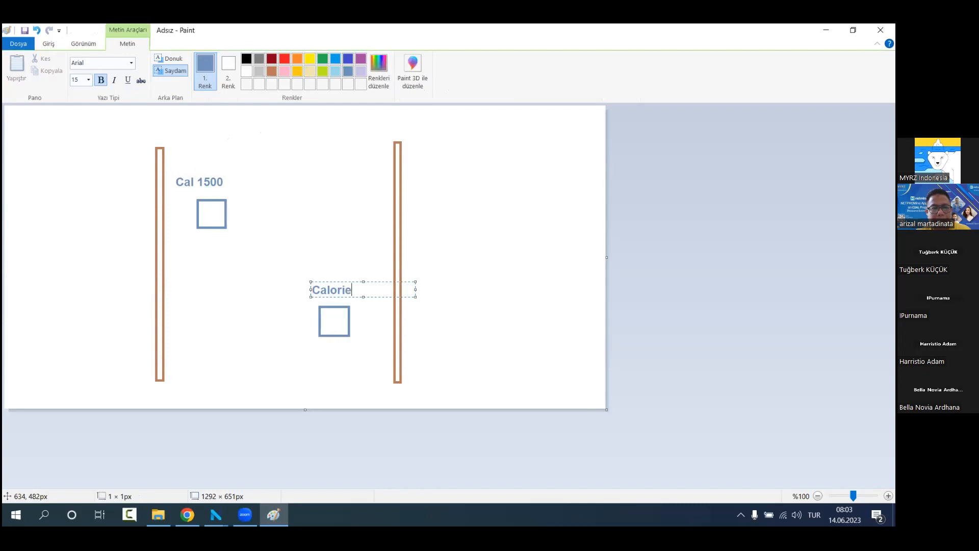
type(" 200")
key("BackSpace")
key("BackSpace")
type("500")
left_click(272, 240)
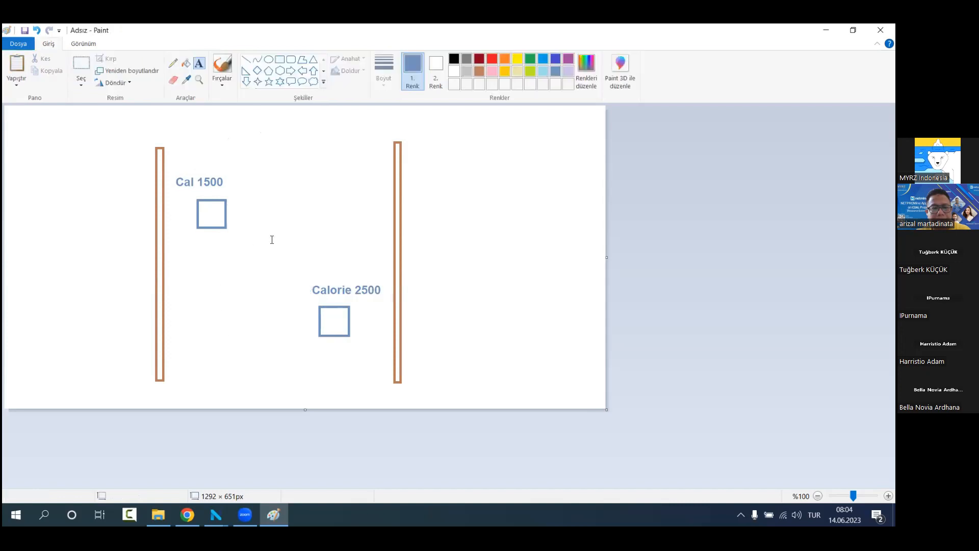
Step: Brush an arrow and a check mark beside the Cal 1500 square, and sketch a tilted green ellipse across both bore holes
left_click(219, 72)
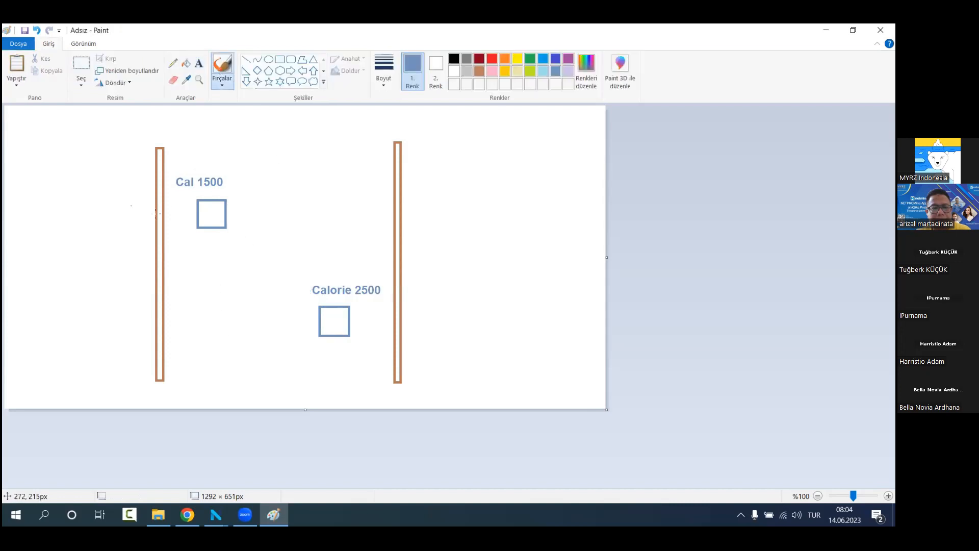
left_click_drag(234, 210, 258, 201)
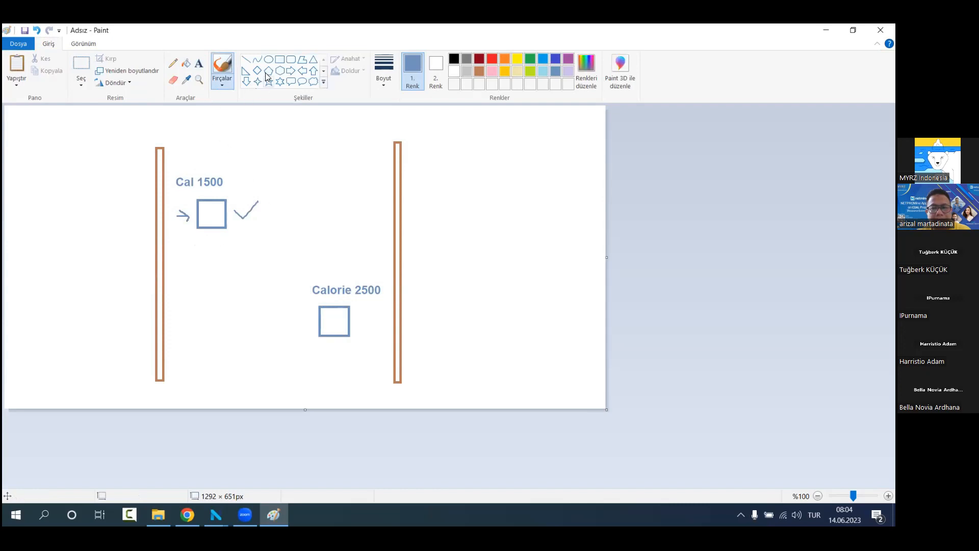
left_click(246, 60)
left_click(222, 65)
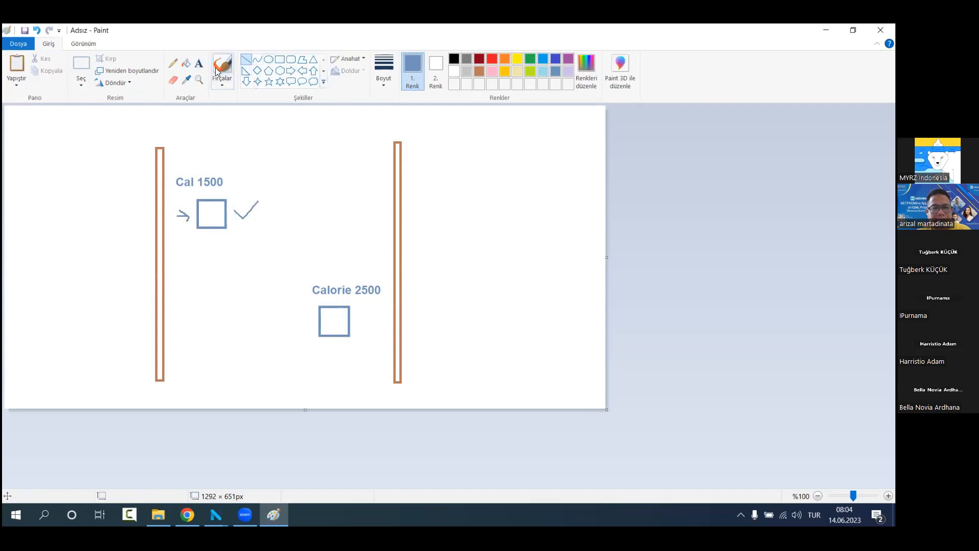
left_click(533, 74)
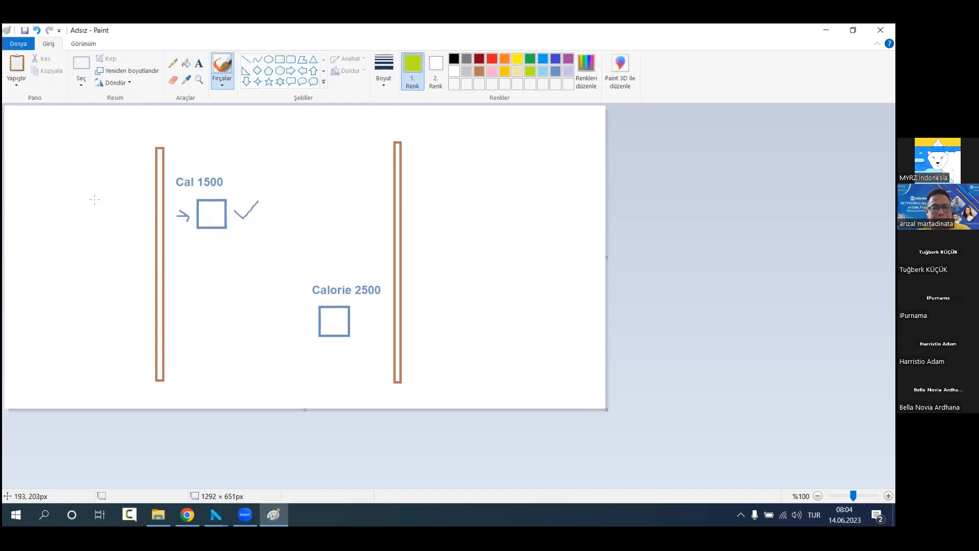
mouse_move(88, 214)
left_mouse_down()
mouse_move(145, 260)
mouse_move(305, 330)
mouse_move(432, 357)
mouse_move(485, 327)
mouse_move(431, 280)
mouse_move(309, 214)
mouse_move(187, 175)
mouse_move(101, 166)
mouse_move(68, 188)
mouse_move(72, 208)
mouse_move(90, 222)
left_mouse_up()
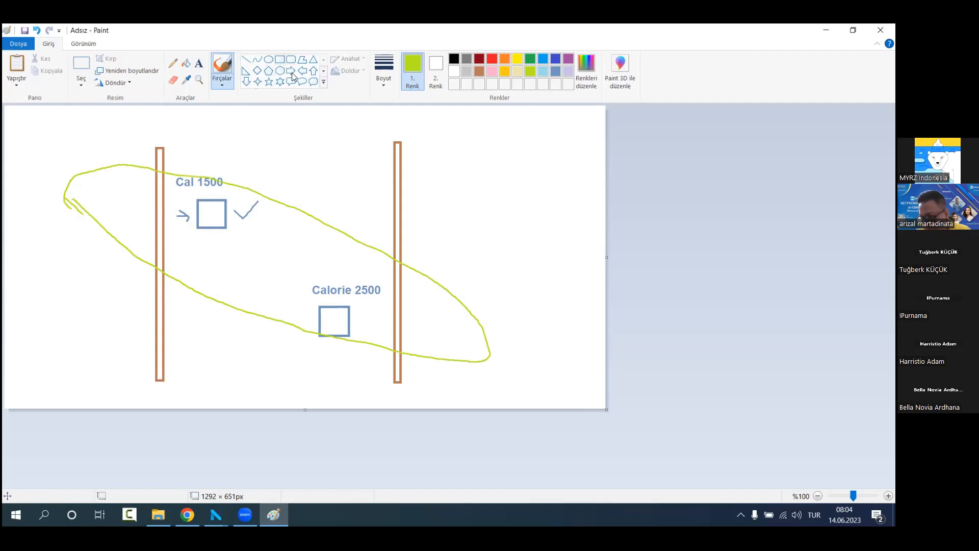
Step: Draw a blue square midway between the other two, and brush sample ticks on both bore holes and check marks
left_click(280, 59)
left_click(556, 70)
left_click_drag(245, 241, 281, 277)
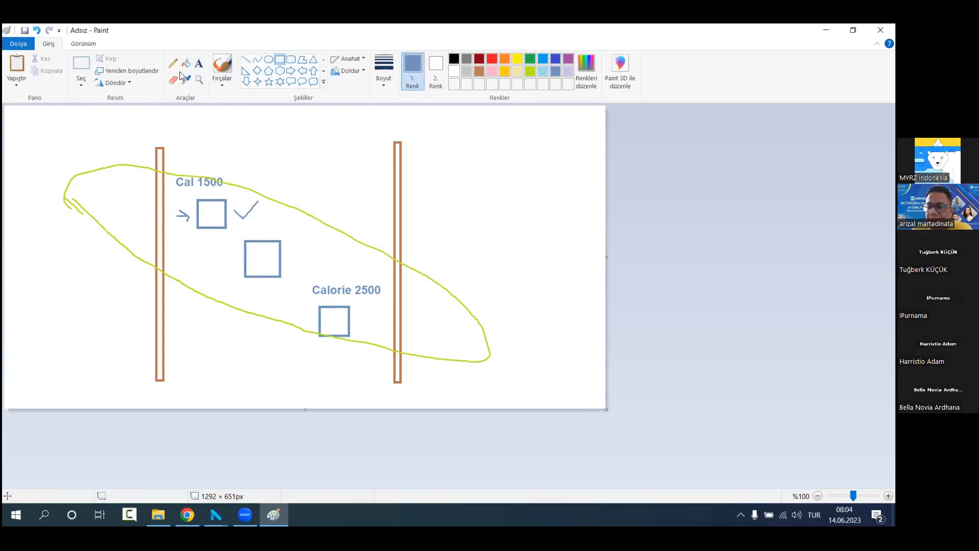
left_click(223, 63)
left_click_drag(161, 180, 174, 181)
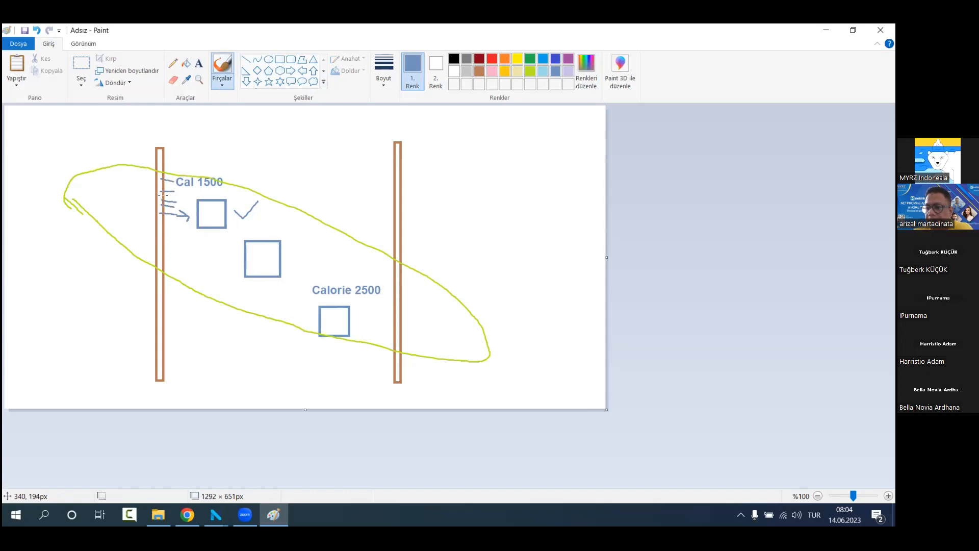
left_click_drag(132, 171, 163, 147)
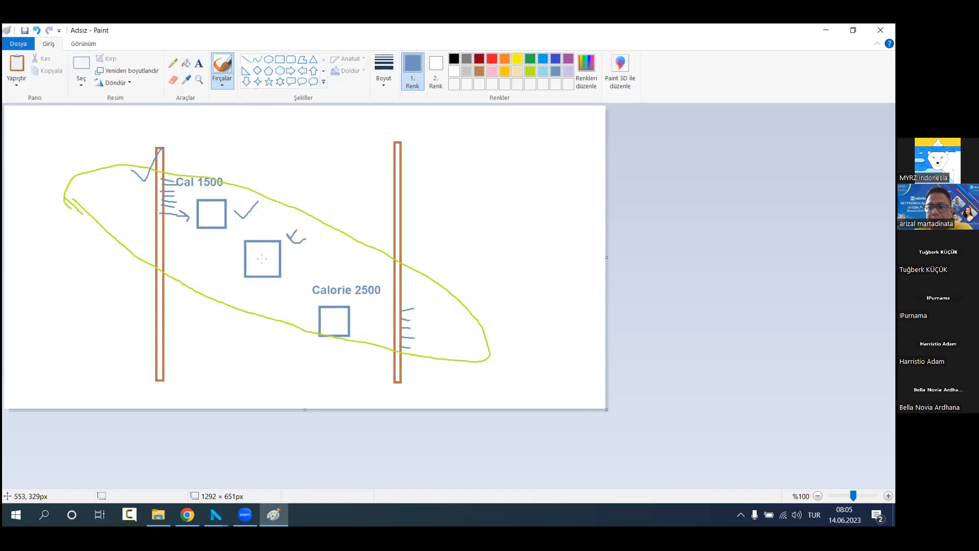
Step: Label the middle square "Cal 2000" and center the text below it
left_click(199, 63)
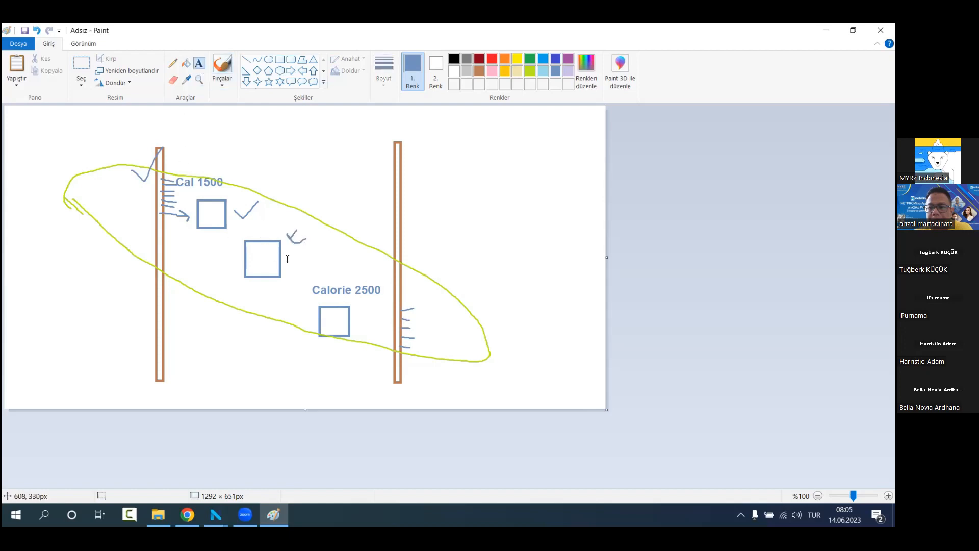
left_click(248, 280)
type("Cal ")
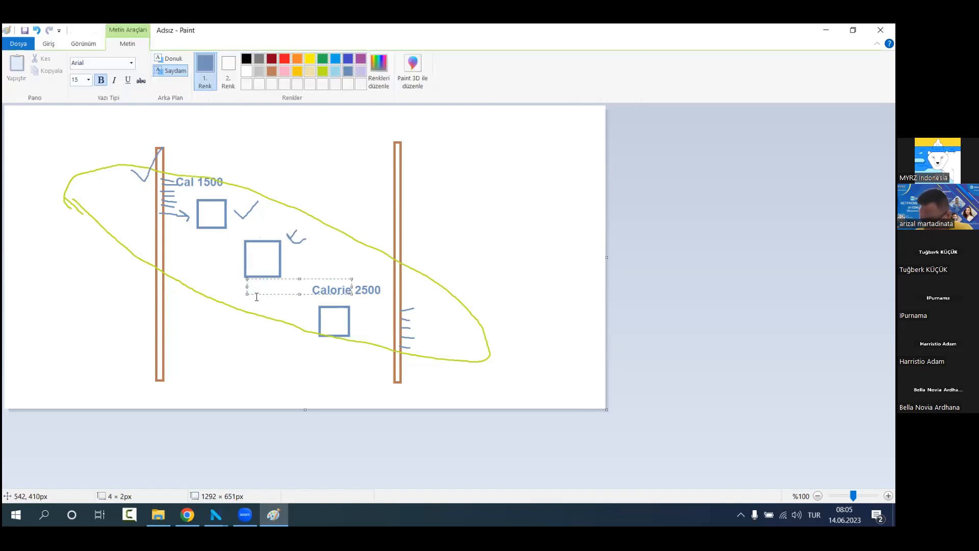
type("2000")
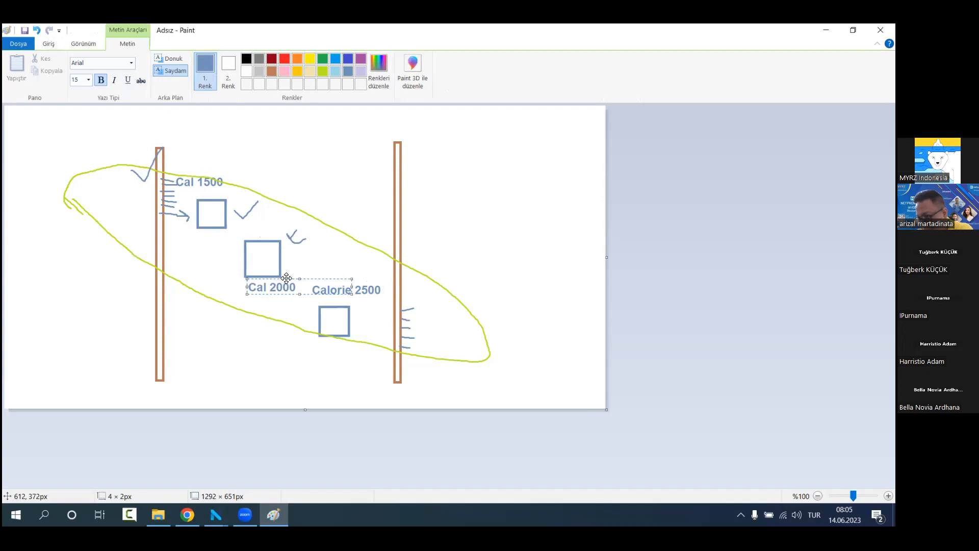
left_click_drag(286, 278, 275, 278)
left_click(238, 344)
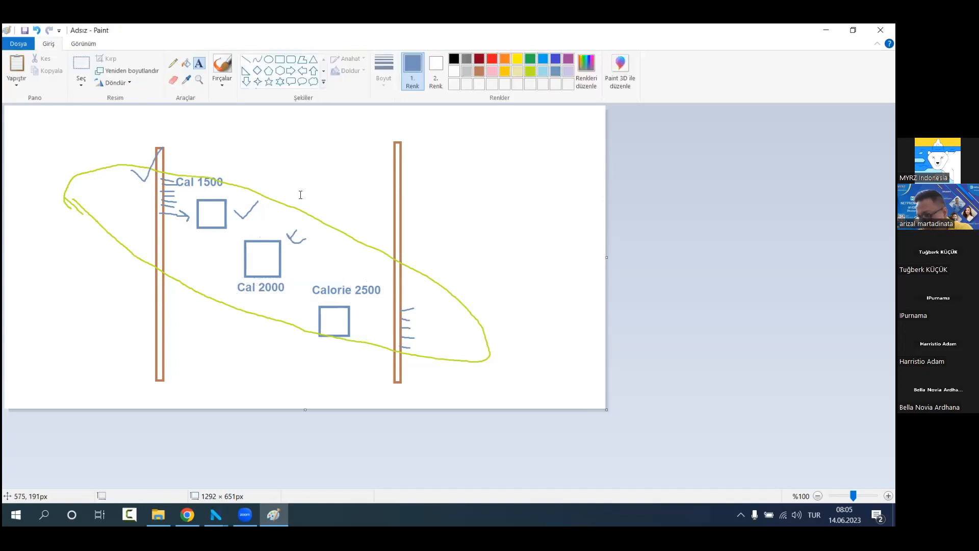
Step: Add a "Cal 2000" label beside the upper part of the right bore hole
left_click(414, 180)
type("Cal 2*")
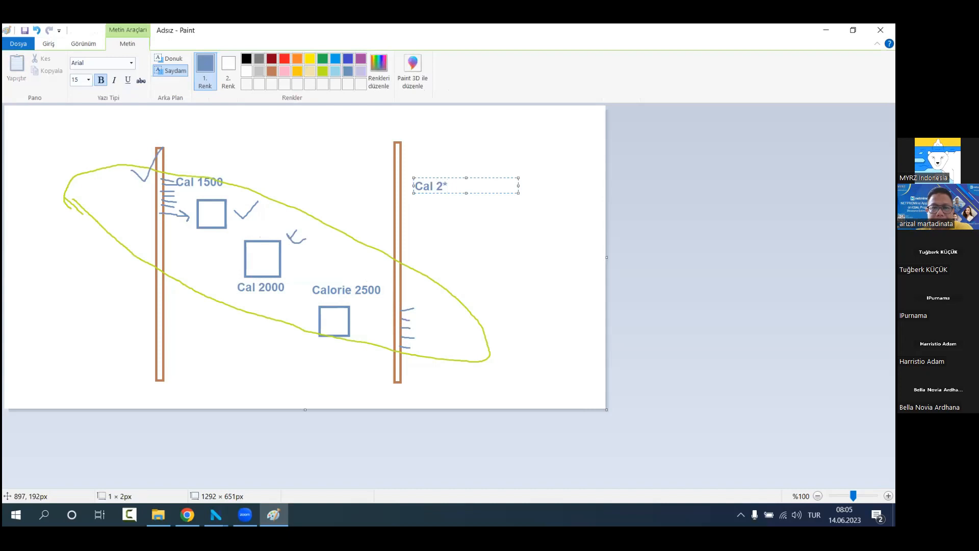
key("BackSpace")
type("000")
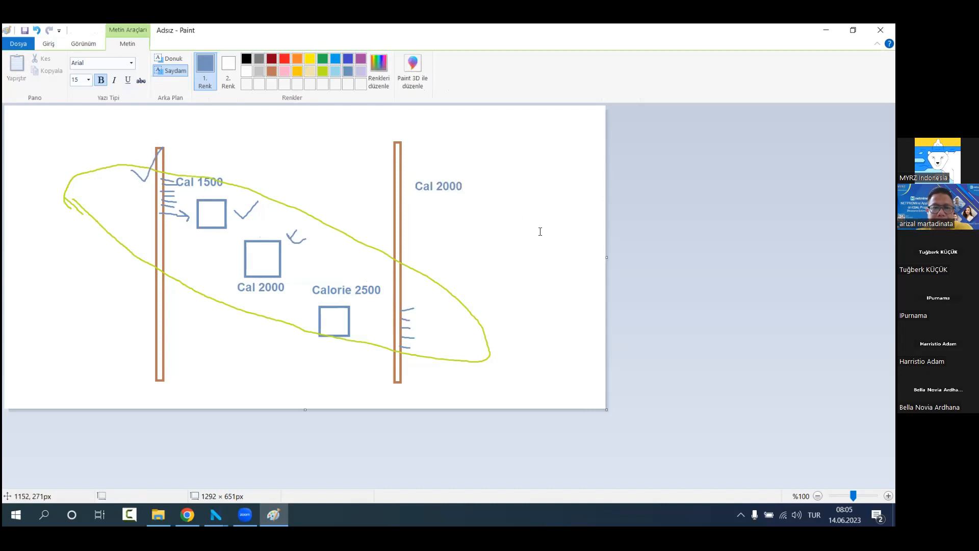
left_click(540, 230)
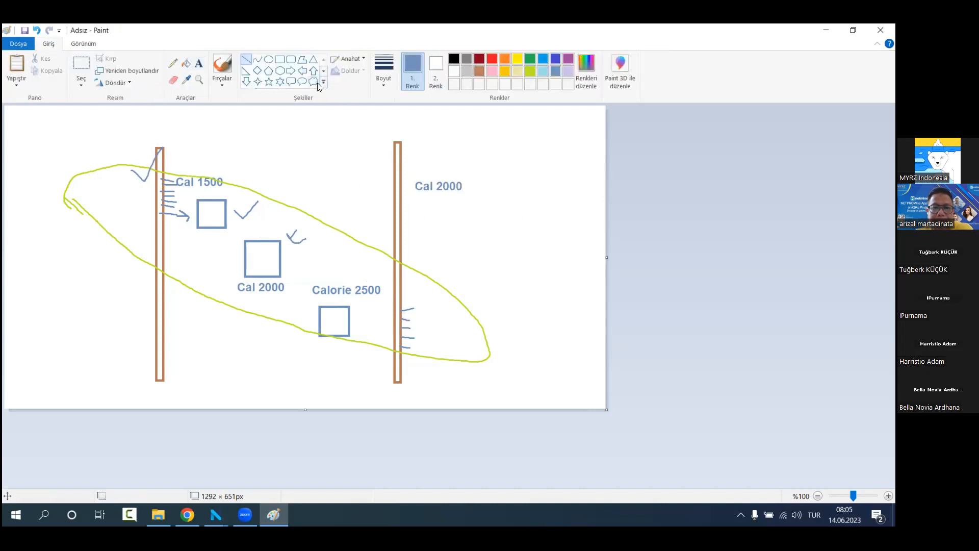
Step: Draw a wide horizontal rectangle across the upper part of both bore holes, and brush an arrow into the Cal 1500 square
left_click(279, 59)
left_click_drag(103, 169, 491, 236)
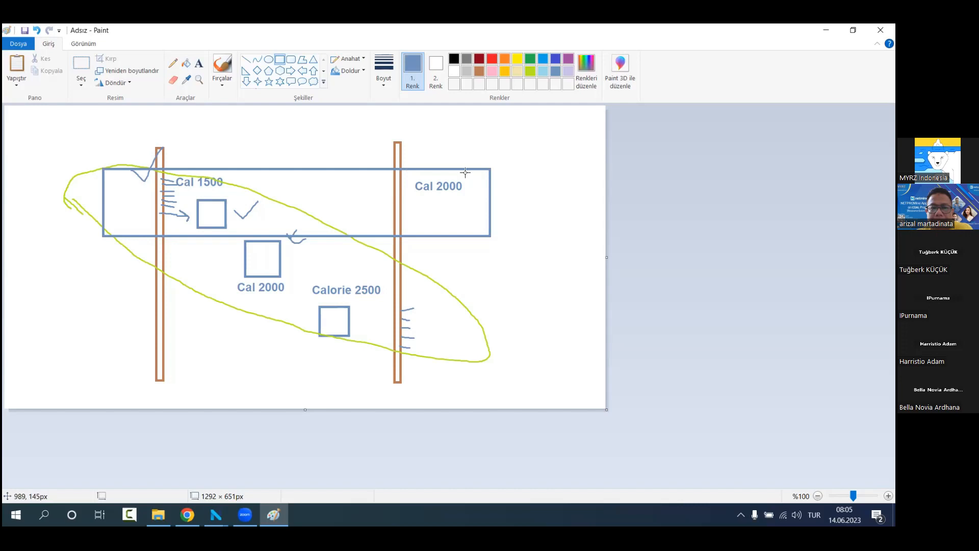
left_click(223, 64)
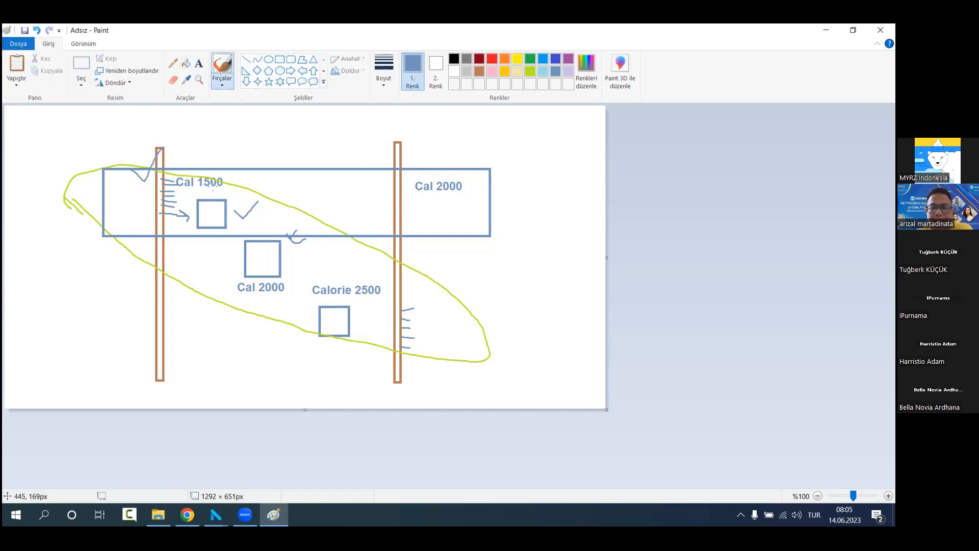
left_click_drag(236, 185, 215, 215)
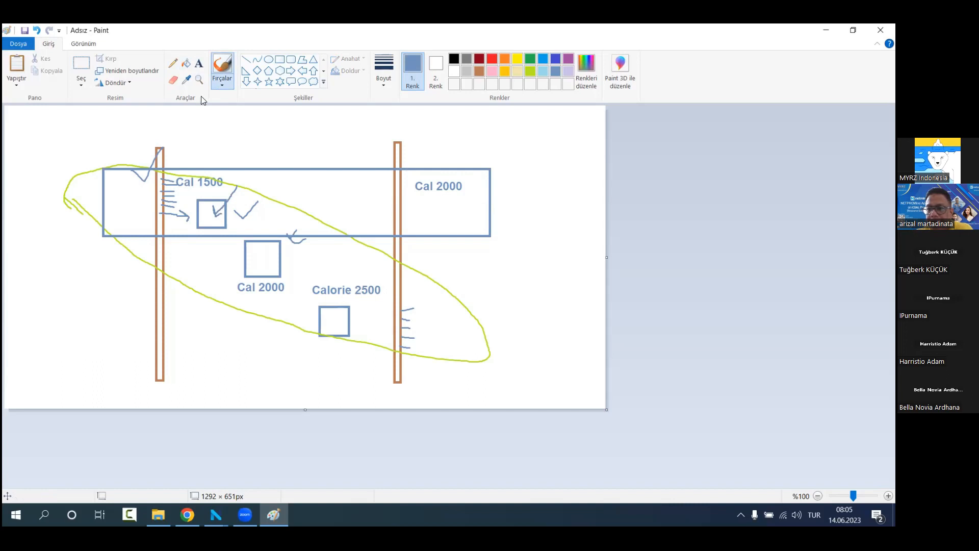
Step: Undo the arrow, the wide rectangle and the Cal 2000 label beside the right bore hole
left_click(36, 31)
left_click(37, 31)
left_click(37, 31)
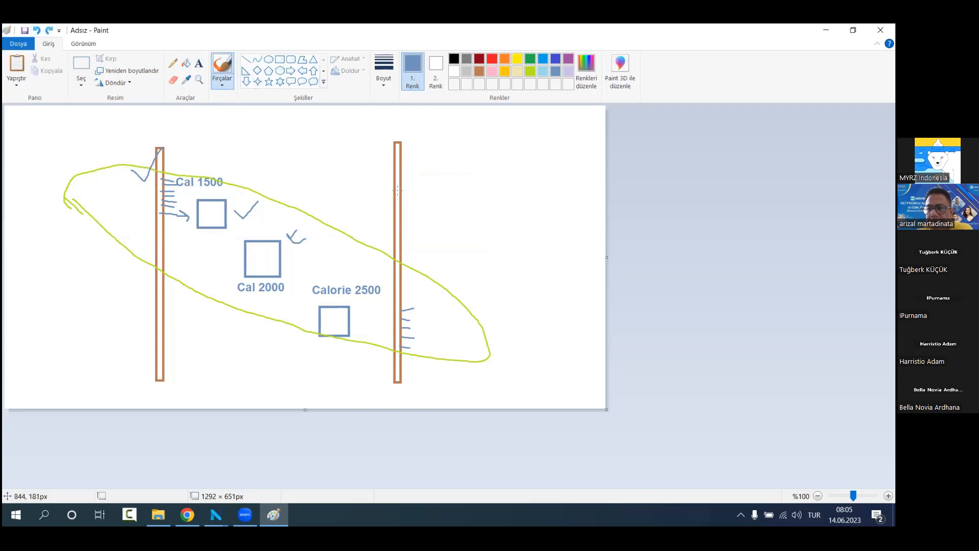
Step: Sketch a second tilted green ellipse centered on the Calorie 2500 square, and mark the square and the ellipse in green
left_click(530, 71)
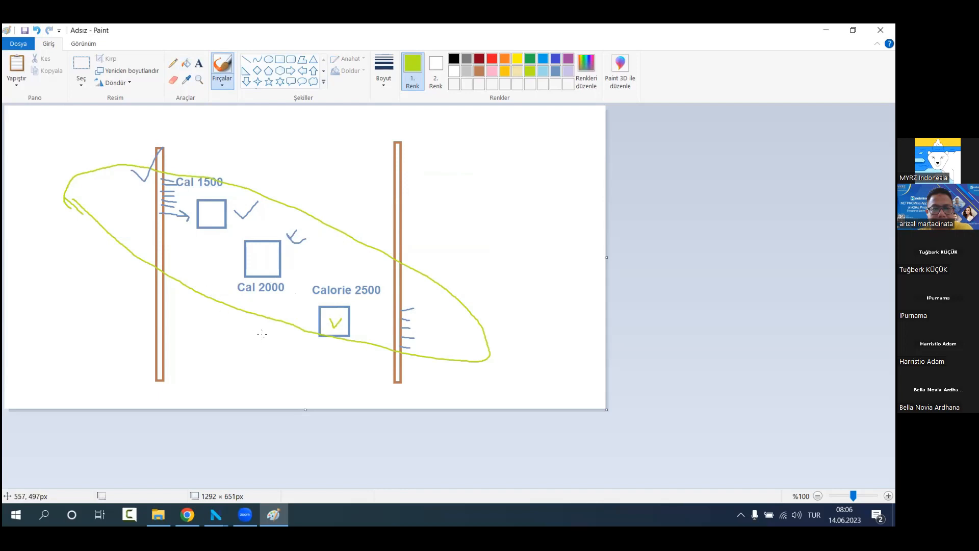
mouse_move(203, 269)
left_mouse_down()
mouse_move(274, 358)
mouse_move(356, 390)
mouse_move(502, 404)
mouse_move(494, 340)
mouse_move(394, 282)
mouse_move(247, 232)
mouse_move(194, 260)
left_mouse_up()
left_click_drag(530, 331, 505, 345)
left_click_drag(358, 316, 358, 325)
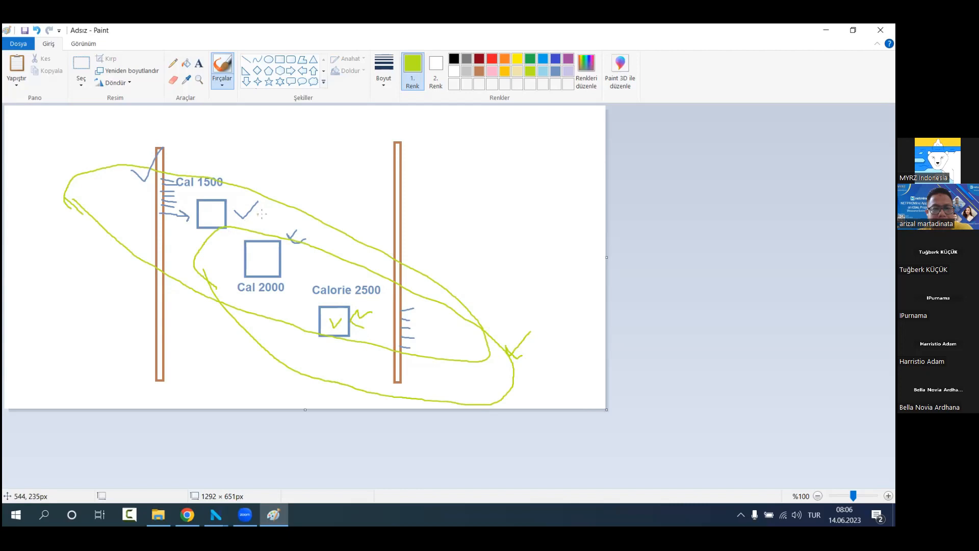
Step: Sketch a third green ellipse around the Cal 1500 square, point green arrows at that square, and return to NETPROMine
mouse_move(296, 203)
left_mouse_down()
mouse_move(248, 156)
mouse_move(113, 114)
mouse_move(31, 139)
mouse_move(169, 251)
mouse_move(355, 300)
mouse_move(327, 227)
mouse_move(277, 184)
left_mouse_up()
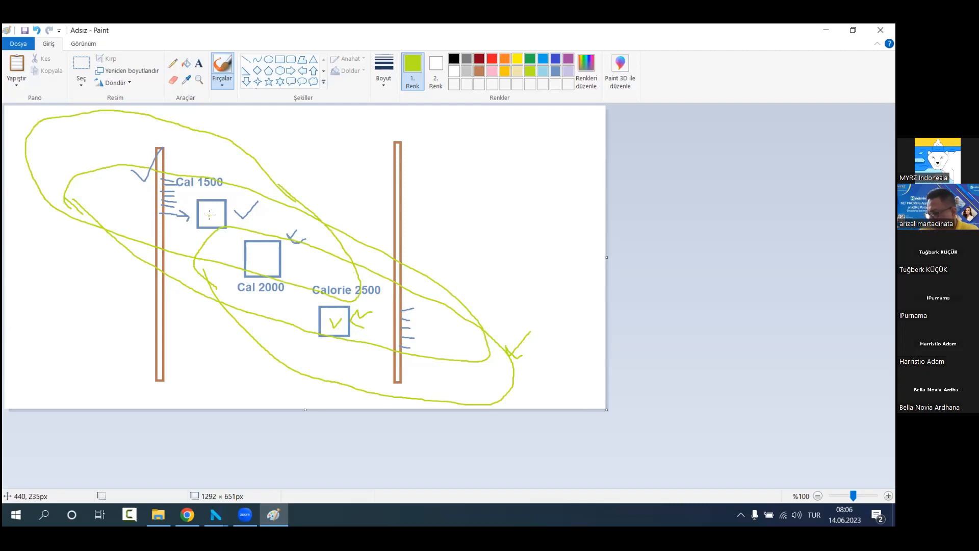
left_click_drag(242, 158, 231, 194)
left_click_drag(80, 156, 190, 209)
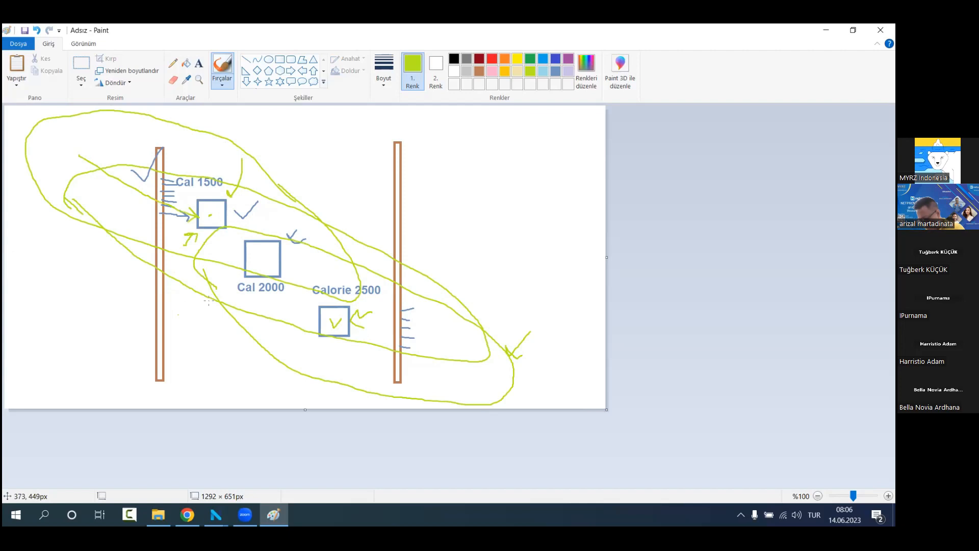
left_click(826, 29)
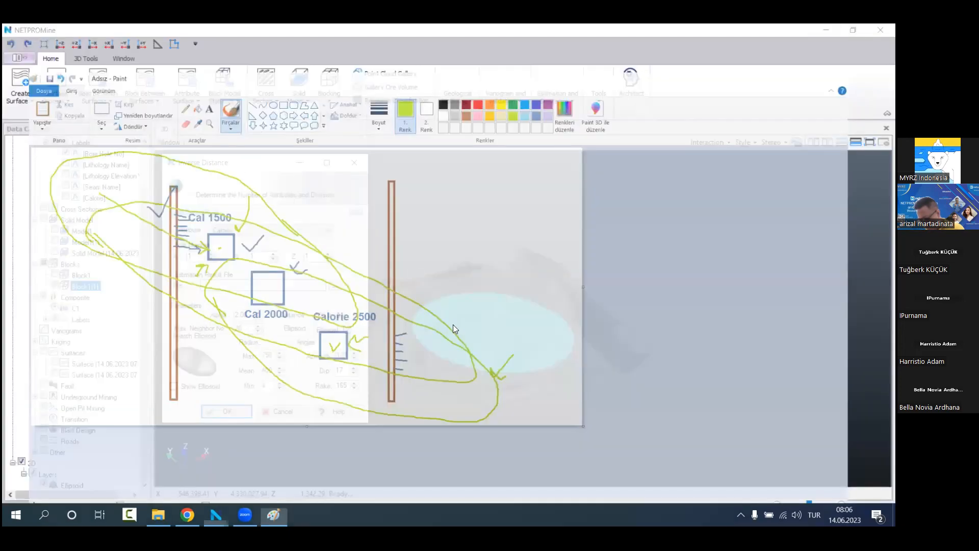
Step: Run the Inverse Distance estimation for Block1(1) and hide the 3D layer group containing the search ellipsoid
left_click(227, 415)
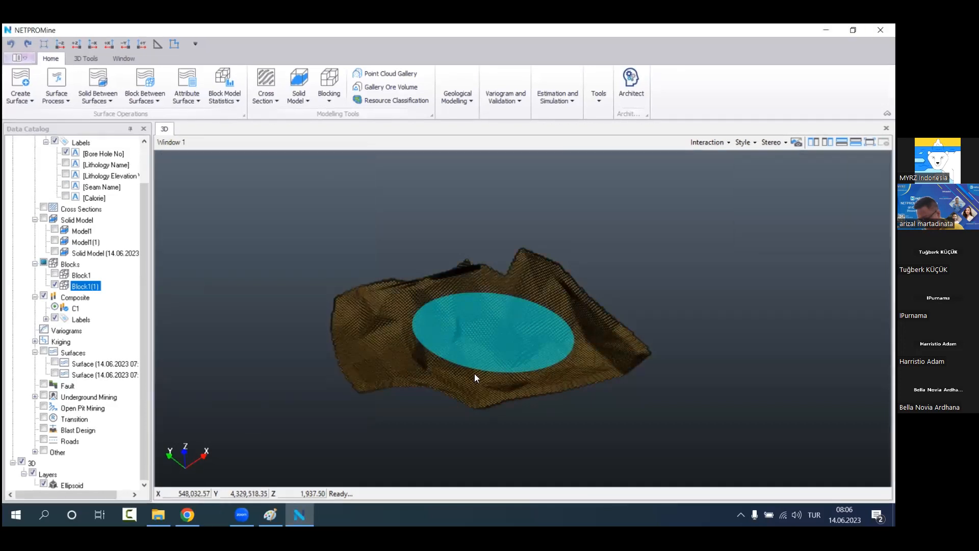
left_click(22, 461)
left_click_drag(461, 339, 459, 363)
scroll(461, 343, "up", 3)
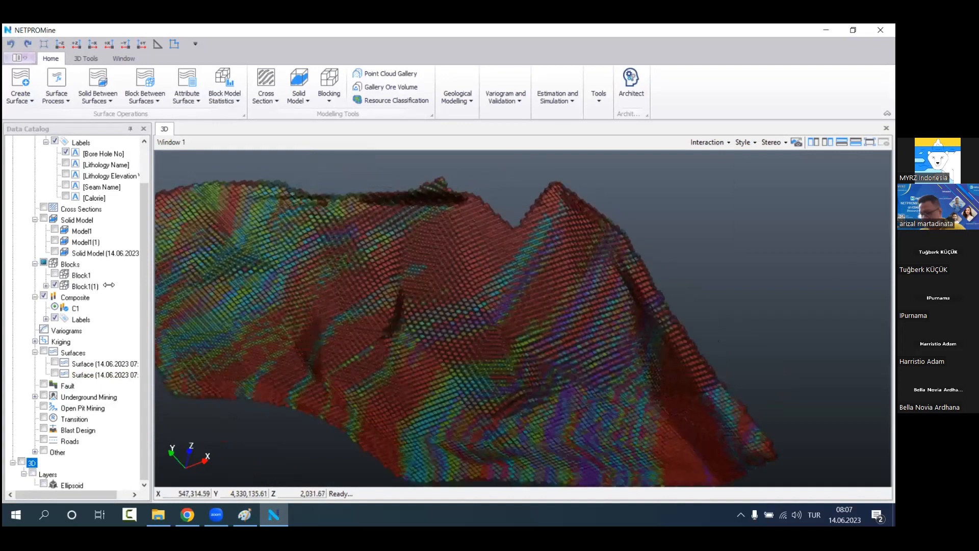
Step: Make the Block1(1) block model fully opaque
right_click(97, 286)
left_click_drag(194, 190, 119, 188)
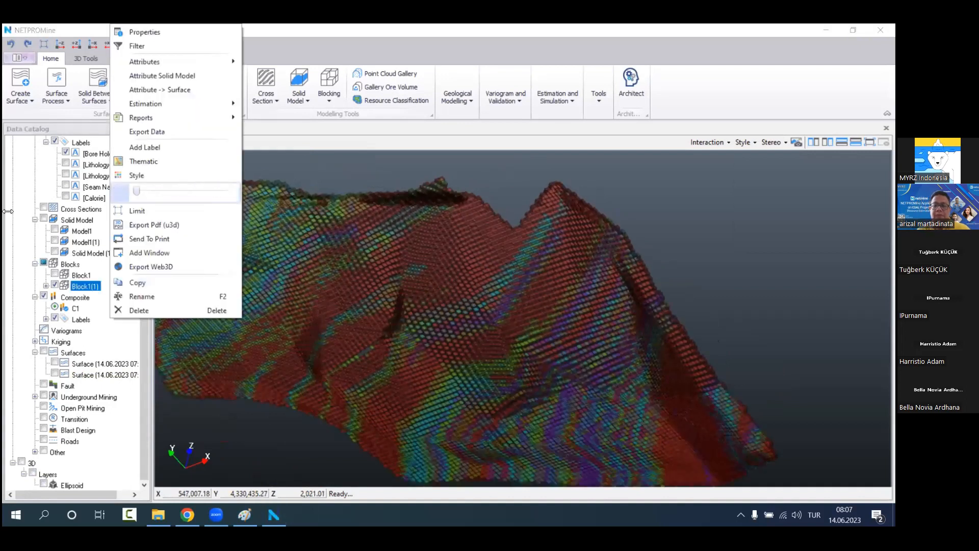
left_click(351, 292)
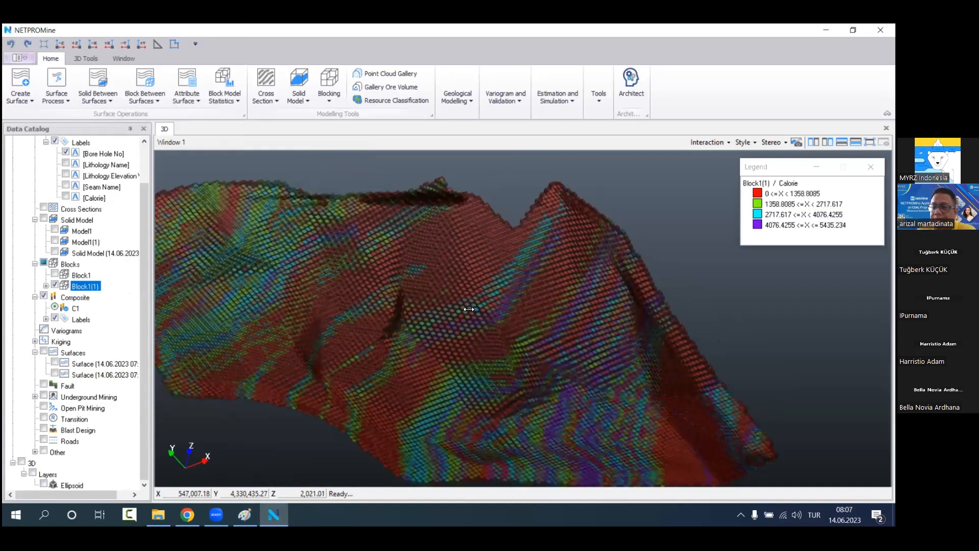
Step: Compare the calorie maps of Block1 and Block1(1) by displaying each alone, ending on Block1(1) and its legend ranges
left_click_drag(492, 226, 50, 285)
left_click(54, 285)
left_click(54, 275)
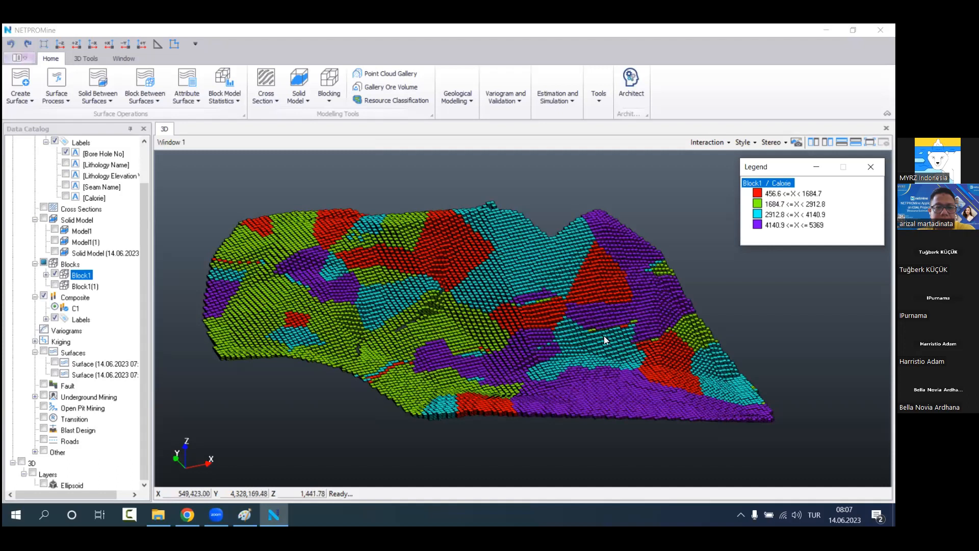
left_click(55, 285)
left_click(54, 284)
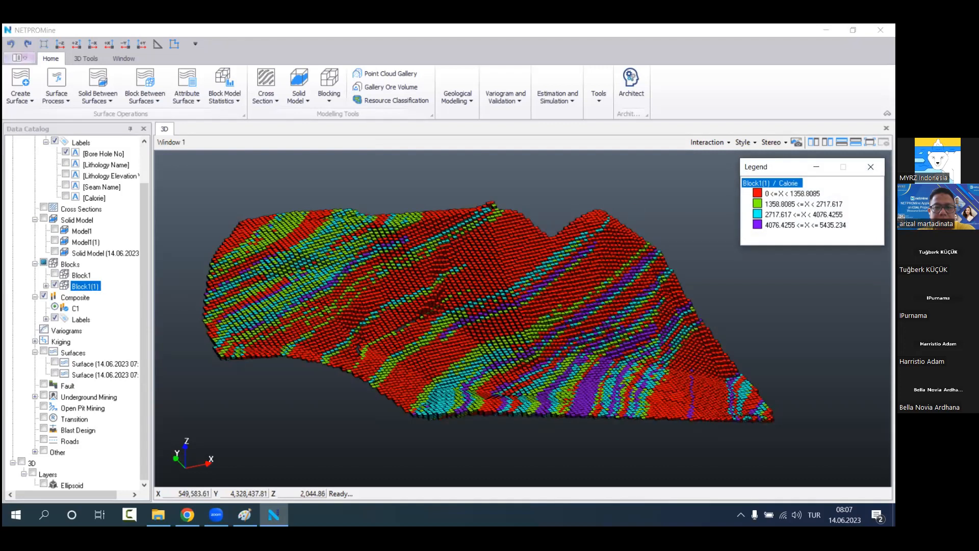
left_click_drag(861, 234, 823, 190)
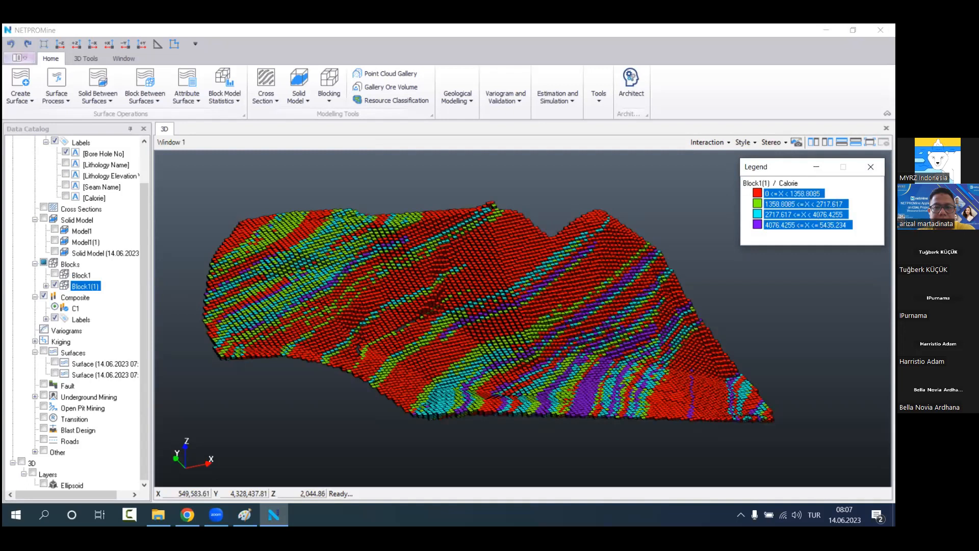
Step: Add a new numeric range theme to Block1(1) based on Calorie, with user-defined slot spaces of 500
left_click(45, 286)
right_click(102, 297)
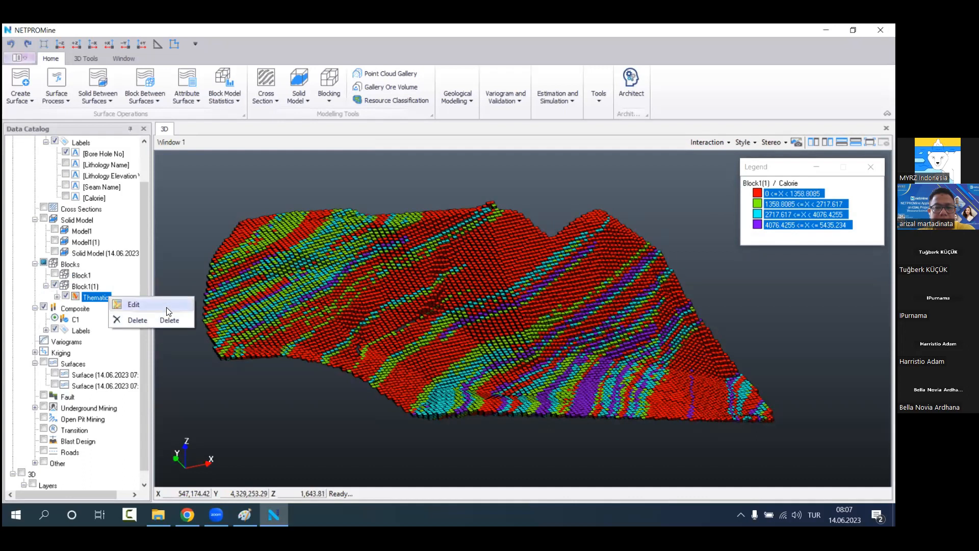
left_click(134, 304)
left_click(163, 196)
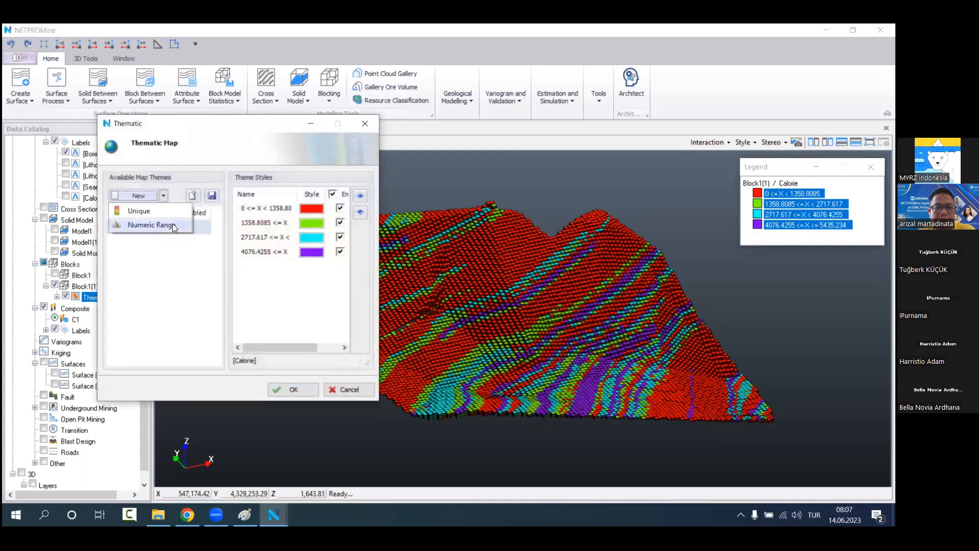
left_click(173, 224)
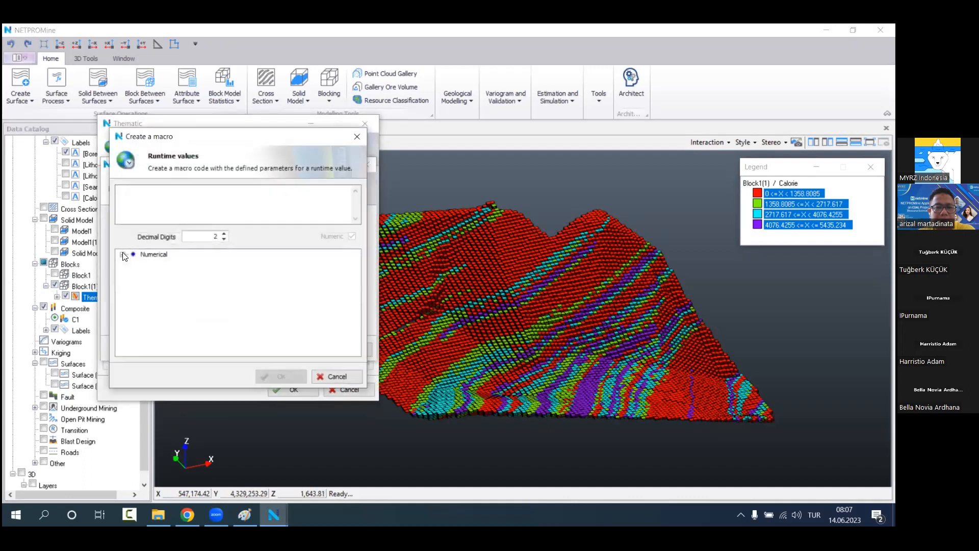
double_click(161, 272)
left_click(280, 376)
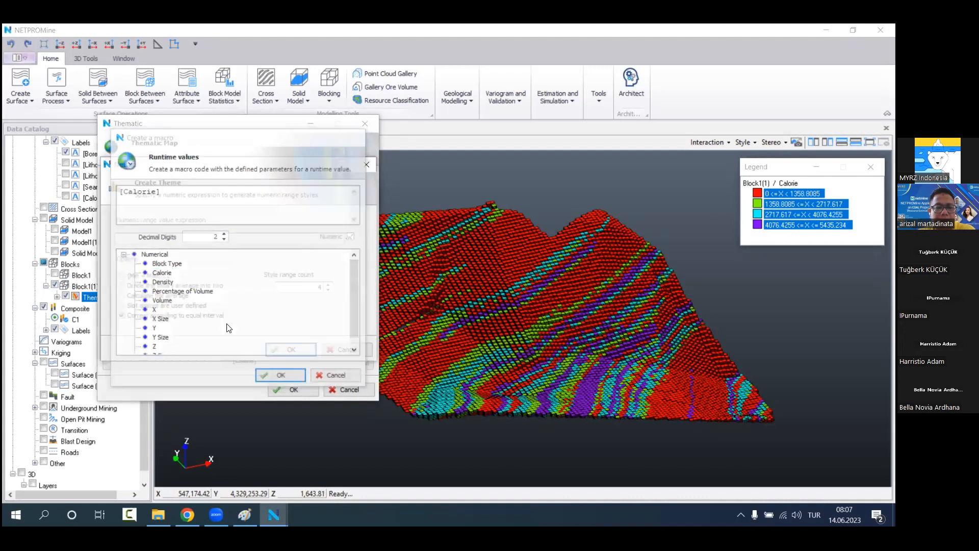
left_click(199, 305)
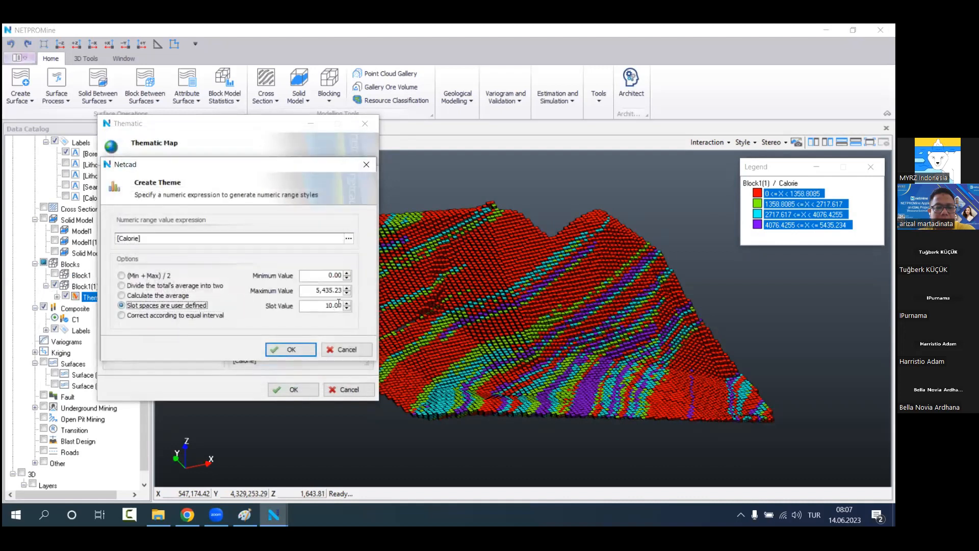
double_click(312, 302)
type("5")
left_click(301, 350)
Step: Recolor all ranges of the new theme with hue colors and apply the thematic map to Block1(1)
left_click_drag(277, 335, 269, 104)
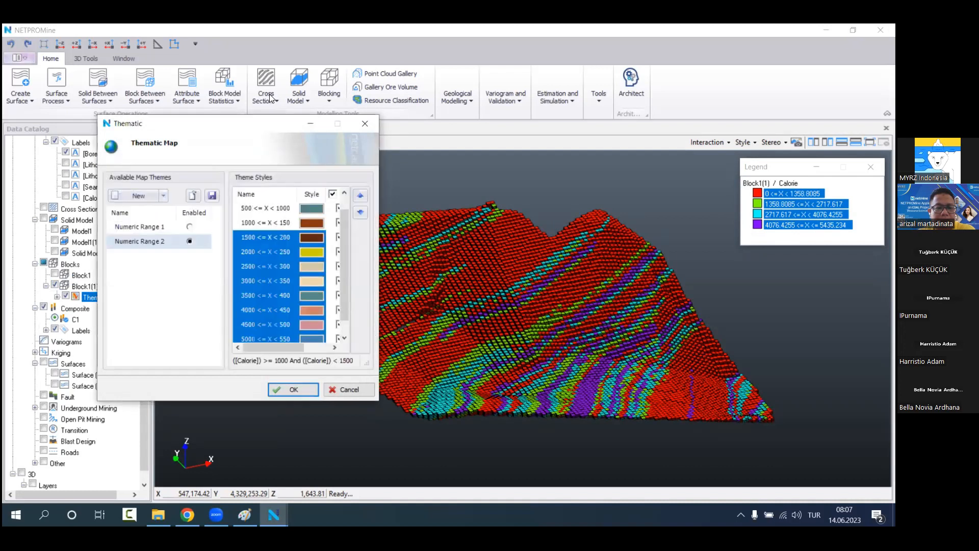
right_click(292, 314)
left_click(346, 371)
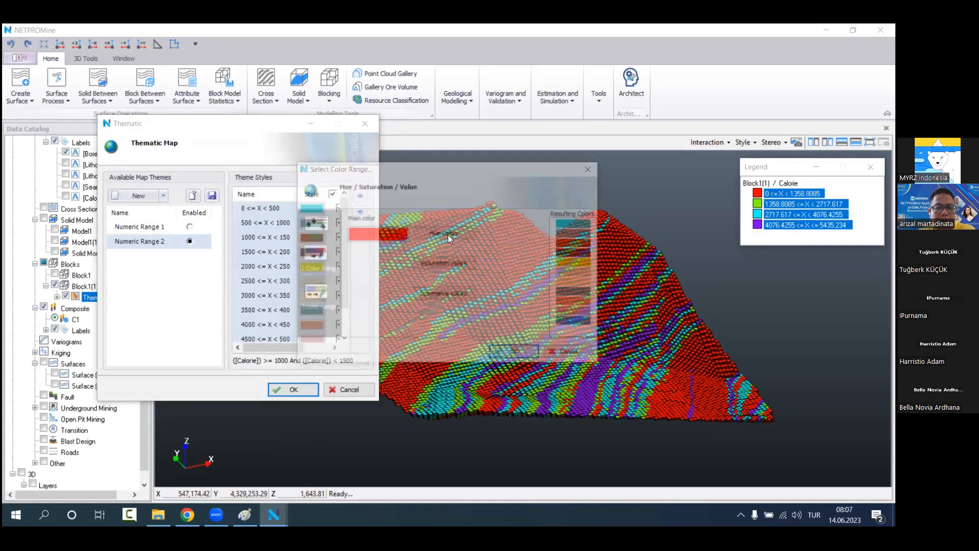
left_click(442, 232)
key("Return")
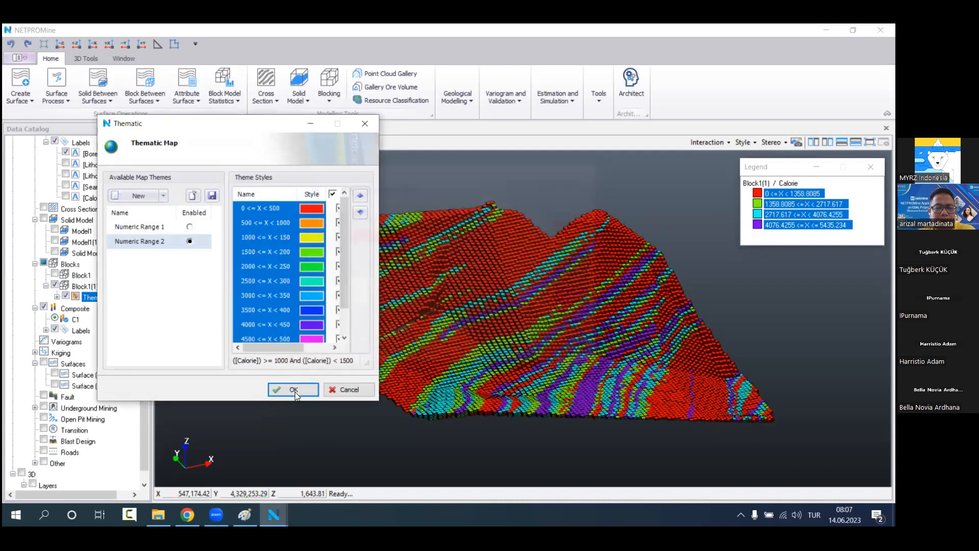
left_click(294, 389)
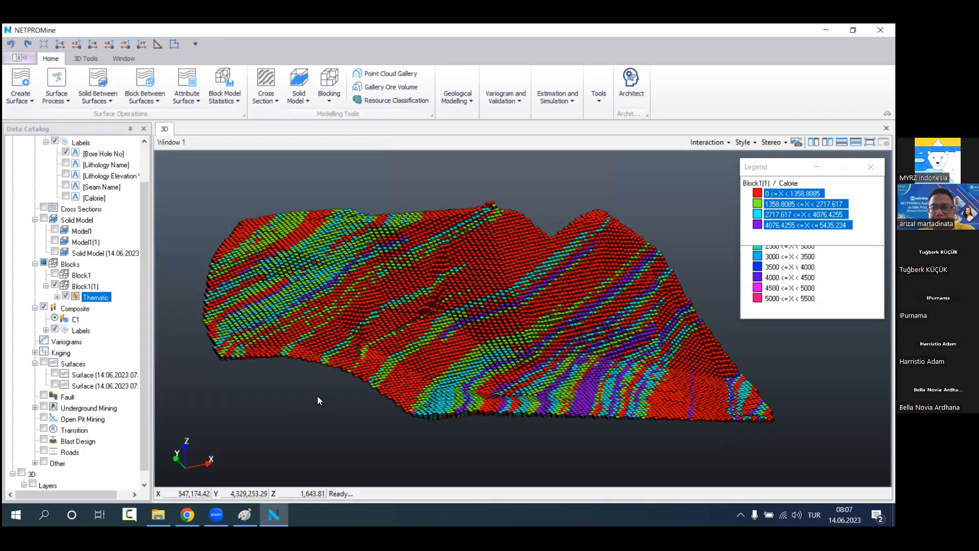
Step: Inspect the recolored Block1(1), temporarily hiding the 0 to 500 calorie range to examine the remaining blocks
left_click_drag(538, 362, 535, 408)
left_click_drag(545, 362, 494, 391)
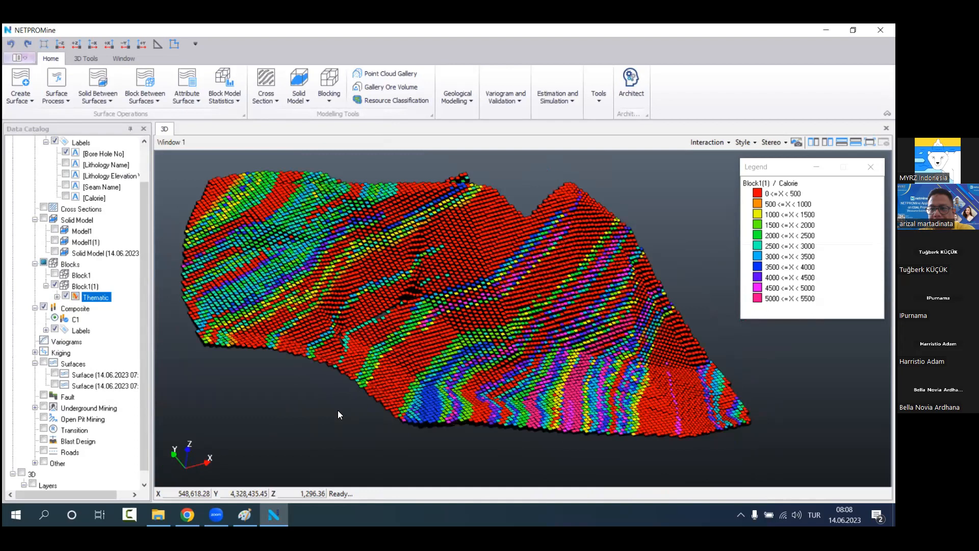
scroll(494, 390, "up", 3)
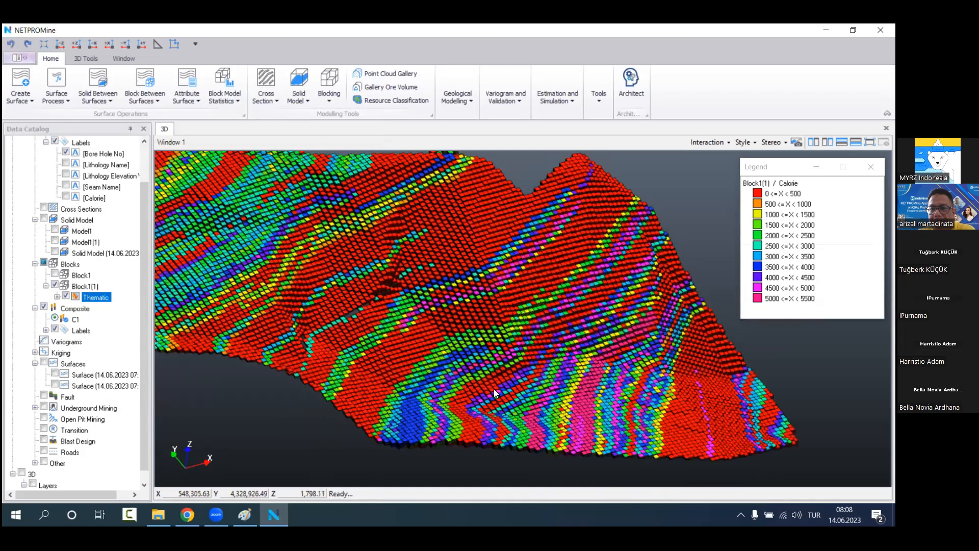
scroll(475, 344, "up", 3)
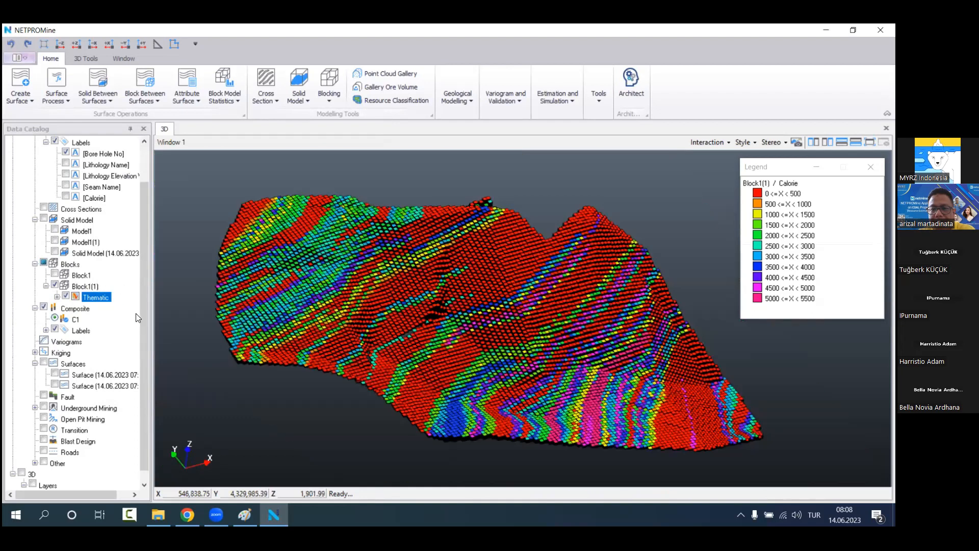
left_click(57, 297)
left_click(77, 308)
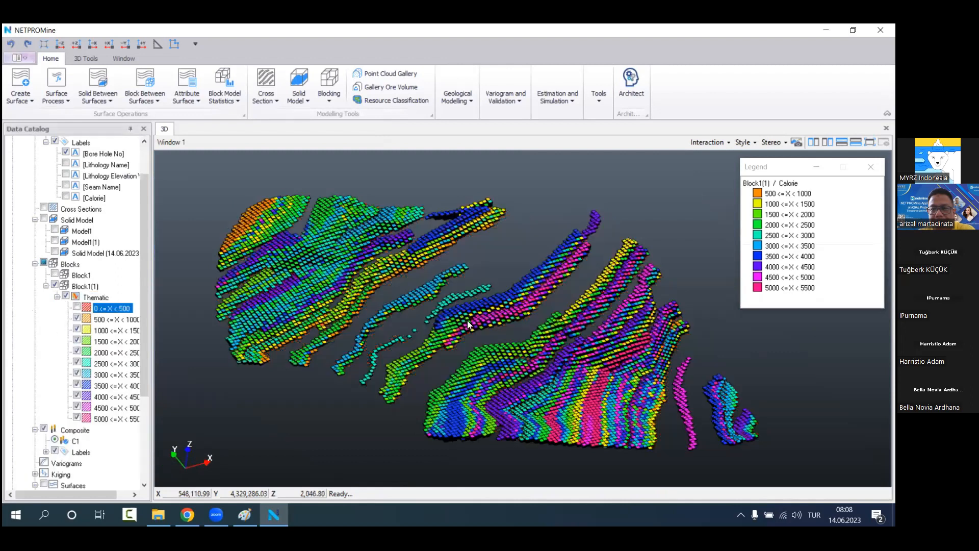
mouse_move(503, 308)
left_mouse_down()
mouse_move(498, 268)
mouse_move(469, 273)
mouse_move(511, 318)
mouse_move(507, 345)
mouse_move(495, 326)
mouse_move(471, 328)
mouse_move(503, 357)
mouse_move(419, 390)
mouse_move(512, 371)
mouse_move(487, 345)
left_mouse_up()
left_click(77, 308)
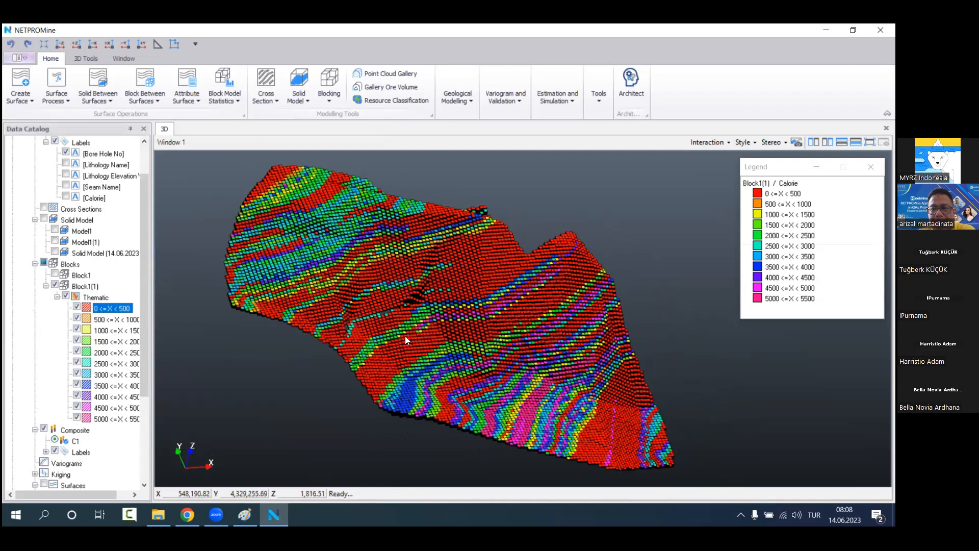
Step: Generate an attribute solid model from Block1(1) on the Calorie attribute with a threshold of 1000
left_click_drag(416, 298, 22, 335)
right_click(109, 287)
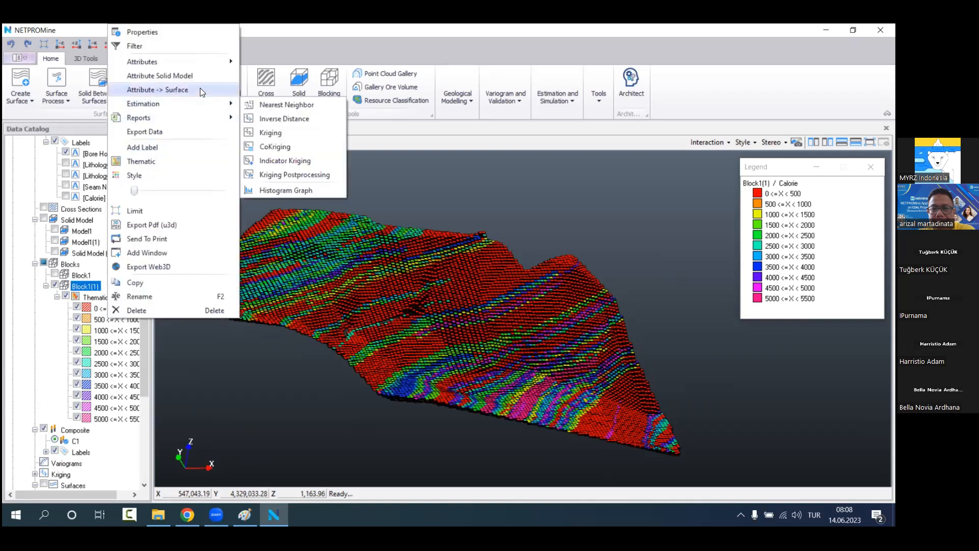
left_click(210, 77)
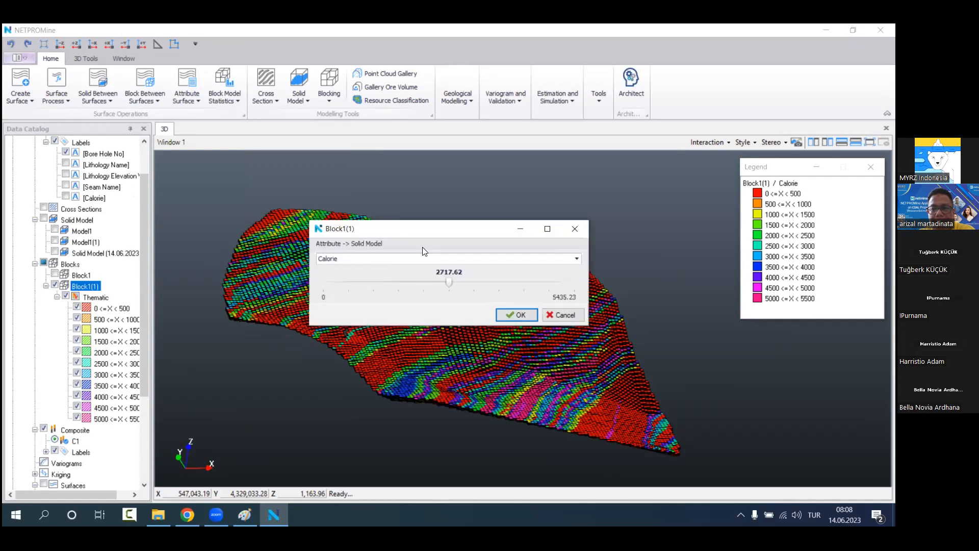
left_click_drag(448, 283, 371, 285)
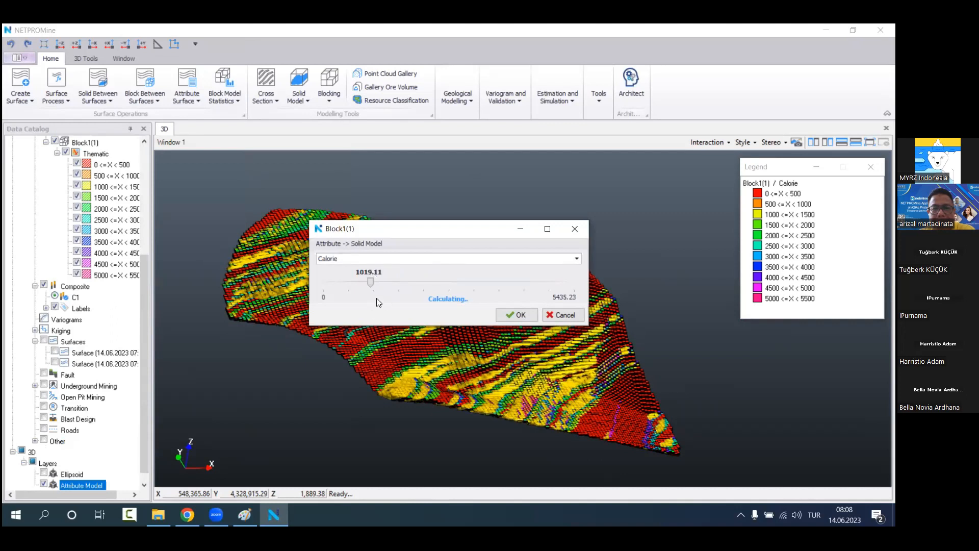
double_click(368, 272)
type("1000")
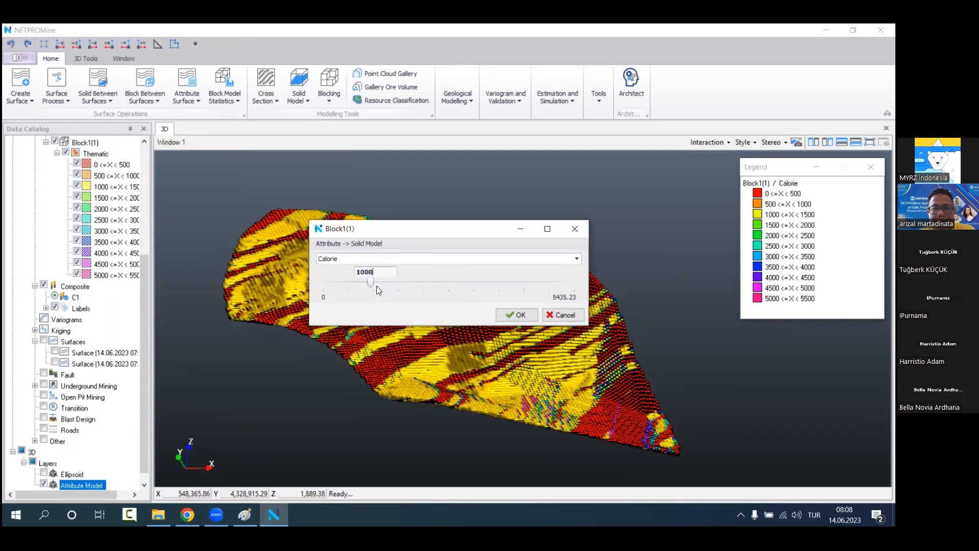
key("Return")
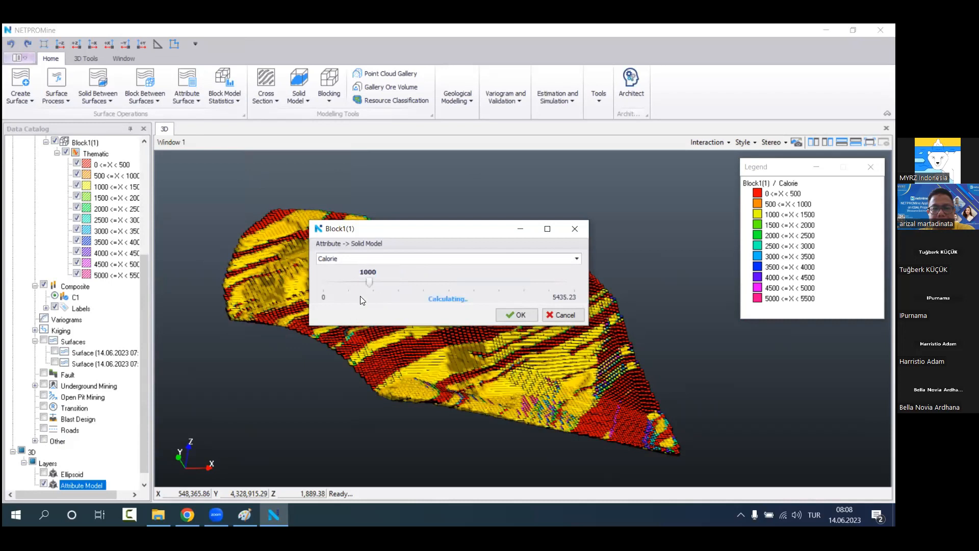
Step: Hide the Block1(1) blocks and raise the attribute solid's Calorie threshold to about 2730
scroll(94, 267, "up", 3)
left_click(85, 242)
mouse_move(531, 387)
left_mouse_down()
mouse_move(555, 355)
mouse_move(573, 354)
mouse_move(540, 393)
left_mouse_up()
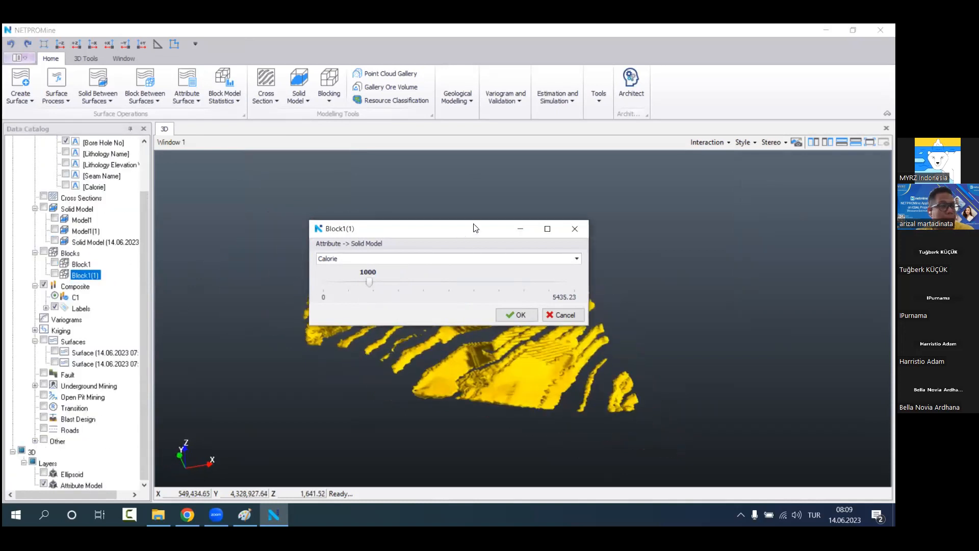
left_click_drag(474, 228, 703, 187)
left_click_drag(419, 337, 433, 285)
left_click_drag(597, 239, 656, 240)
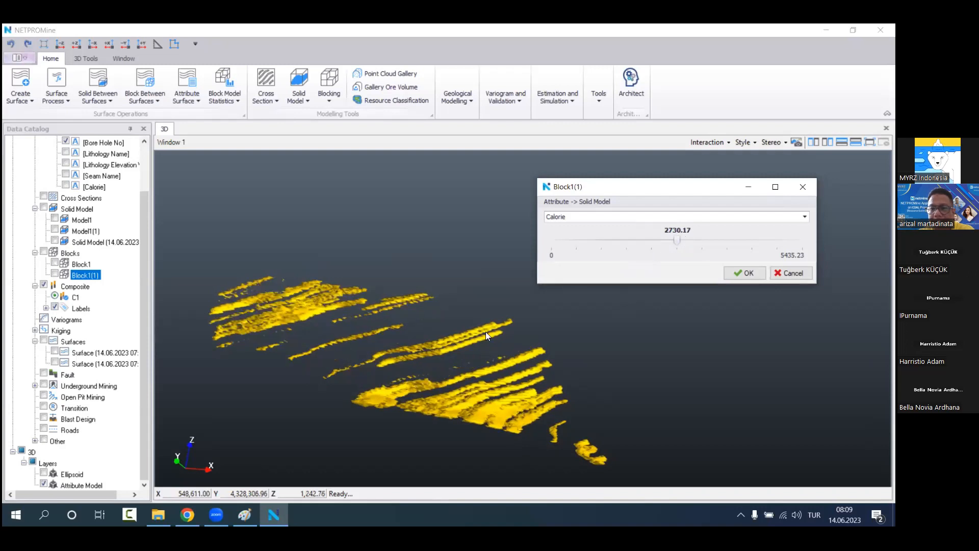
left_click_drag(485, 331, 489, 401)
Step: Set the attribute solid's Calorie threshold to 4000
left_click(678, 230)
left_click_drag(692, 234, 648, 230)
type("400")
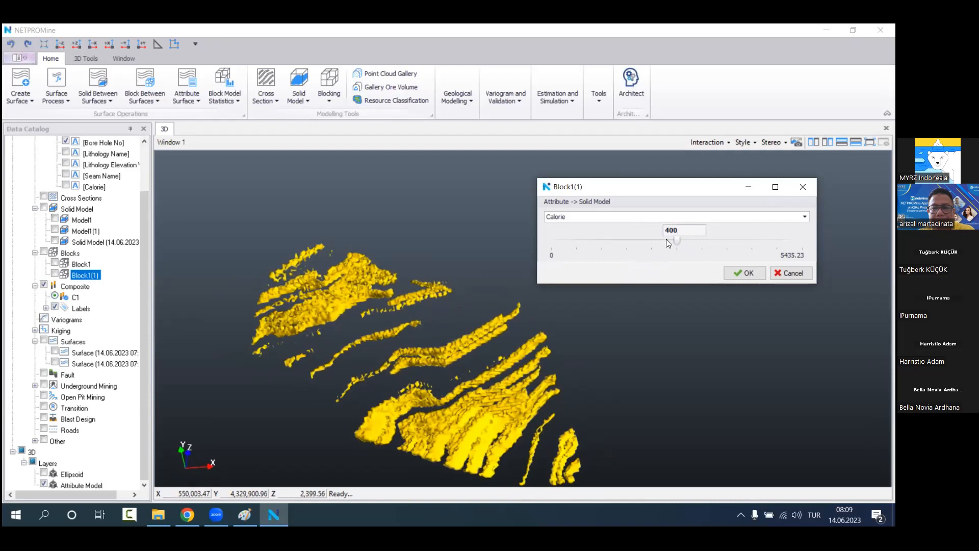
type("0")
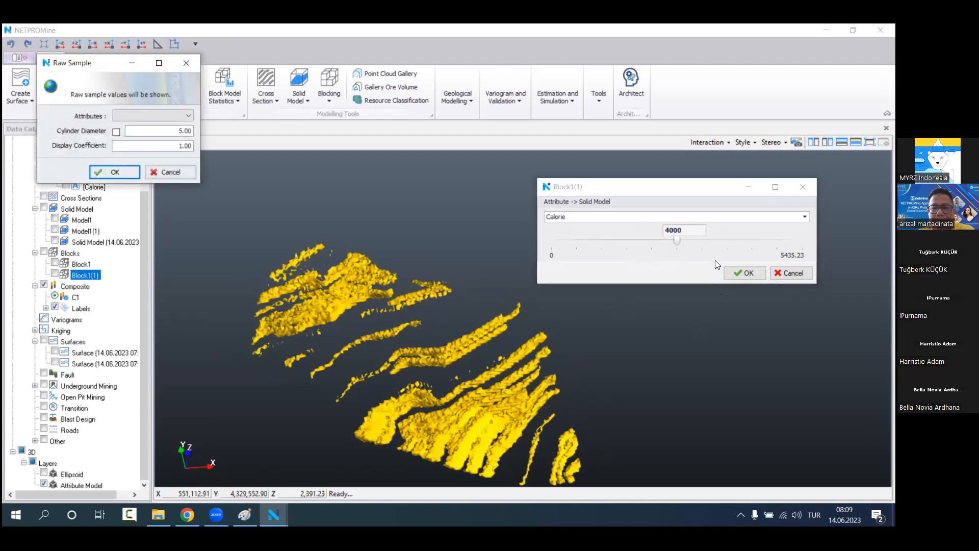
left_click(187, 62)
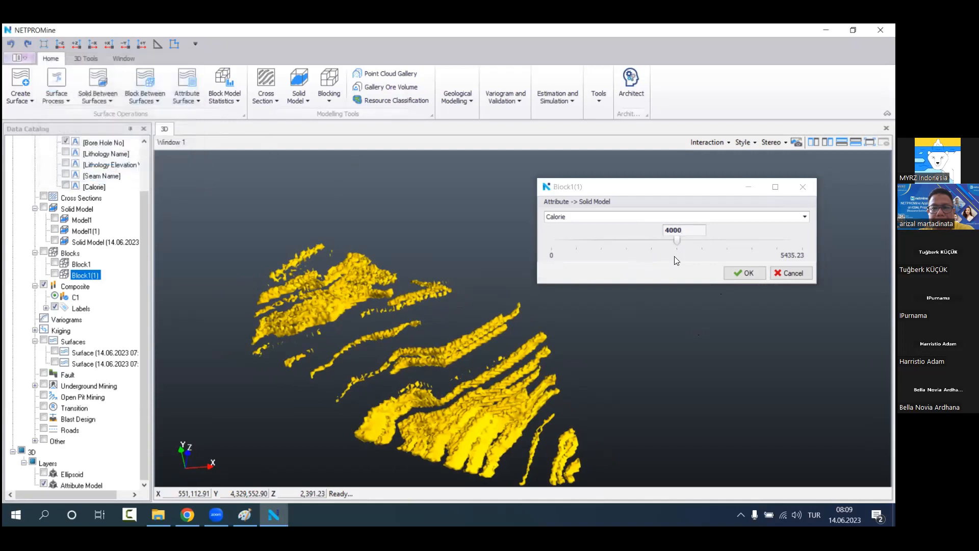
key("Return")
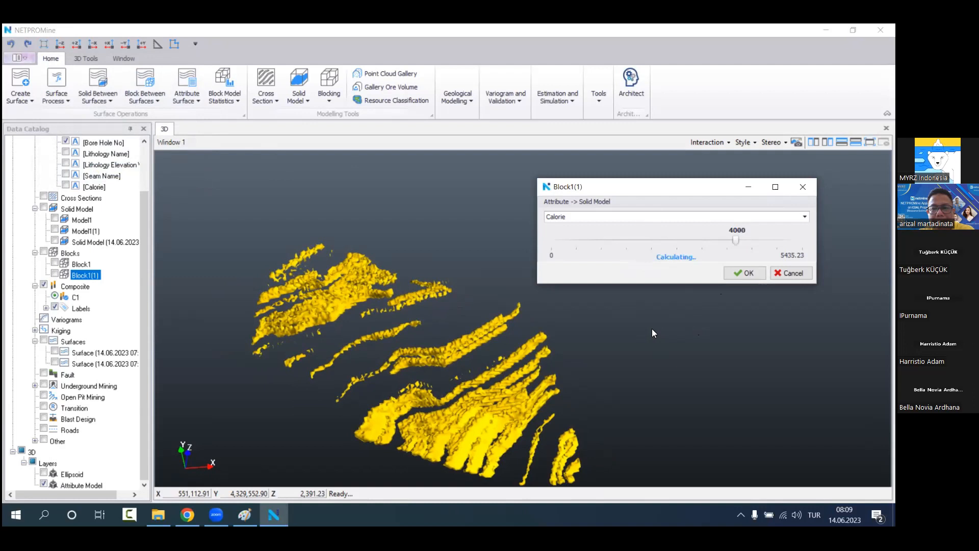
Step: Display the ungrouped bore holes together with the attribute solid model
left_click_drag(532, 365, 544, 343)
scroll(499, 373, "up", 3)
left_click_drag(471, 402, 486, 304)
scroll(34, 299, "up", 2)
left_click(55, 174)
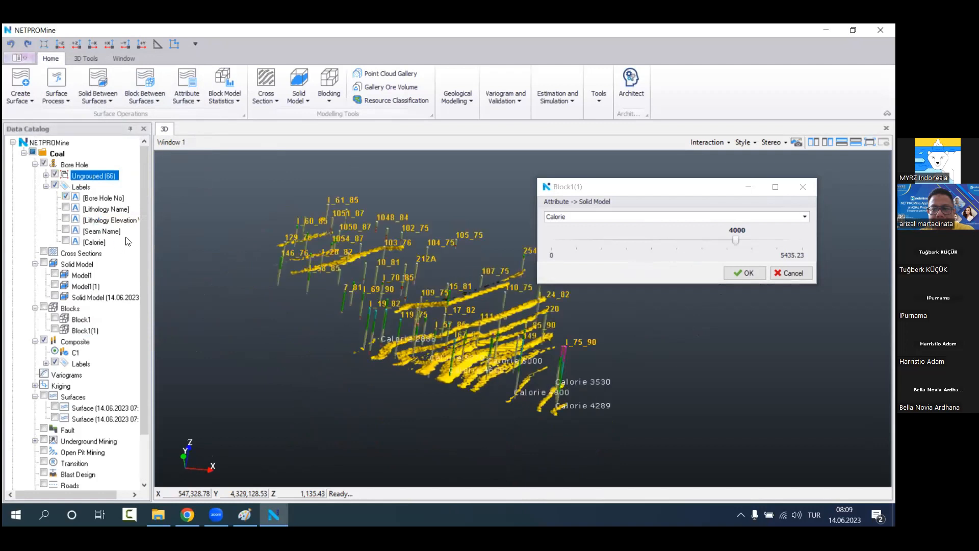
Step: Display the bore holes' raw sample values for the Calorie attribute
right_click(117, 164)
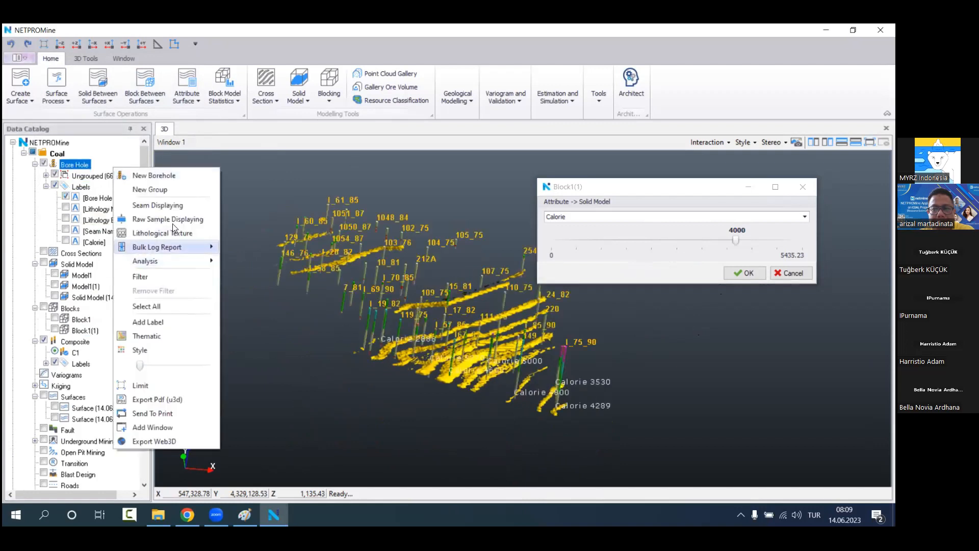
left_click(164, 219)
left_click(207, 133)
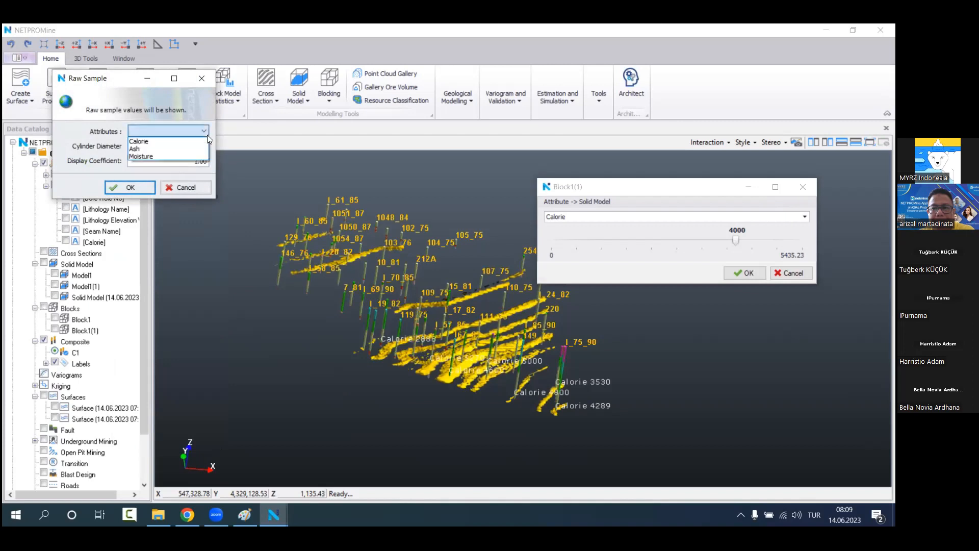
left_click(139, 141)
left_click_drag(184, 161, 227, 176)
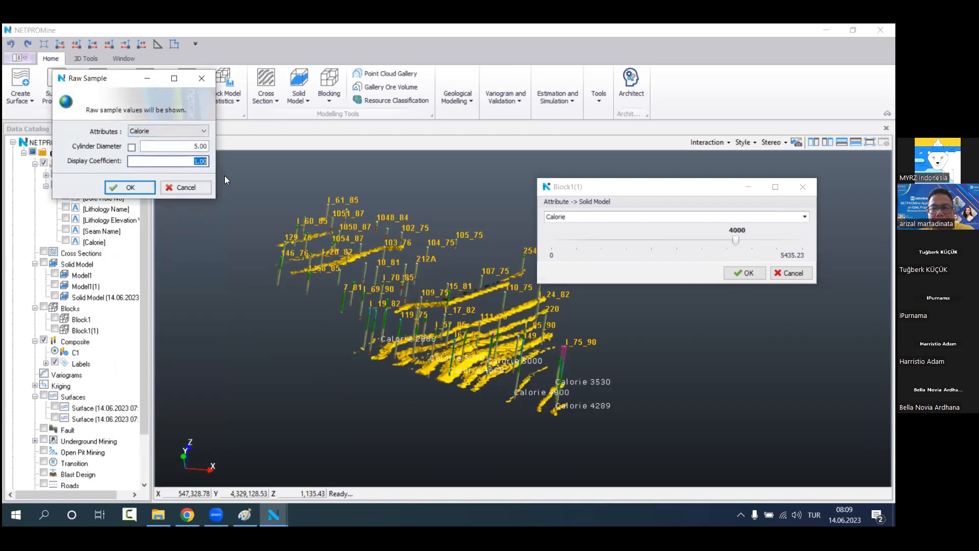
left_click(130, 187)
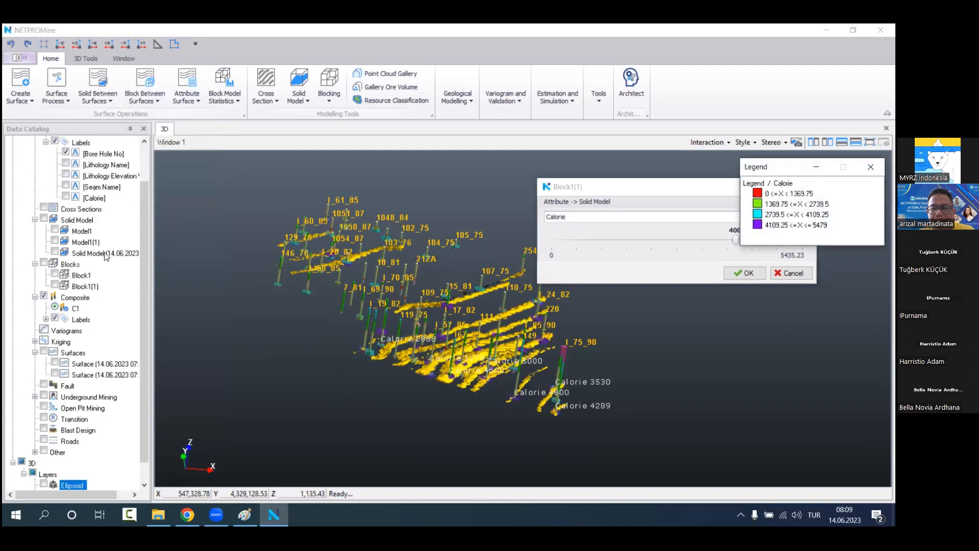
Step: Create the solid model from Block1(1) at the Calorie threshold of 4000 and make it semi-transparent
scroll(112, 261, "up", 2)
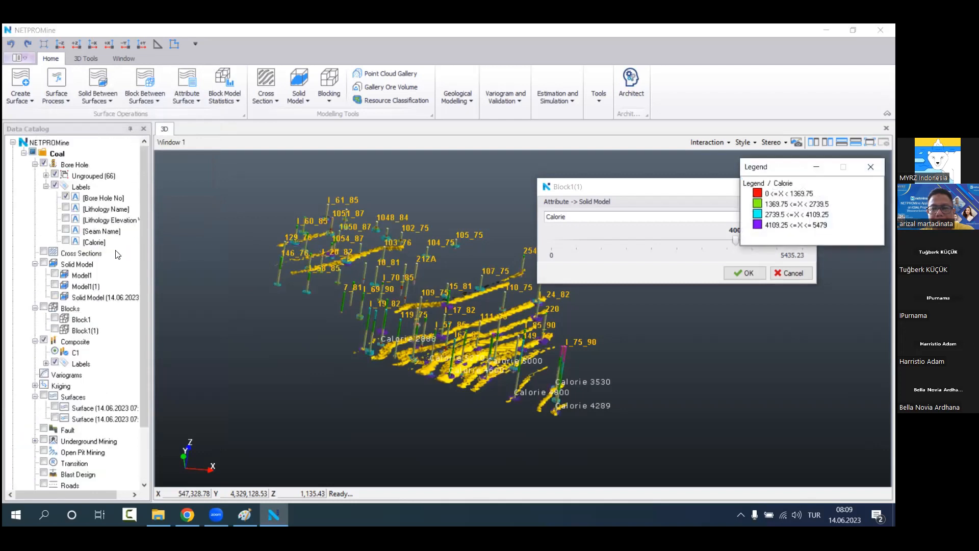
left_click(88, 286)
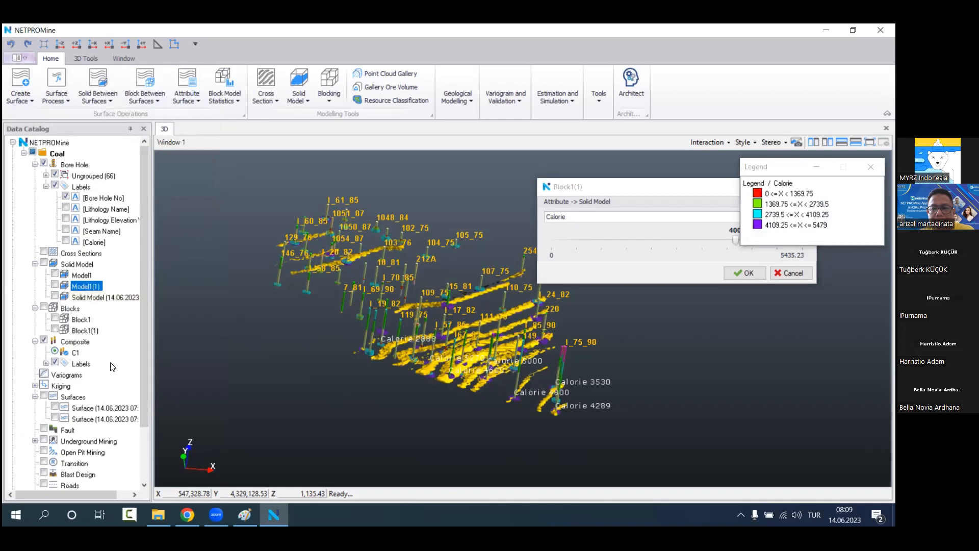
left_click(745, 273)
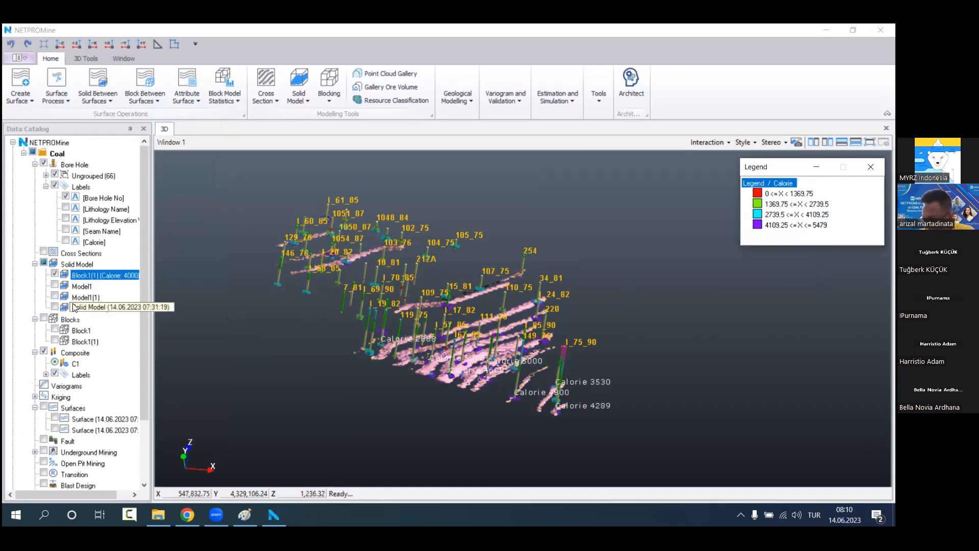
right_click(113, 275)
left_click_drag(142, 146, 218, 152)
left_click(598, 349)
Step: Compare the bore holes' colored Calorie sample discs with the semi-transparent solid, checking the 4109.25 to 5479 range against the seams
scroll(529, 320, "up", 5)
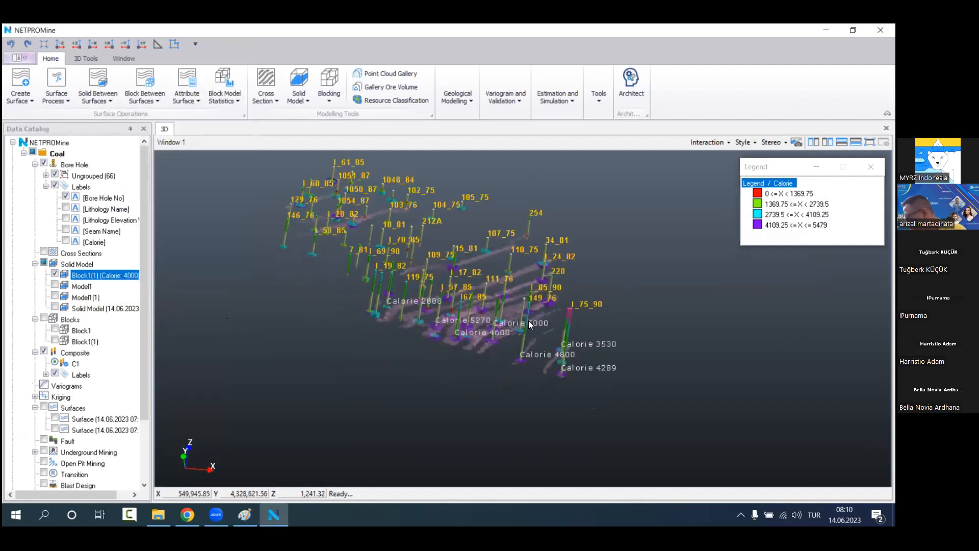
left_click_drag(520, 303, 544, 360)
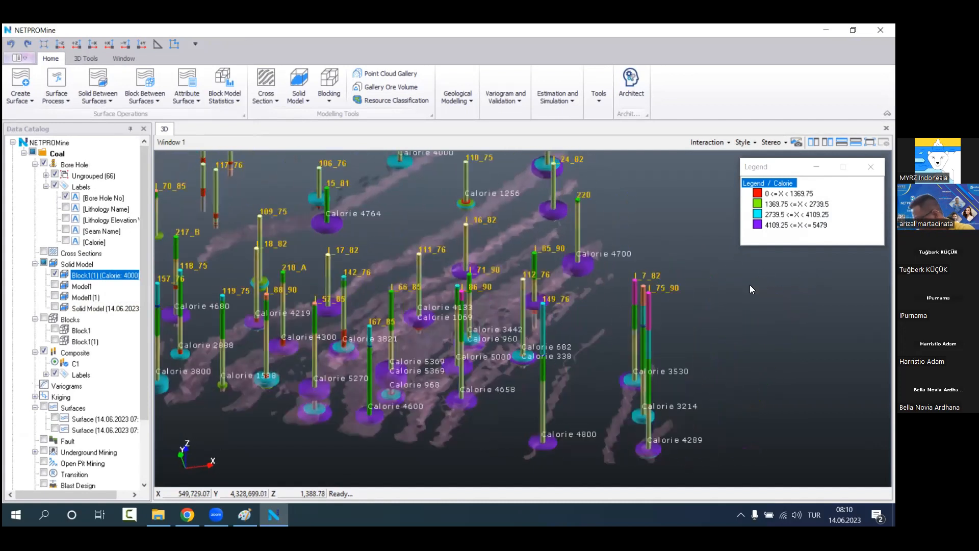
left_click(776, 226)
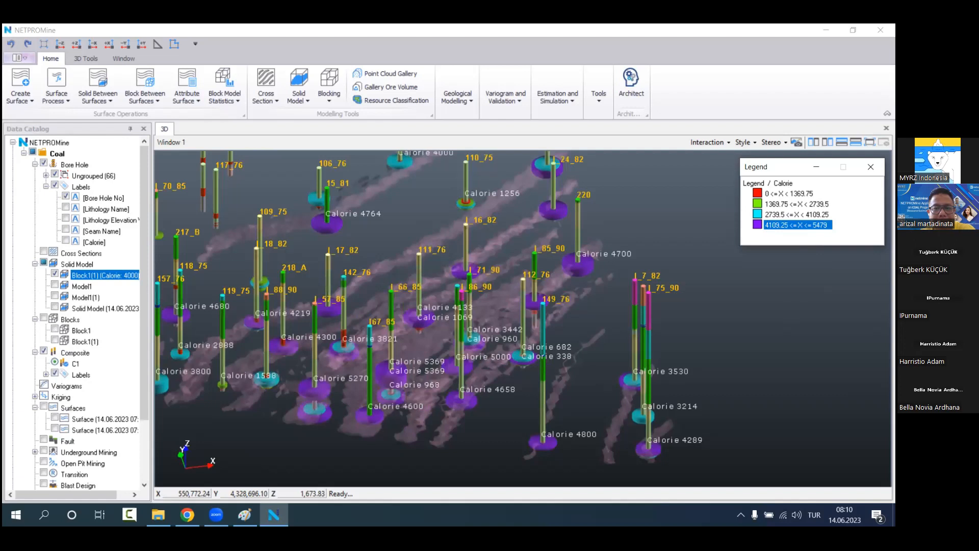
left_click_drag(611, 351, 443, 321)
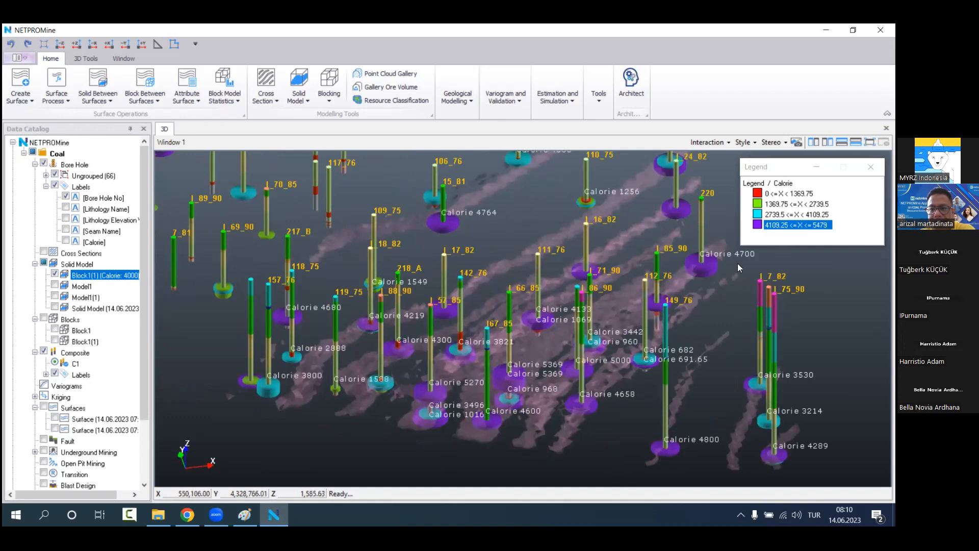
scroll(559, 351, "down", 2)
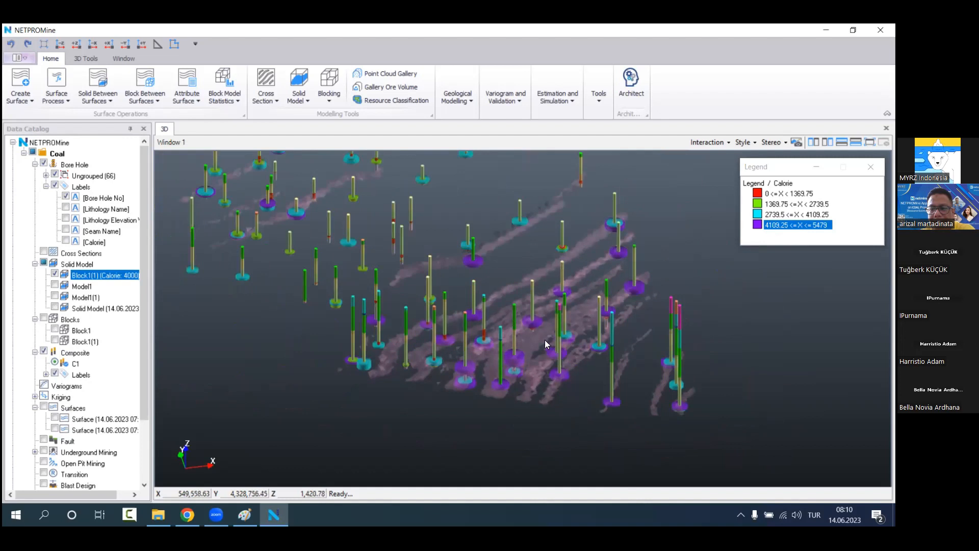
scroll(537, 373, "up", 3)
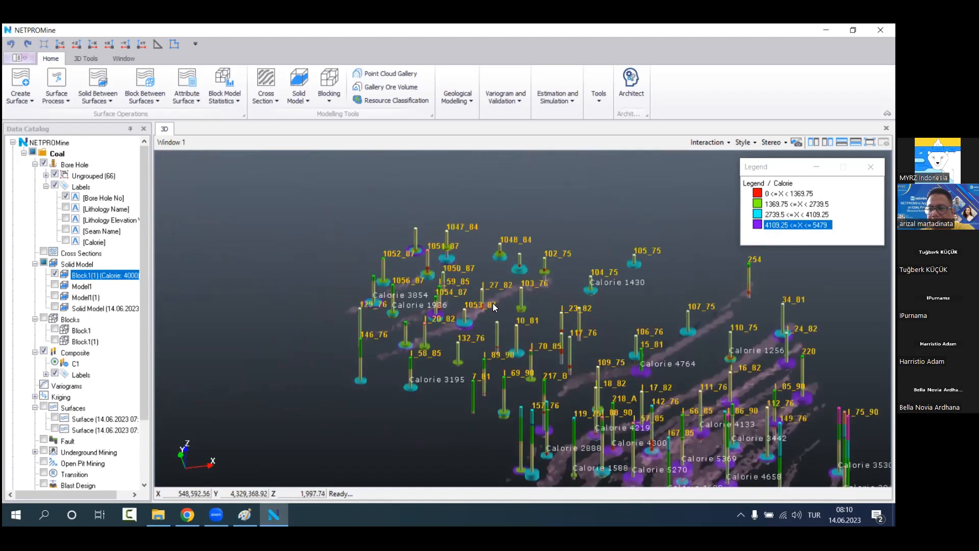
scroll(493, 303, "up", 3)
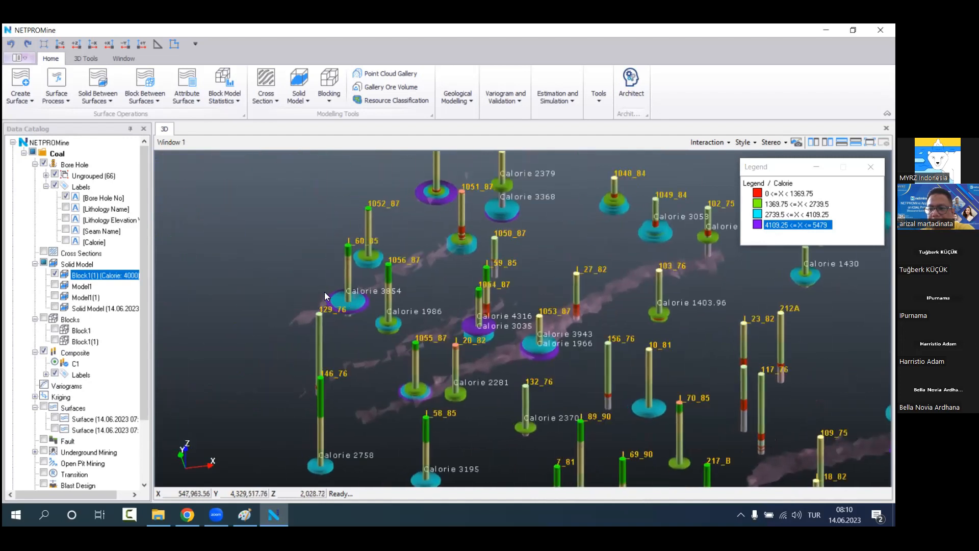
scroll(493, 373, "down", 2)
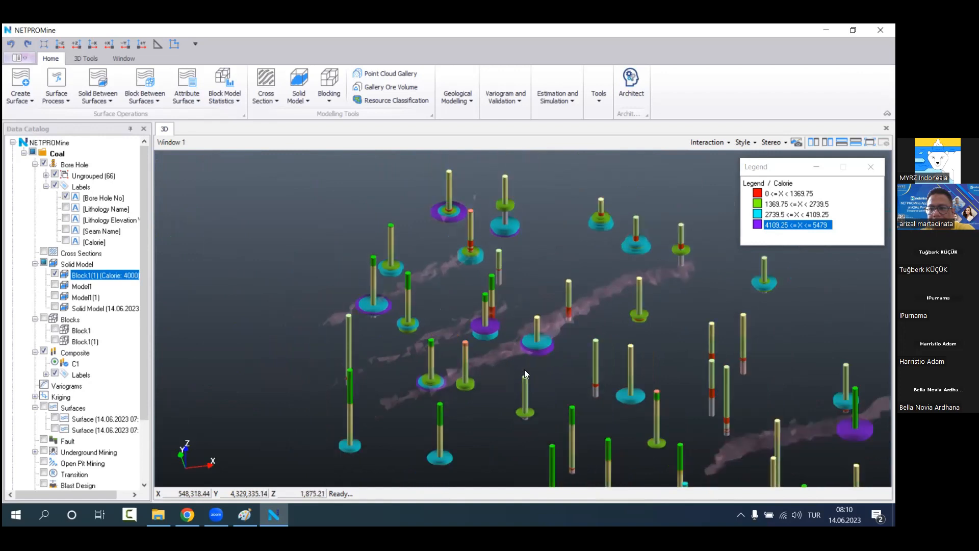
mouse_move(562, 329)
left_mouse_down()
mouse_move(581, 305)
mouse_move(567, 347)
left_mouse_up()
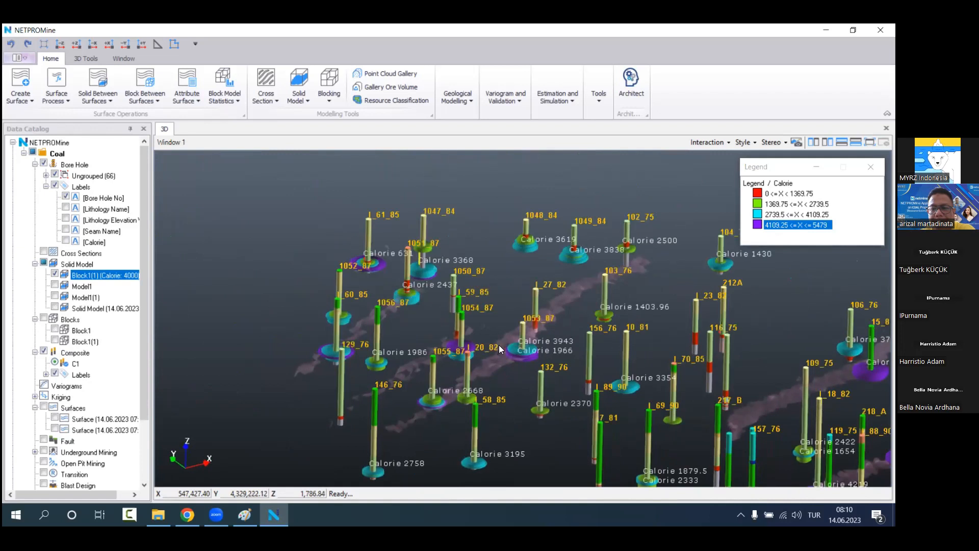
mouse_move(816, 388)
middle_mouse_down()
mouse_move(579, 282)
mouse_move(506, 291)
middle_mouse_up()
scroll(445, 344, "up", 4)
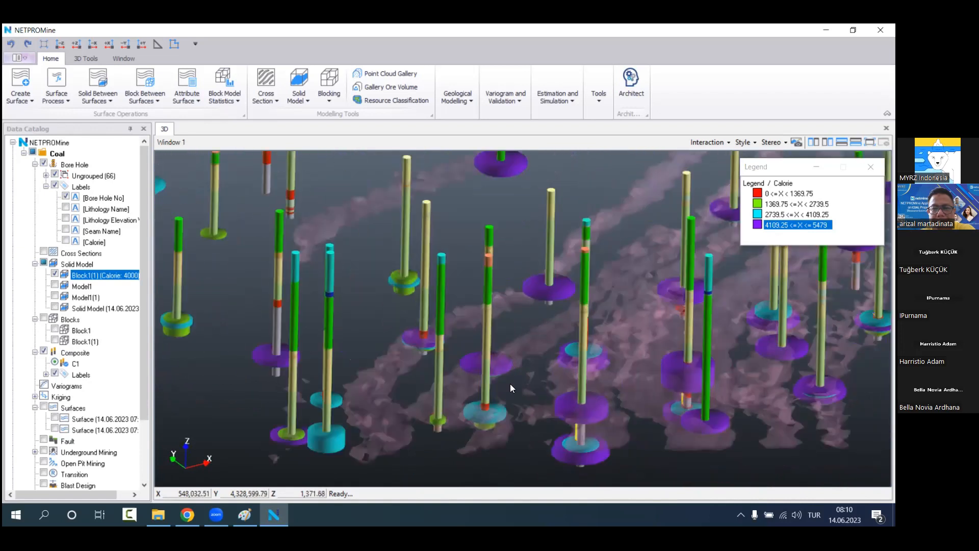
left_click_drag(552, 359, 541, 386)
Step: Hide the Calorie 4000 solid and display the Block1(1) blocks with only the thematic ranges from 3500 upward
left_click(54, 274)
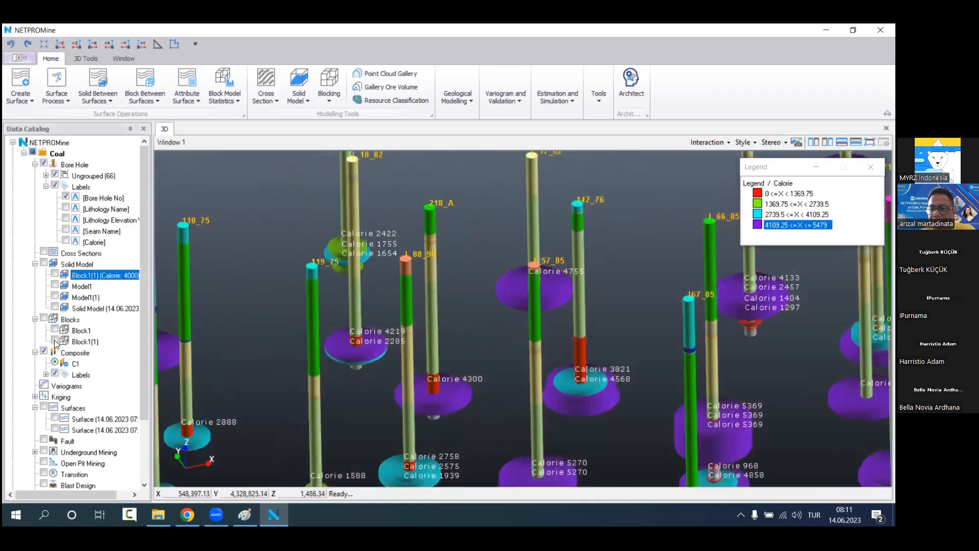
left_click(54, 341)
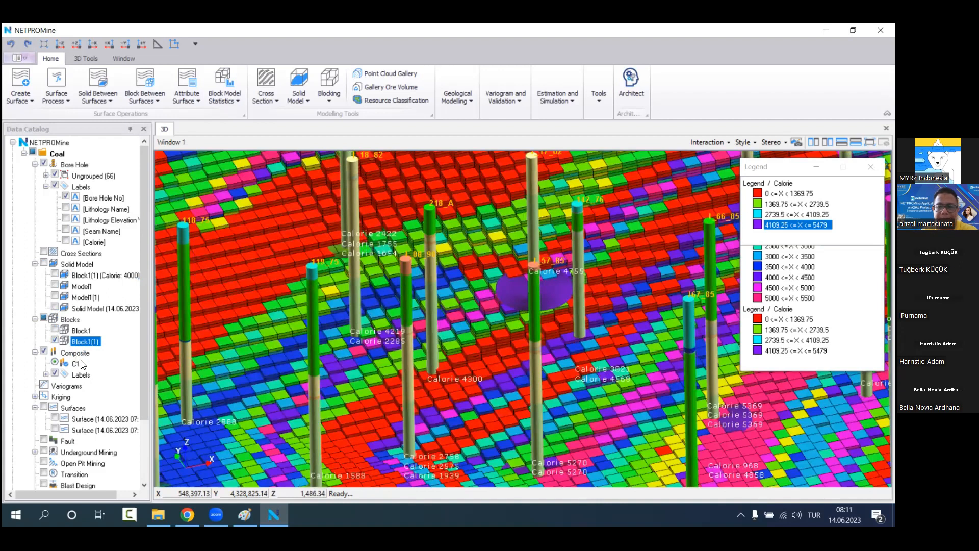
left_click_drag(115, 363, 114, 451)
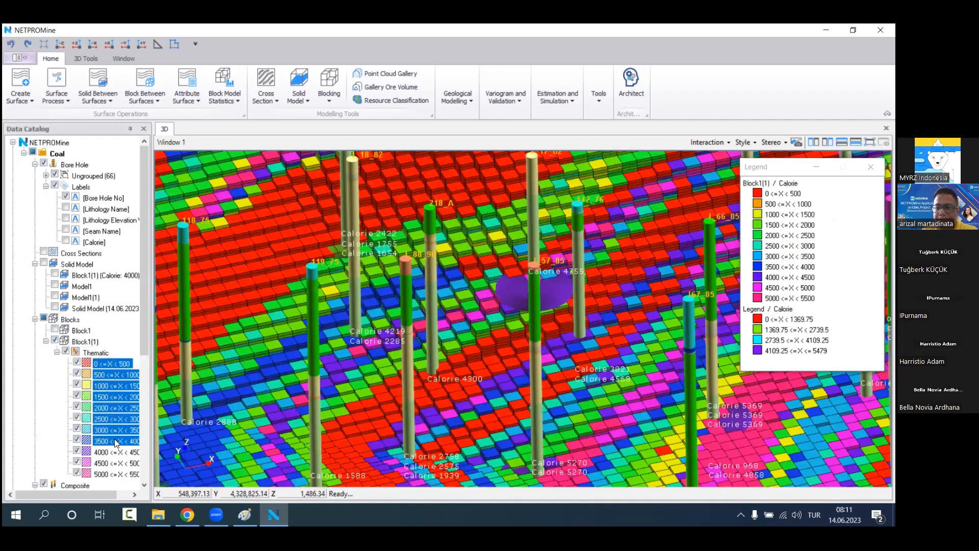
left_click(114, 430)
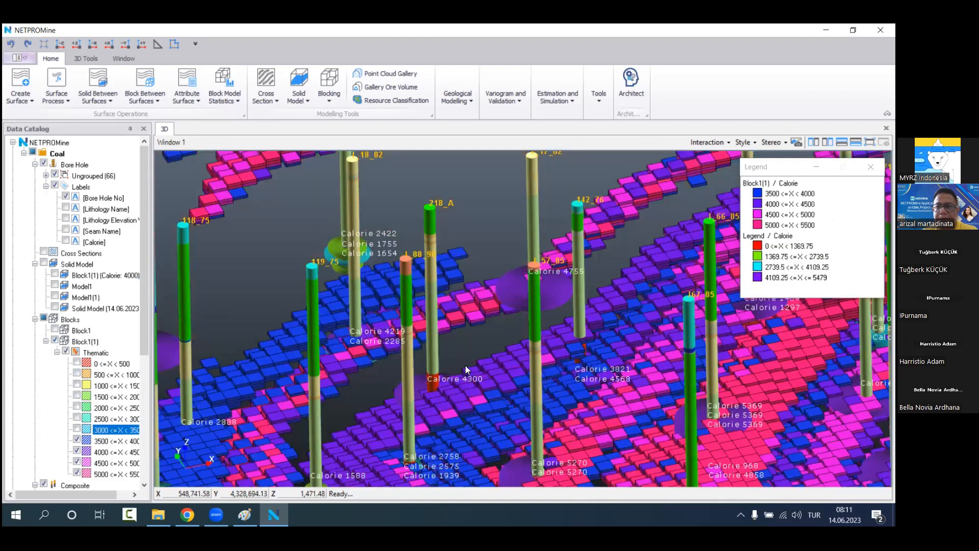
scroll(603, 357, "down", 3)
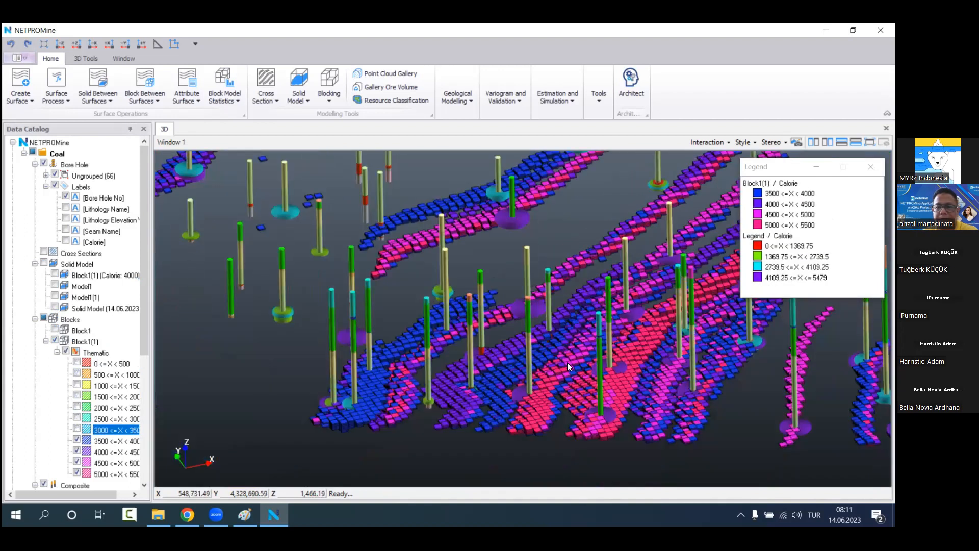
scroll(569, 357, "down", 3)
left_click_drag(571, 305, 522, 387)
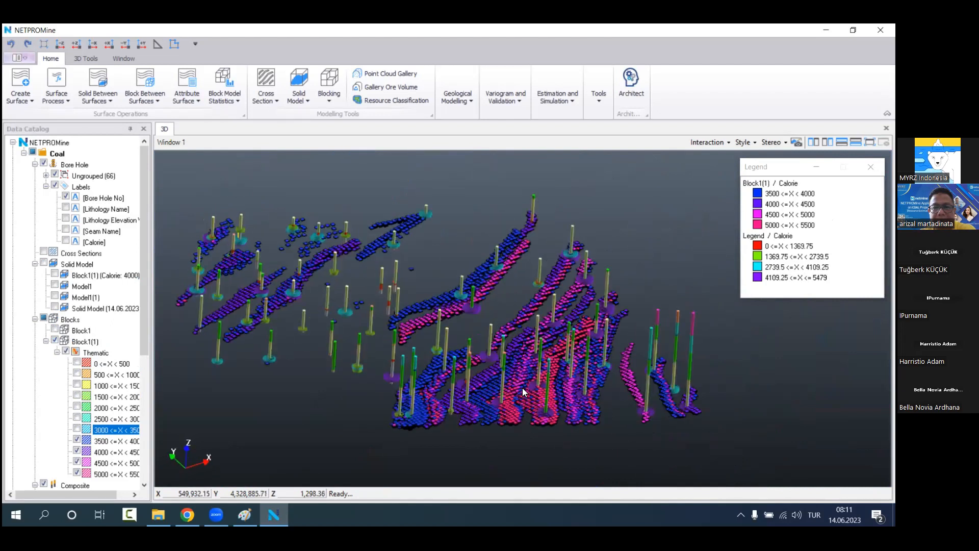
Step: Turn off the raw sample display and show all Calorie thematic ranges of Block1(1) again
left_click(871, 166)
left_click_drag(118, 432, 76, 364)
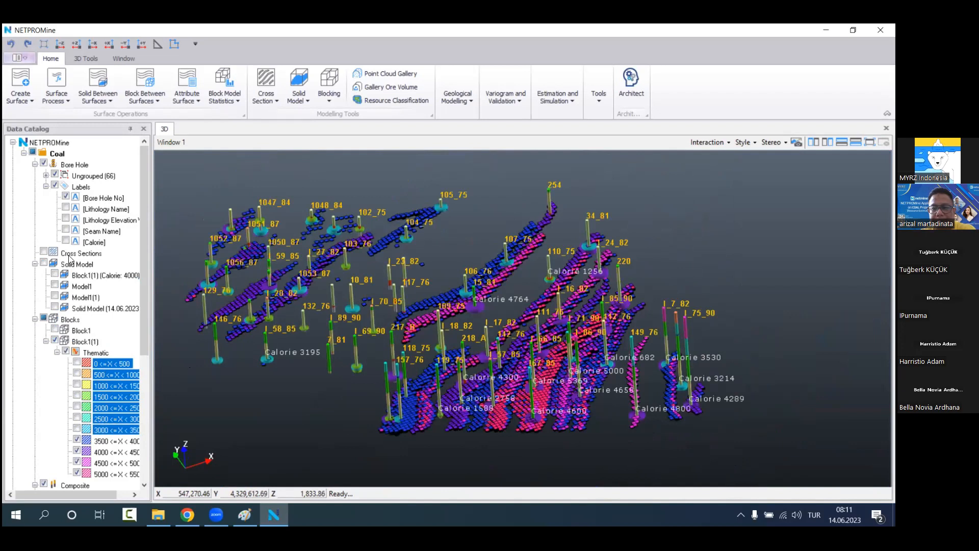
scroll(46, 360, "down", 1)
scroll(46, 326, "down", 5)
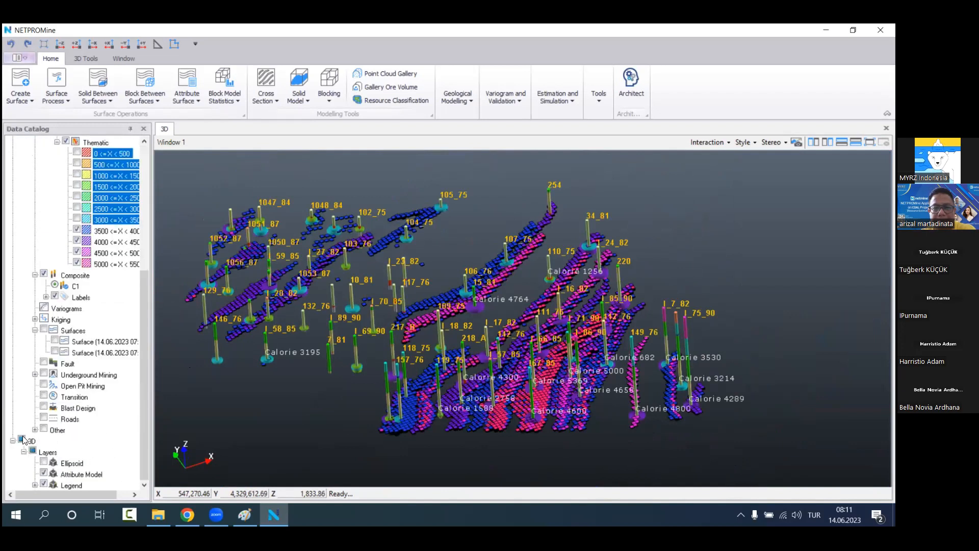
scroll(117, 317, "up", 4)
left_click(107, 287)
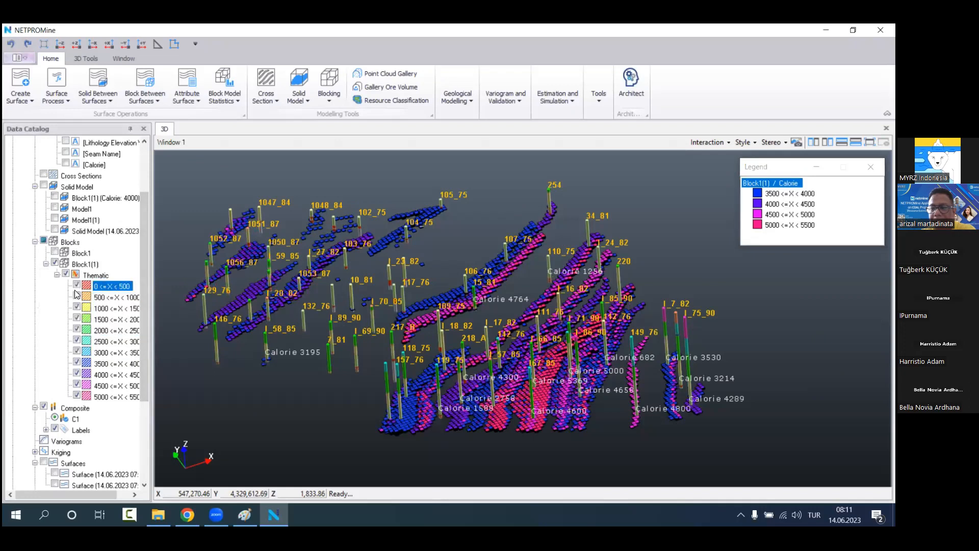
Step: Generate a Block Report for Block1(1) on the Calorie attribute, entering a manual density instead of the block density value
left_click(121, 265)
right_click(121, 264)
mouse_move(153, 303)
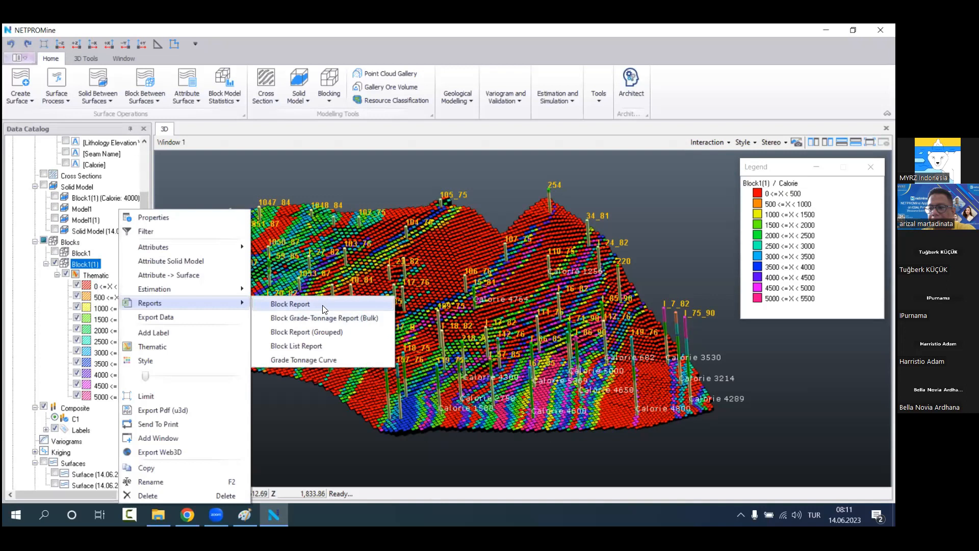
left_click(303, 310)
double_click(485, 277)
type("1")
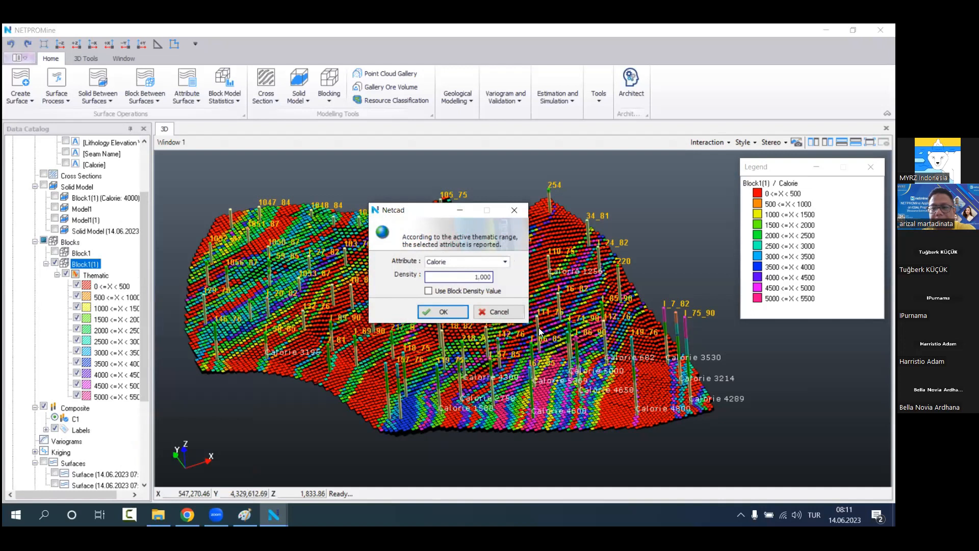
key("Return")
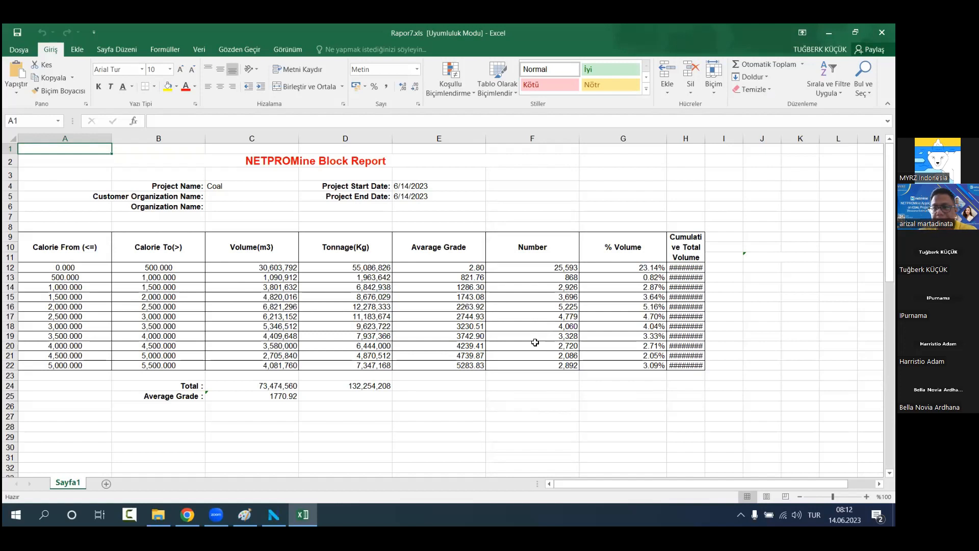
Step: Examine the block report's volume and tonnage per Calorie range, together with the totals and average grade
left_click(247, 384)
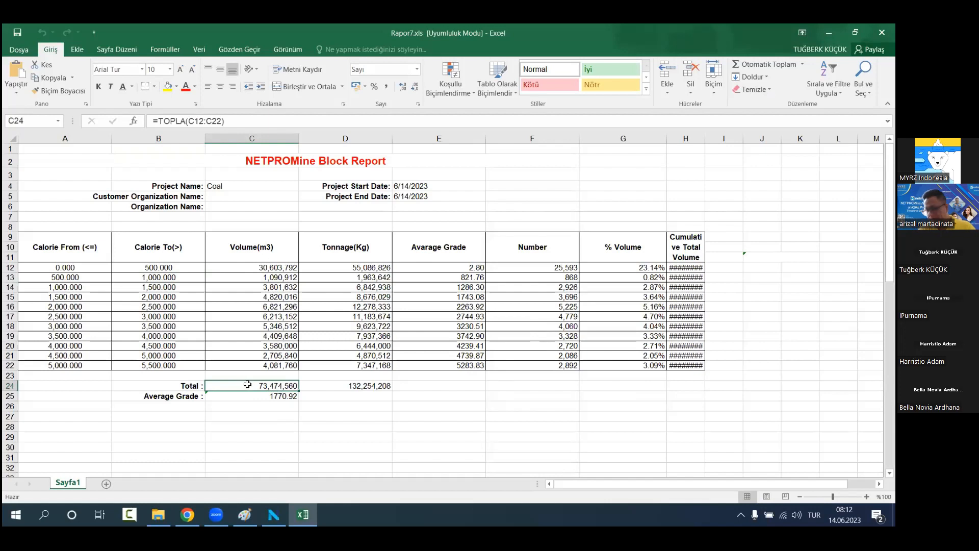
left_click(337, 385)
left_click(338, 396)
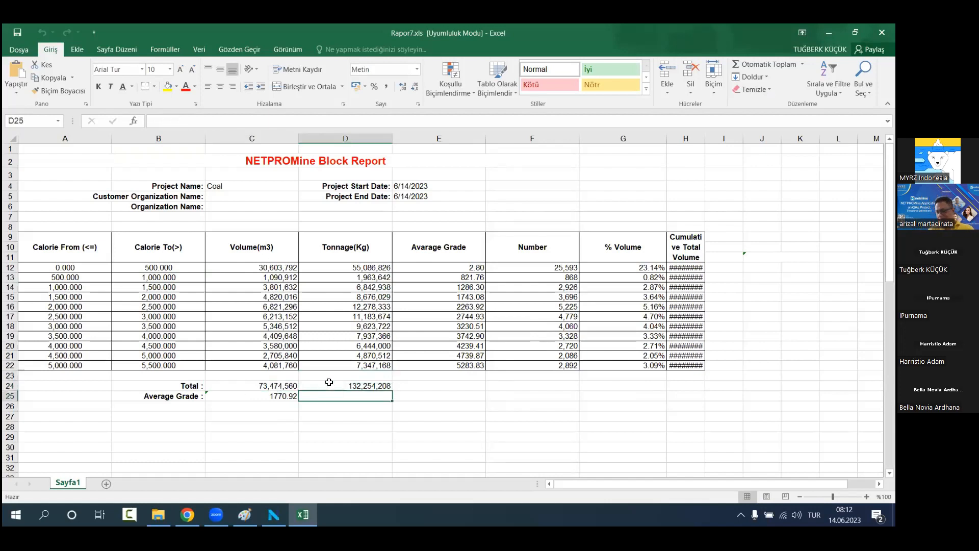
left_click(318, 377)
left_click(318, 384)
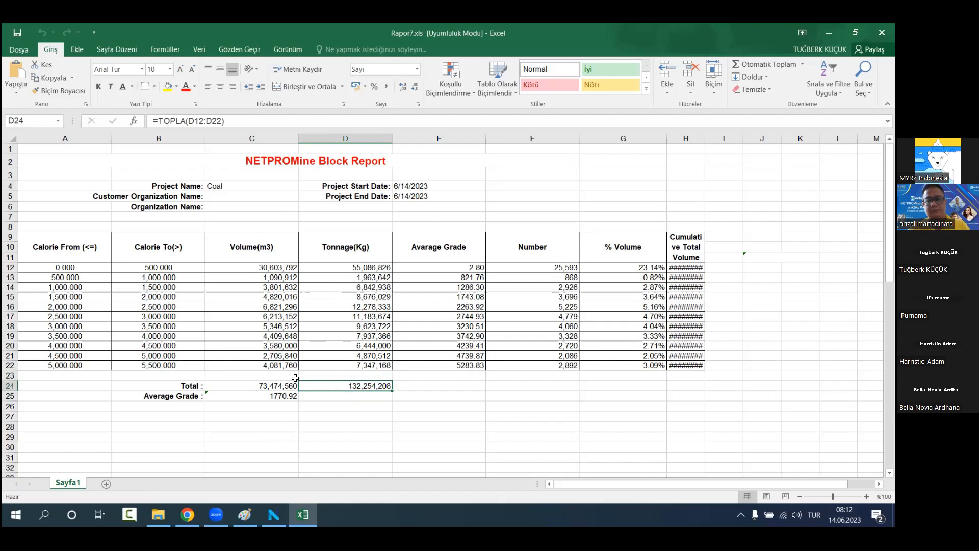
left_click_drag(336, 264, 328, 376)
left_click(329, 384)
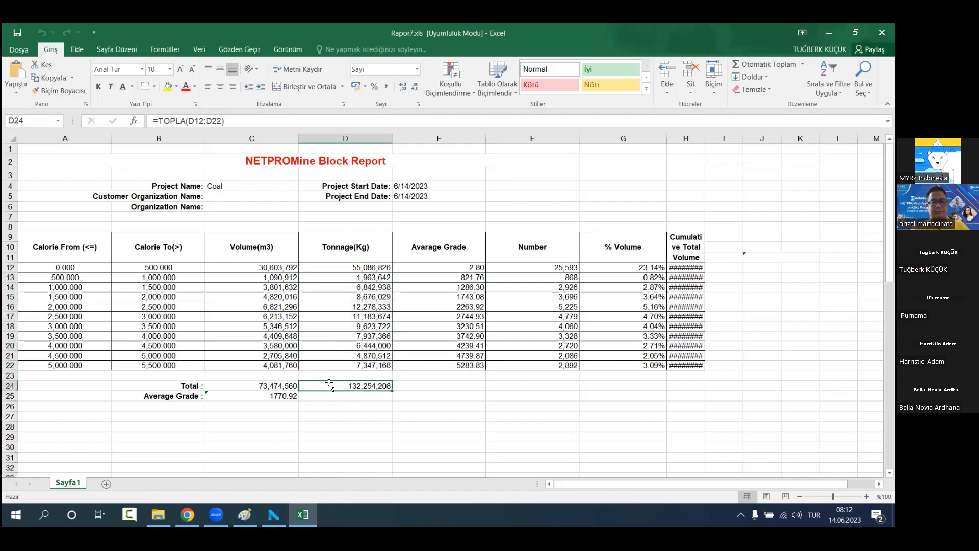
left_click(239, 267)
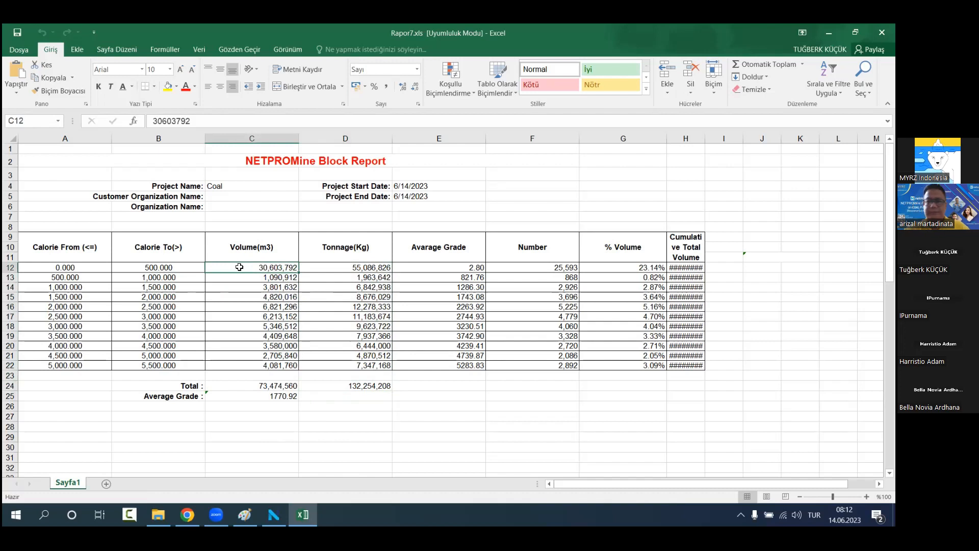
left_click(368, 363)
left_click(352, 387)
left_click(347, 396)
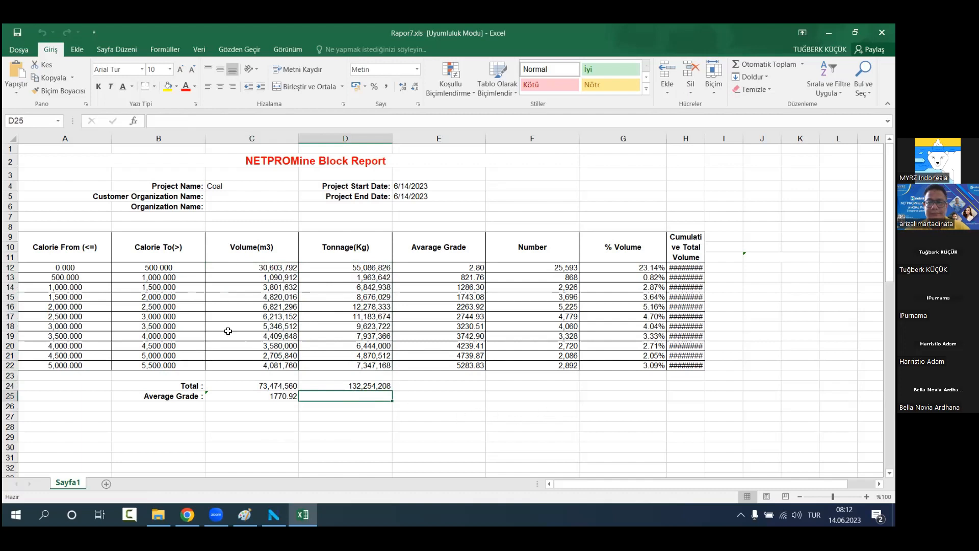
Step: Fit the Cumulative Total Volume column to its contents in the block report, and close the report
left_click_drag(63, 284, 700, 369)
double_click(705, 139)
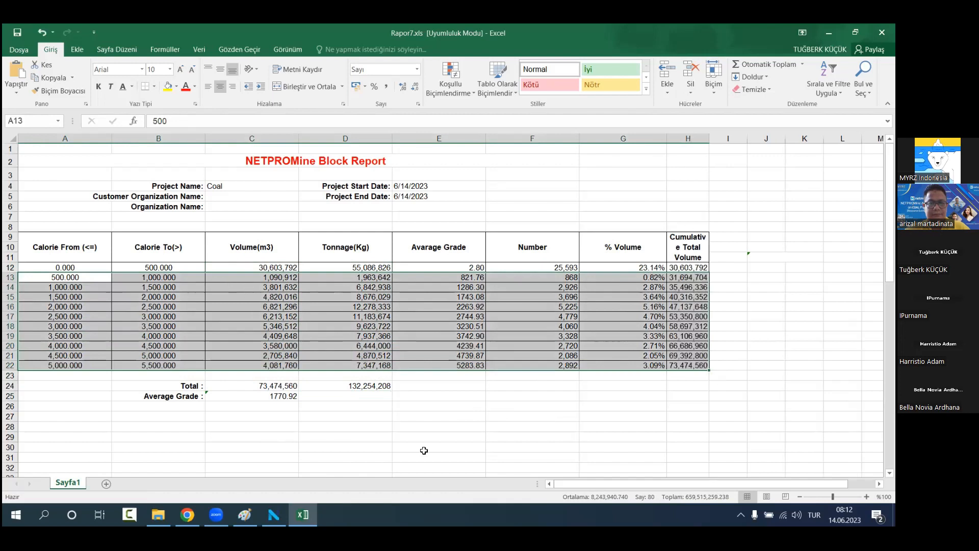
left_click(438, 435)
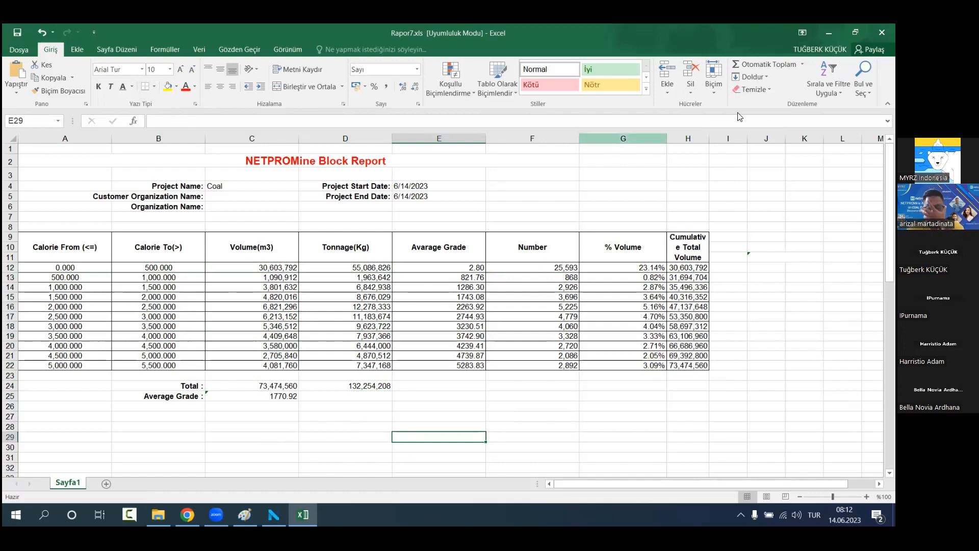
key("alt+F4")
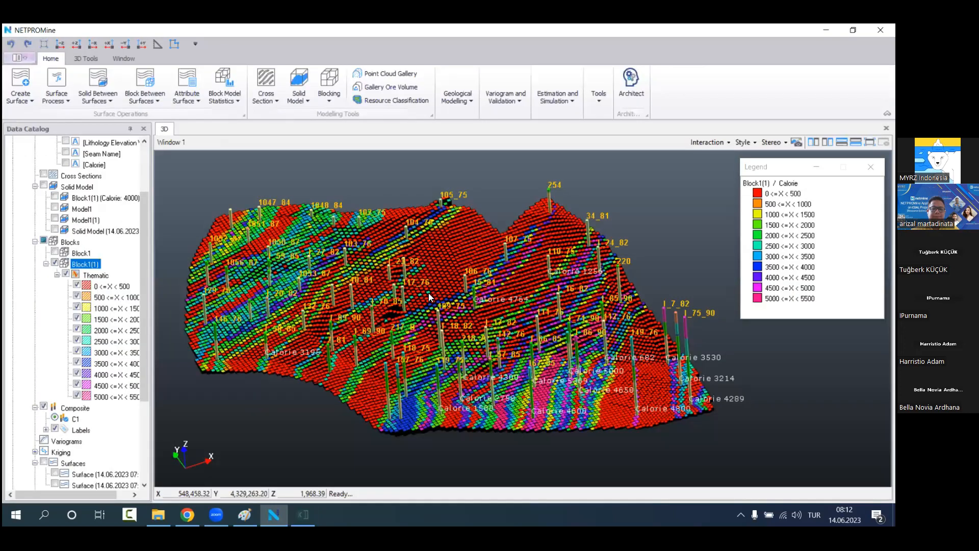
left_click_drag(429, 292, 454, 333)
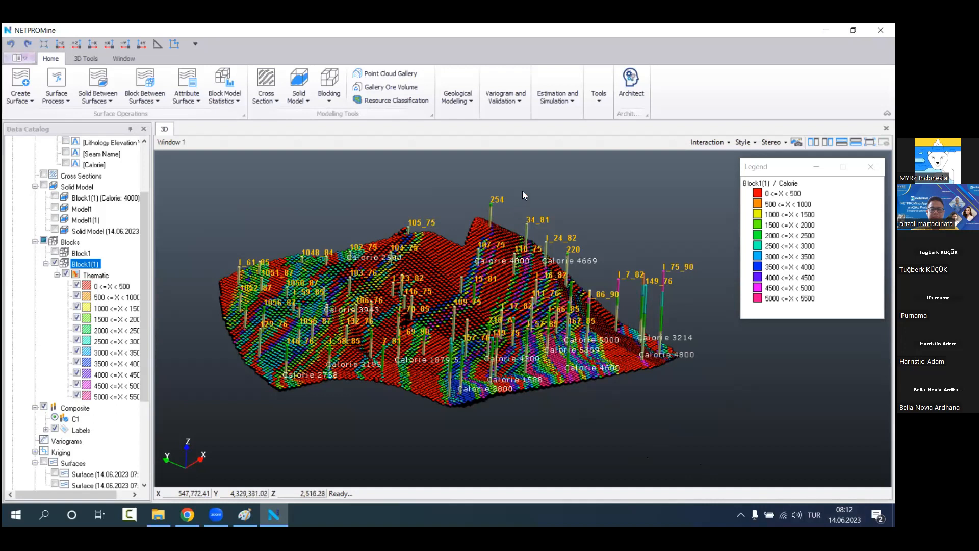
left_click(631, 77)
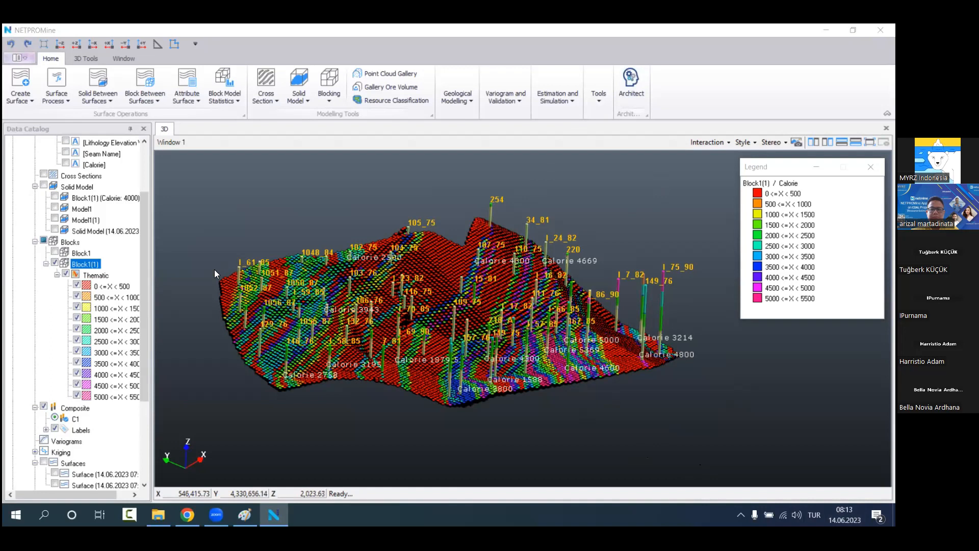
scroll(71, 363, "down", 2)
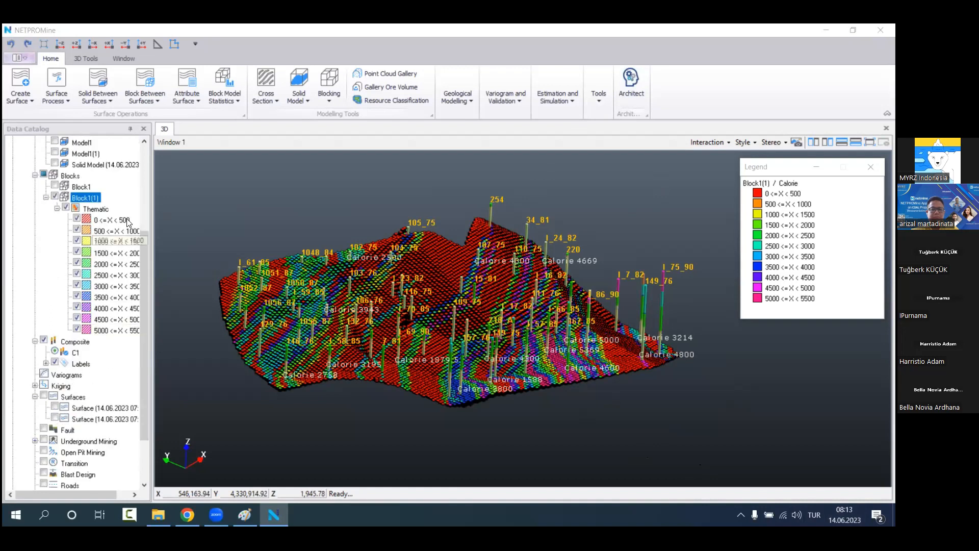
scroll(72, 382, "up", 4)
Step: Load the terrain model arazimodeli.NCZ from the Coal data folder
left_click(19, 57)
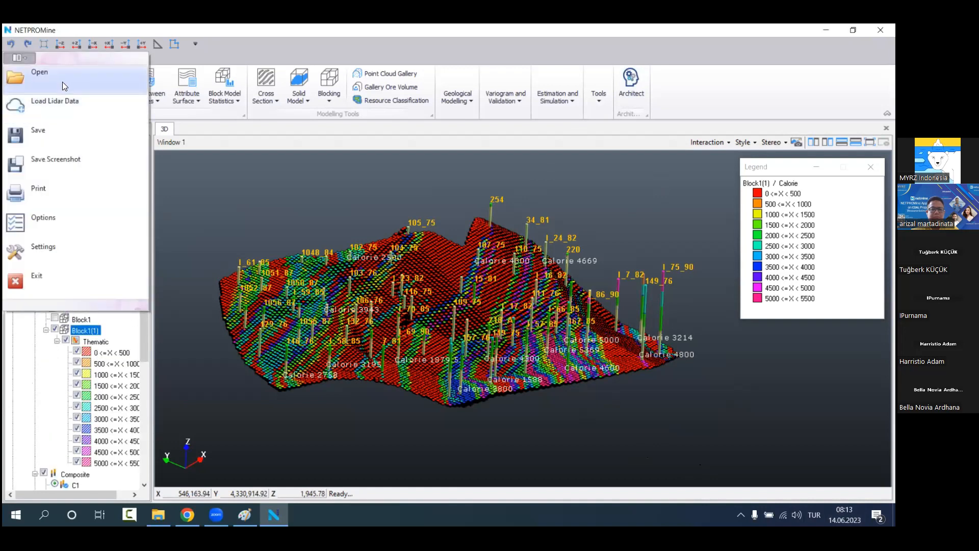
left_click(81, 77)
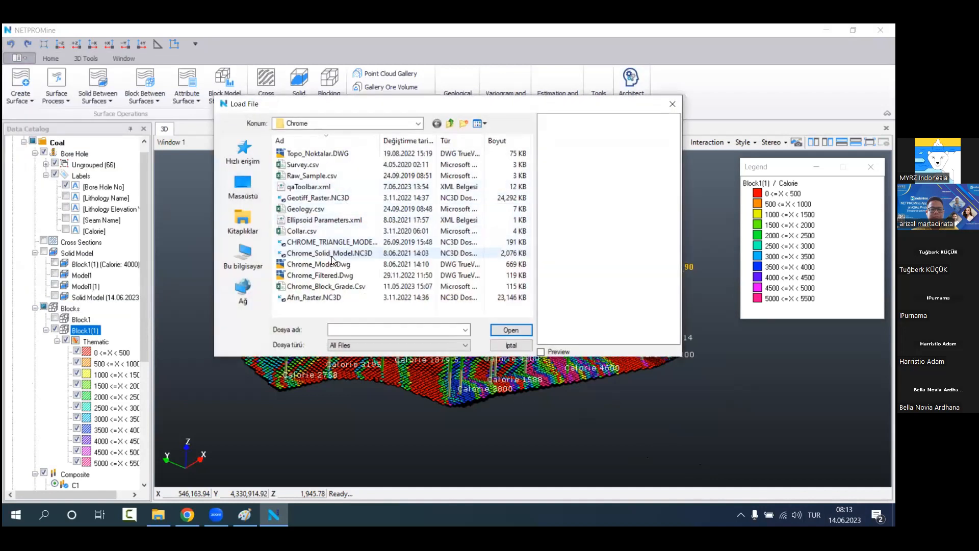
left_click(450, 123)
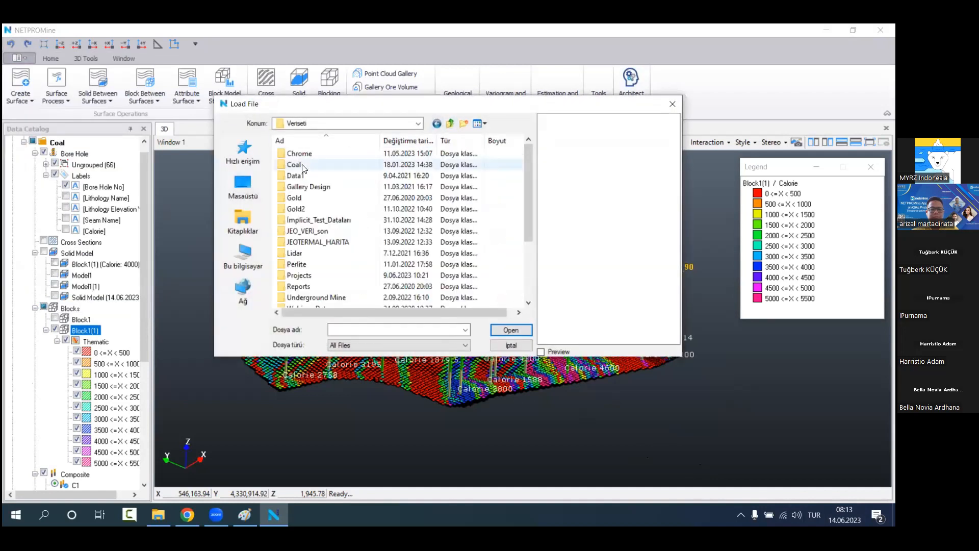
double_click(304, 165)
double_click(329, 231)
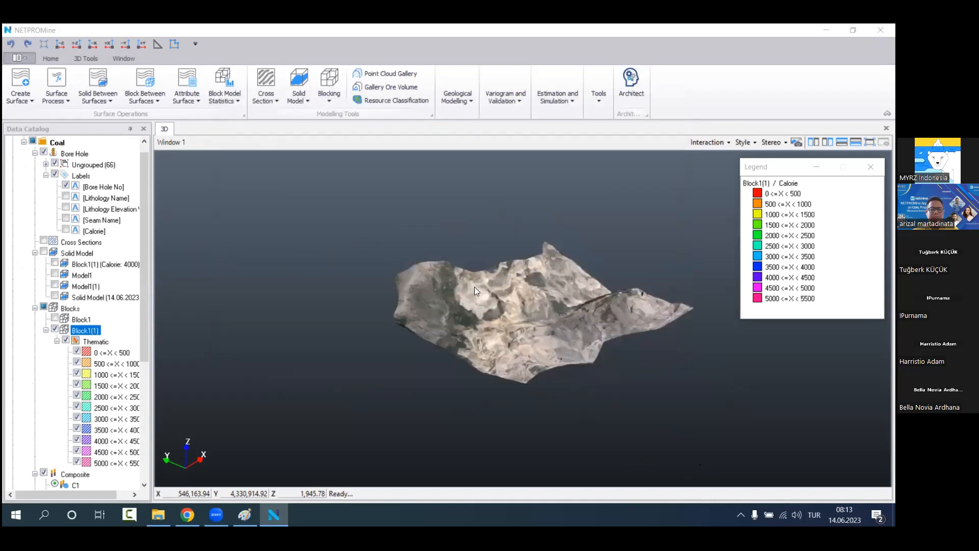
Step: Add the loaded terrain model to the Coal project as a surface on the Surface layer
scroll(530, 292, "up", 5)
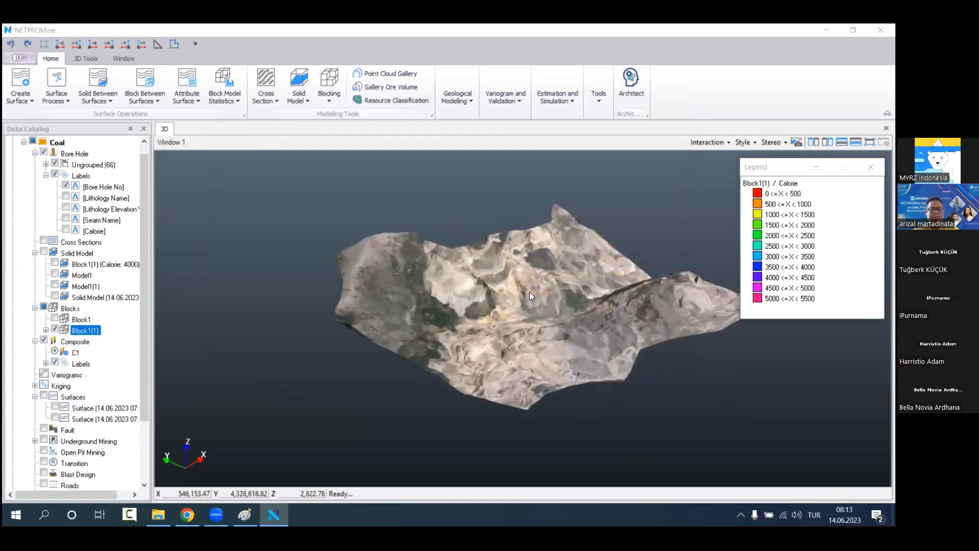
mouse_move(470, 299)
left_mouse_down()
mouse_move(464, 260)
mouse_move(435, 240)
mouse_move(464, 252)
mouse_move(470, 307)
left_mouse_up()
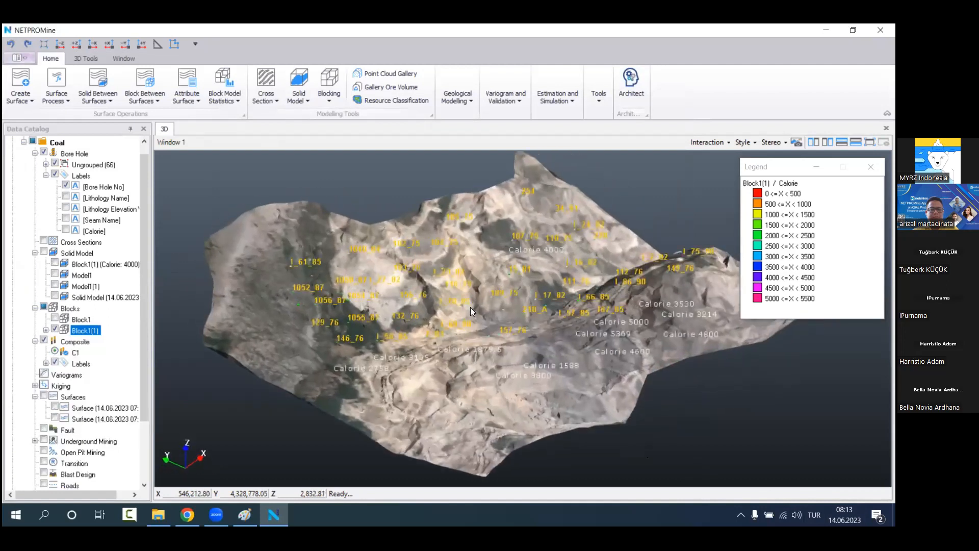
scroll(97, 347, "down", 3)
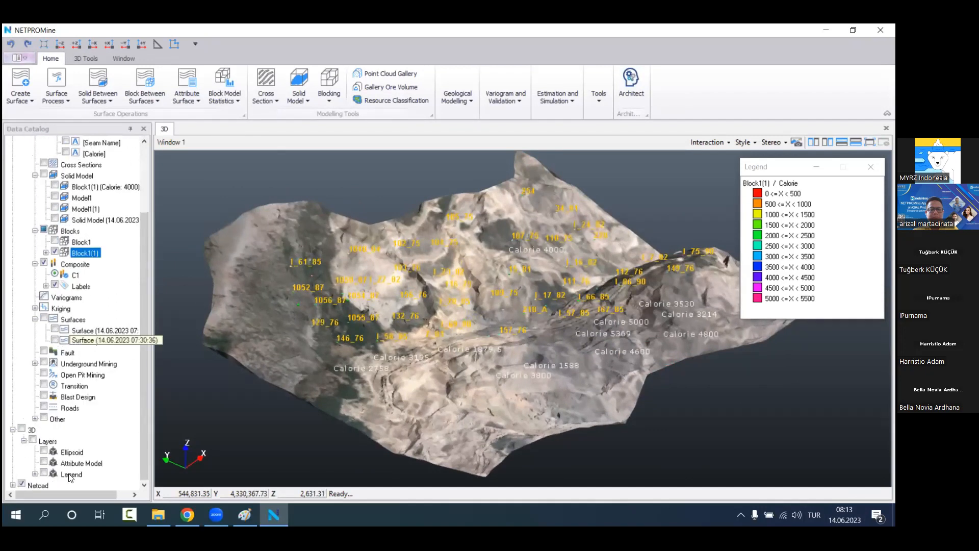
left_click(36, 485)
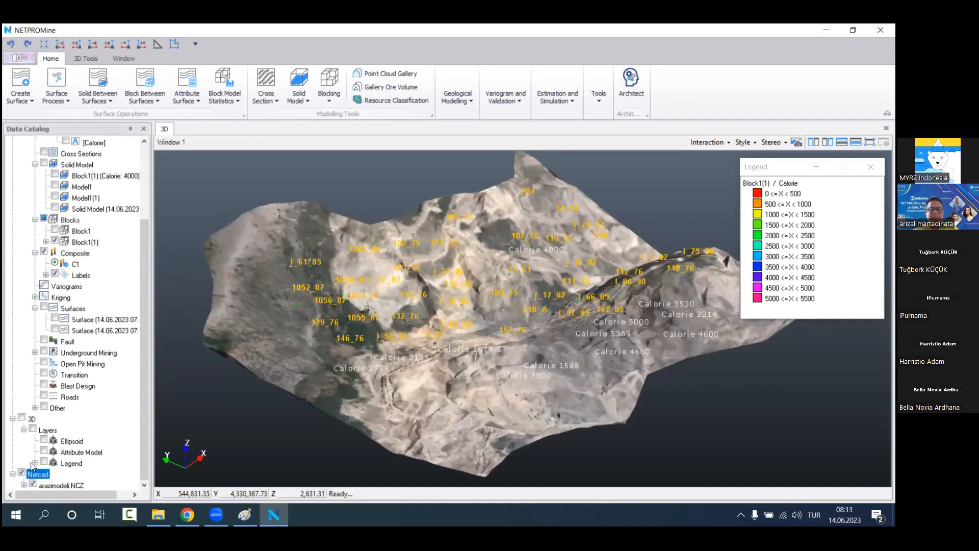
left_click(21, 97)
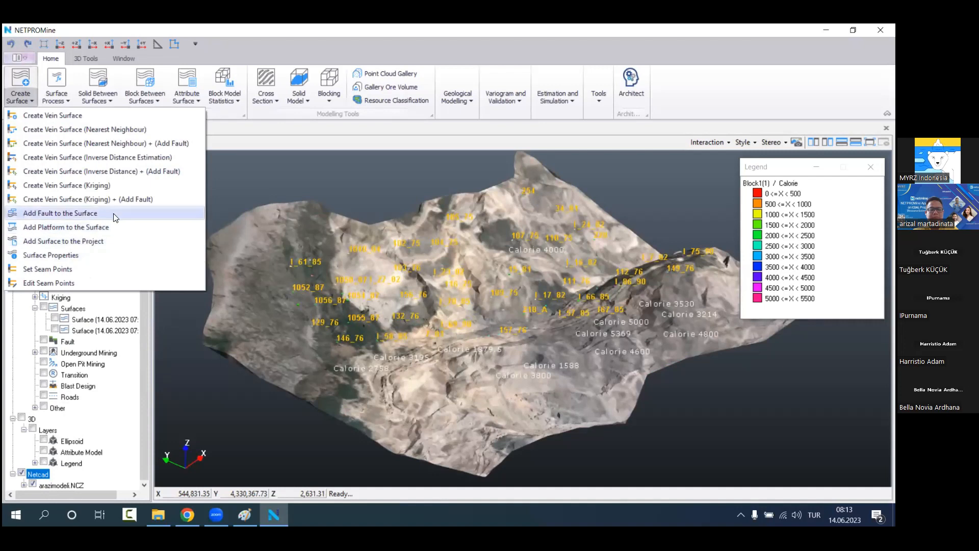
left_click(232, 342)
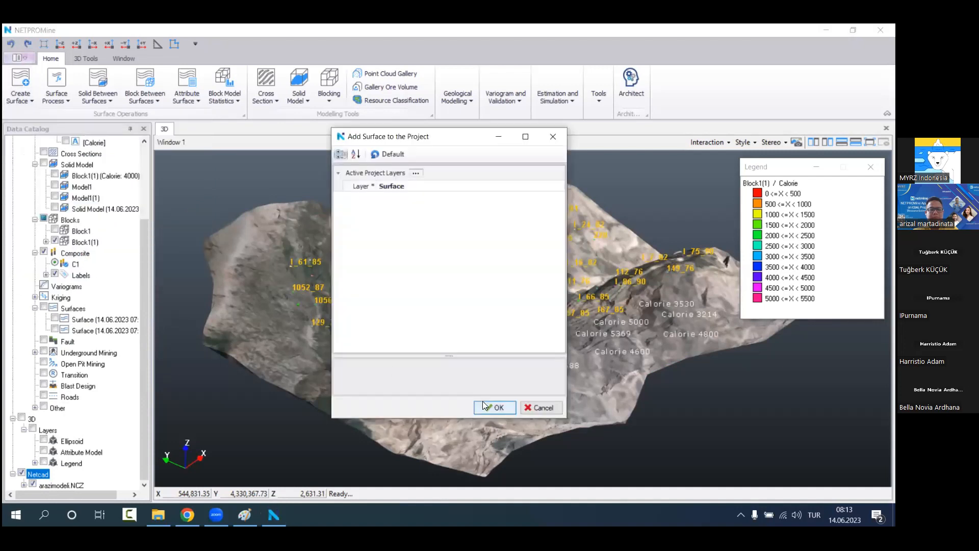
left_click(483, 405)
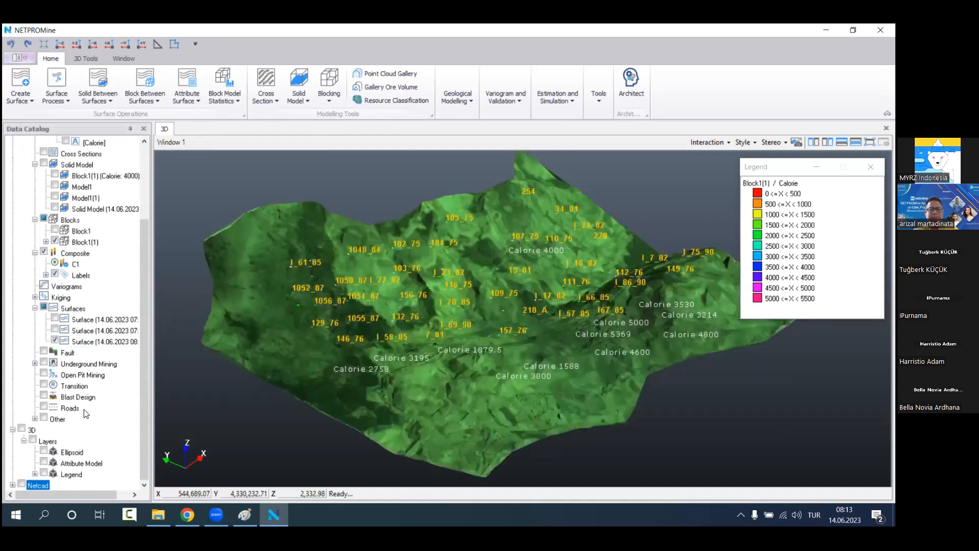
Step: Copy the newly added terrain surface and hide the original
right_click(116, 341)
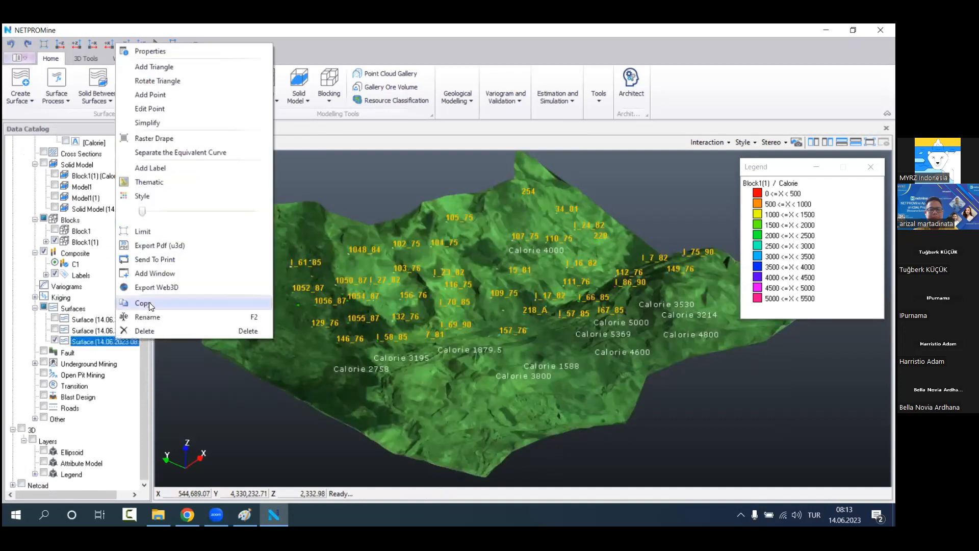
left_click(100, 343)
left_click(55, 340)
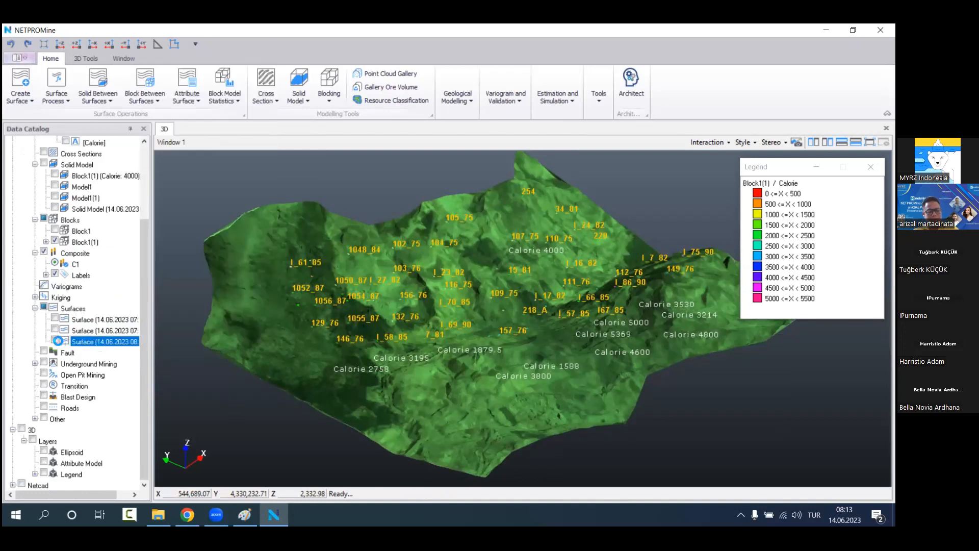
left_click(55, 374)
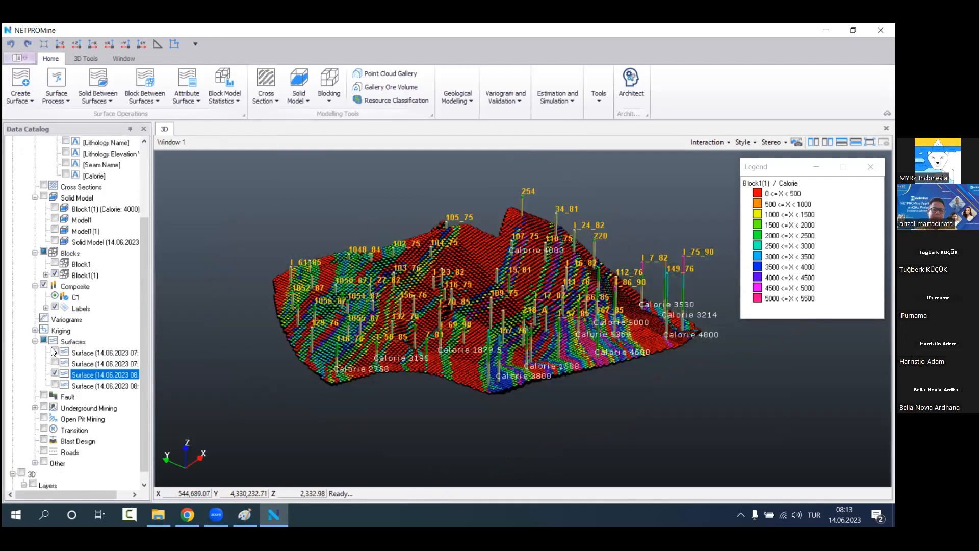
Step: Hide the Block1(1) blocks and display only the copied terrain surface together with the bore holes
scroll(52, 351, "down", 1)
left_click(54, 242)
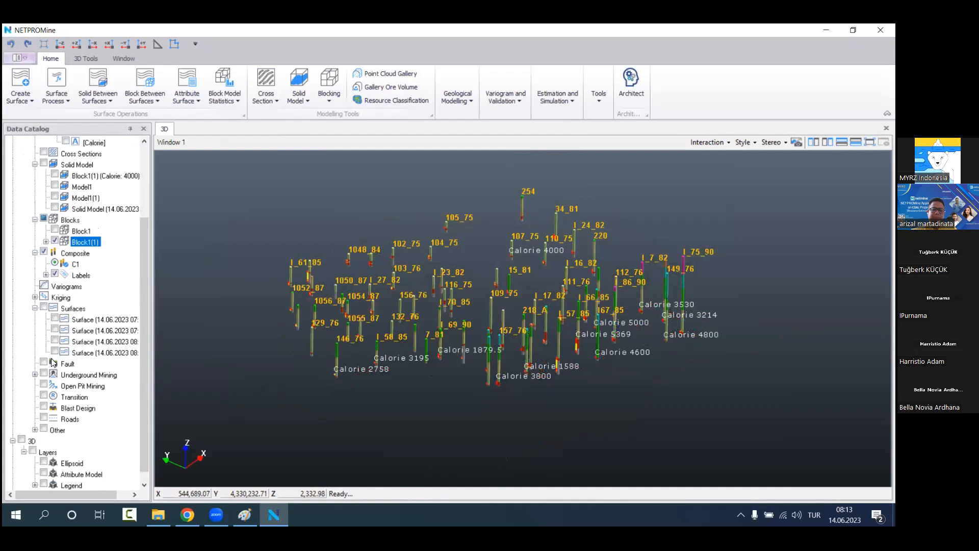
left_click(54, 352)
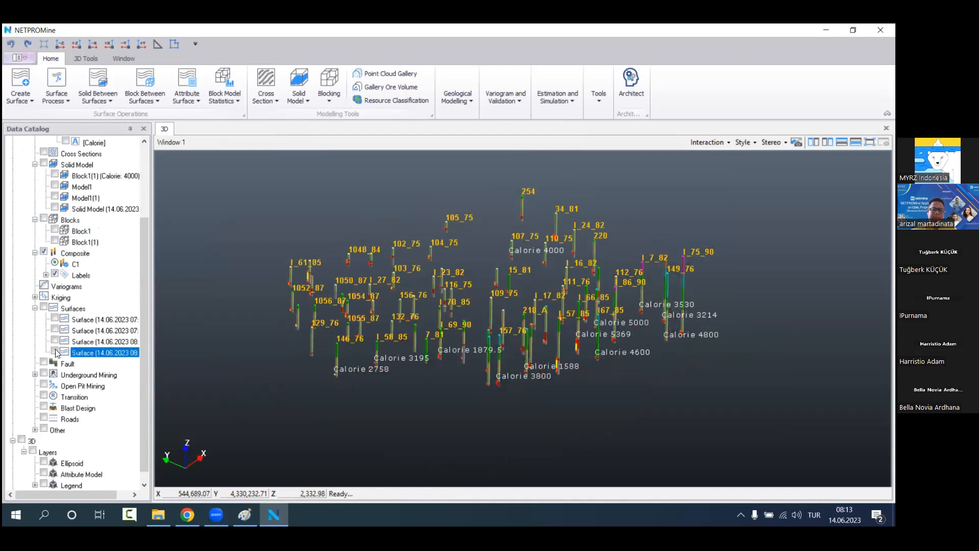
left_click_drag(469, 338, 198, 367)
scroll(116, 403, "down", 1)
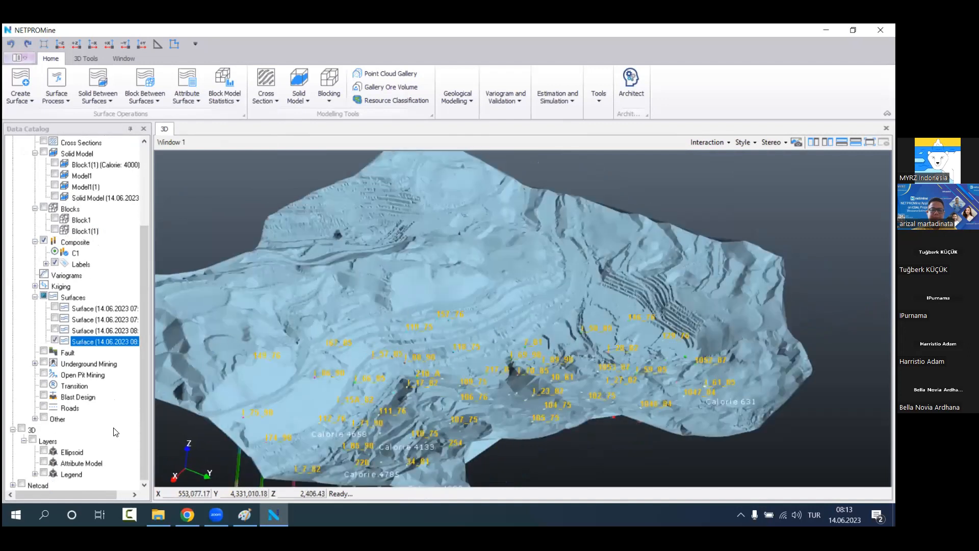
middle_click_drag(455, 333, 492, 338)
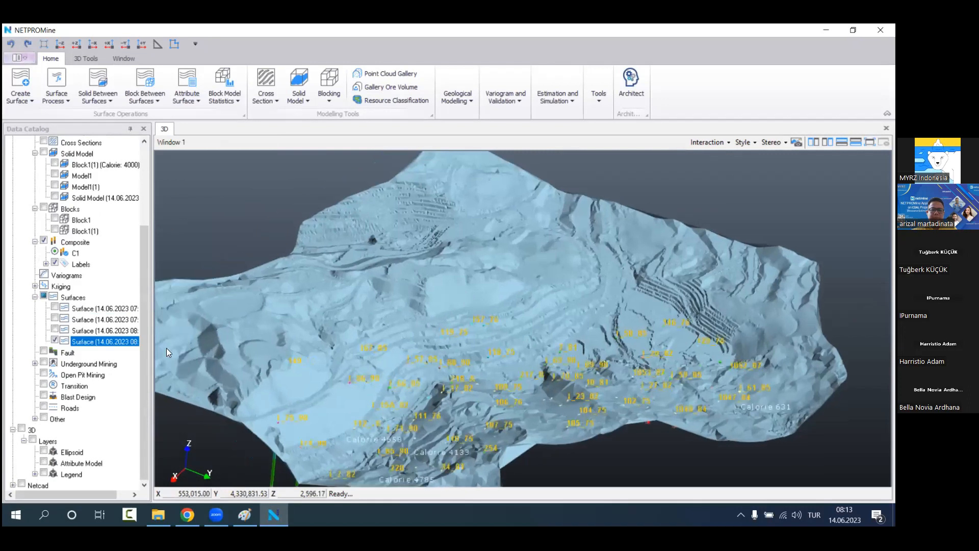
Step: Drape the raster image Topo.tif from the Coal folder over the copied terrain surface
right_click(137, 342)
left_click(255, 142)
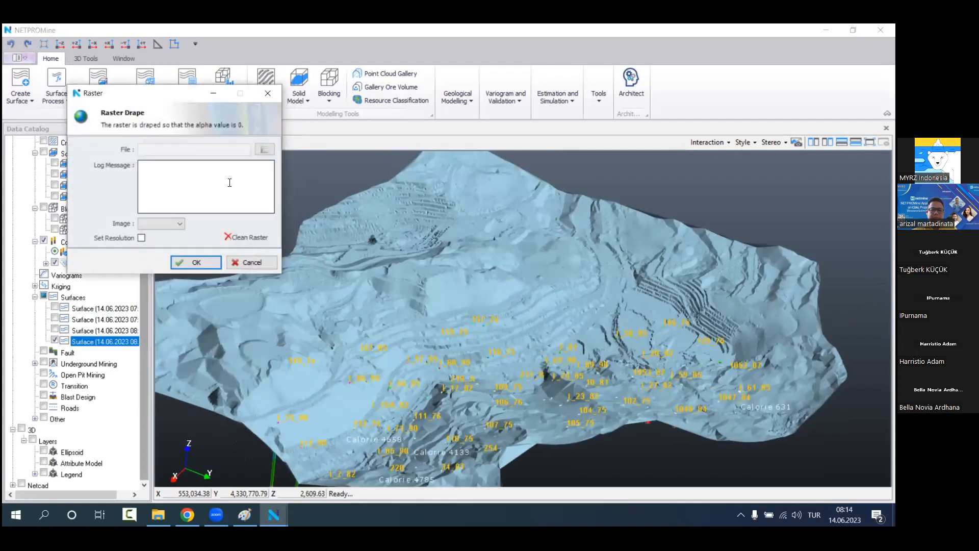
left_click(262, 150)
double_click(239, 203)
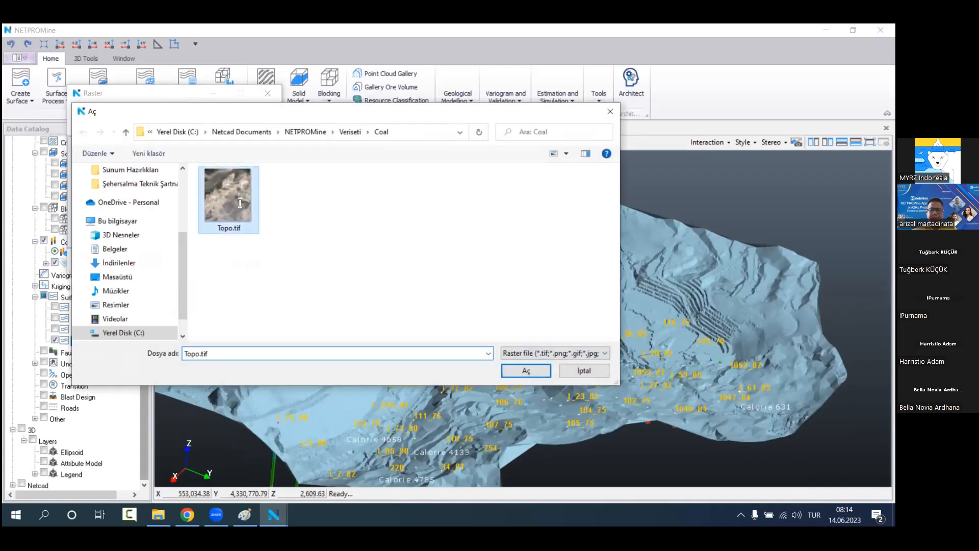
left_click(199, 261)
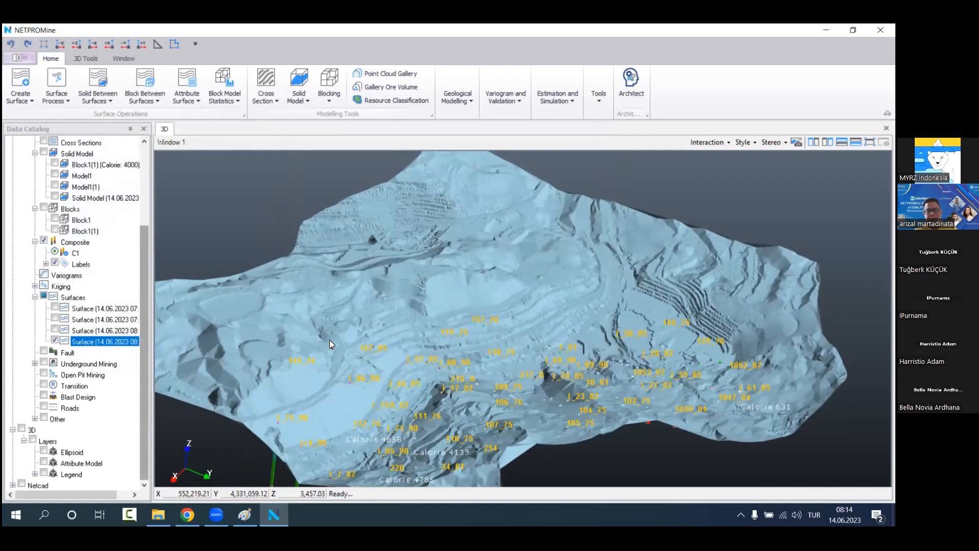
scroll(330, 340, "down", 6)
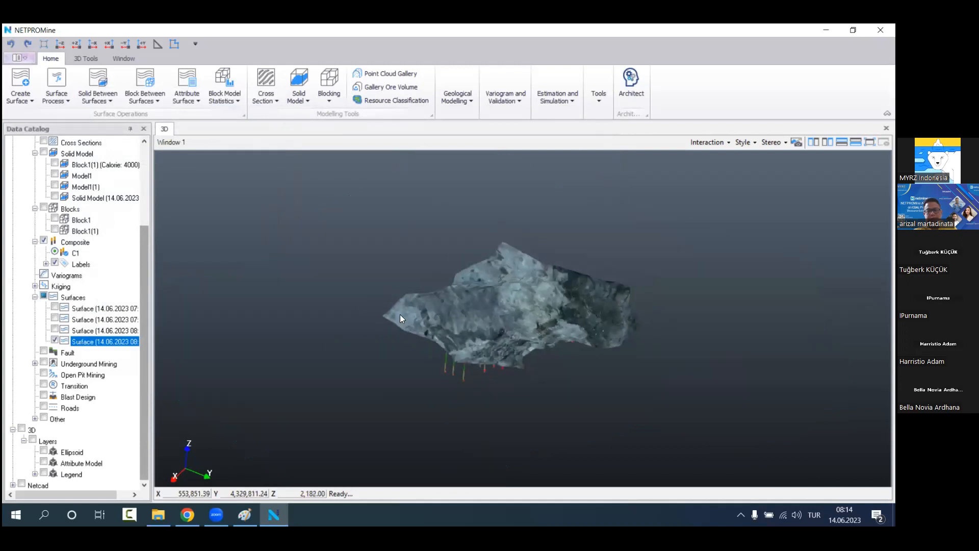
scroll(441, 306, "up", 3)
scroll(441, 306, "up", 3)
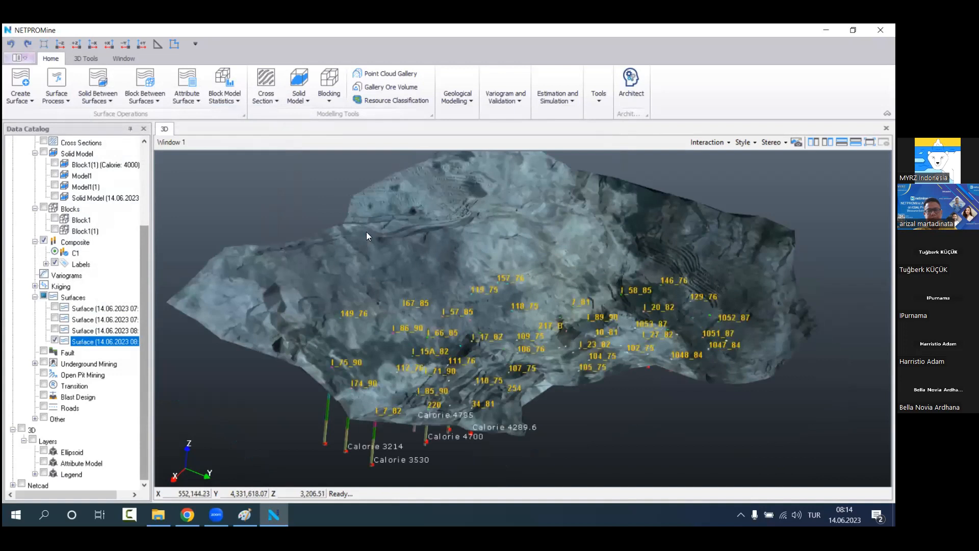
Step: Set the style color of the draped terrain surface to white
right_click(128, 346)
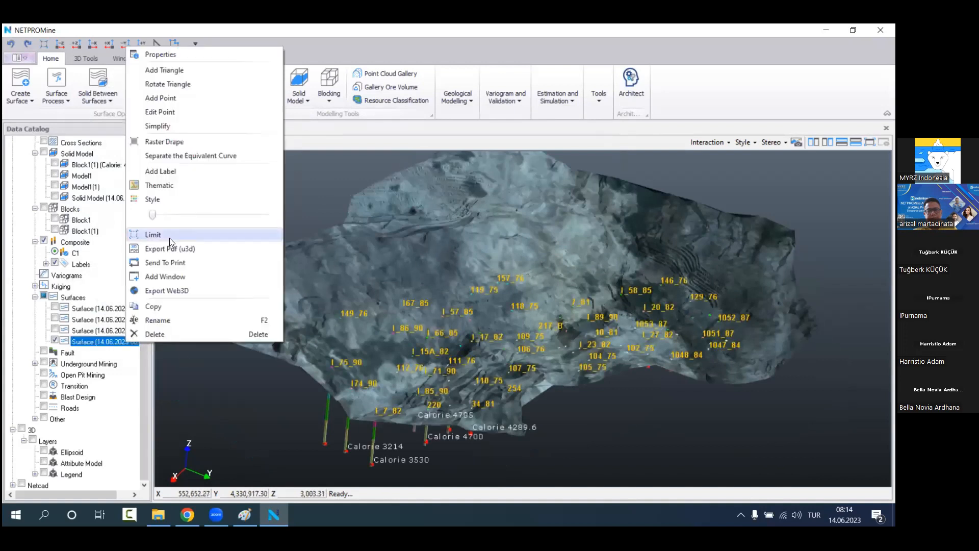
left_click(195, 203)
left_click(371, 199)
left_click(323, 218)
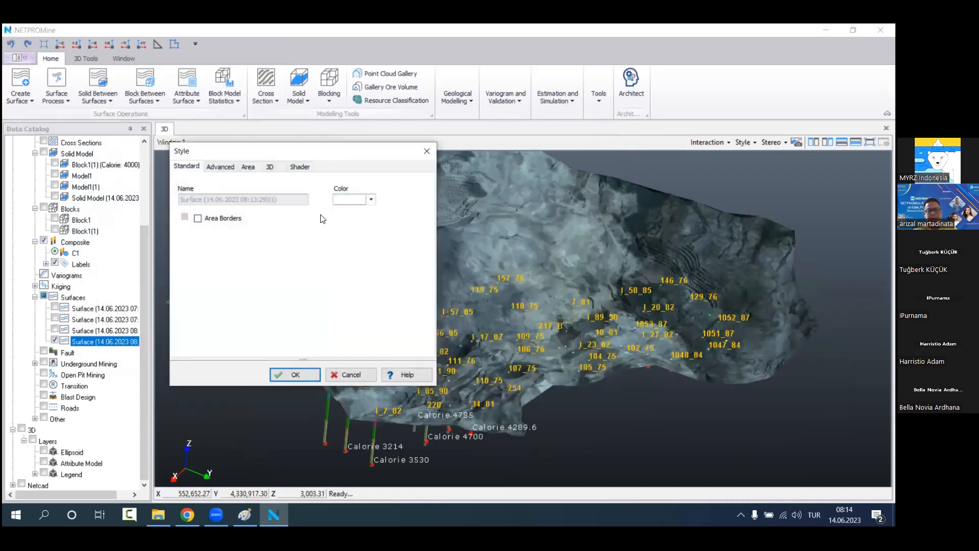
left_click(296, 375)
left_click_drag(471, 307, 486, 261)
left_click_drag(552, 257, 375, 290)
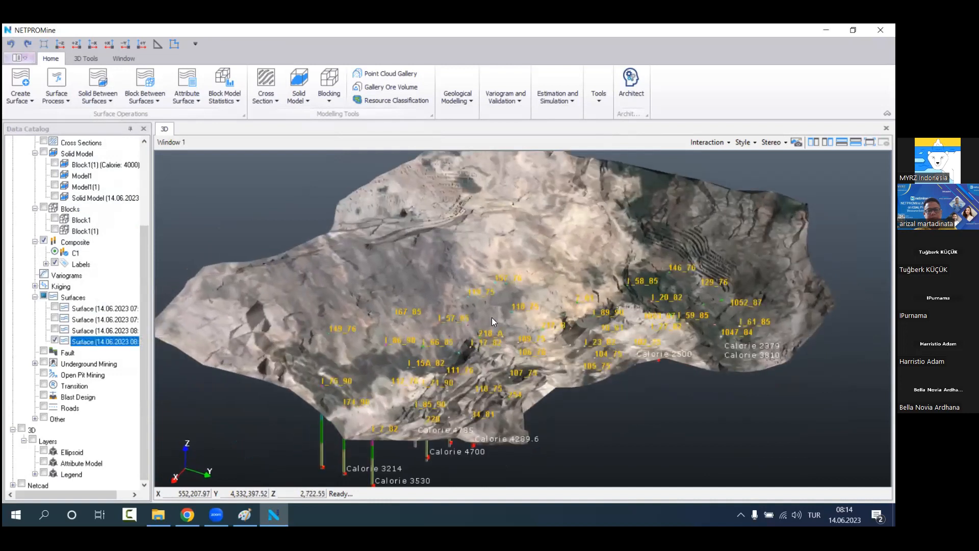
left_click_drag(492, 320, 527, 274)
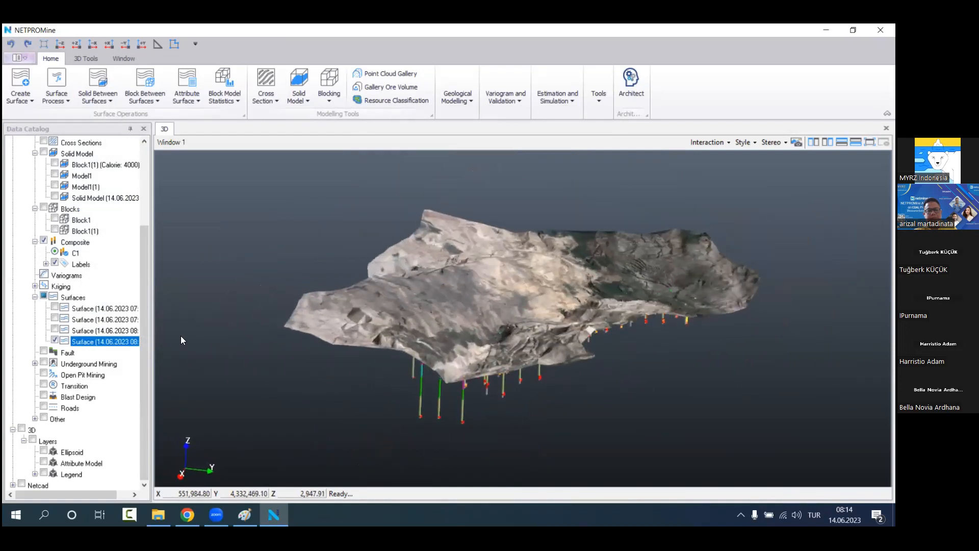
Step: Display the raw sample values of the bore holes with a display coefficient of 5
scroll(95, 187, "up", 3)
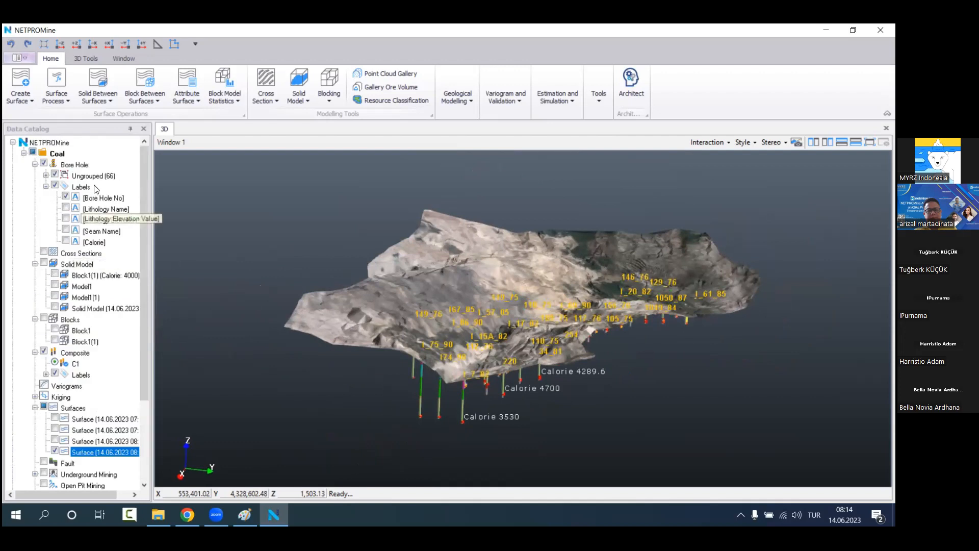
right_click(111, 152)
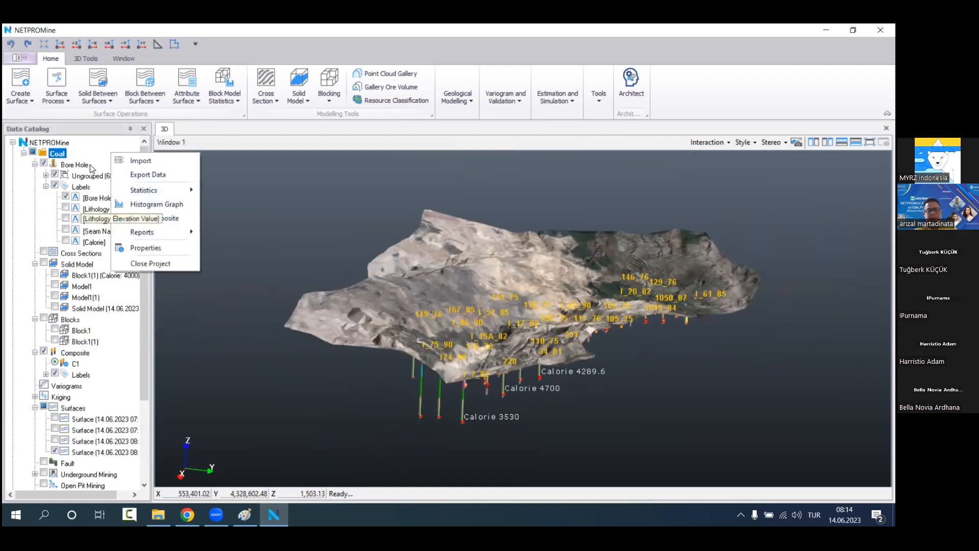
left_click(90, 165)
right_click(91, 166)
left_click(138, 215)
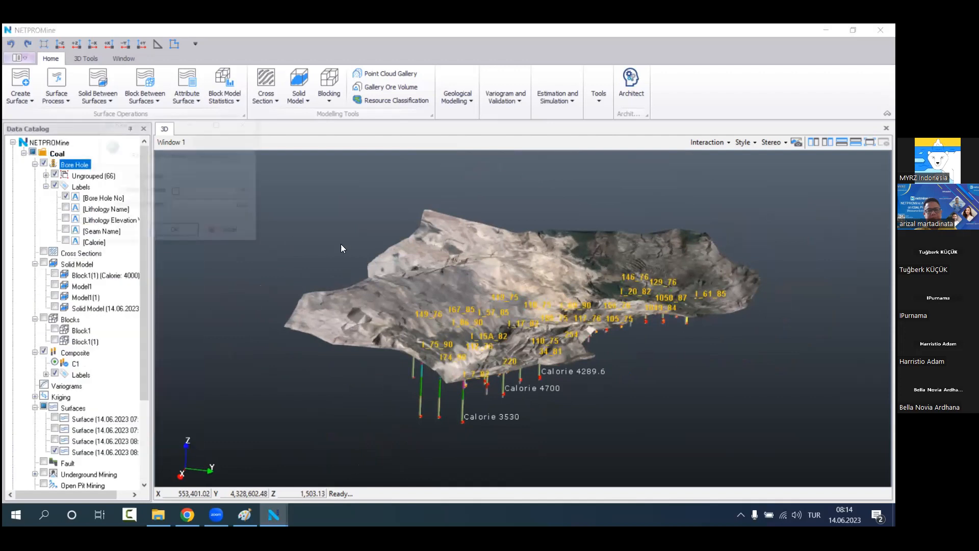
left_click(221, 175)
left_click(221, 183)
left_click_drag(213, 207, 291, 206)
type("5")
left_click(185, 231)
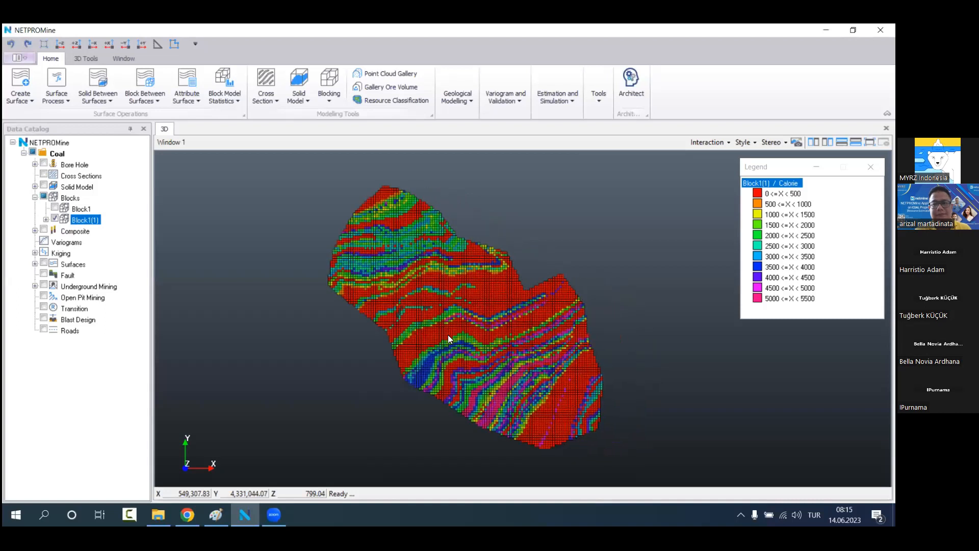
Step: Display the draped terrain surface together with the Block1(1) calorie blocks and examine how they lie relative to each other
scroll(450, 343, "up", 3)
left_click_drag(481, 349, 77, 76)
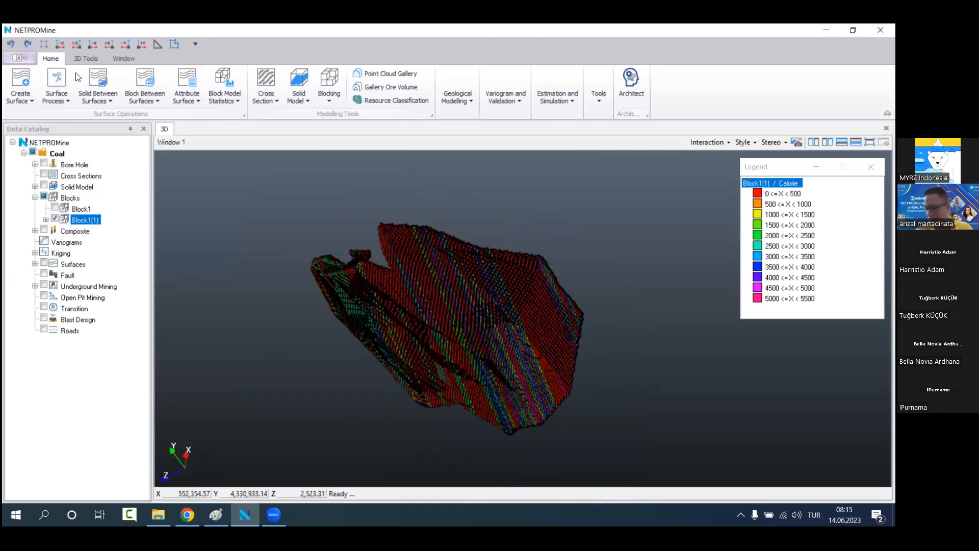
scroll(537, 315, "down", 3)
left_click_drag(525, 302, 473, 294)
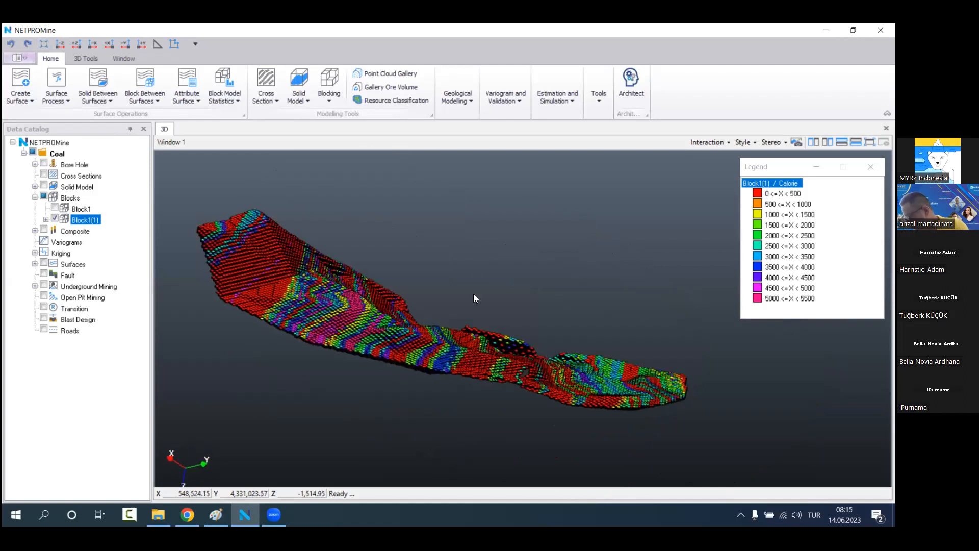
left_click(35, 264)
left_click(54, 308)
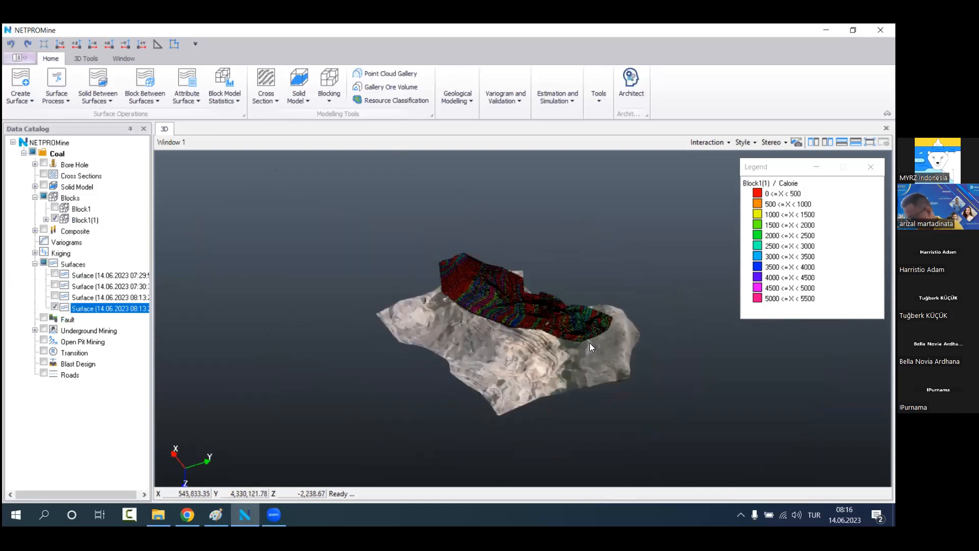
left_click(60, 45)
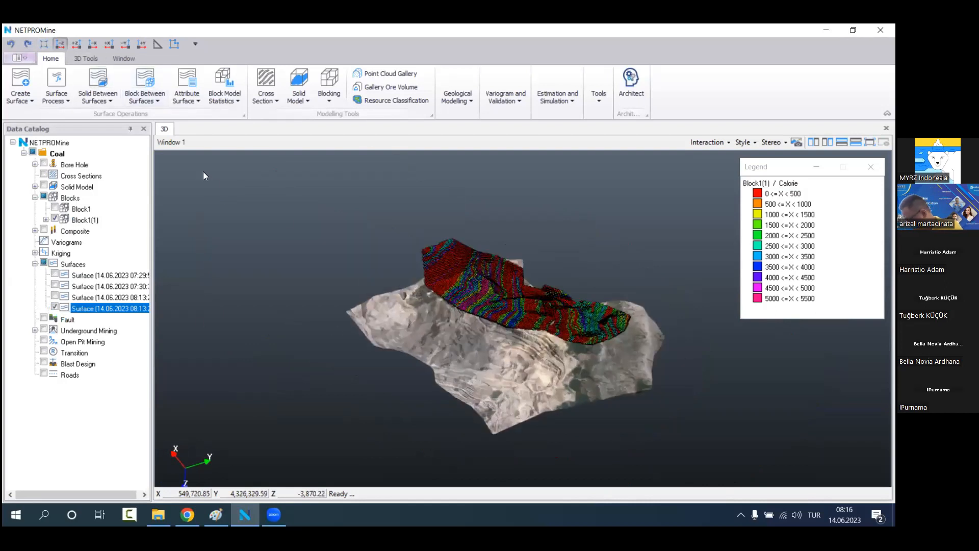
left_click_drag(497, 299, 490, 207)
scroll(512, 304, "up", 3)
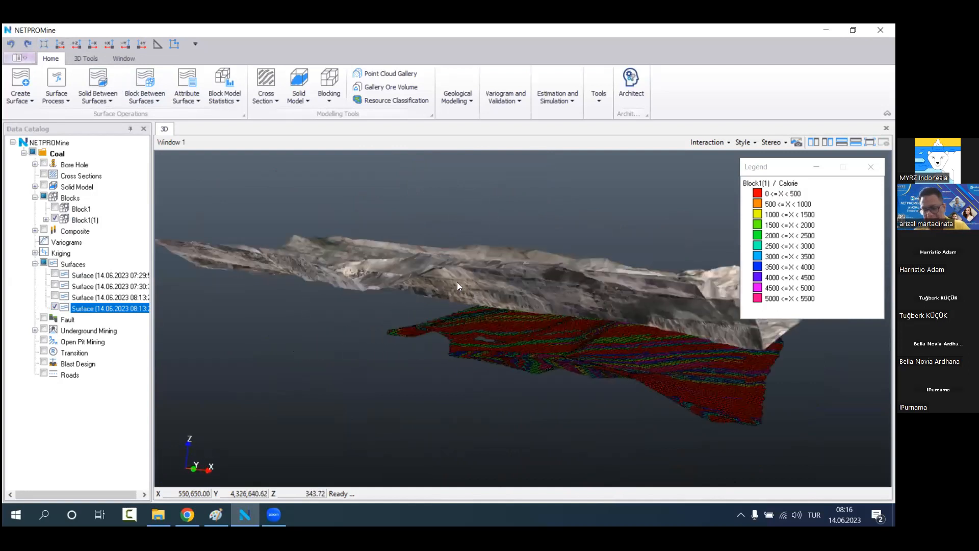
left_click_drag(521, 295, 546, 298)
Step: Make the draped terrain surface semi-transparent
right_click(121, 308)
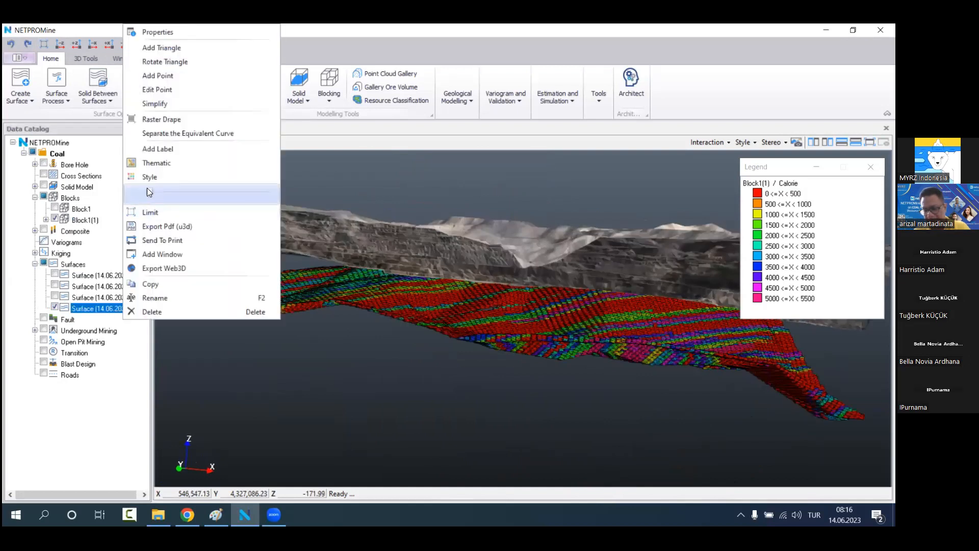
left_click(258, 203)
left_click_drag(257, 201, 249, 204)
left_click(37, 299)
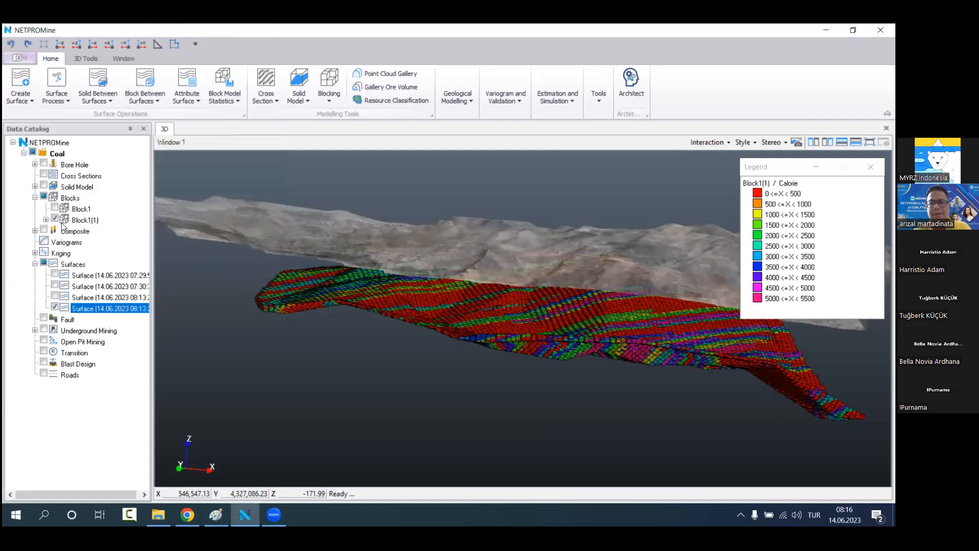
Step: Hide the Block1(1) blocks and show the bore holes with the semi-transparent terrain surface
left_click(82, 220)
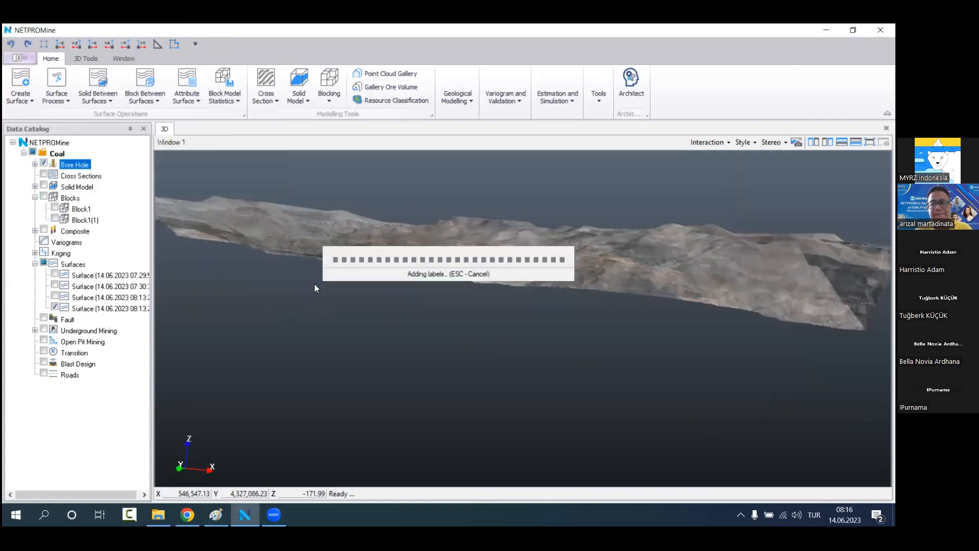
scroll(564, 289, "down", 2)
left_click_drag(564, 288, 536, 364)
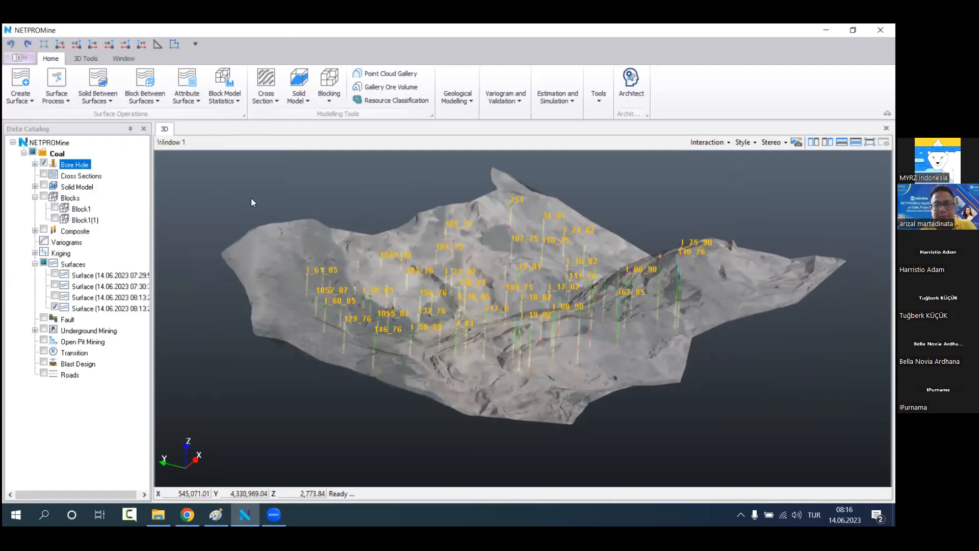
Step: Show the Block1(1) blocks again and examine them from the side together with the bore holes and terrain surface
left_click(54, 211)
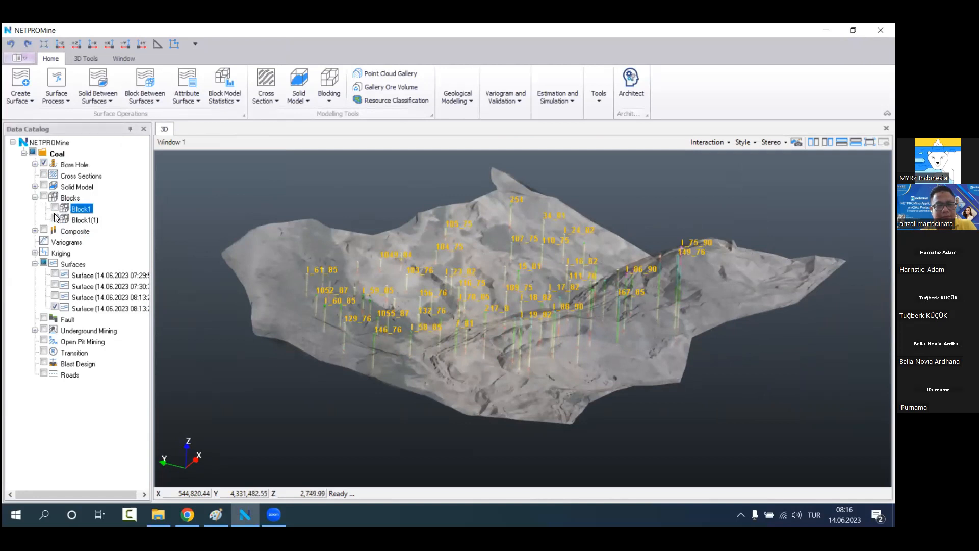
left_click(55, 218)
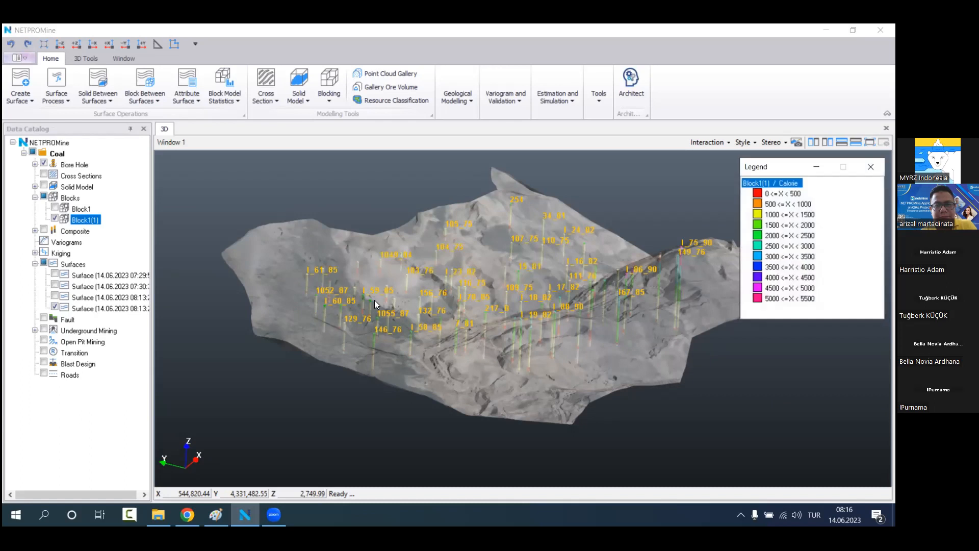
scroll(374, 300, "up", 1)
mouse_move(376, 301)
left_mouse_down()
mouse_move(369, 275)
mouse_move(376, 303)
mouse_move(368, 290)
left_mouse_up()
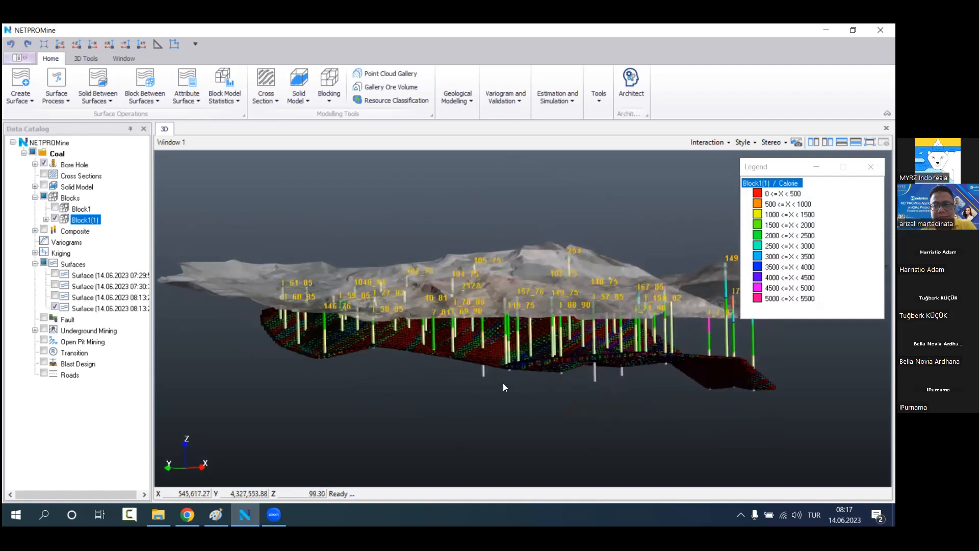
left_click_drag(504, 381, 441, 389)
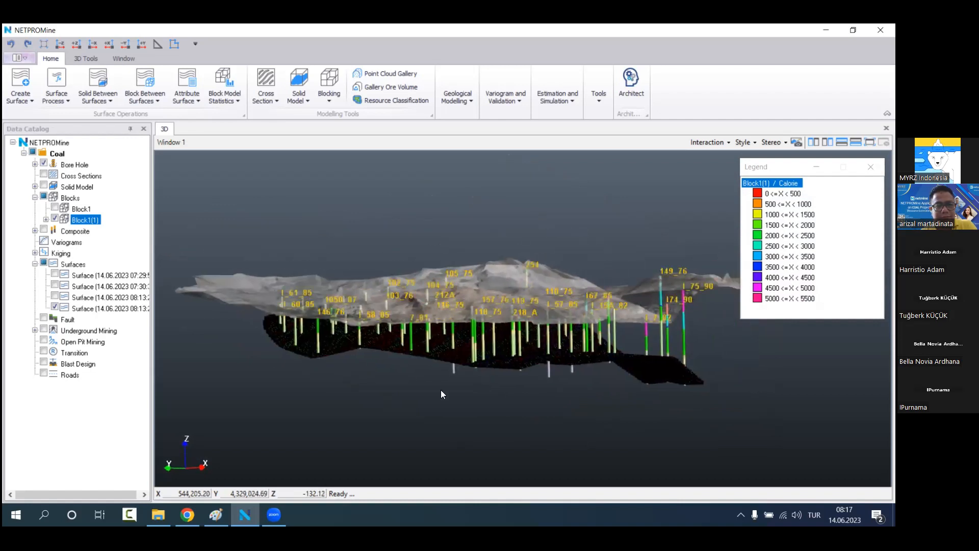
left_click(465, 90)
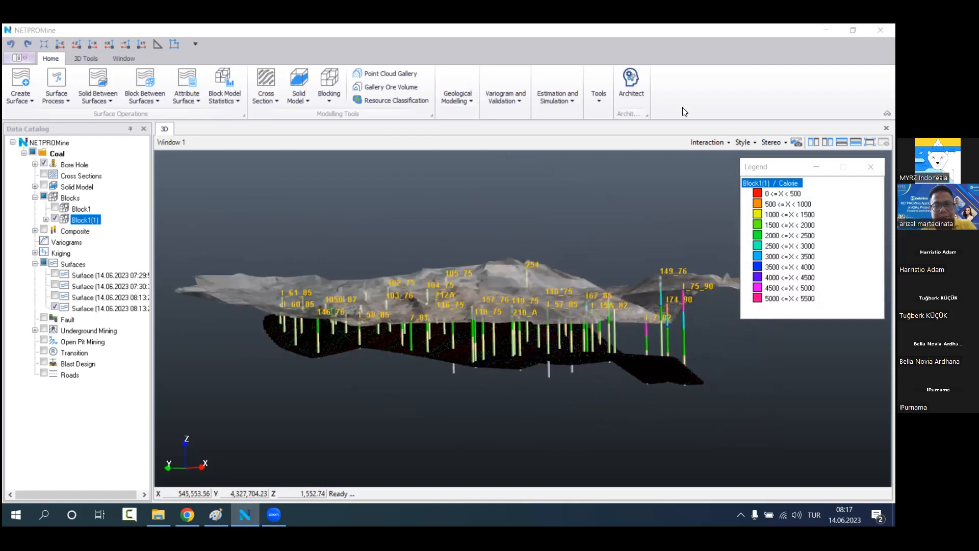
Step: Hide the Block1(1) blocks and display the bore holes' raw Calorie samples with a display coefficient of 5
left_click(55, 219)
left_click(88, 164)
right_click(88, 165)
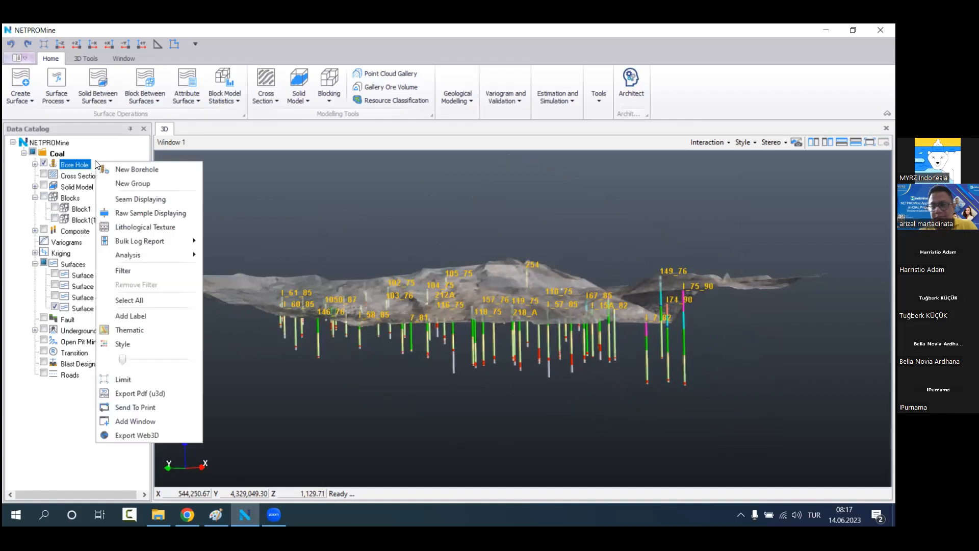
left_click(160, 213)
left_click(232, 162)
left_click(168, 171)
left_click(190, 187)
type("5")
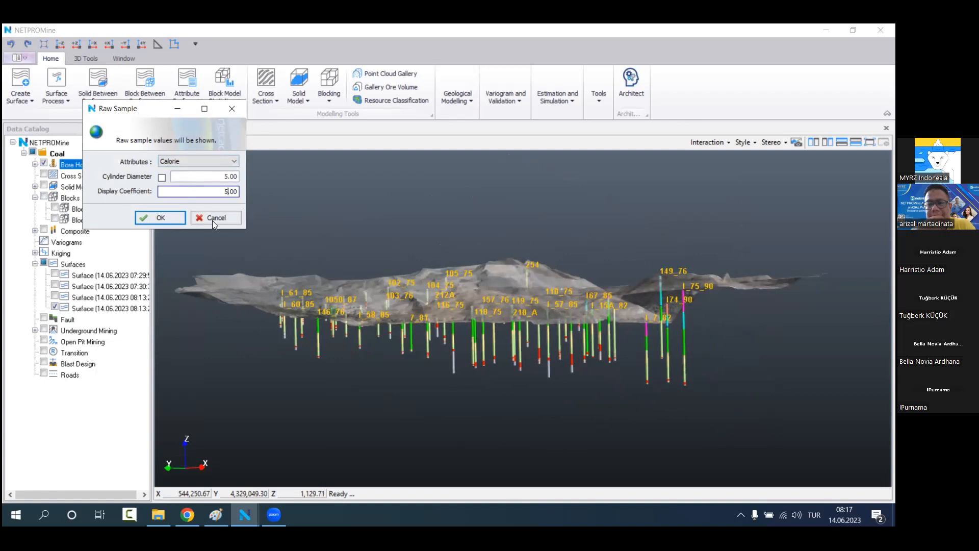
left_click(167, 218)
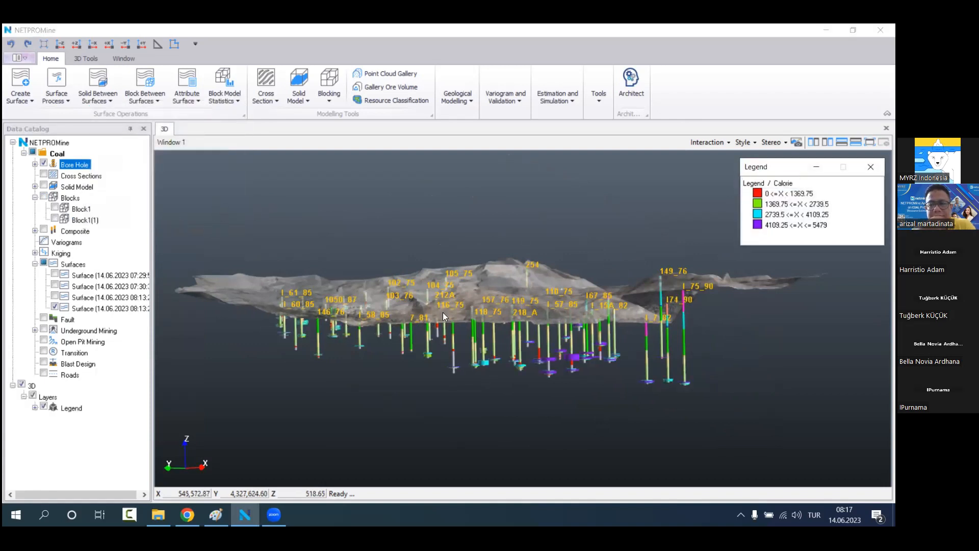
Step: Generate the bore hole axes with the Bore Hole Axis analysis and close the Filter dialog
right_click(102, 156)
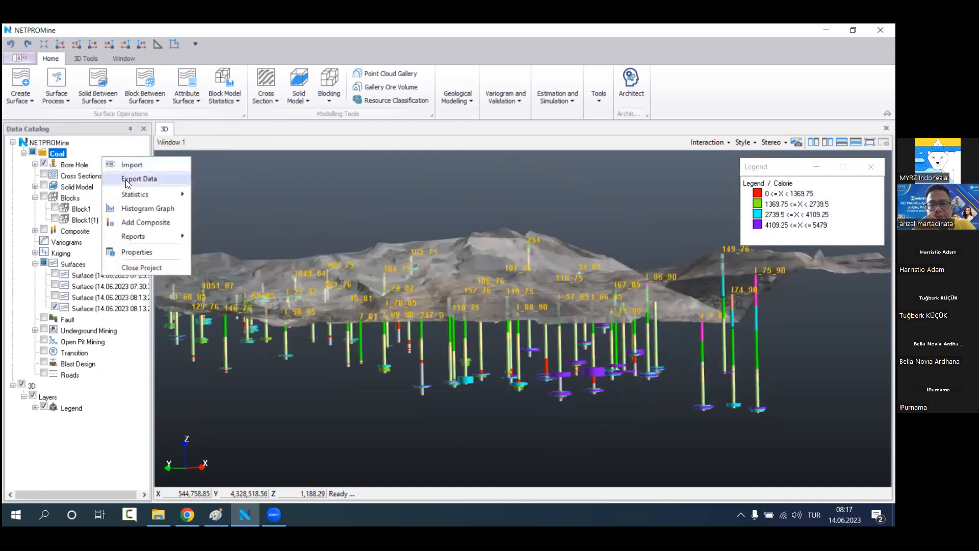
left_click(84, 163)
right_click(84, 166)
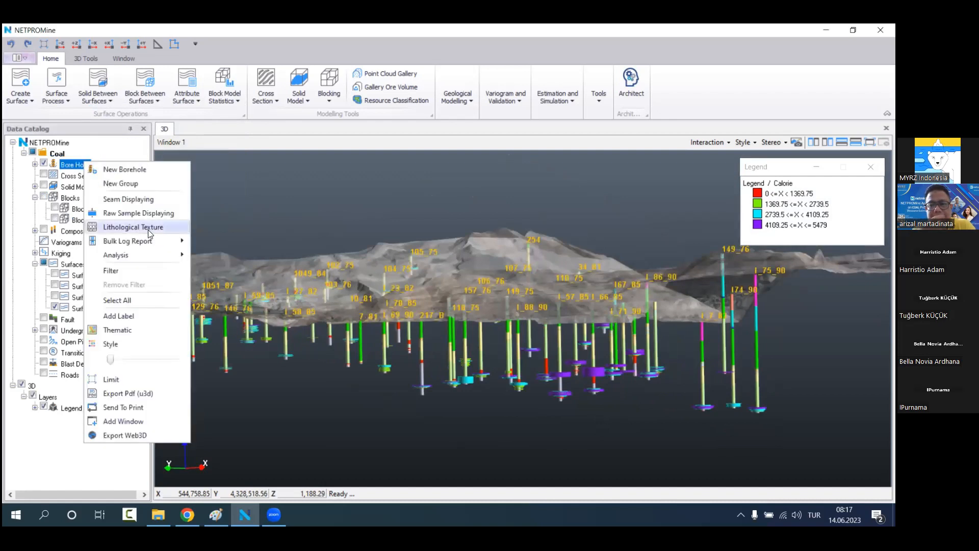
mouse_move(164, 256)
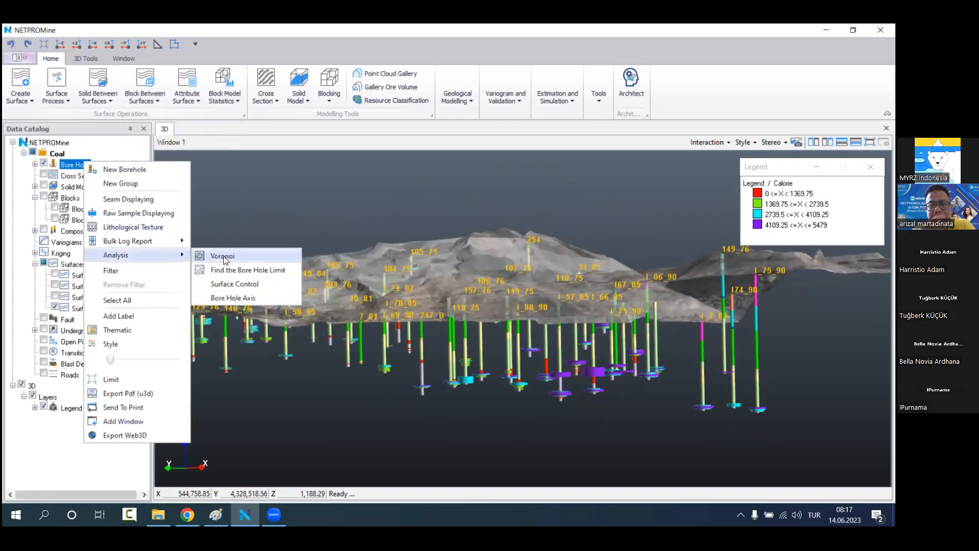
left_click(232, 299)
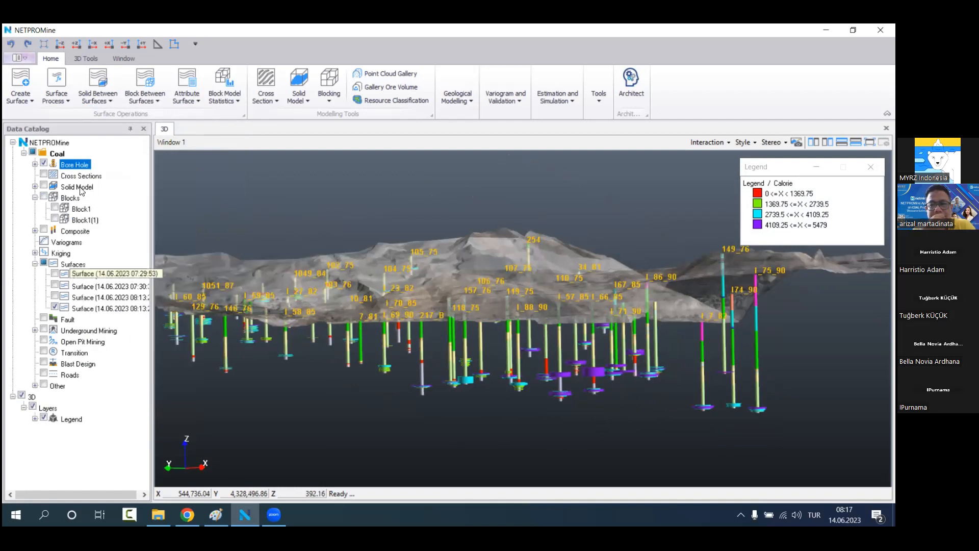
right_click(95, 164)
left_click(231, 291)
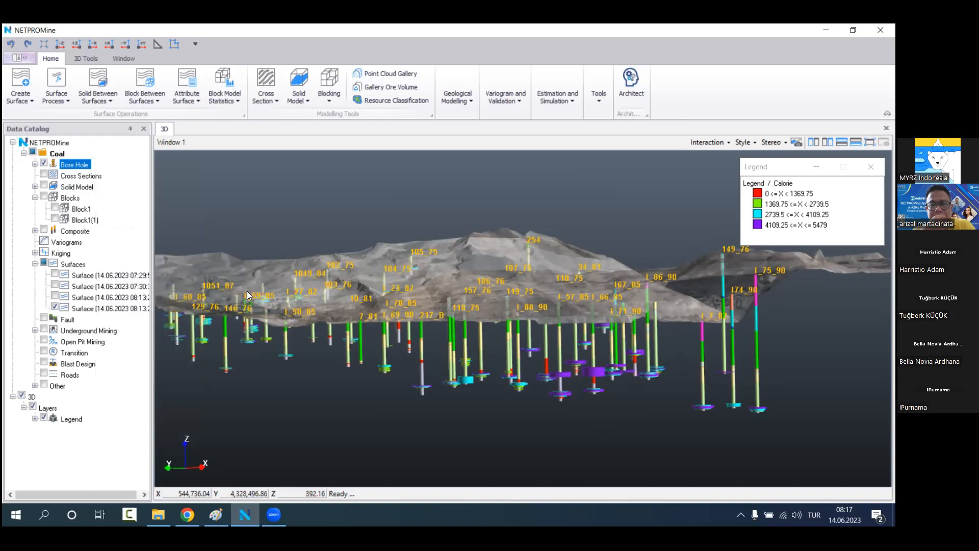
left_click(292, 453)
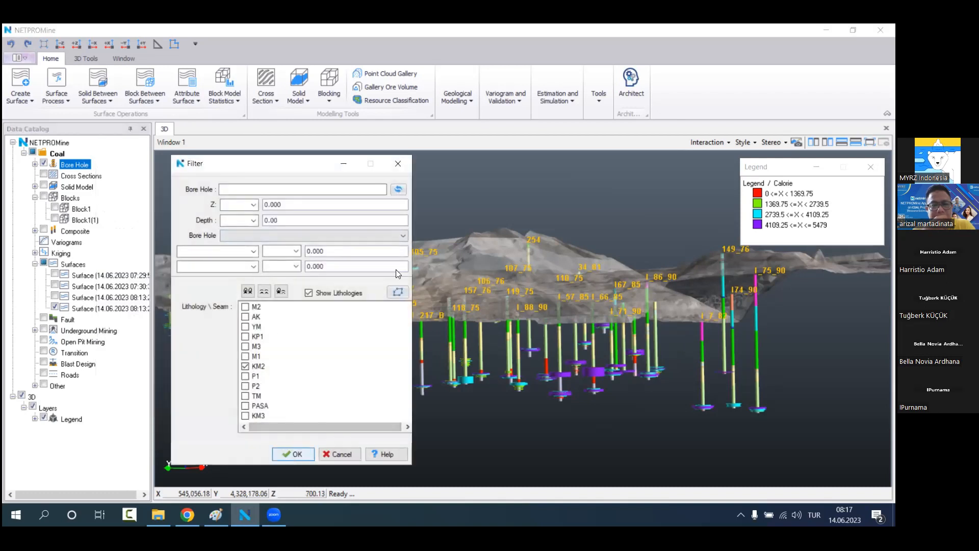
left_click(398, 164)
Step: View the bore hole axes and Calorie samples beneath the terrain from the side and start automatic rotation of the scene
left_click_drag(376, 331, 474, 283)
scroll(475, 284, "up", 3)
left_click_drag(476, 285, 459, 311)
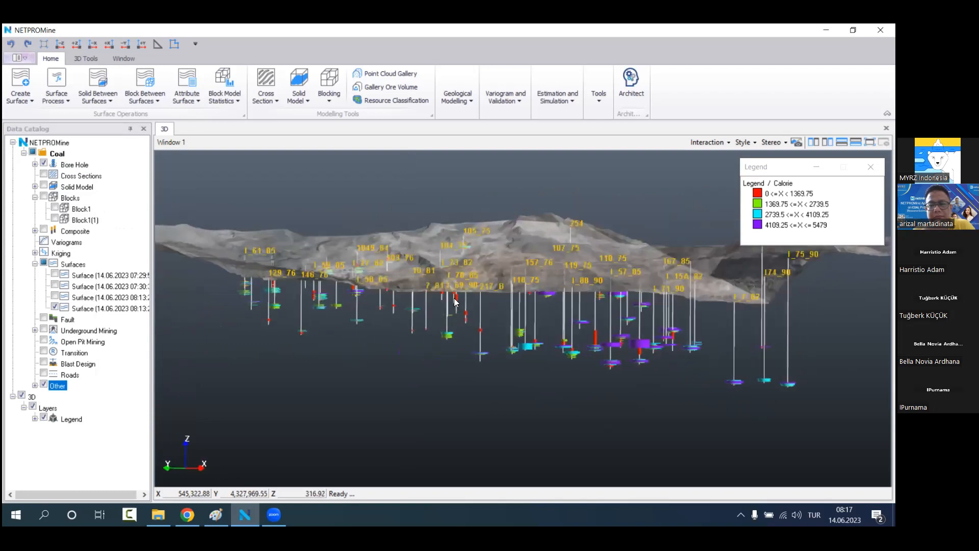
left_click(83, 45)
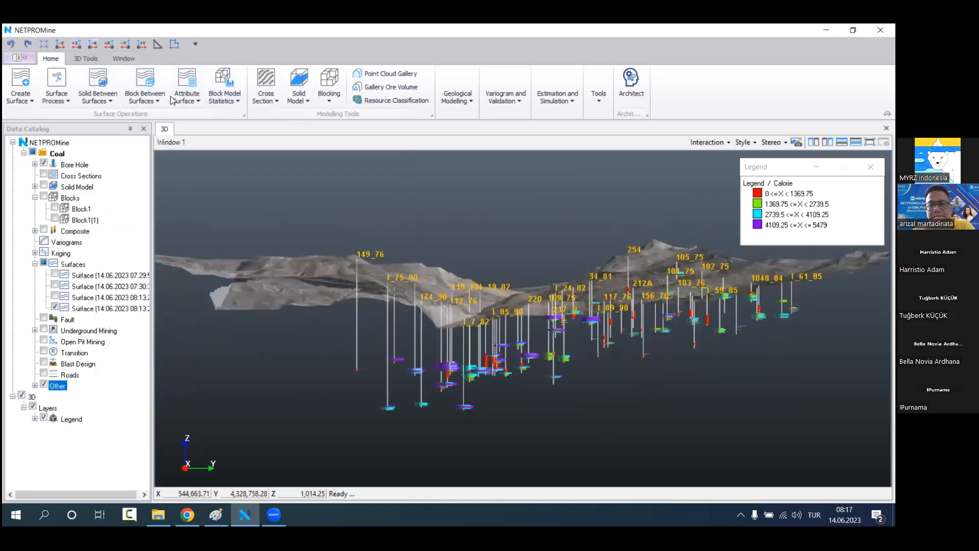
left_click(79, 59)
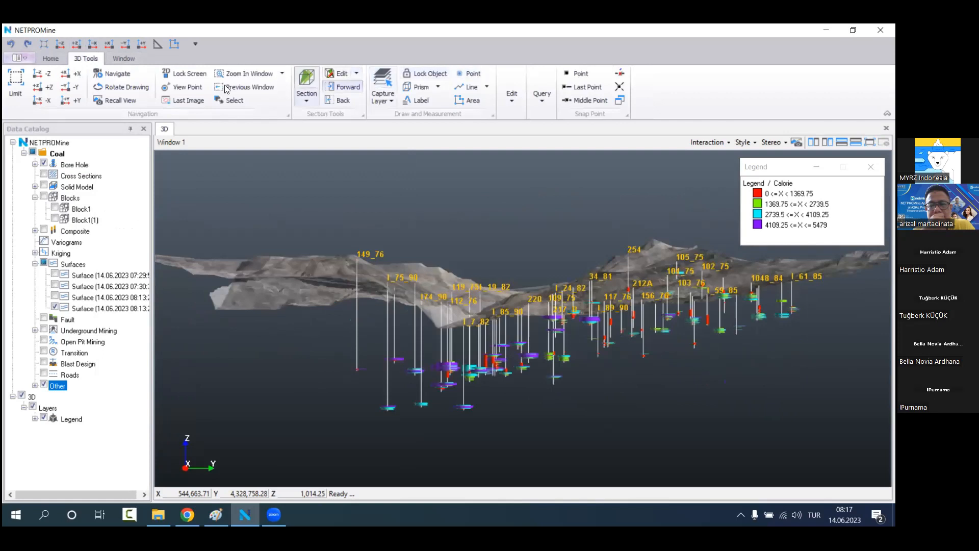
left_click(117, 87)
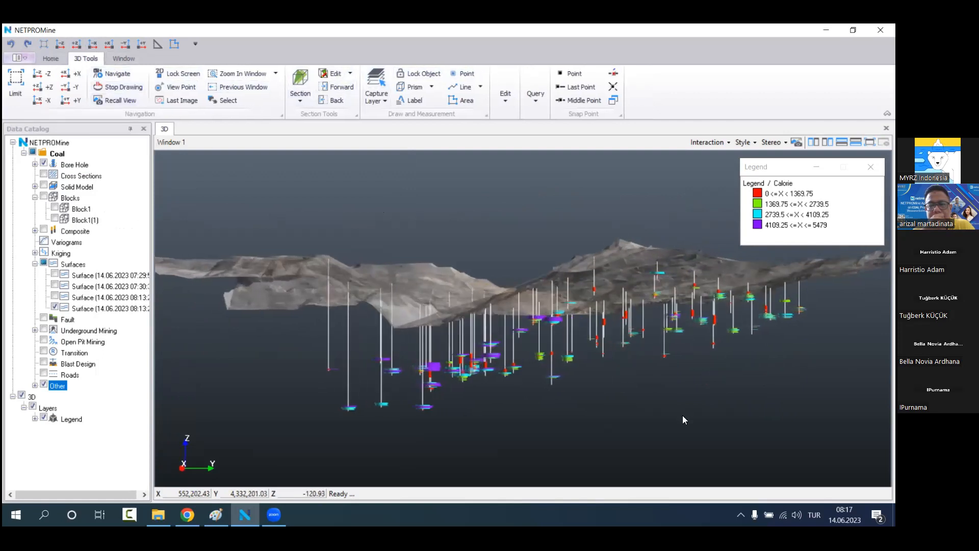
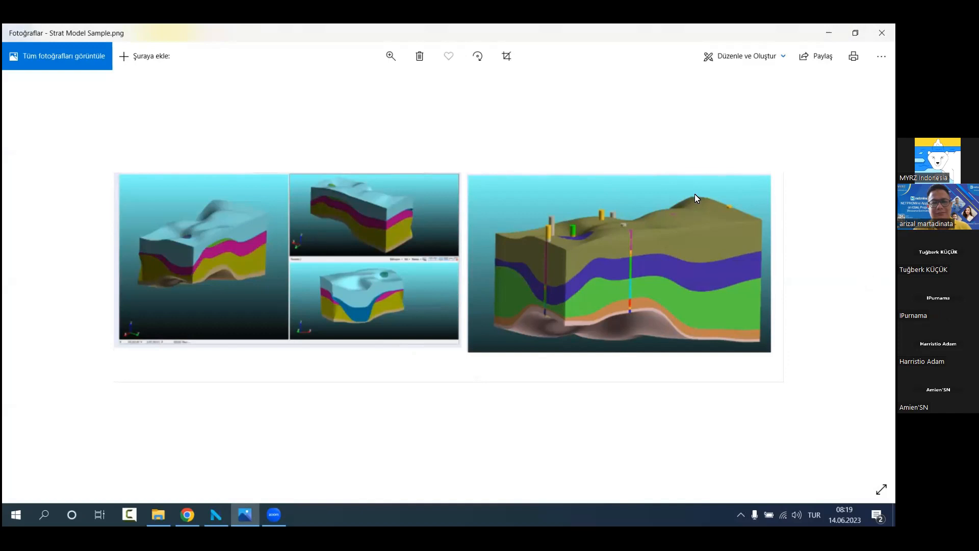
Step: Close the Strat Model Sample.png image and open a blank drawing in Paint
key("alt+F4")
key("super")
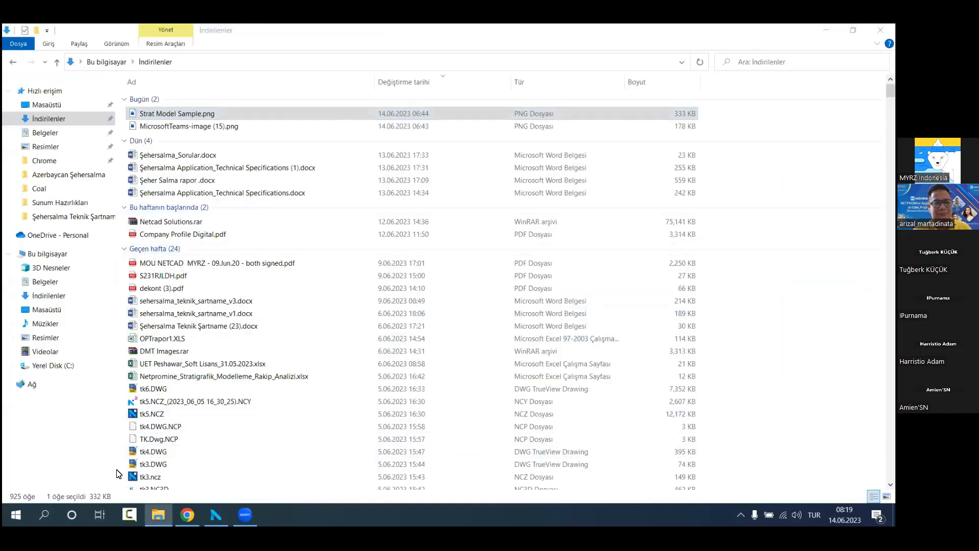
type("paint")
key("Return")
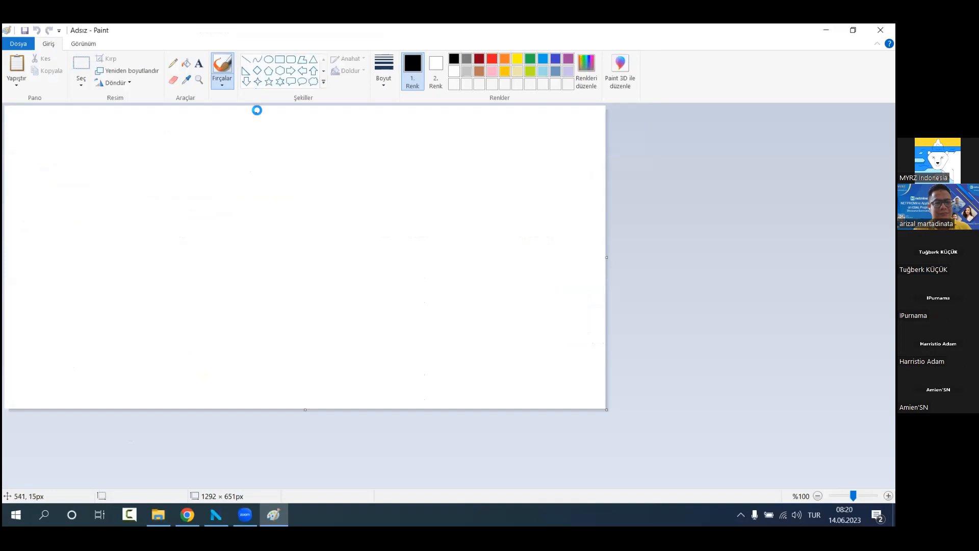
Step: Draw a tall, narrow brown rectangle in the left part of the canvas, then set the drawing color to gold
left_click(279, 60)
left_click(479, 71)
left_click_drag(147, 149, 155, 206)
left_click_drag(167, 303, 156, 357)
left_click(256, 289)
left_click(503, 72)
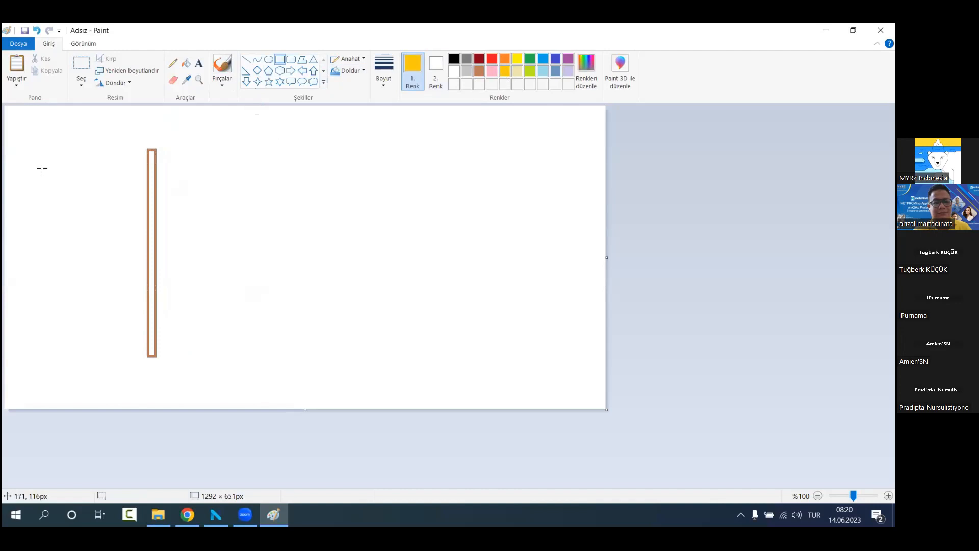
Step: Draw a small gold rectangle over the upper part of the brown column, undoing the stray rectangle placed beside it
left_click_drag(148, 178, 159, 217)
left_click_drag(228, 175, 235, 190)
left_click(36, 30)
Step: Draw a second tall brown column right of the first and mark two gold rectangular intervals on its upper half
left_click(479, 70)
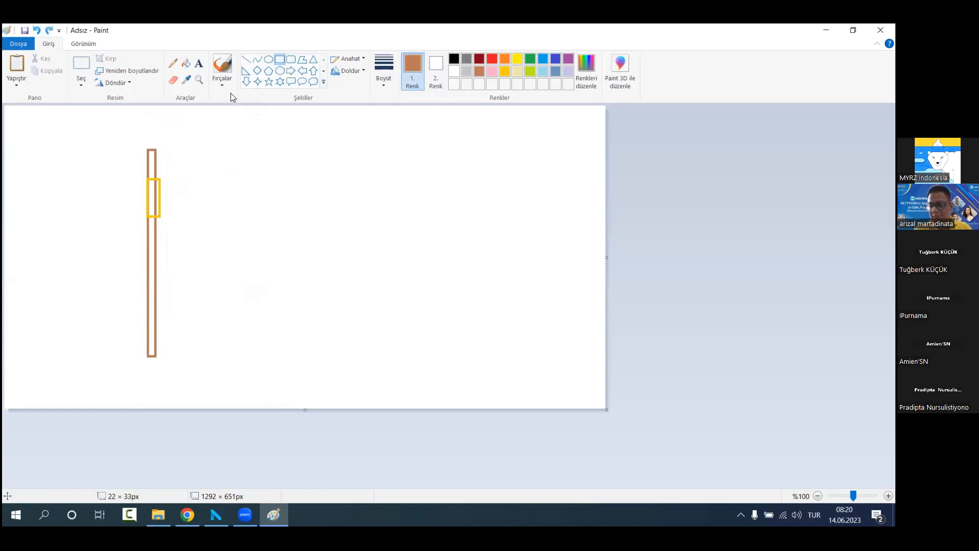
left_click_drag(249, 148, 260, 364)
left_click(221, 64)
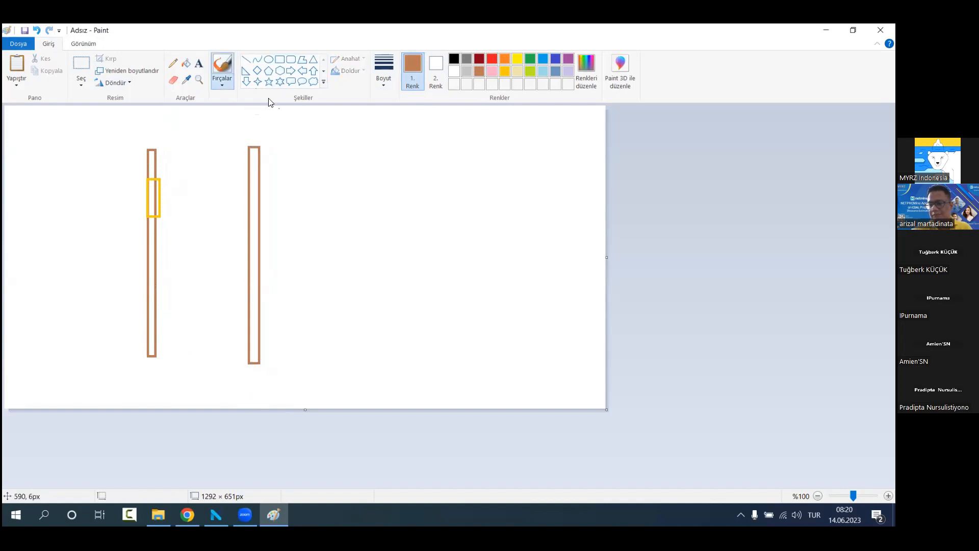
left_click(505, 72)
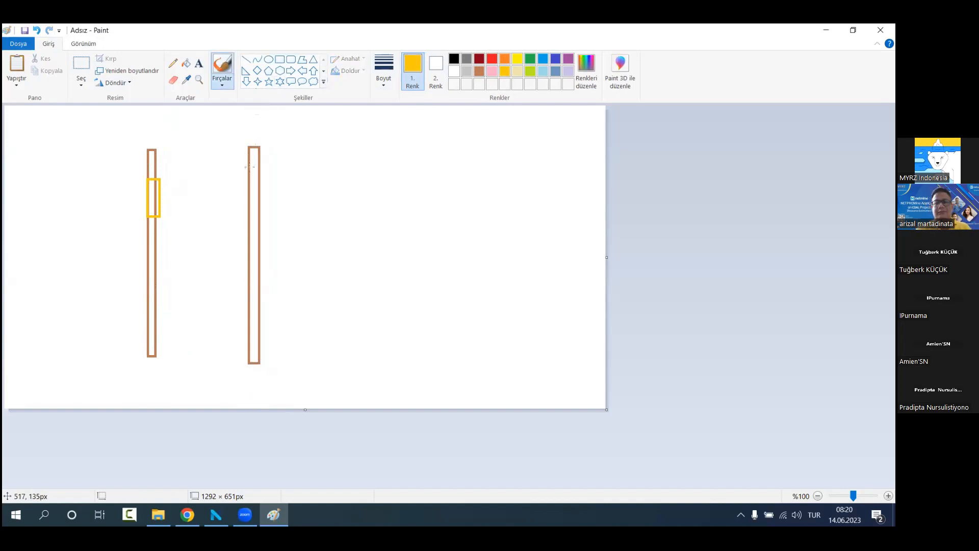
left_click(280, 59)
mouse_move(249, 161)
left_mouse_down()
mouse_move(266, 190)
mouse_move(262, 175)
mouse_move(263, 231)
left_mouse_up()
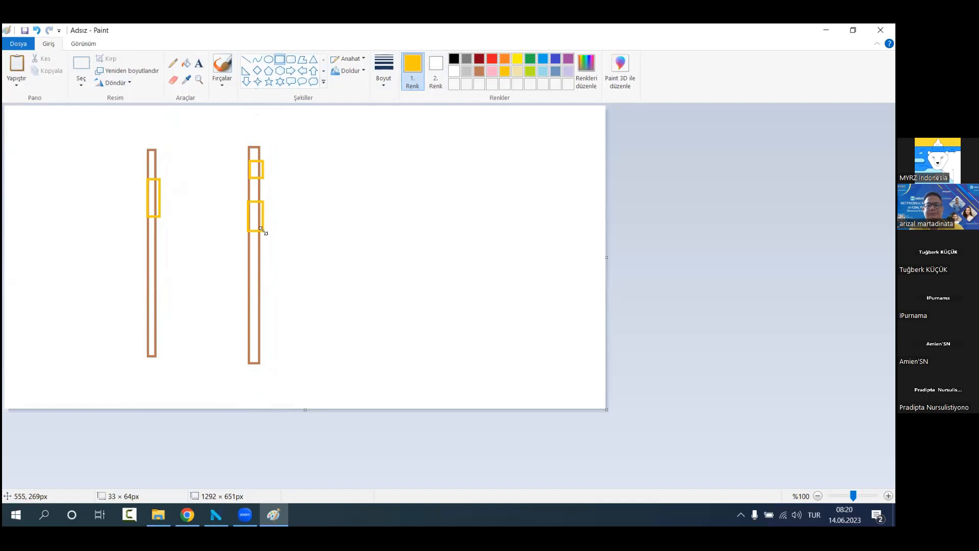
Step: Brush a gold layer outline linking the first column's interval to both intervals of the second, and a small pointed tip farther right
left_click(222, 66)
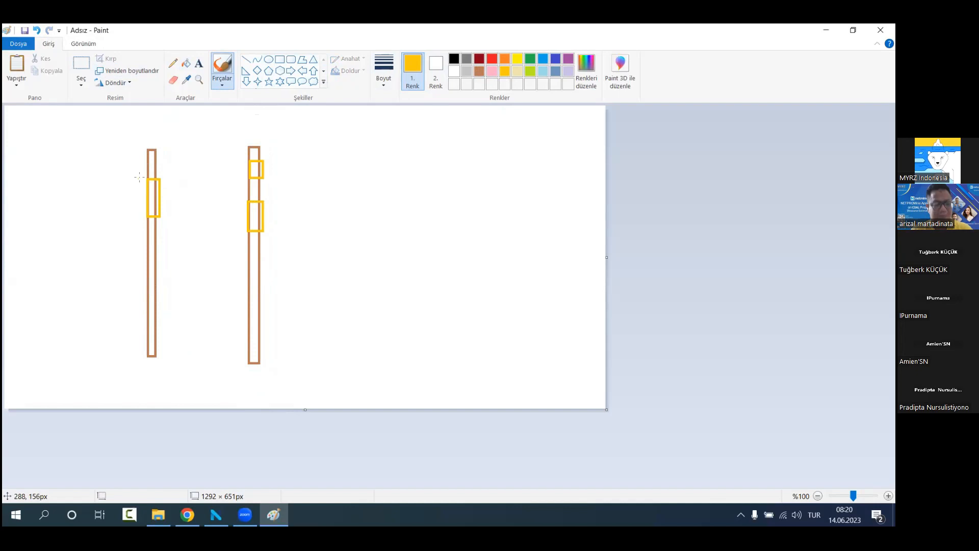
mouse_move(112, 191)
left_mouse_down()
mouse_move(275, 164)
mouse_move(259, 179)
mouse_move(192, 192)
mouse_move(286, 220)
mouse_move(263, 230)
mouse_move(128, 221)
mouse_move(97, 216)
mouse_move(85, 203)
mouse_move(134, 184)
mouse_move(86, 195)
left_mouse_up()
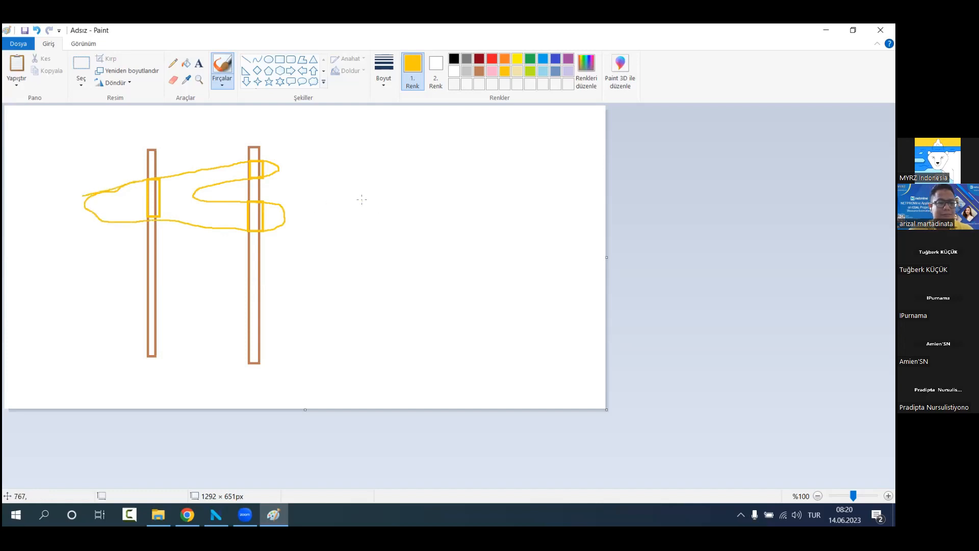
mouse_move(348, 203)
left_mouse_down()
mouse_move(381, 215)
mouse_move(345, 220)
left_mouse_up()
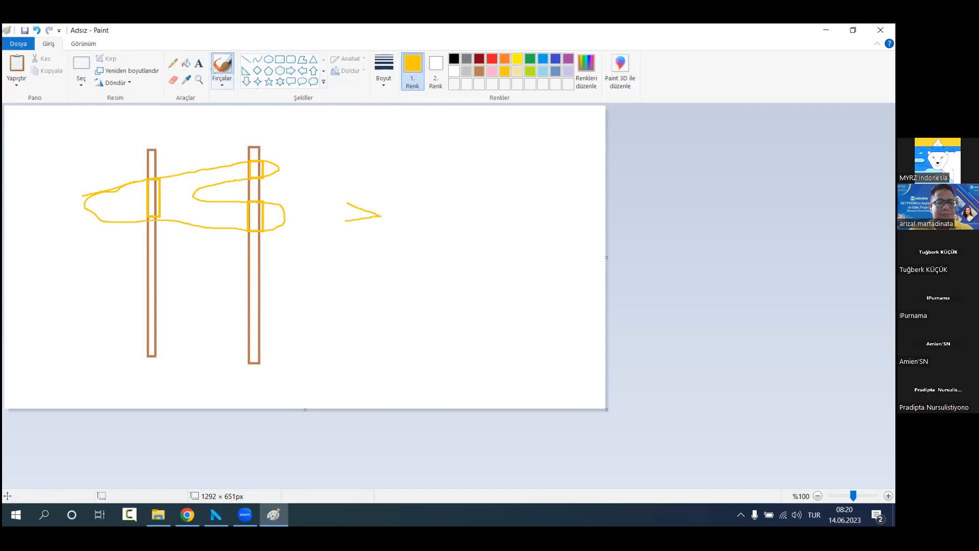
Step: Draw a third tall brown column farther right and brush a gold layer outline from beyond it to the canvas's right edge
left_click(280, 59)
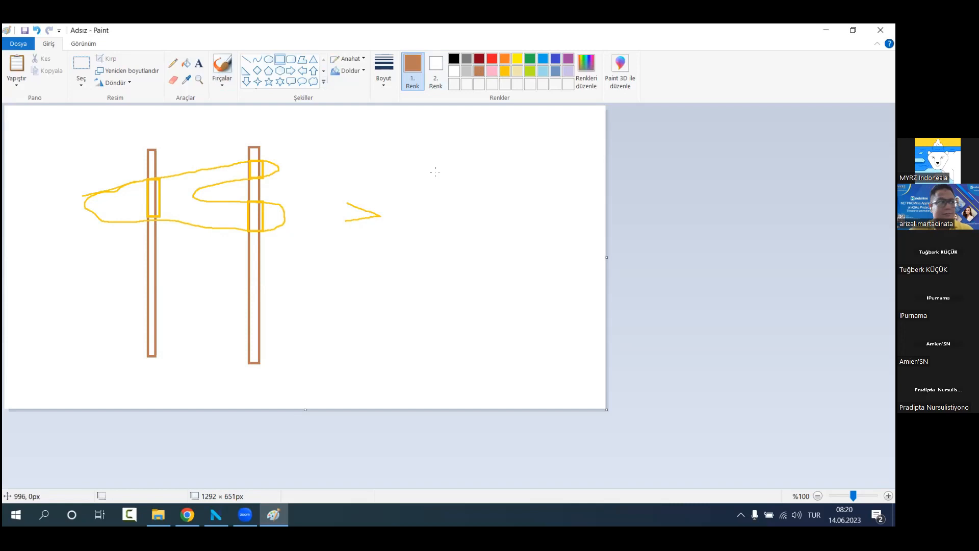
left_click_drag(431, 155, 444, 373)
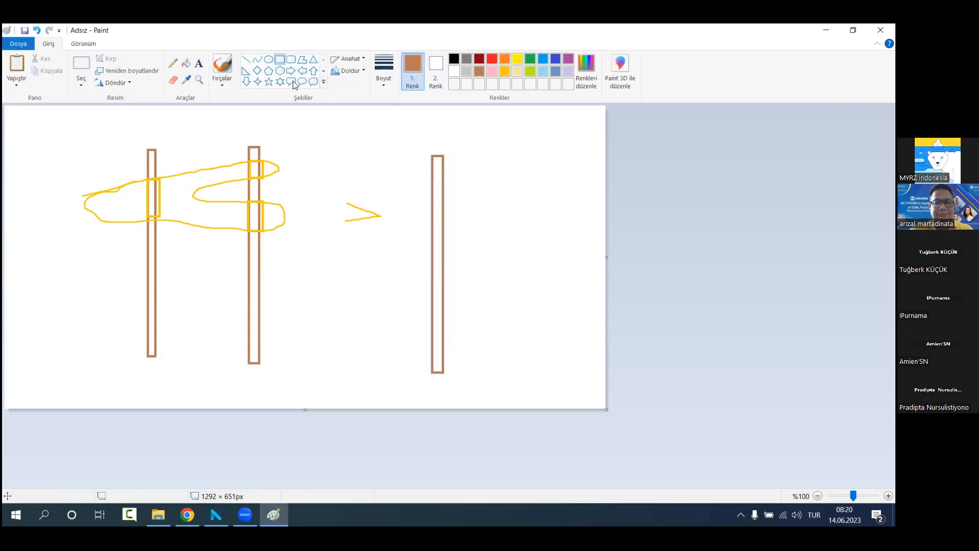
left_click(227, 66)
left_click(504, 71)
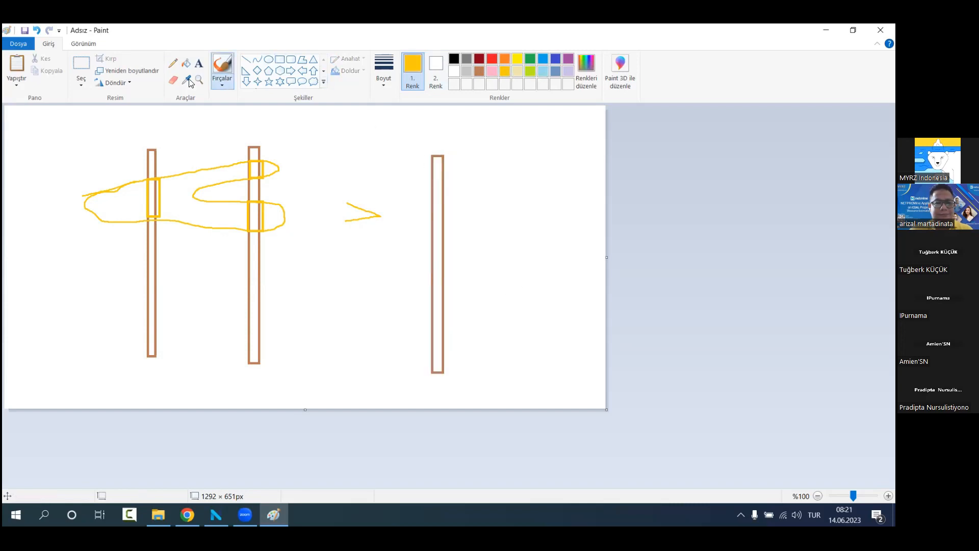
mouse_move(525, 204)
left_mouse_down()
mouse_move(507, 222)
mouse_move(604, 242)
left_mouse_up()
left_click_drag(531, 205, 605, 216)
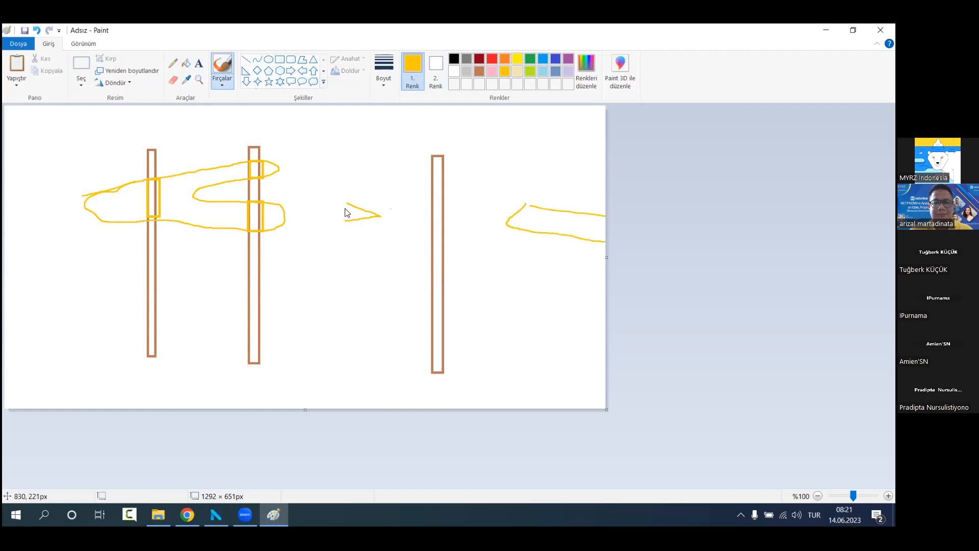
Step: Brush gold layer outlines tapering to the third column from both sides, with a check mark beside the column
mouse_move(302, 203)
left_mouse_down()
mouse_move(351, 210)
mouse_move(364, 224)
left_mouse_up()
left_click_drag(448, 197, 462, 184)
mouse_move(346, 205)
left_mouse_down()
mouse_move(420, 222)
mouse_move(356, 228)
left_mouse_up()
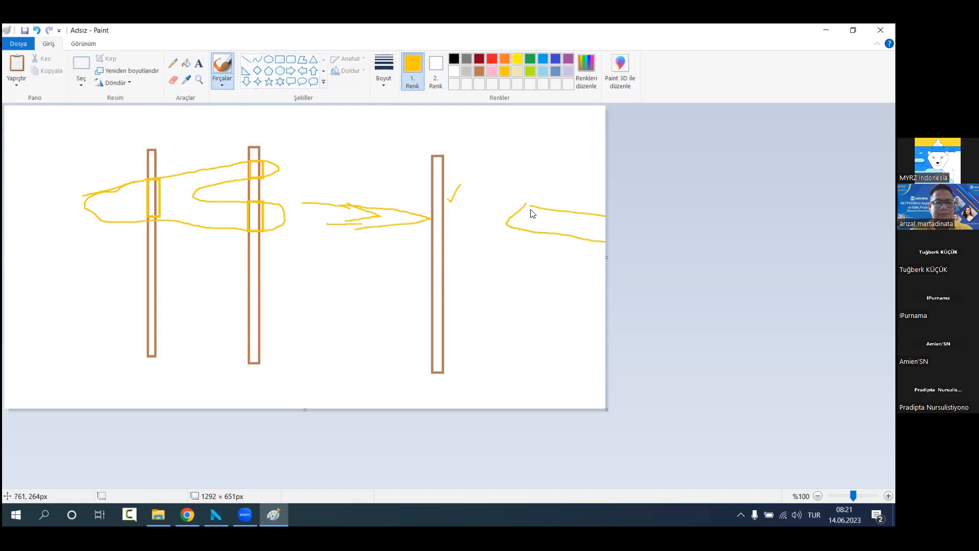
mouse_move(527, 205)
left_mouse_down()
mouse_move(453, 209)
mouse_move(515, 230)
left_mouse_up()
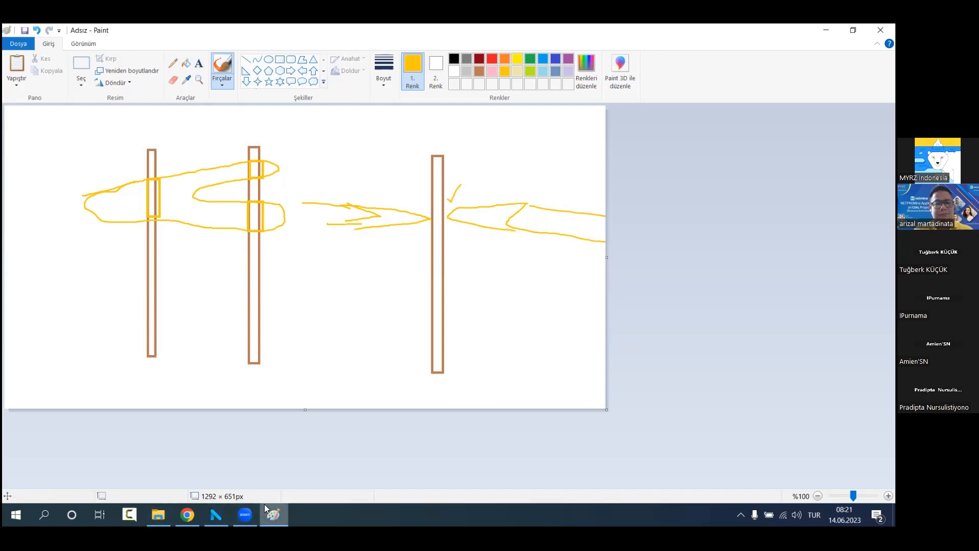
Step: View the layered models in Strat Model Sample.png from the Downloads folder, minimize the image and switch to NETPROMine
left_click(158, 515)
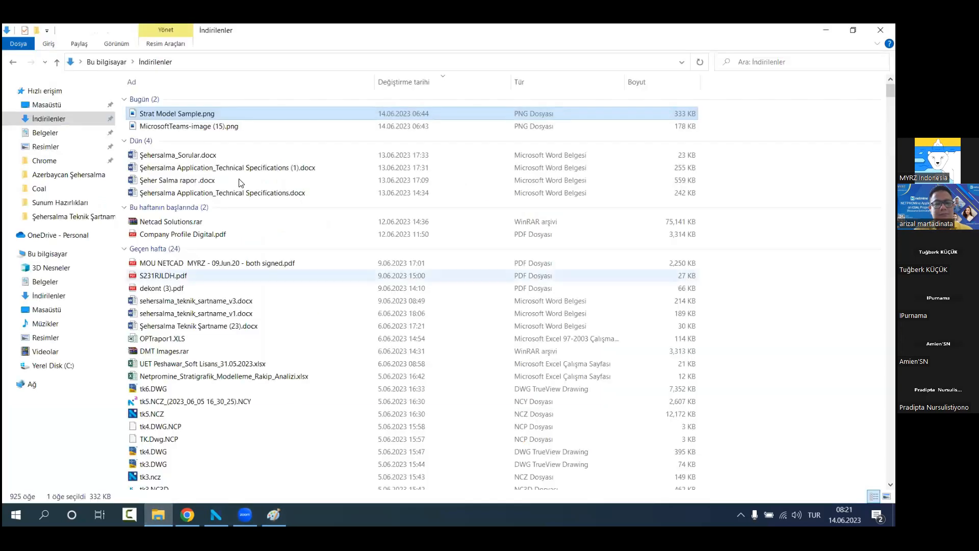
double_click(267, 114)
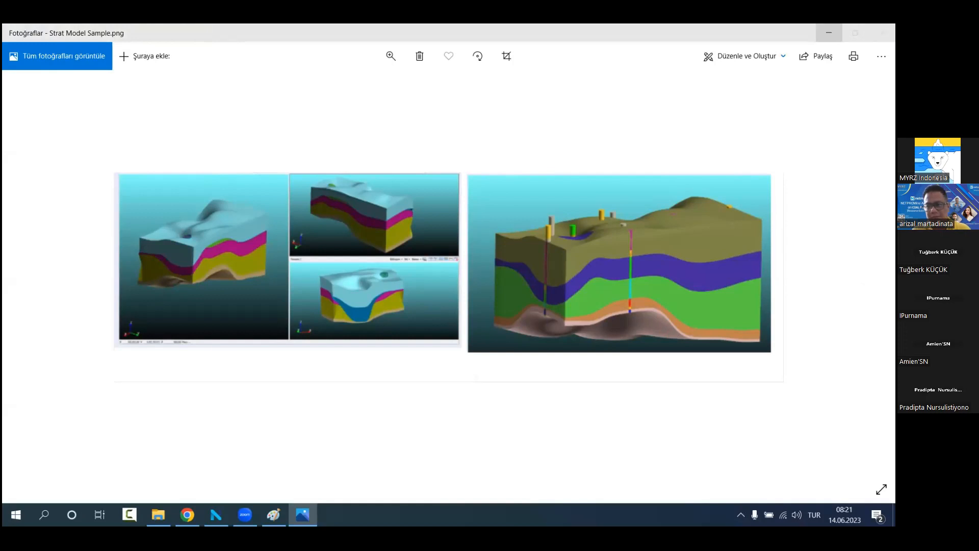
left_click(828, 32)
left_click(216, 514)
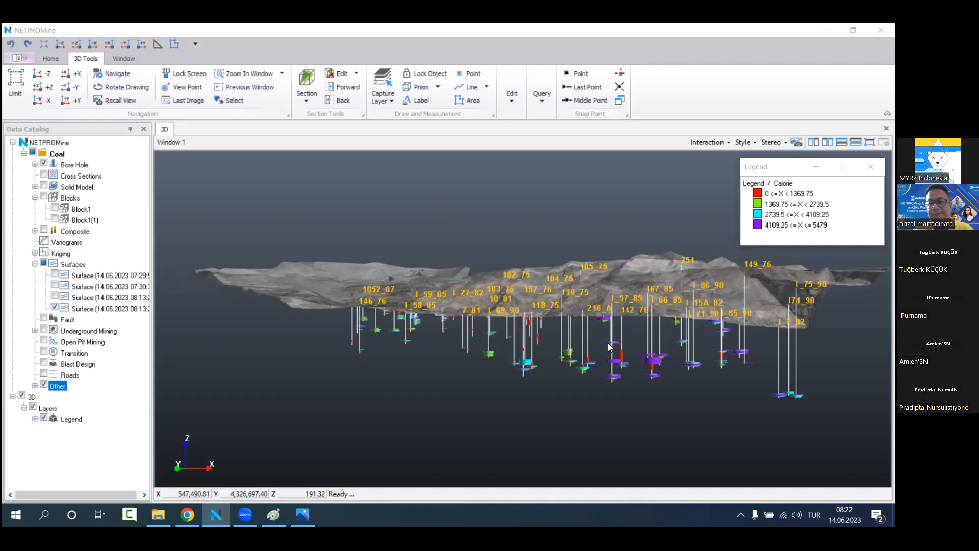
Step: Switch to Paint and handwrite a gold 1 beside the first column's interval and a 2 beside the second column's upper interval
left_click(273, 514)
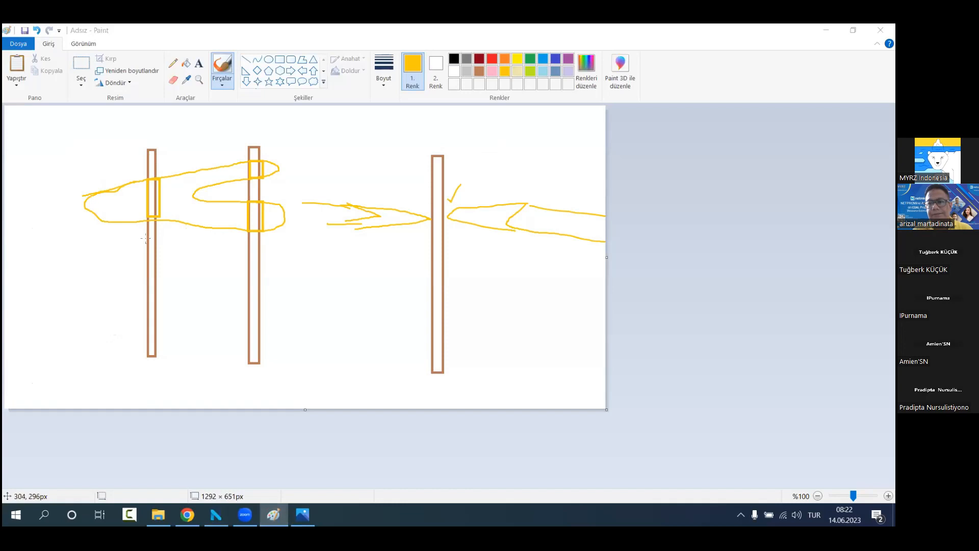
left_click_drag(131, 196, 137, 216)
left_click_drag(233, 170, 237, 168)
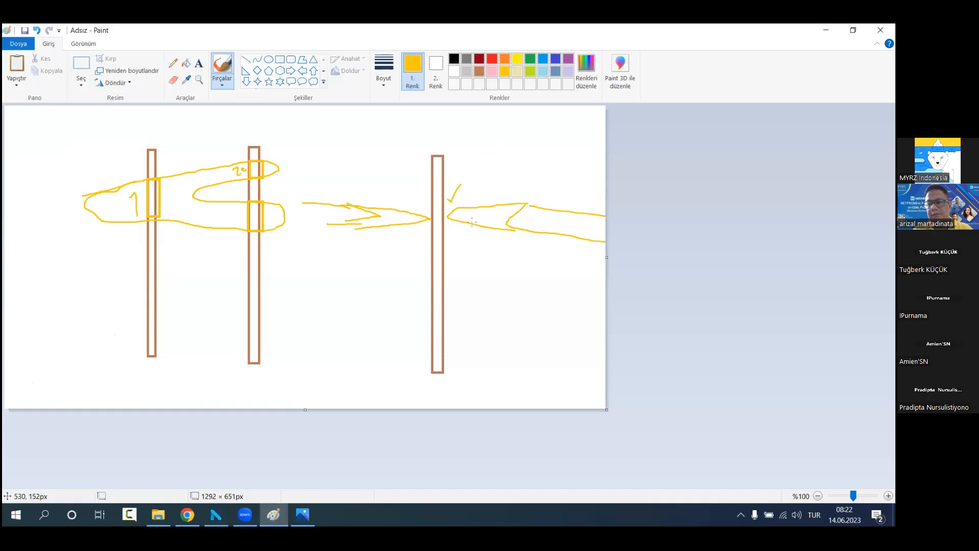
Step: Draw two thin gold rectangles, one just below the other, across the lower part of the third column
left_click(279, 59)
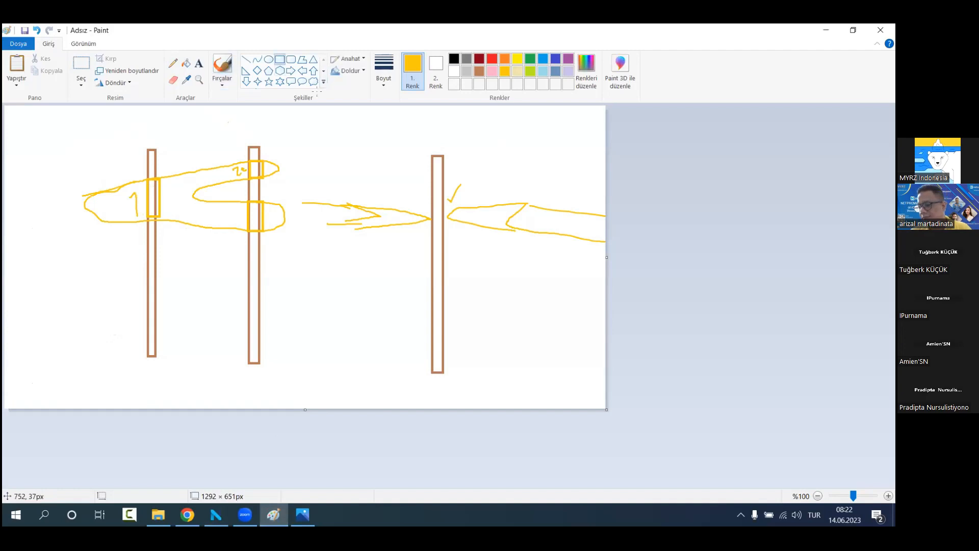
left_click_drag(433, 302, 459, 306)
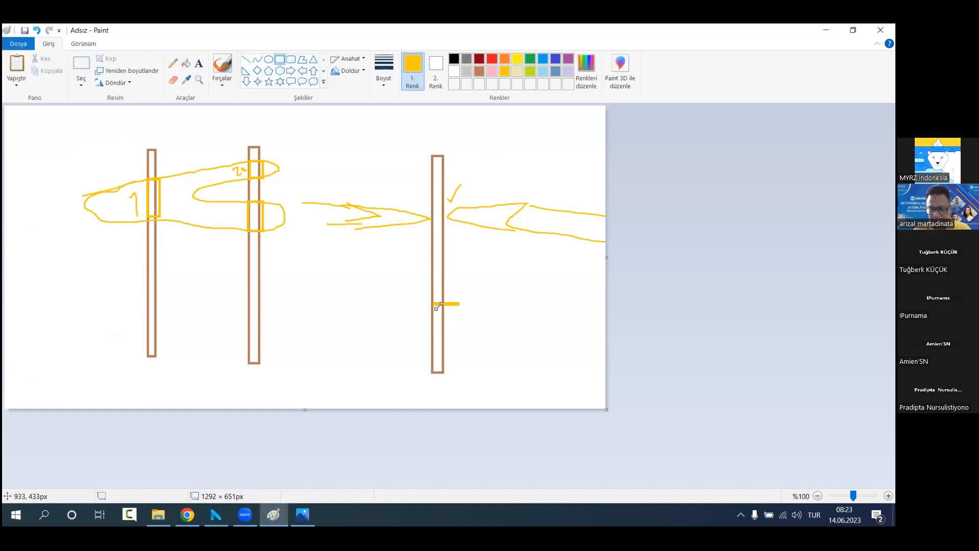
left_click_drag(432, 311, 459, 320)
left_click(428, 320)
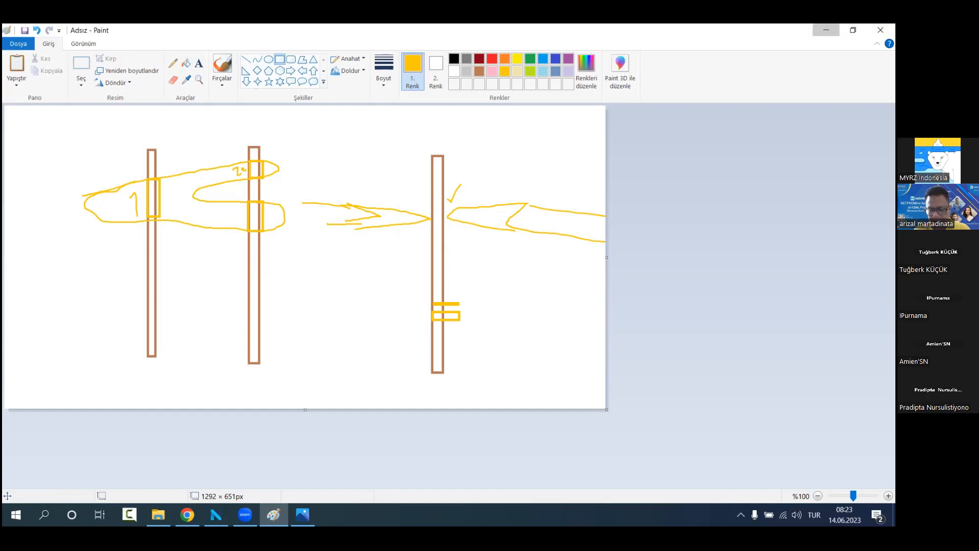
Step: Switch to NETPROMine and examine the Calorie samples along the bore holes beneath the terrain
key("alt+Tab")
scroll(433, 334, "up", 3)
left_click(605, 371)
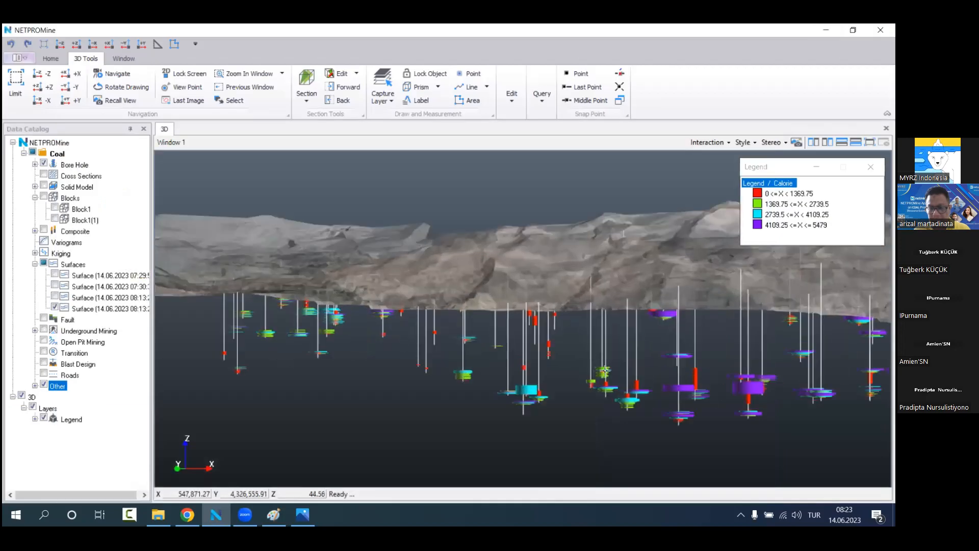
scroll(590, 387, "up", 1)
scroll(485, 363, "up", 2)
mouse_move(572, 378)
middle_mouse_down()
mouse_move(486, 364)
mouse_move(533, 392)
mouse_move(561, 393)
middle_mouse_up()
scroll(533, 392, "down", 3)
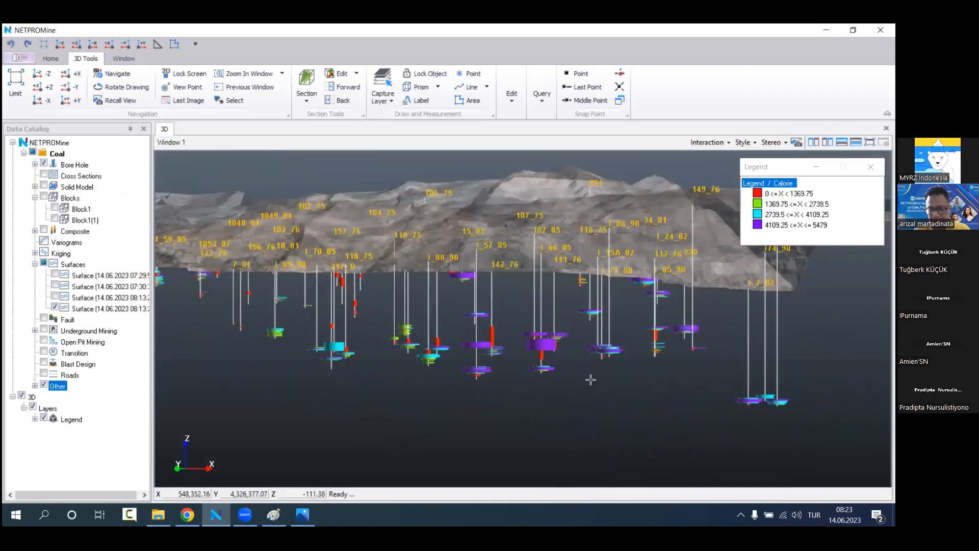
middle_click_drag(441, 385, 543, 393)
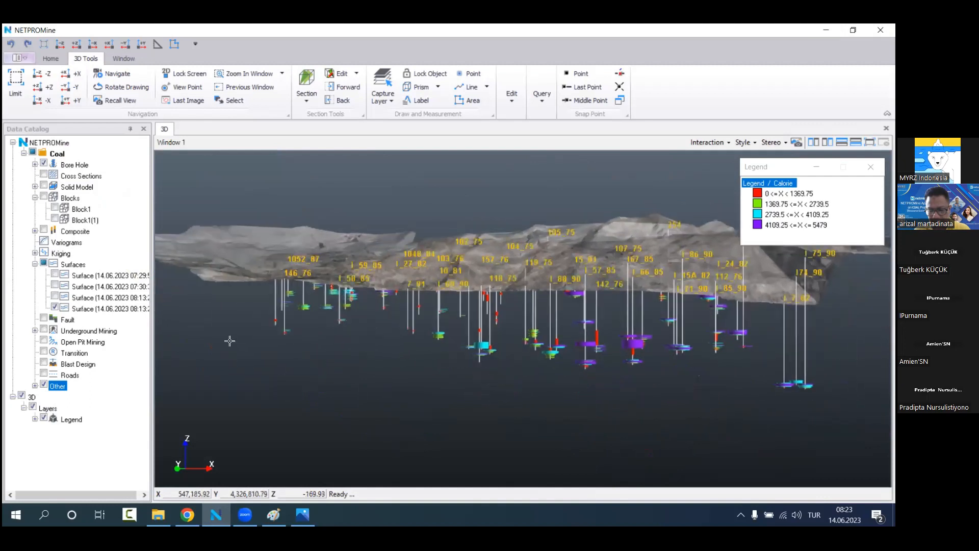
Step: Hide the draped terrain and the green surface, leaving only the two surfaces from 07:29 and 07:30 displayed
left_click(56, 308)
left_click(56, 297)
left_click(55, 285)
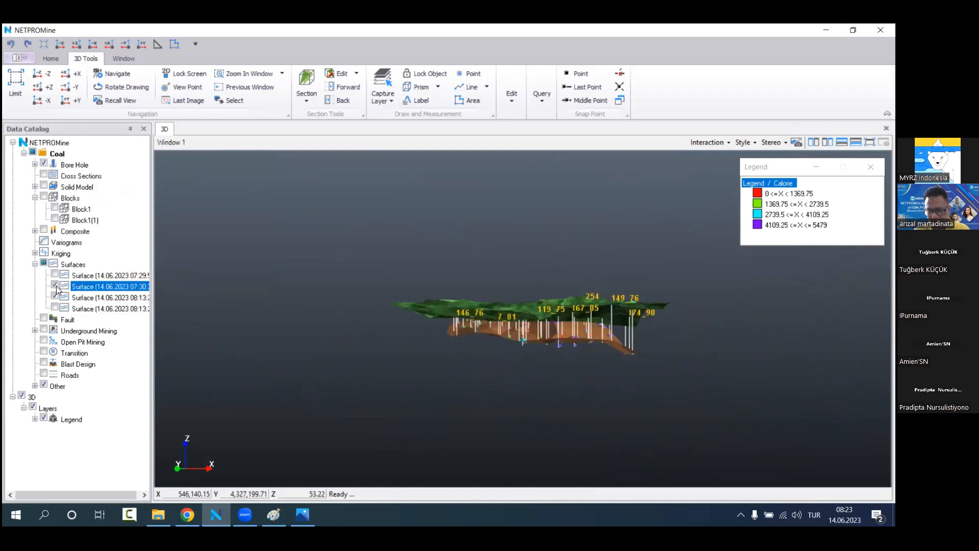
left_click(55, 274)
left_click(55, 297)
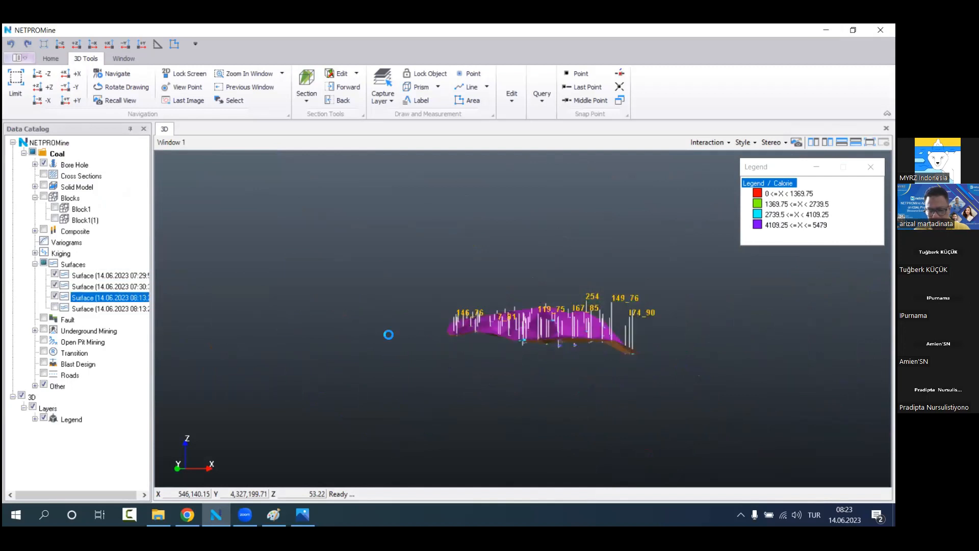
Step: Examine how the purple and brown surfaces follow the bore hole samples, both up close and as a whole
scroll(636, 364, "up", 4)
mouse_move(619, 345)
left_mouse_down()
mouse_move(598, 332)
mouse_move(614, 346)
mouse_move(603, 352)
left_mouse_up()
scroll(600, 352, "up", 5)
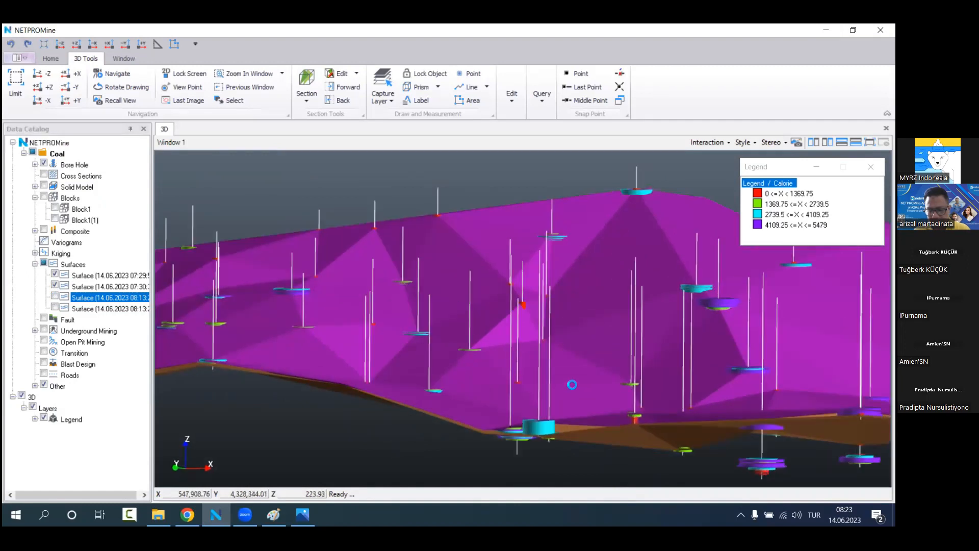
scroll(567, 387, "up", 4)
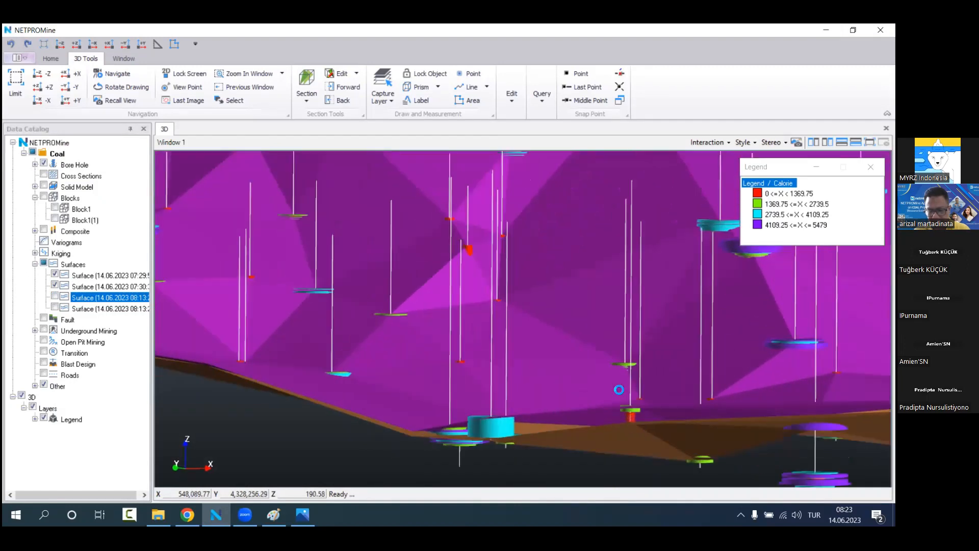
scroll(618, 389, "down", 6)
scroll(533, 368, "up", 1)
scroll(535, 369, "up", 3)
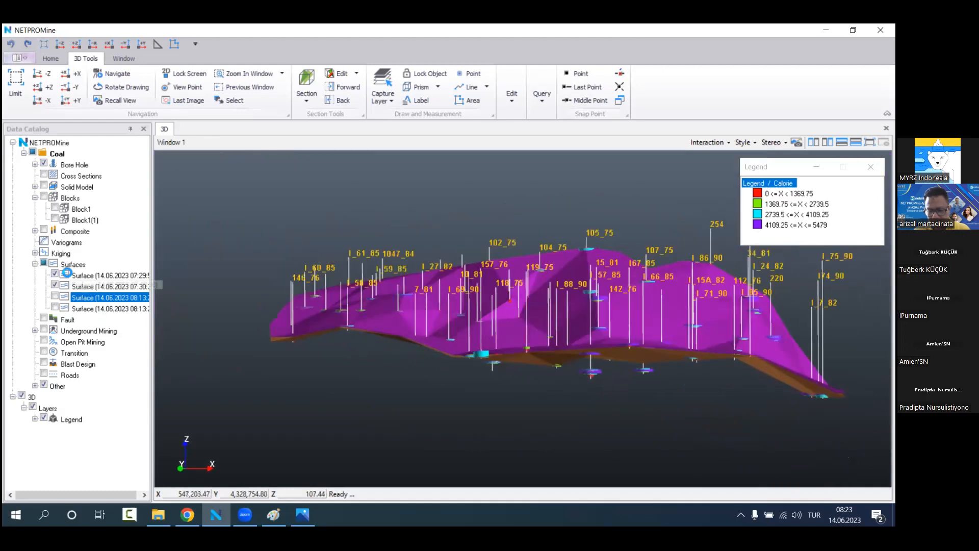
Step: Hide the 07:29 and 07:30 surfaces and examine the separate red Calorie intervals along a single bore hole up close
left_click(55, 274)
left_click(55, 286)
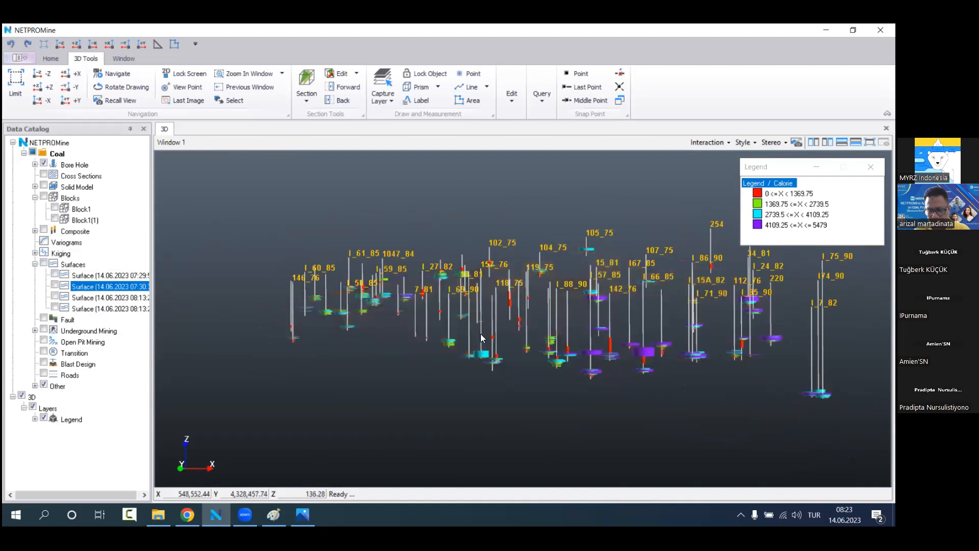
scroll(545, 358, "up", 2)
scroll(547, 342, "up", 4)
scroll(557, 408, "down", 4)
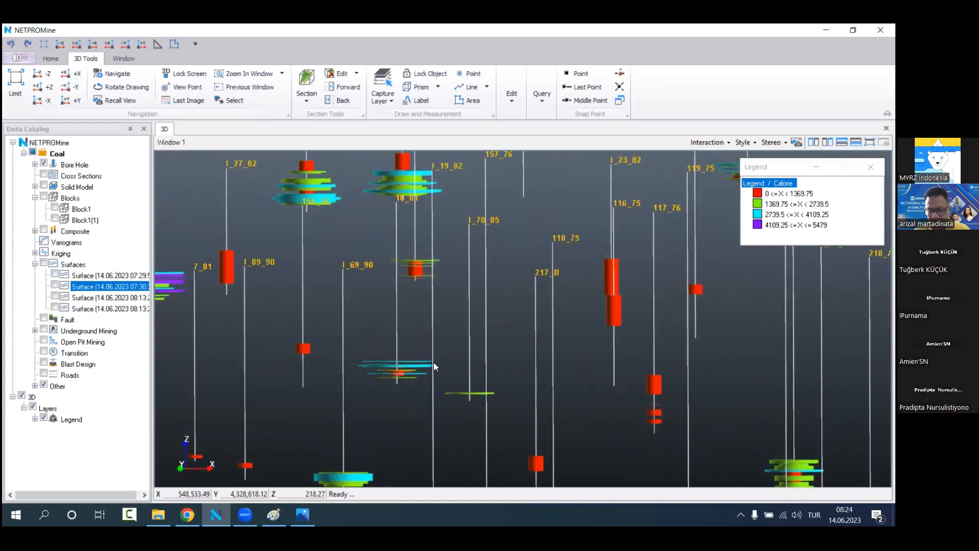
scroll(540, 357, "up", 6)
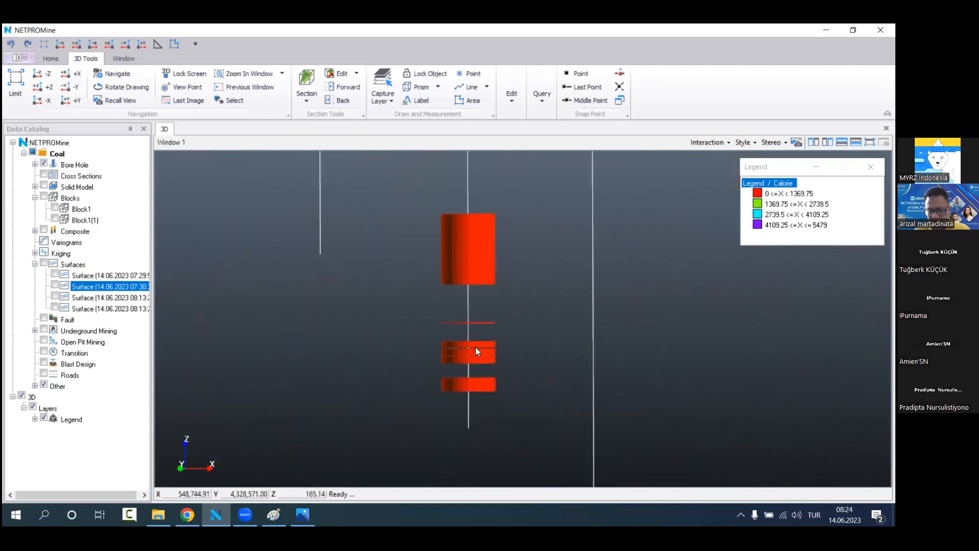
scroll(474, 348, "up", 1)
scroll(468, 334, "up", 1)
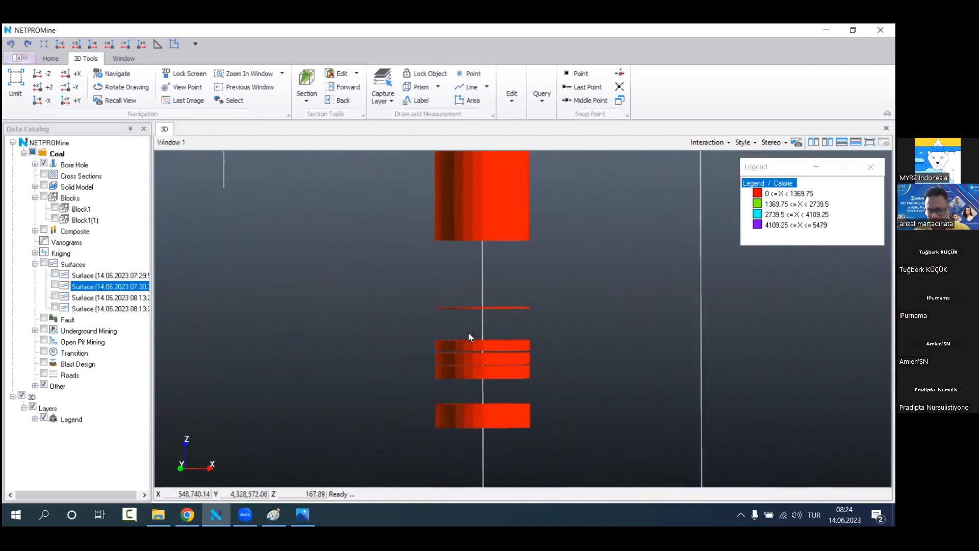
scroll(468, 333, "up", 2)
scroll(539, 364, "down", 1)
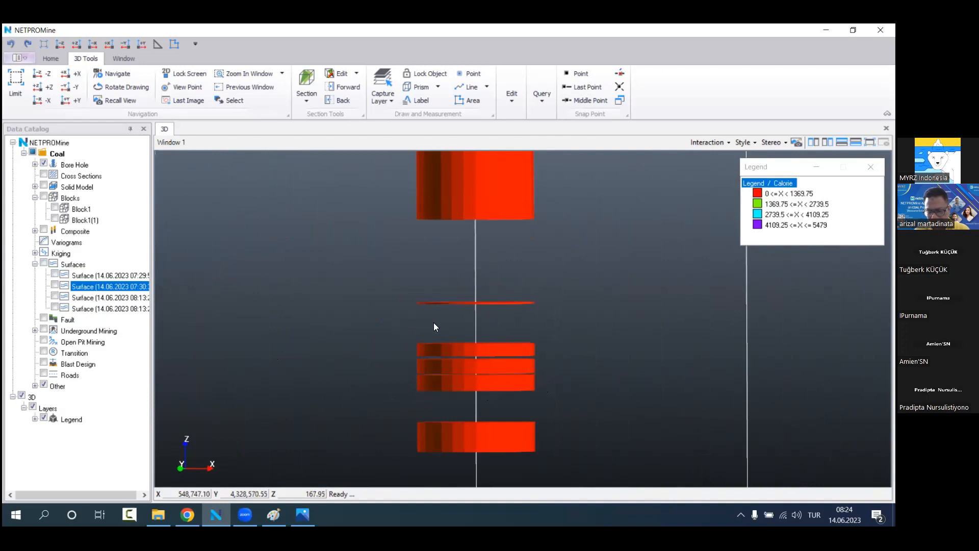
middle_click_drag(599, 432, 539, 393)
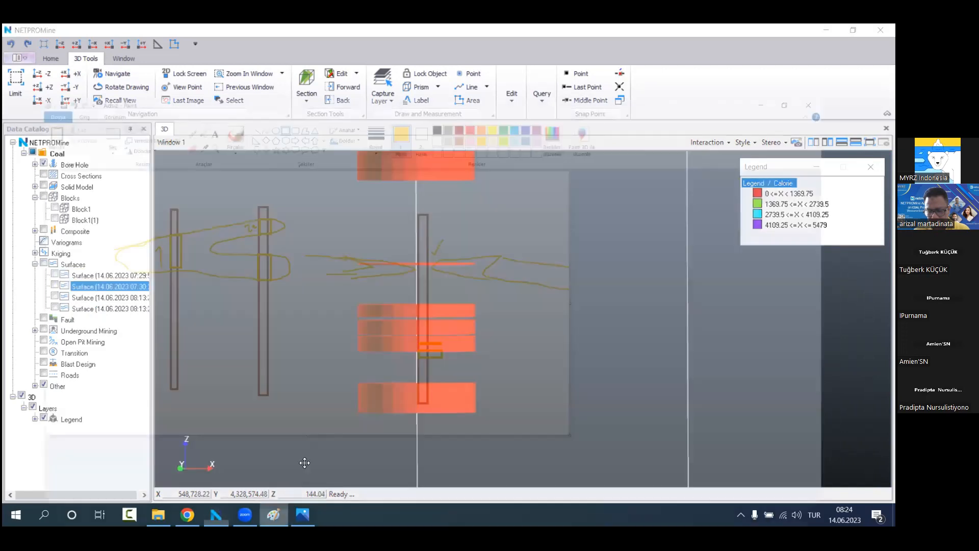
Step: Paste the captured bore hole view into Paint and brush yellow outlines around the three-part red seam and the single seam beneath it
left_click(303, 463)
key("ctrl+v")
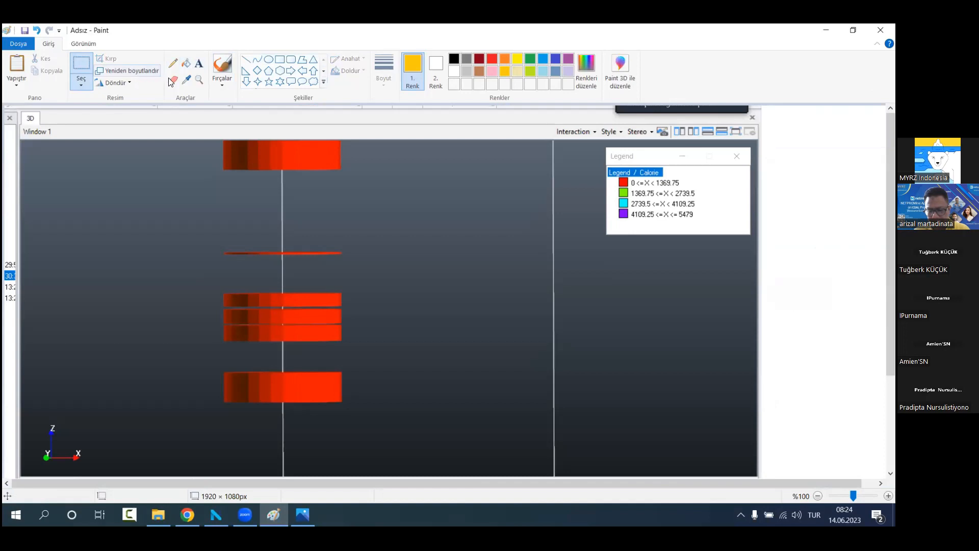
left_click(222, 65)
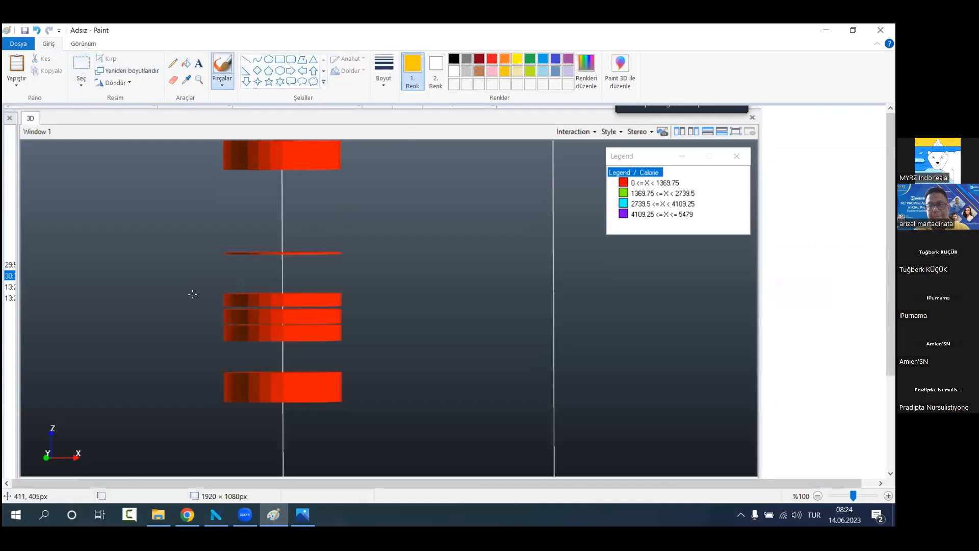
mouse_move(180, 294)
left_mouse_down()
mouse_move(389, 304)
mouse_move(391, 336)
mouse_move(148, 355)
mouse_move(254, 374)
mouse_move(419, 372)
mouse_move(376, 403)
mouse_move(172, 414)
left_mouse_up()
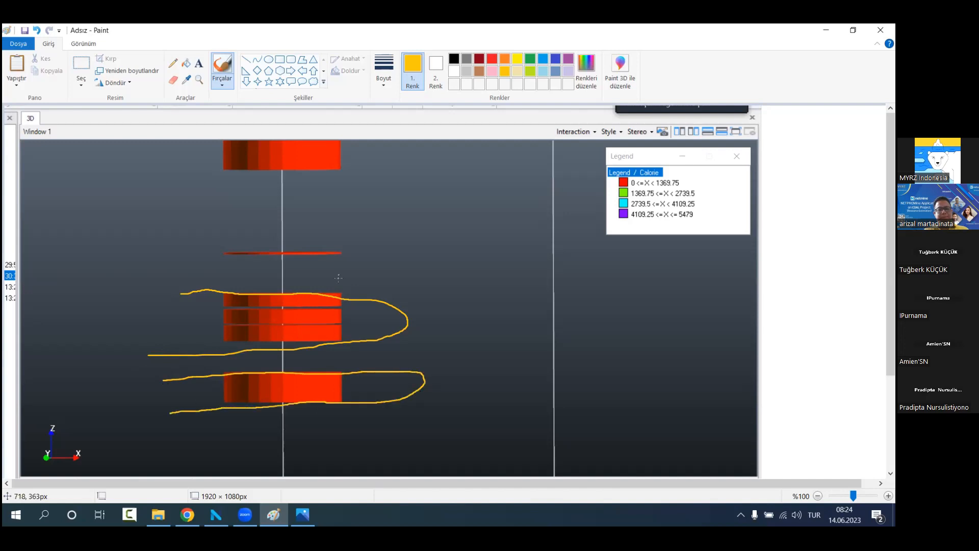
Step: Cross out the thin red interval above the outlined seams and handwrite "5cm <" beside it
mouse_move(321, 247)
left_mouse_down()
mouse_move(308, 264)
mouse_move(361, 246)
mouse_move(356, 258)
mouse_move(399, 253)
left_mouse_up()
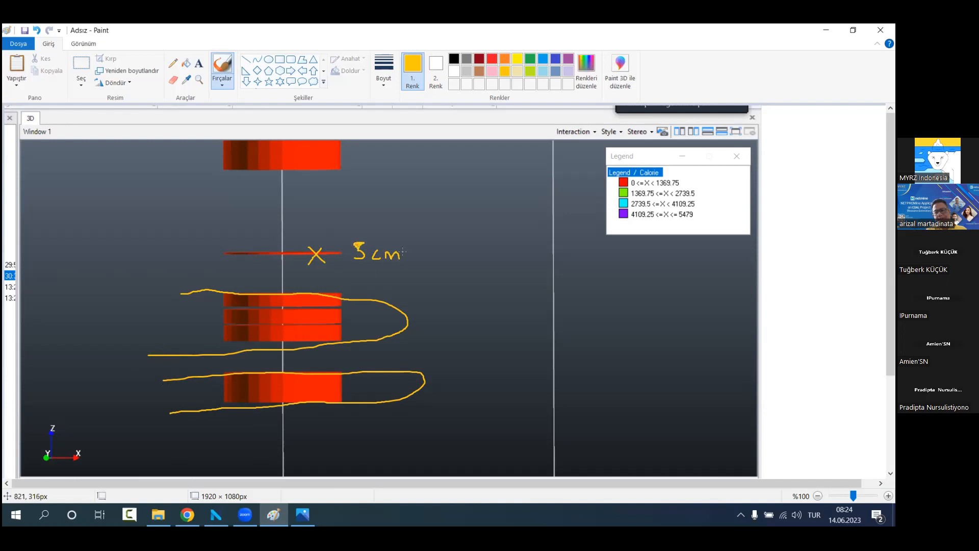
left_click_drag(435, 238, 435, 261)
Step: Mark the upper narrow gap in the three-part seam with an arrow and "5cm <", and brush extra lines along the seam's base
left_click_drag(341, 308, 361, 309)
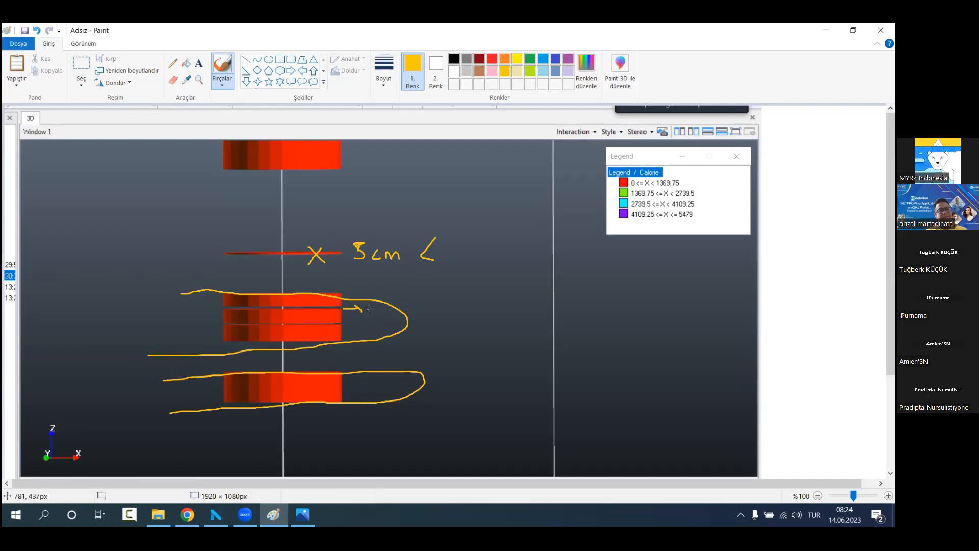
mouse_move(383, 289)
left_mouse_down()
mouse_move(378, 306)
mouse_move(431, 299)
left_mouse_up()
mouse_move(336, 337)
left_mouse_down()
mouse_move(168, 345)
mouse_move(334, 346)
left_mouse_up()
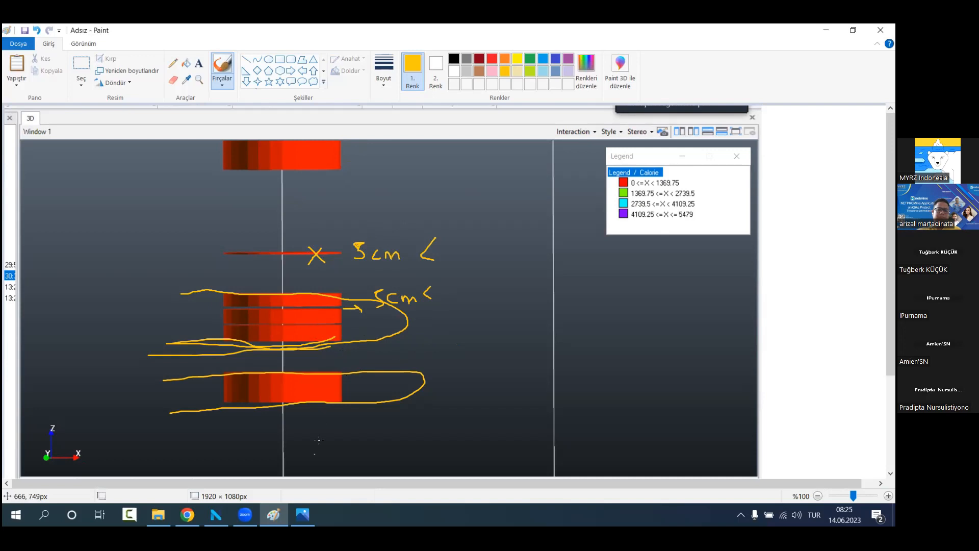
Step: Switch to Photos to view the layered stratigraphic models in Strat Model Sample.png
key("alt+Tab")
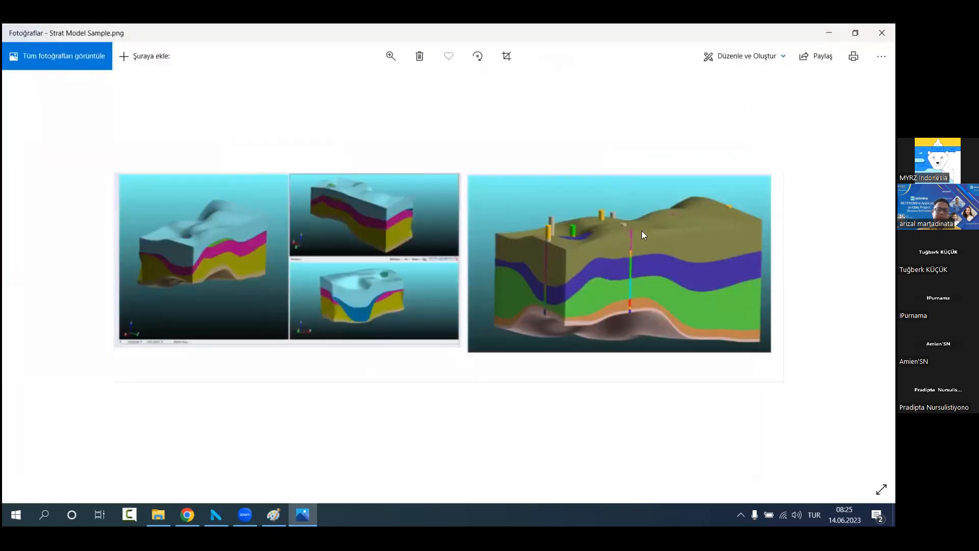